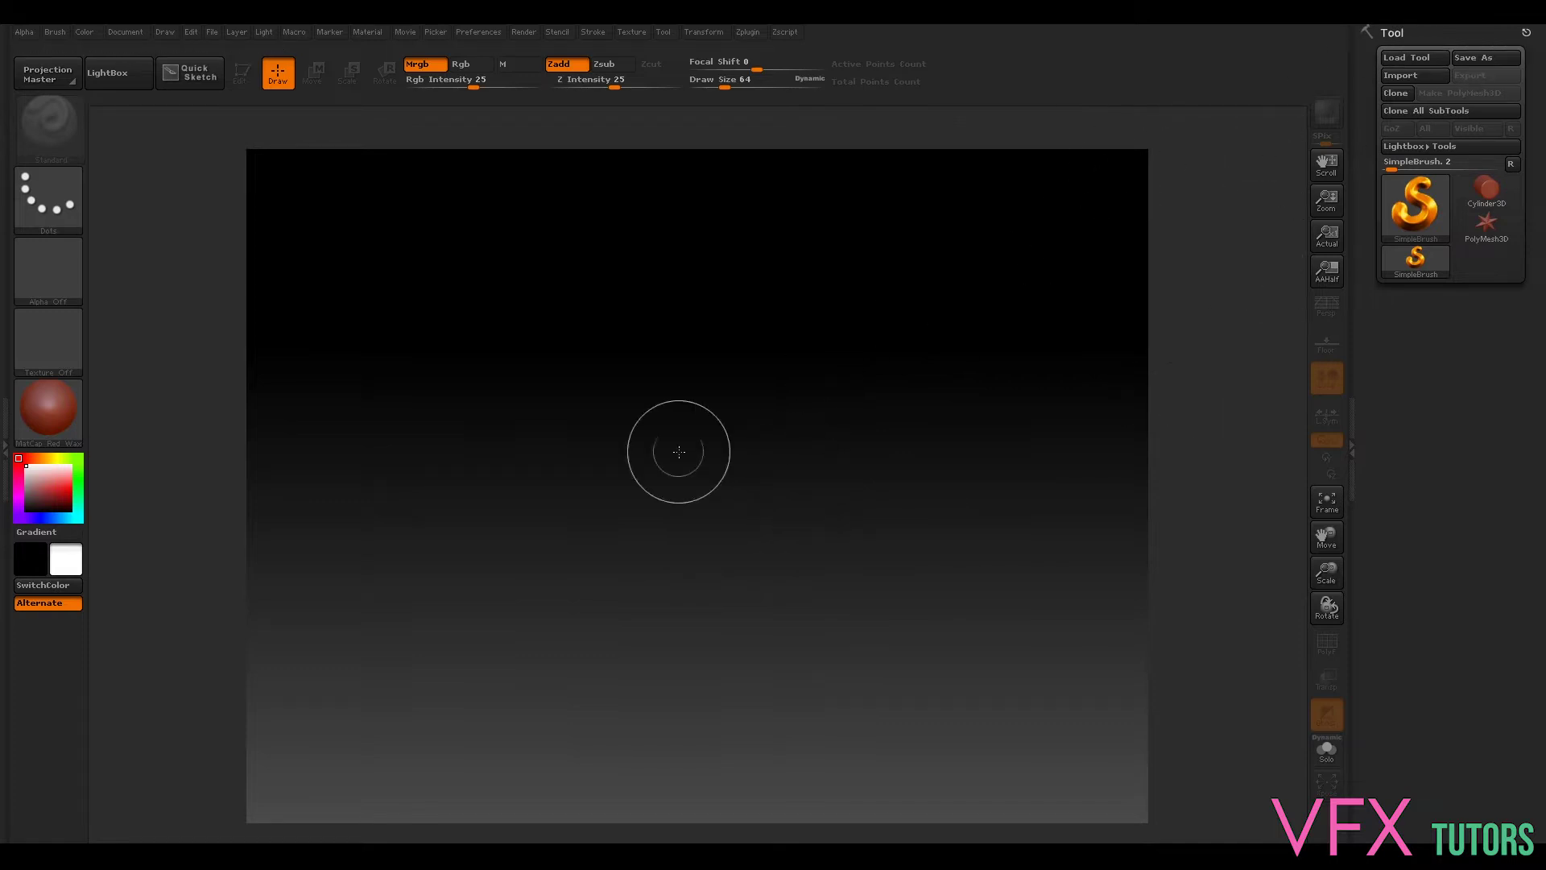
Step: Paint test strokes on the canvas with the SimpleBrush and undo all of them
left_click_drag(761, 431, 672, 613)
mouse_move(936, 433)
left_mouse_down()
mouse_move(765, 459)
mouse_move(612, 451)
mouse_move(532, 612)
mouse_move(610, 550)
mouse_move(739, 515)
left_mouse_up()
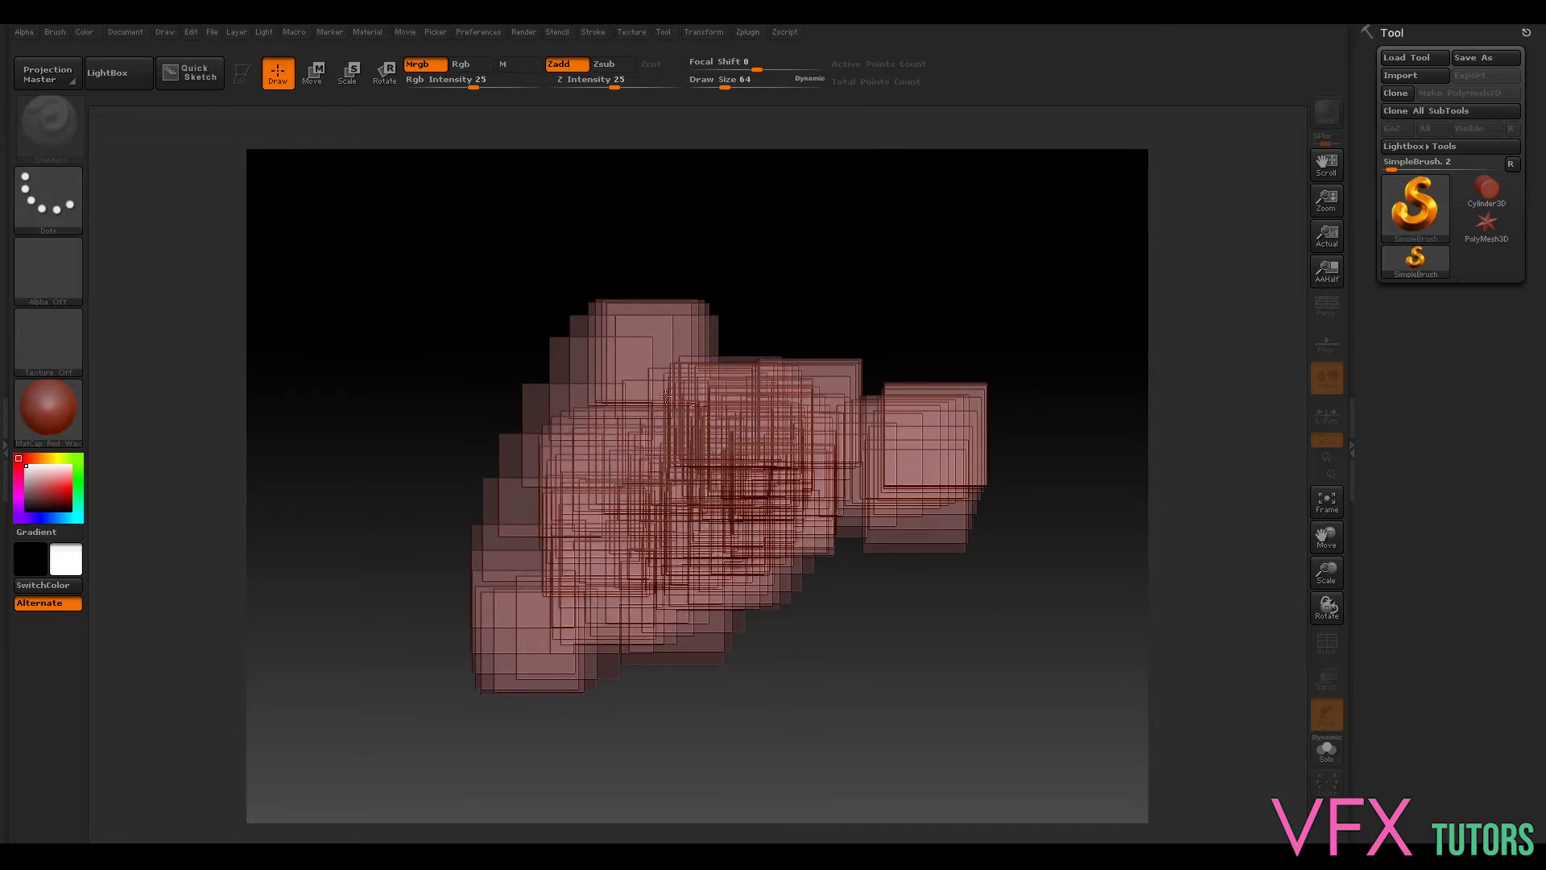
key("ctrl+z")
key("ctrl+z")
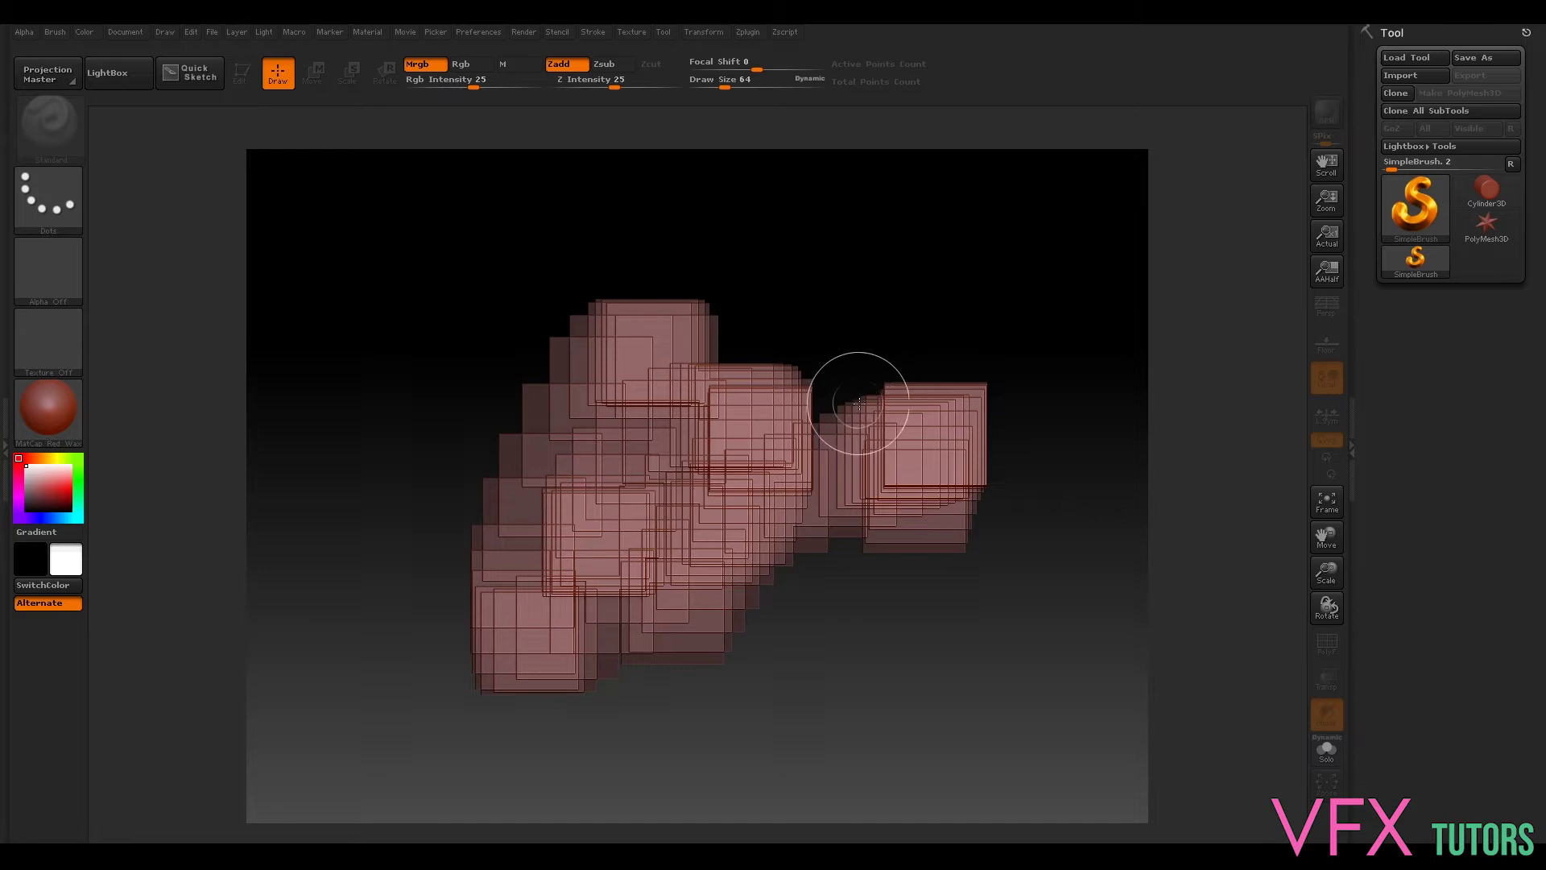
key("ctrl+z")
key("ctrl+z")
key("ctrl+z")
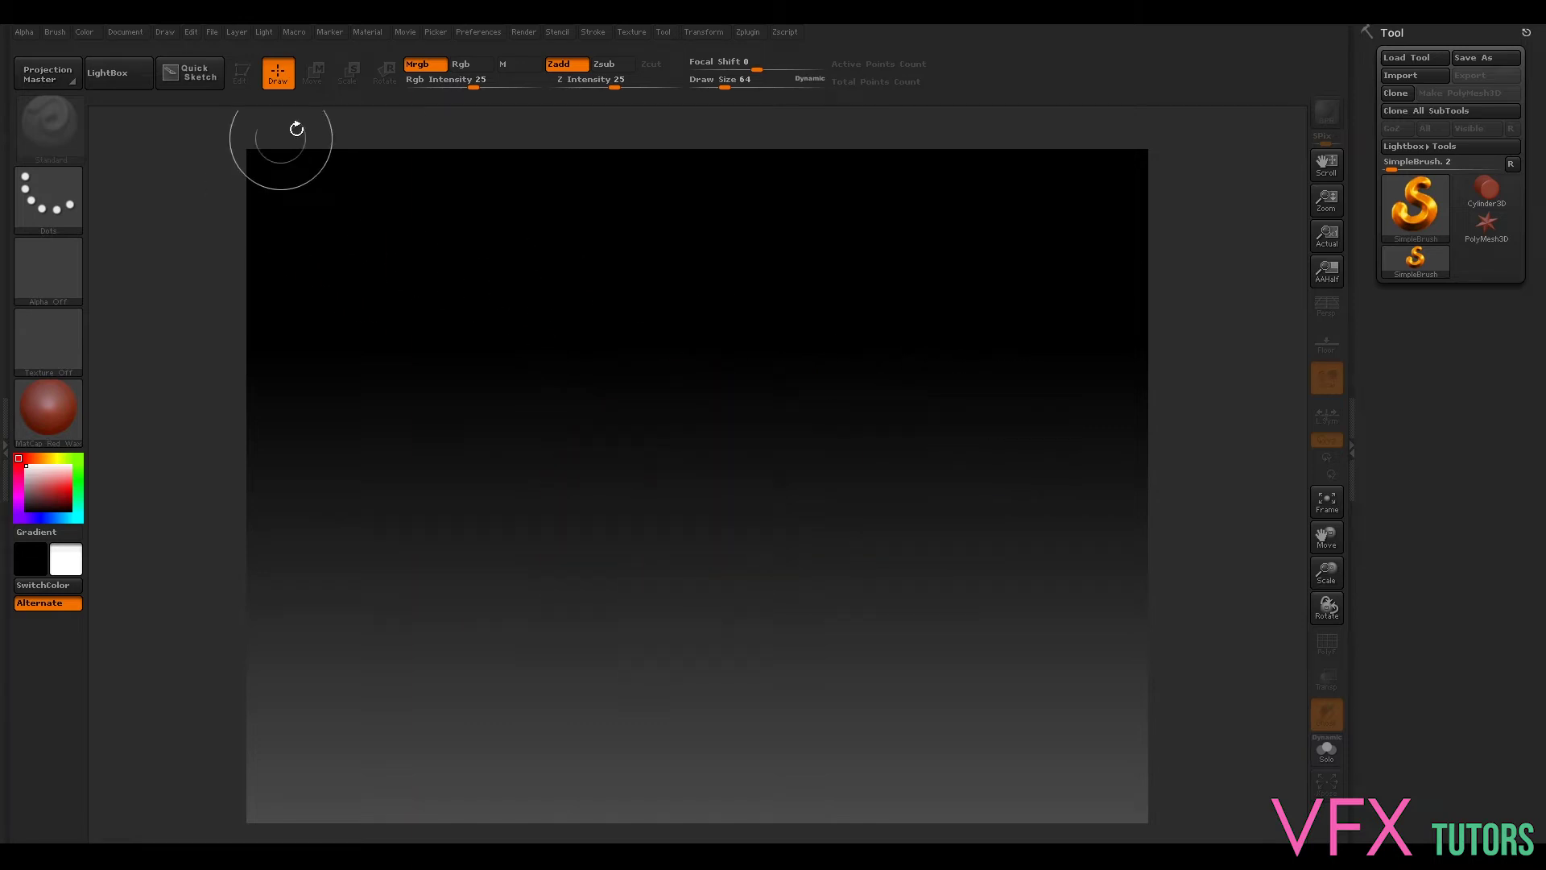
left_click(571, 411)
key("ctrl+z")
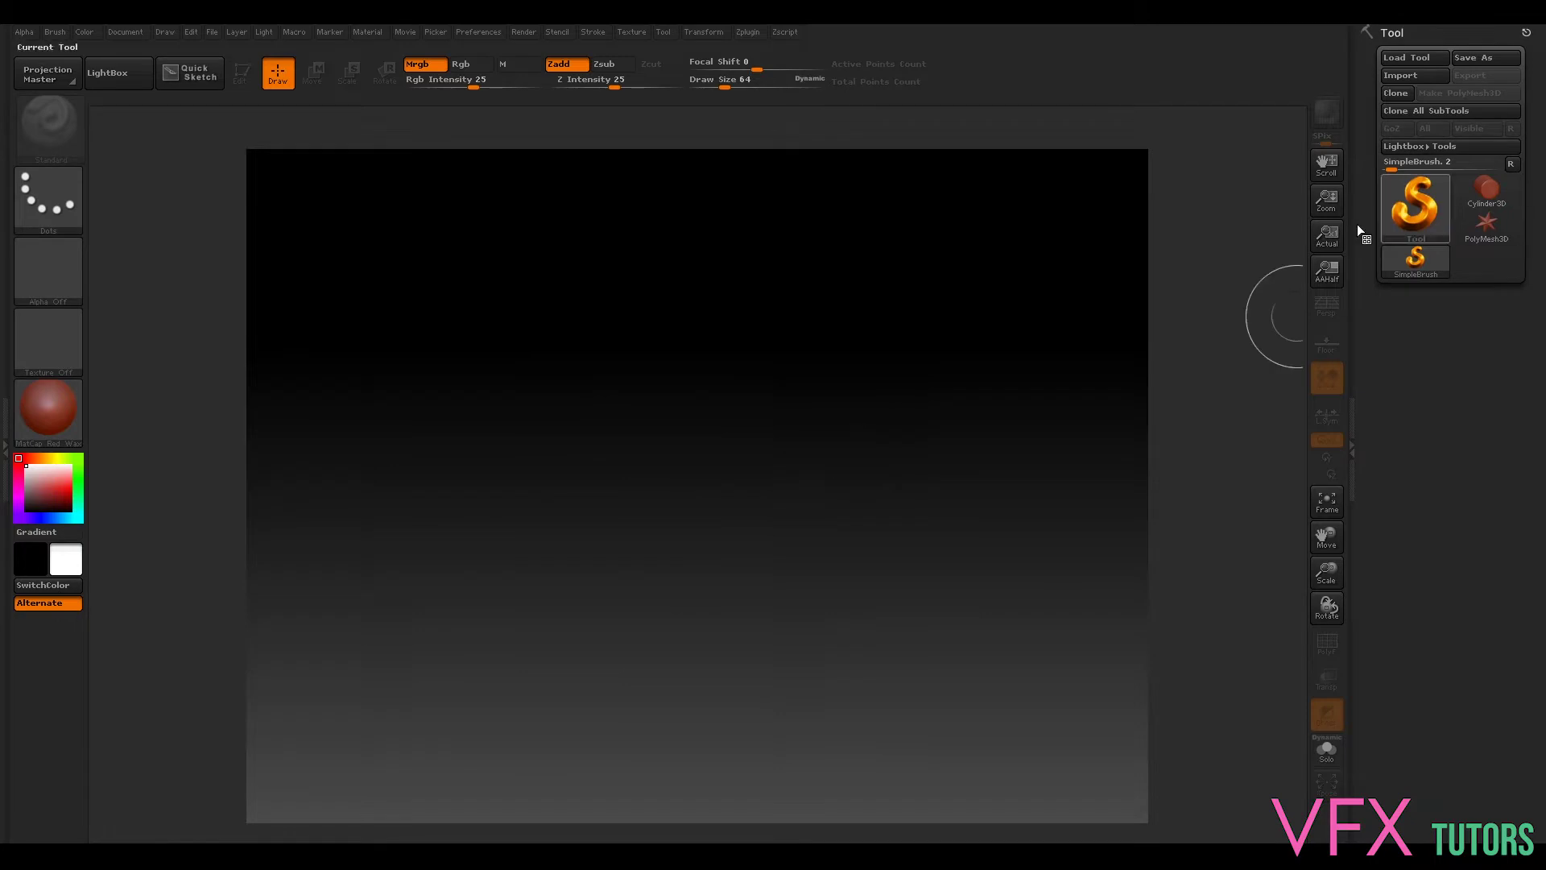
Step: Try placing a Cylinder3D on the canvas, undo it, and switch Edit mode on and off
left_click(1466, 202)
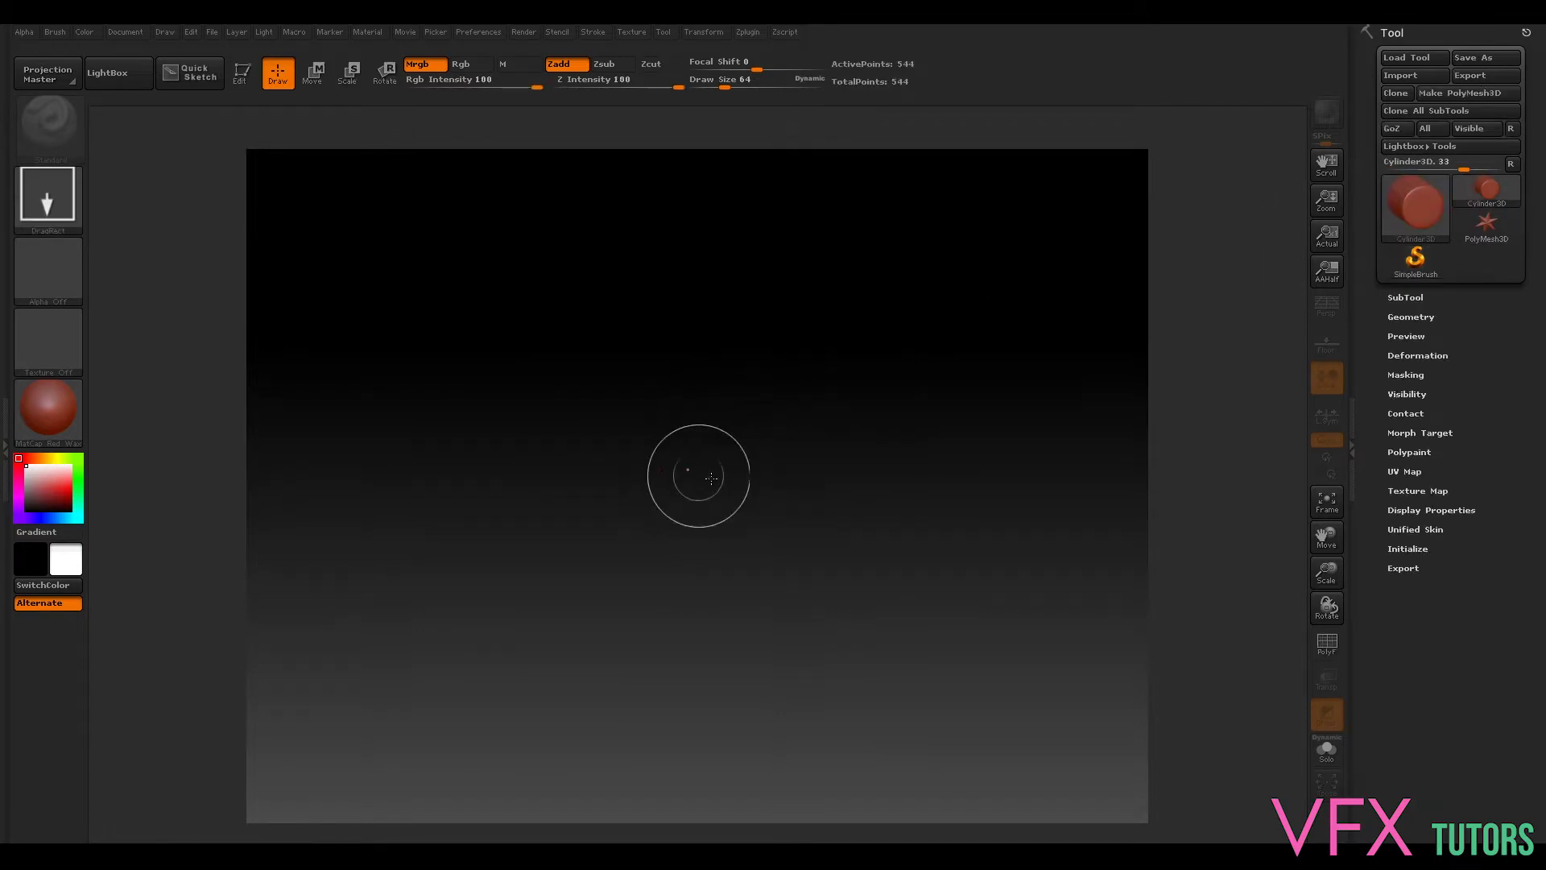
left_click(720, 473)
key("ctrl+z")
key("ctrl+z")
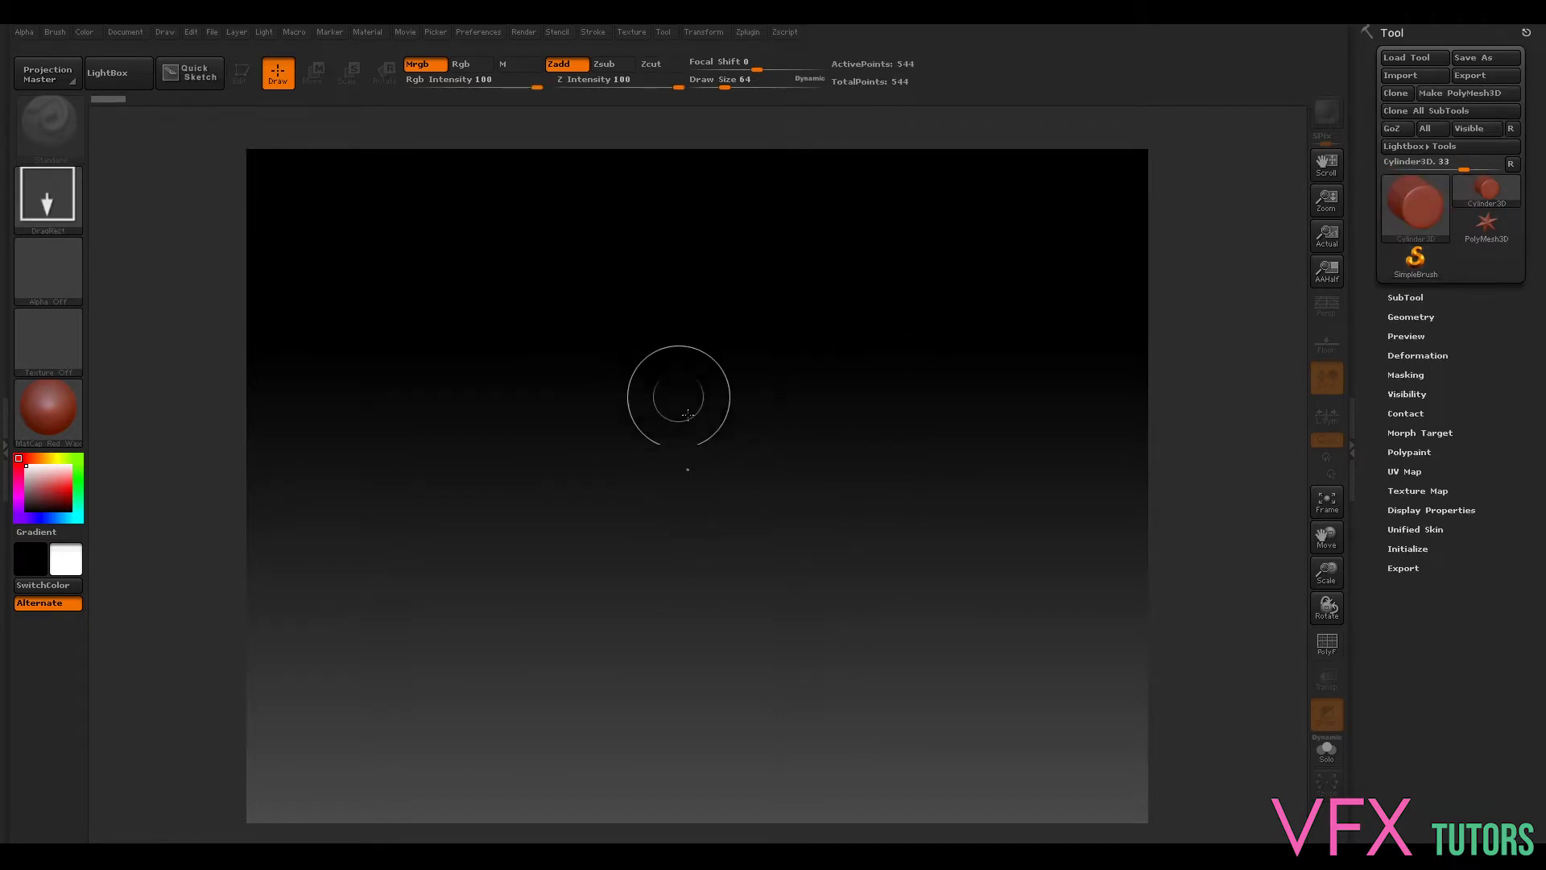
left_click(527, 390)
left_click(240, 74)
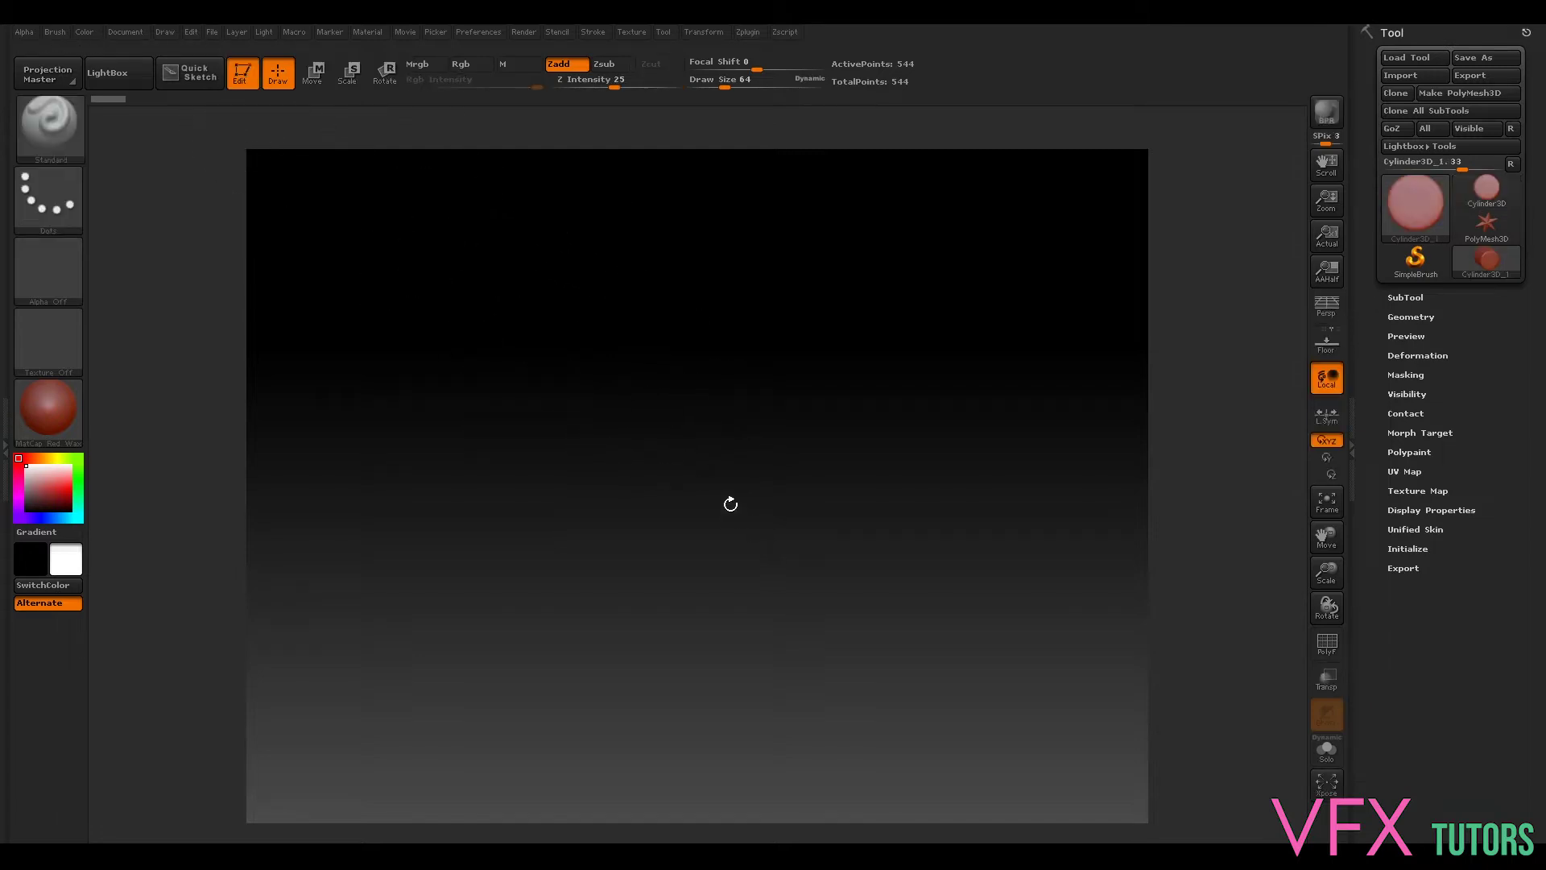
left_click(240, 71)
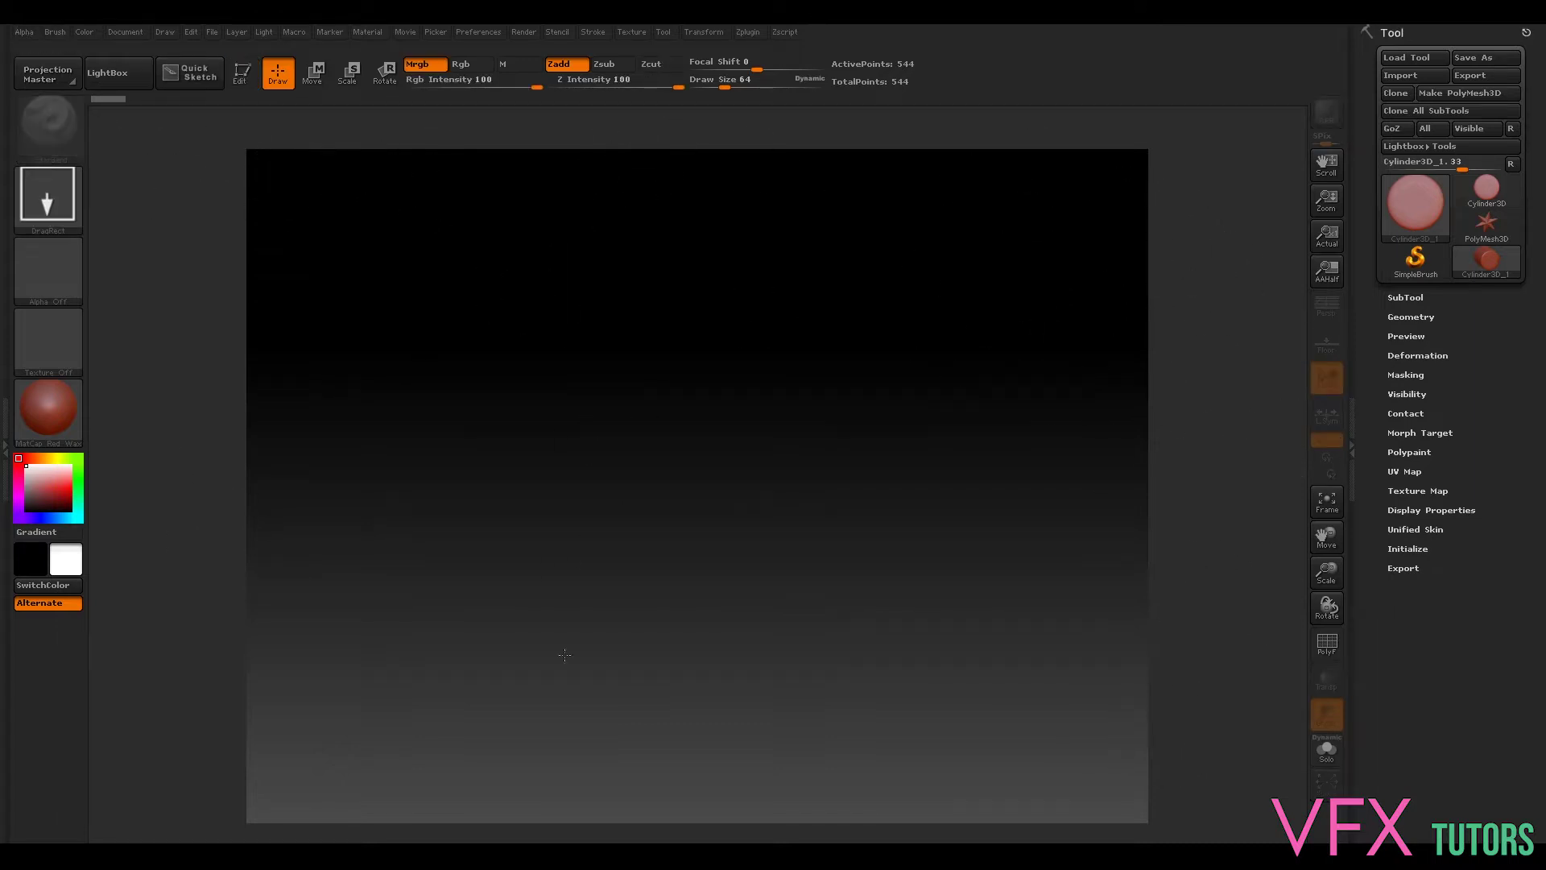
Step: Create a new document without saving changes to the current one
left_click(123, 32)
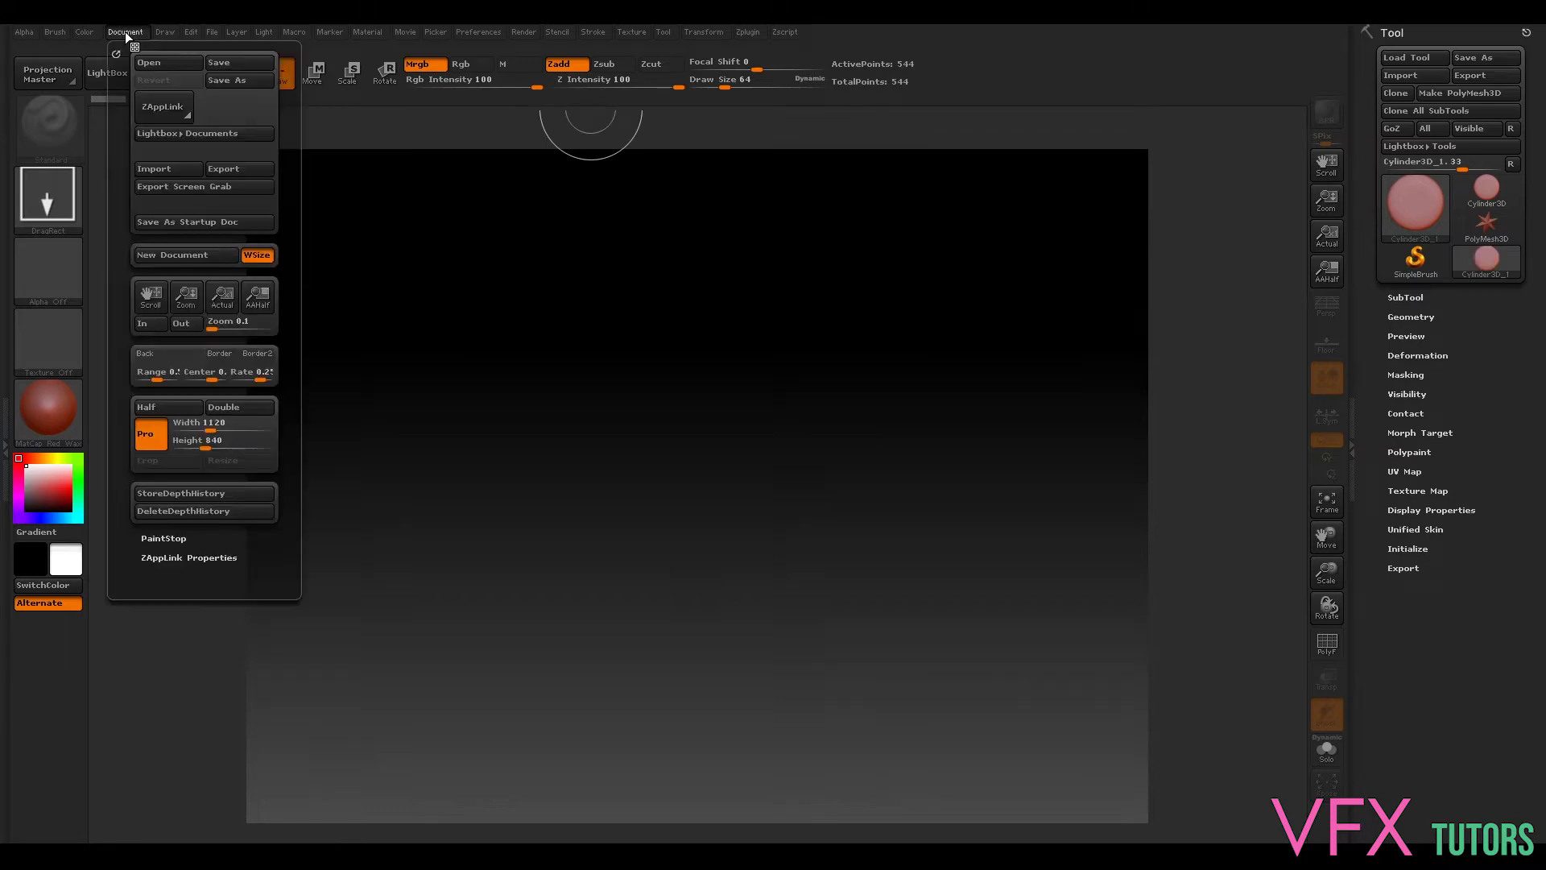
left_click(207, 254)
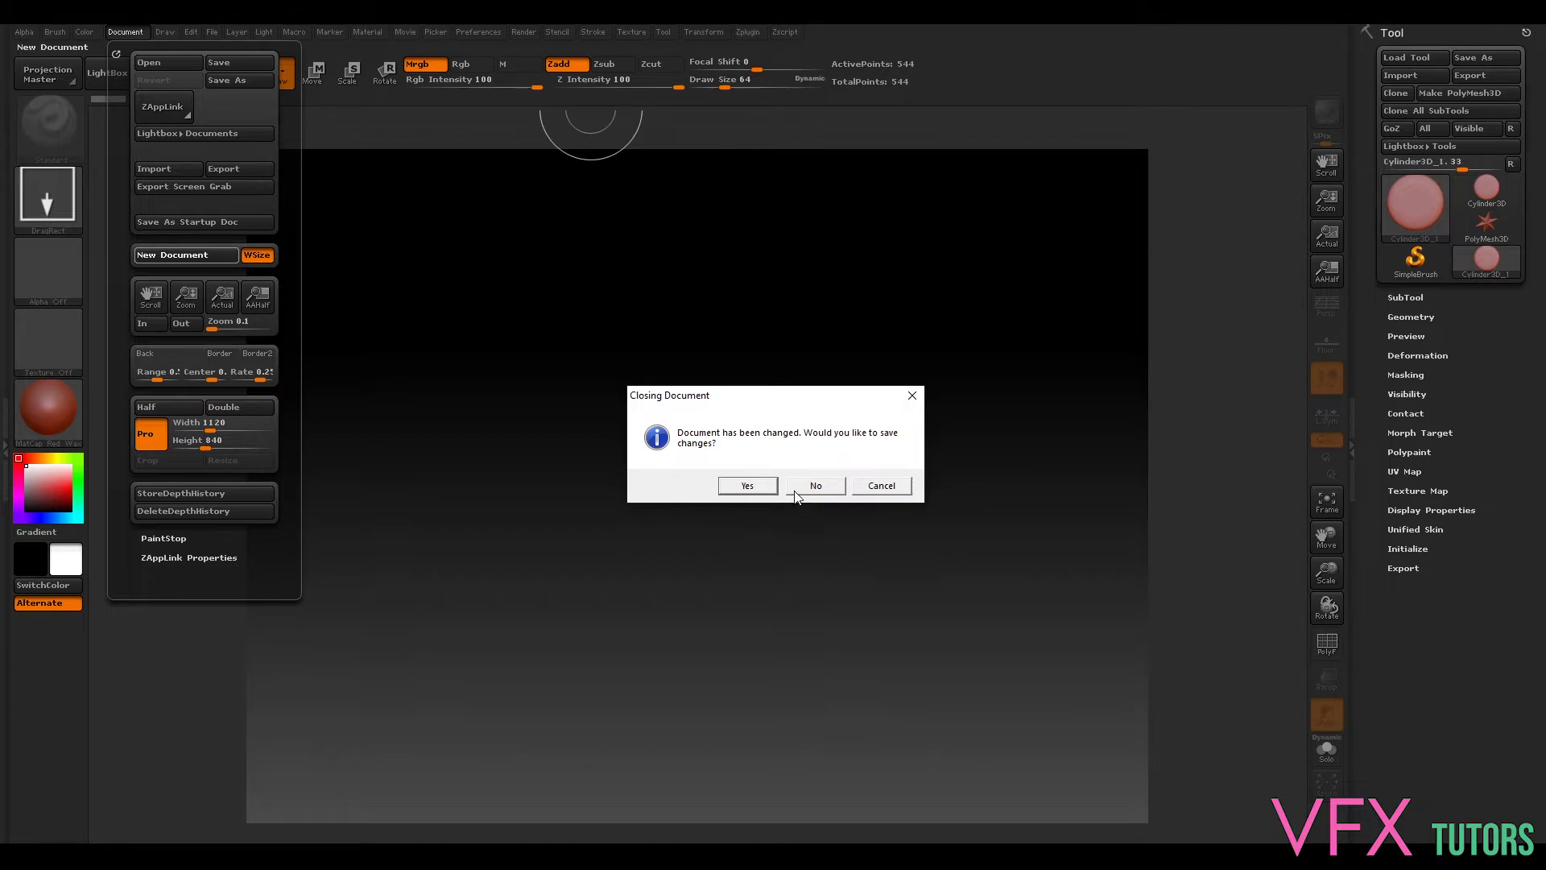
left_click(815, 485)
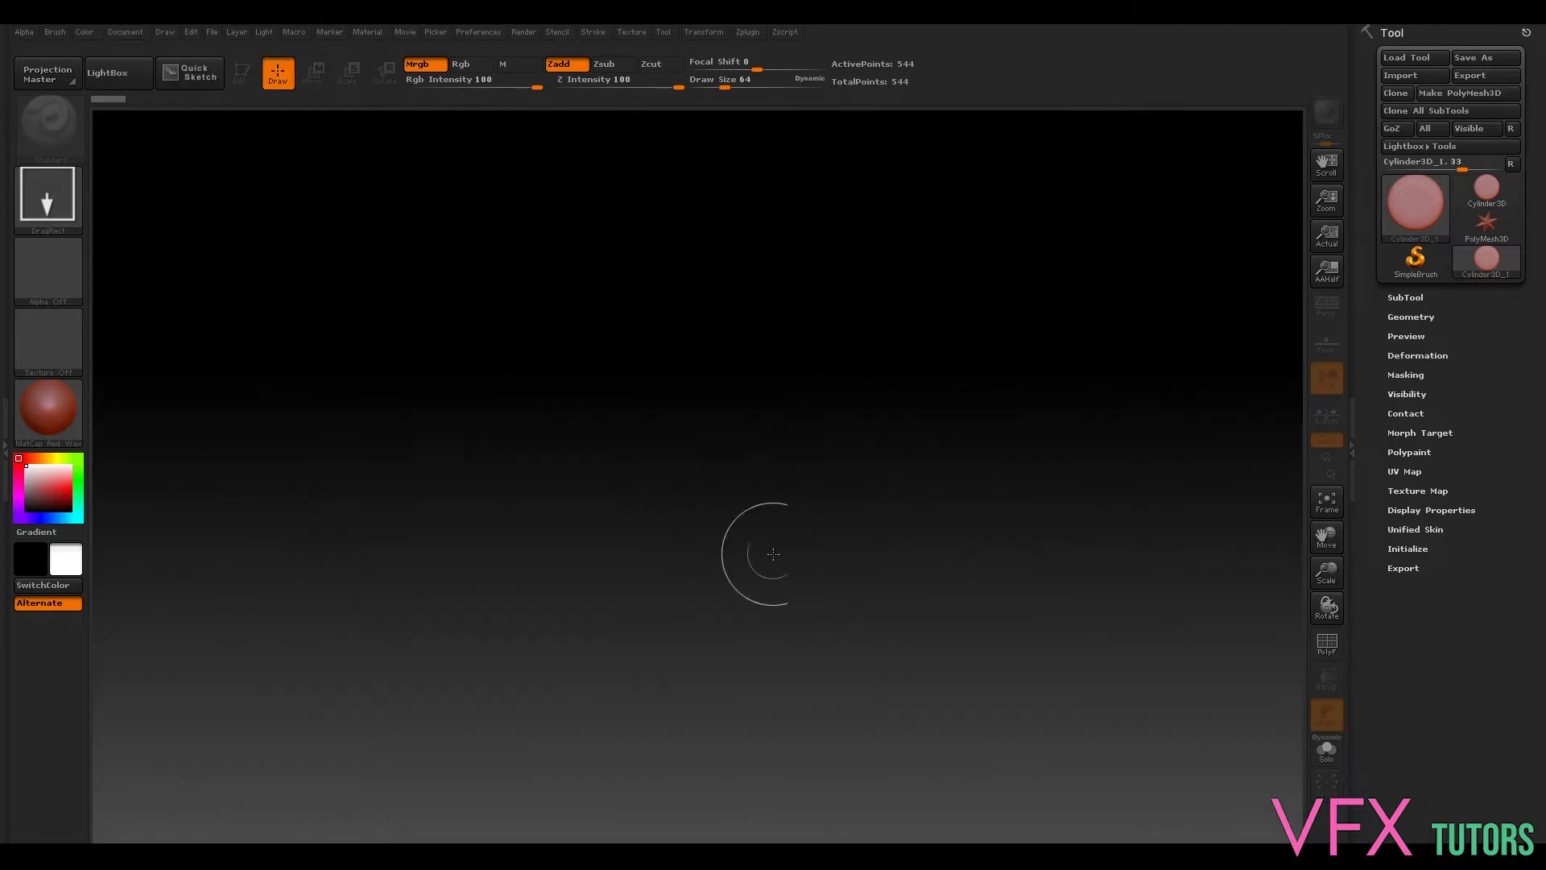
Step: Start a tool import and browse drive G: through VFXtutors, VFXCoreSkills and IO to the Birdbox_Project folder
left_click(1409, 76)
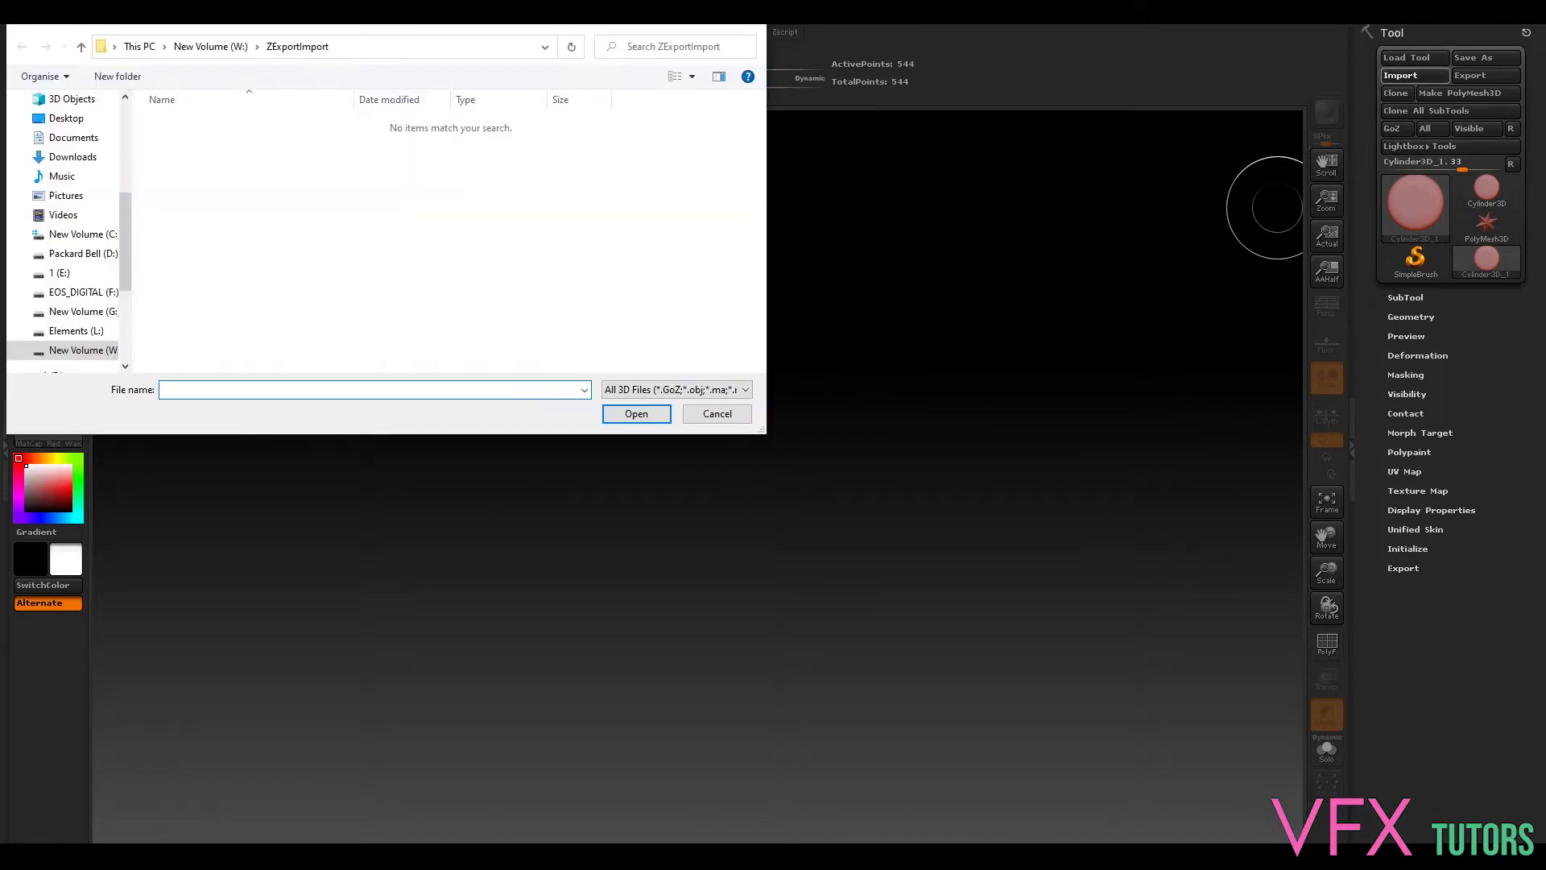
left_click(98, 312)
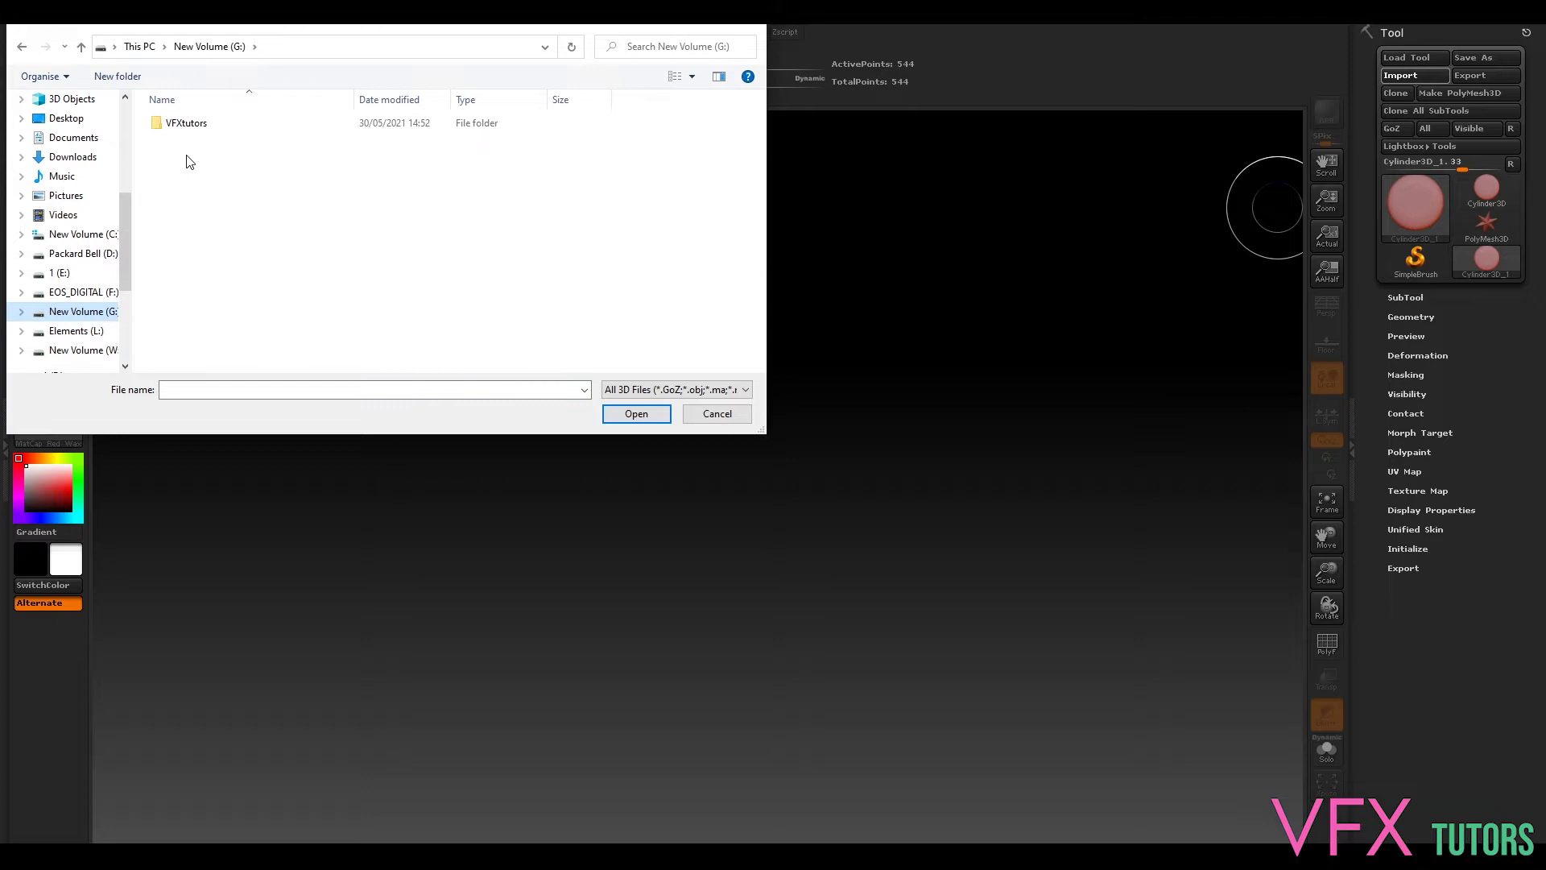
double_click(194, 123)
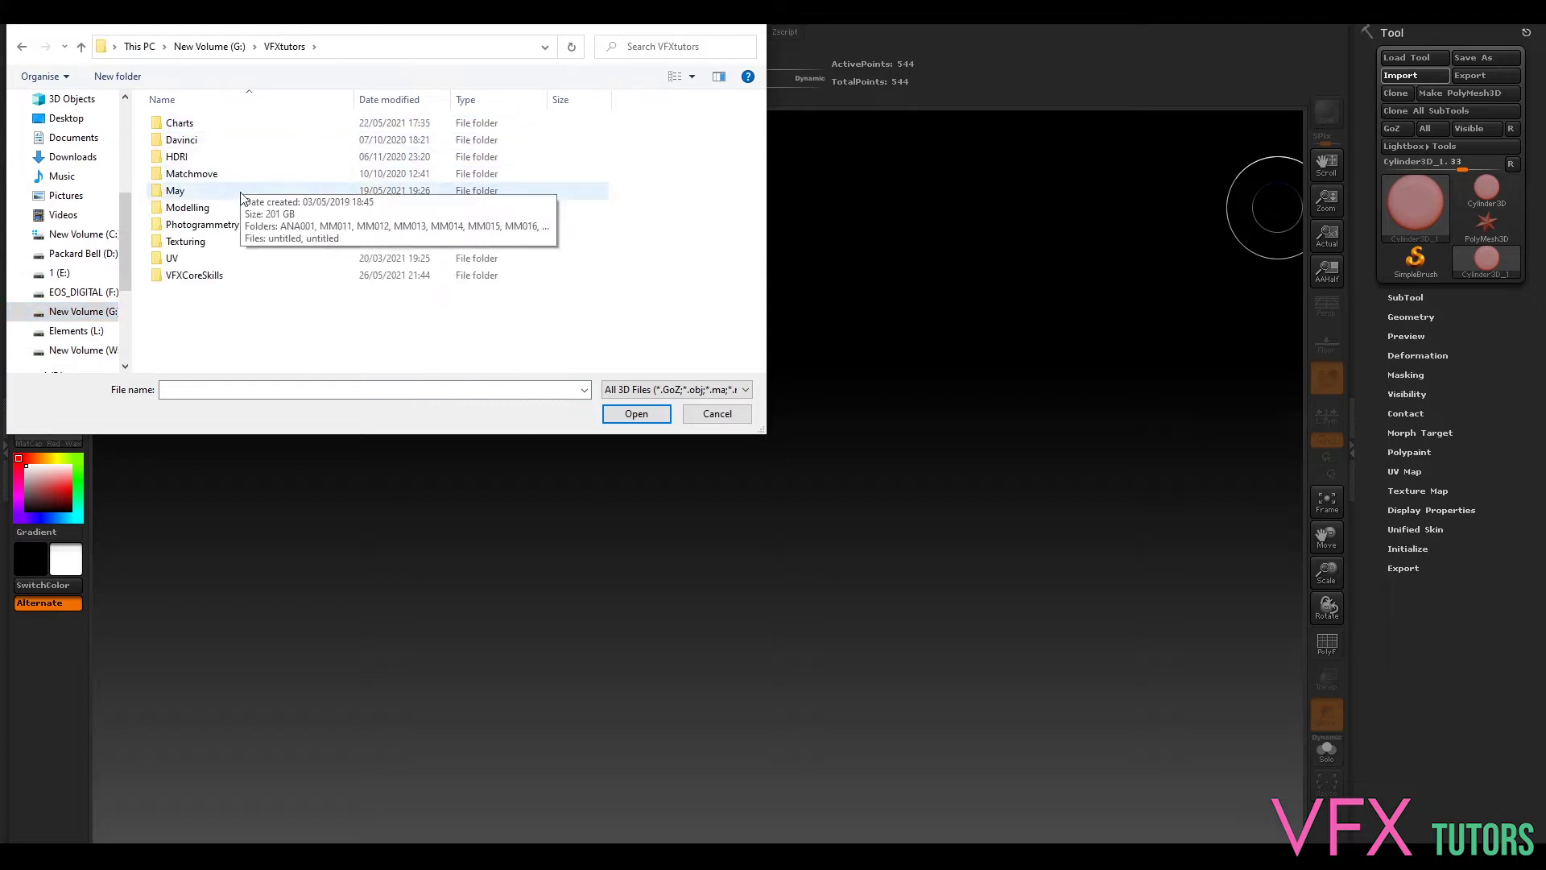
left_click(216, 275)
left_click(219, 277)
left_click(228, 283)
double_click(227, 283)
double_click(190, 126)
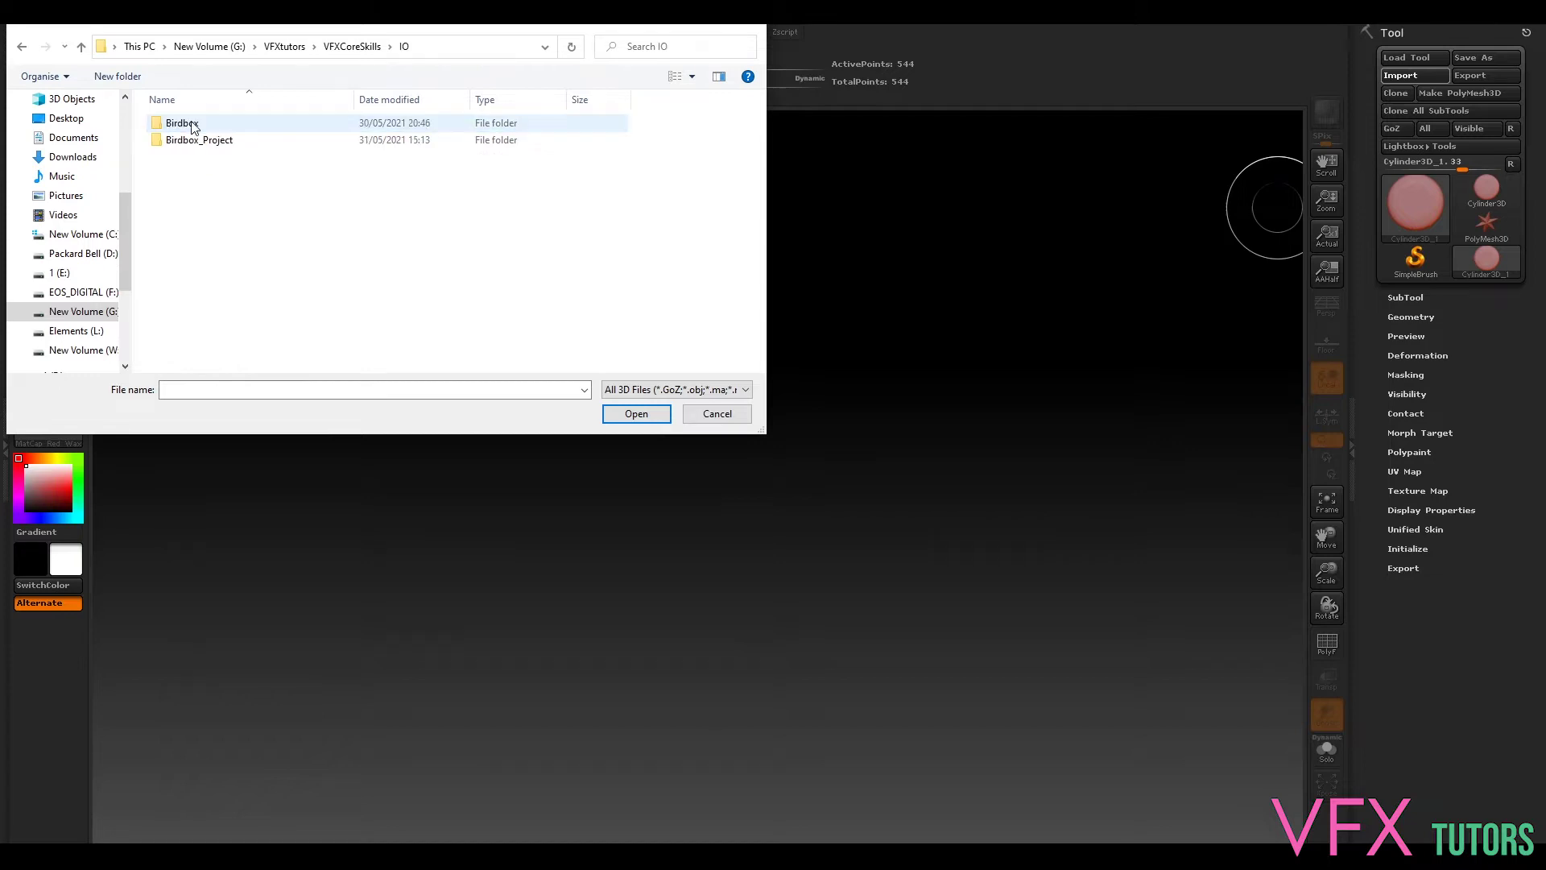
double_click(193, 140)
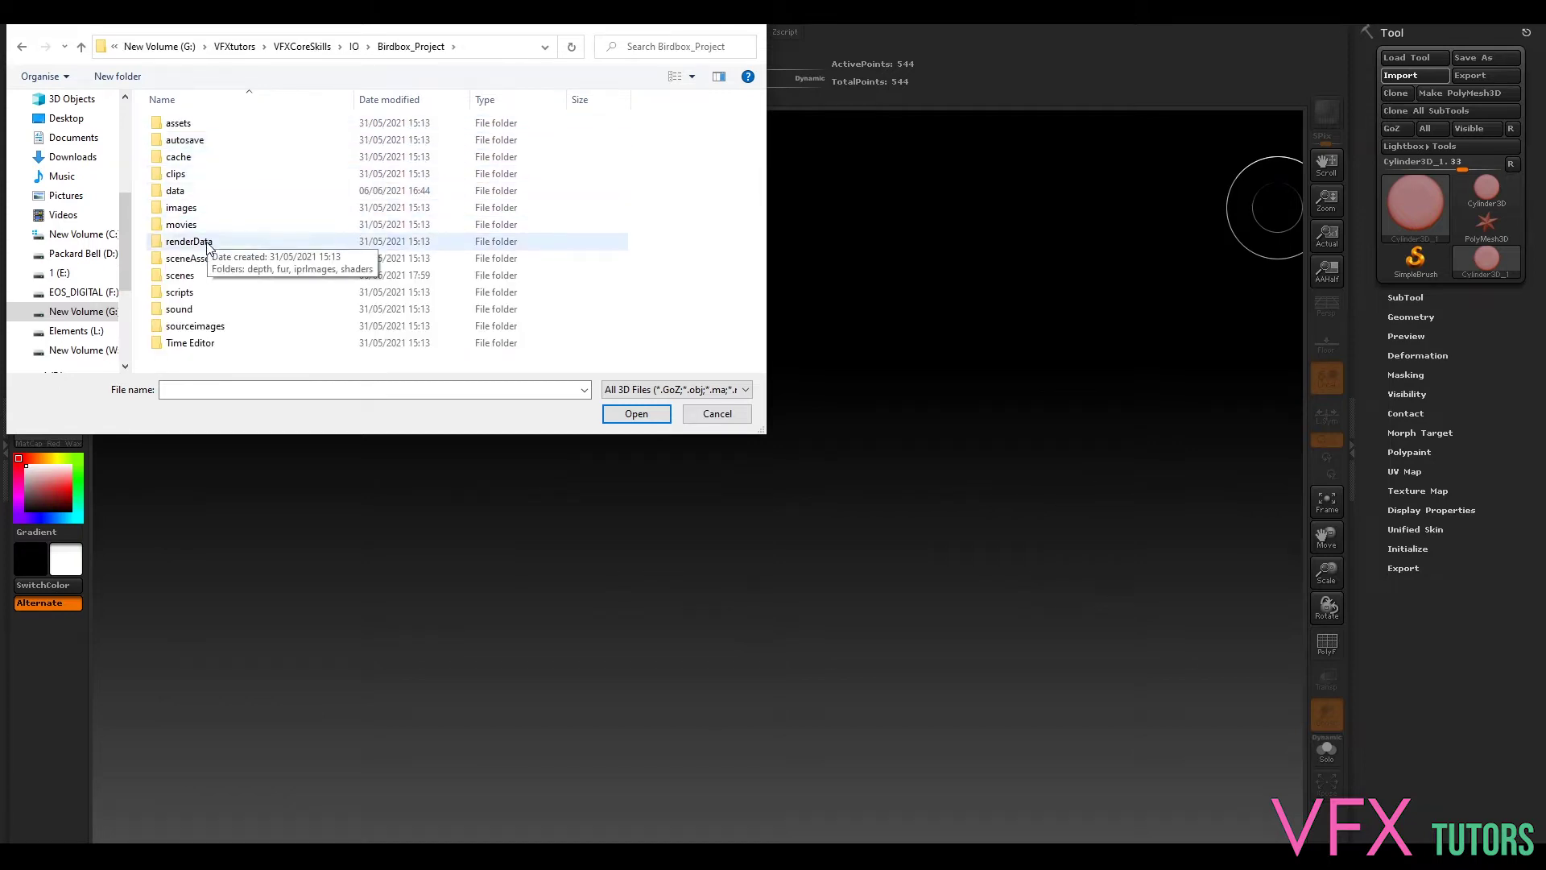
Step: Import the Birdbox_Basemesh_v001 model from the project's data folder
left_click(202, 194)
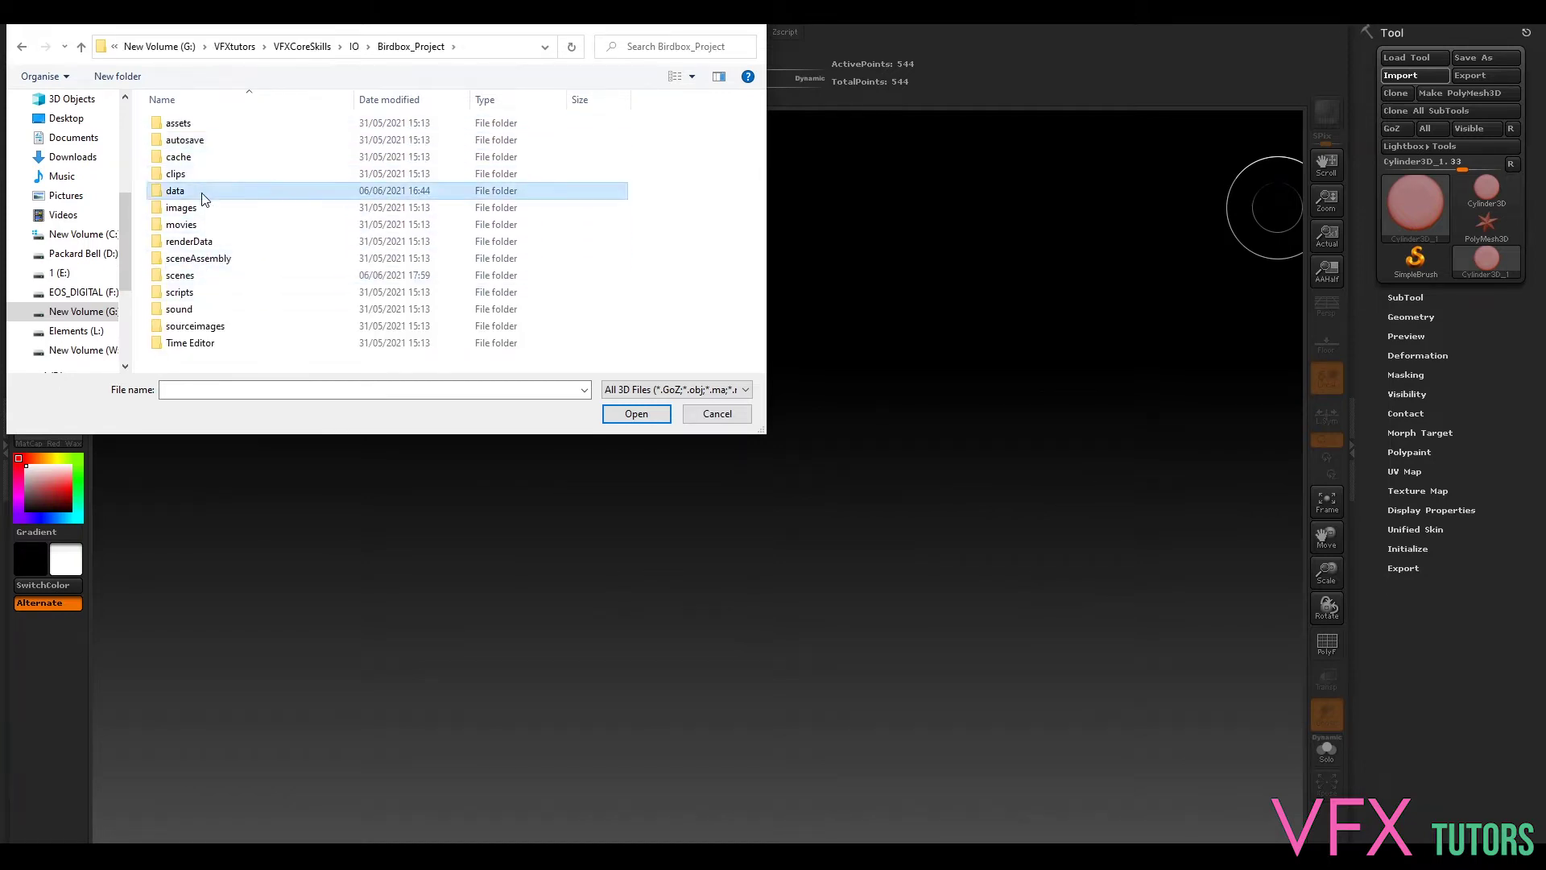
double_click(202, 195)
double_click(203, 128)
double_click(196, 127)
left_click(194, 129)
left_click(635, 413)
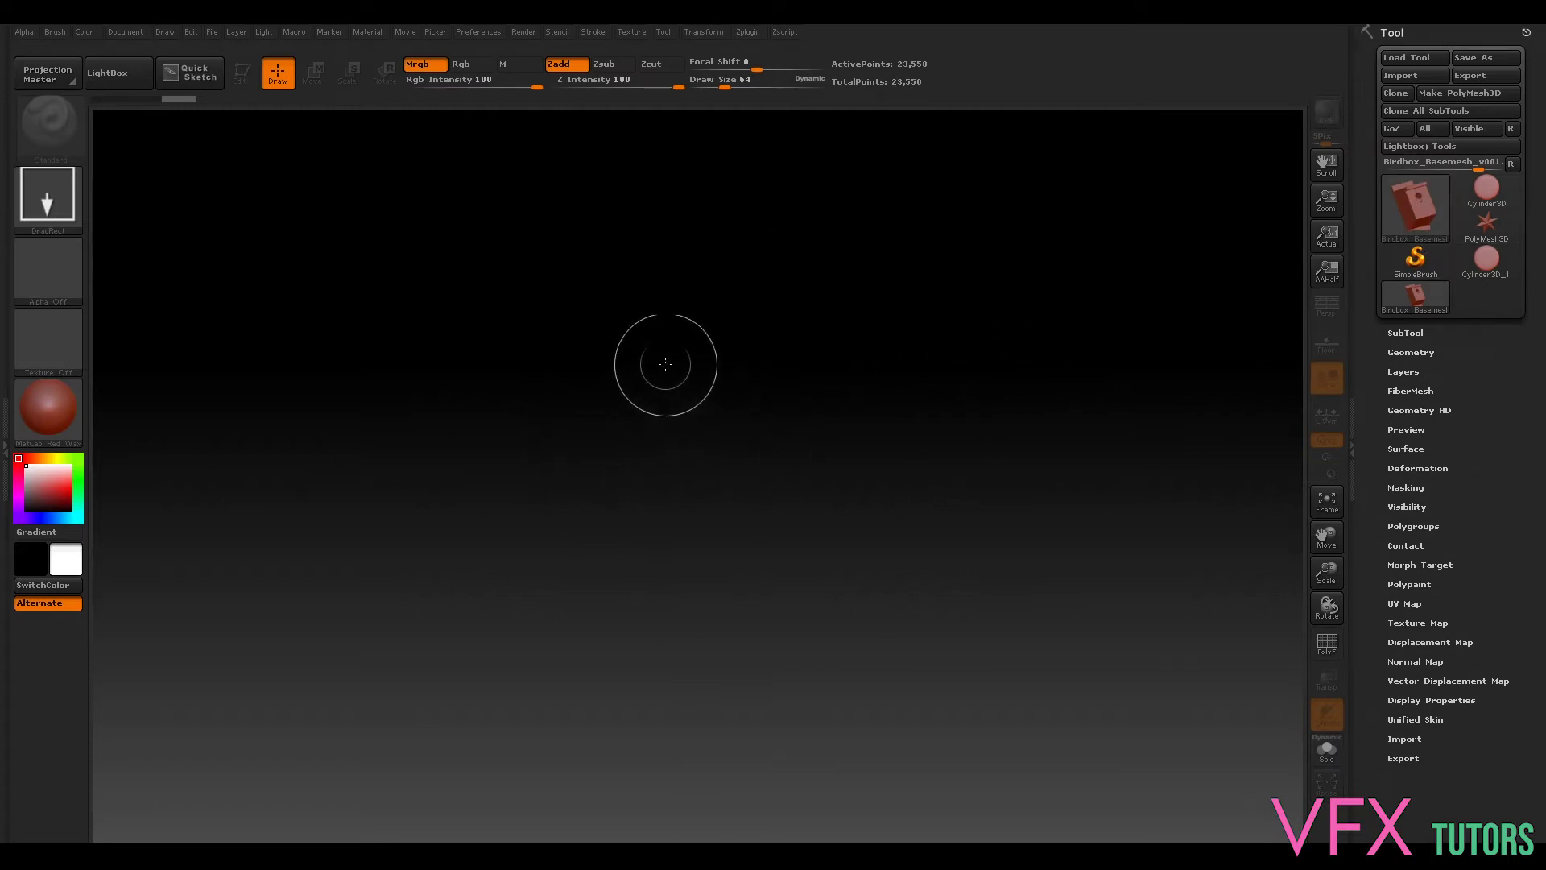
Step: Draw the birdbox base mesh on the canvas along with several overlapping copies at different sizes and rotations
mouse_move(664, 363)
left_mouse_down()
mouse_move(756, 553)
mouse_move(742, 725)
mouse_move(656, 831)
left_mouse_up()
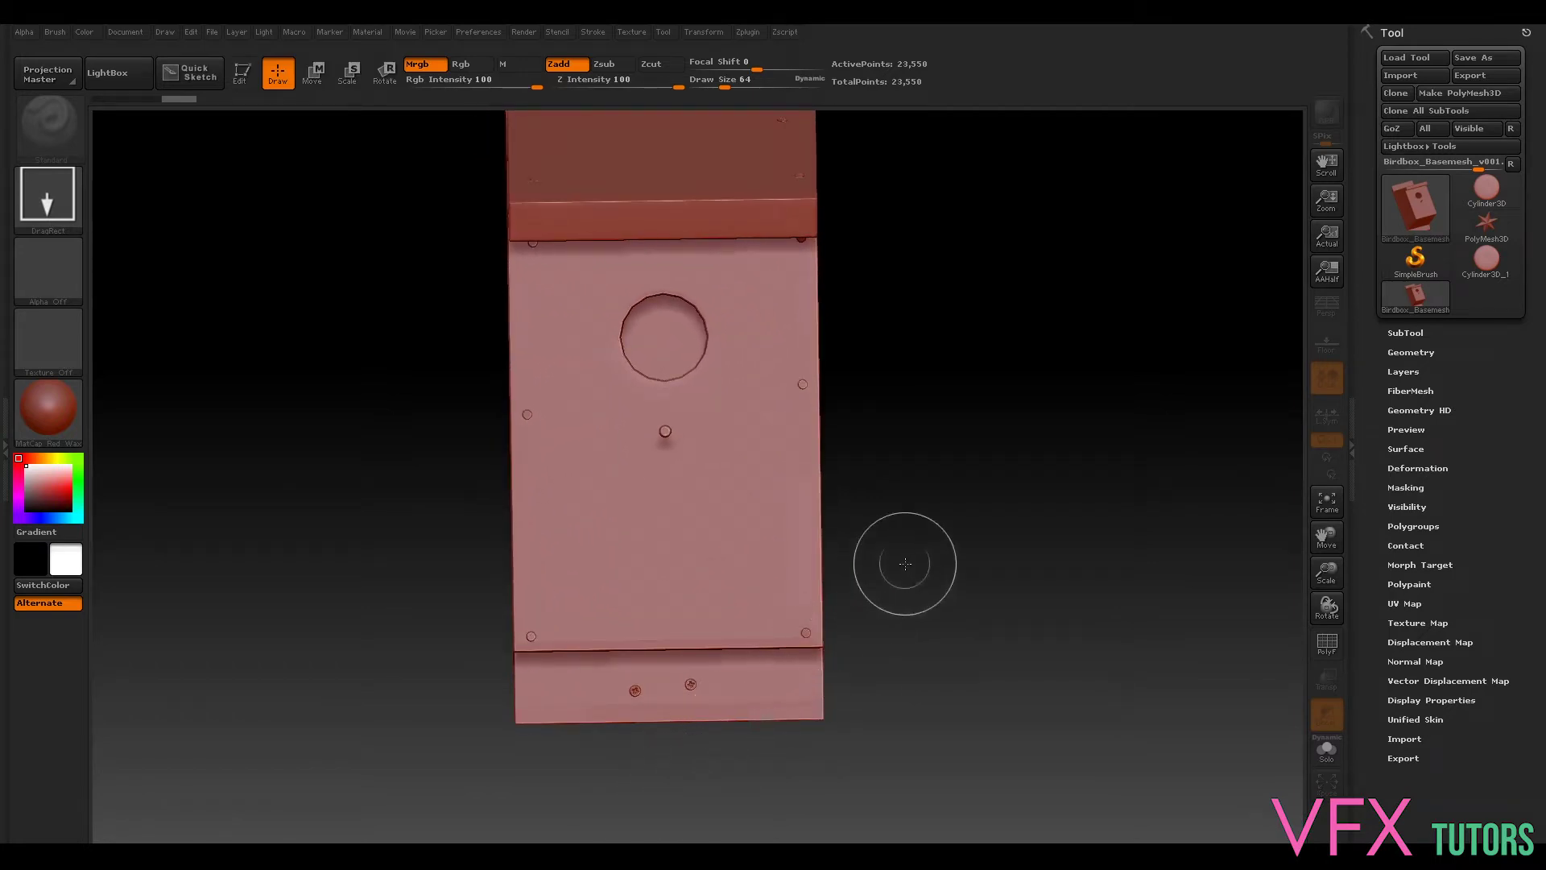
left_click_drag(1031, 407, 1200, 642)
left_click_drag(948, 597, 1084, 727)
left_click_drag(755, 457, 859, 560)
left_click_drag(731, 356, 948, 532)
left_click_drag(793, 441, 624, 645)
left_click_drag(621, 587, 379, 644)
left_click_drag(477, 336, 736, 645)
left_click_drag(740, 423, 841, 600)
left_click_drag(836, 491, 548, 600)
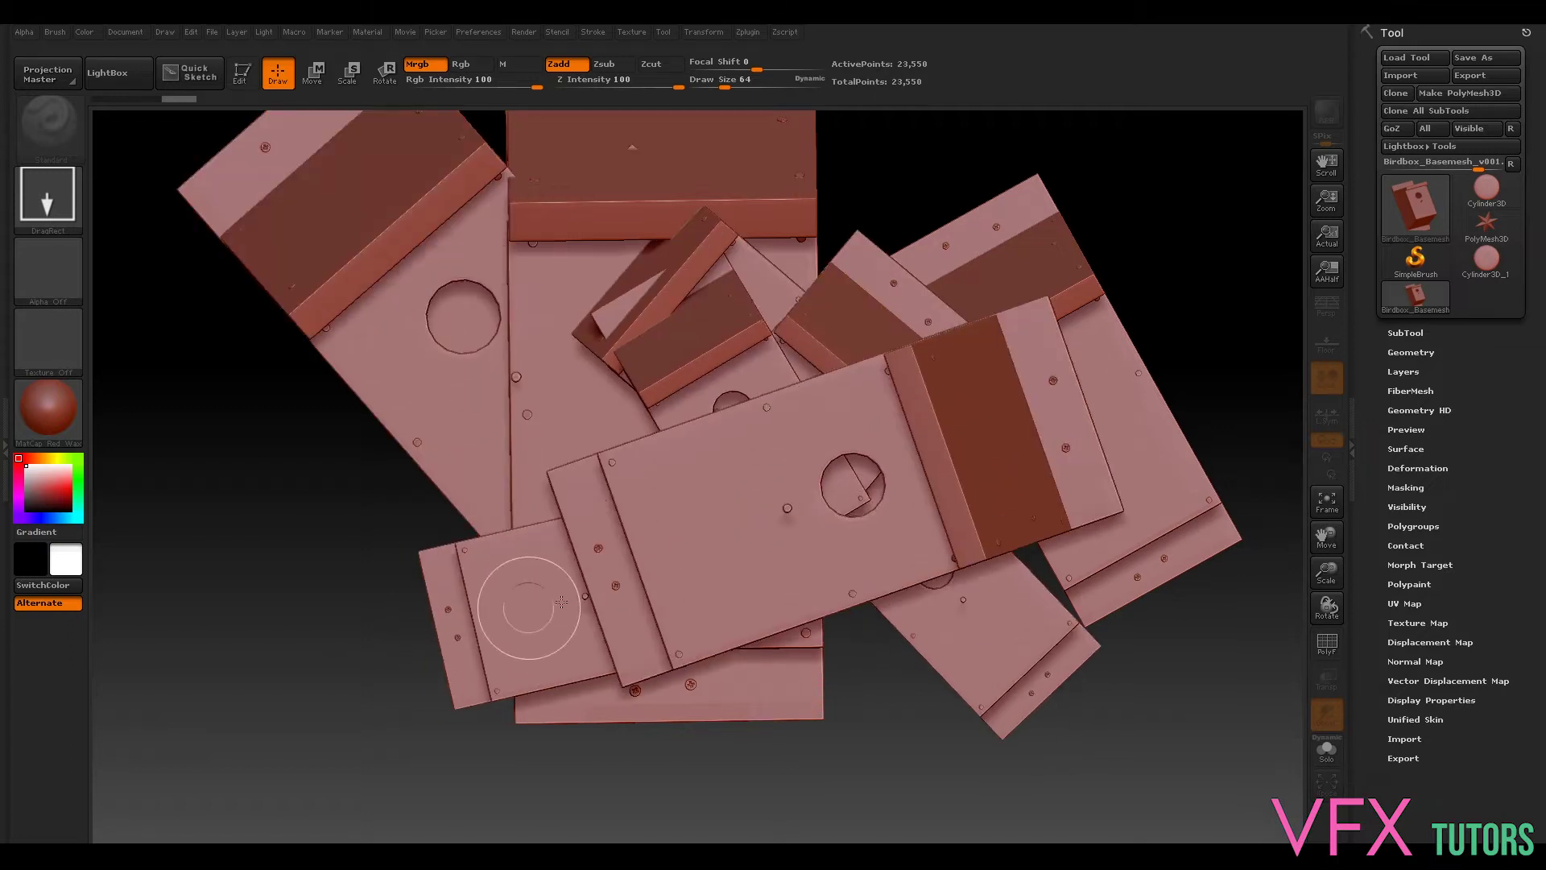
left_click_drag(746, 541, 729, 621)
Step: Undo the overlapping birdbox copies drawn on the canvas
key("ctrl+z")
key("ctrl+z")
key("ctrl+z")
key("ctrl+z")
key("ctrl+z")
key("ctrl+z")
key("ctrl+z")
key("ctrl+z")
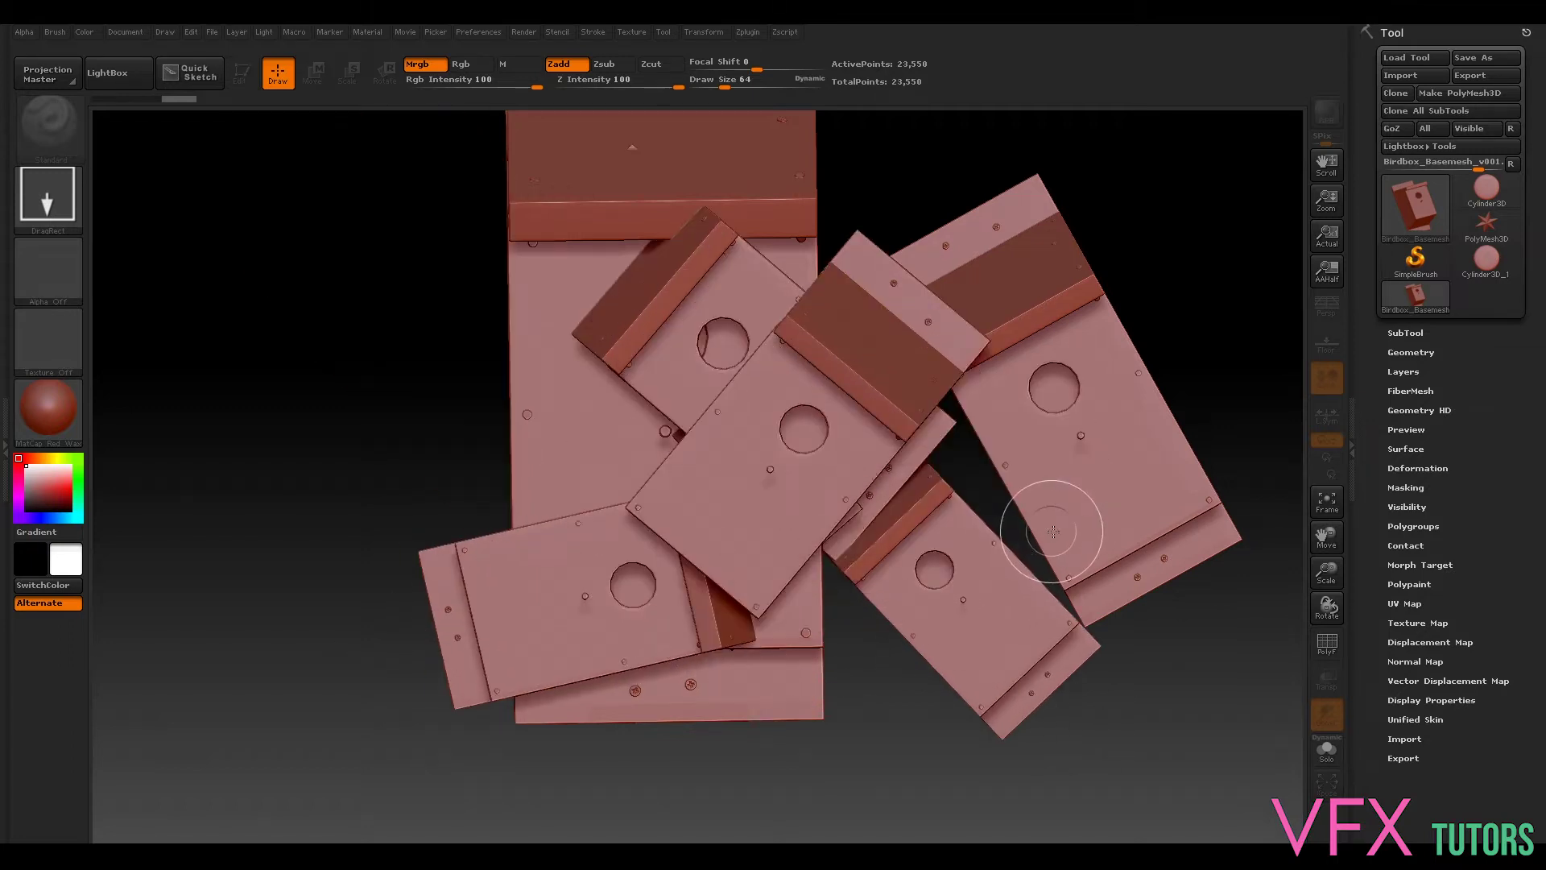
key("ctrl+z")
key("ctrl+z")
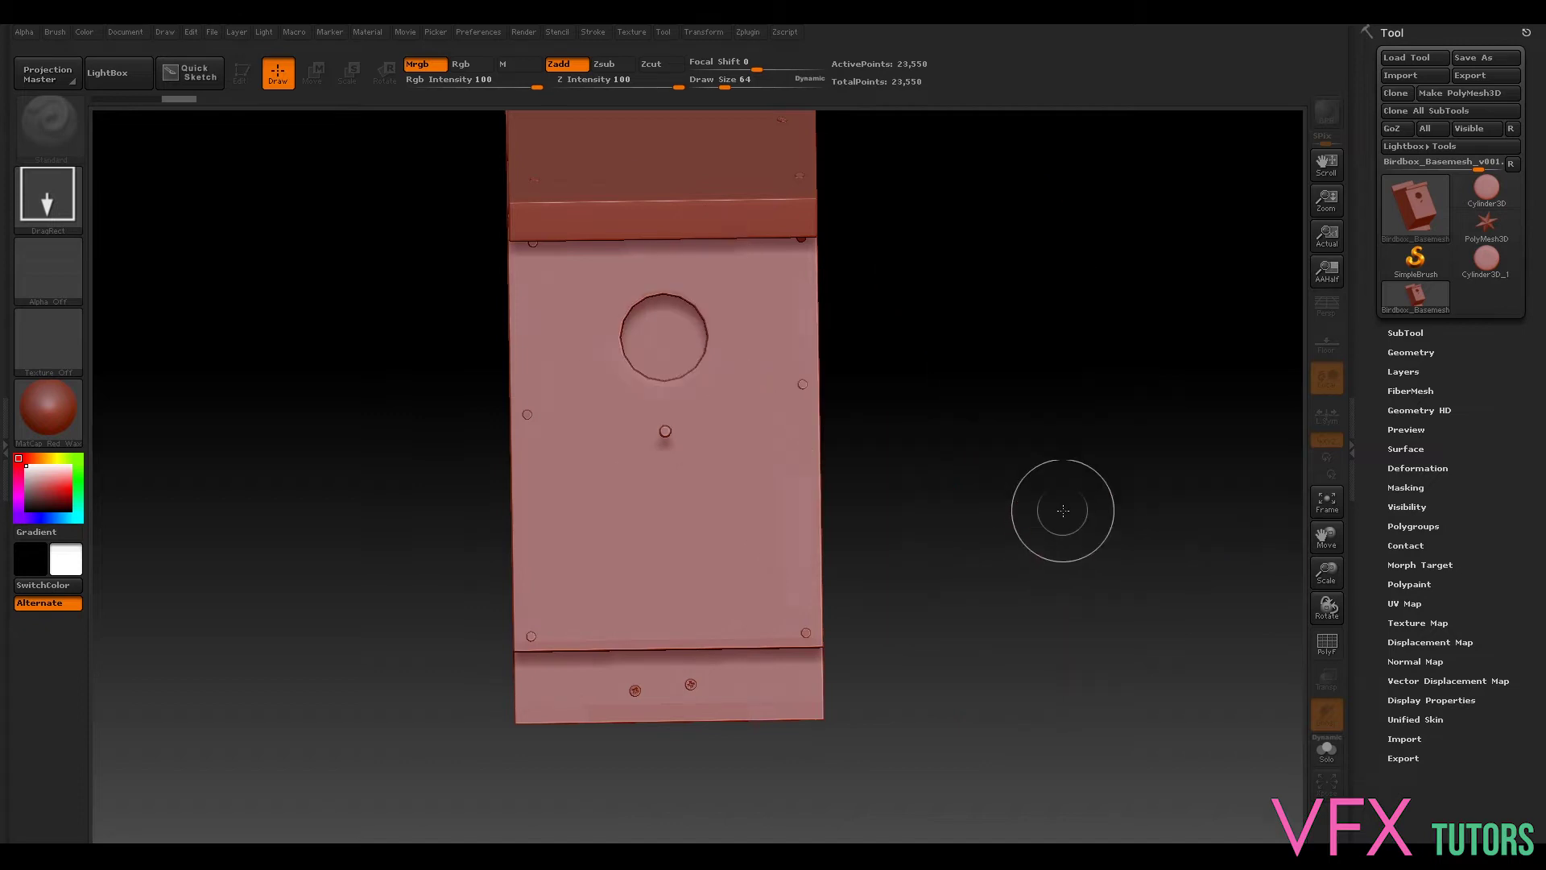
Step: Draw a single birdbox in the middle of the canvas and put it into Edit mode
left_click_drag(695, 443, 614, 582)
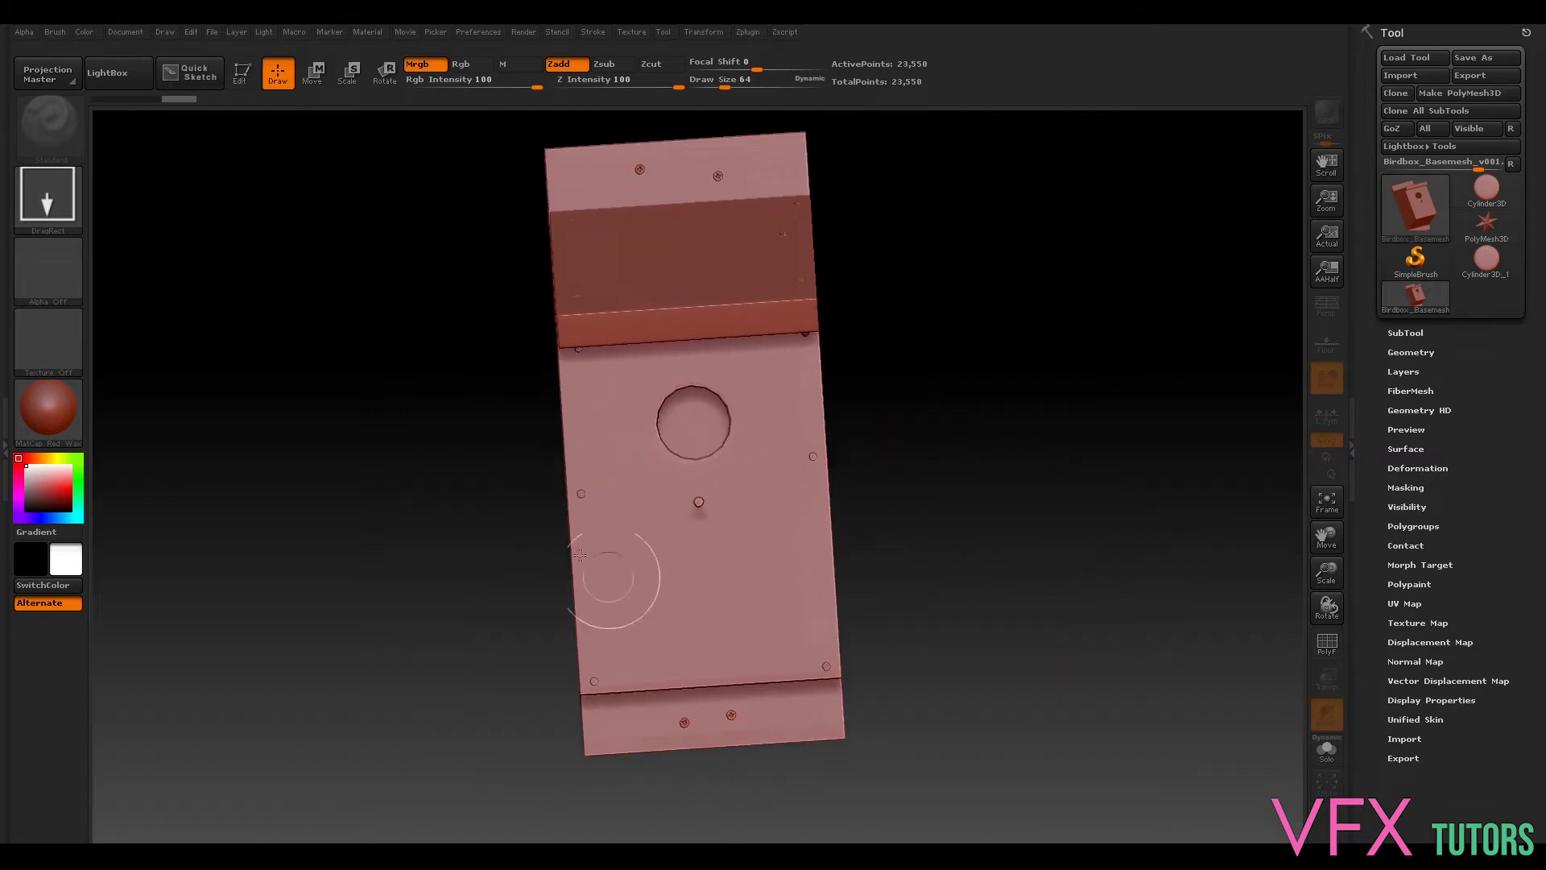
left_click(246, 82)
mouse_move(1095, 396)
left_mouse_down()
mouse_move(1055, 407)
mouse_move(1055, 338)
mouse_move(1124, 481)
mouse_move(1060, 434)
mouse_move(1094, 393)
mouse_move(1063, 427)
mouse_move(1075, 395)
left_mouse_up()
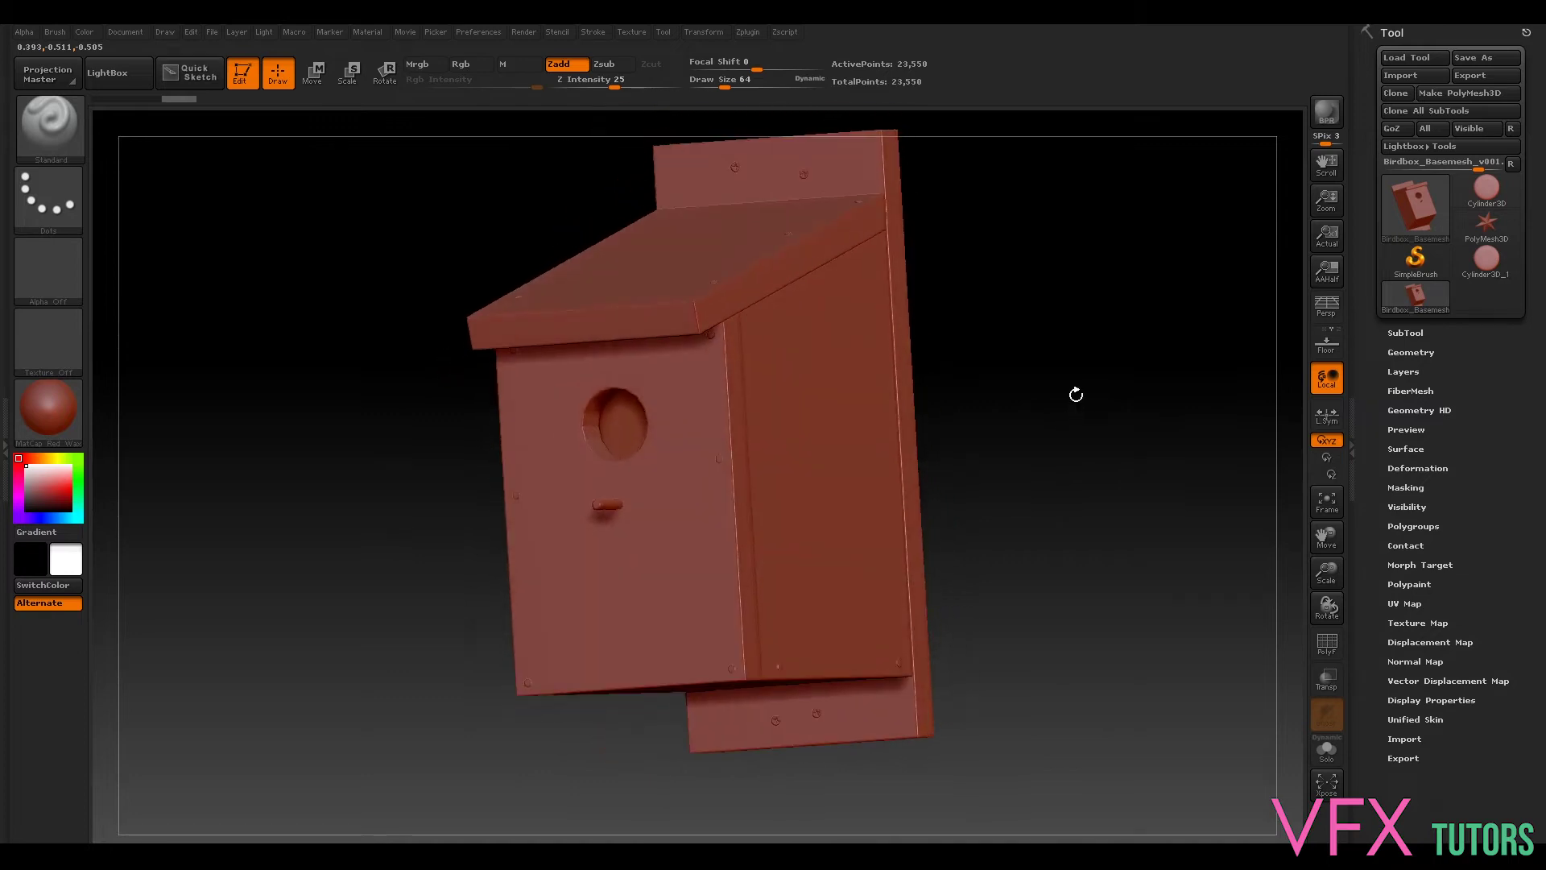
Step: Show the polyframe on the birdbox and examine its wireframe from several angles
left_click(1326, 642)
left_click_drag(1035, 345, 1270, 545)
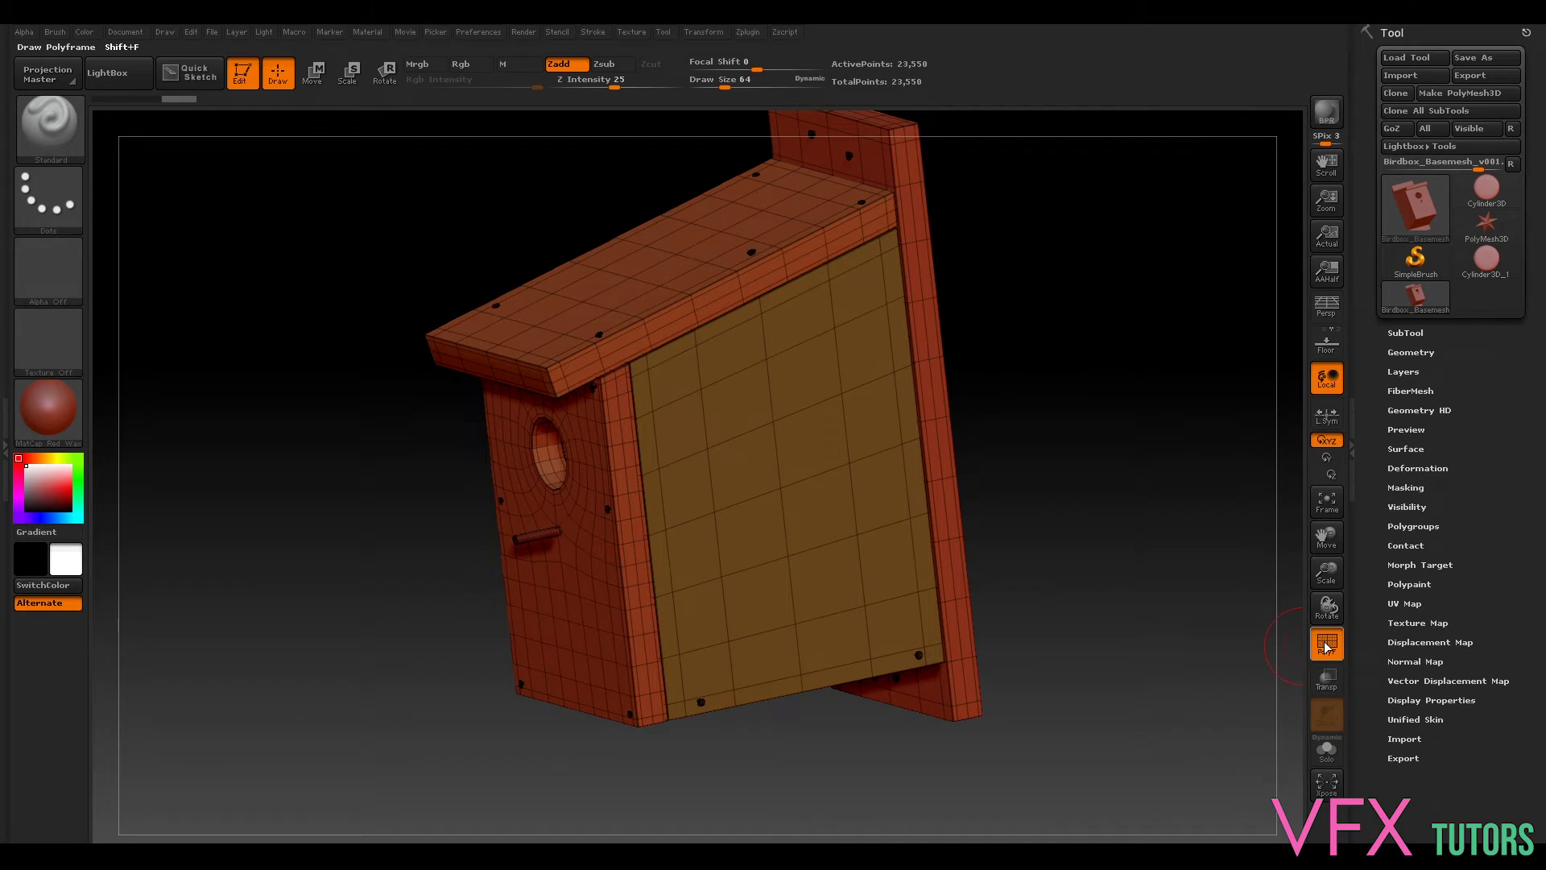
left_click_drag(1063, 278, 920, 270)
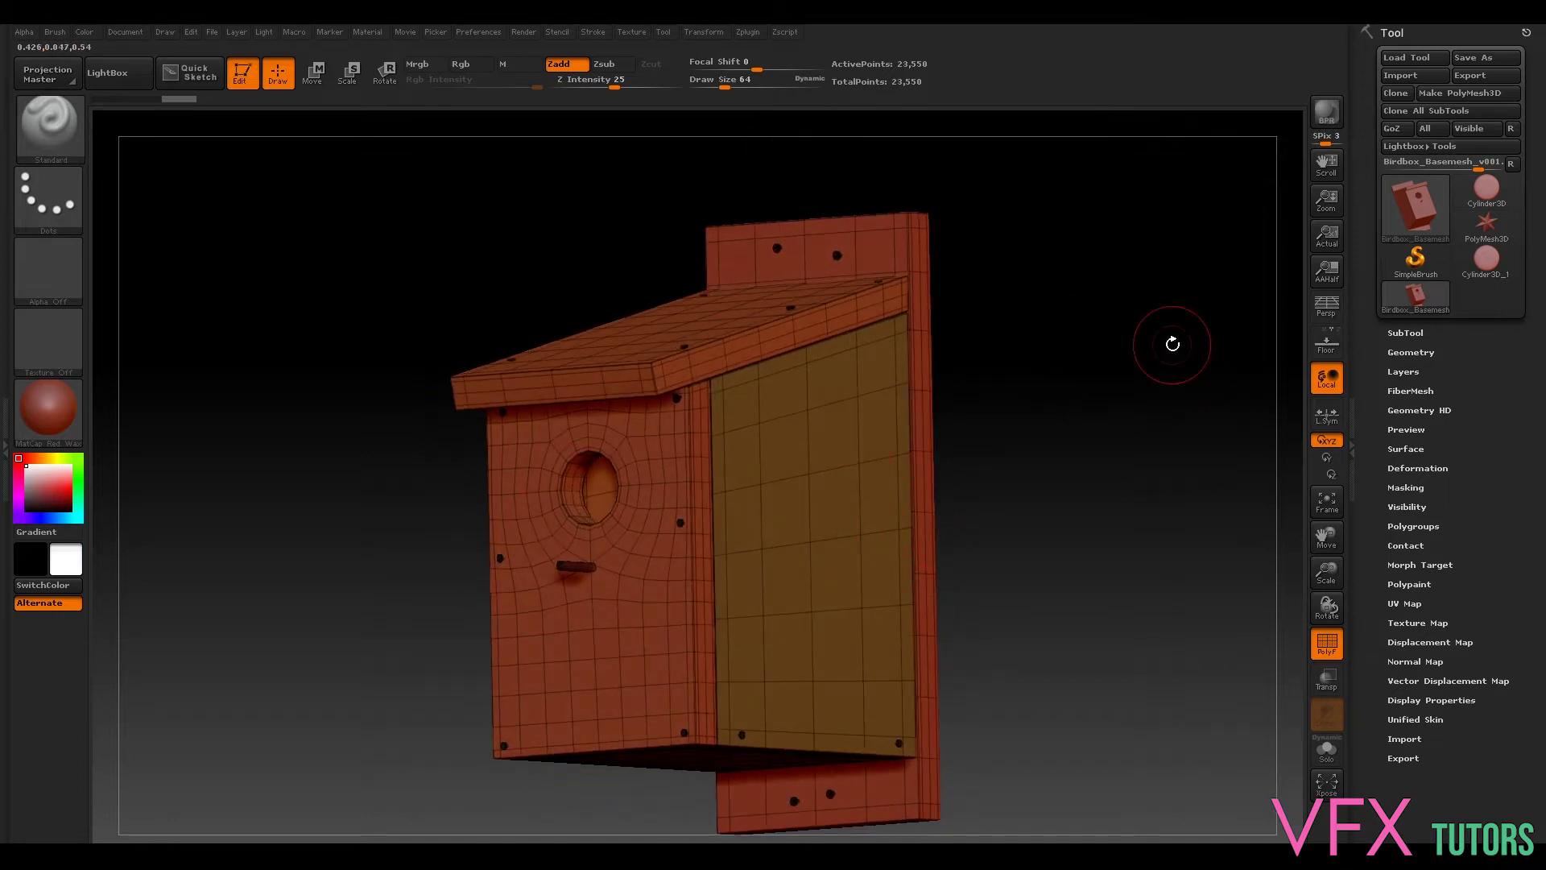
left_click_drag(1172, 344, 1135, 395)
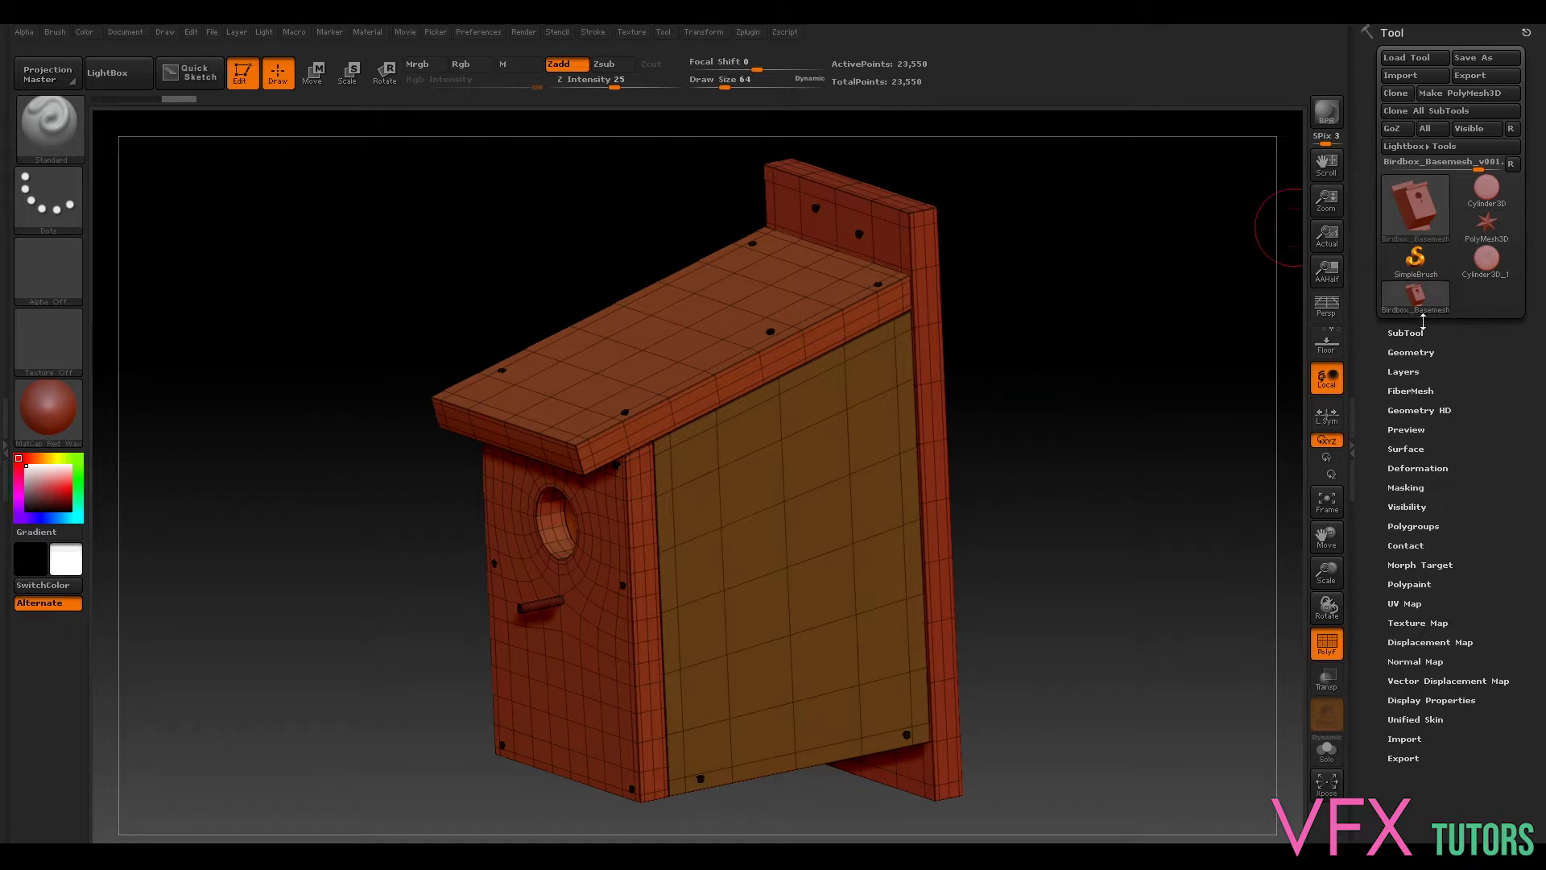
Step: Divide the birdbox geometry twice to reach subdivision level 3, and refresh the polyframe display
left_click(1409, 351)
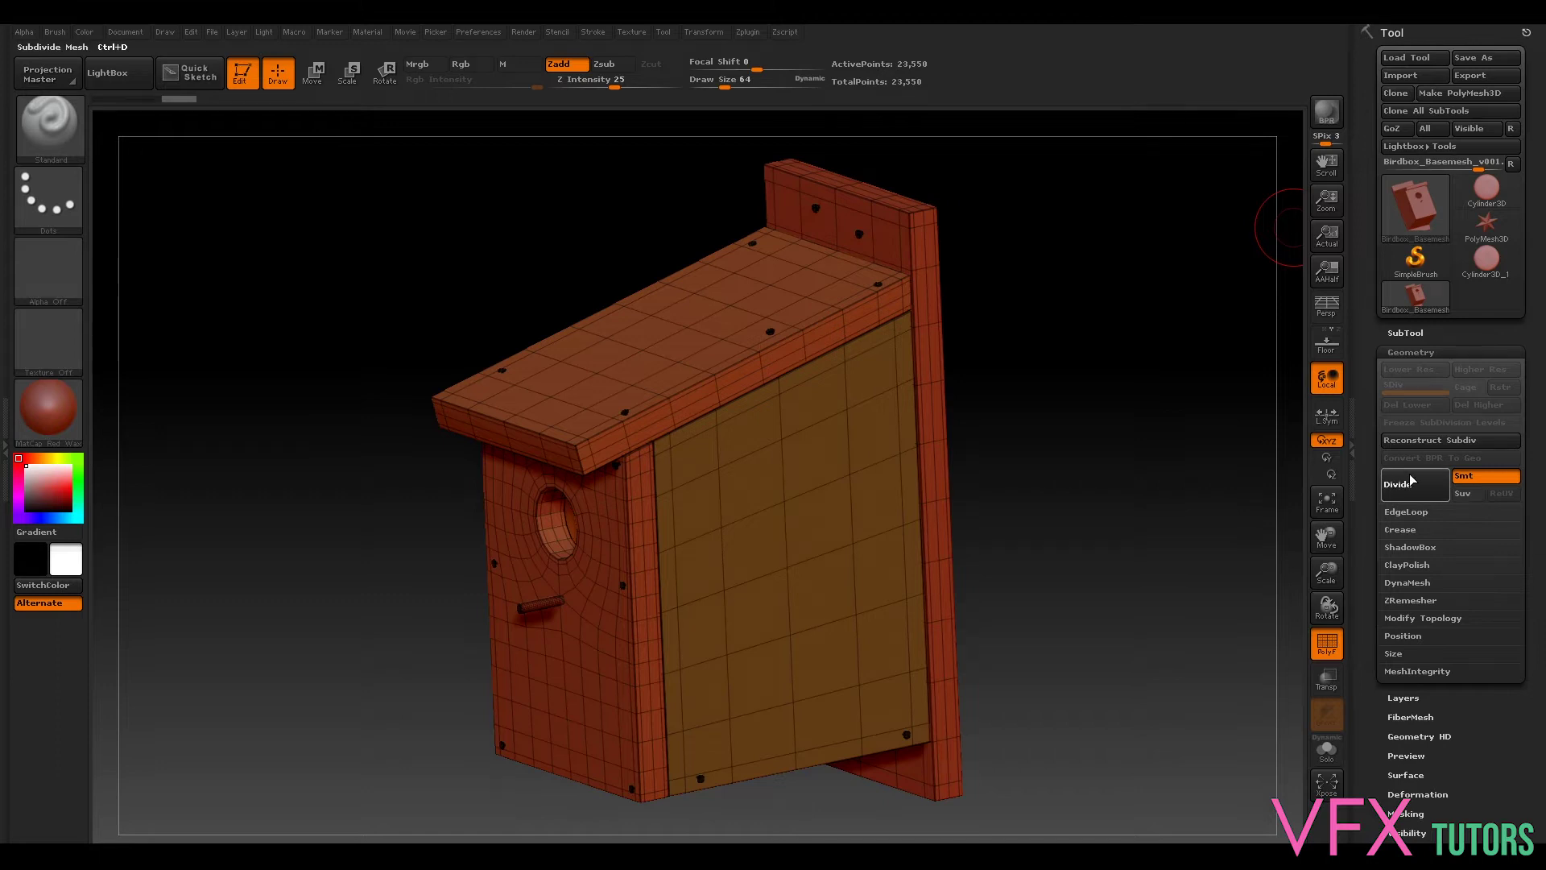
left_click(1410, 480)
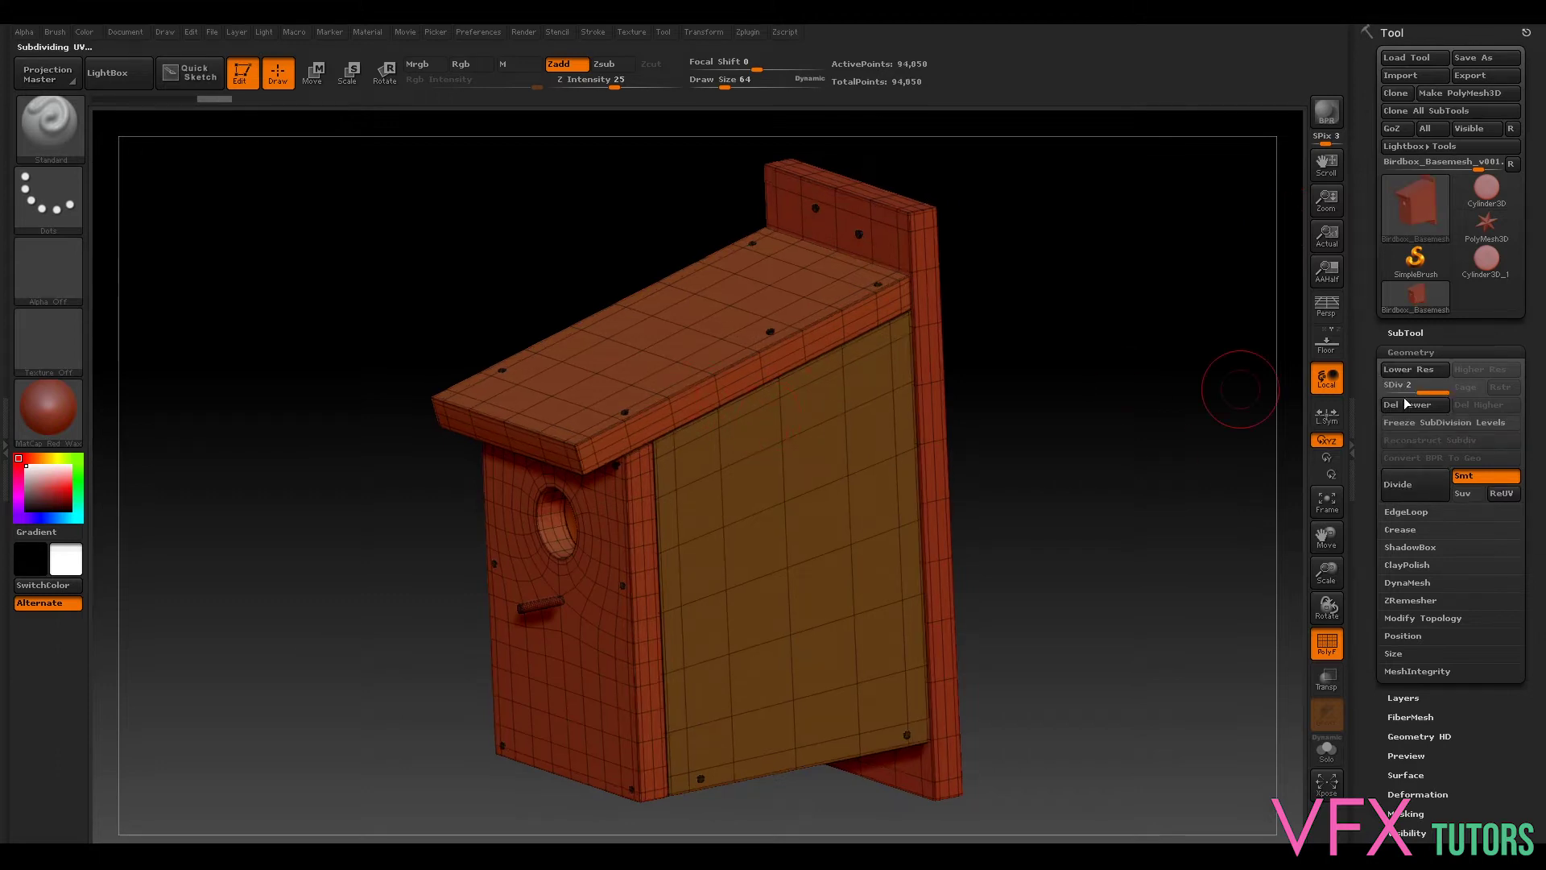
left_click(1404, 486)
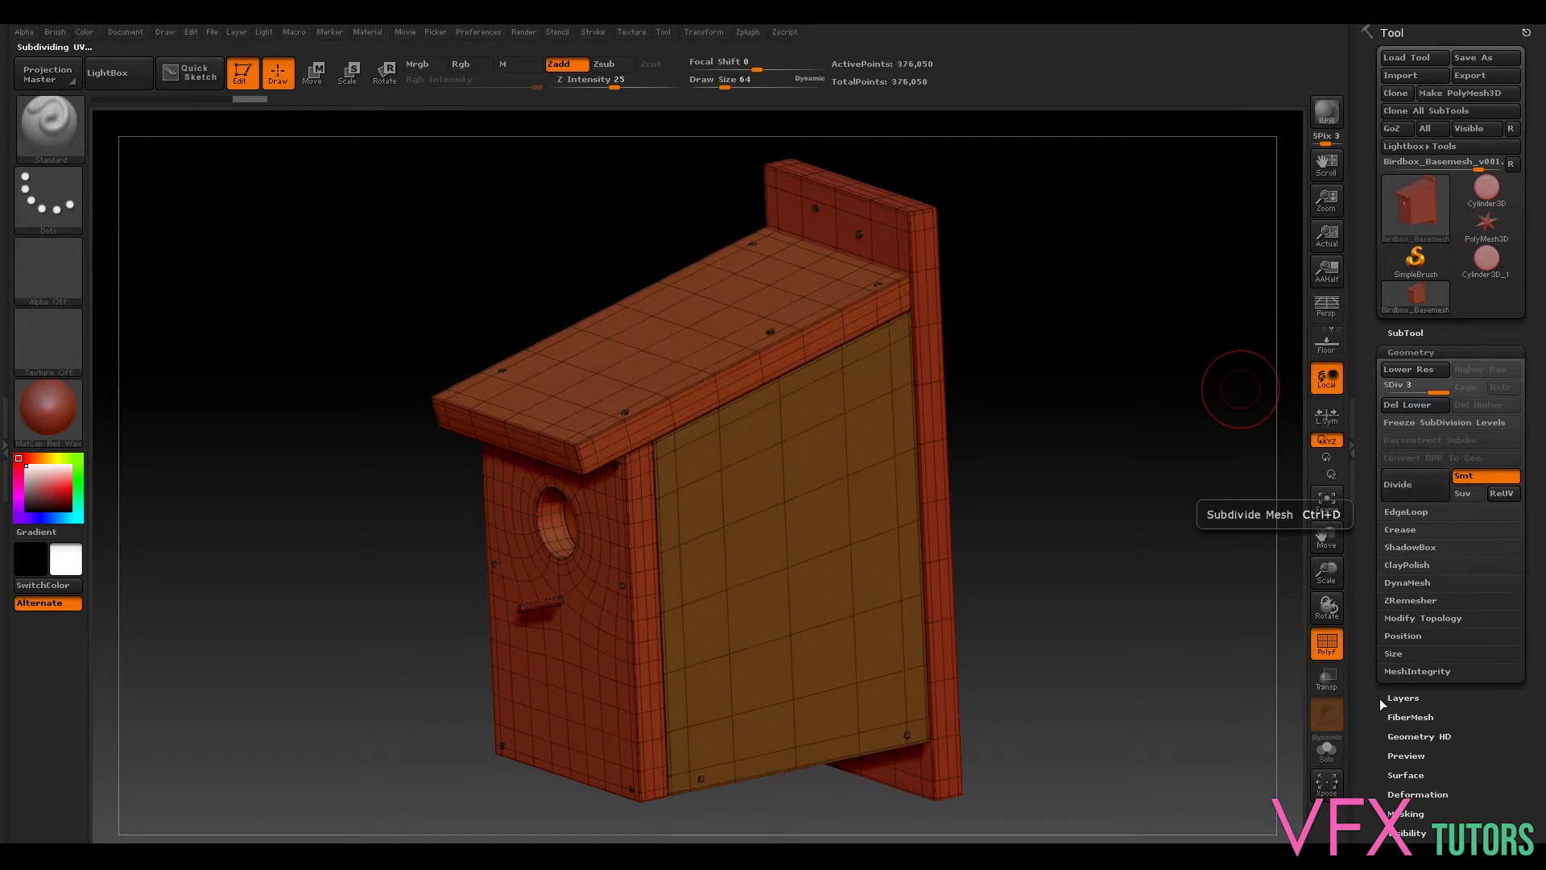
left_click(1328, 648)
left_click(1329, 650)
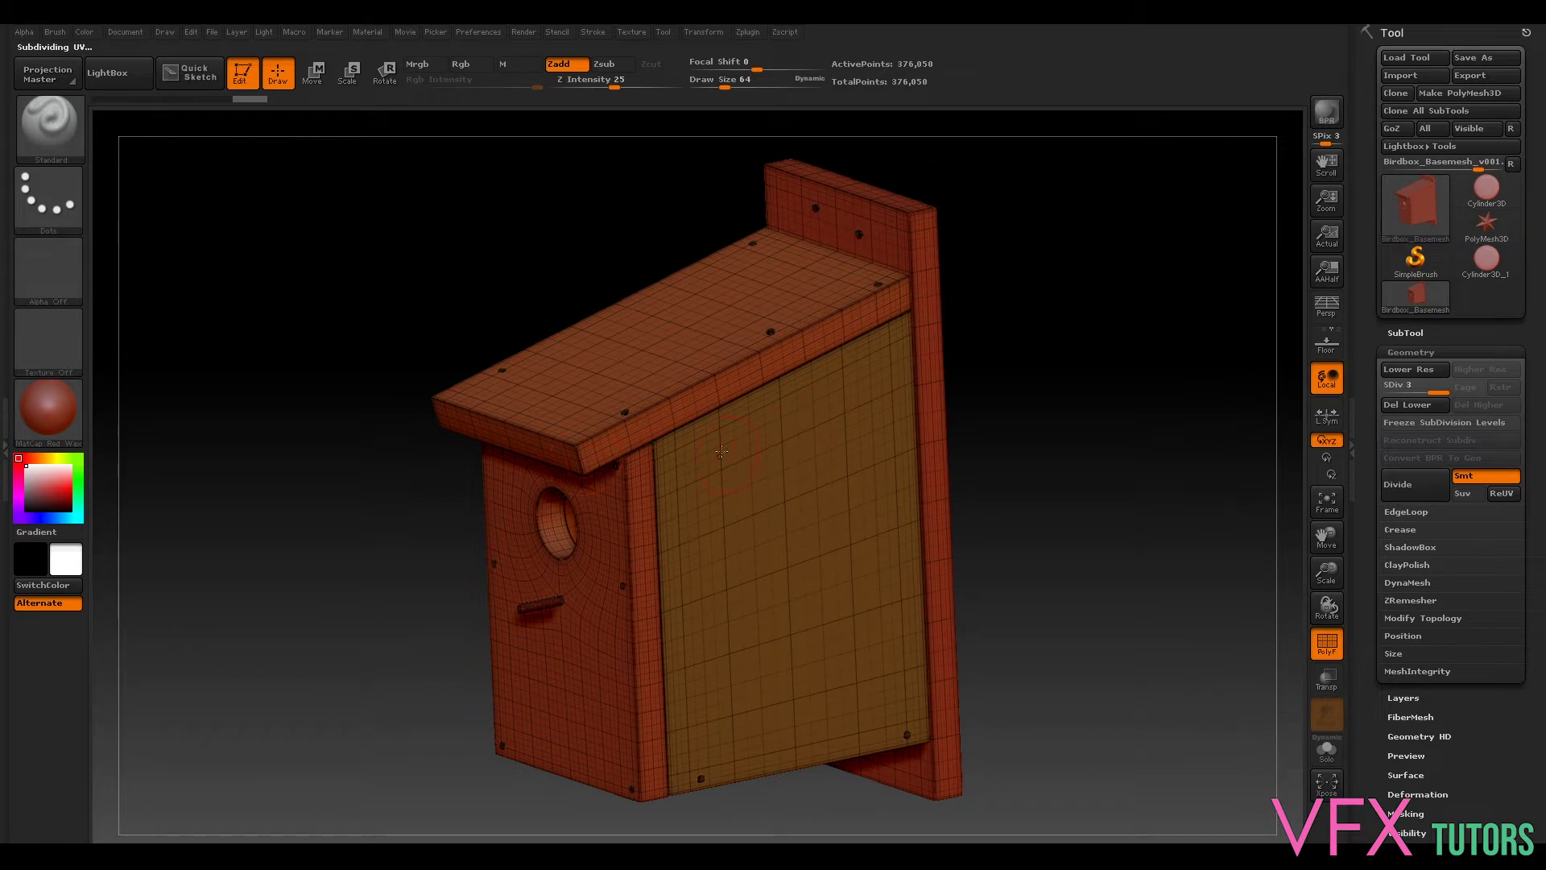
Step: Examine the subdivided birdbox from several angles, first with the polyframe and then with it hidden
left_click_drag(1053, 396, 950, 135)
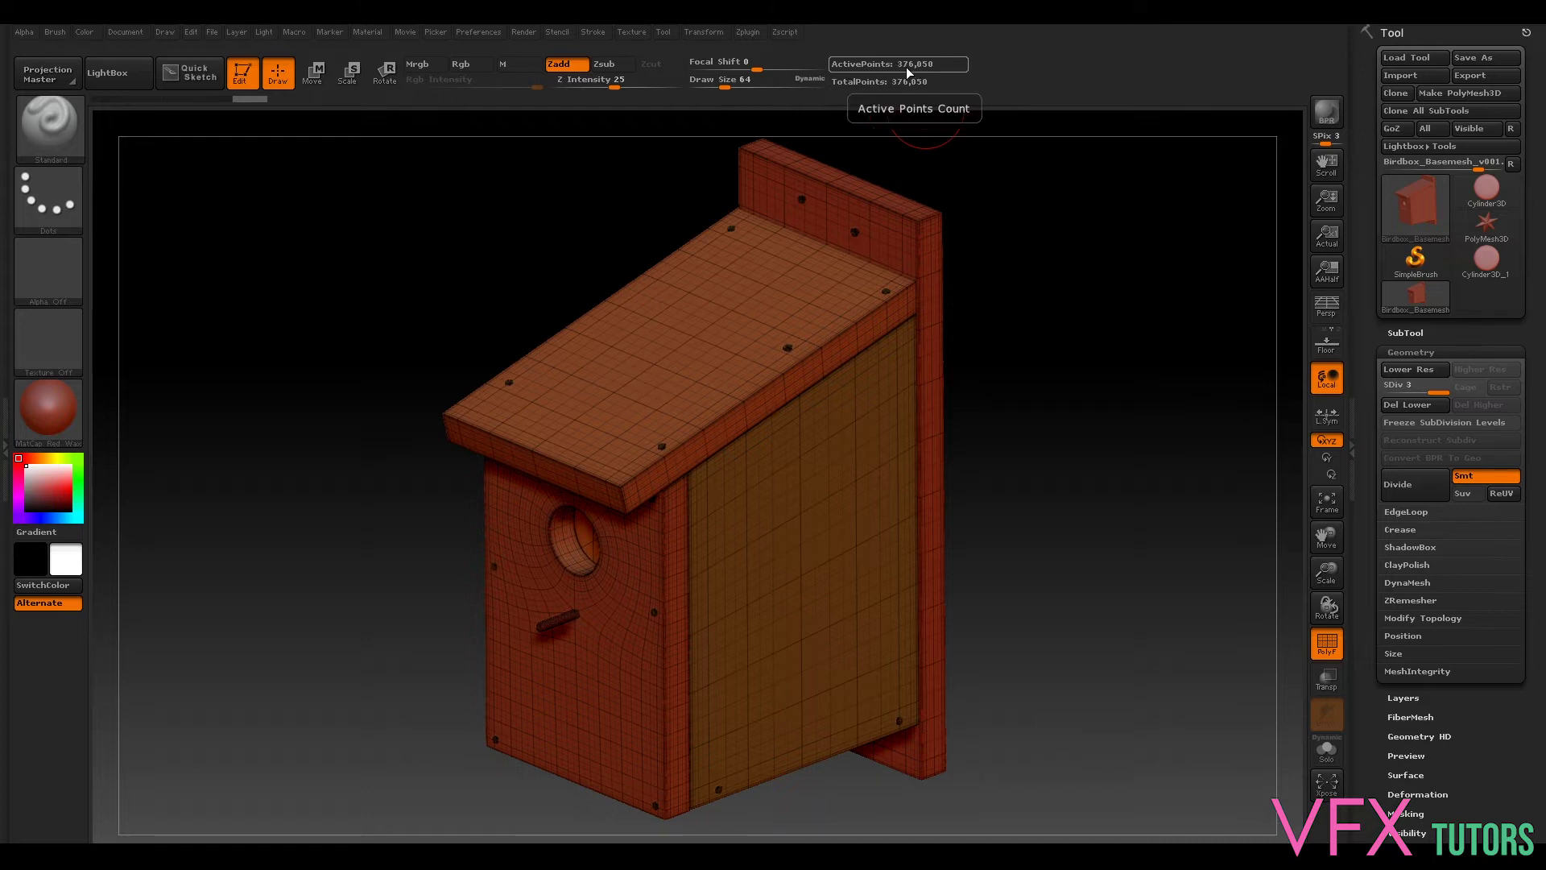
left_click_drag(1087, 473, 1088, 360)
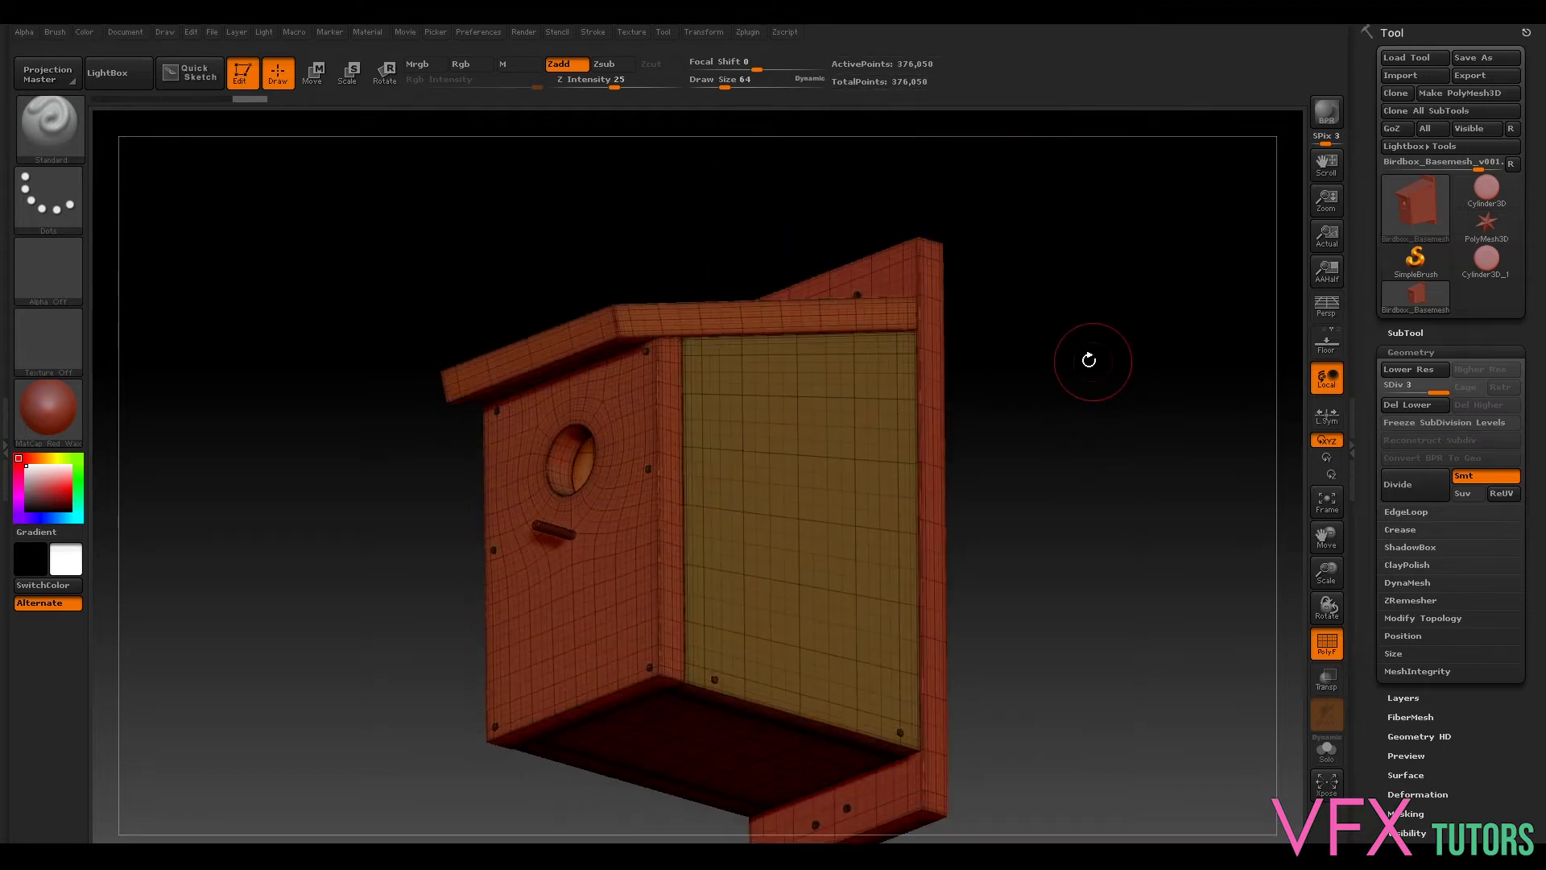
left_click(1334, 640)
mouse_move(1011, 304)
left_mouse_down()
mouse_move(1021, 331)
mouse_move(1033, 314)
left_mouse_up()
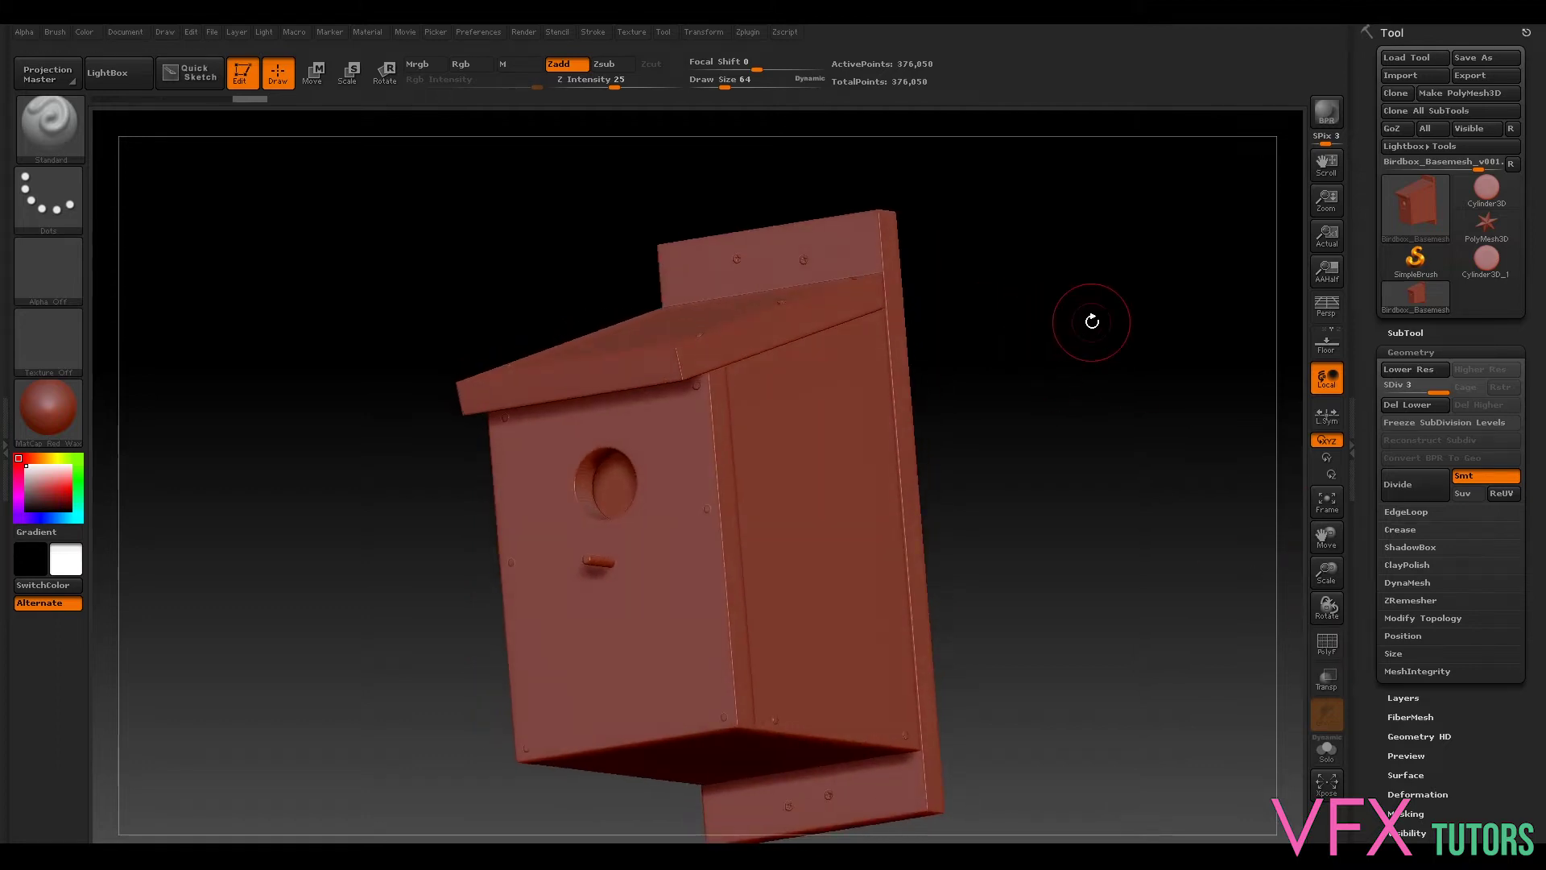
left_click_drag(1090, 278, 964, 265)
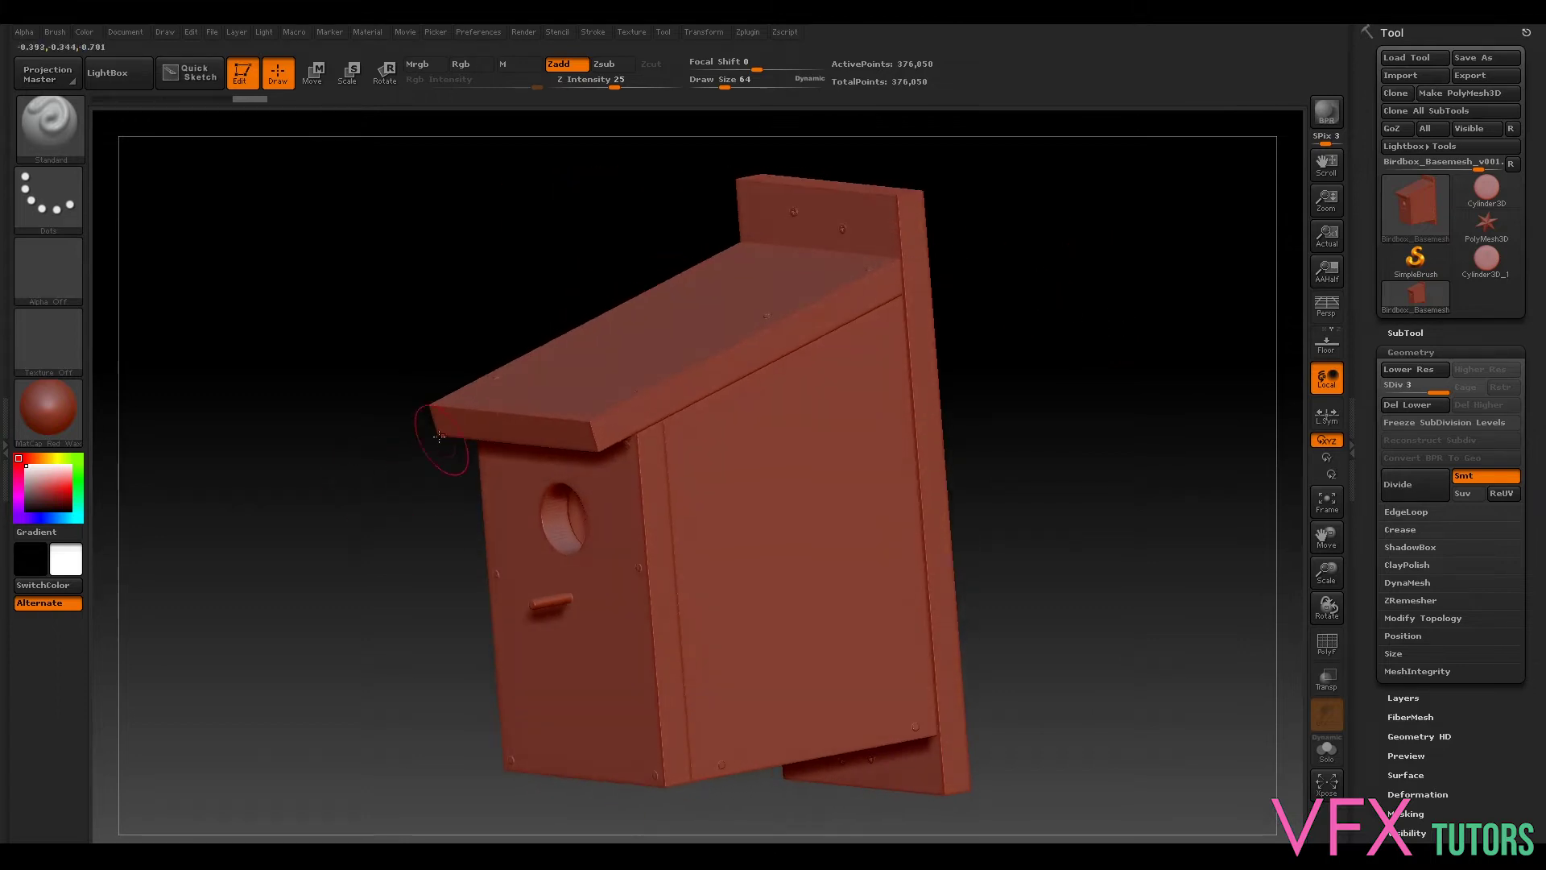
Step: Try a Standard brush stroke down the roof and front face of the birdbox, and undo it
left_click_drag(987, 366, 1055, 314)
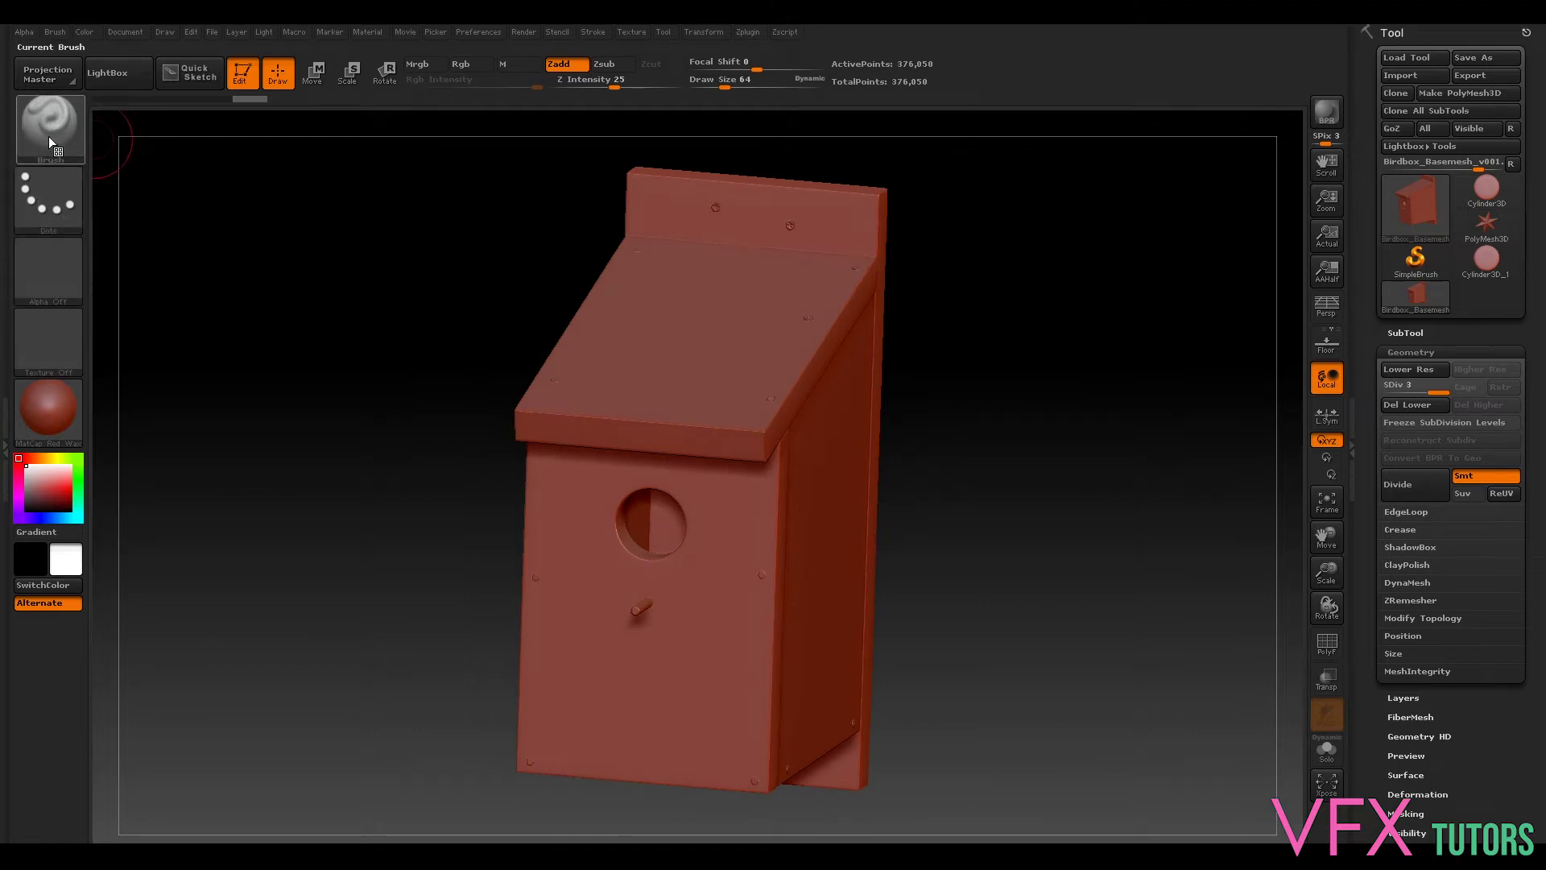
left_click(64, 207)
mouse_move(742, 430)
left_mouse_down()
mouse_move(734, 596)
mouse_move(672, 715)
left_mouse_up()
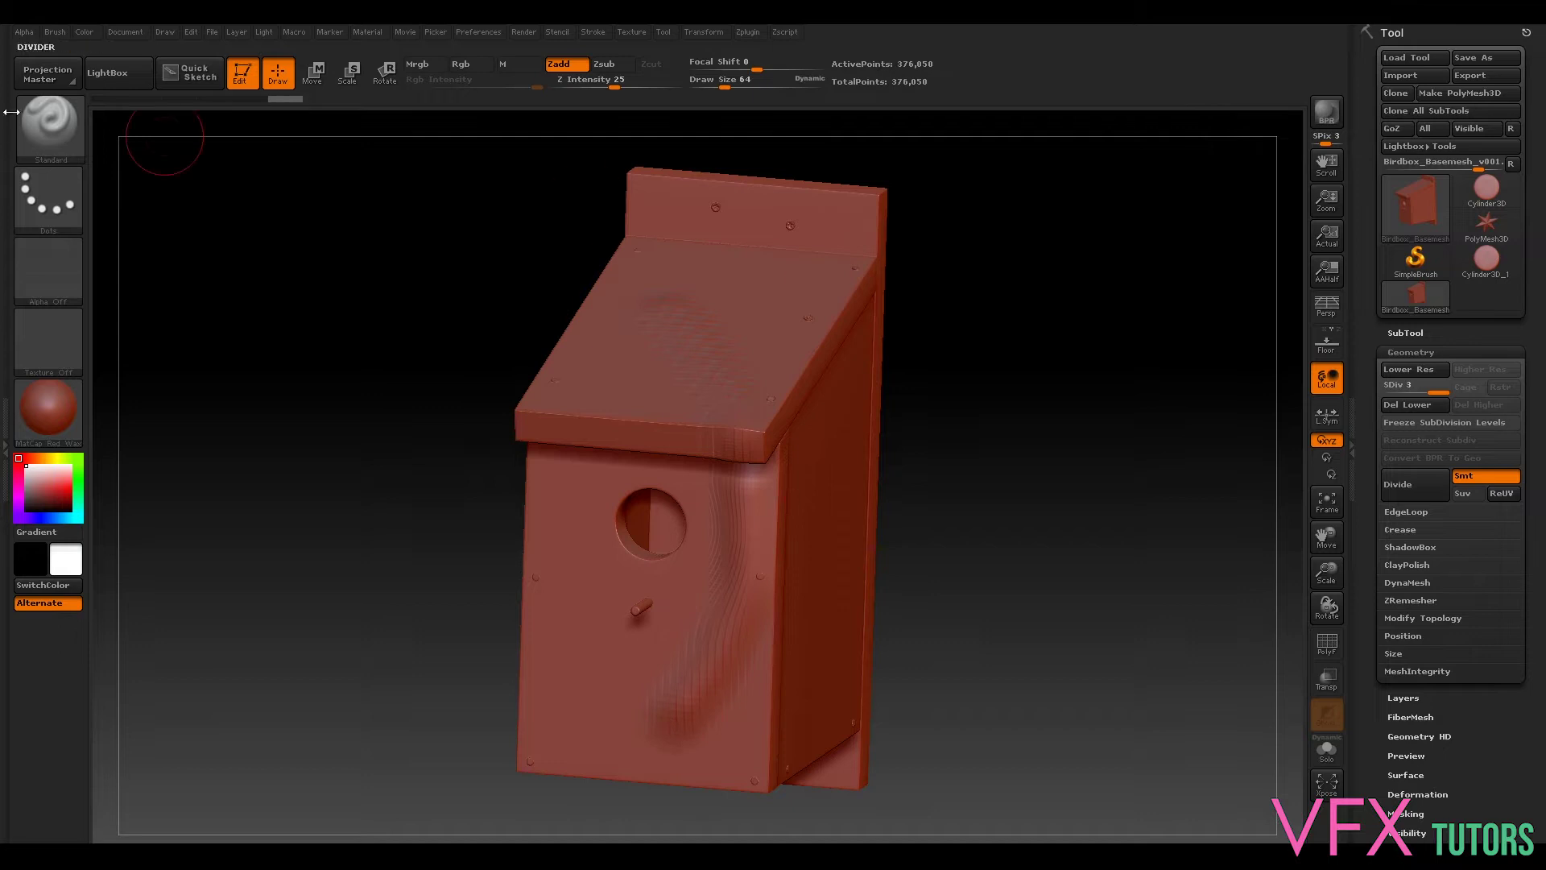
key("ctrl+z")
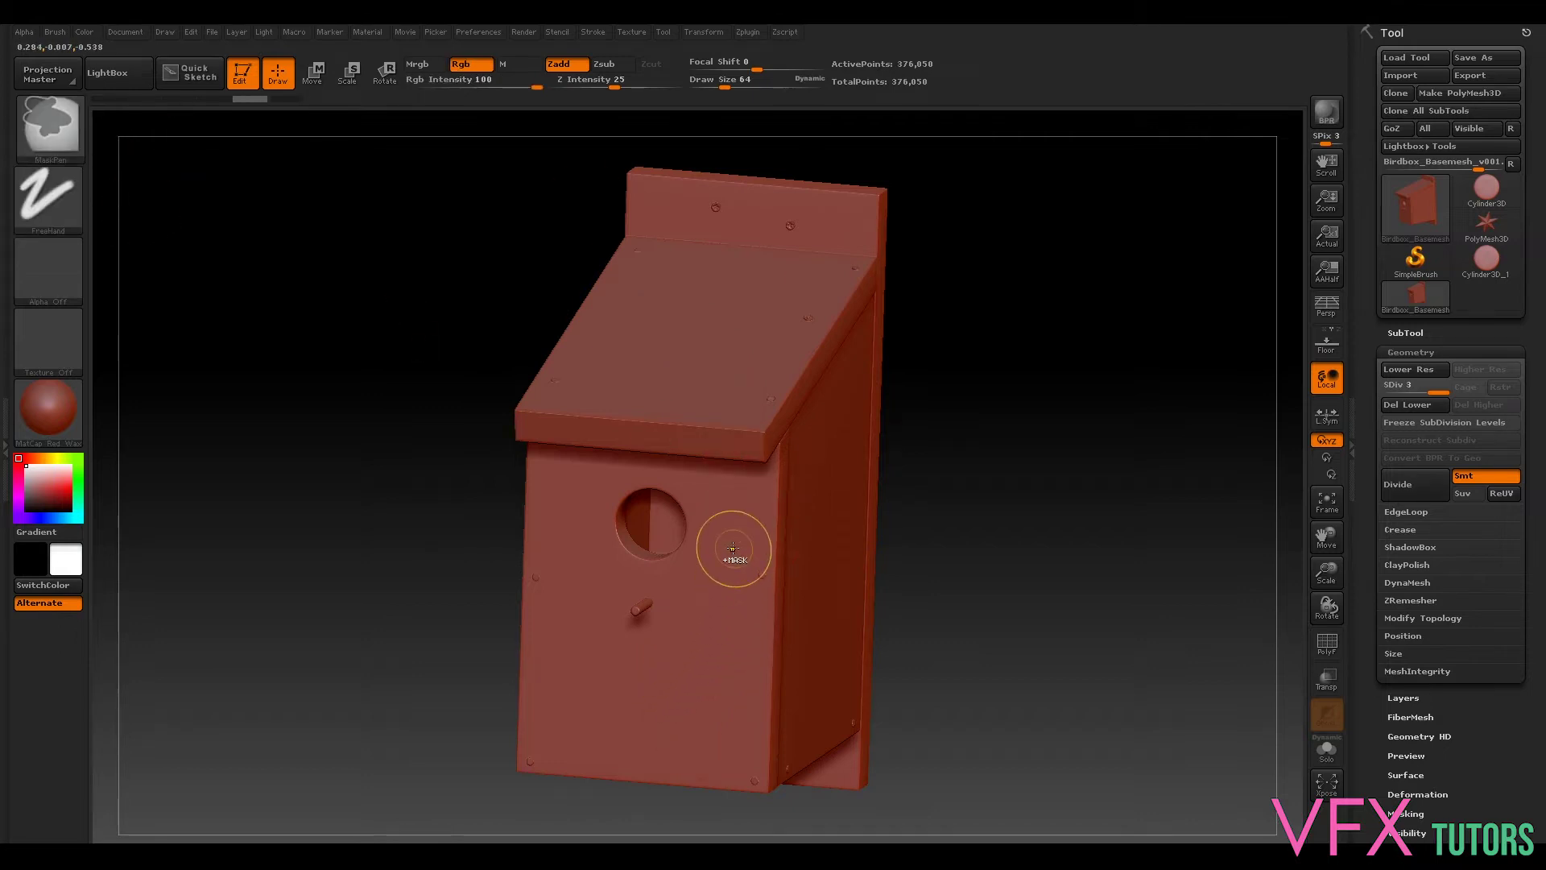
Step: Lower the birdbox to subdivision level 2 and set the brush to Z Intensity 38 and Draw Size 20
key("shift+d")
left_click(613, 87)
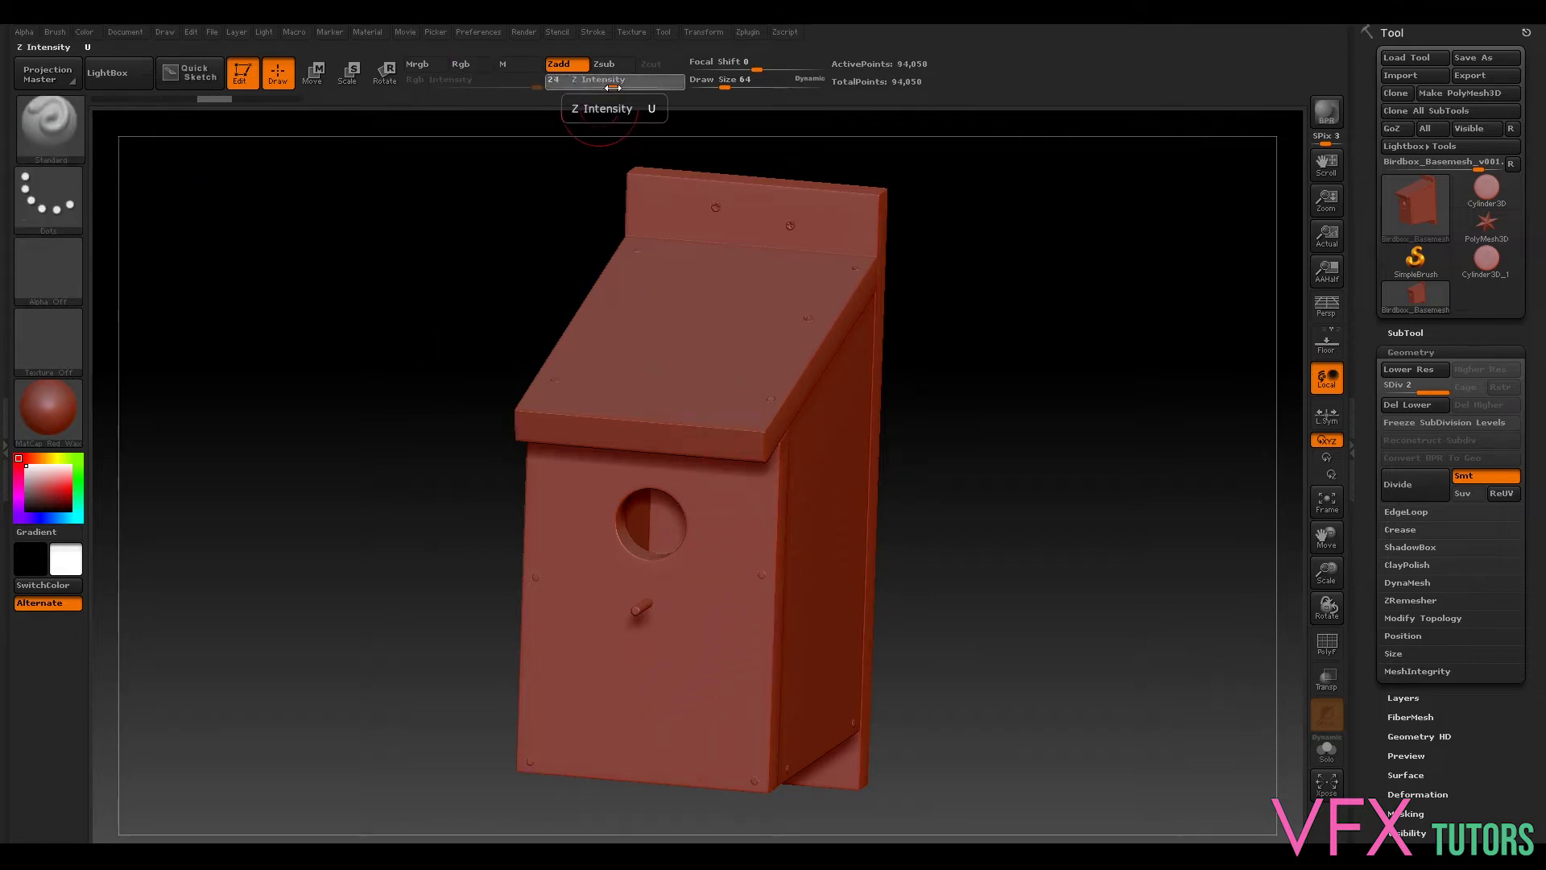
left_click_drag(609, 88, 710, 87)
Step: Try Standard brush strokes with the Dots stroke type on the front face and roof, and undo them
mouse_move(745, 636)
left_mouse_down()
mouse_move(648, 708)
mouse_move(563, 733)
left_mouse_up()
mouse_move(1054, 310)
left_mouse_down()
mouse_move(1017, 369)
mouse_move(1028, 304)
left_mouse_up()
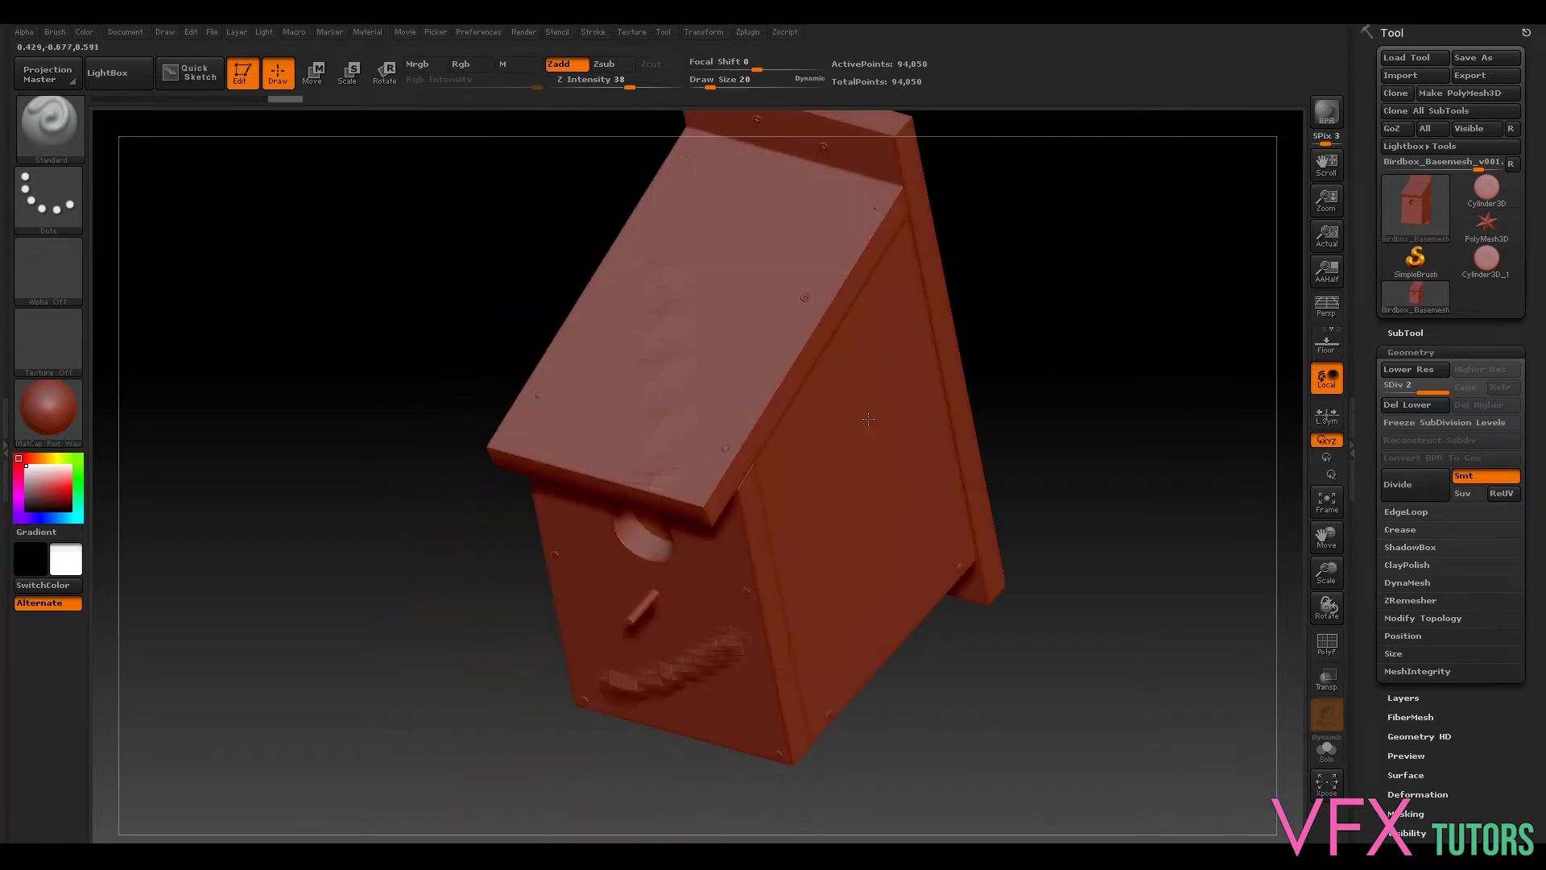
right_click_drag(868, 417, 855, 425)
key("ctrl+z")
key("ctrl+z")
key("ctrl+z")
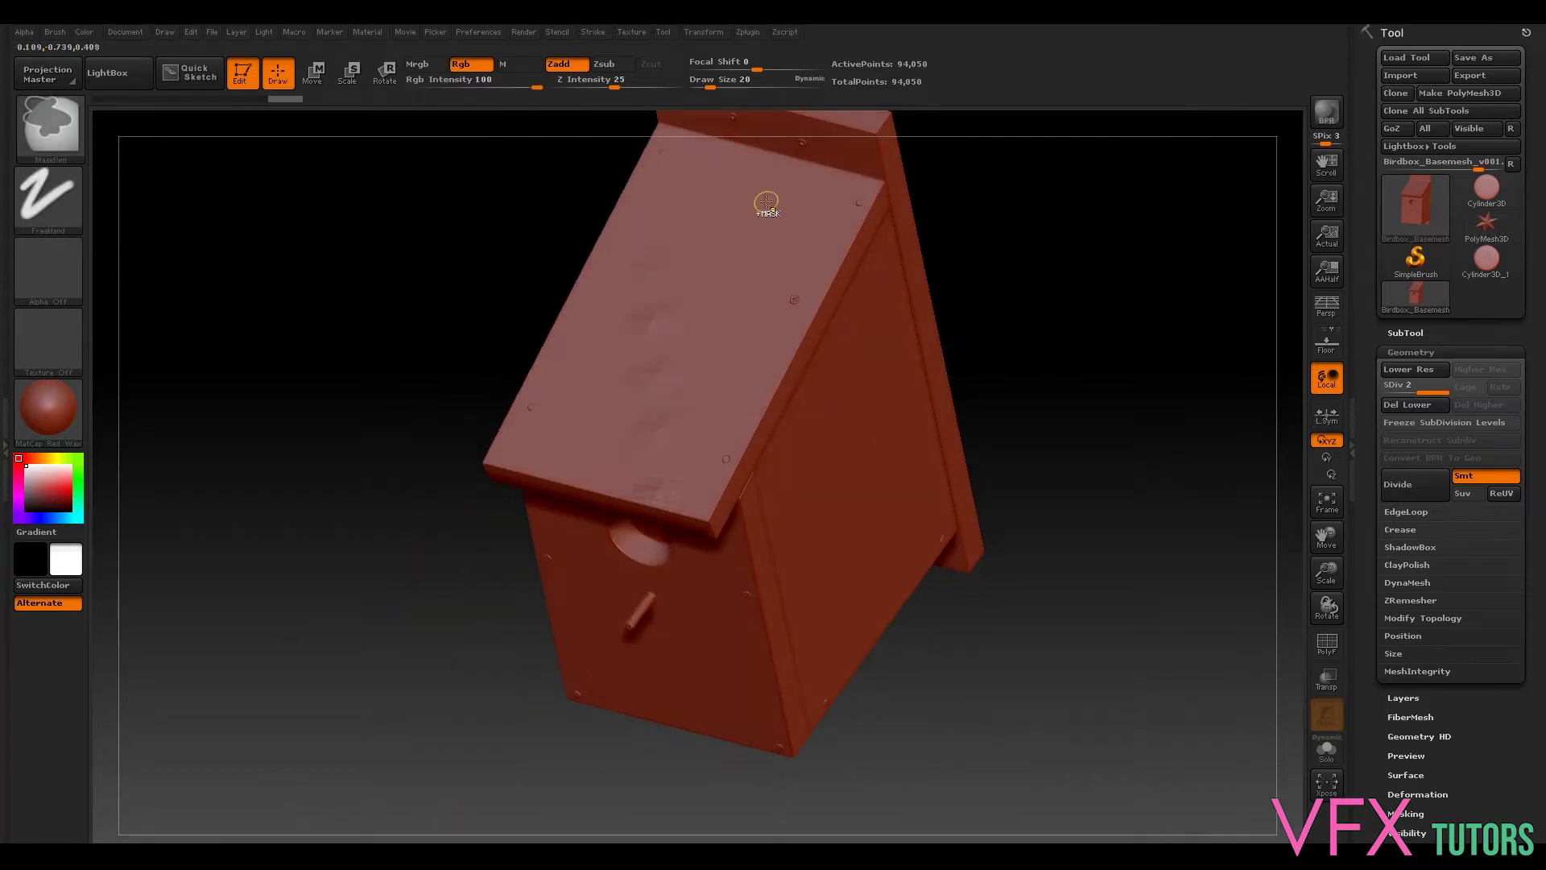
Step: Try the Standard brush with the FreeHand stroke type on the roof and front panel, and undo the strokes
left_click(39, 208)
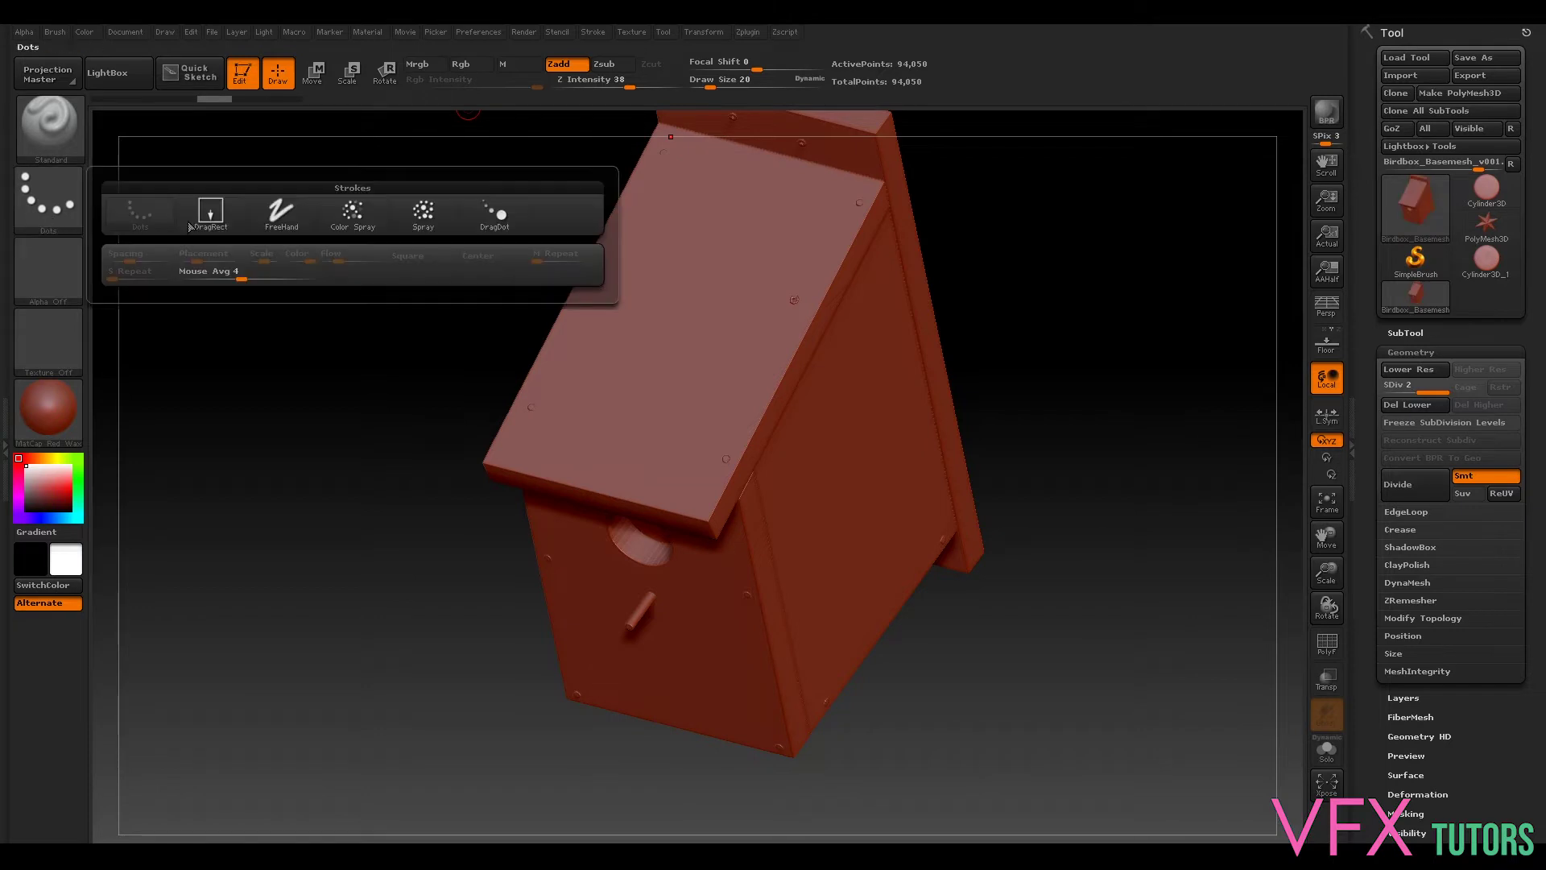
left_click(280, 211)
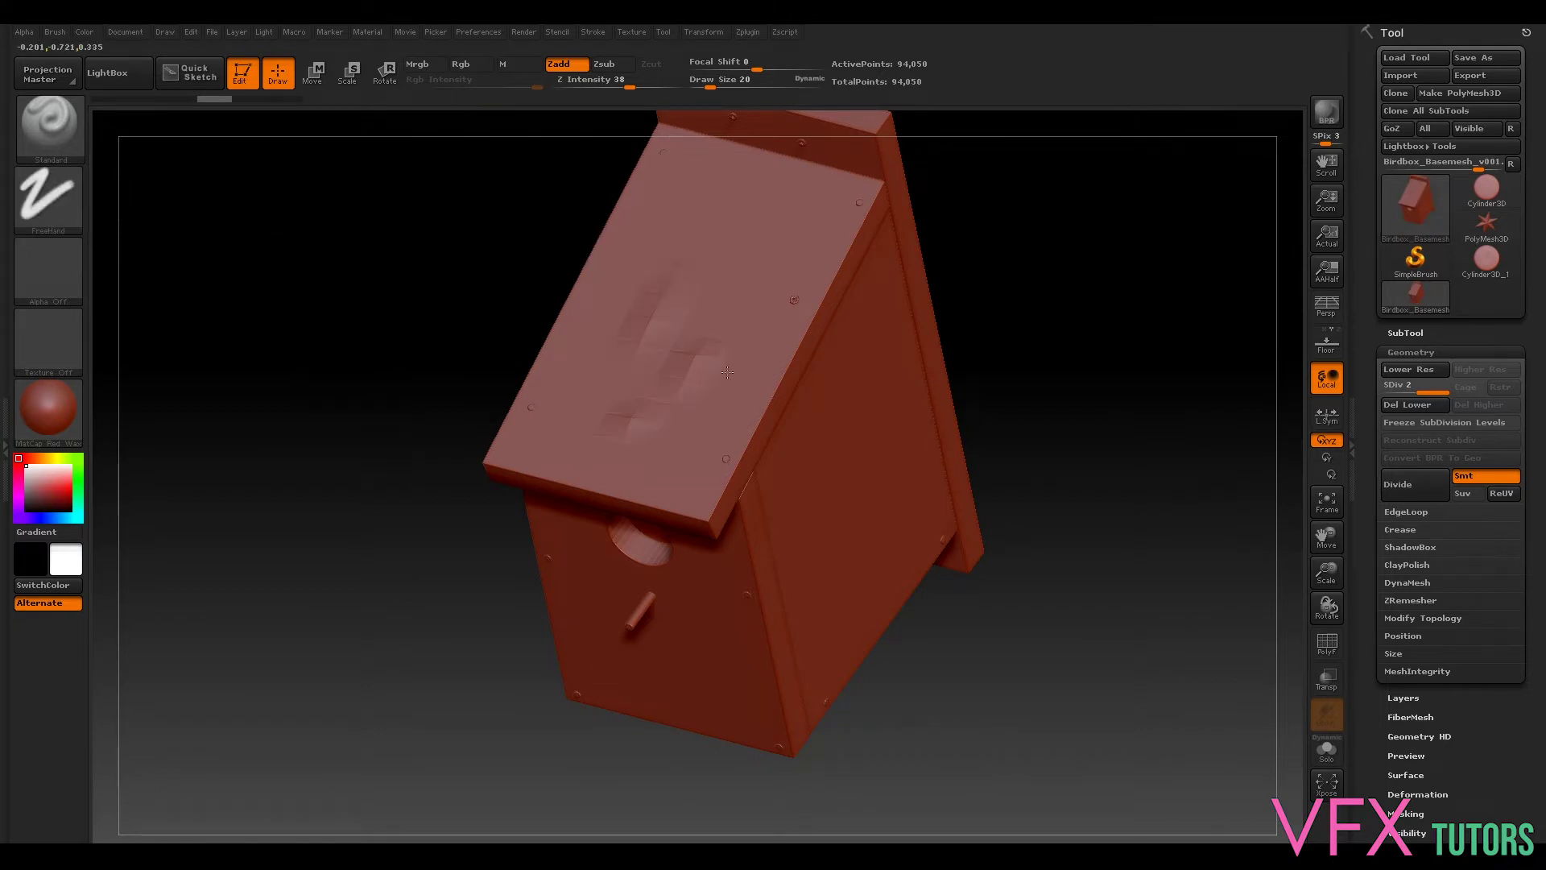
mouse_move(1082, 392)
left_mouse_down()
mouse_move(1149, 370)
mouse_move(1080, 348)
left_mouse_up()
mouse_move(618, 656)
left_mouse_down()
mouse_move(742, 632)
mouse_move(800, 501)
left_mouse_up()
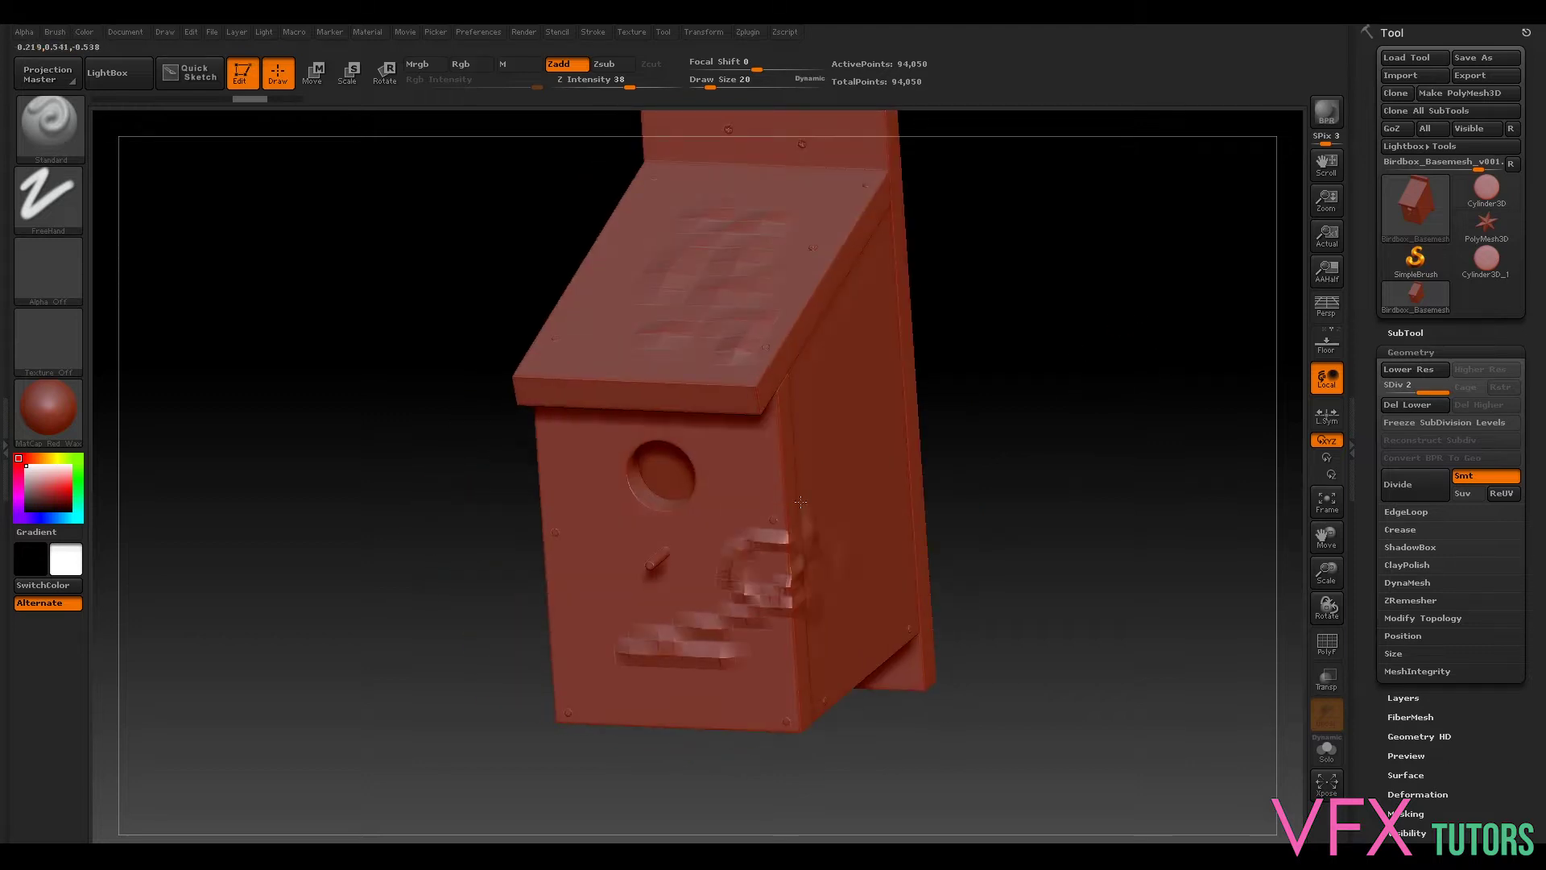
key("ctrl+z")
key("ctrl+z")
key("ctrl+z")
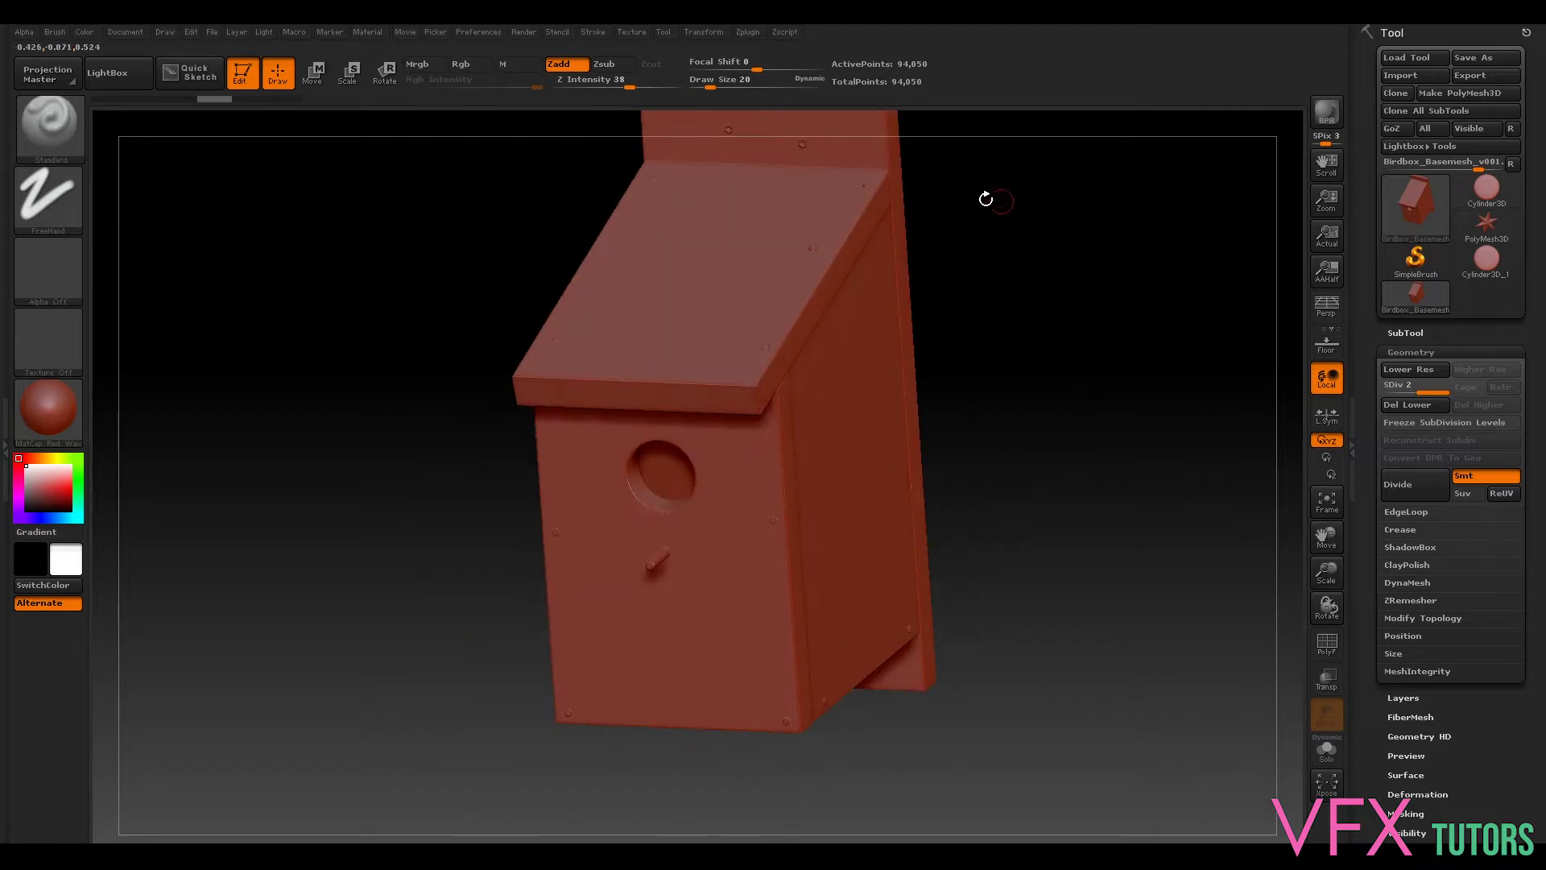
Step: Switch the sculpting brush from Standard to Clay
left_click_drag(1036, 202, 1076, 173)
left_click_drag(971, 543, 850, 582)
left_click_drag(1141, 697, 1122, 563)
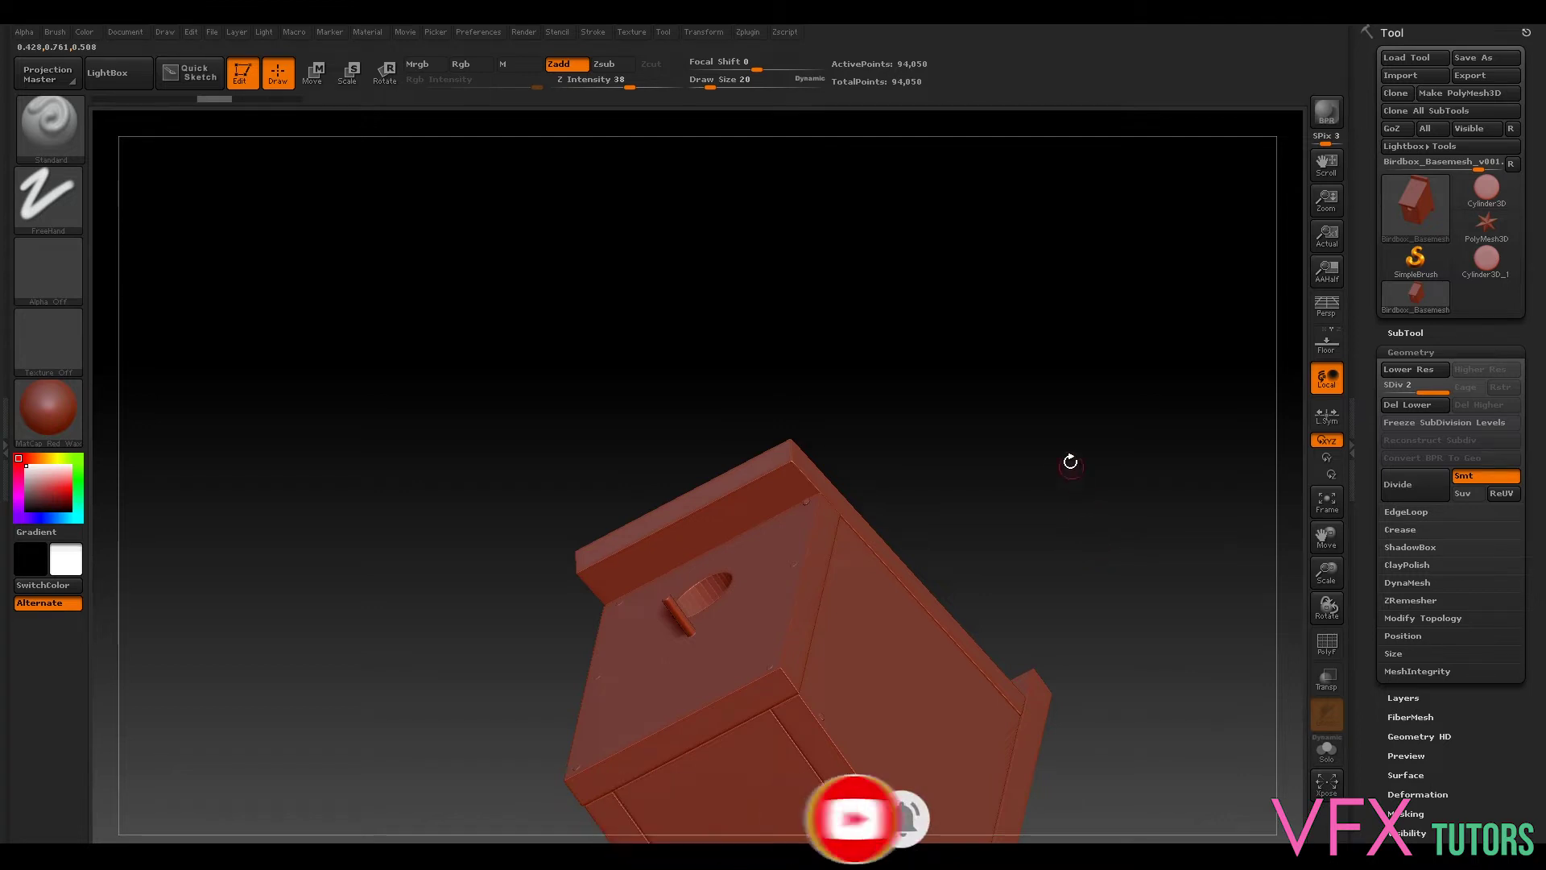
mouse_move(950, 432)
left_mouse_down()
mouse_move(967, 567)
mouse_move(922, 471)
mouse_move(948, 432)
mouse_move(998, 471)
mouse_move(931, 435)
mouse_move(932, 449)
left_mouse_up()
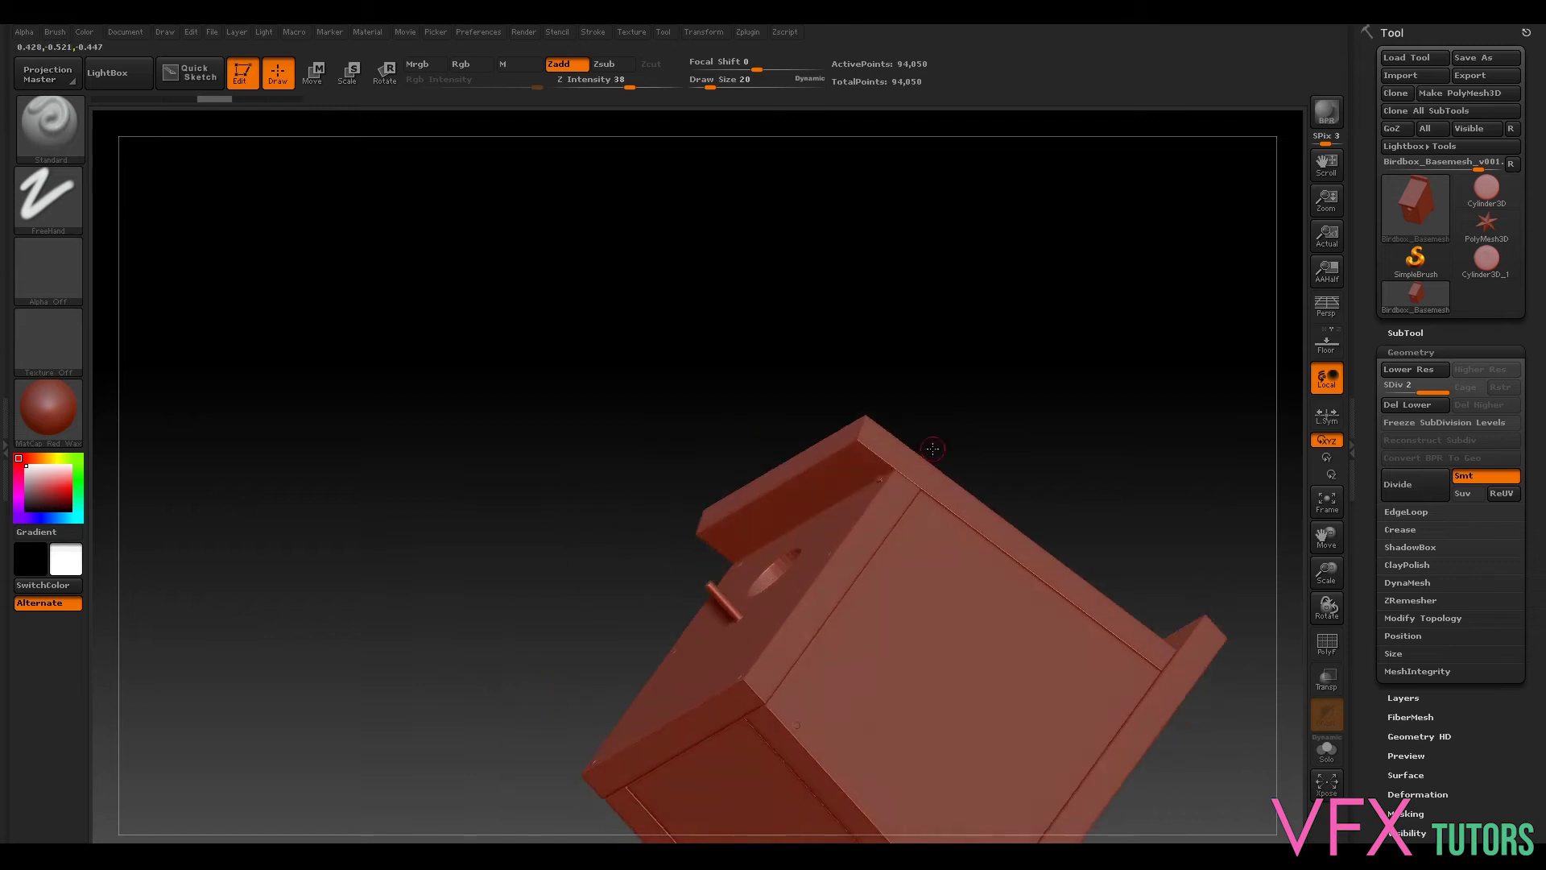
left_click_drag(998, 387, 1019, 427)
left_click_drag(884, 303, 853, 338)
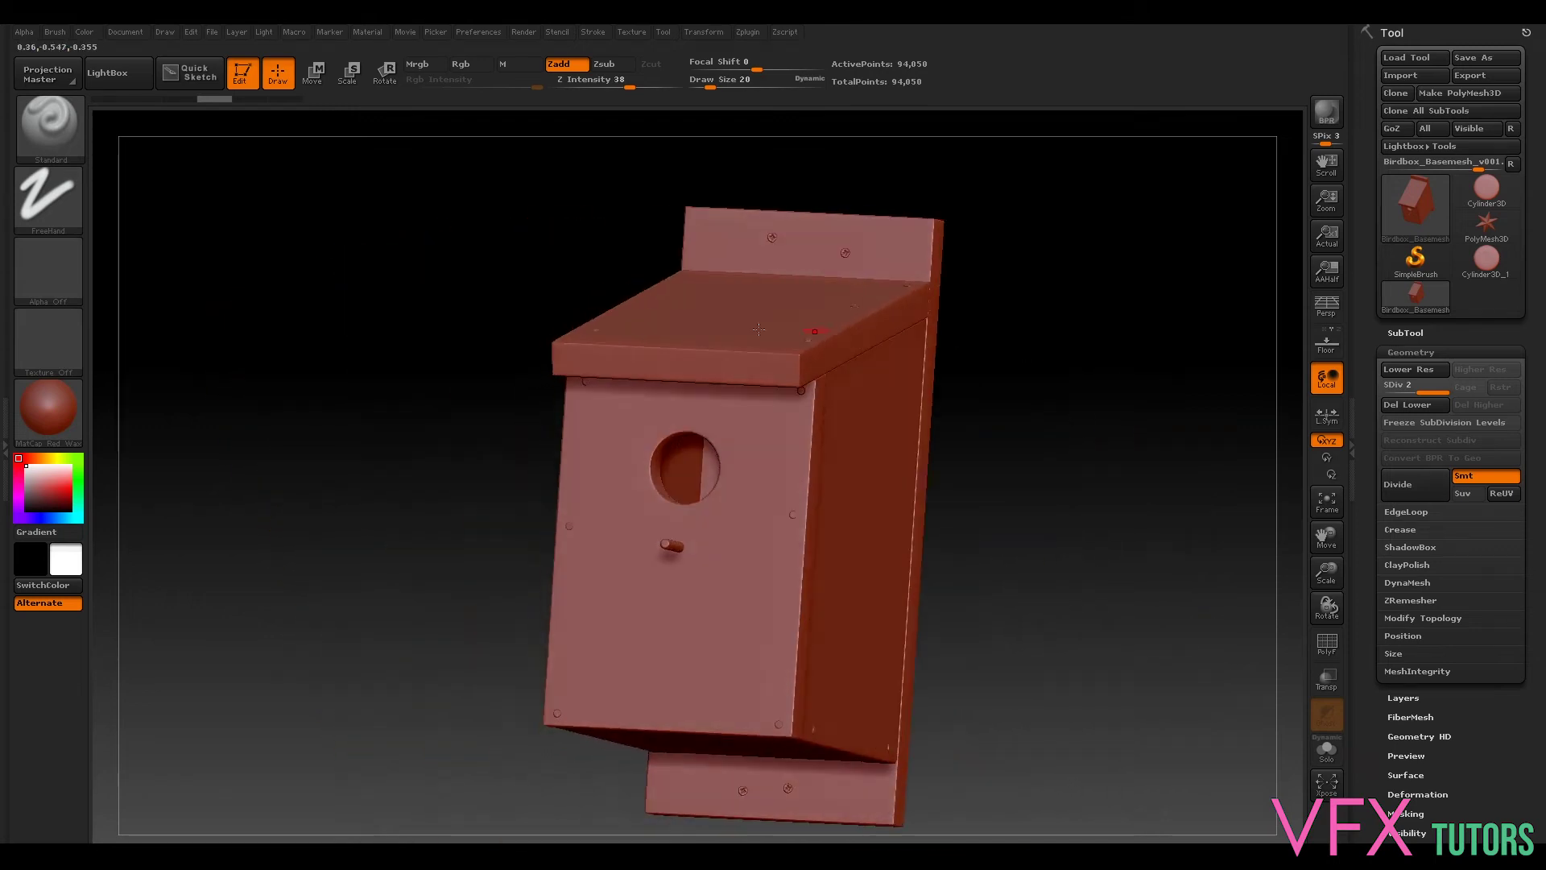
left_click(66, 147)
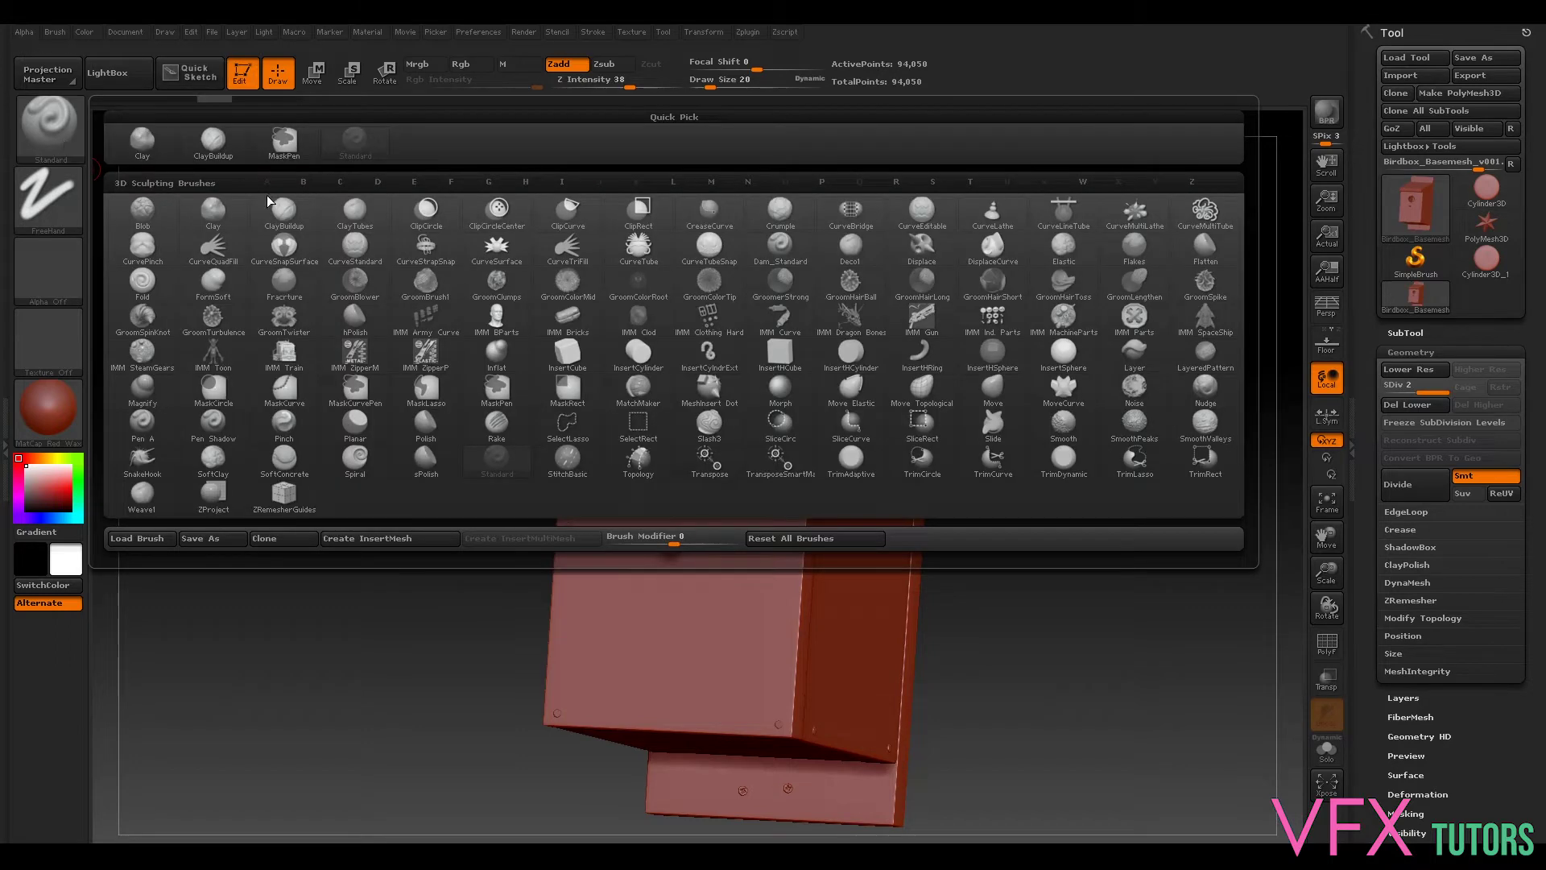
mouse_move(274, 220)
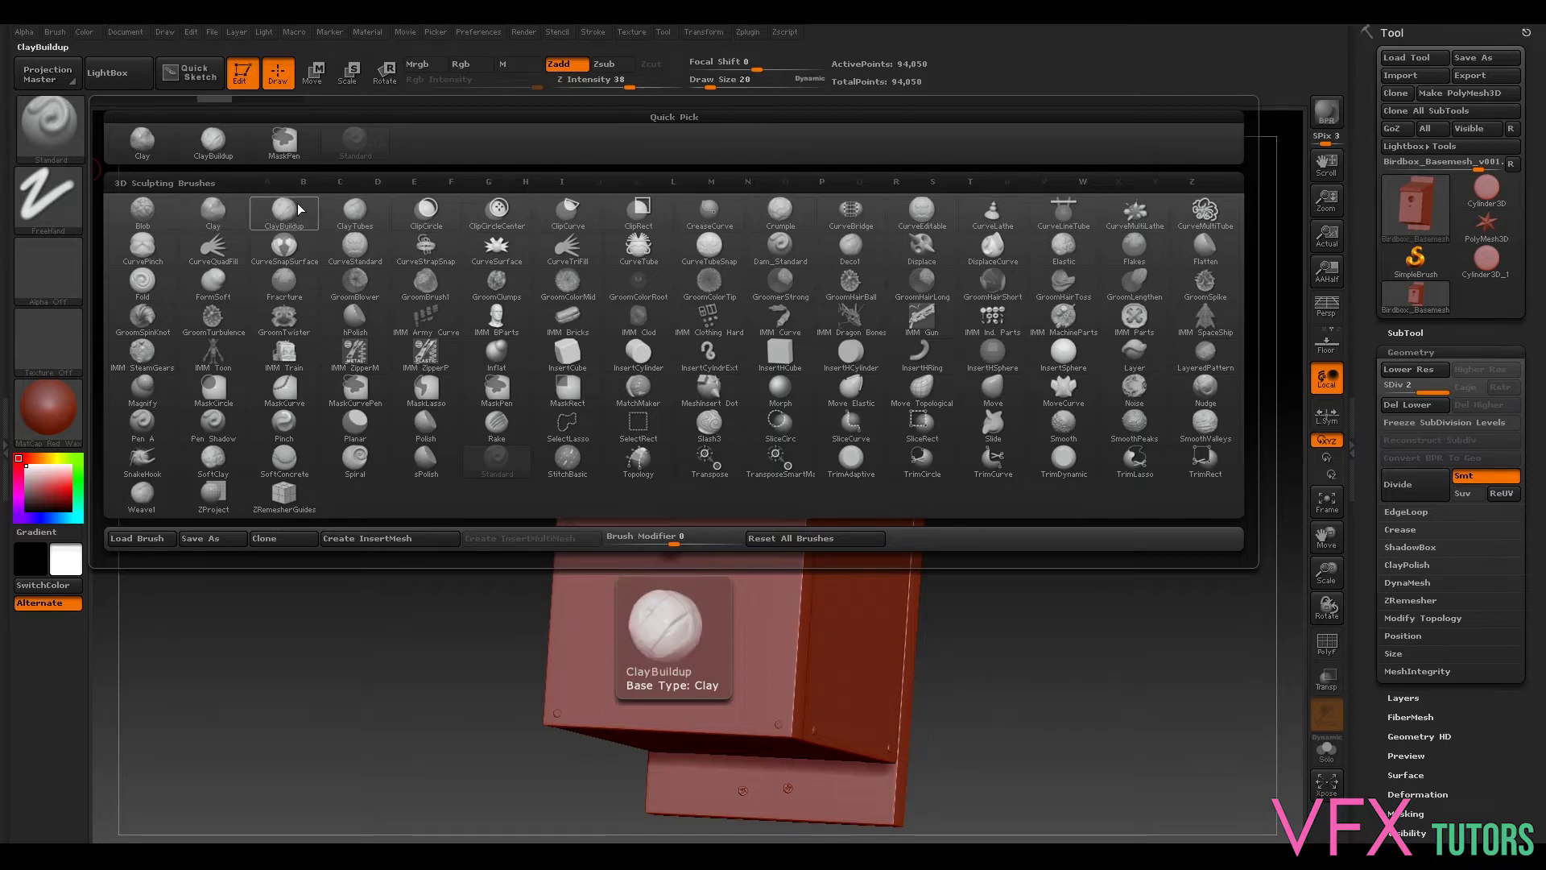
left_click(214, 211)
Step: Examine the birdbox from the front, side and above, and inspect the entrance hole and roof edges up close
left_click_drag(1024, 366, 1111, 432)
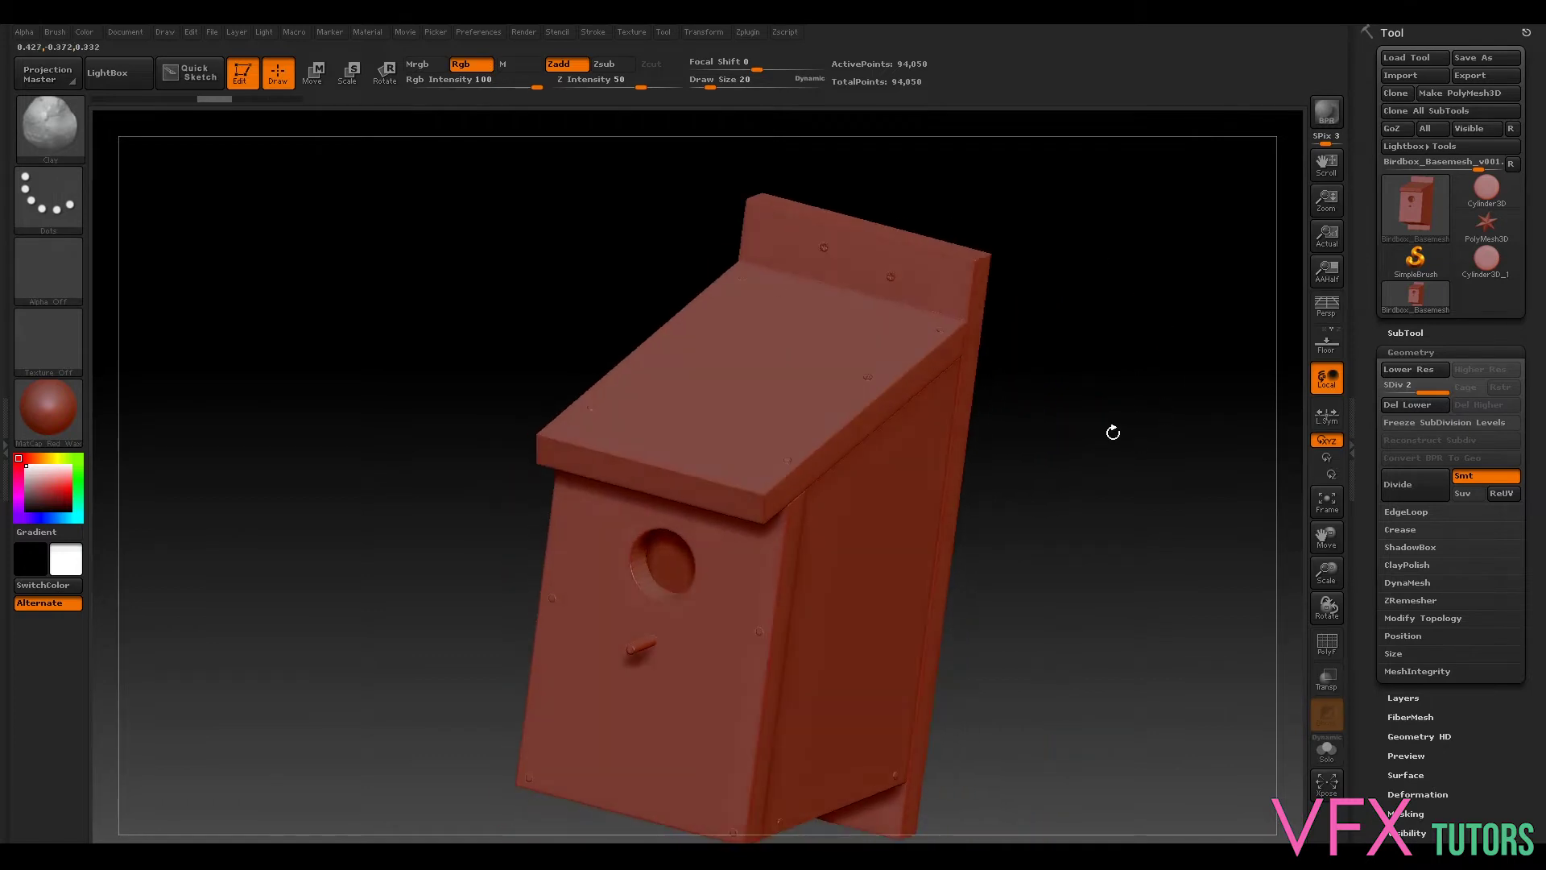
left_click_drag(1112, 341, 1099, 282)
mouse_move(1177, 383)
left_mouse_down("alt")
mouse_move(904, 249)
mouse_move(921, 304)
mouse_move(1047, 239)
mouse_move(953, 266)
left_mouse_up("alt")
key("ctrl")
mouse_move(973, 322)
left_mouse_down("ctrl")
mouse_move(1052, 390)
mouse_move(1180, 421)
mouse_move(1179, 439)
left_mouse_up("ctrl")
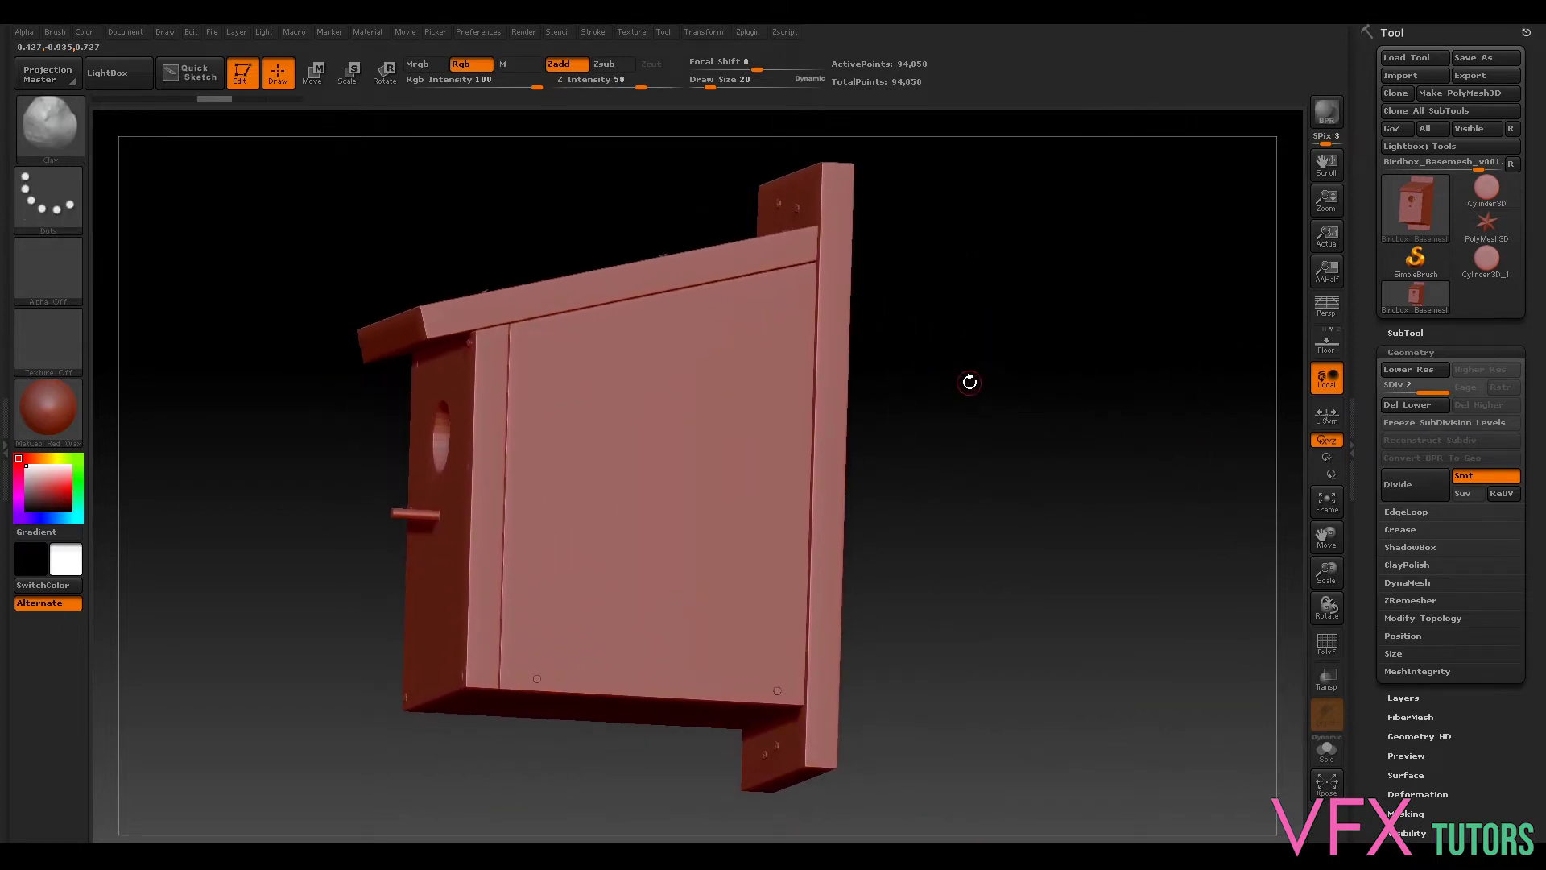
left_click_drag(970, 382, 944, 362)
key("ctrl")
mouse_move(914, 310)
right_mouse_down("ctrl")
mouse_move(1039, 463)
mouse_move(1062, 292)
right_mouse_up("ctrl")
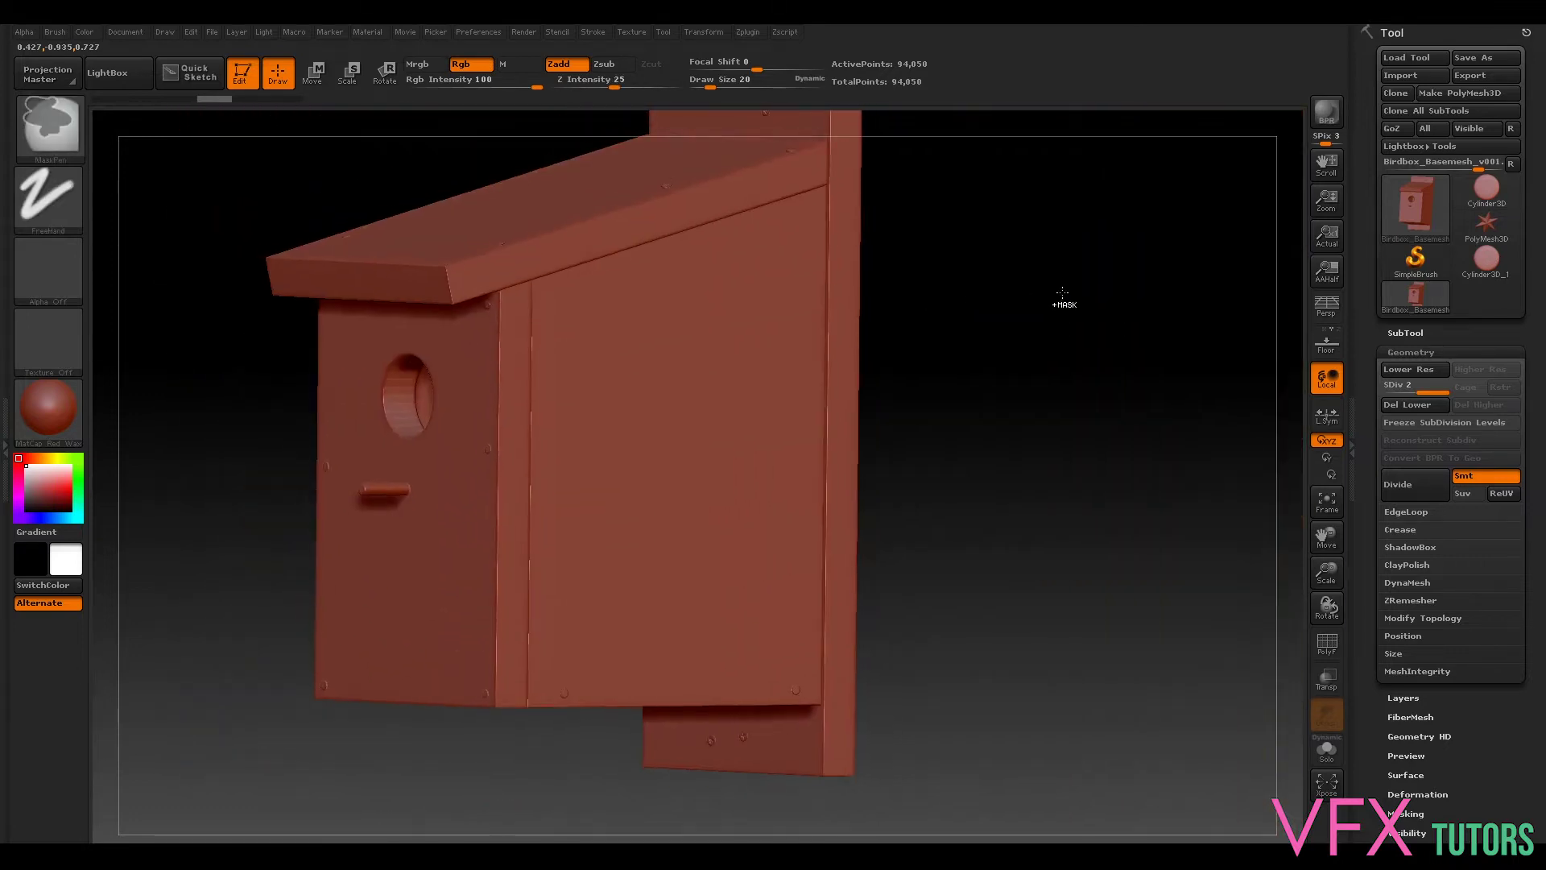
mouse_move(994, 287)
left_mouse_down()
mouse_move(963, 266)
mouse_move(987, 265)
mouse_move(955, 265)
mouse_move(880, 335)
mouse_move(1066, 359)
mouse_move(1053, 316)
mouse_move(1016, 312)
mouse_move(1048, 318)
left_mouse_up()
key("ctrl")
right_click_drag(1047, 290, 1093, 339, "ctrl")
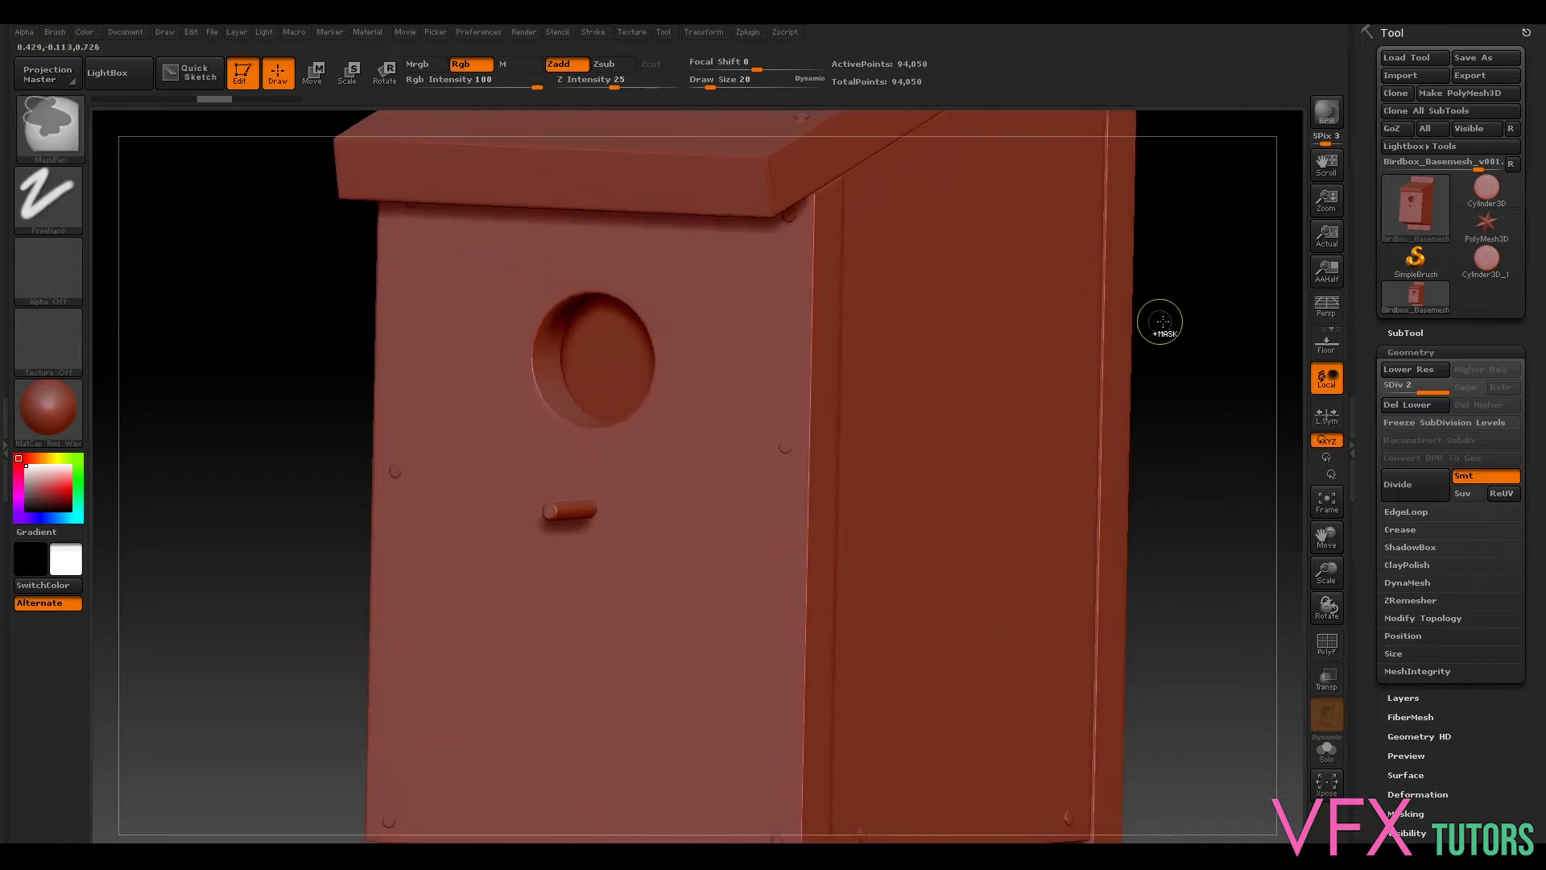
right_click_drag(1199, 244, 1211, 252, "ctrl")
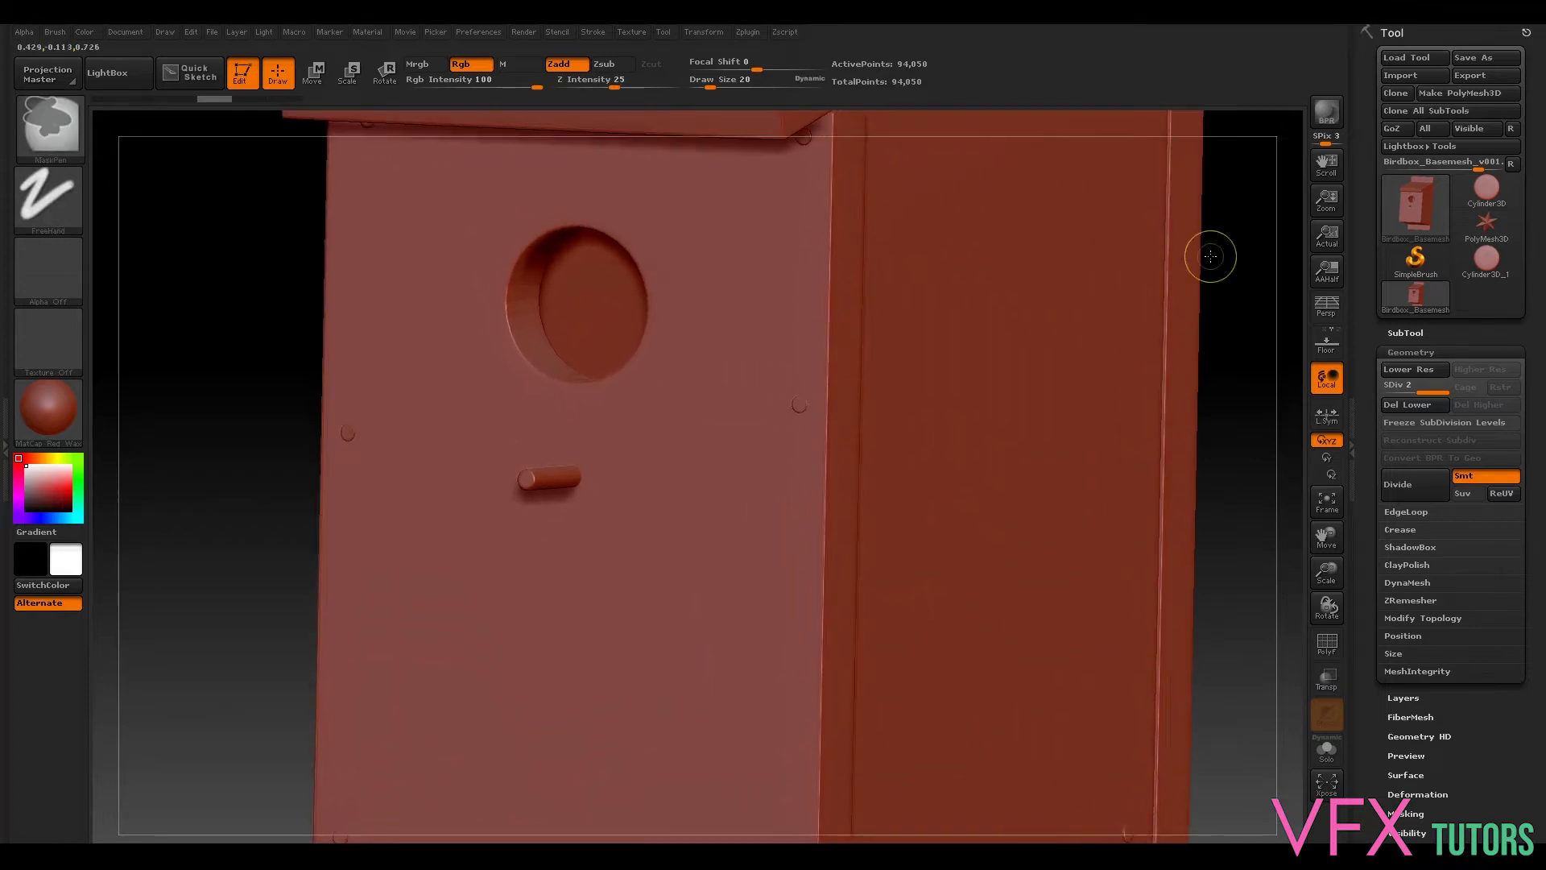
left_click_drag(1224, 269, 1225, 297)
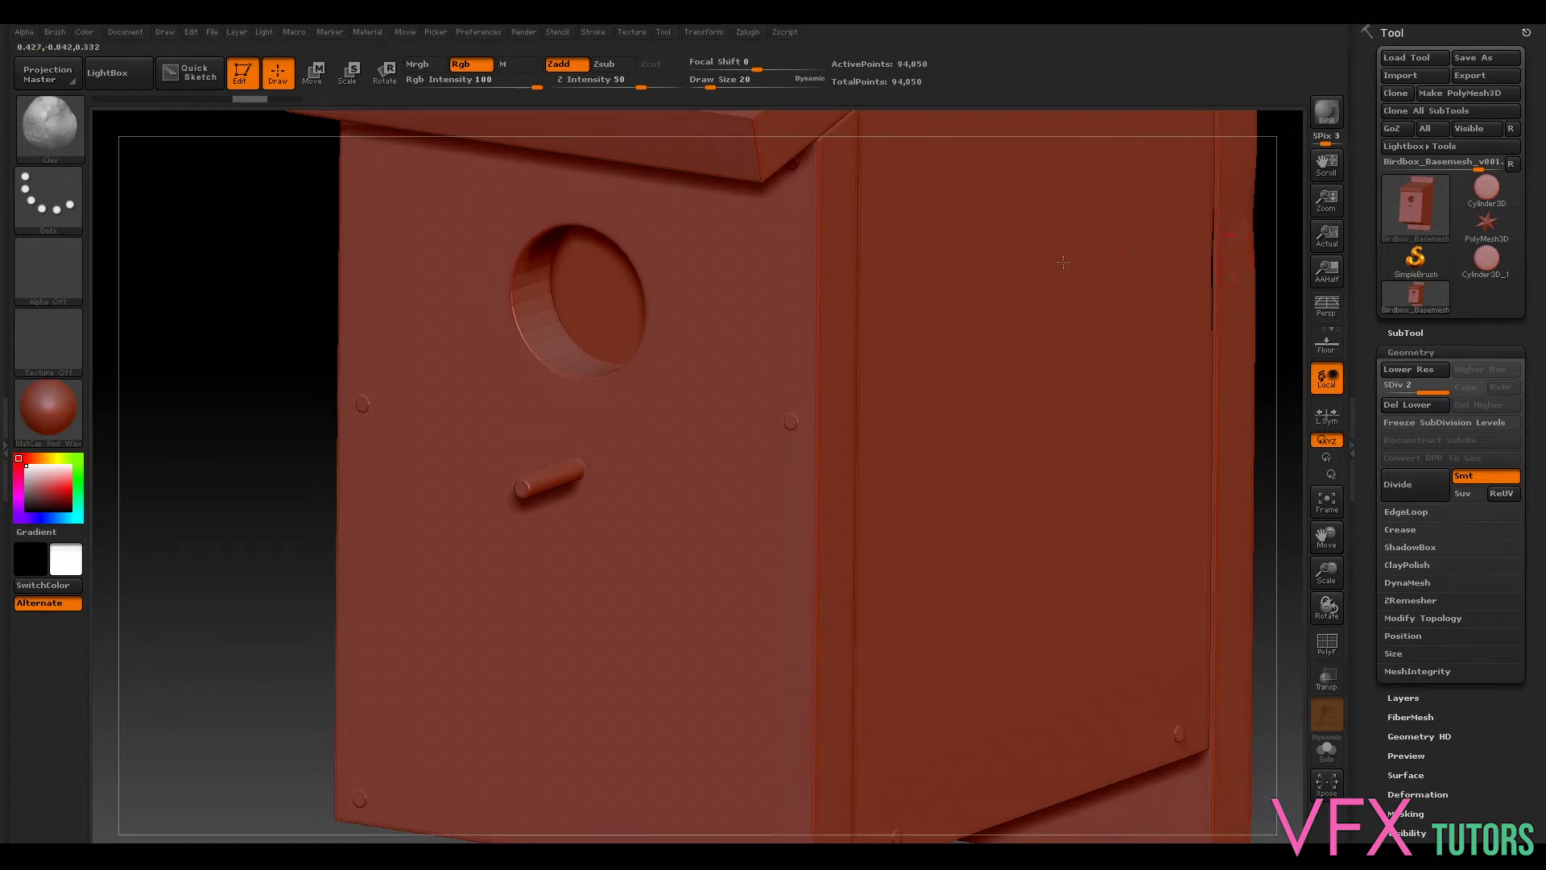
left_click_drag(293, 310, 283, 585, "alt")
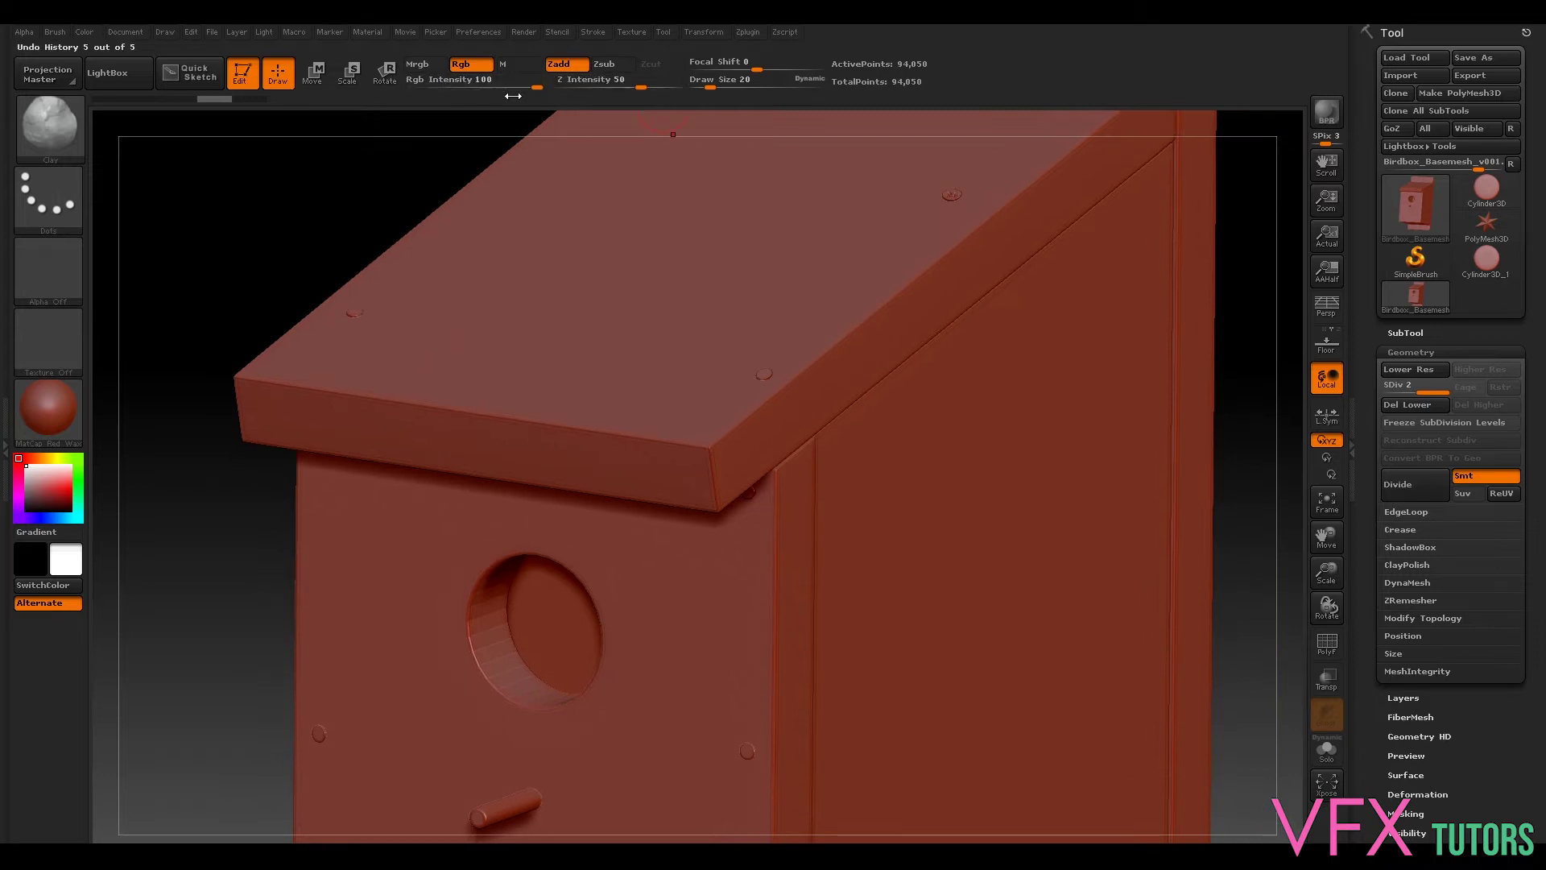
Step: Set the Clay brush to Draw Size 15 and Z Intensity 27, and start wearing down one front corner of the roof
left_click_drag(709, 87, 617, 88)
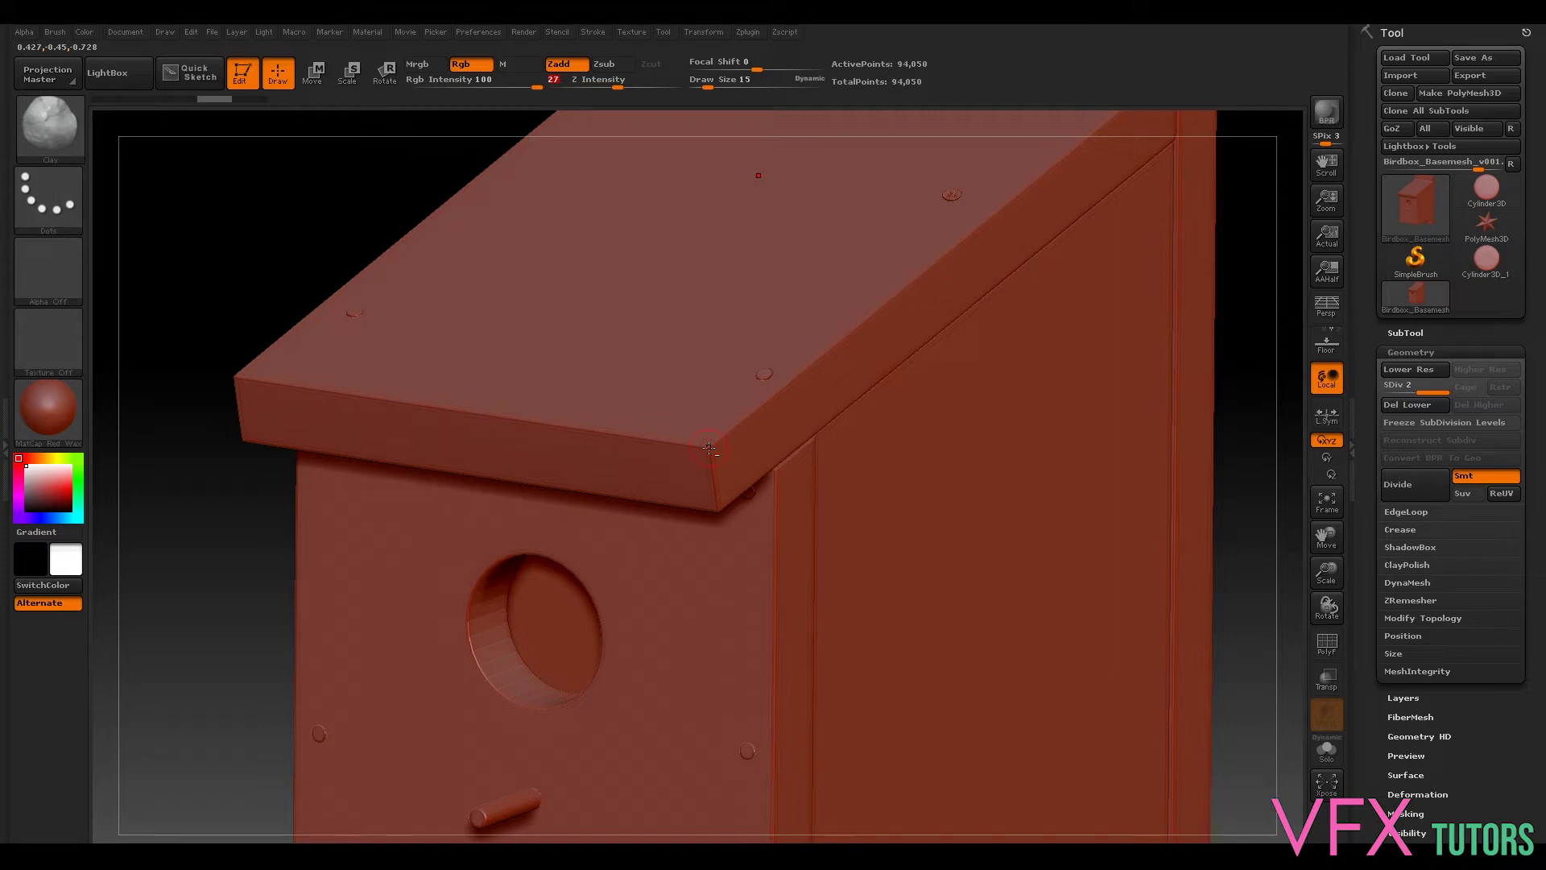
mouse_move(703, 448)
left_mouse_down()
mouse_move(661, 445)
mouse_move(705, 448)
left_mouse_up()
mouse_move(311, 235)
left_mouse_down()
mouse_move(330, 210)
mouse_move(346, 217)
left_mouse_up()
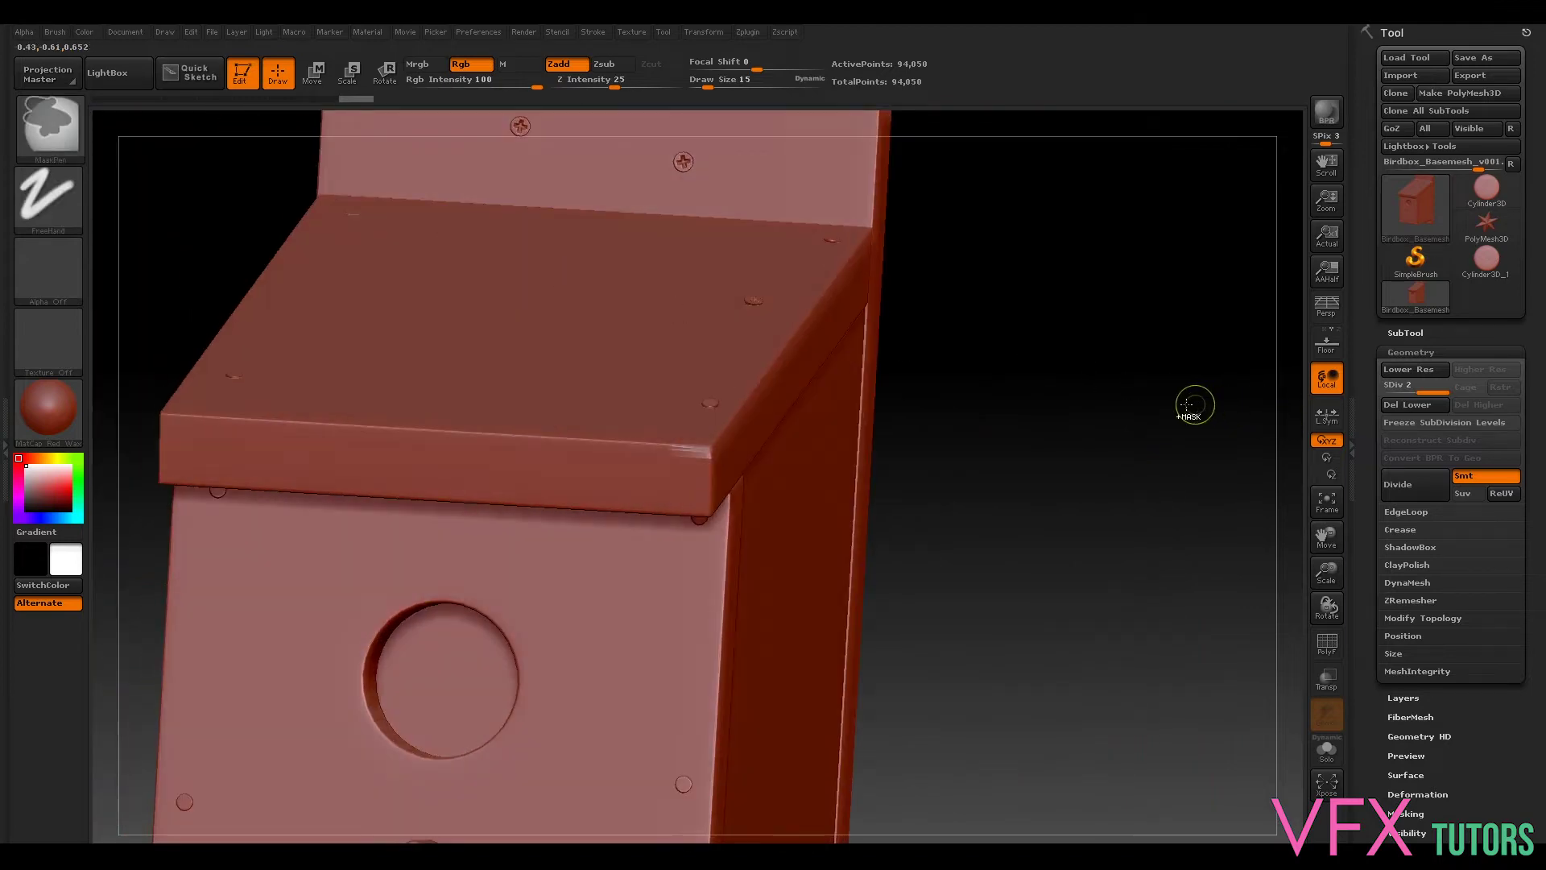
left_click_drag(1123, 385, 1108, 415)
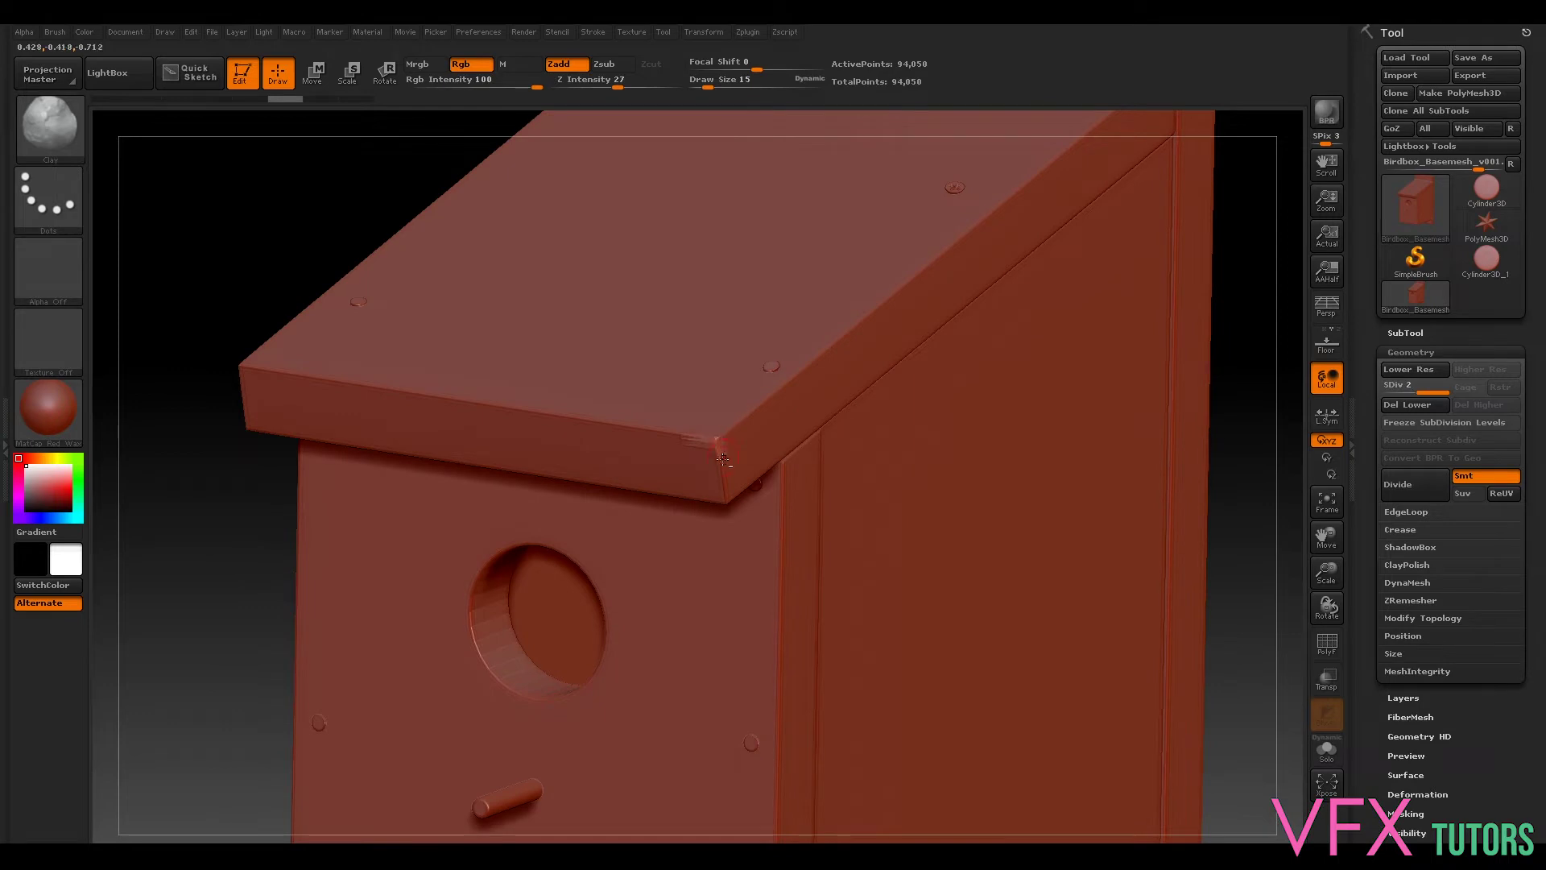
left_click(711, 418)
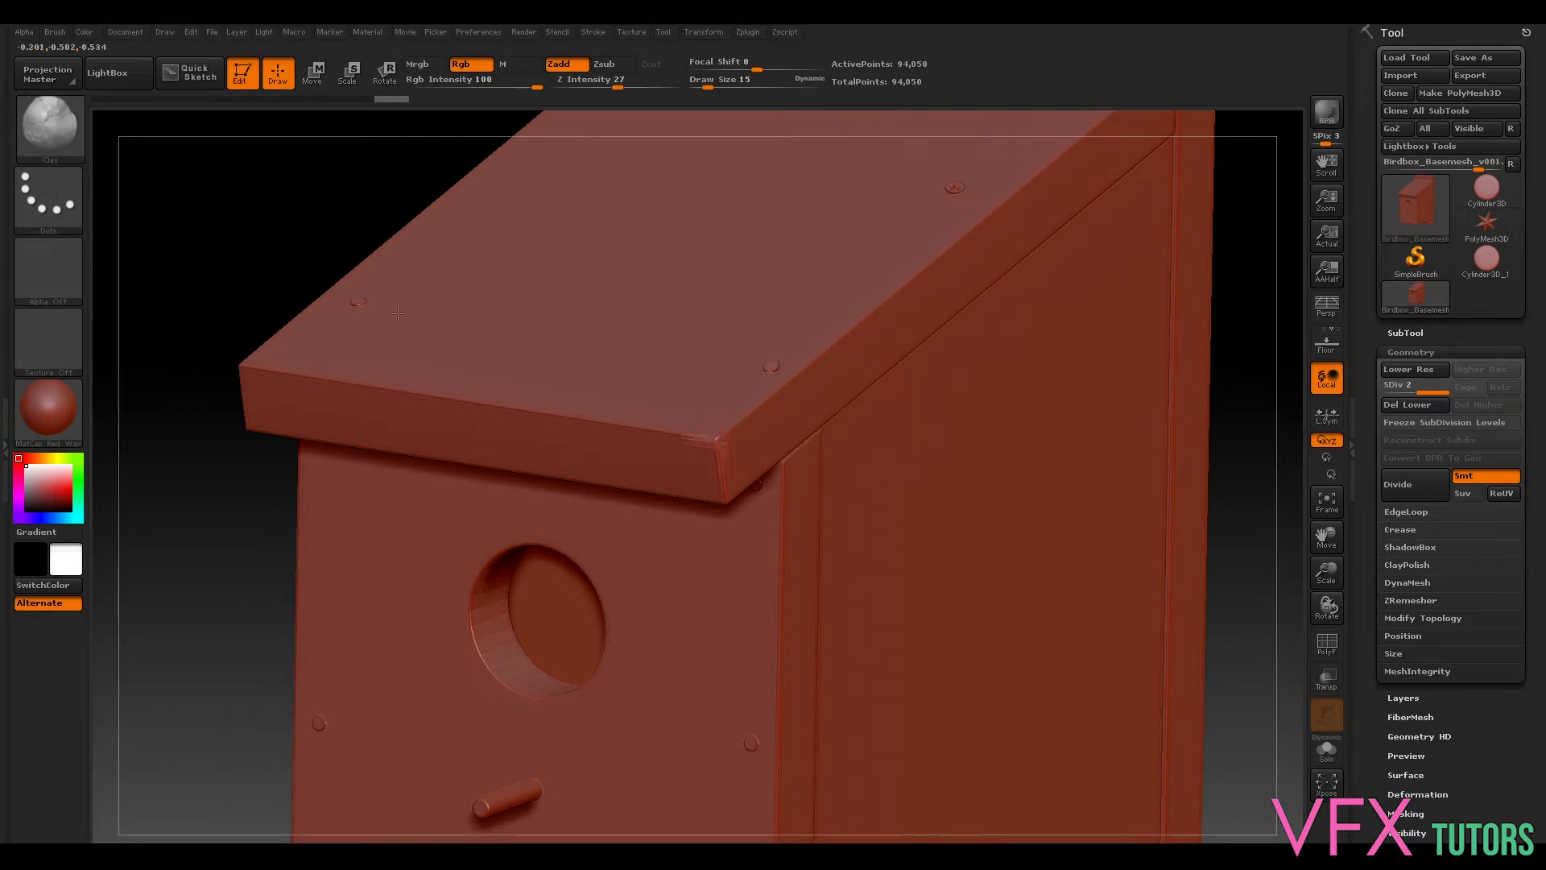
Step: Change the Clay brush's stroke type to FreeHand and sculpt wear along the roof's front edge and corner
left_click(35, 201)
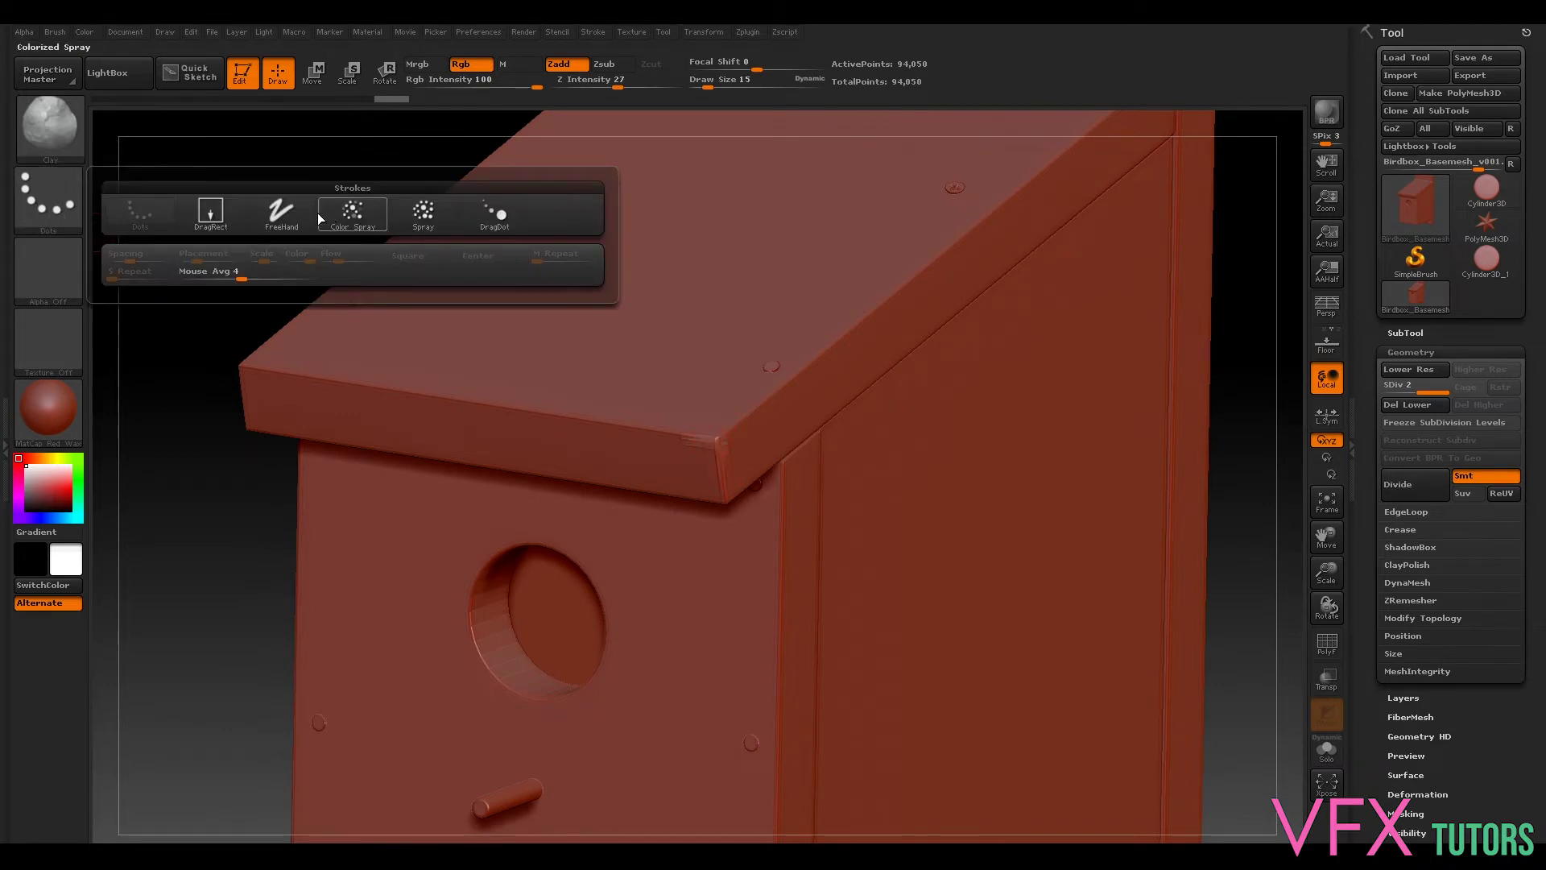
mouse_move(494, 214)
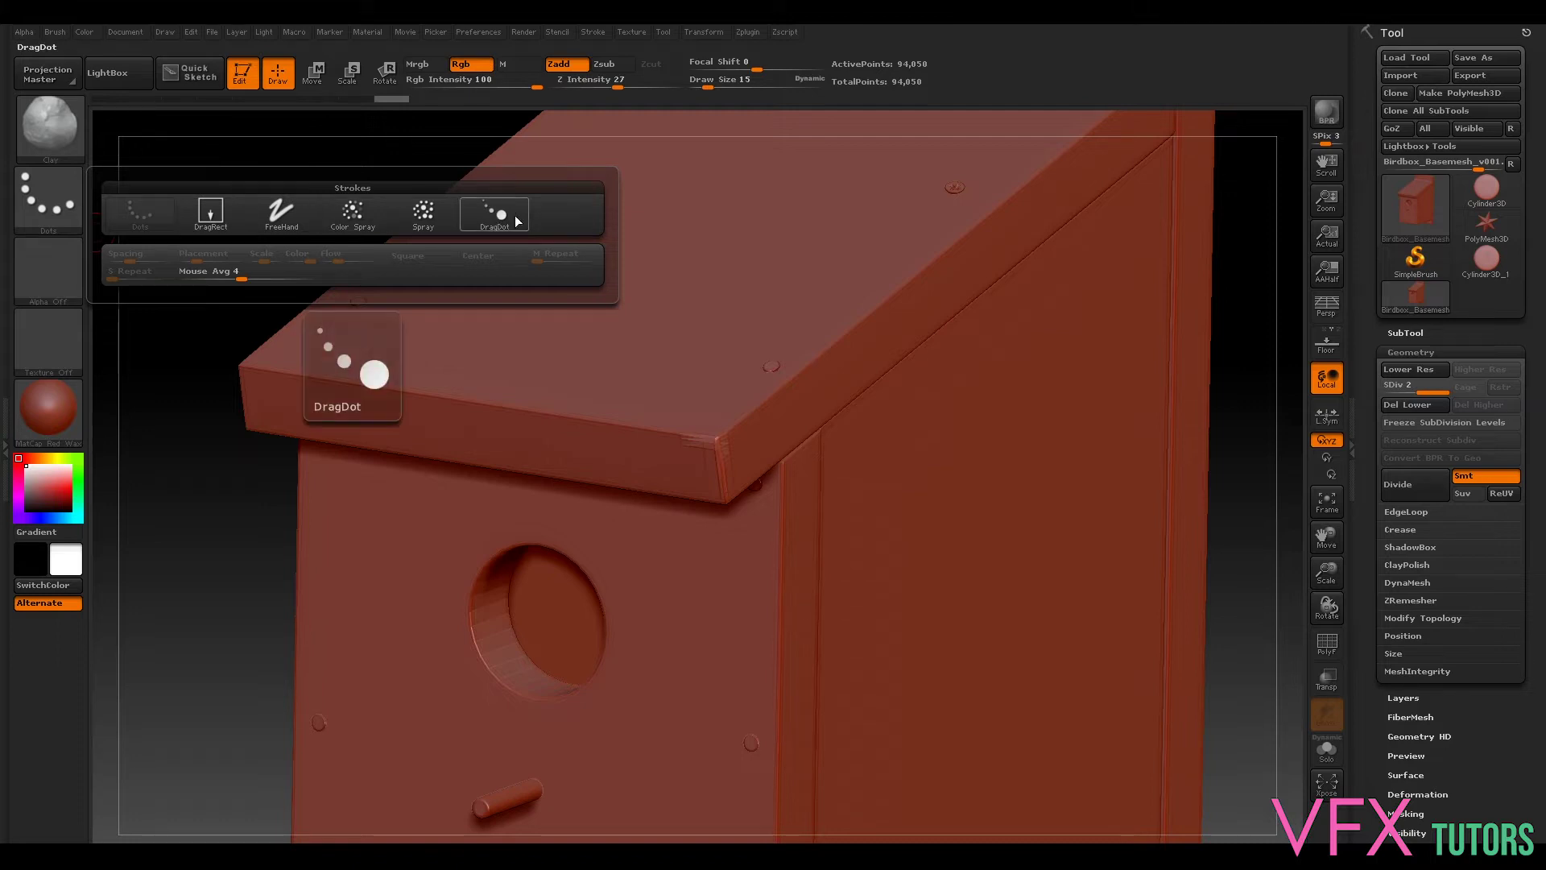
left_click(281, 211)
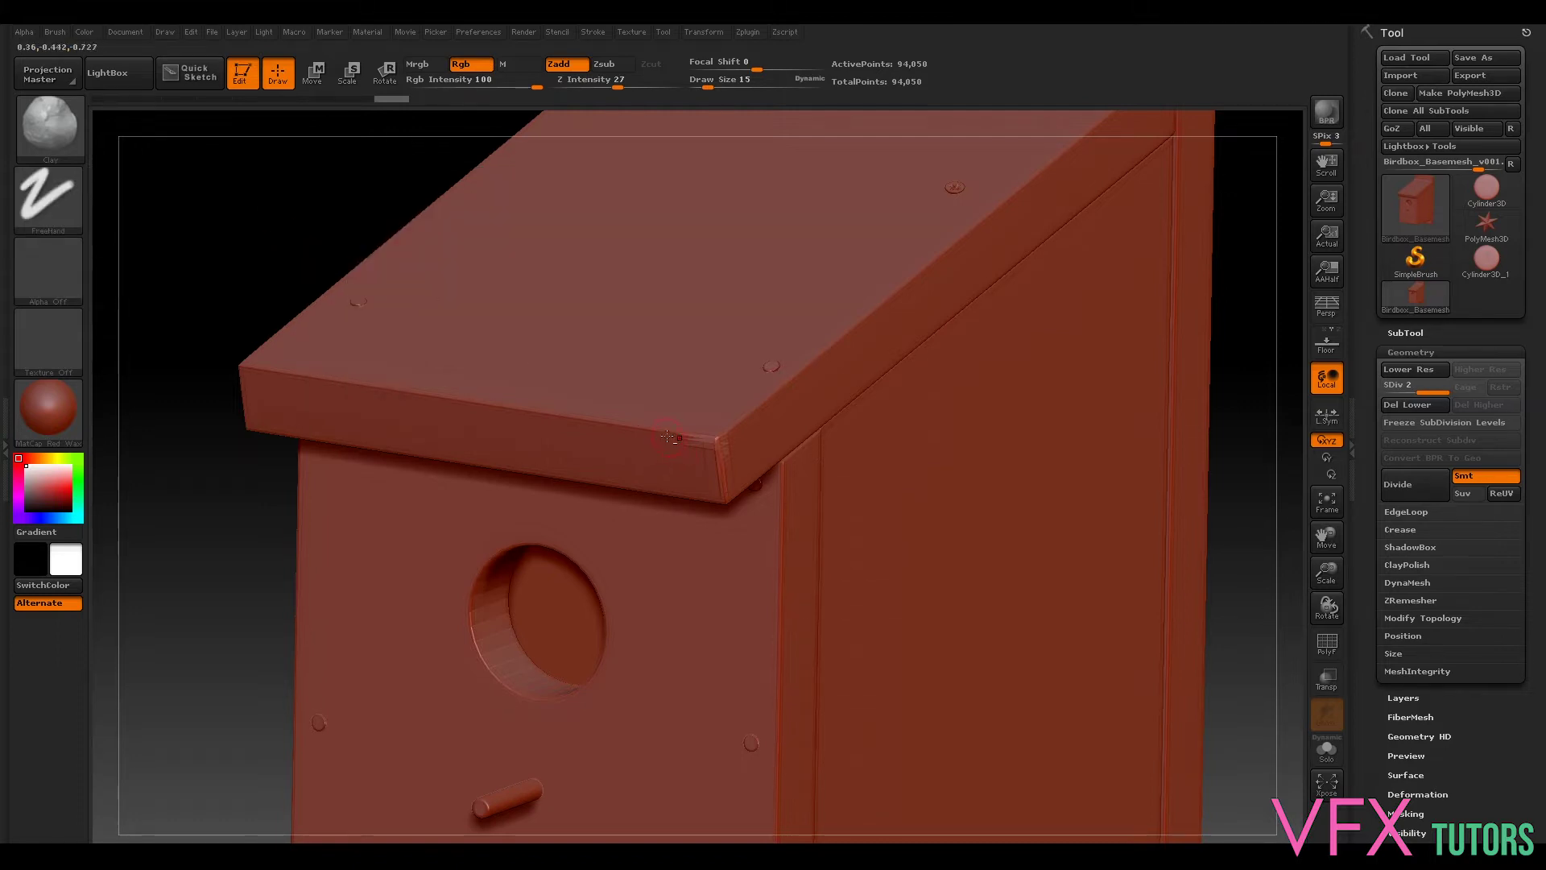
mouse_move(476, 396)
left_mouse_down()
mouse_move(424, 395)
mouse_move(559, 414)
left_mouse_up()
left_click_drag(1256, 404, 797, 407)
left_click_drag(700, 388, 354, 567)
mouse_move(300, 442)
left_mouse_down()
mouse_move(322, 407)
mouse_move(370, 400)
mouse_move(359, 370)
mouse_move(294, 431)
mouse_move(288, 458)
left_mouse_up()
mouse_move(321, 303)
left_mouse_down()
mouse_move(404, 282)
mouse_move(452, 248)
mouse_move(438, 238)
mouse_move(338, 266)
left_mouse_up()
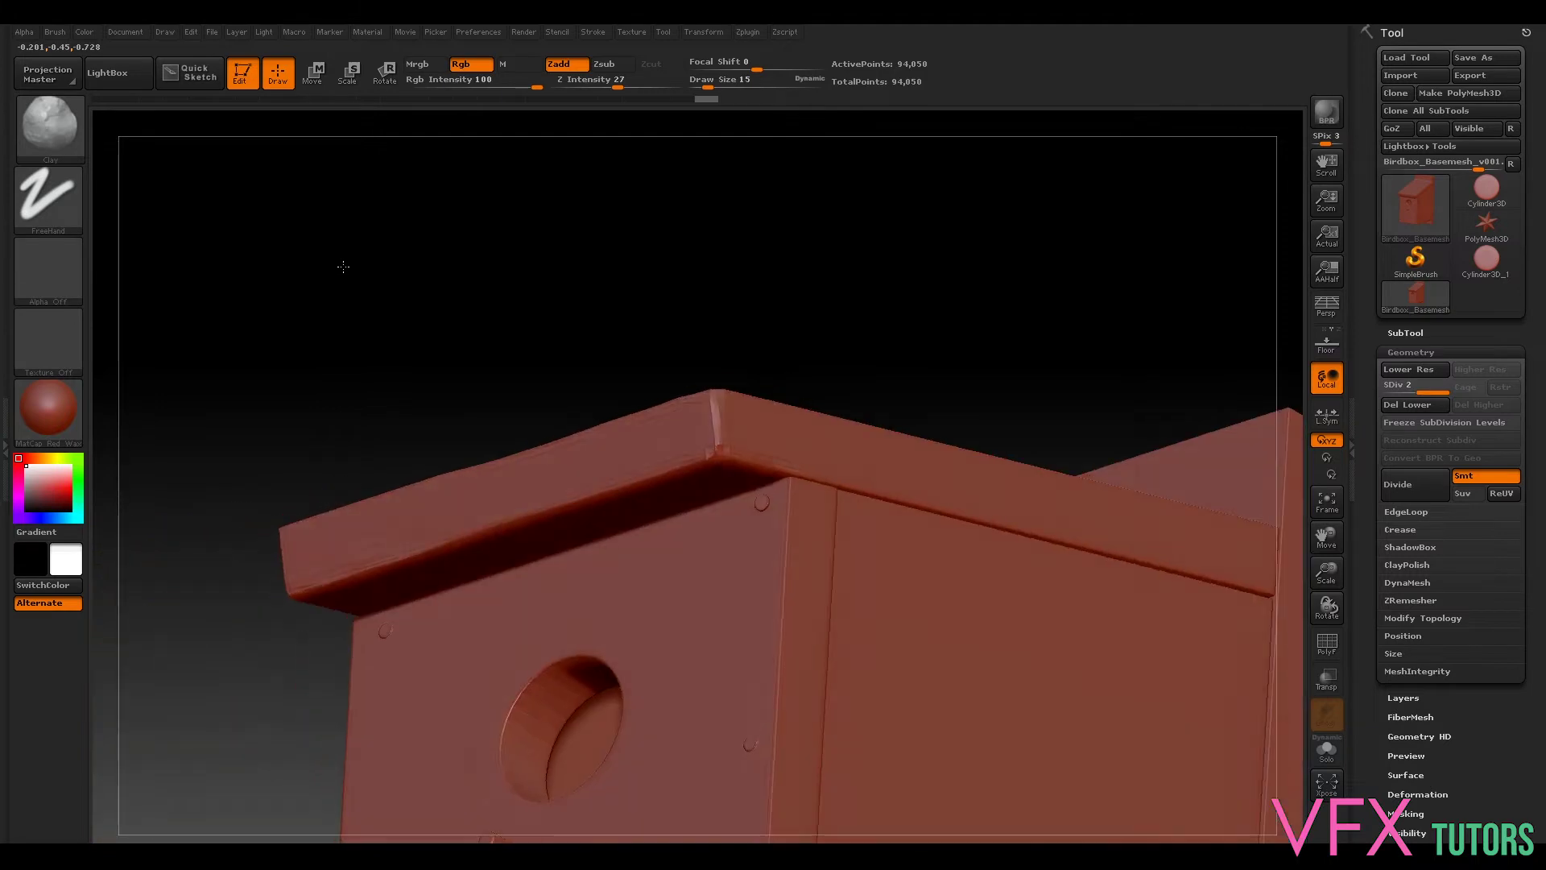
Step: Wear down the roof's opposite front corner and the edges that meet there with Clay strokes
key("ctrl")
mouse_move(297, 280)
left_mouse_down("alt")
mouse_move(535, 201)
mouse_move(644, 269)
mouse_move(709, 439)
left_mouse_up("alt")
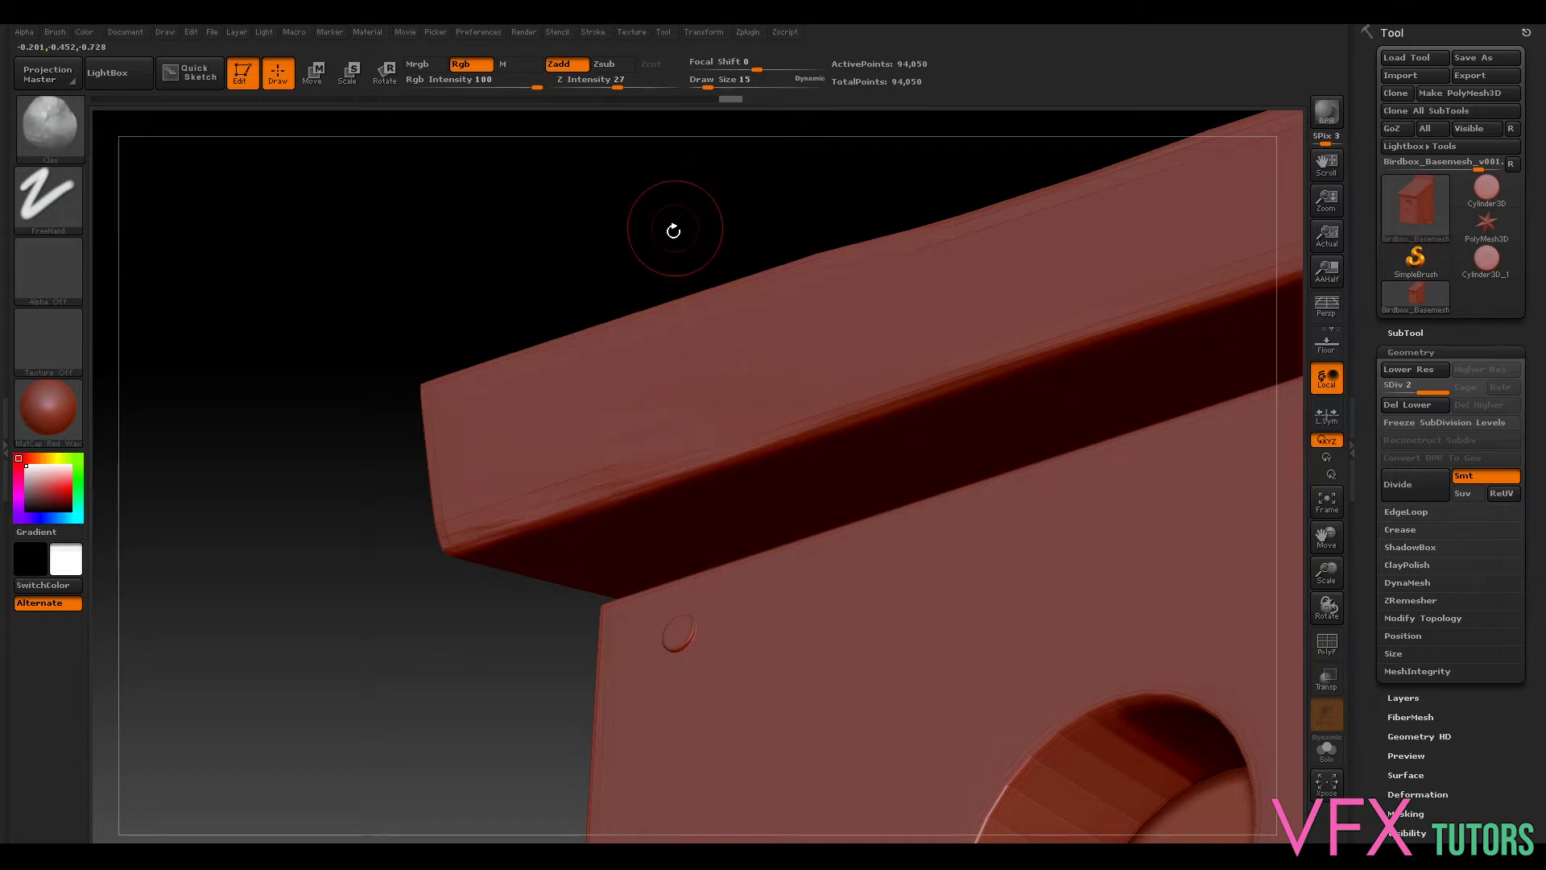
mouse_move(426, 225)
left_mouse_down()
mouse_move(528, 207)
mouse_move(736, 364)
mouse_move(564, 409)
mouse_move(720, 388)
left_mouse_up()
mouse_move(813, 378)
left_mouse_down()
mouse_move(1117, 433)
mouse_move(1128, 365)
mouse_move(998, 487)
left_mouse_up()
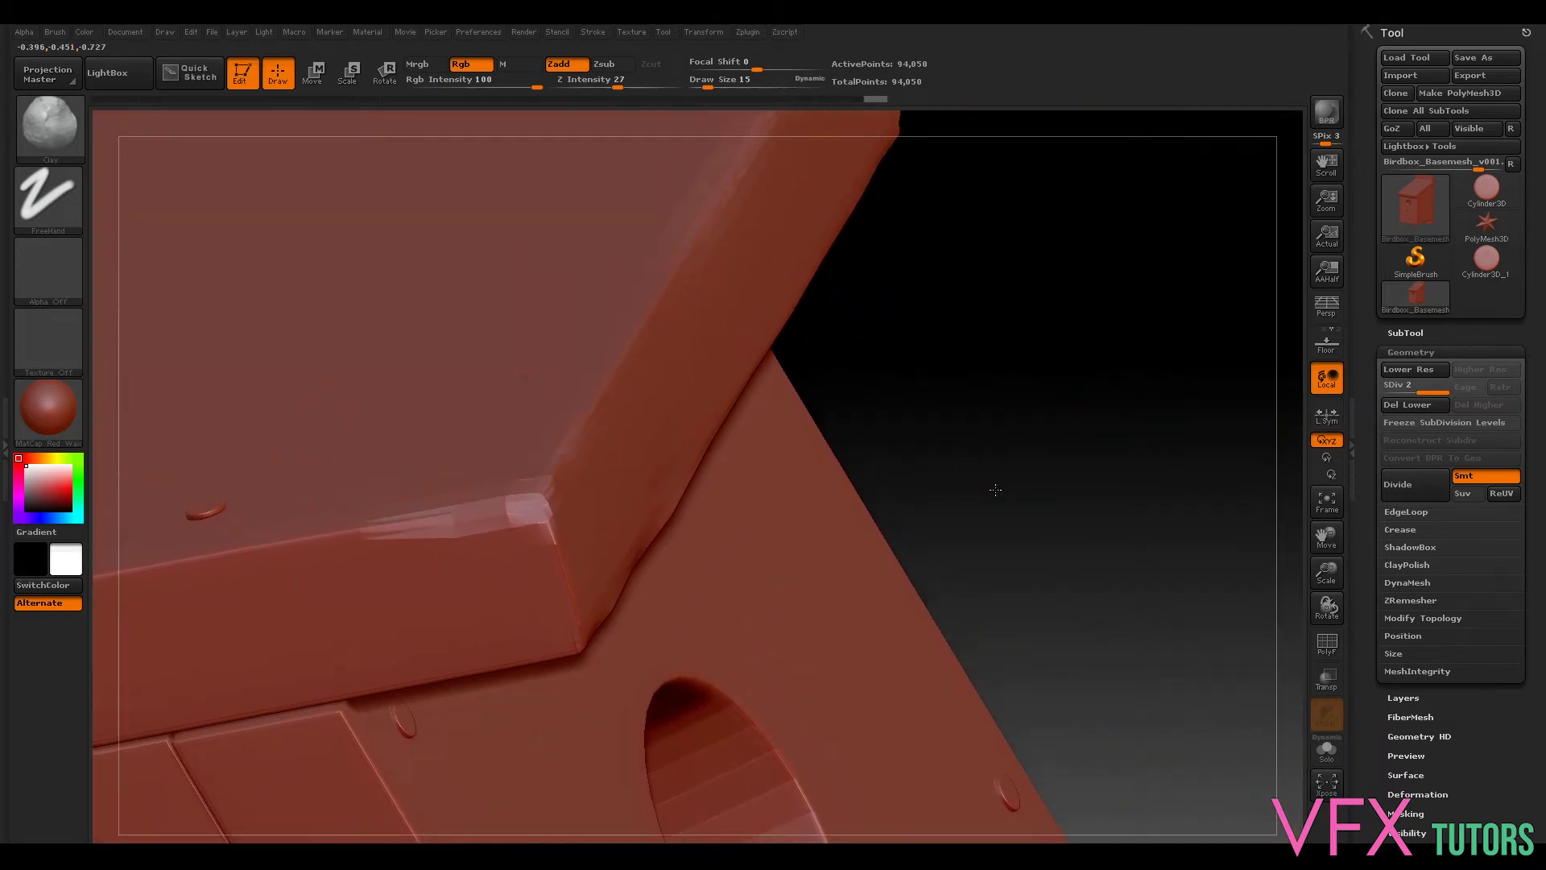
Step: Soften the upper and lower edges along the roof's front board with more Clay strokes
right_click_drag(1111, 483, 934, 412, "ctrl")
left_click_drag(934, 413, 926, 453)
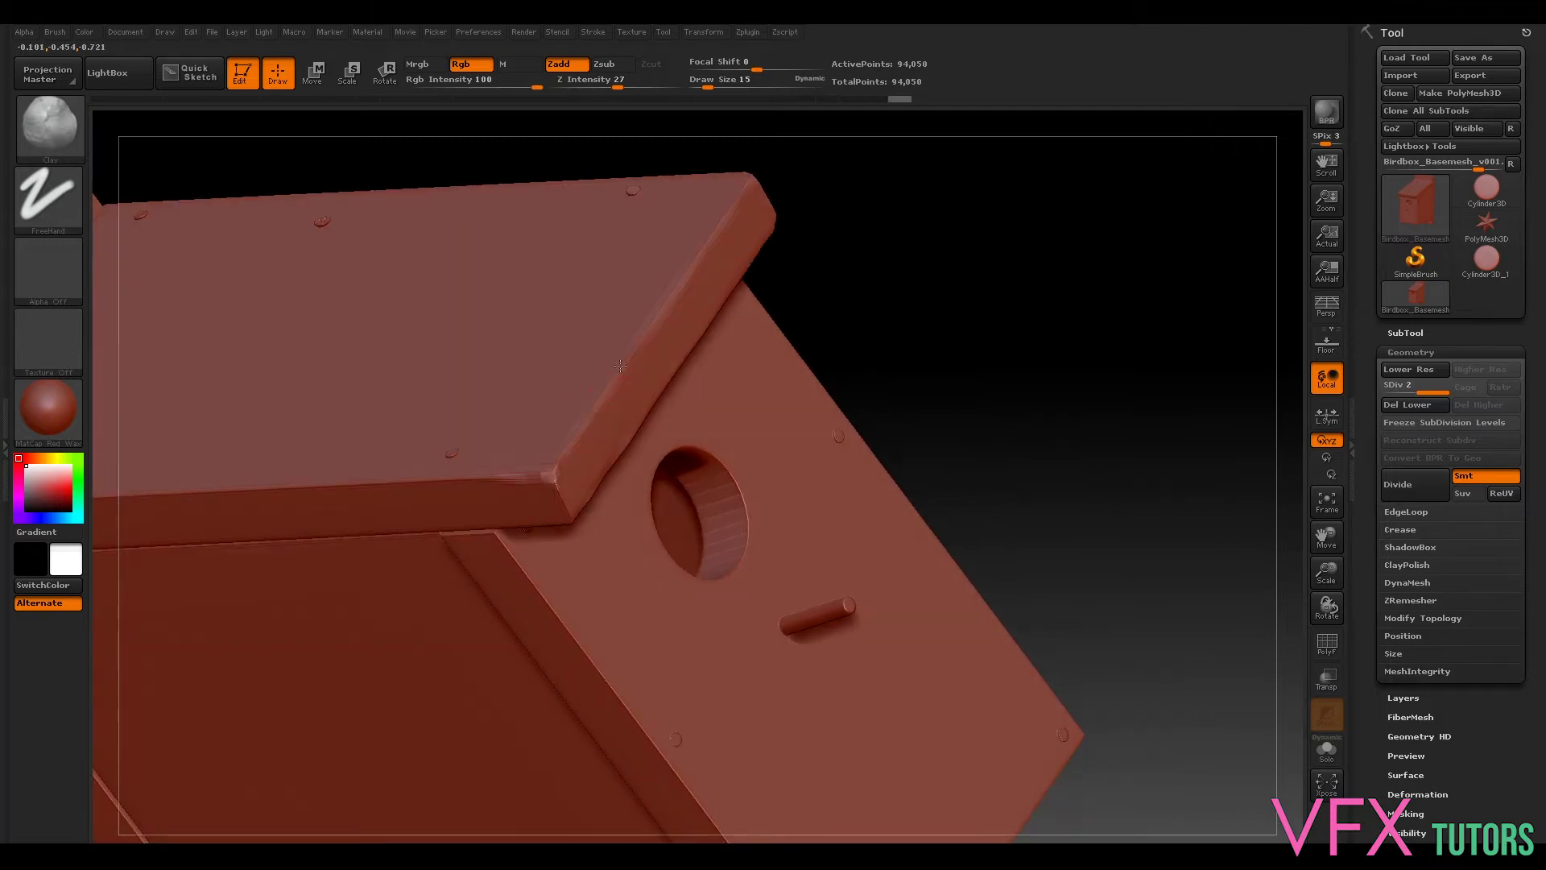
left_click_drag(1122, 400, 656, 348)
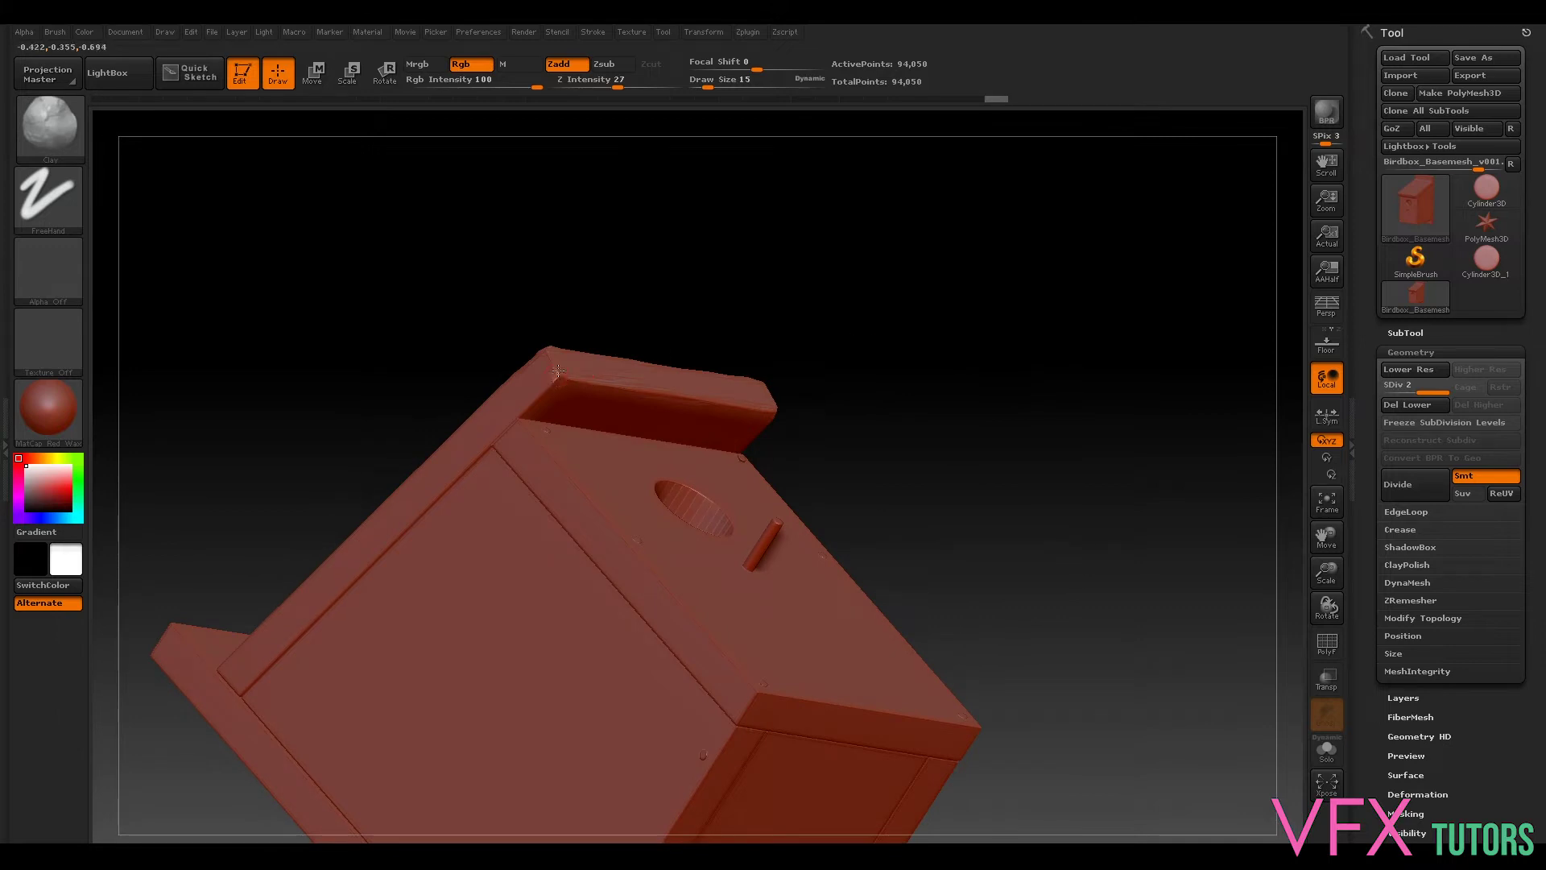
mouse_move(935, 435)
left_mouse_down()
mouse_move(563, 383)
mouse_move(620, 228)
mouse_move(776, 330)
mouse_move(755, 414)
left_mouse_up()
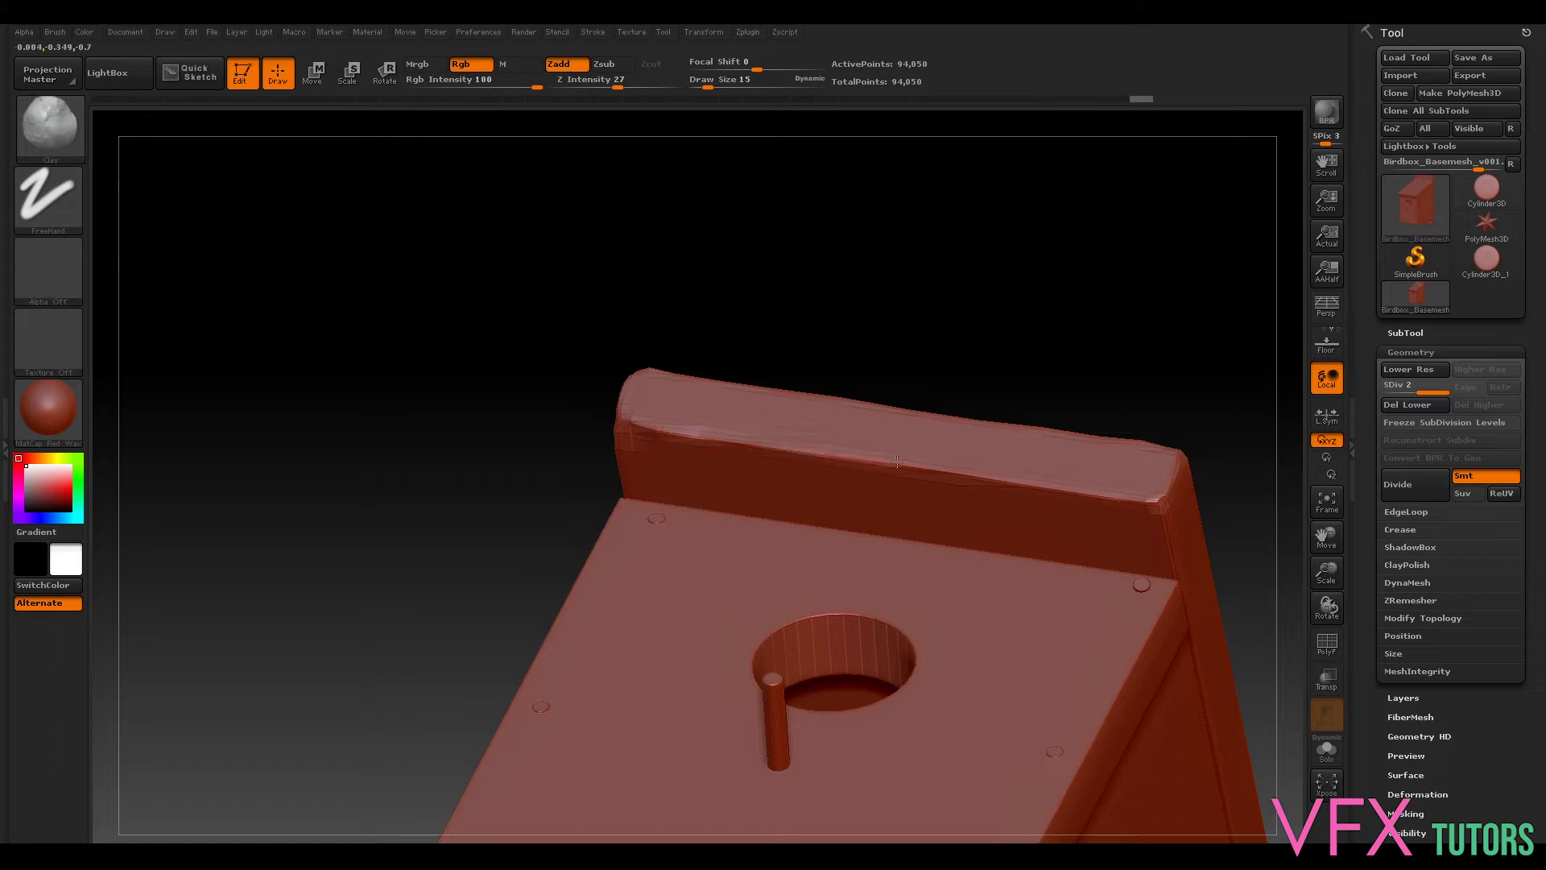
Step: Wear down the roof's upper side edge with Clay strokes, from the front corner back to the back board
left_click_drag(1037, 309, 970, 282)
left_click_drag(956, 196, 1084, 227)
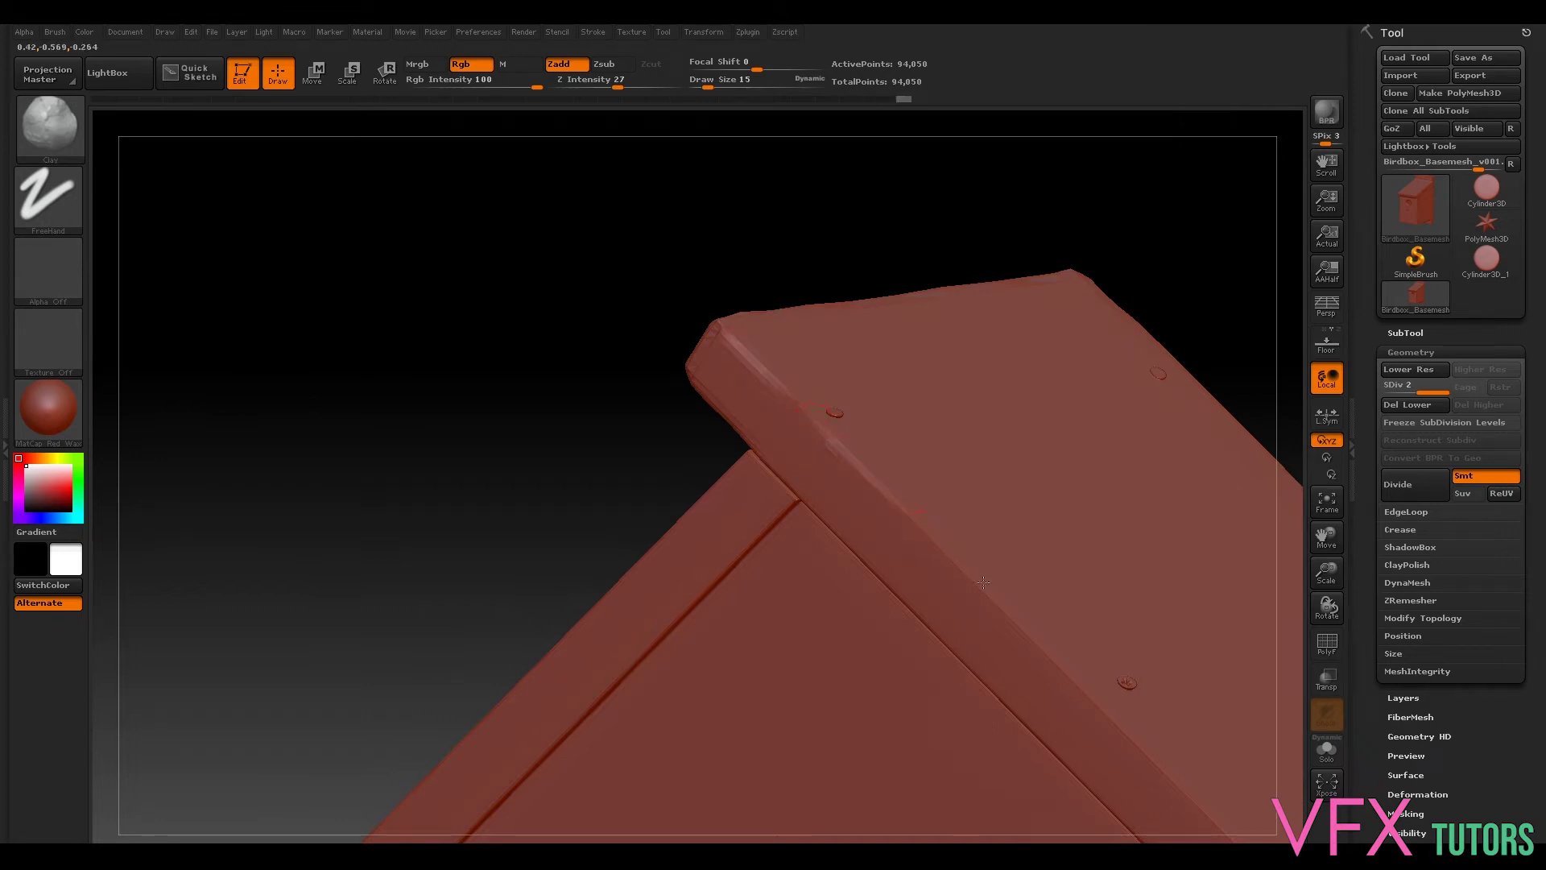
left_click_drag(1215, 310, 464, 536)
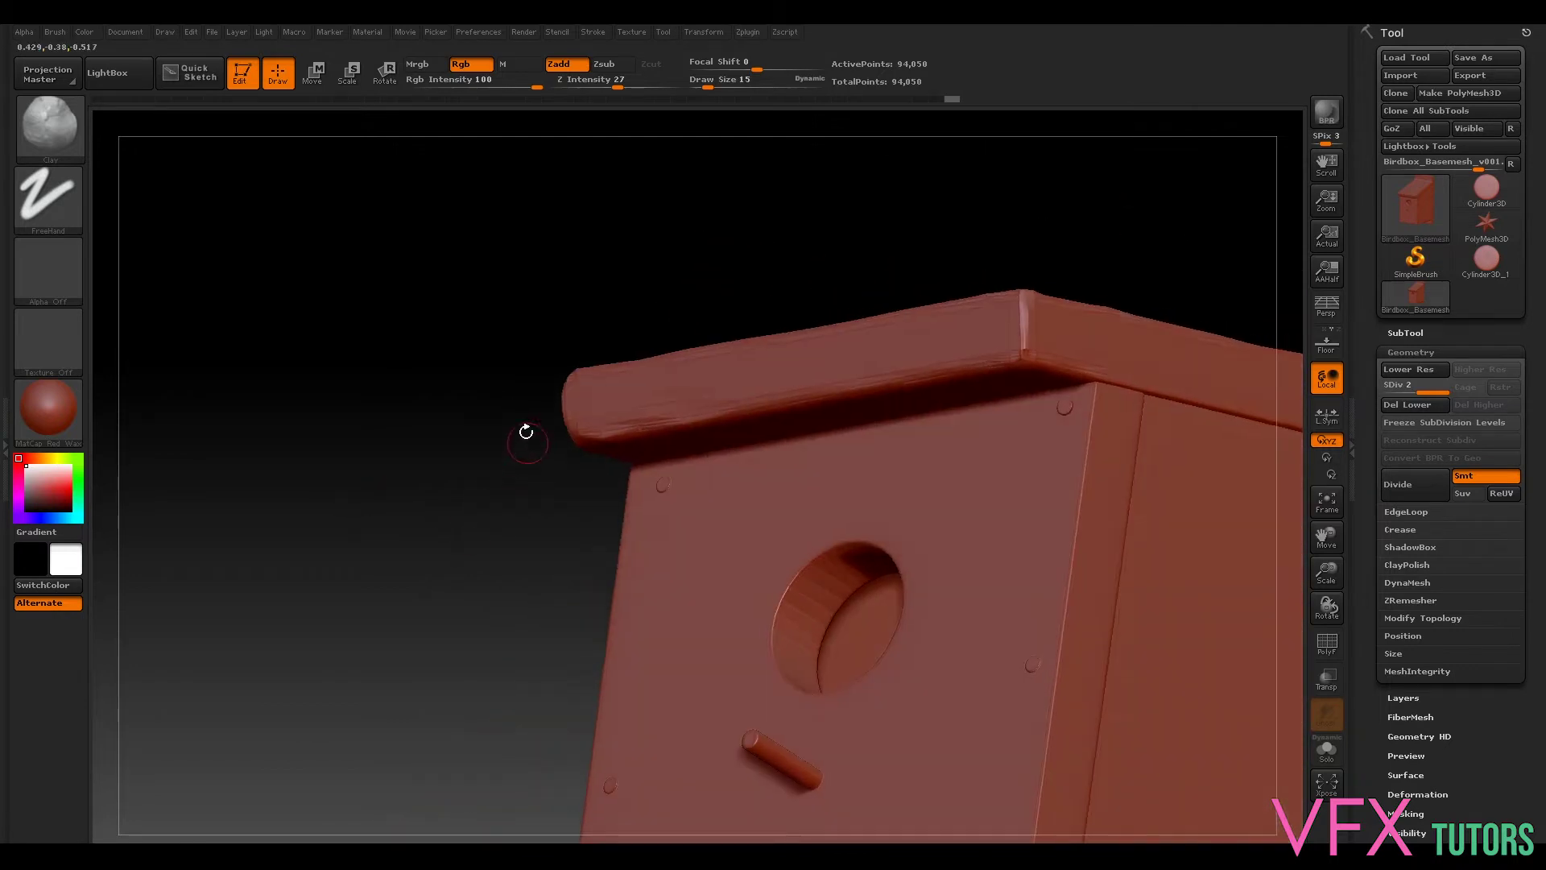
left_click_drag(878, 239, 688, 316)
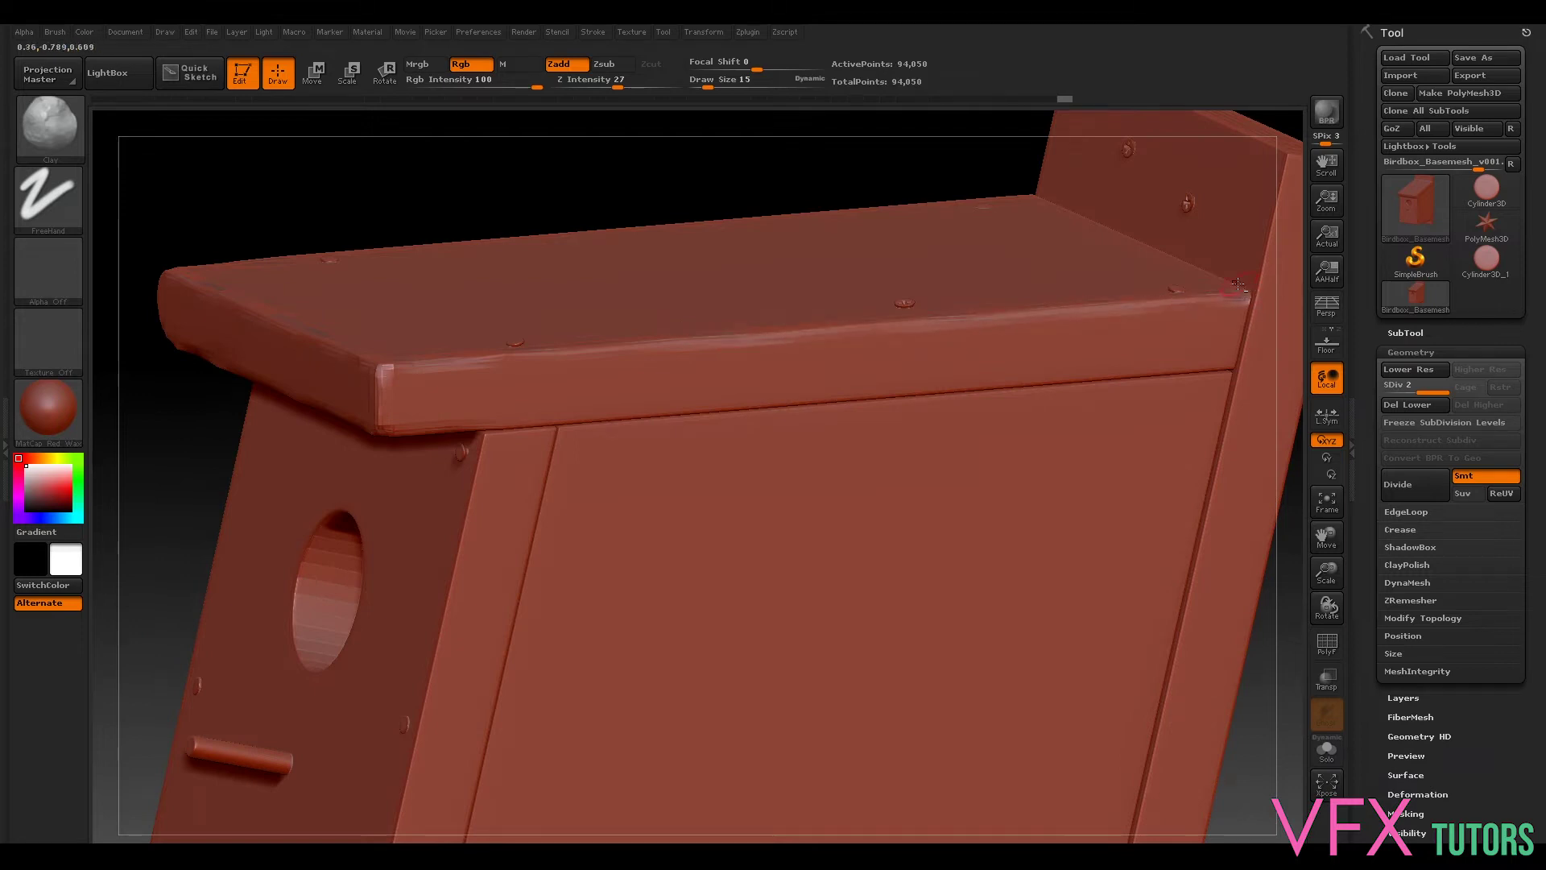
left_click_drag(715, 155, 1127, 235)
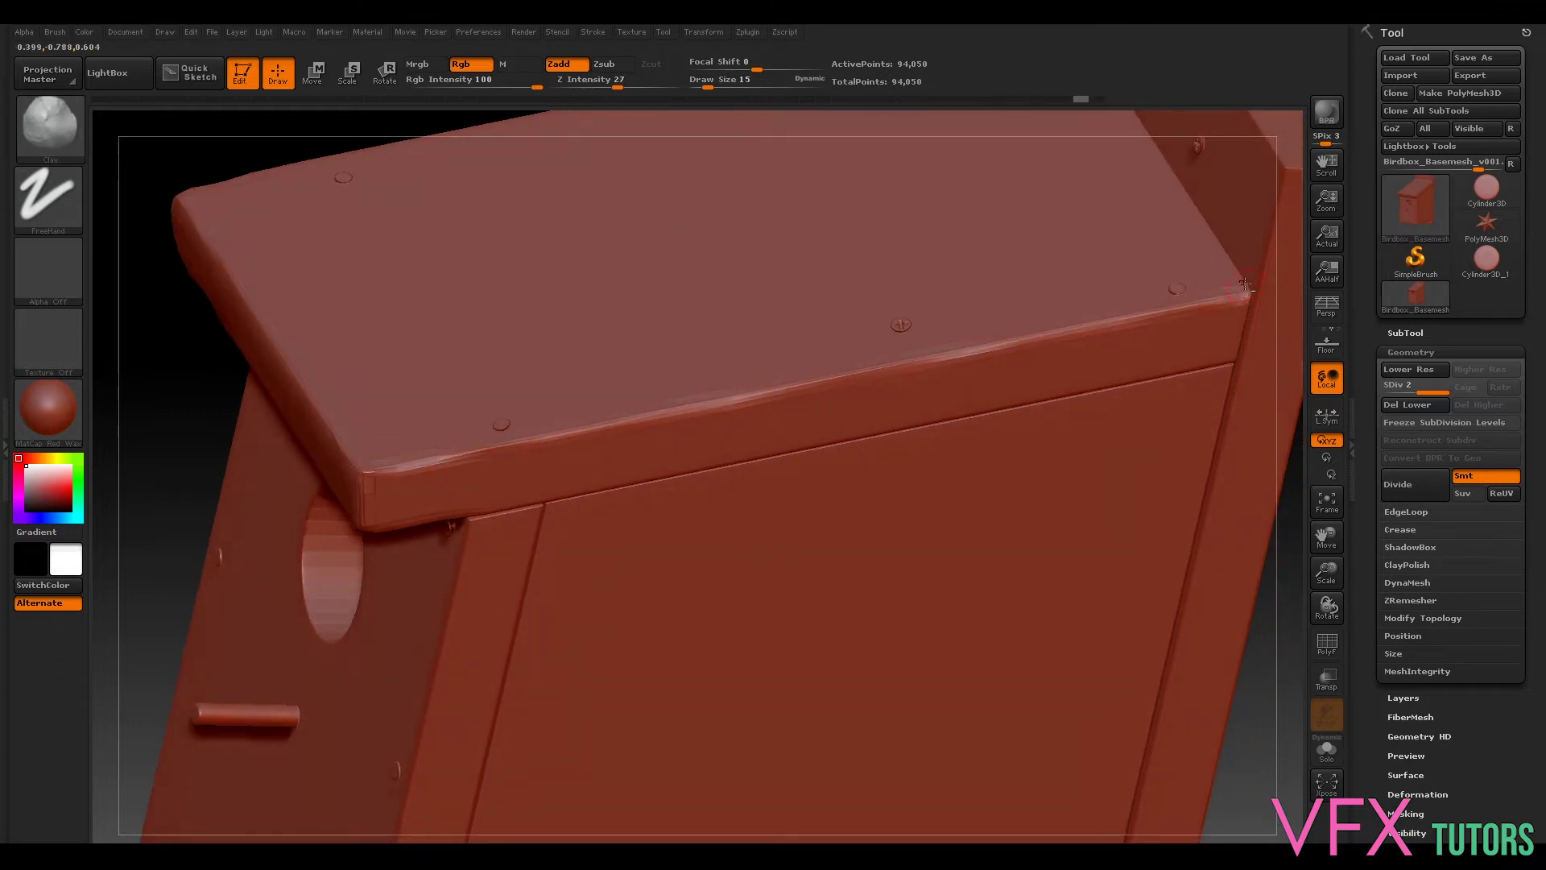
Step: Soften the lower side edge of the roof board where it overhangs the front panel and meets the side panel
left_click_drag(1255, 745, 273, 348)
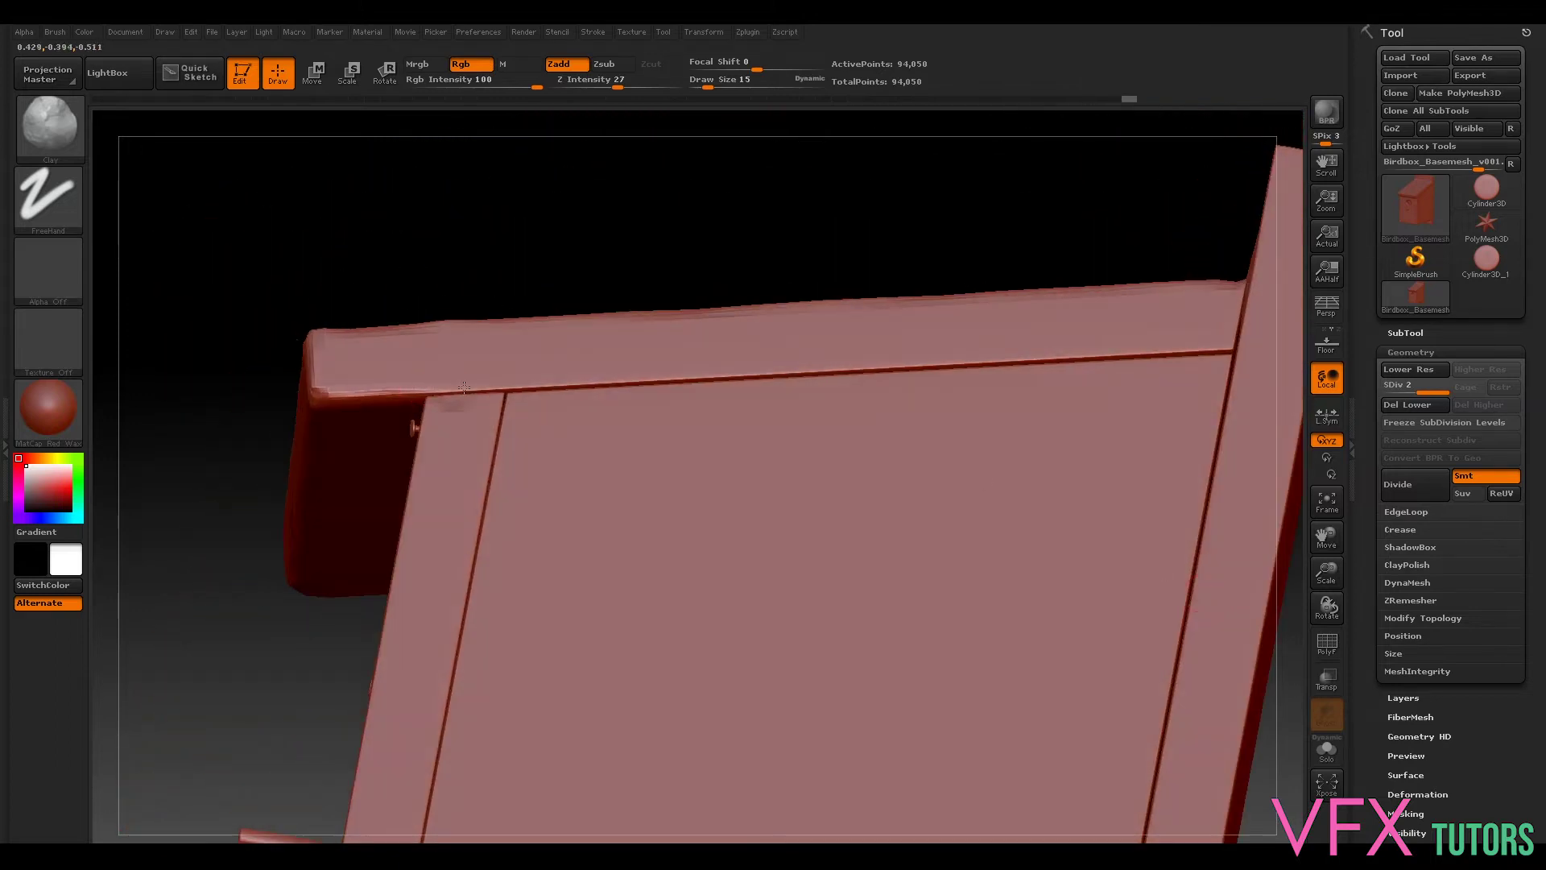
mouse_move(563, 253)
left_mouse_down()
mouse_move(559, 207)
mouse_move(612, 355)
left_mouse_up()
left_click_drag(684, 224, 745, 224)
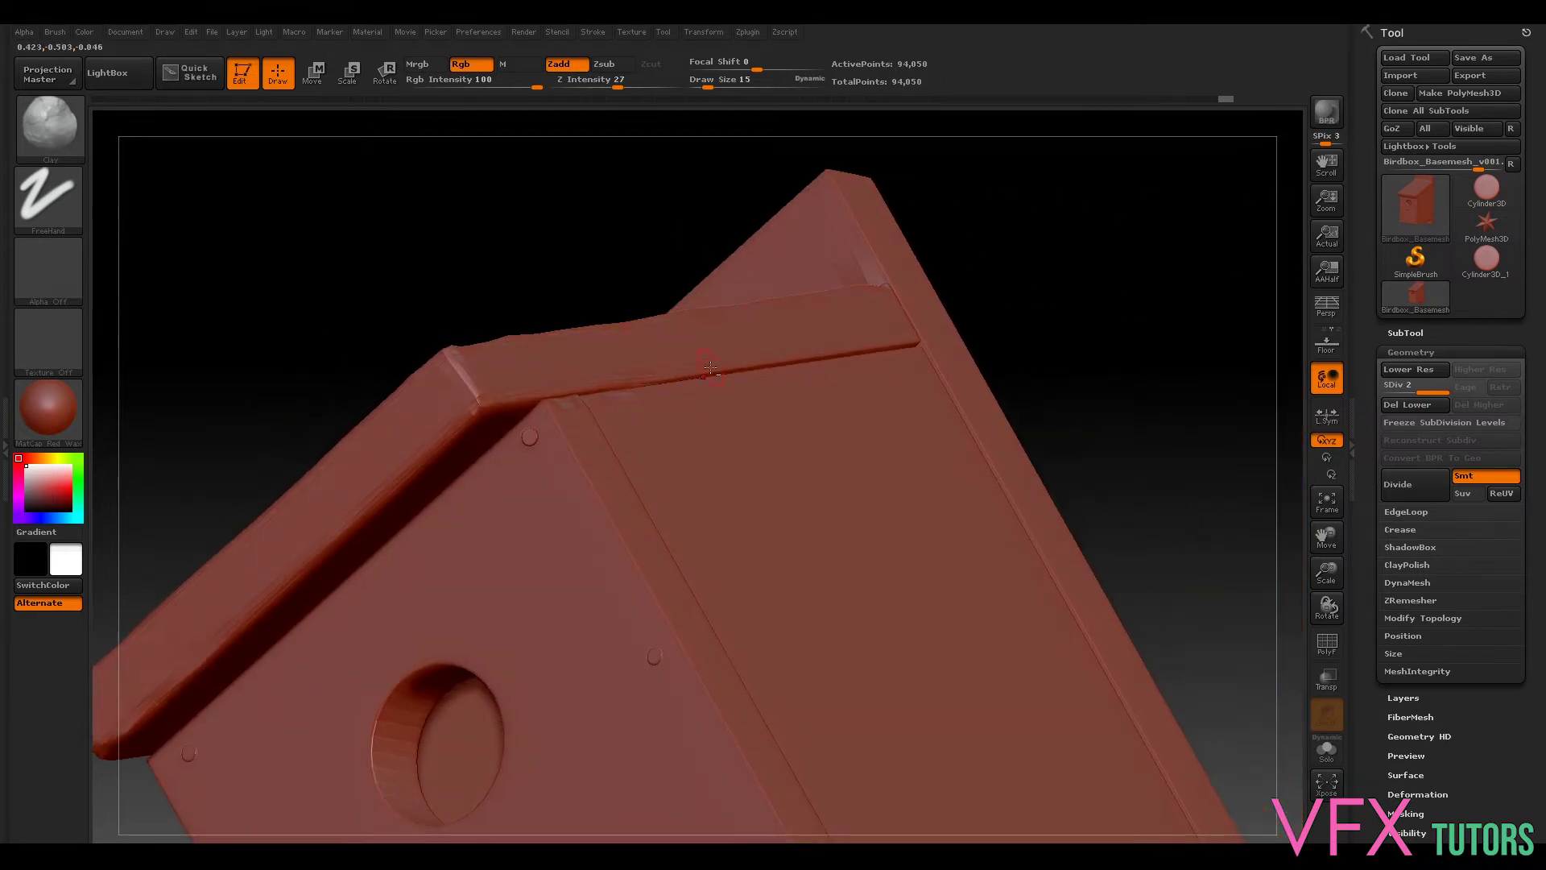
left_click_drag(1028, 293, 1049, 331)
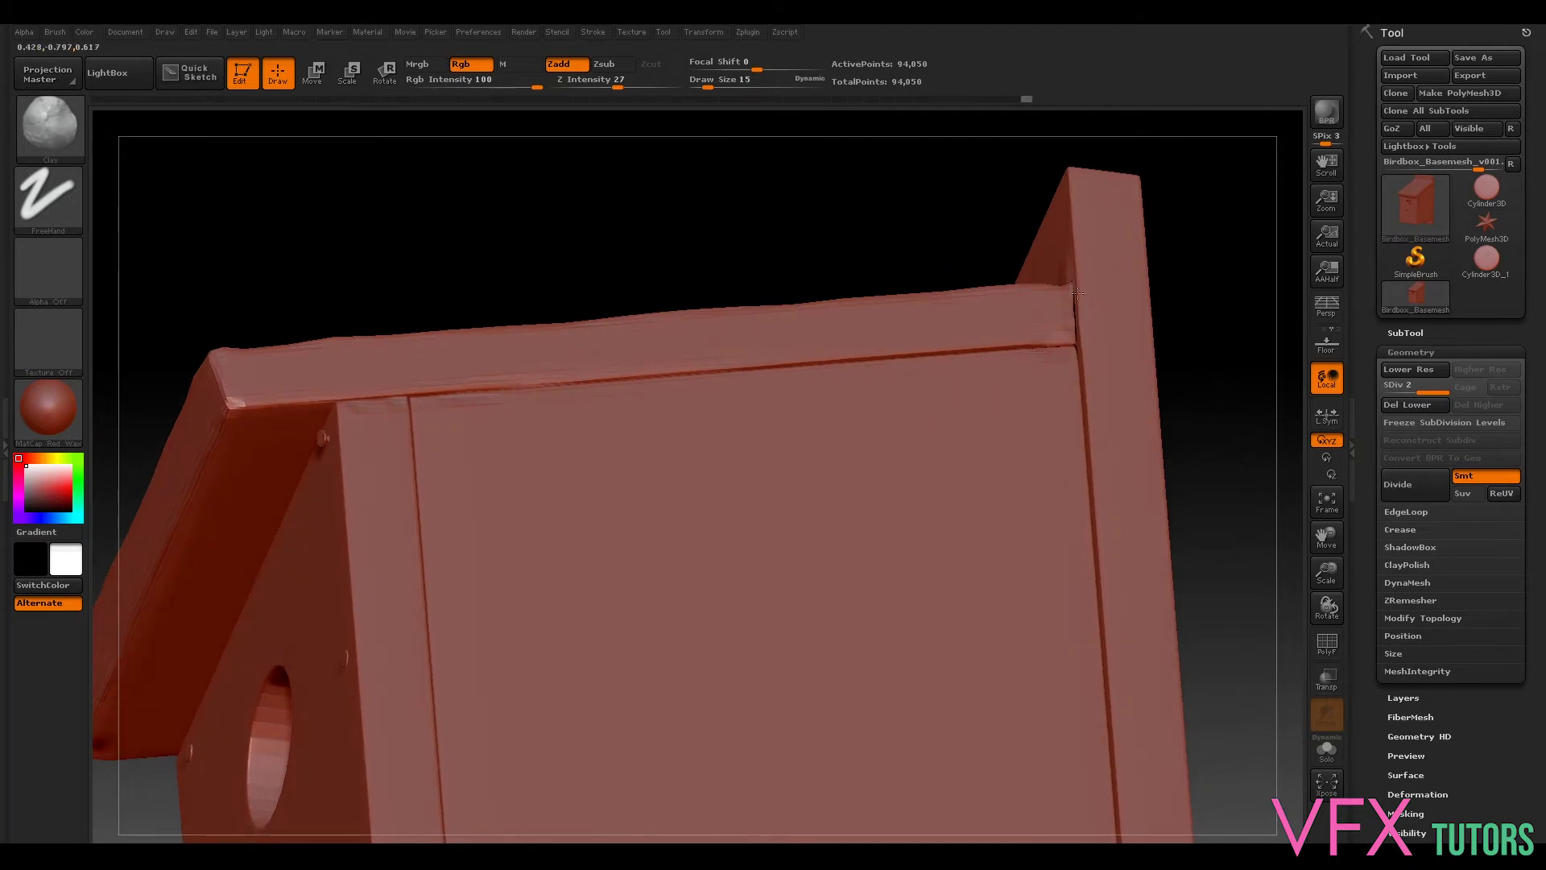
Step: Sculpt wear on the roof's rear corner and the adjoining front edge of the back board with Clay strokes
left_click_drag(1211, 252, 1136, 321)
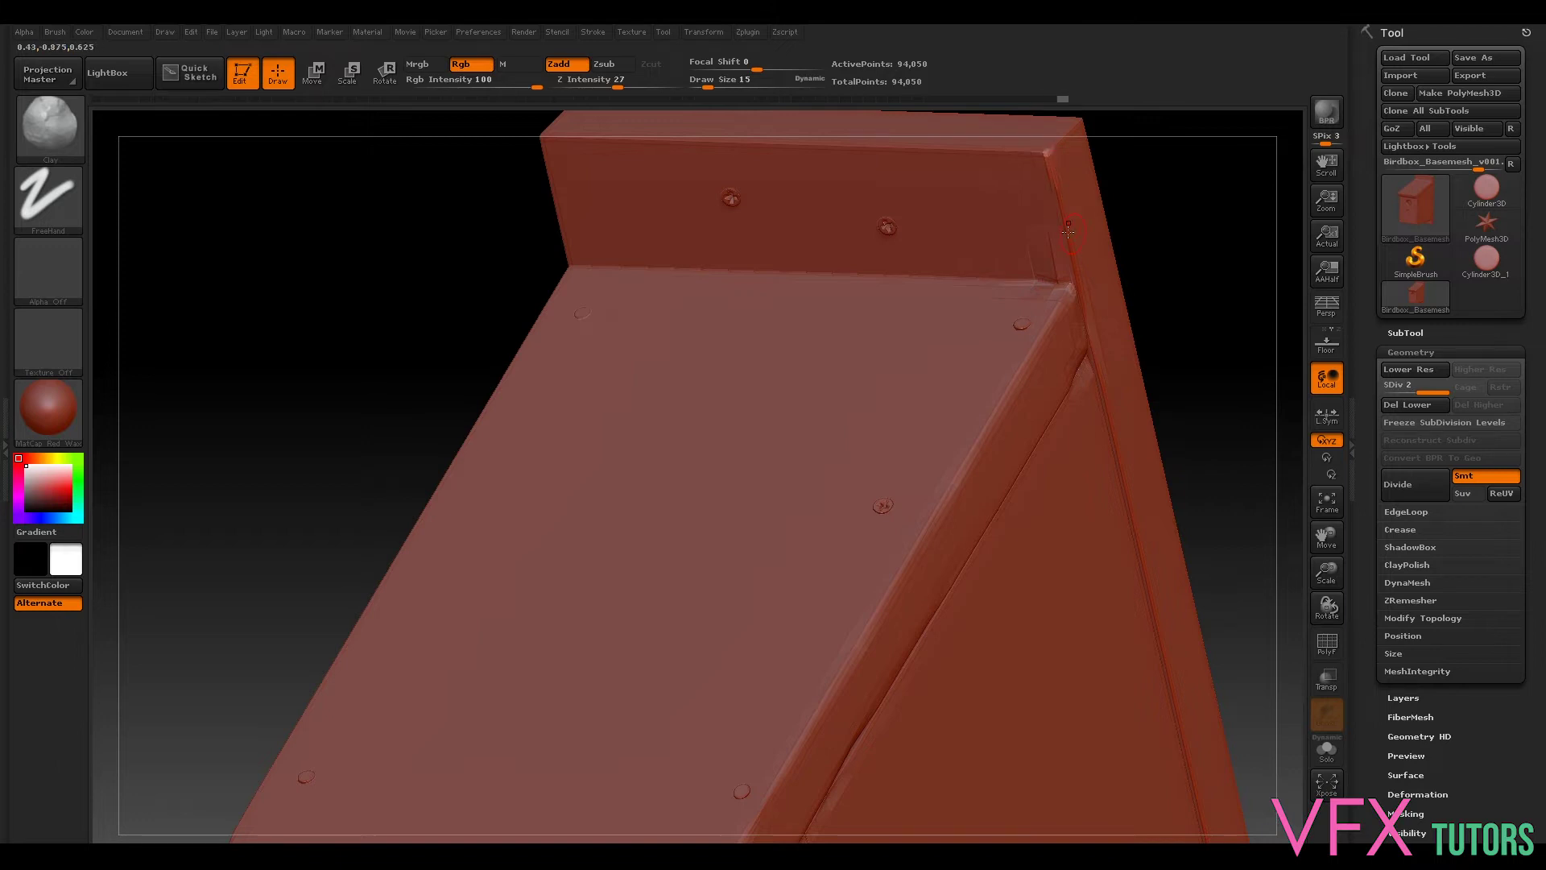
left_click_drag(1162, 228, 1074, 306)
left_click_drag(1175, 290, 1089, 264)
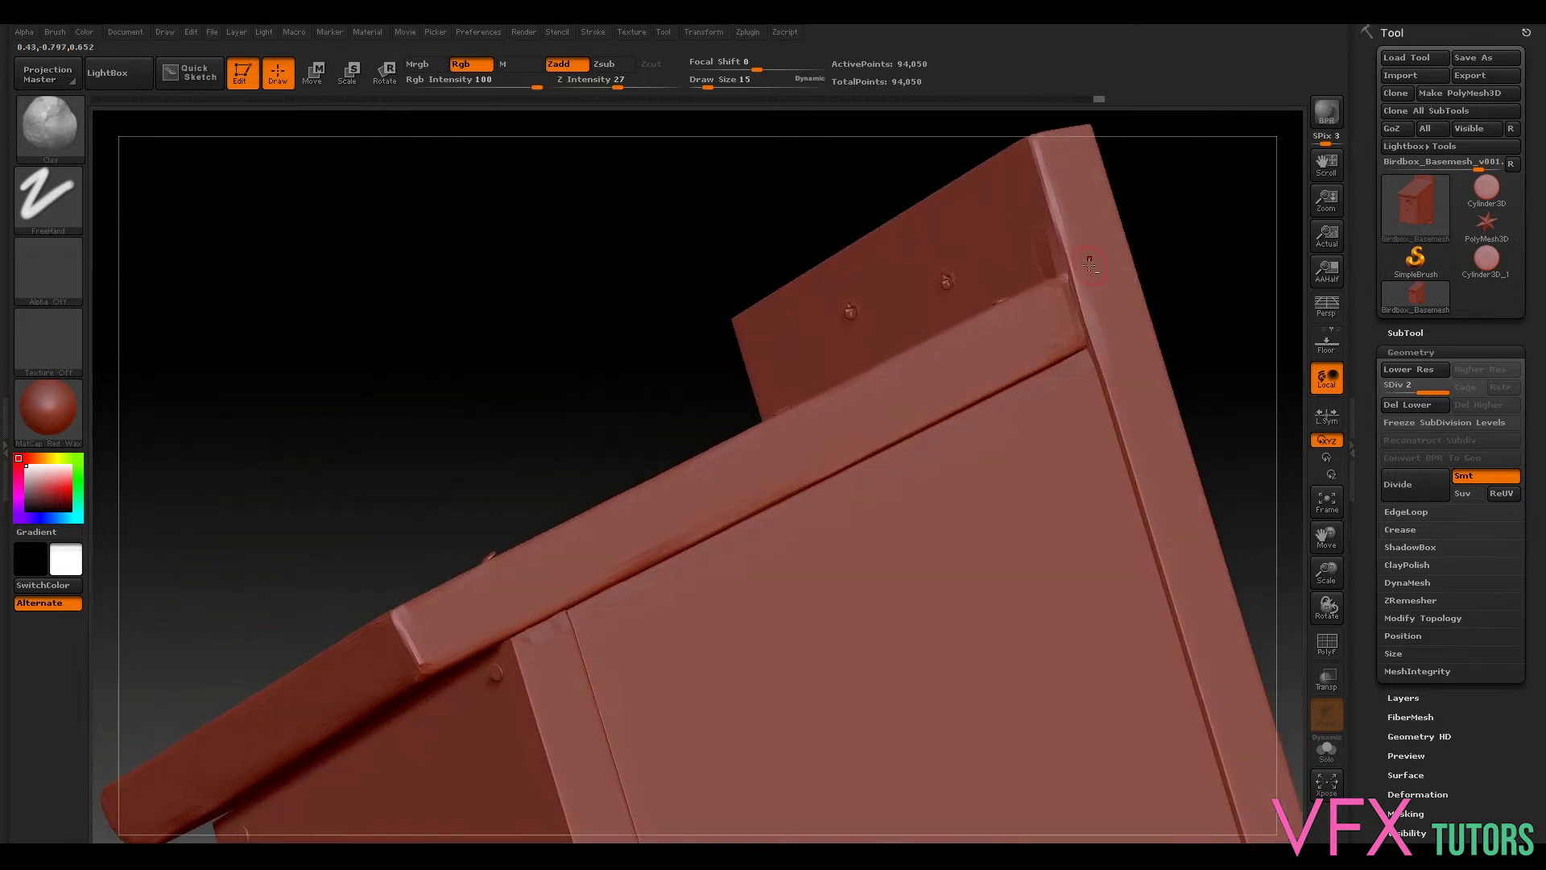
key("shift")
key("shift")
mouse_move(1181, 207)
left_mouse_down()
mouse_move(1148, 254)
mouse_move(1042, 304)
mouse_move(1059, 317)
left_mouse_up()
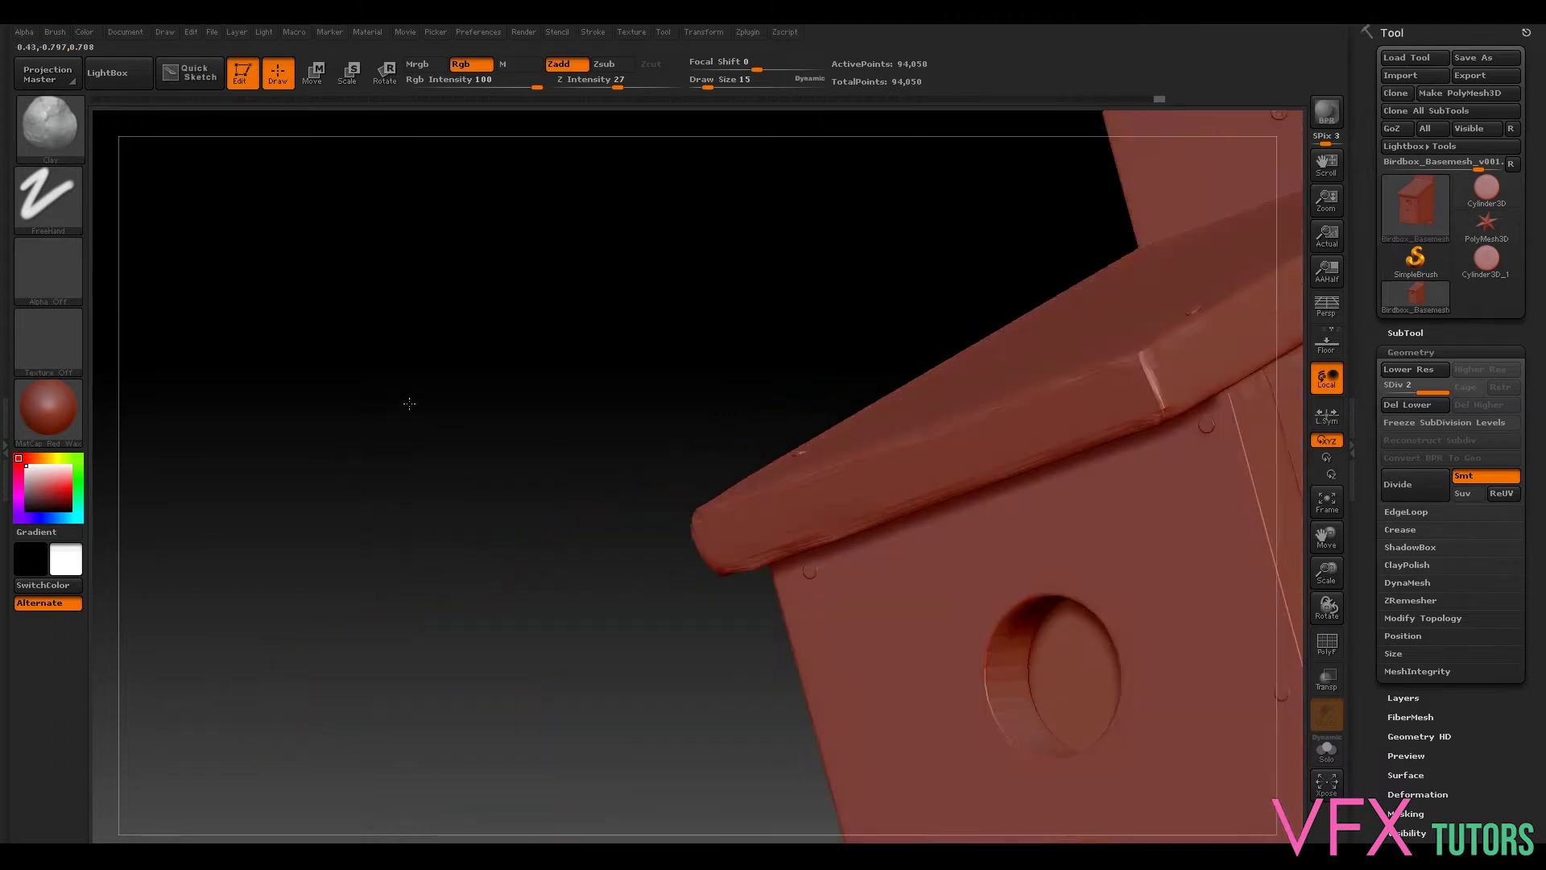
Step: Wear down the front panel's vertical side edge with Clay strokes, from under the roof to the bottom corner
left_click_drag(407, 400, 500, 394)
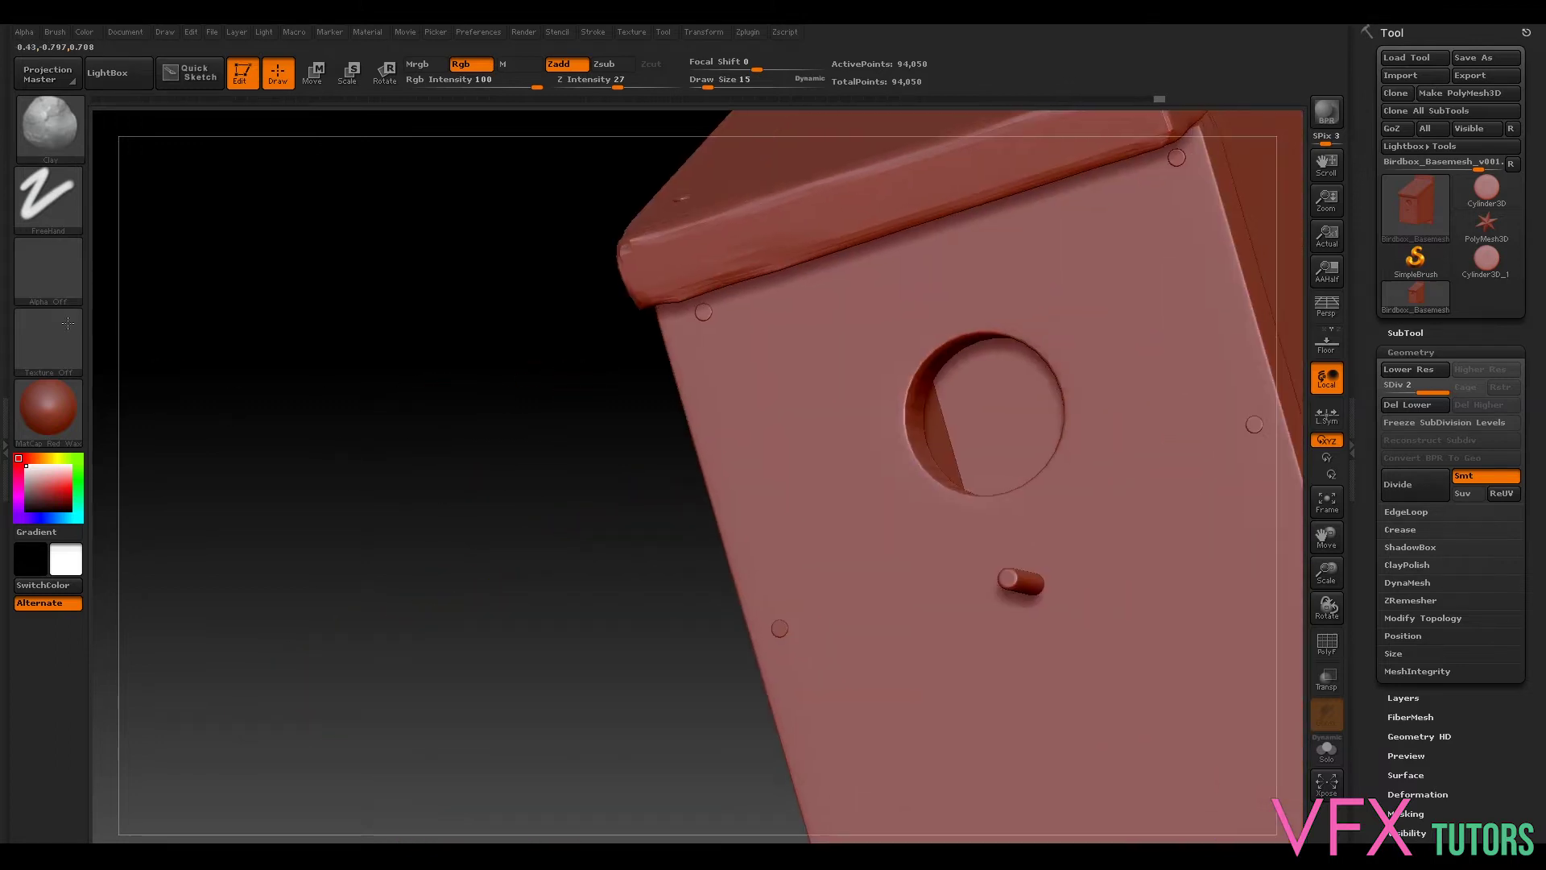
left_click_drag(296, 407, 74, 419, "alt")
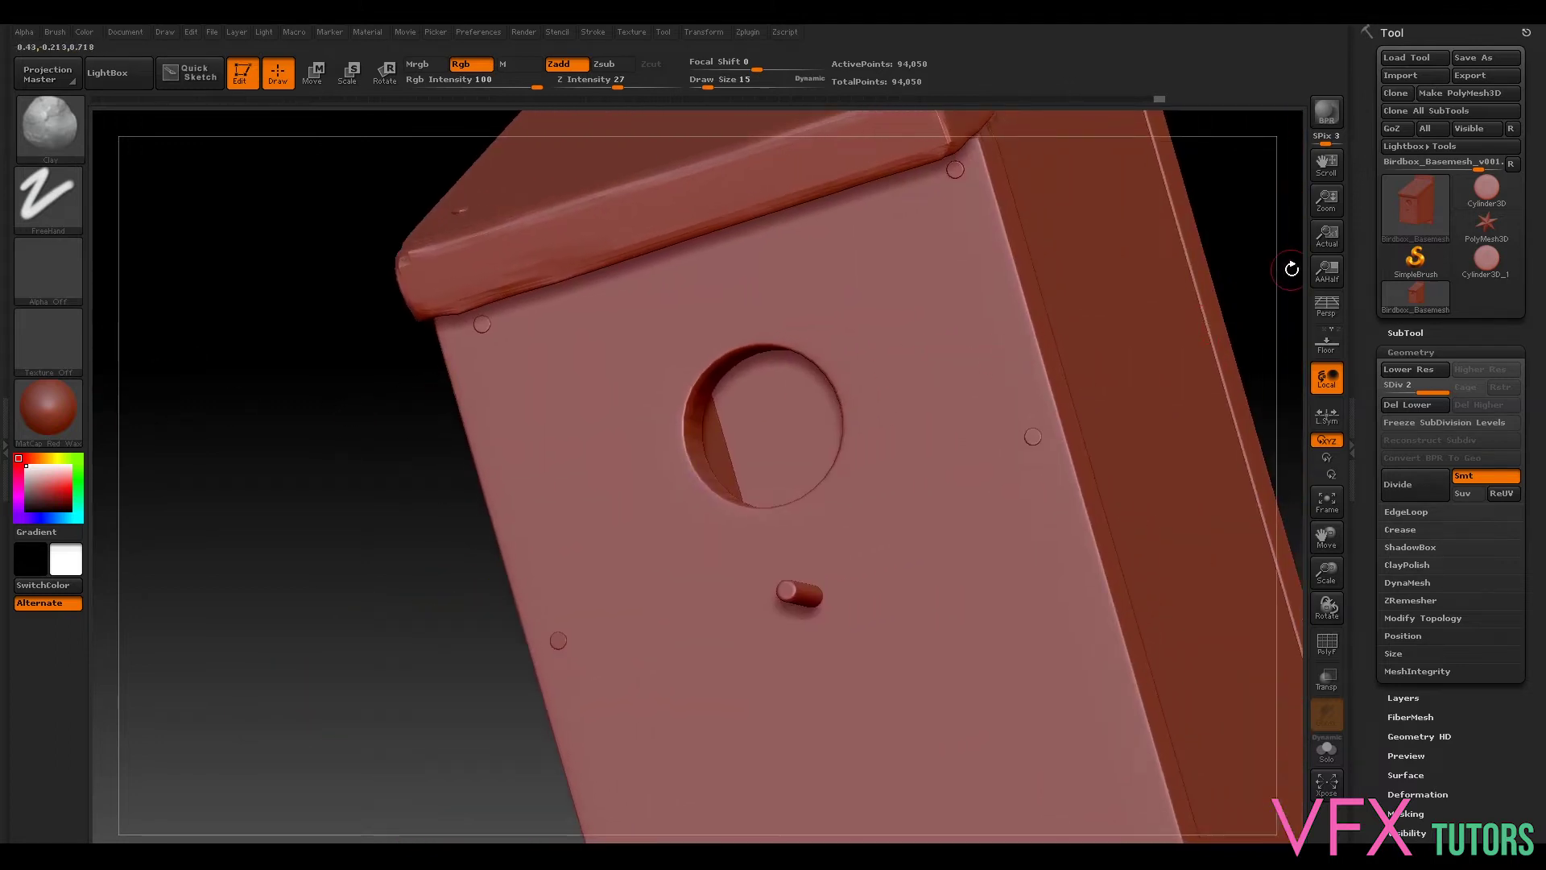
key("f")
left_click_drag(1173, 214, 1013, 315)
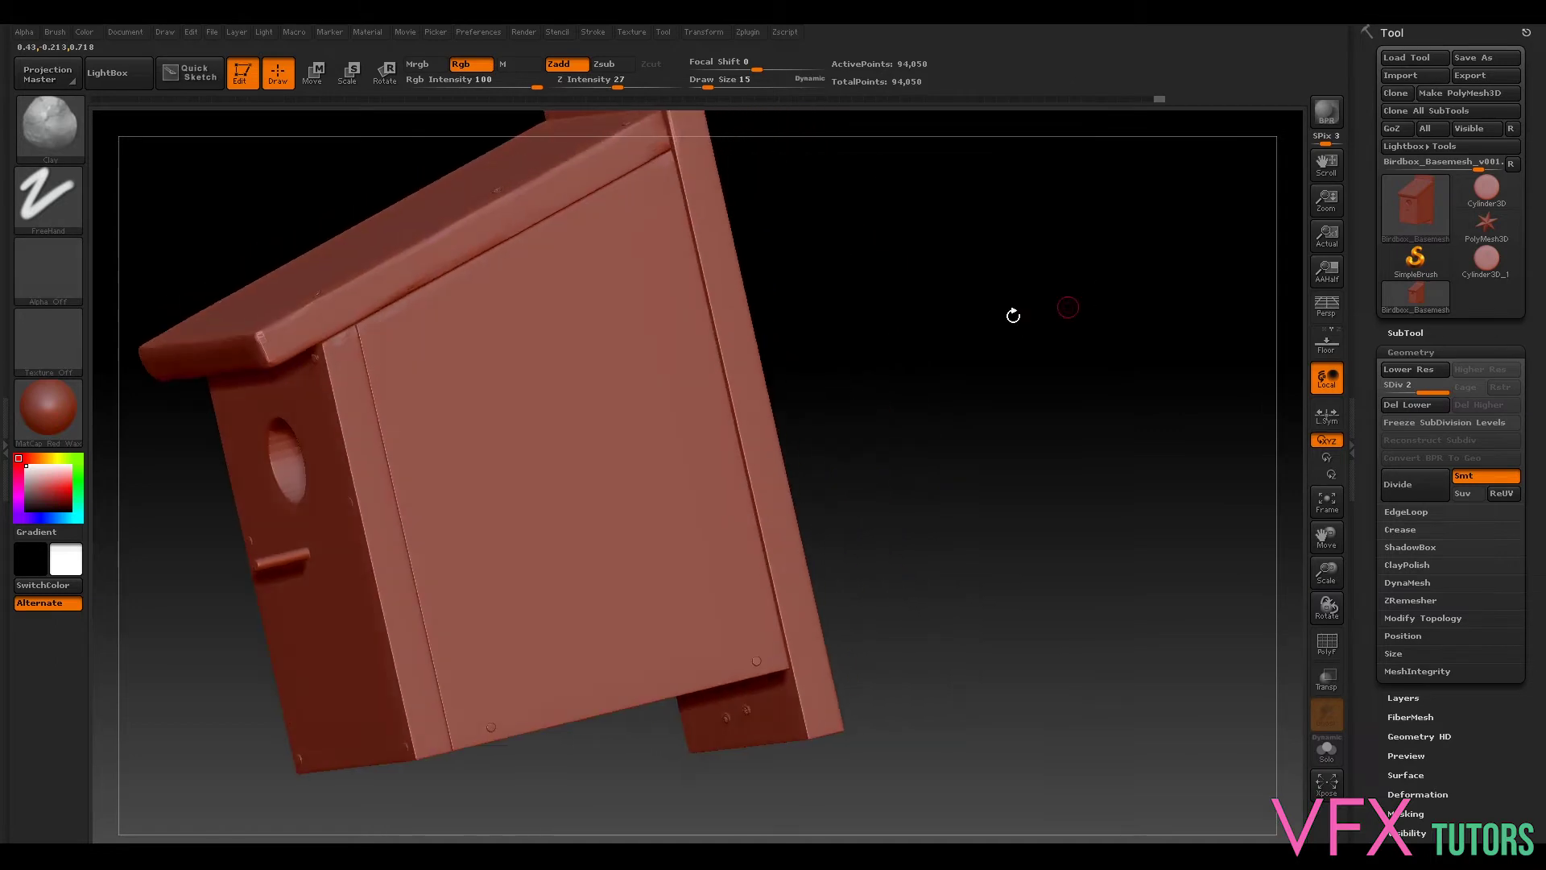
left_click_drag(897, 263, 1245, 265, "alt")
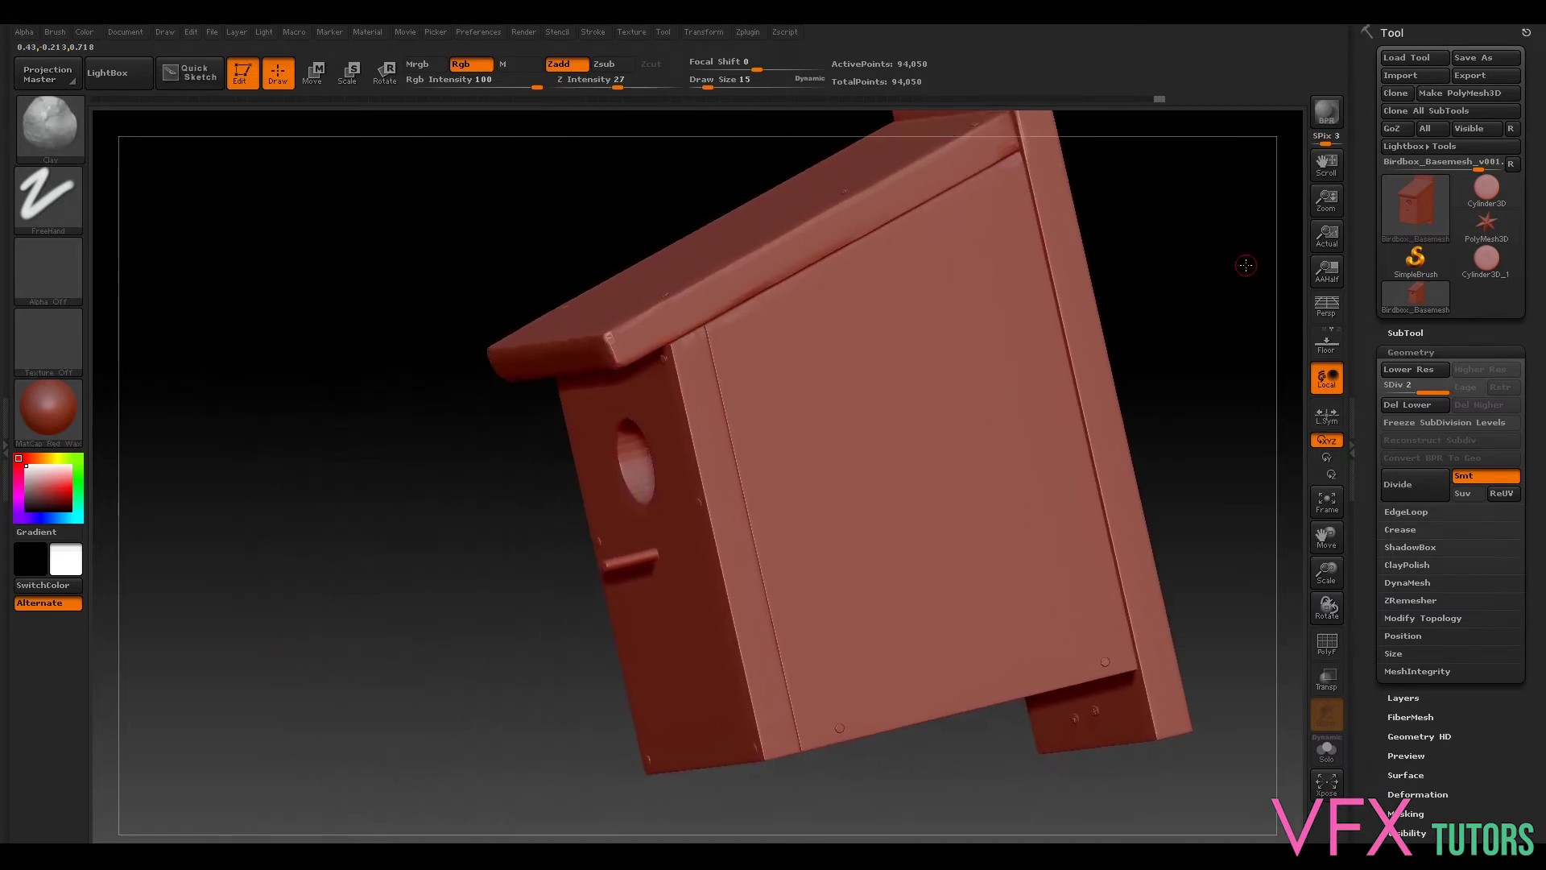
left_click_drag(283, 376, 427, 408)
mouse_move(427, 407)
right_mouse_down("alt")
mouse_move(376, 369)
mouse_move(534, 363)
right_mouse_up("alt")
mouse_move(392, 314)
right_mouse_down("ctrl")
mouse_move(369, 278)
mouse_move(442, 255)
mouse_move(504, 169)
right_mouse_up("ctrl")
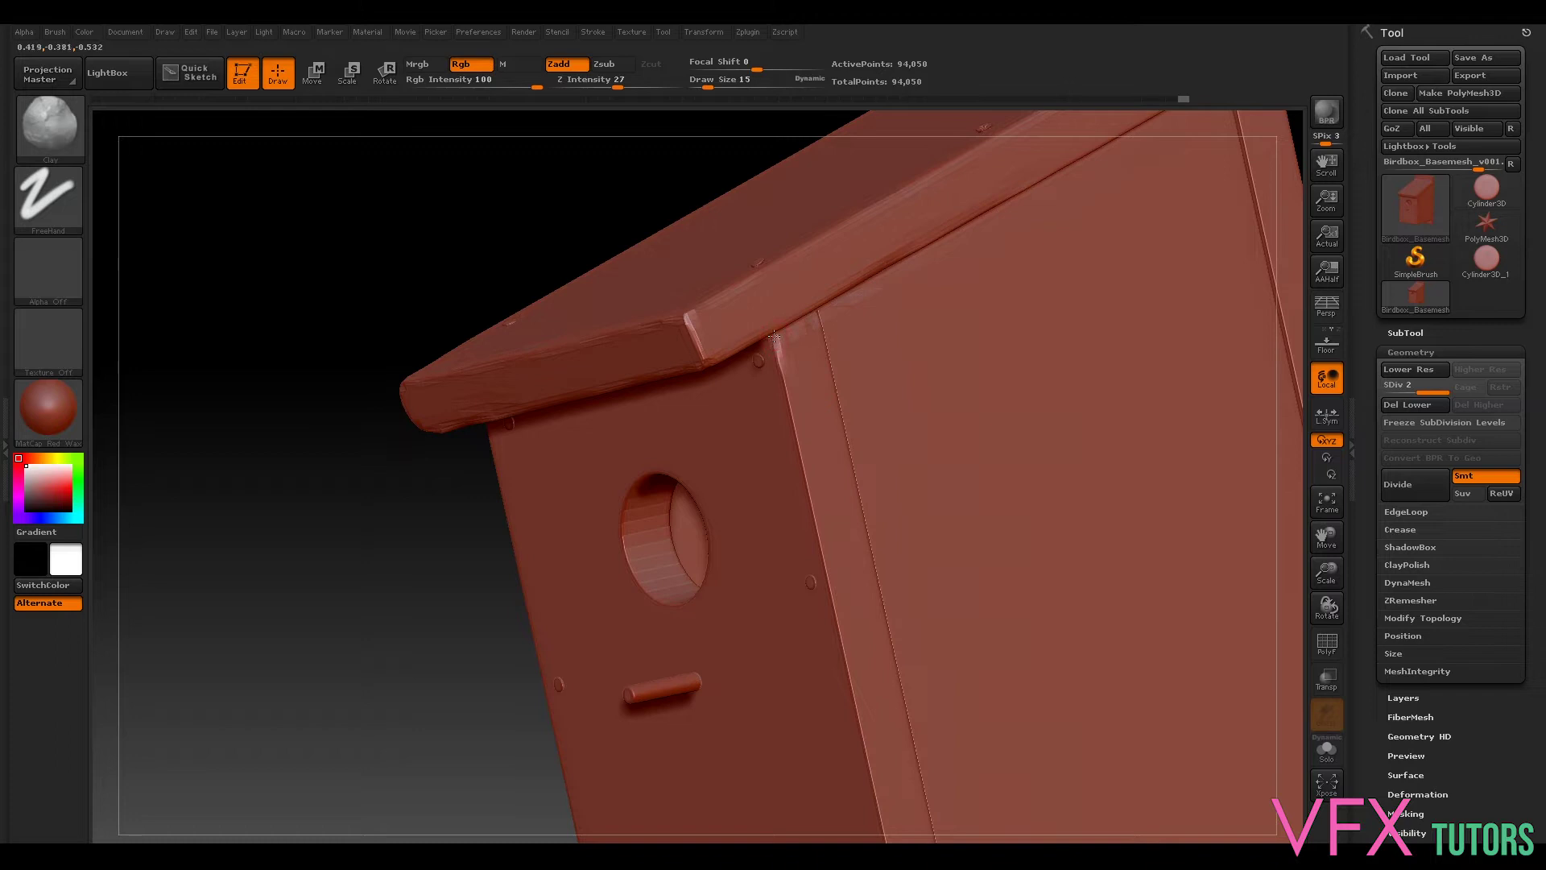
left_click_drag(787, 404, 783, 400)
left_click_drag(797, 454, 847, 673)
left_click_drag(293, 741, 304, 571)
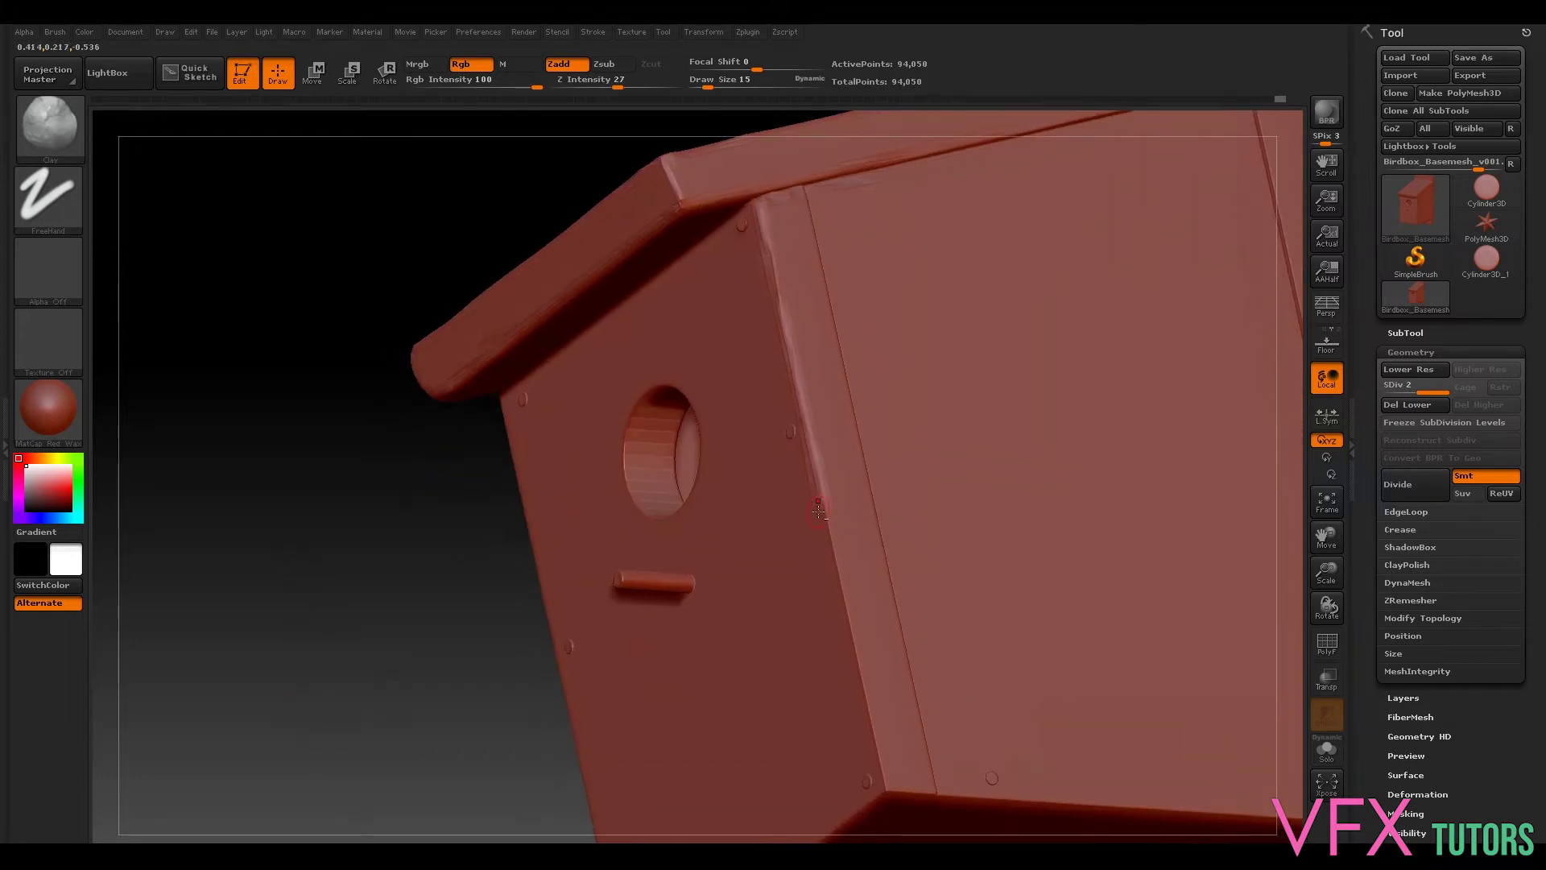
mouse_move(843, 578)
left_mouse_down()
mouse_move(830, 533)
mouse_move(862, 675)
left_mouse_up()
mouse_move(880, 740)
left_mouse_down()
mouse_move(887, 781)
mouse_move(930, 777)
left_mouse_up()
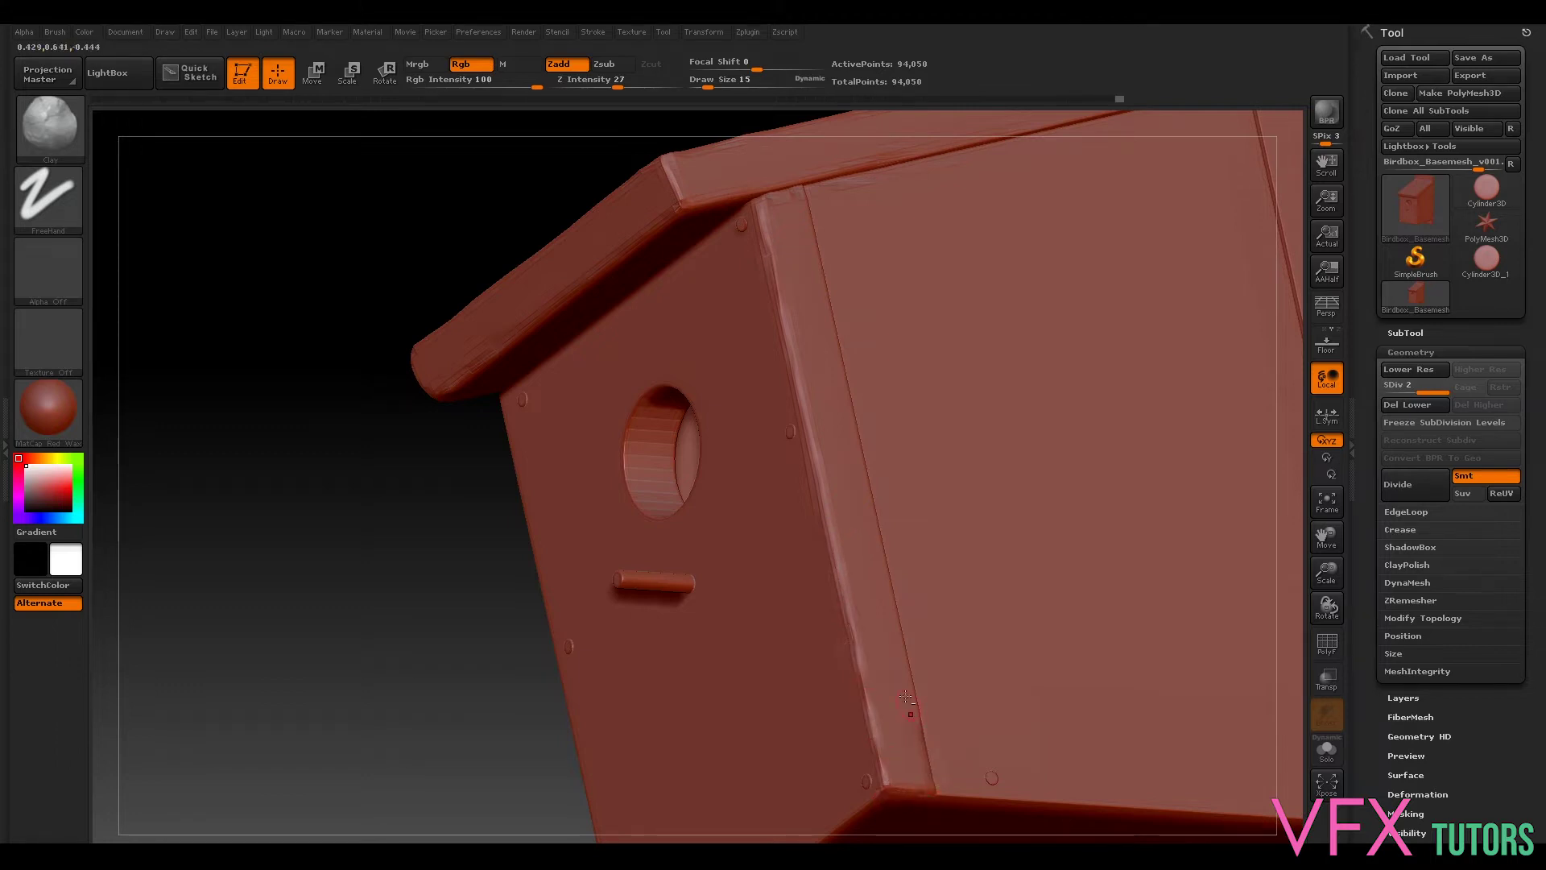
Step: Soften the vertical seam between the front panel and the side panel with Clay strokes and smoothing
left_click_drag(345, 432, 317, 483)
left_click_drag(926, 645, 911, 140)
left_click_drag(920, 211, 929, 579)
left_click_drag(913, 707, 919, 774, "shift")
Step: Sculpt wear along the side panel's bottom edge and around the back board's lower corner
mouse_move(443, 705)
left_mouse_down()
mouse_move(501, 691)
mouse_move(577, 606)
mouse_move(249, 277)
mouse_move(274, 281)
left_mouse_up()
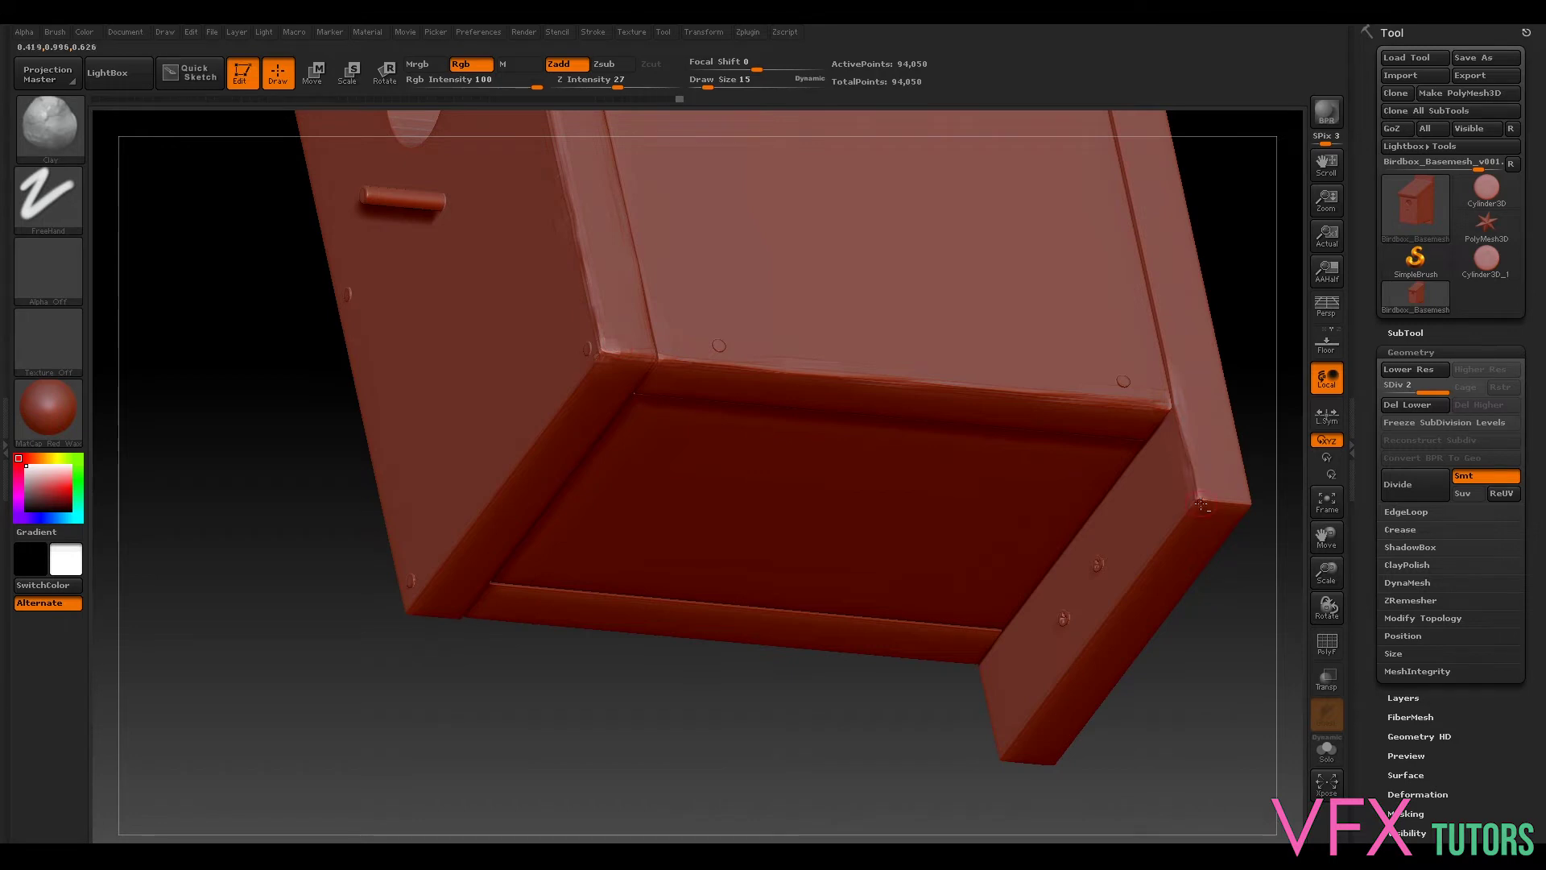
left_click_drag(1232, 289, 999, 296)
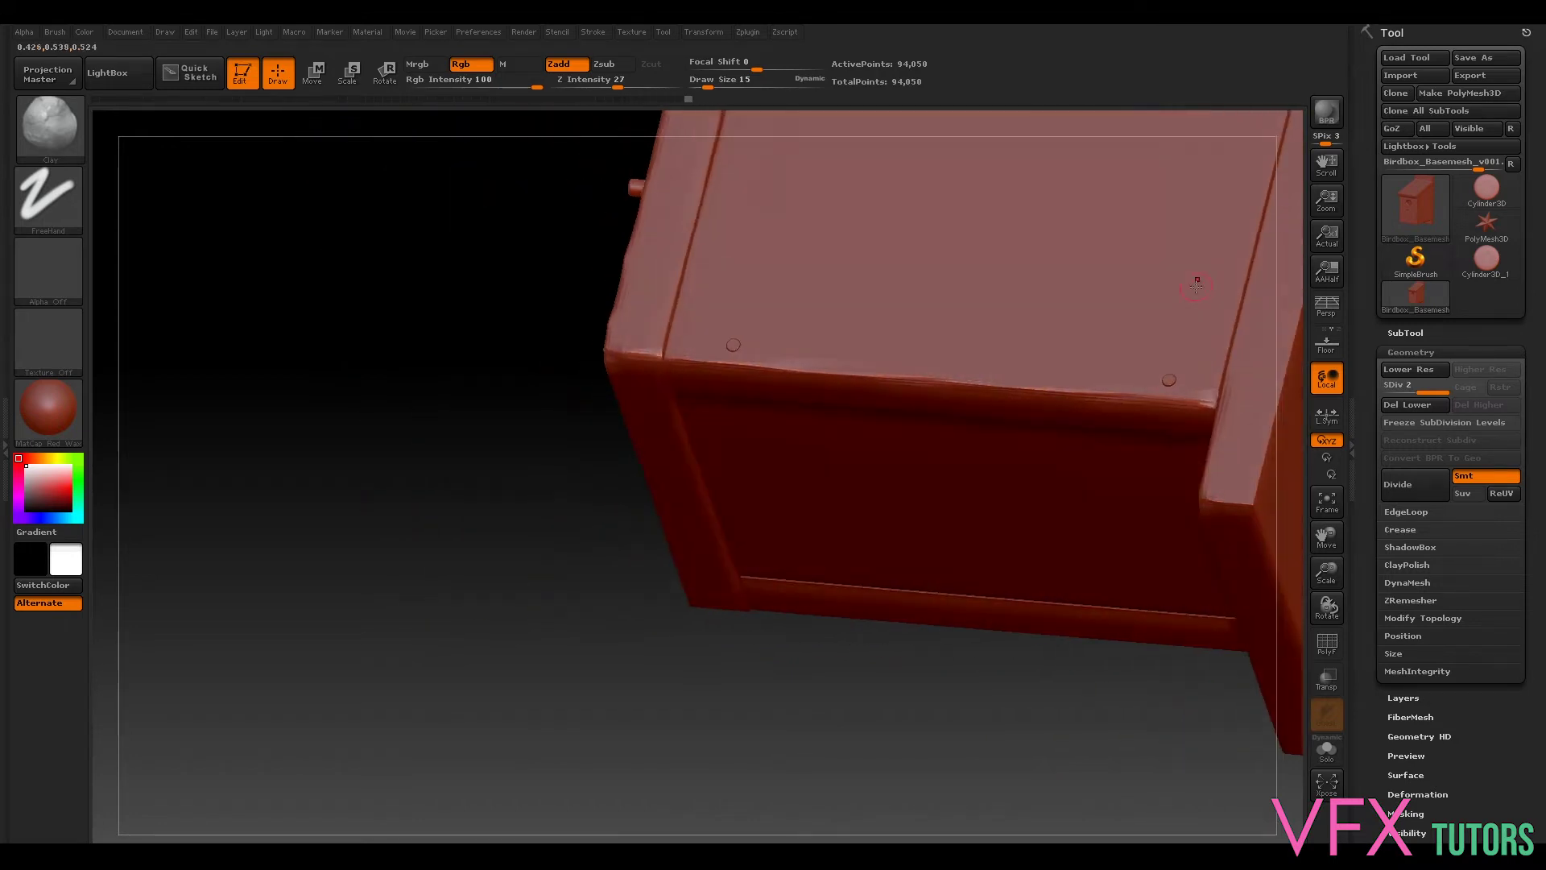
left_click_drag(1046, 688, 886, 523)
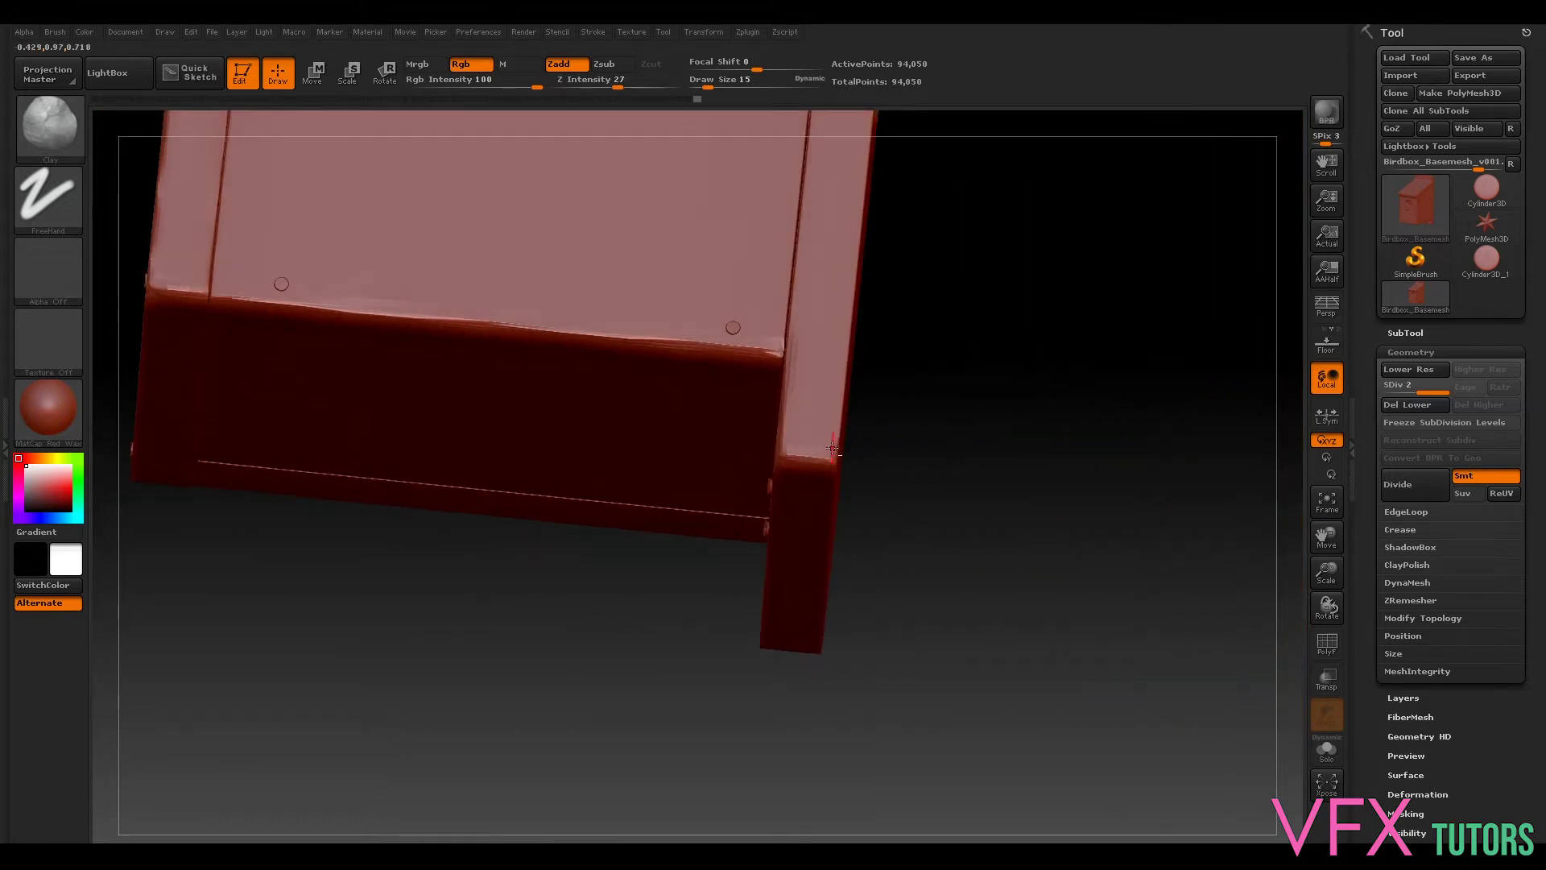
left_click_drag(956, 432, 832, 469)
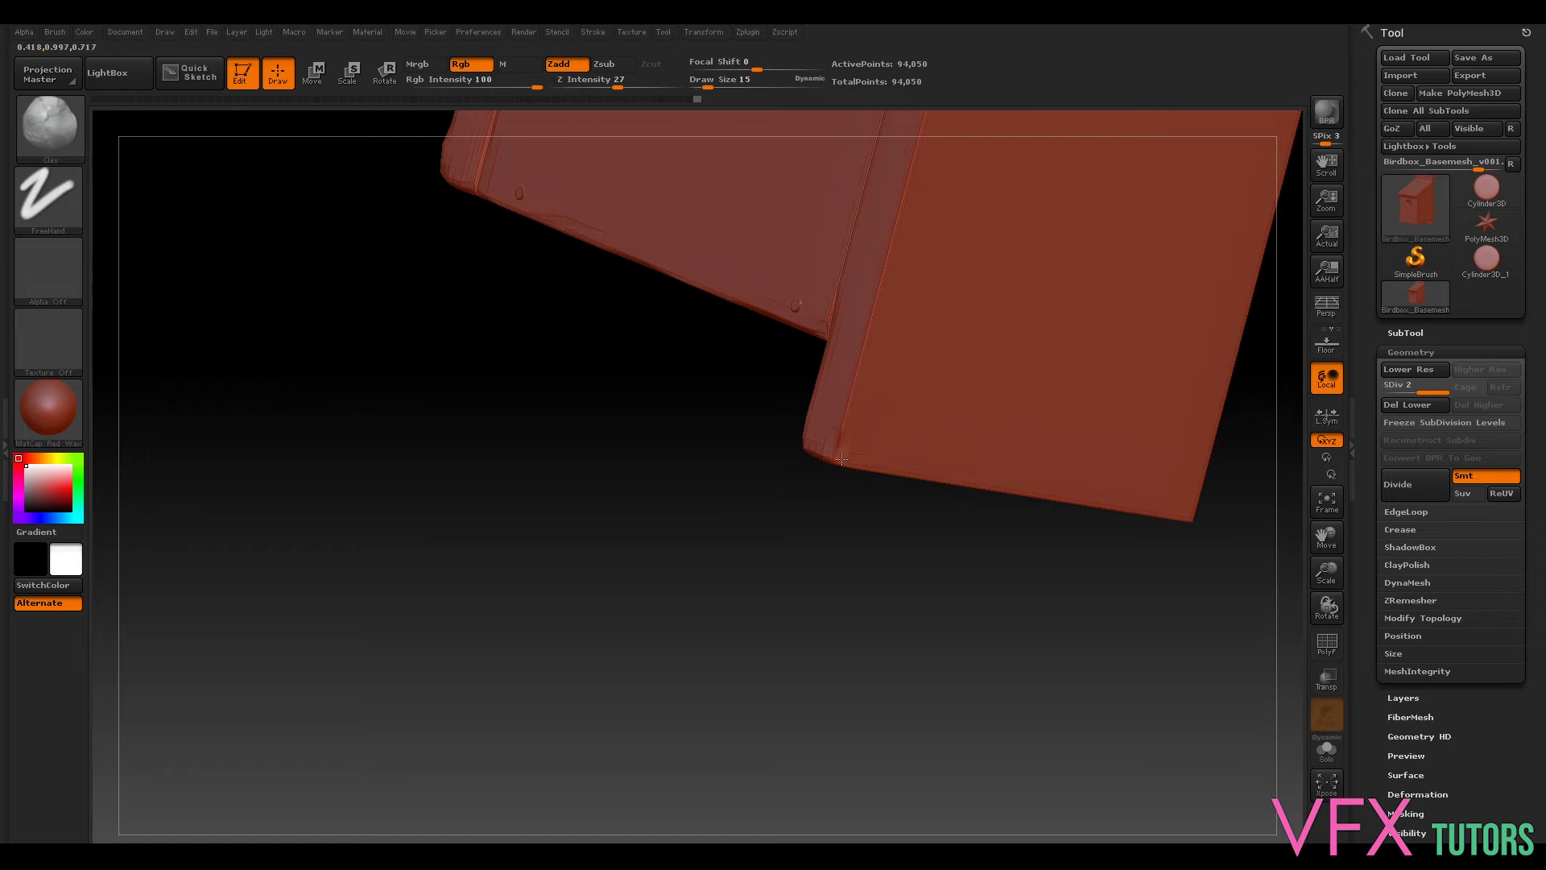
Step: Wear down the back board's long rear vertical edge with Clay strokes, working from the lower end upward
mouse_move(872, 355)
left_mouse_down()
mouse_move(1157, 390)
mouse_move(1135, 596)
mouse_move(733, 779)
mouse_move(723, 704)
mouse_move(742, 636)
left_mouse_up()
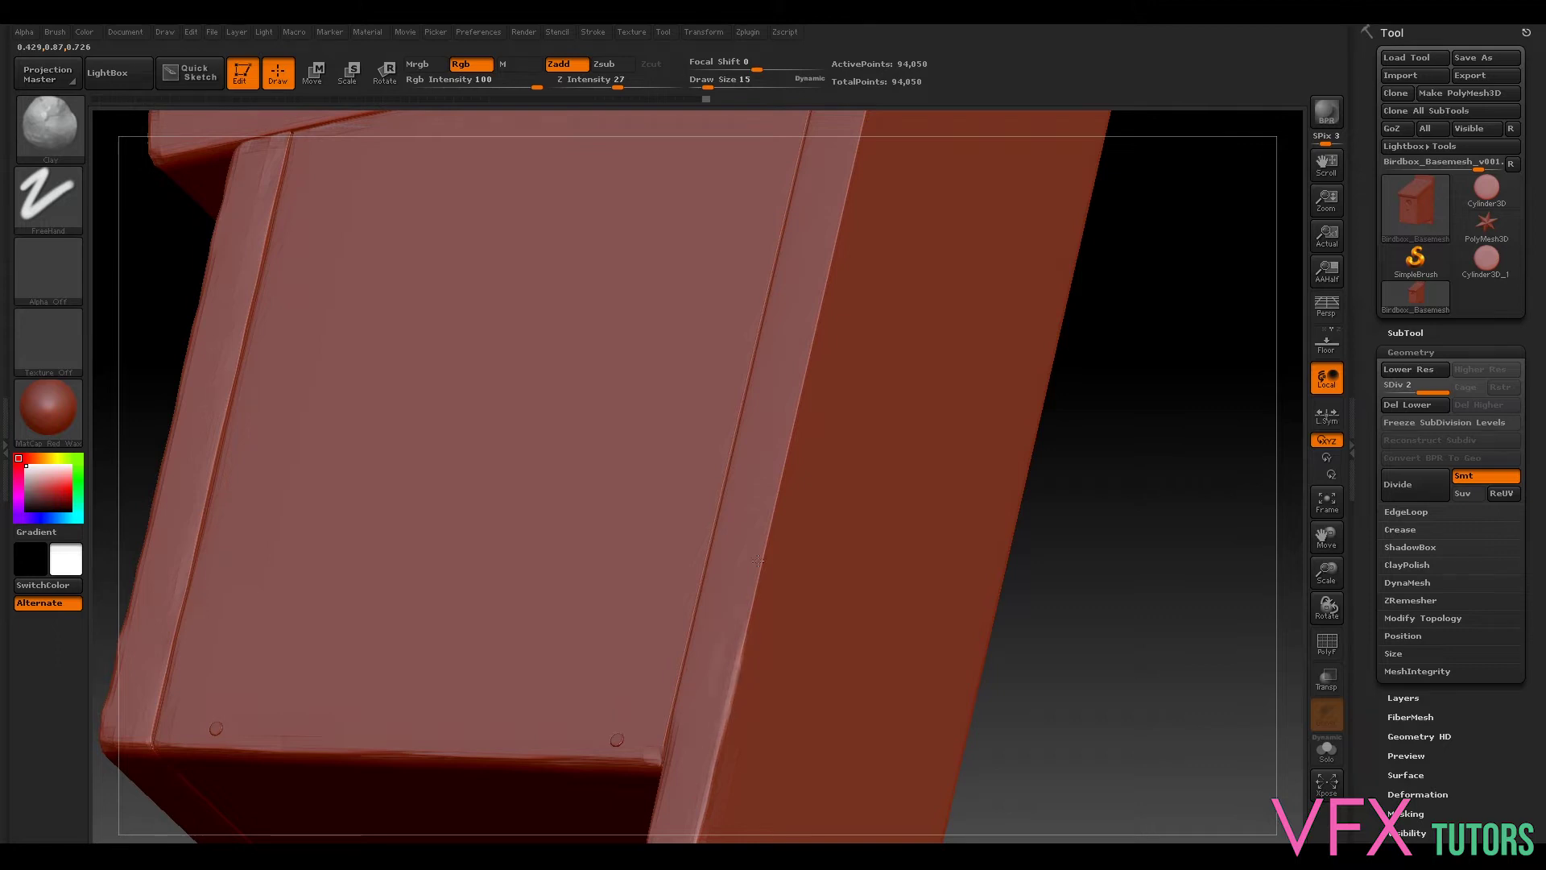
left_click_drag(1104, 615, 790, 690)
left_click_drag(983, 529, 724, 611)
left_click_drag(1004, 493, 997, 285)
left_click_drag(1031, 353, 1083, 431, "alt")
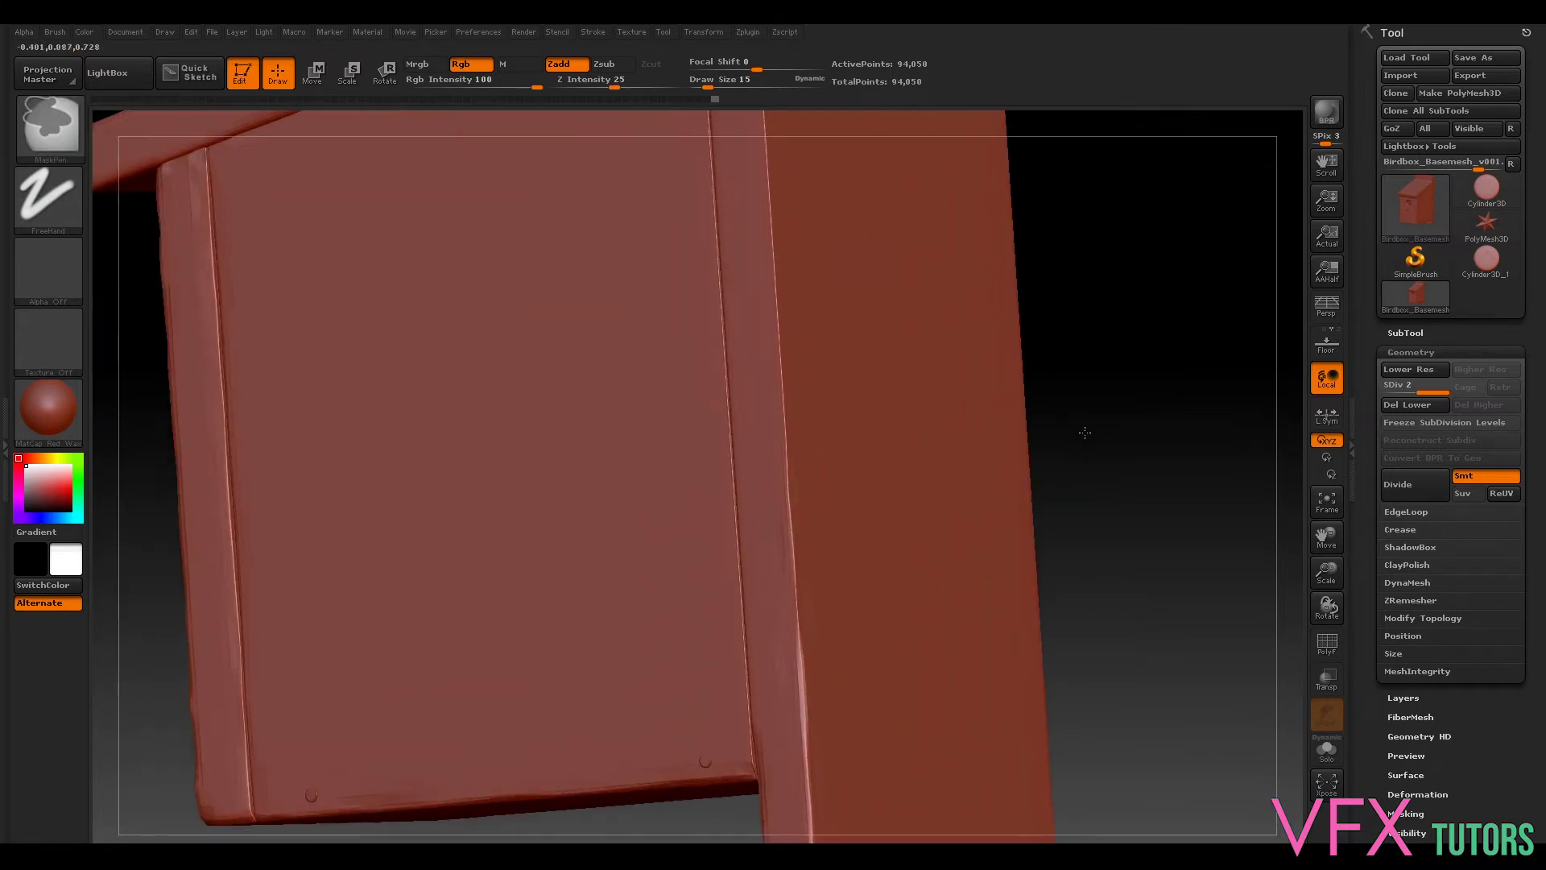
mouse_move(797, 612)
left_mouse_down("shift")
mouse_move(784, 379)
mouse_move(786, 408)
left_mouse_up("shift")
left_click_drag(774, 276, 769, 185, "shift")
mouse_move(1111, 242)
left_mouse_down()
mouse_move(1126, 267)
mouse_move(1128, 459)
left_mouse_up()
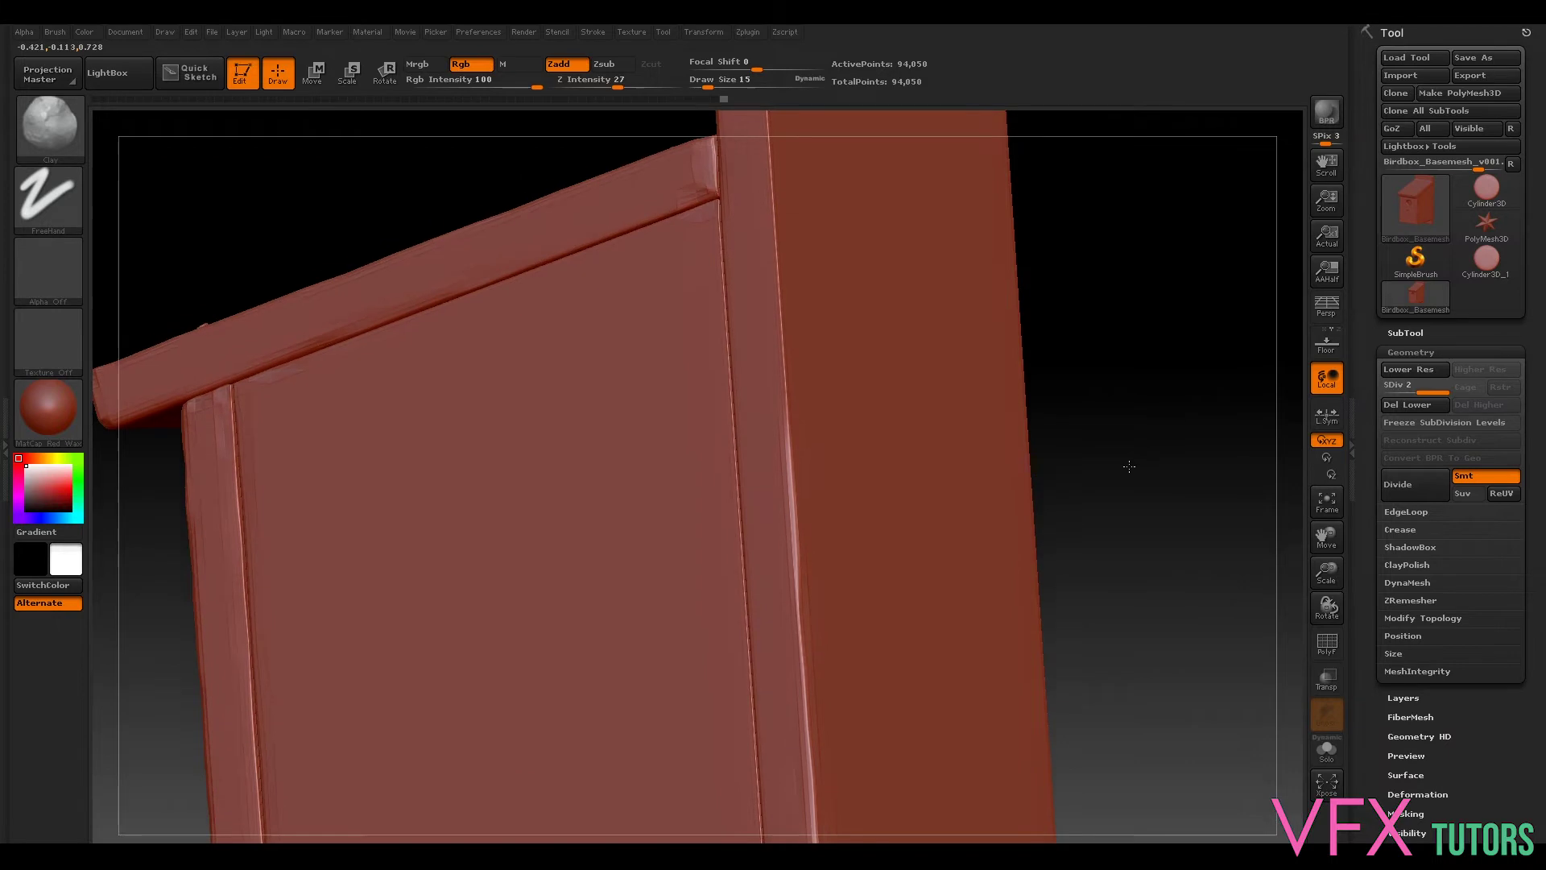
left_click_drag(768, 419, 755, 166, "shift")
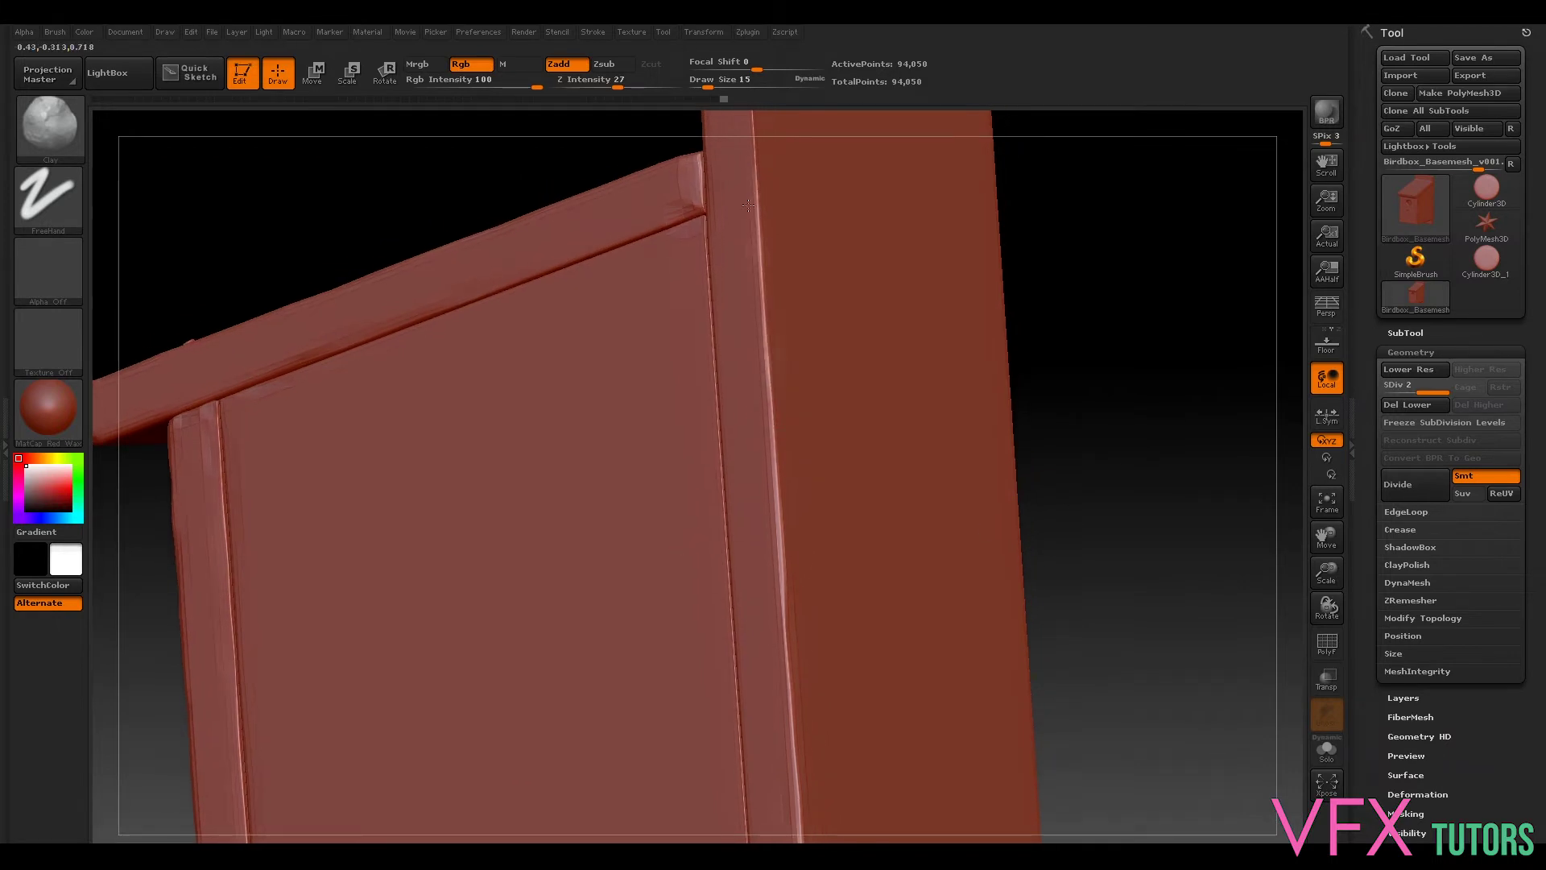
Step: Sculpt worn corners and edges along the top end of the back board with Clay strokes
mouse_move(1200, 276)
left_mouse_down()
mouse_move(1156, 259)
mouse_move(1124, 418)
mouse_move(664, 378)
left_mouse_up()
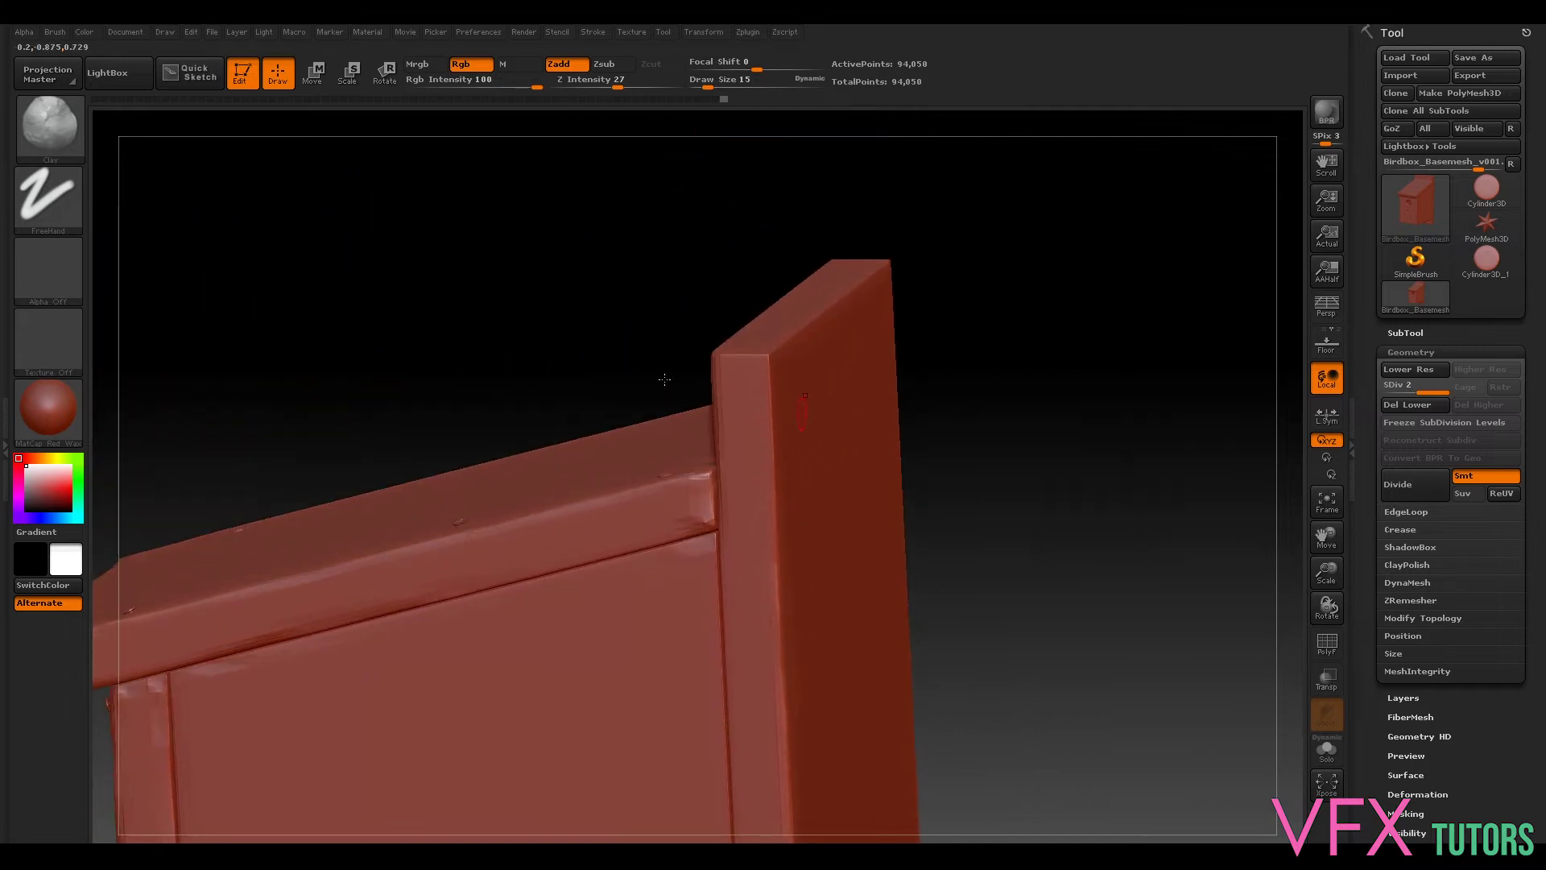
key("ctrl")
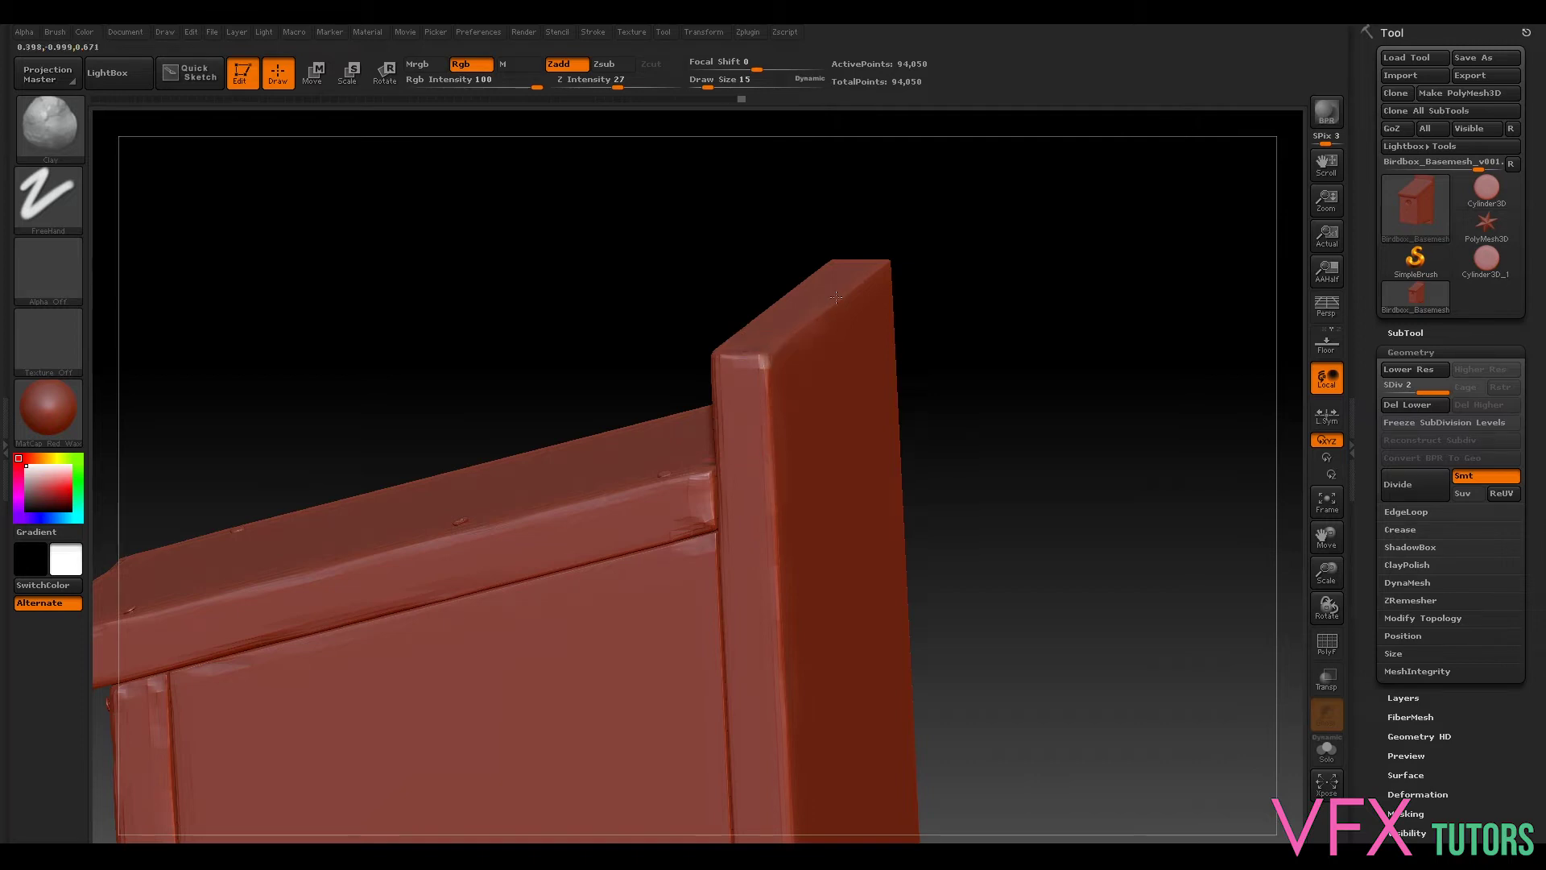
left_click_drag(895, 262, 735, 345)
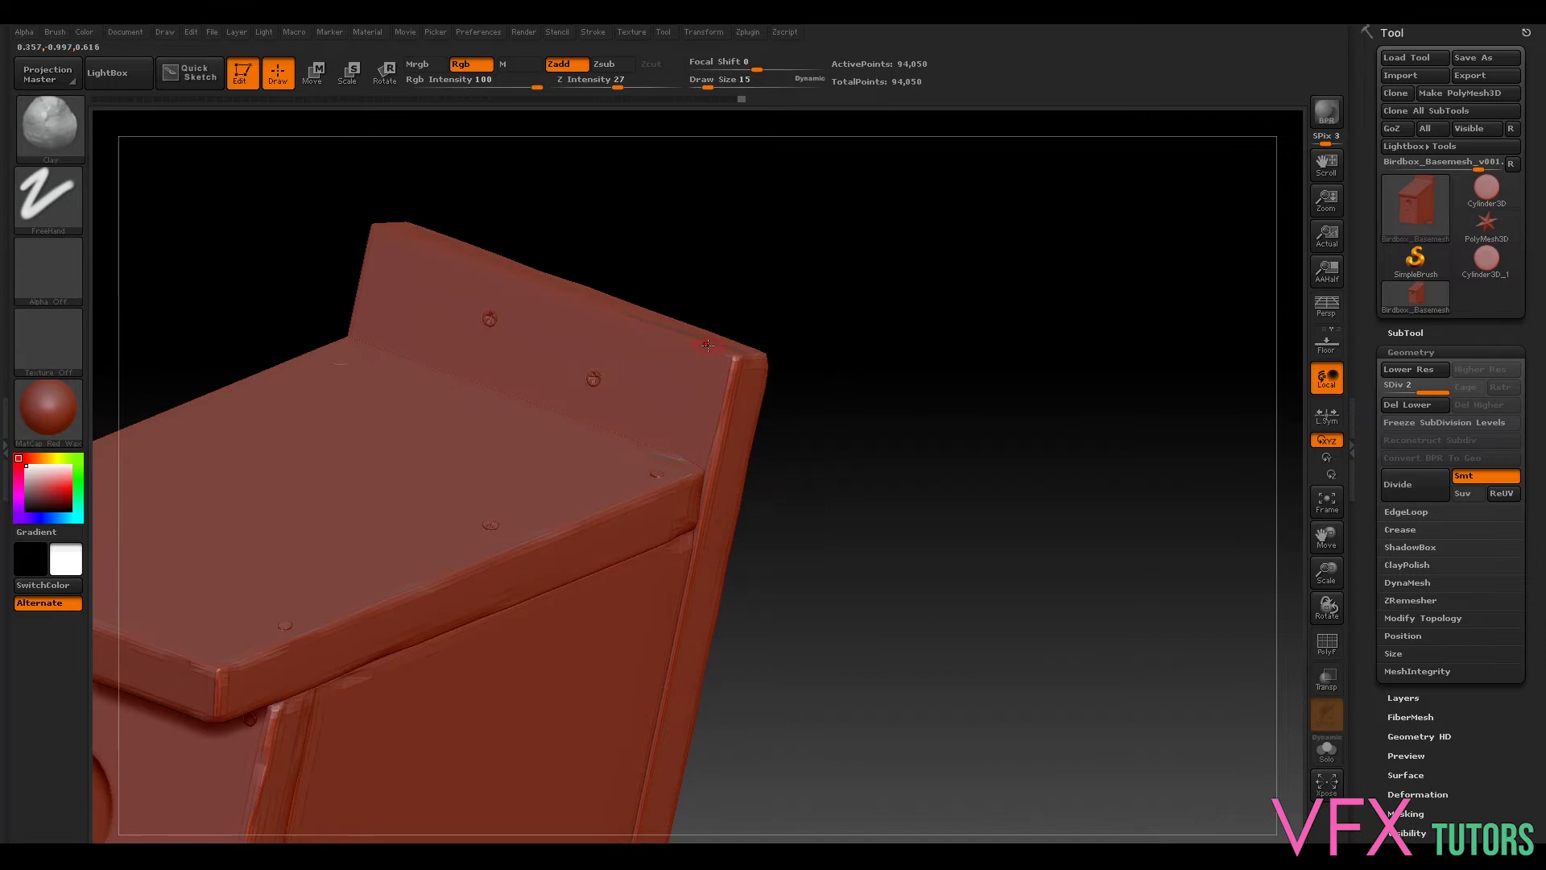
left_click_drag(775, 243, 354, 230)
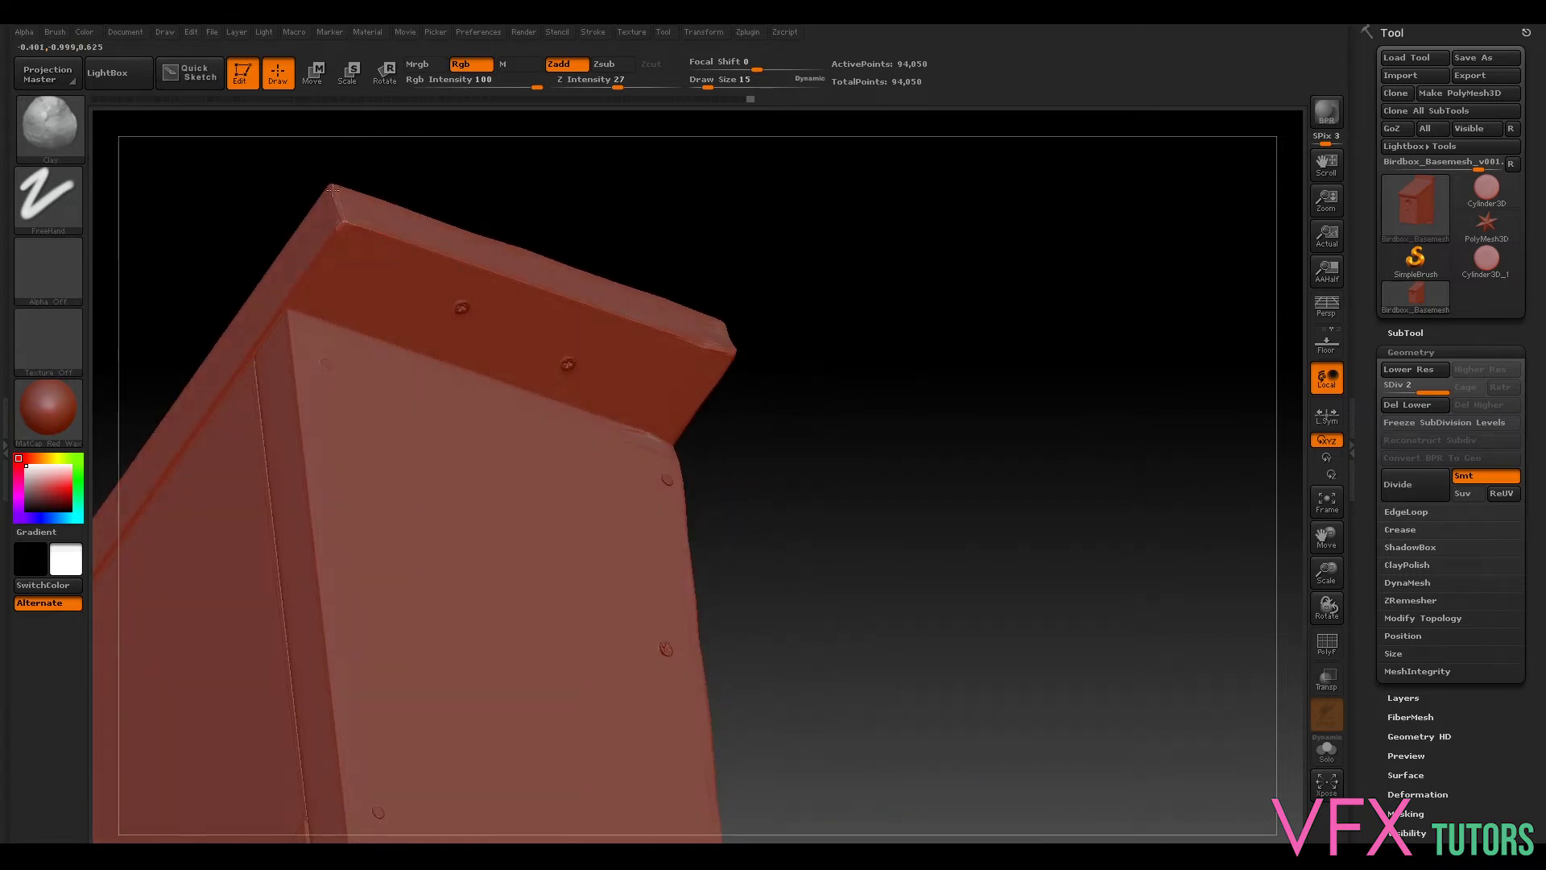
left_click_drag(364, 231, 503, 276)
left_click_drag(584, 306, 612, 316)
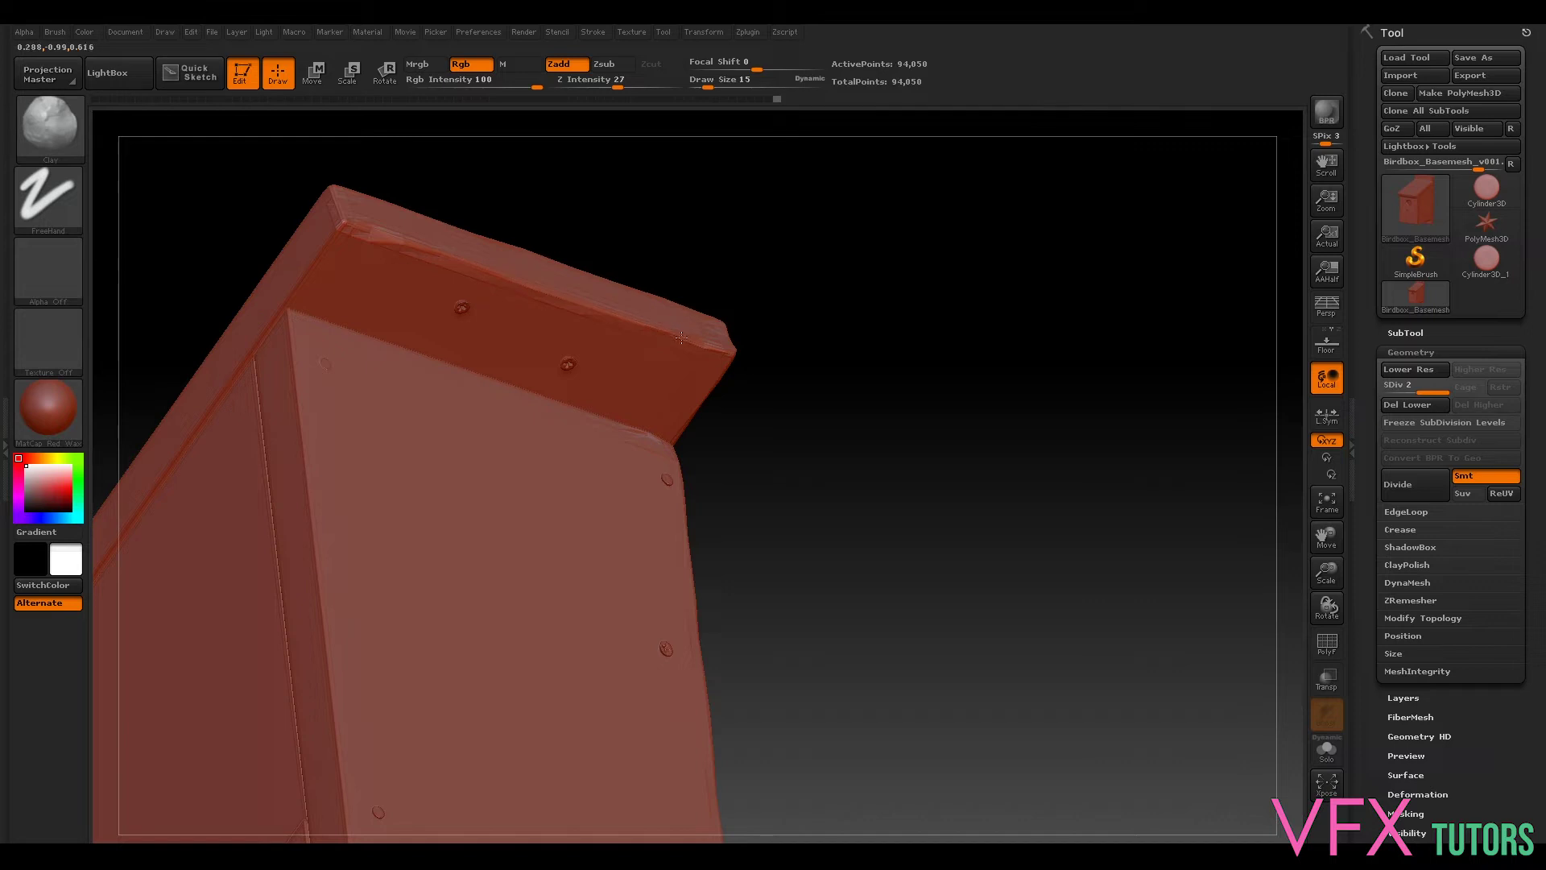
left_click_drag(831, 317, 805, 231)
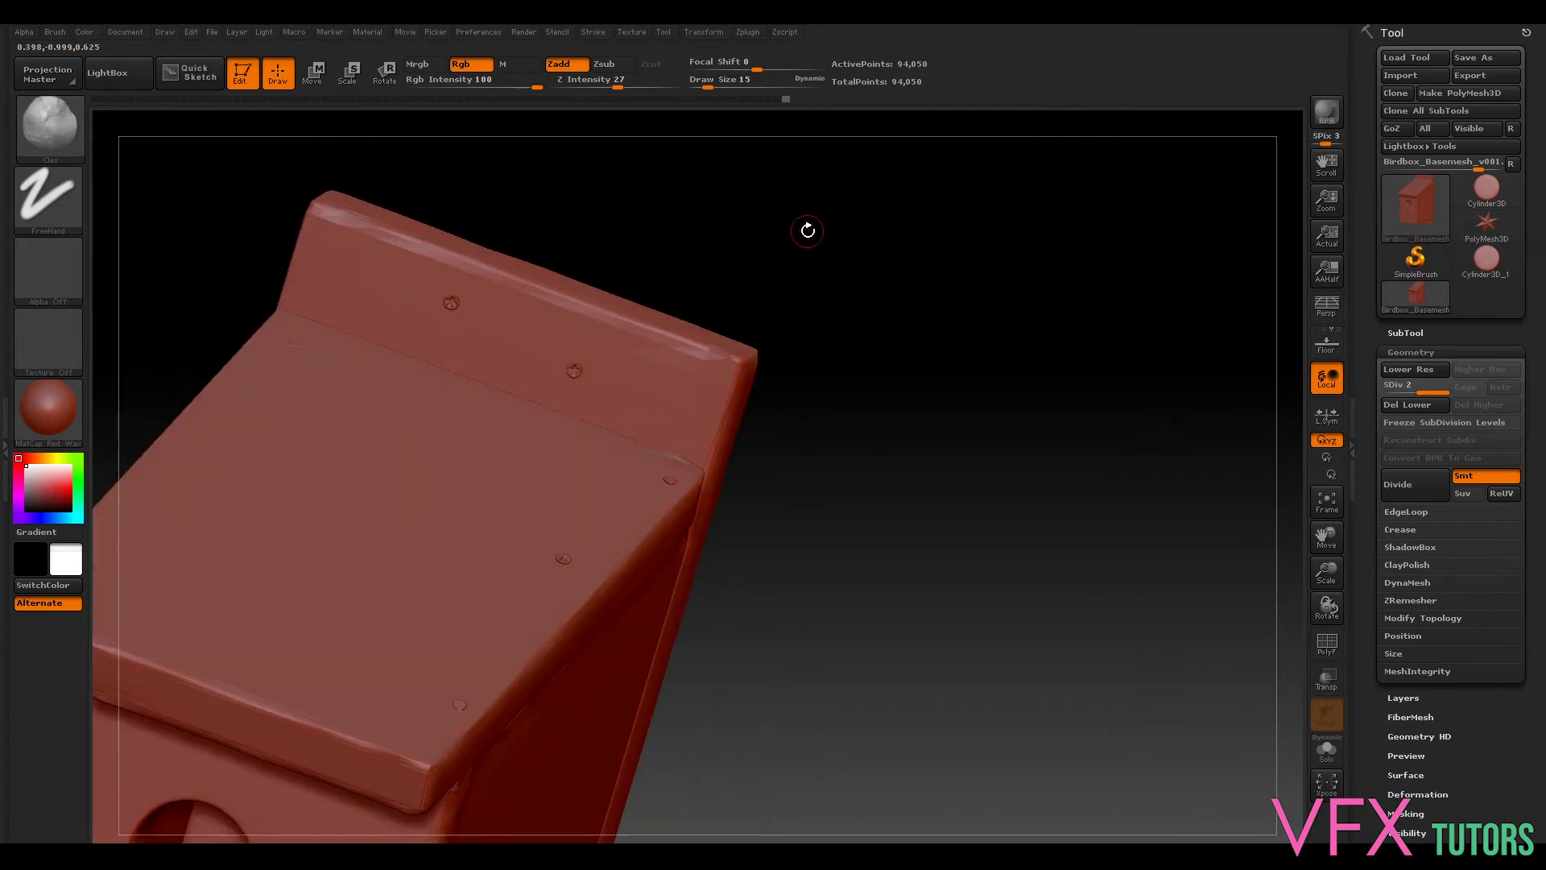
Step: Soften the back board's opposite upper corner and the long edges running down from it
mouse_move(560, 215)
left_mouse_down()
mouse_move(794, 249)
mouse_move(407, 290)
mouse_move(483, 326)
left_mouse_up()
left_click_drag(844, 288, 836, 300)
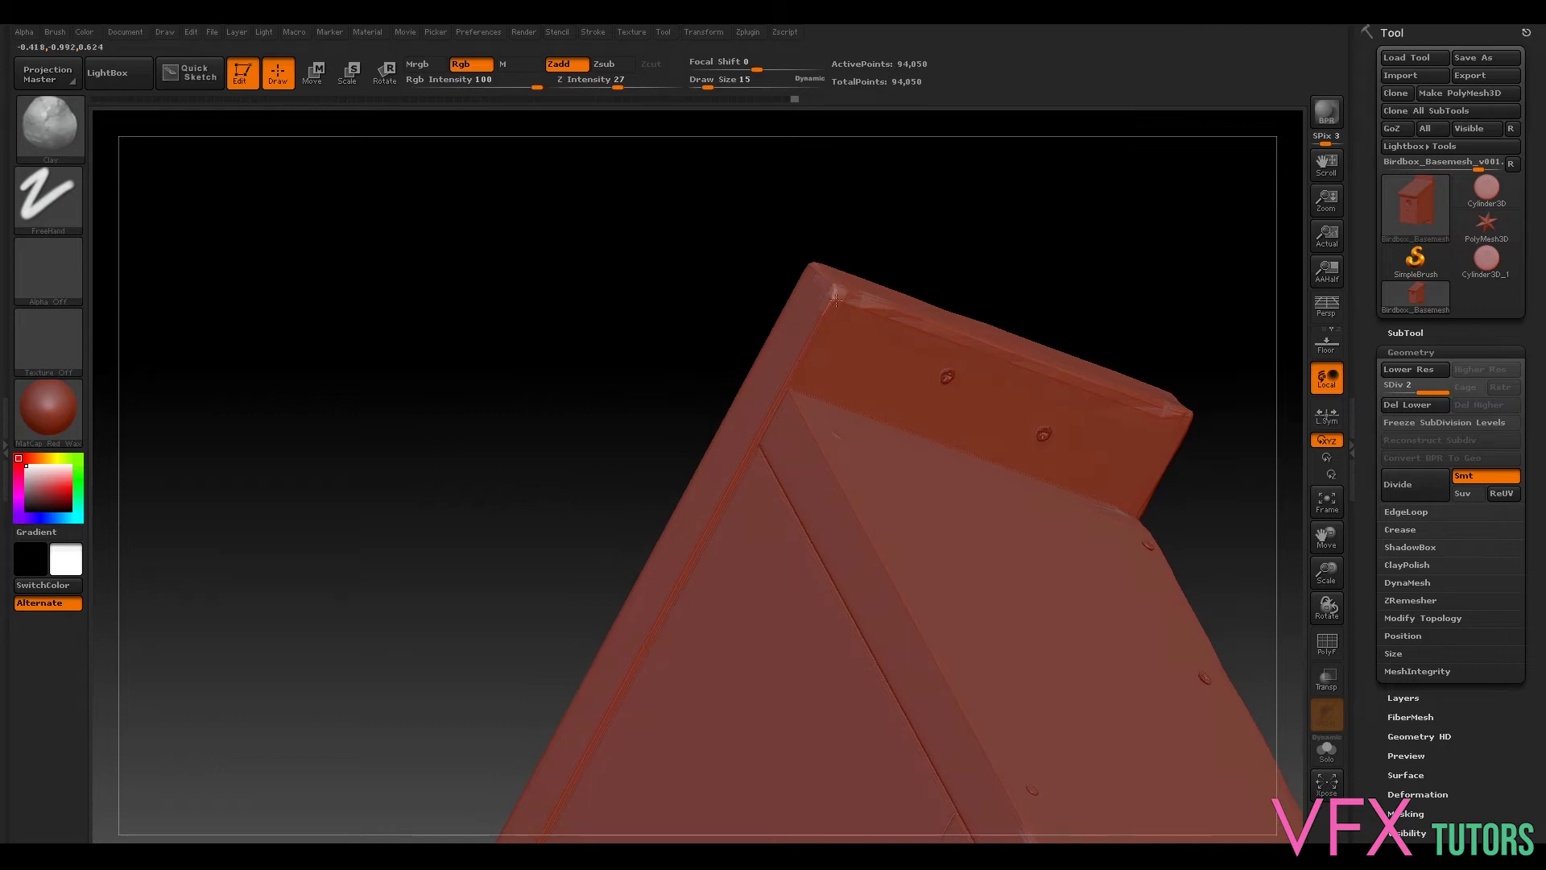
left_click_drag(802, 351, 782, 381)
left_click_drag(500, 311, 676, 408, "alt")
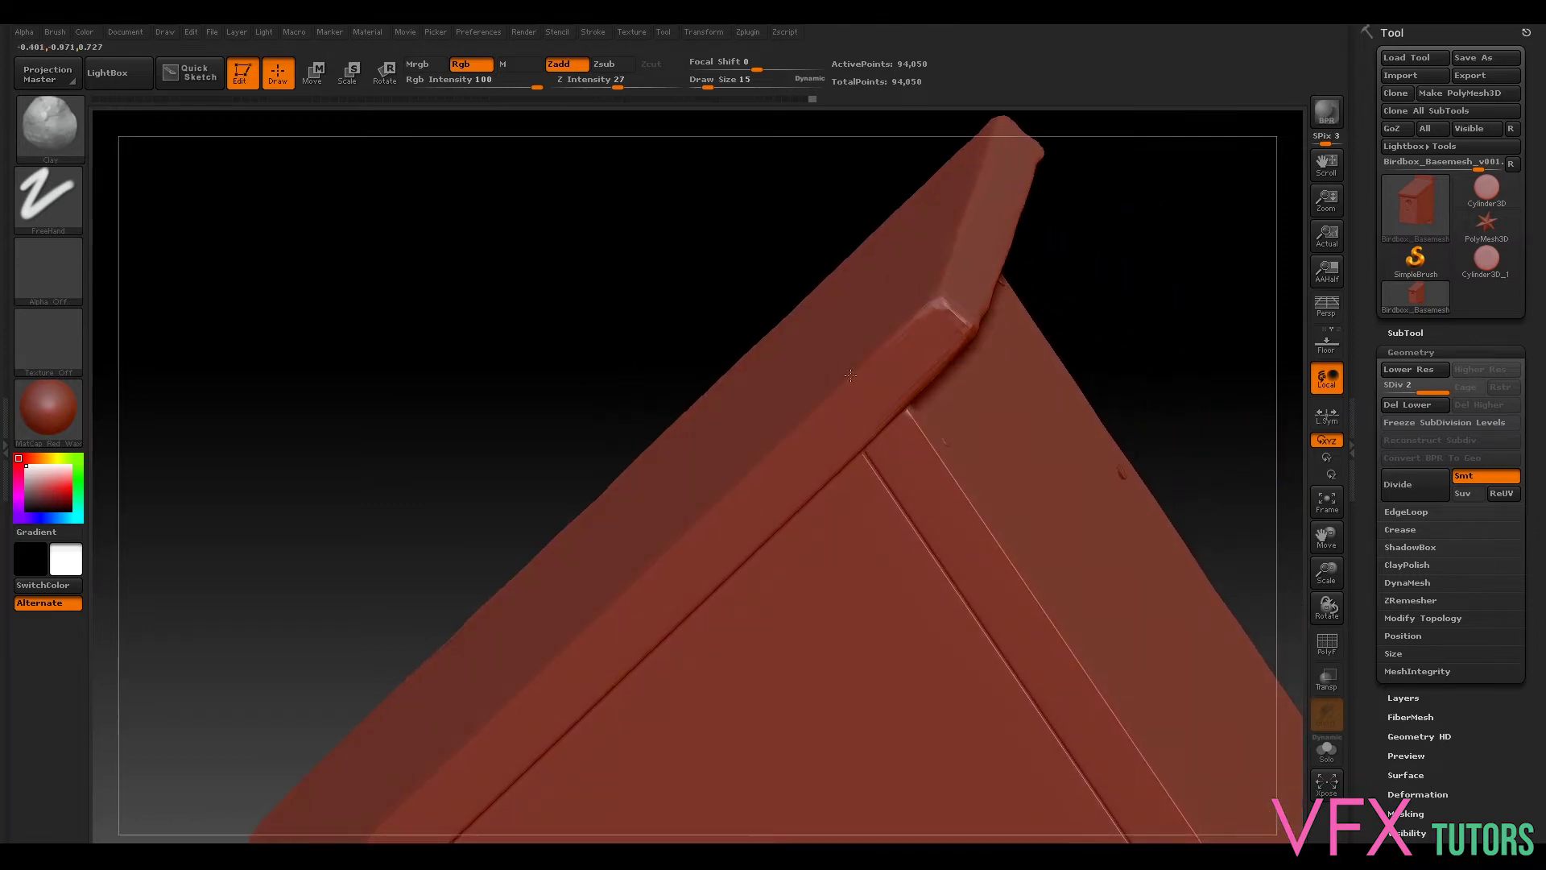
left_click_drag(806, 402, 829, 403)
mouse_move(480, 401)
left_mouse_down()
mouse_move(676, 517)
mouse_move(668, 562)
left_mouse_up()
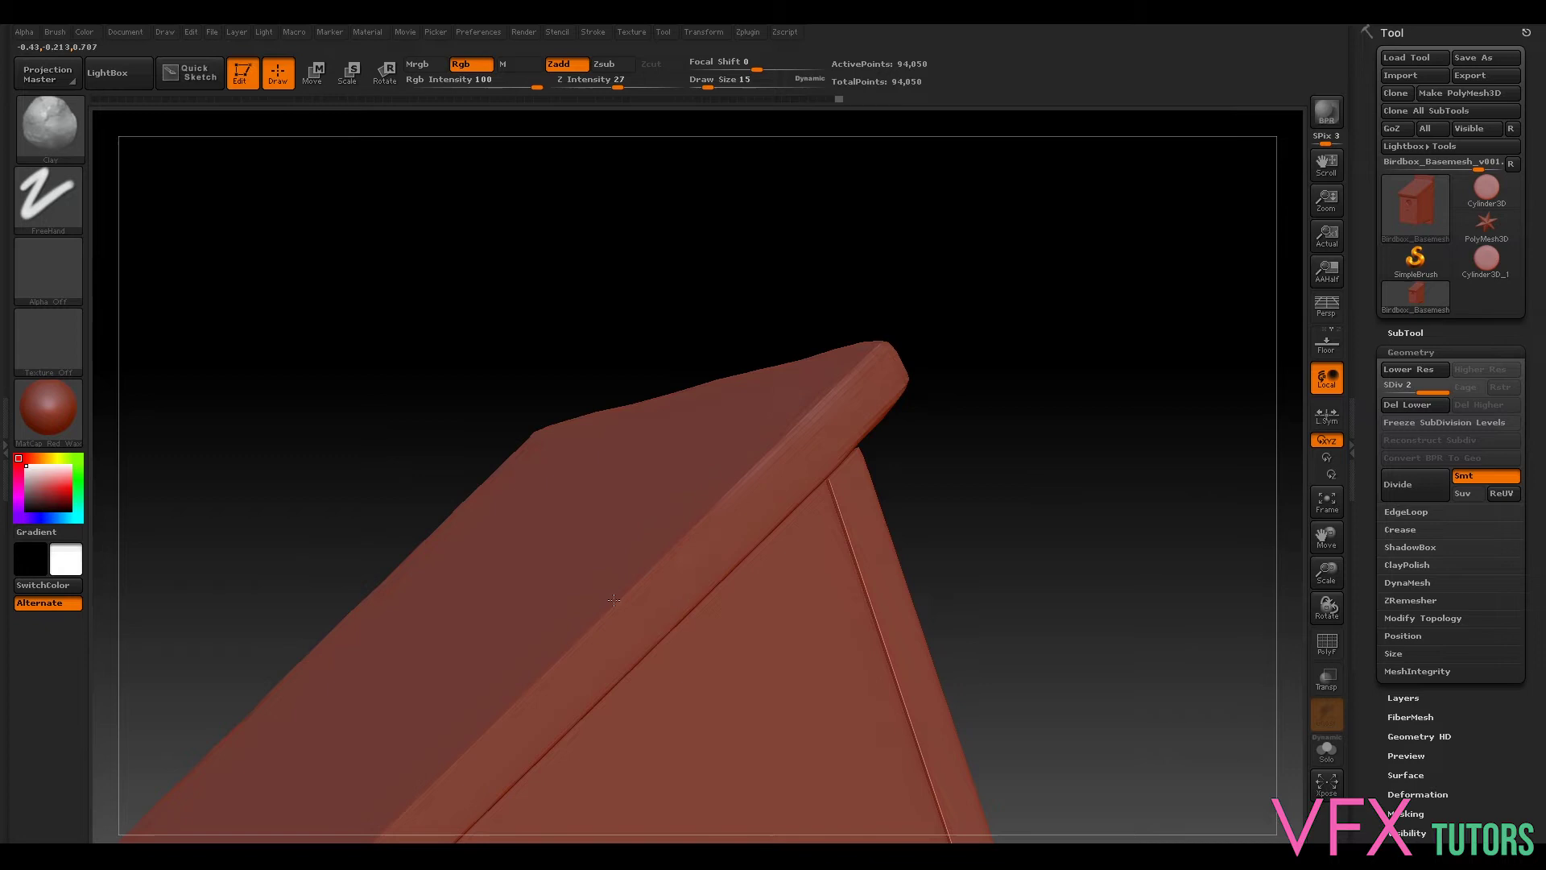
left_click_drag(1108, 545, 949, 463)
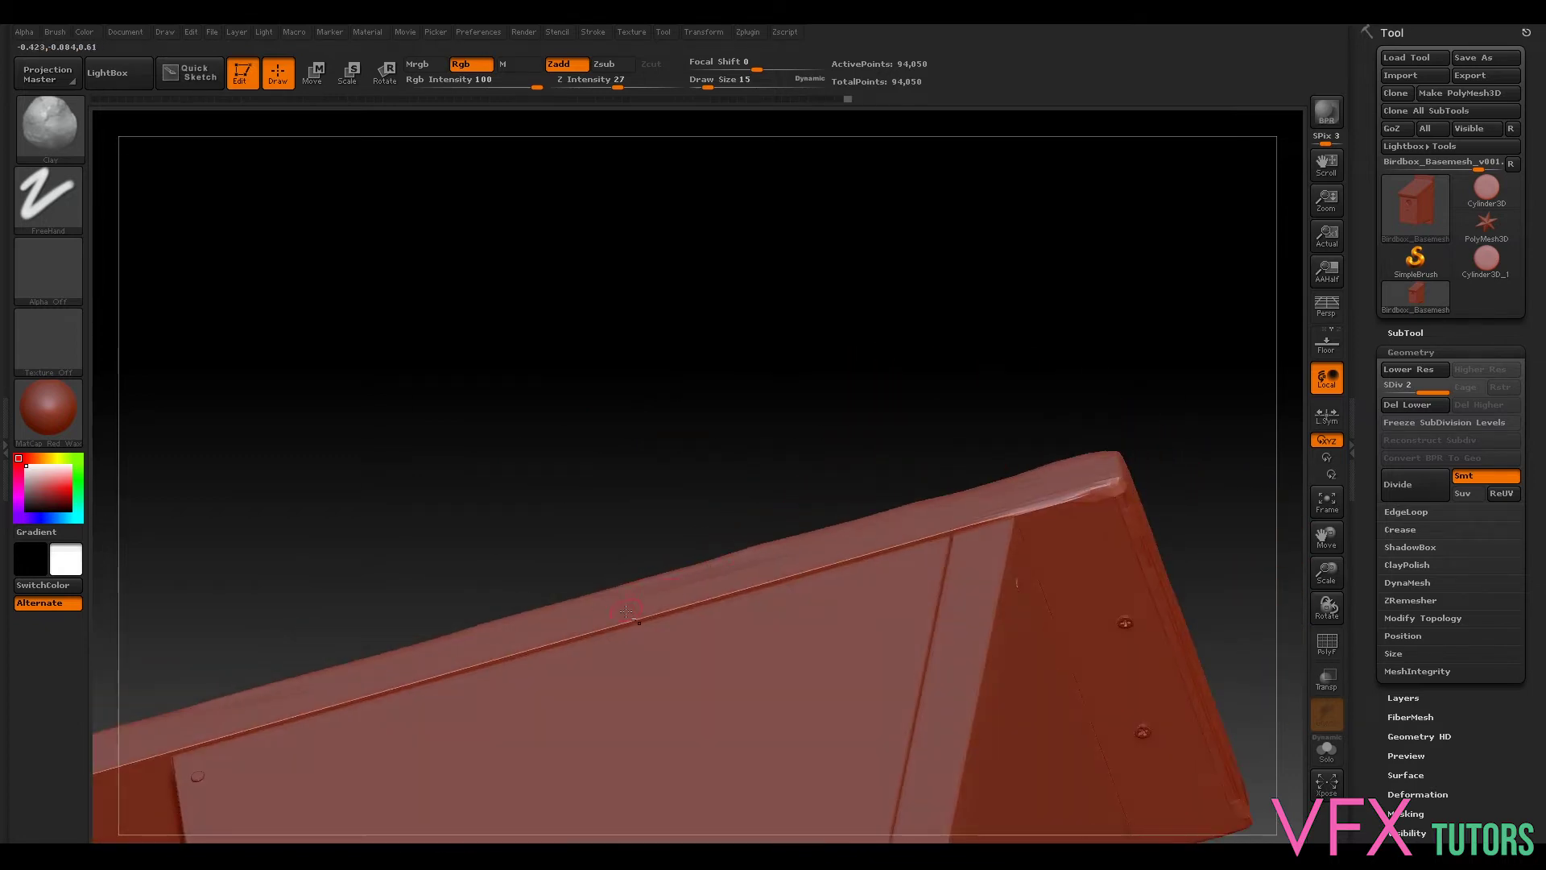
Step: Wear down the back board's long side edge and lower corner, plus the adjoining side panel's bottom edge, with Clay strokes
mouse_move(837, 566)
left_mouse_down()
mouse_move(966, 529)
mouse_move(871, 545)
left_mouse_up()
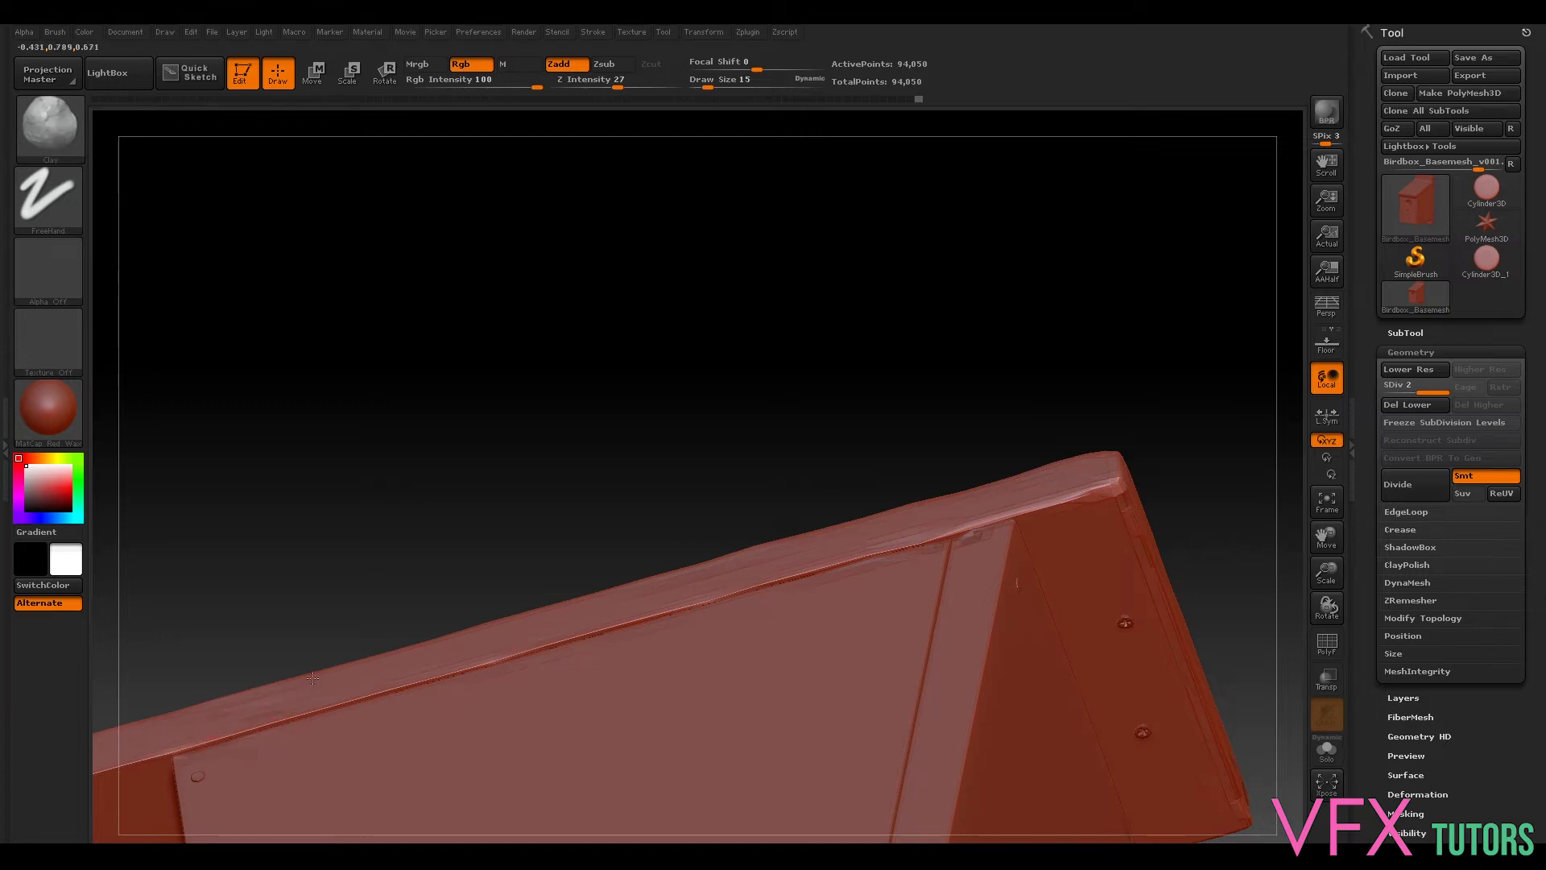
mouse_move(383, 445)
left_mouse_down()
mouse_move(473, 408)
mouse_move(464, 505)
mouse_move(653, 361)
mouse_move(869, 235)
mouse_move(466, 287)
mouse_move(636, 314)
left_mouse_up()
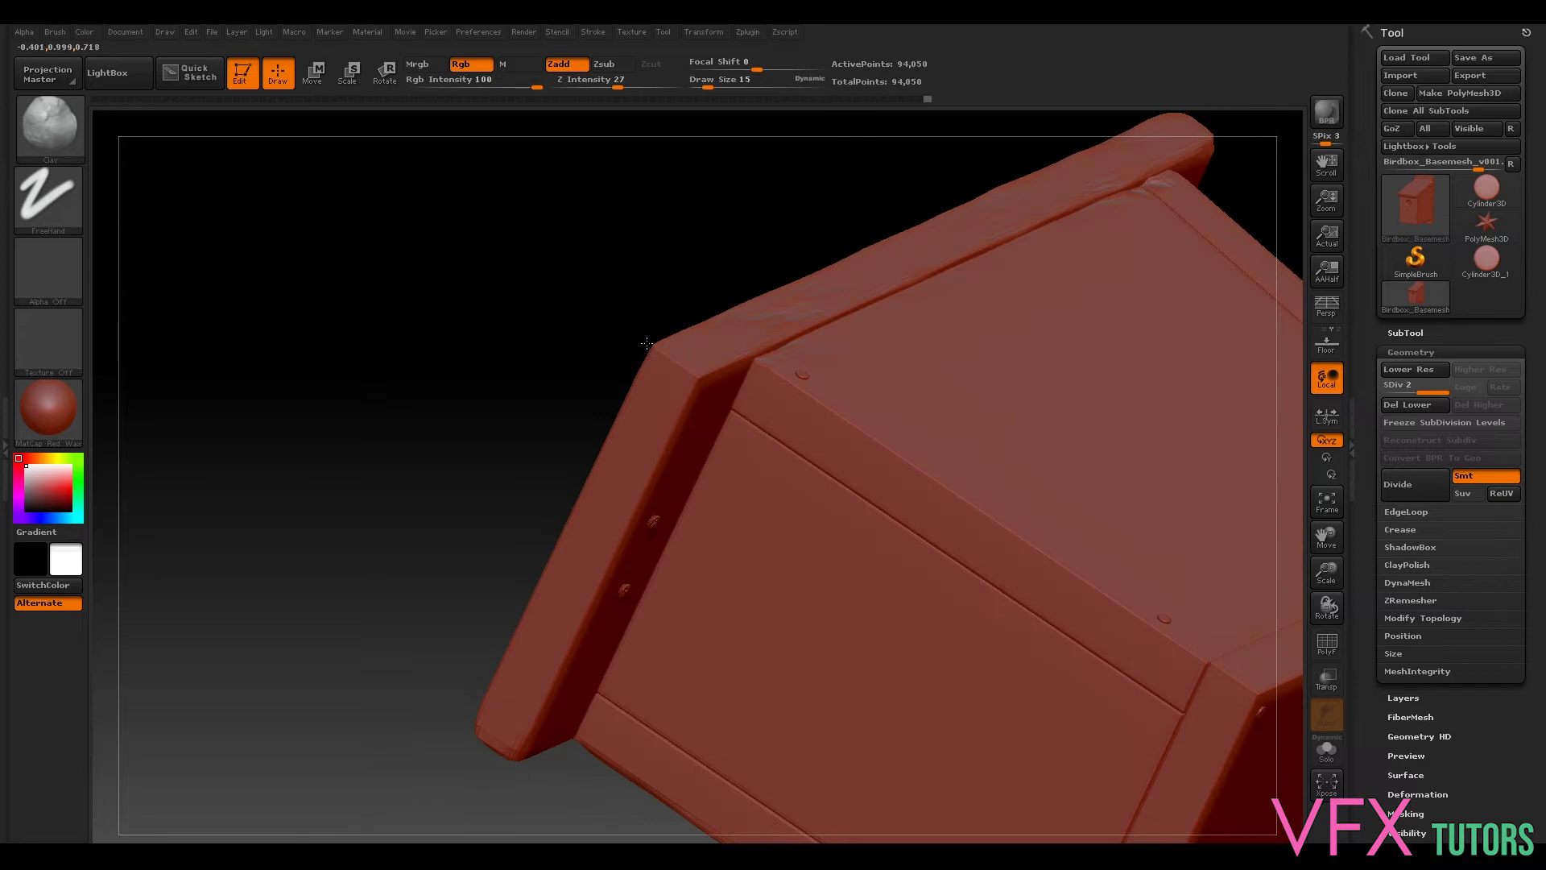
left_click_drag(699, 378, 867, 439)
mouse_move(737, 225)
left_mouse_down()
mouse_move(707, 200)
mouse_move(926, 537)
left_mouse_up()
left_click_drag(563, 515, 748, 556)
left_click_drag(850, 524, 1052, 639)
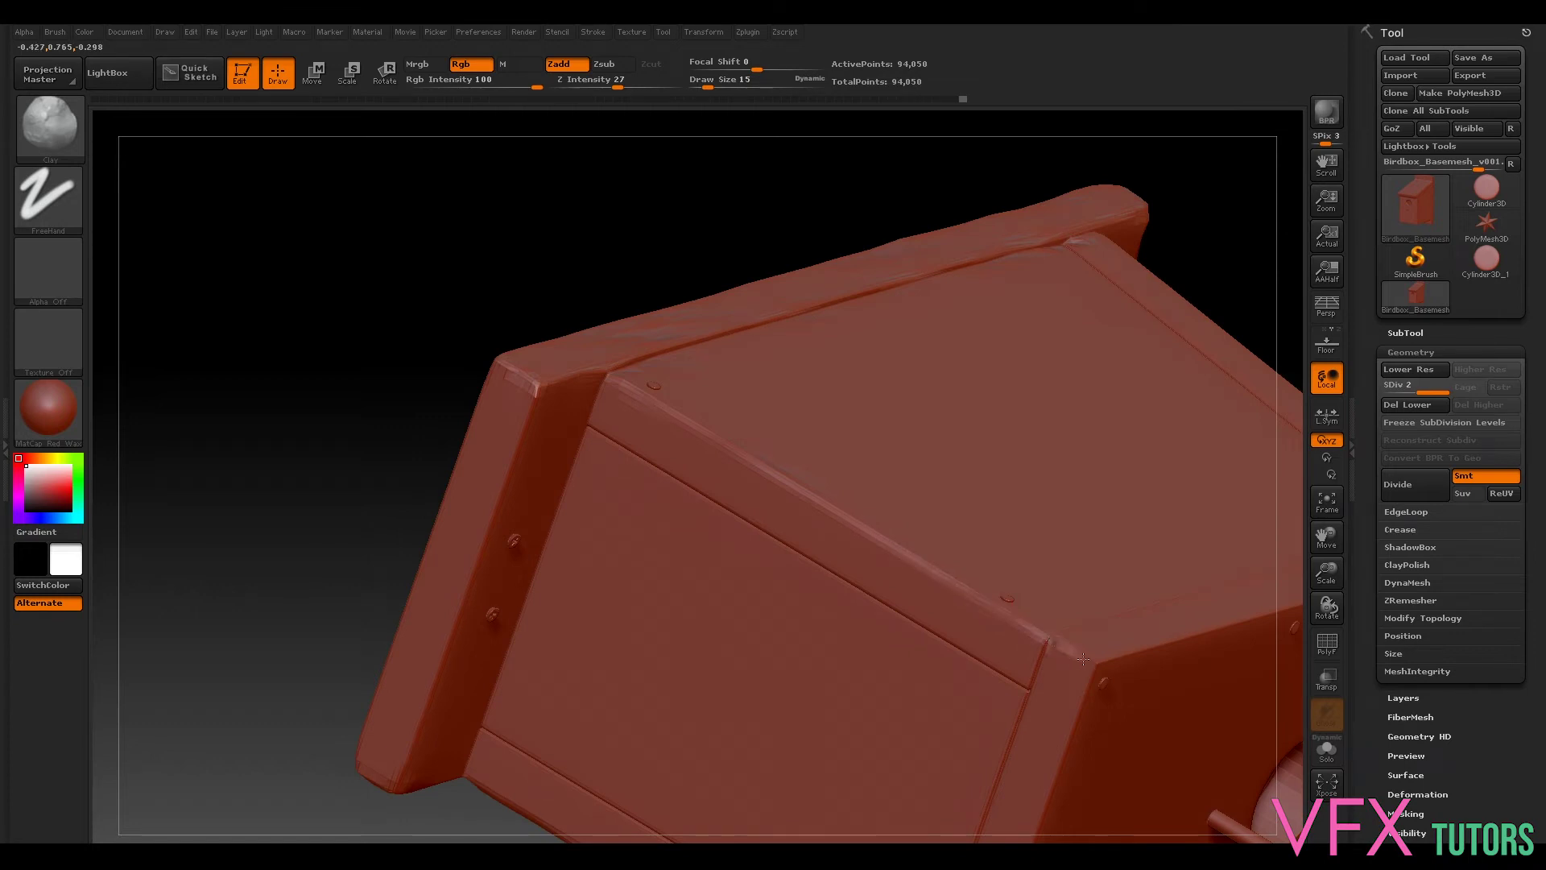
Step: Sculpt chips and soft wear along the vertical edge where the side panel meets the front panel
mouse_move(375, 406)
left_mouse_down()
mouse_move(363, 352)
mouse_move(338, 365)
mouse_move(193, 250)
left_mouse_up()
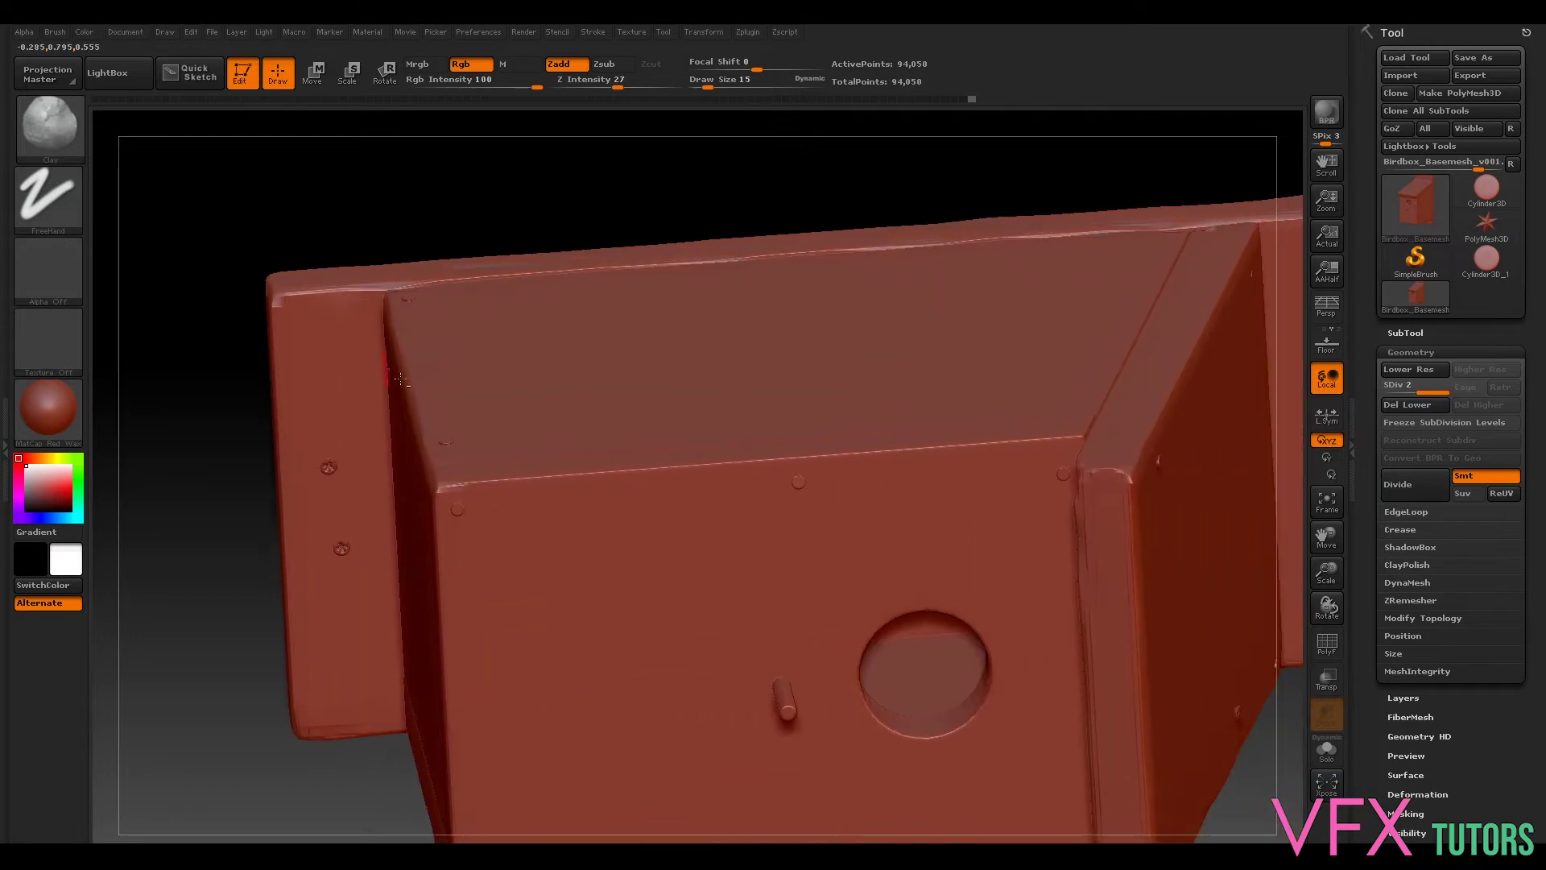
mouse_move(466, 488)
left_mouse_down()
mouse_move(670, 483)
mouse_move(985, 441)
left_mouse_up()
mouse_move(861, 211)
left_mouse_down()
mouse_move(1023, 435)
mouse_move(1061, 438)
left_mouse_up()
mouse_move(1215, 561)
left_mouse_down()
mouse_move(1176, 692)
mouse_move(1114, 529)
mouse_move(1135, 486)
left_mouse_up()
left_click_drag(1231, 756, 708, 580)
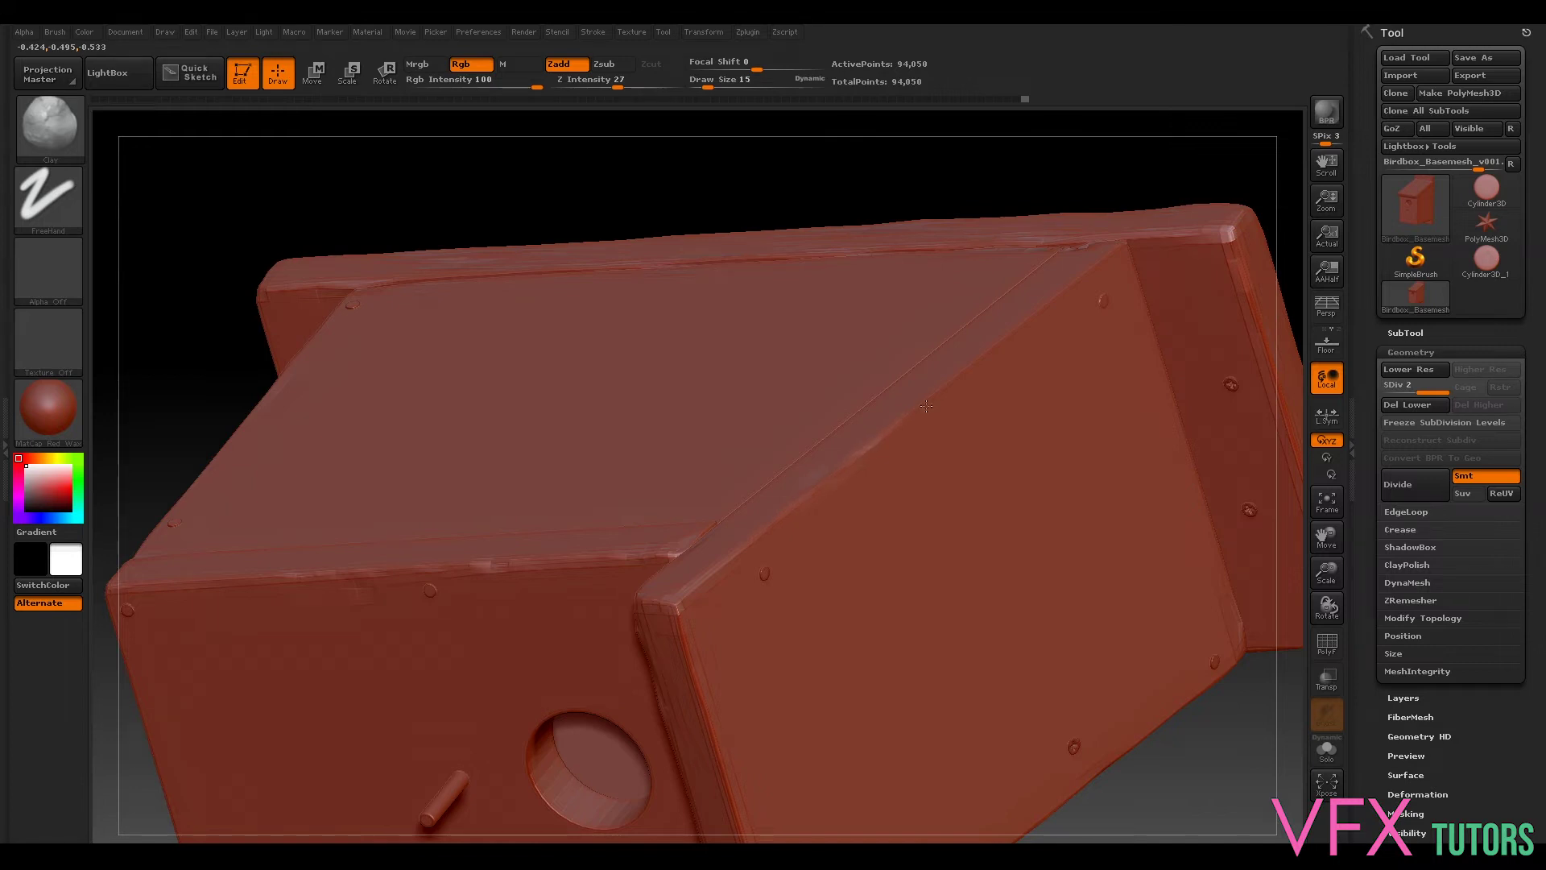
Step: Soften the roof's side edge and the seam where the roof meets the side panel
left_click_drag(1001, 343, 919, 409)
left_click_drag(753, 543, 1075, 274)
left_click_drag(1014, 186, 1068, 276)
left_click_drag(1034, 460, 1031, 548)
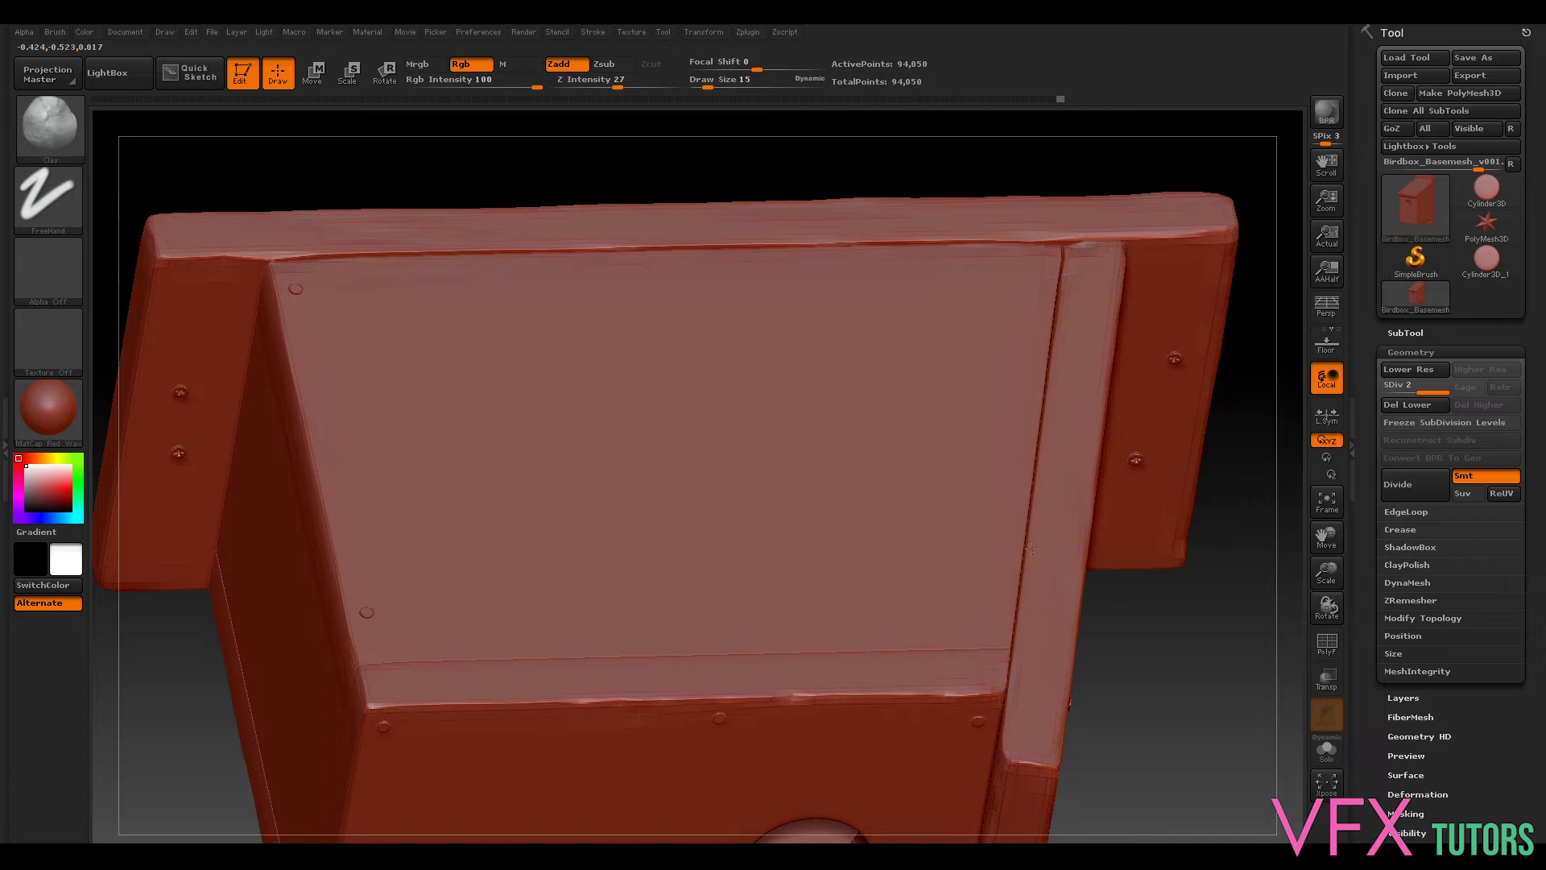
left_click_drag(1008, 671, 1056, 540)
left_click_drag(1143, 805, 1102, 538)
Step: Sculpt wear along the front panel's bottom edge and its seam with the underside
left_click_drag(452, 549, 956, 541)
left_click_drag(1062, 520, 214, 483)
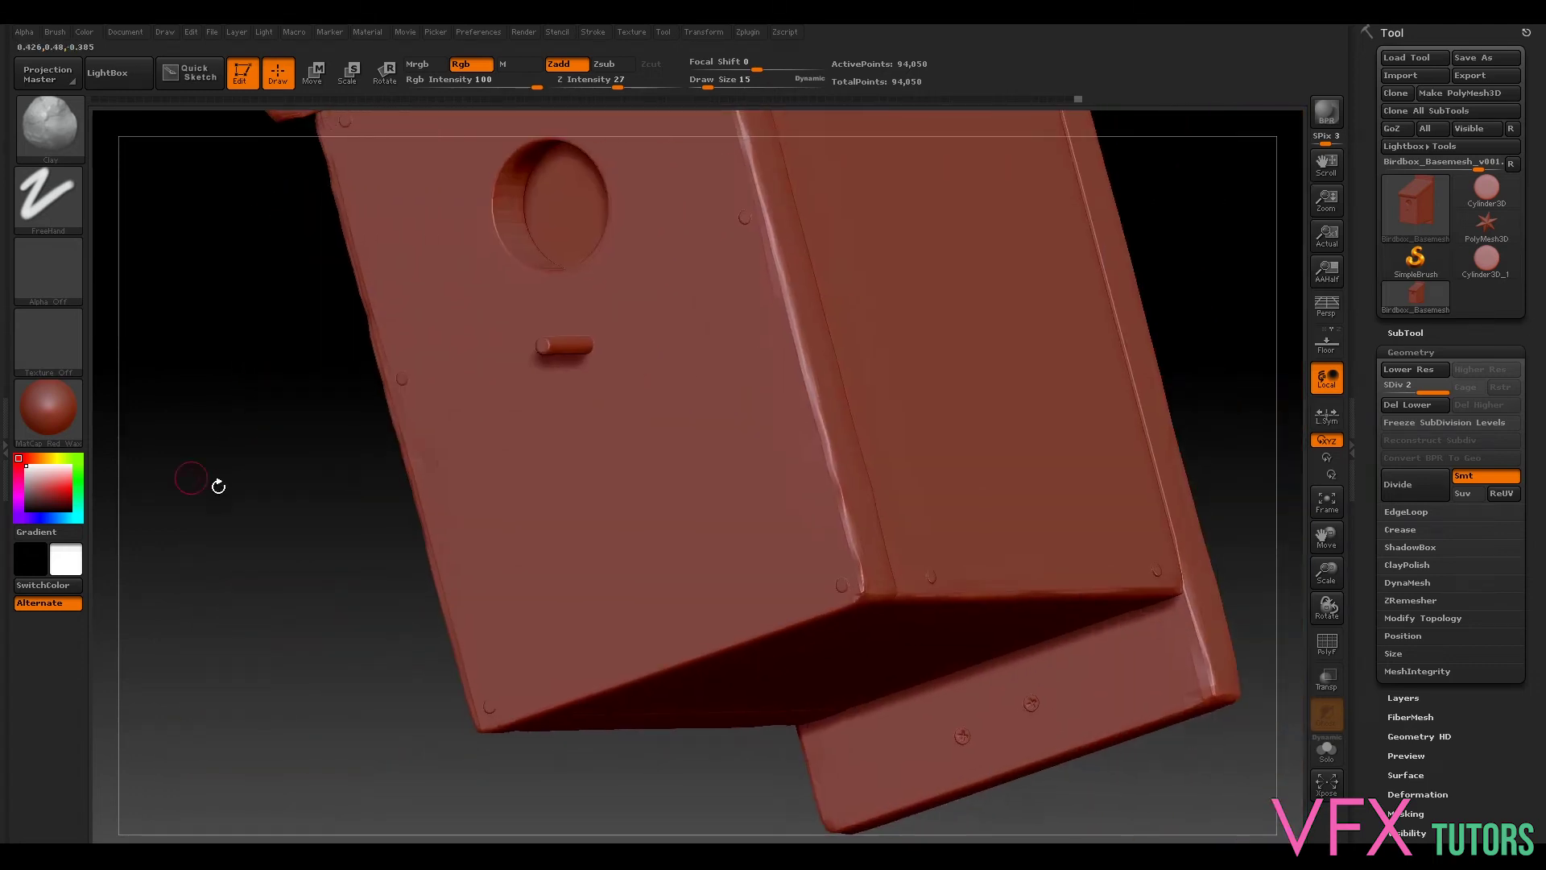
left_click_drag(1218, 428, 1207, 359)
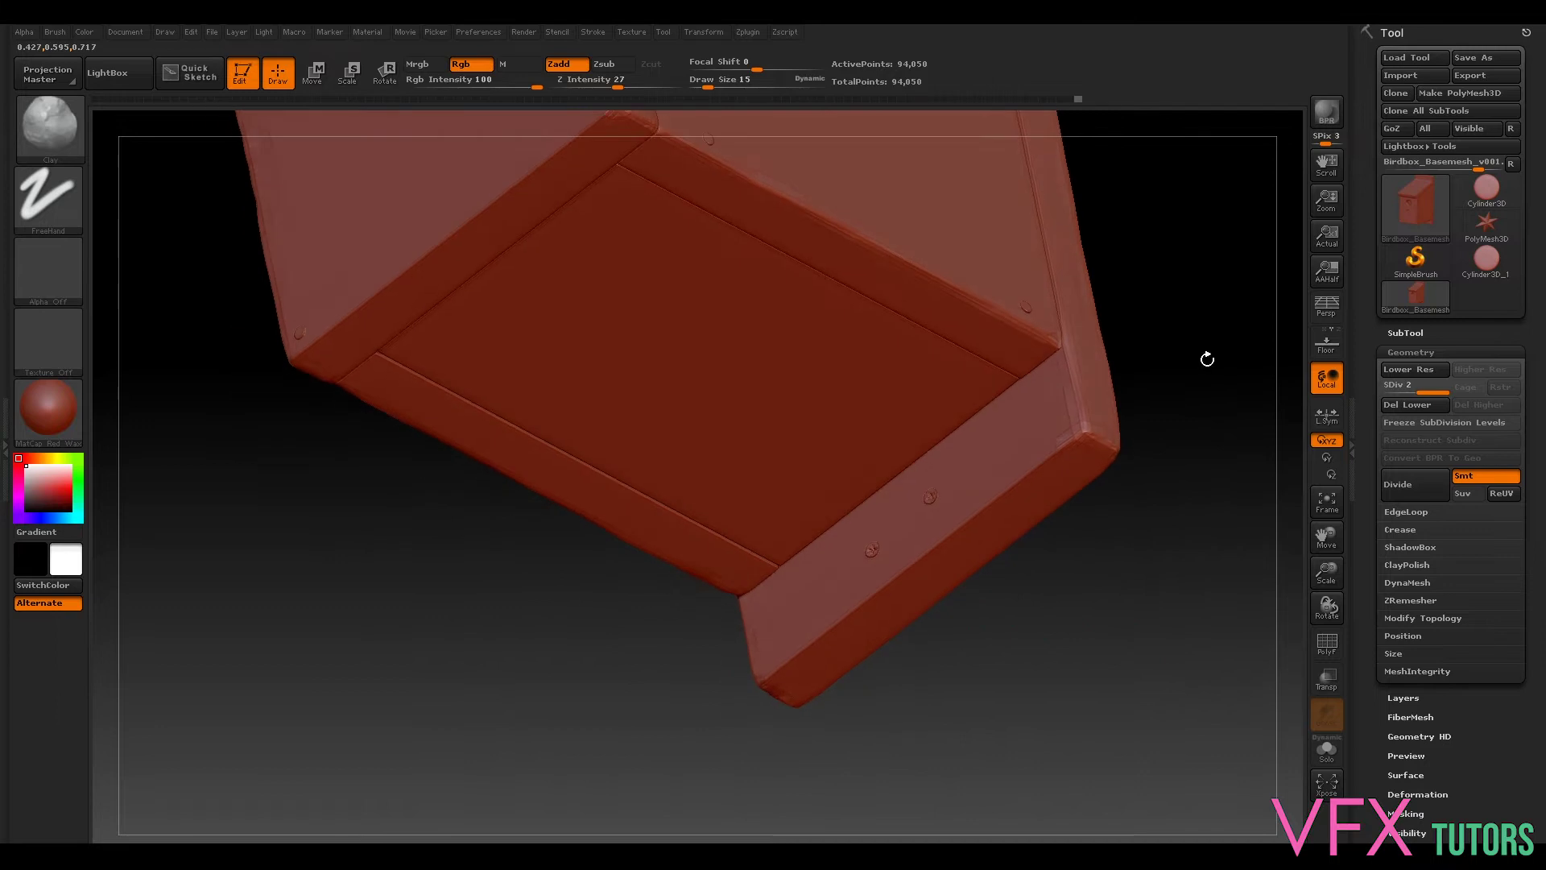
left_click_drag(273, 504, 721, 735)
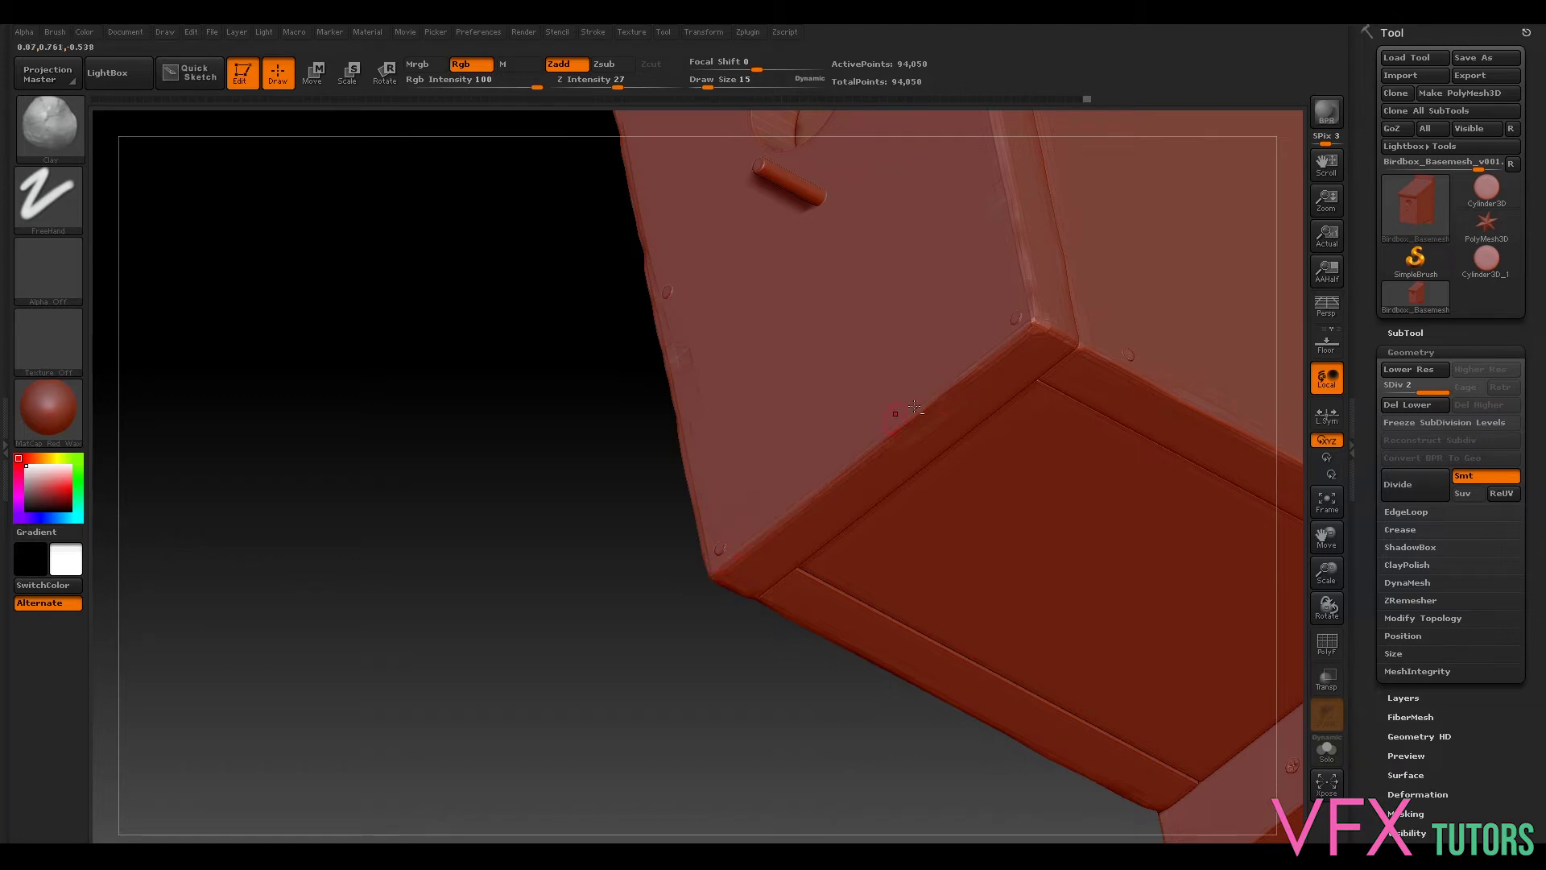
left_click_drag(766, 616, 662, 620)
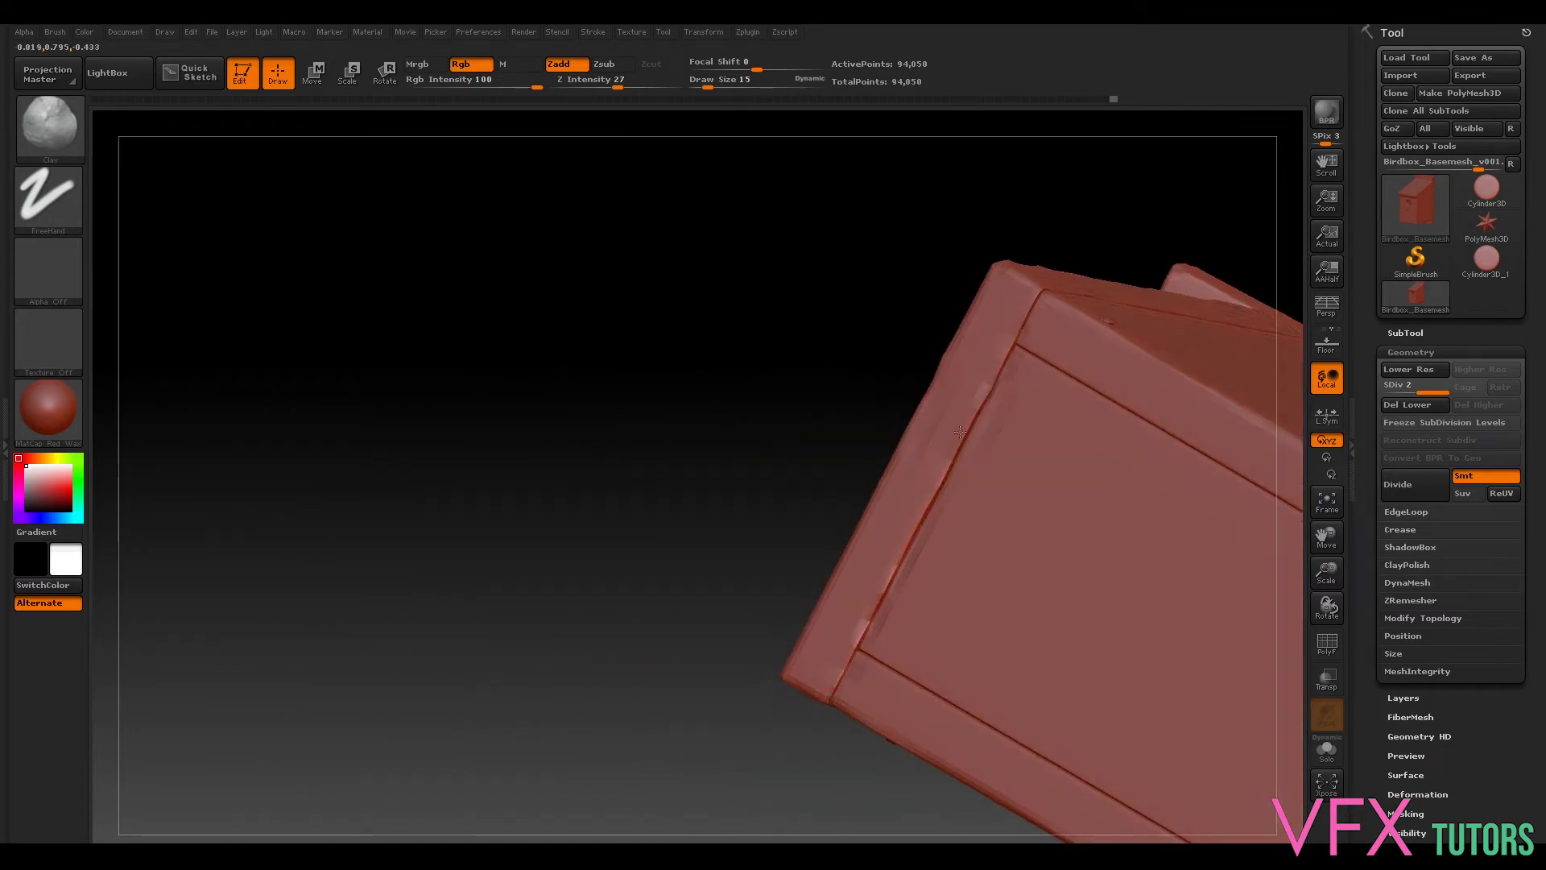
Step: Break up the seams around the inset bottom panel with Clay strokes
left_click_drag(1038, 287, 1038, 314)
left_click_drag(869, 346, 1173, 335)
left_click_drag(1173, 282, 805, 157, "alt")
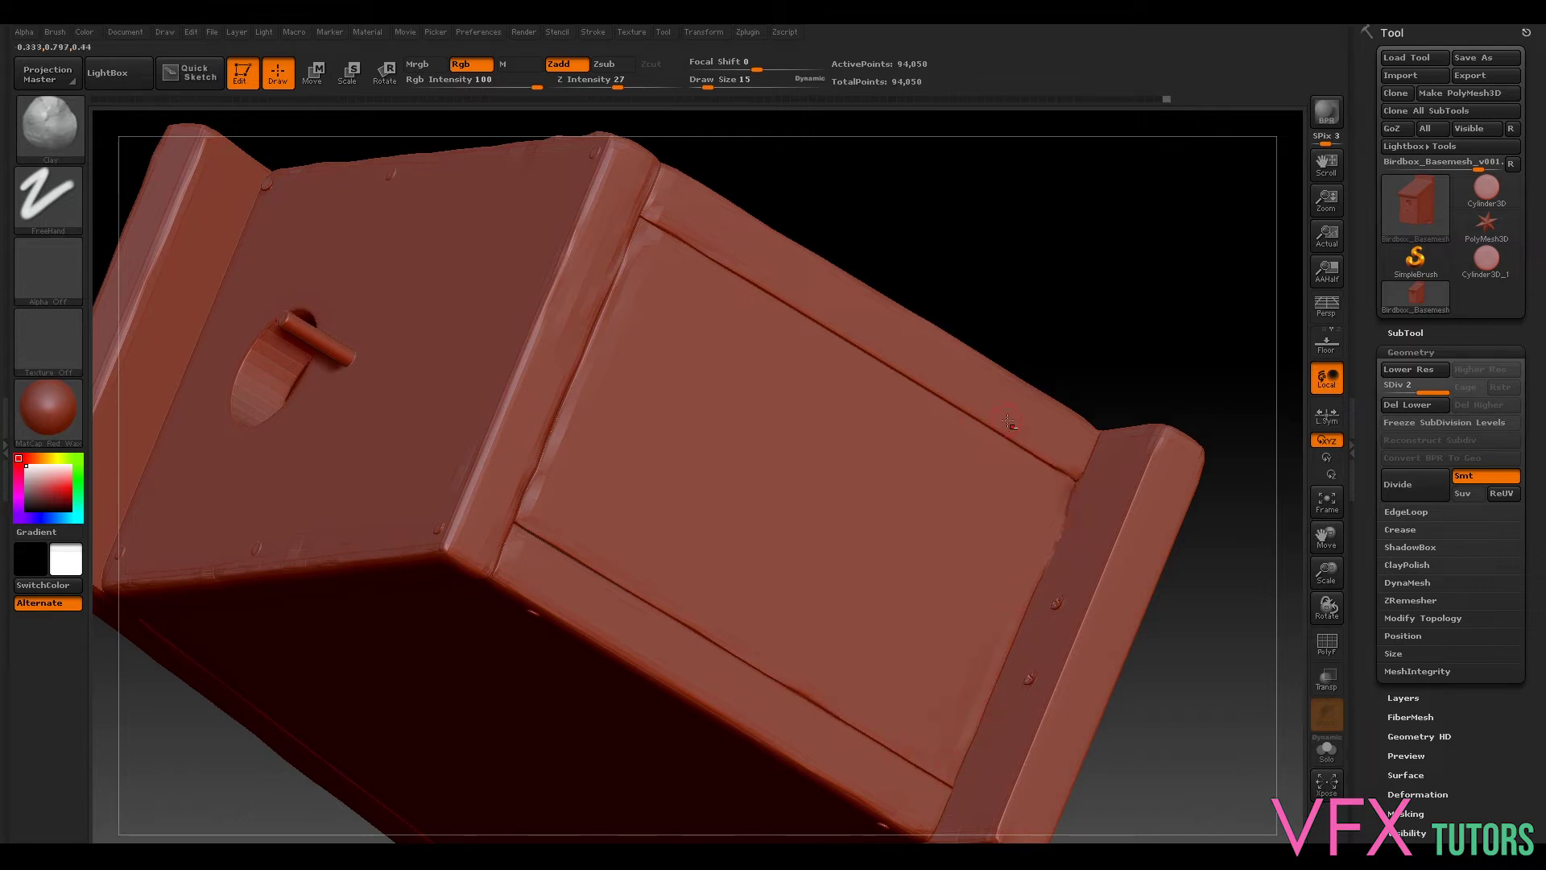
left_click_drag(1075, 203, 1056, 264)
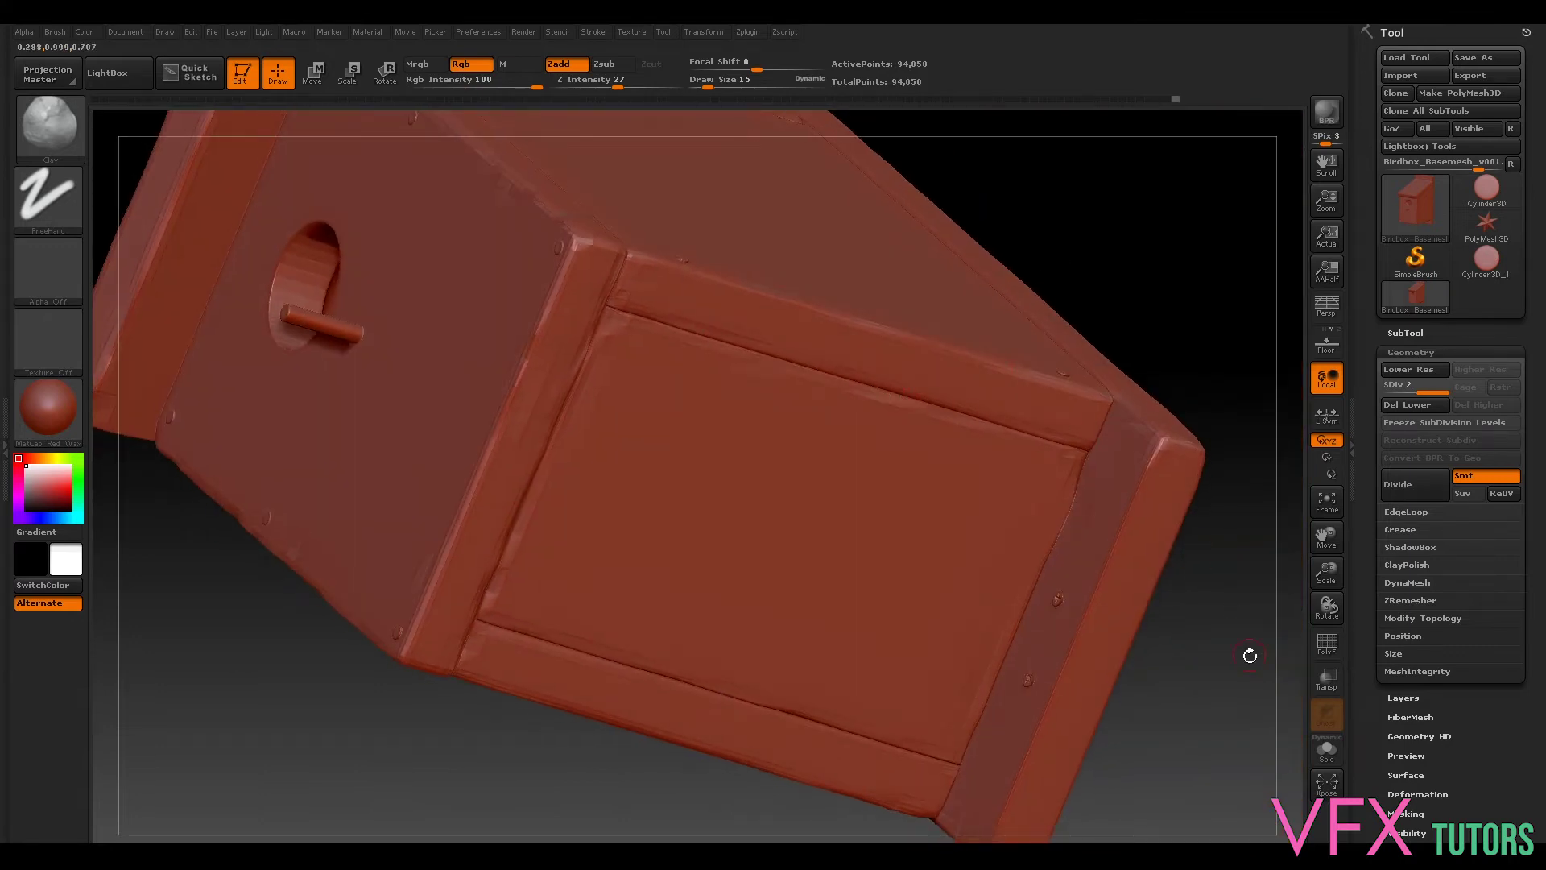
Step: Wear the side panel's bottom edge and the back board's lower corner, and smooth the strokes on the underside
left_click_drag(1272, 789, 1082, 616)
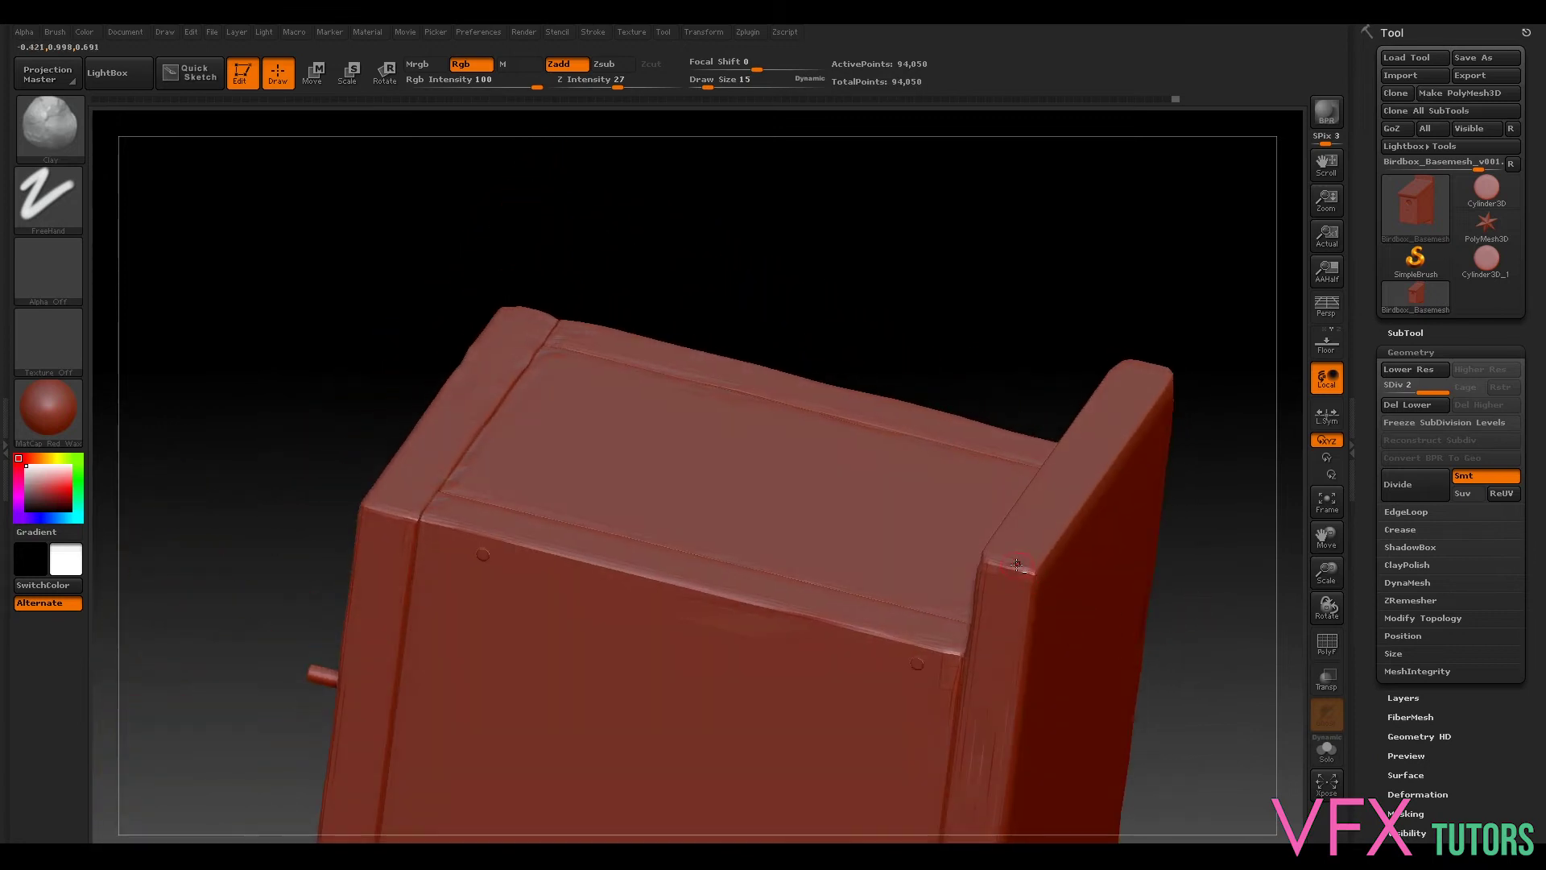
mouse_move(941, 190)
left_mouse_down()
mouse_move(988, 285)
mouse_move(1055, 217)
mouse_move(1041, 261)
left_mouse_up()
key("shift")
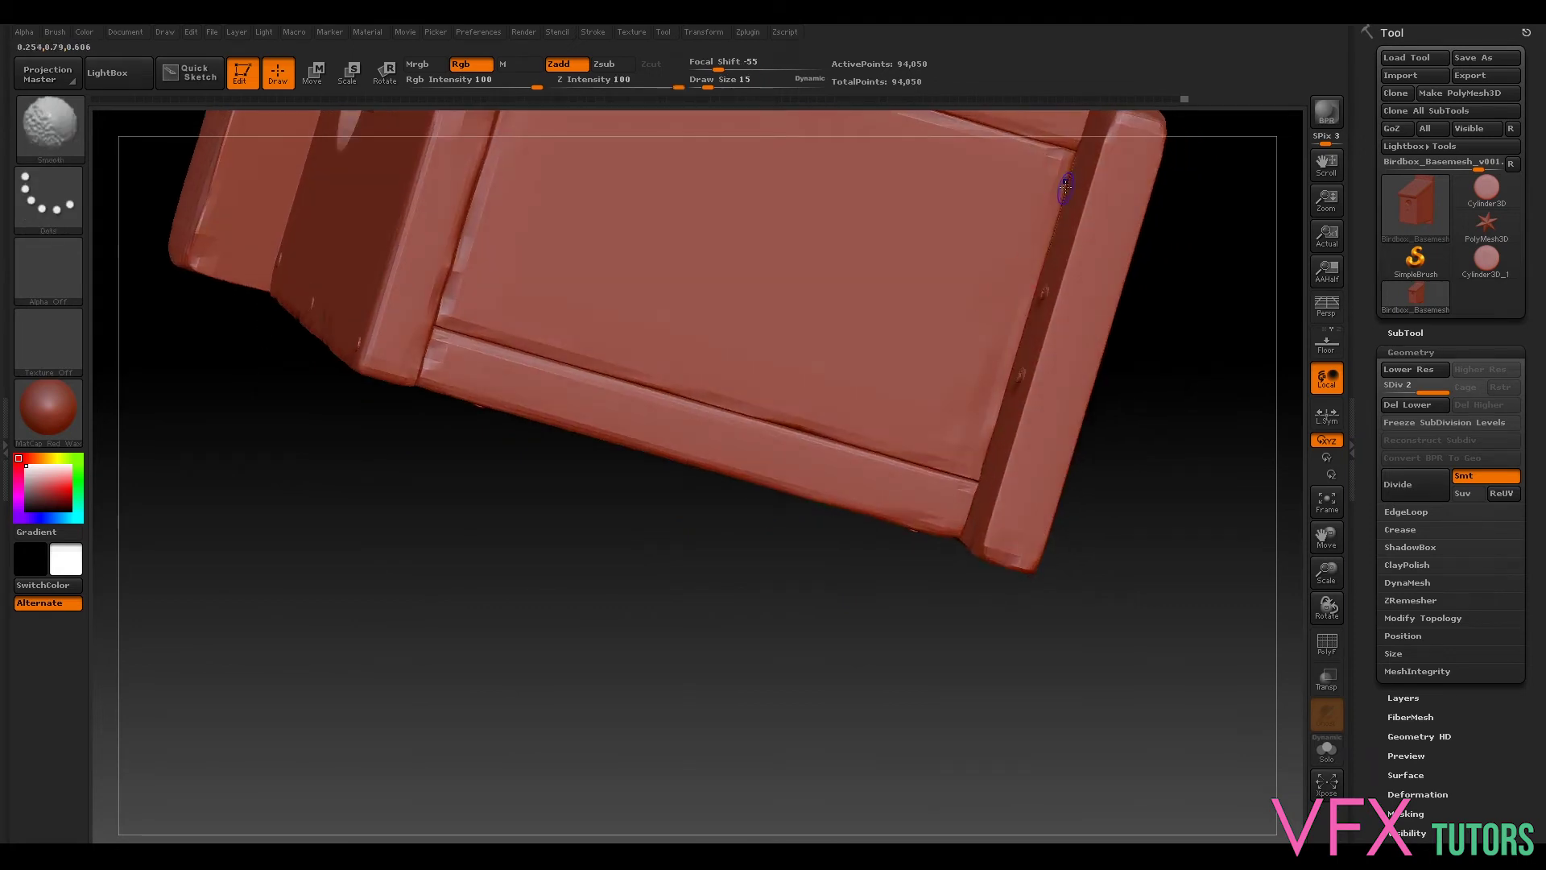
Step: Sculpt wear down the seam between the side panel and the back board to the lower inner corner
mouse_move(607, 601)
left_mouse_down()
mouse_move(605, 451)
mouse_move(815, 561)
left_mouse_up()
mouse_move(1189, 692)
left_mouse_down()
mouse_move(1175, 712)
mouse_move(1144, 533)
mouse_move(1099, 564)
mouse_move(1040, 553)
mouse_move(1036, 715)
left_mouse_up()
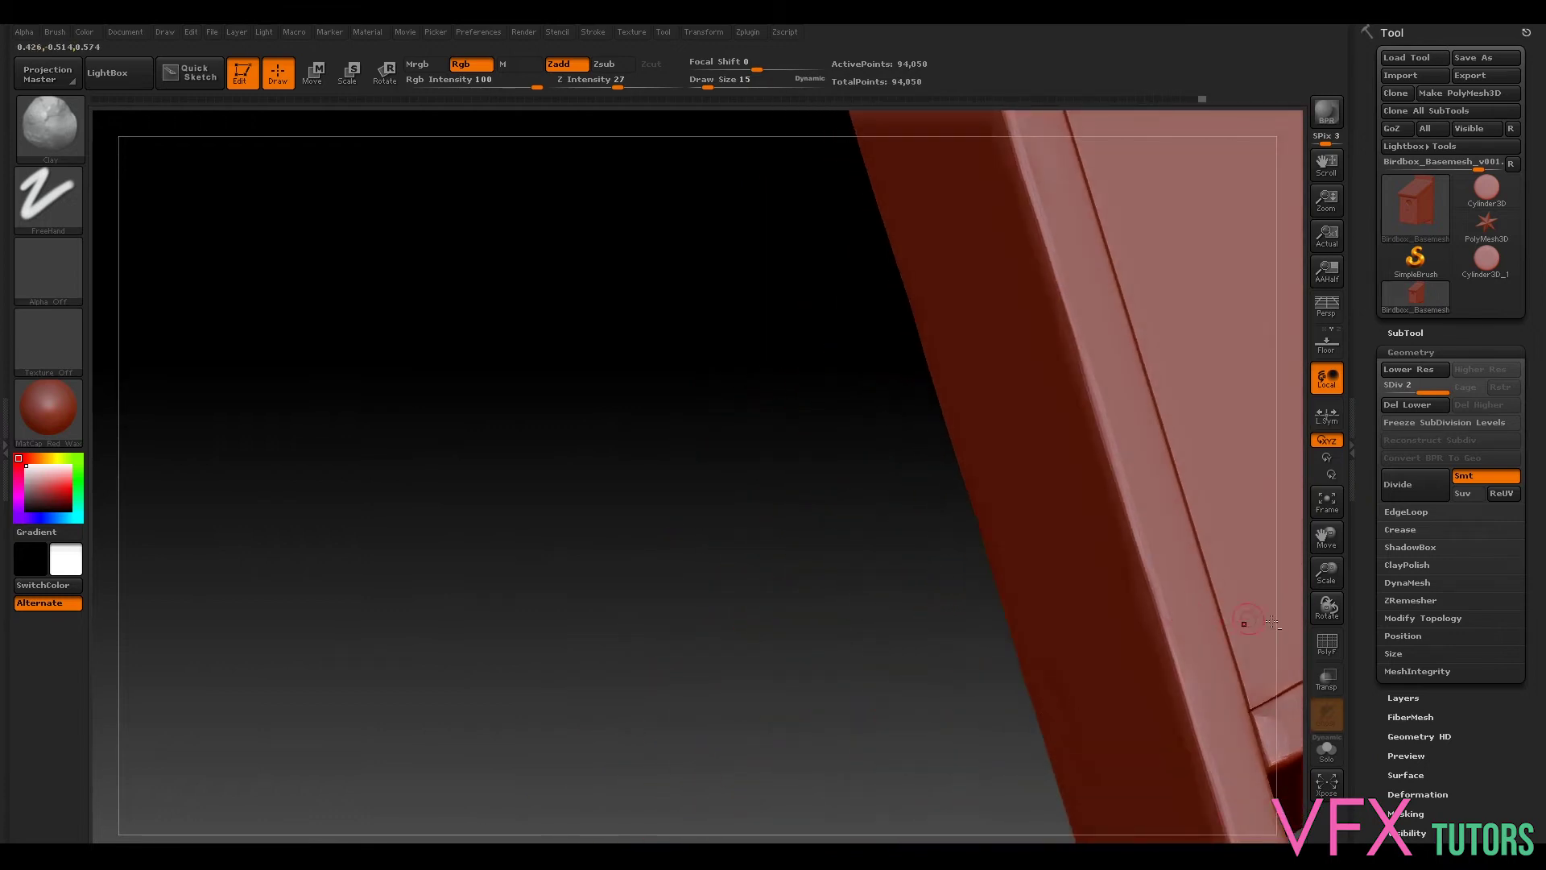
left_click_drag(1142, 364, 1119, 286)
left_click_drag(740, 440, 727, 674)
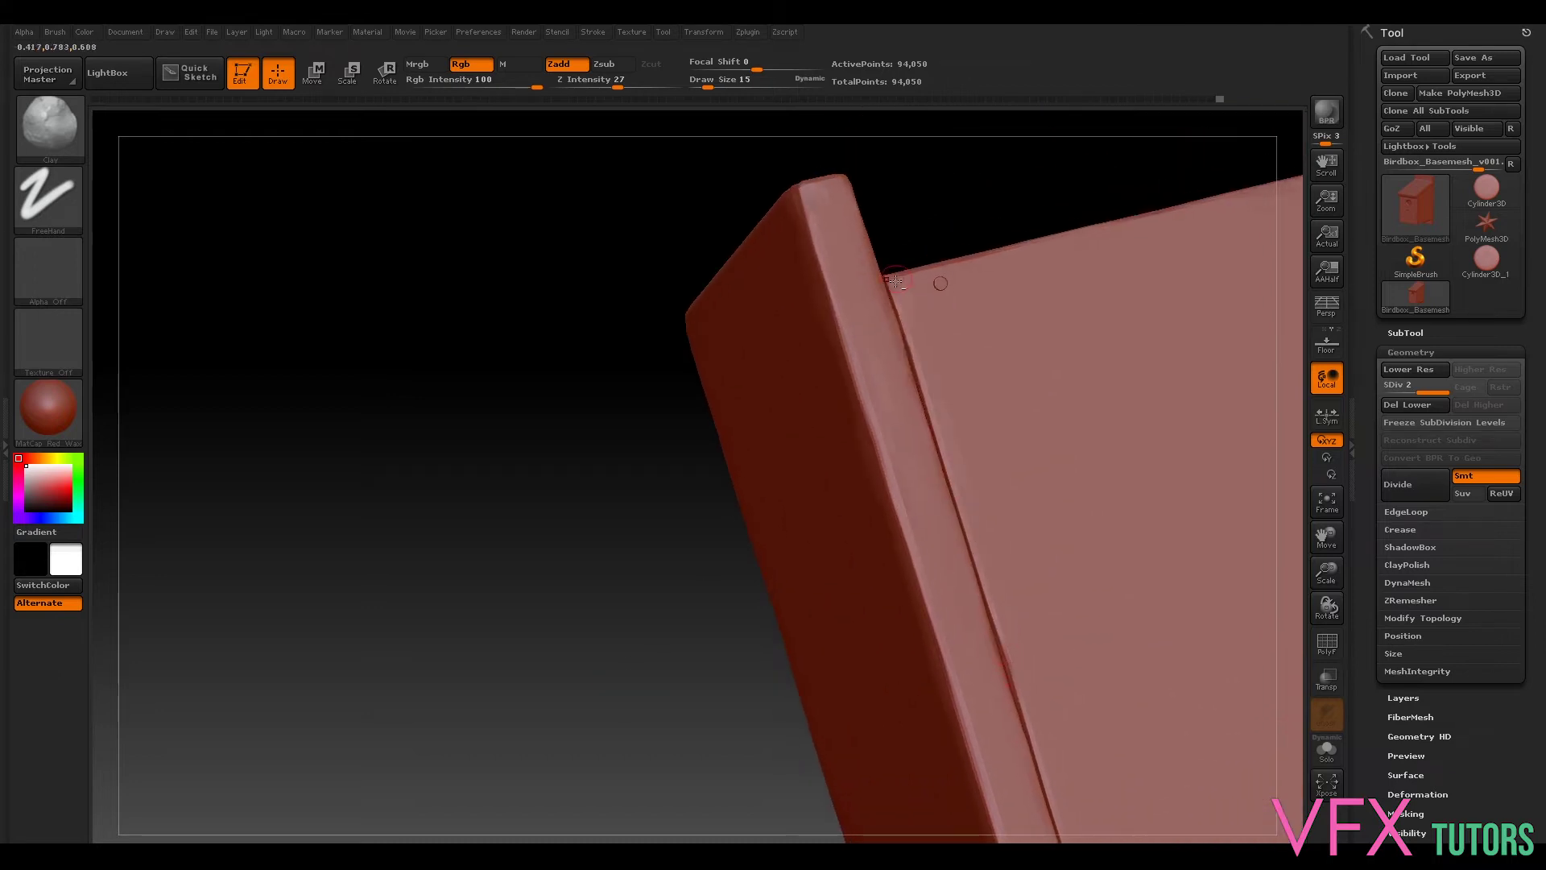
Step: Roughen the rear edge and both corners at the back board's lower end
left_click_drag(696, 375, 588, 492)
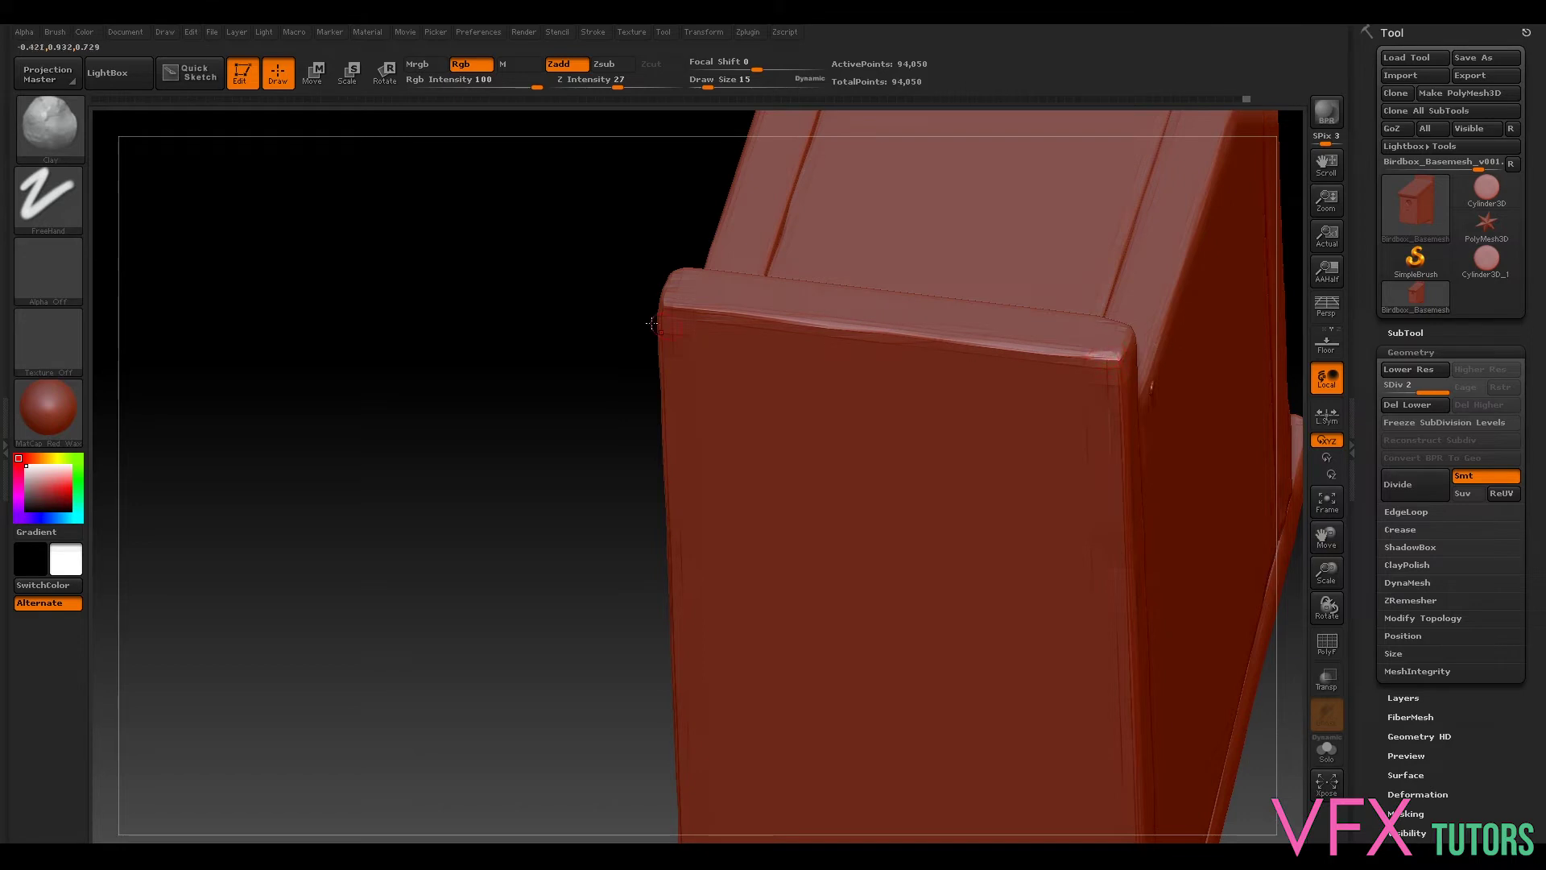
mouse_move(1084, 352)
left_mouse_down()
mouse_move(1080, 658)
mouse_move(896, 569)
mouse_move(1070, 492)
mouse_move(1160, 497)
mouse_move(1138, 259)
mouse_move(1175, 125)
mouse_move(1131, 177)
left_mouse_up()
left_click_drag(1161, 647, 1003, 173)
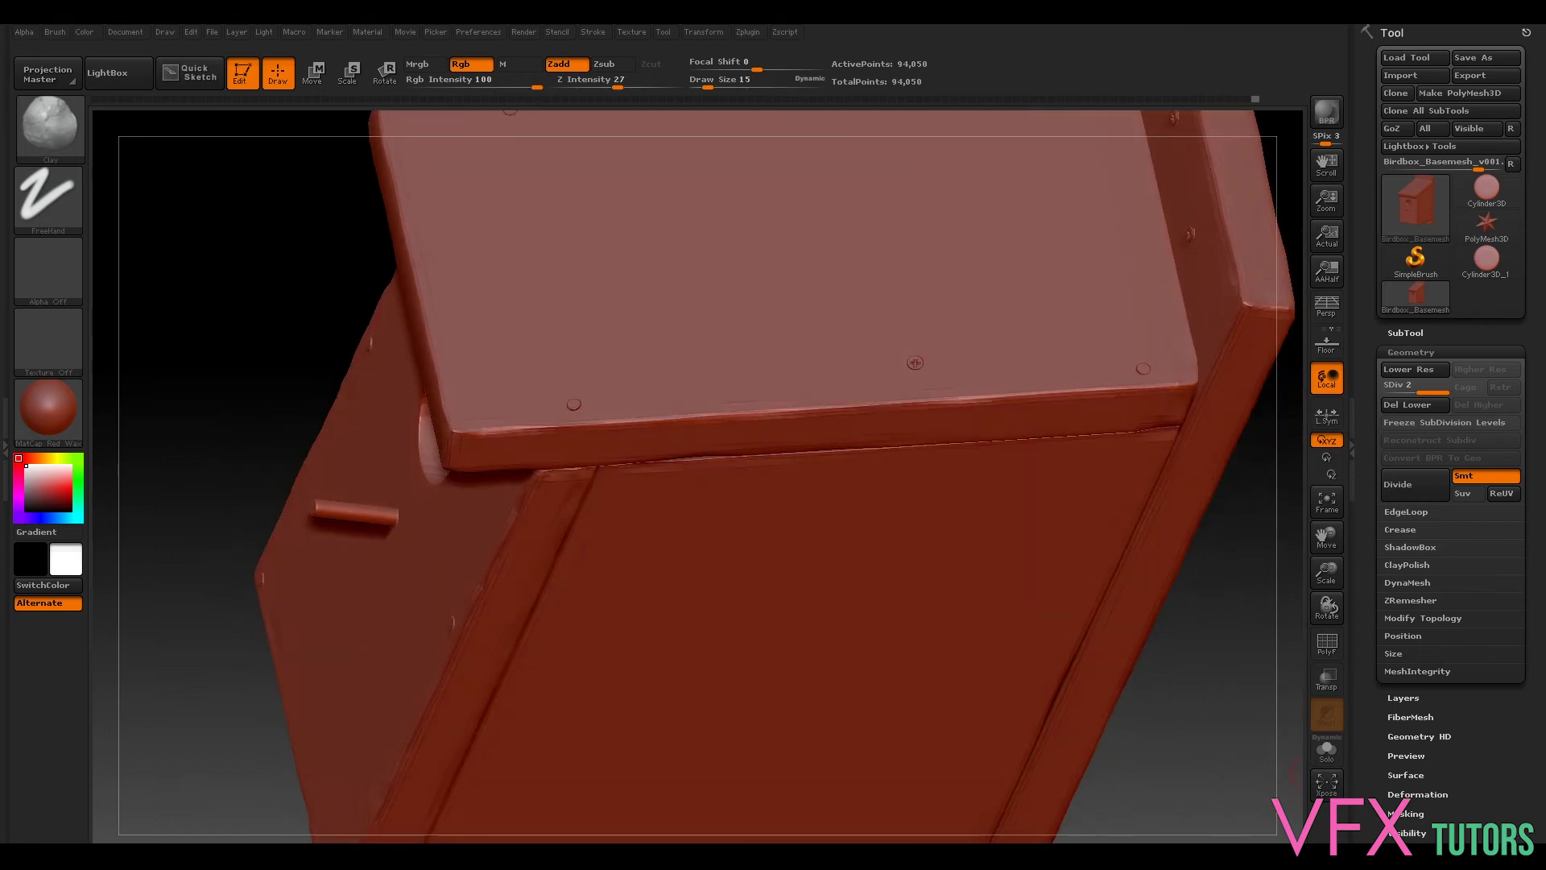
Step: Add wear where the bottom panel meets the back board and along the inner edge of the side panel
left_click_drag(1183, 745, 590, 476)
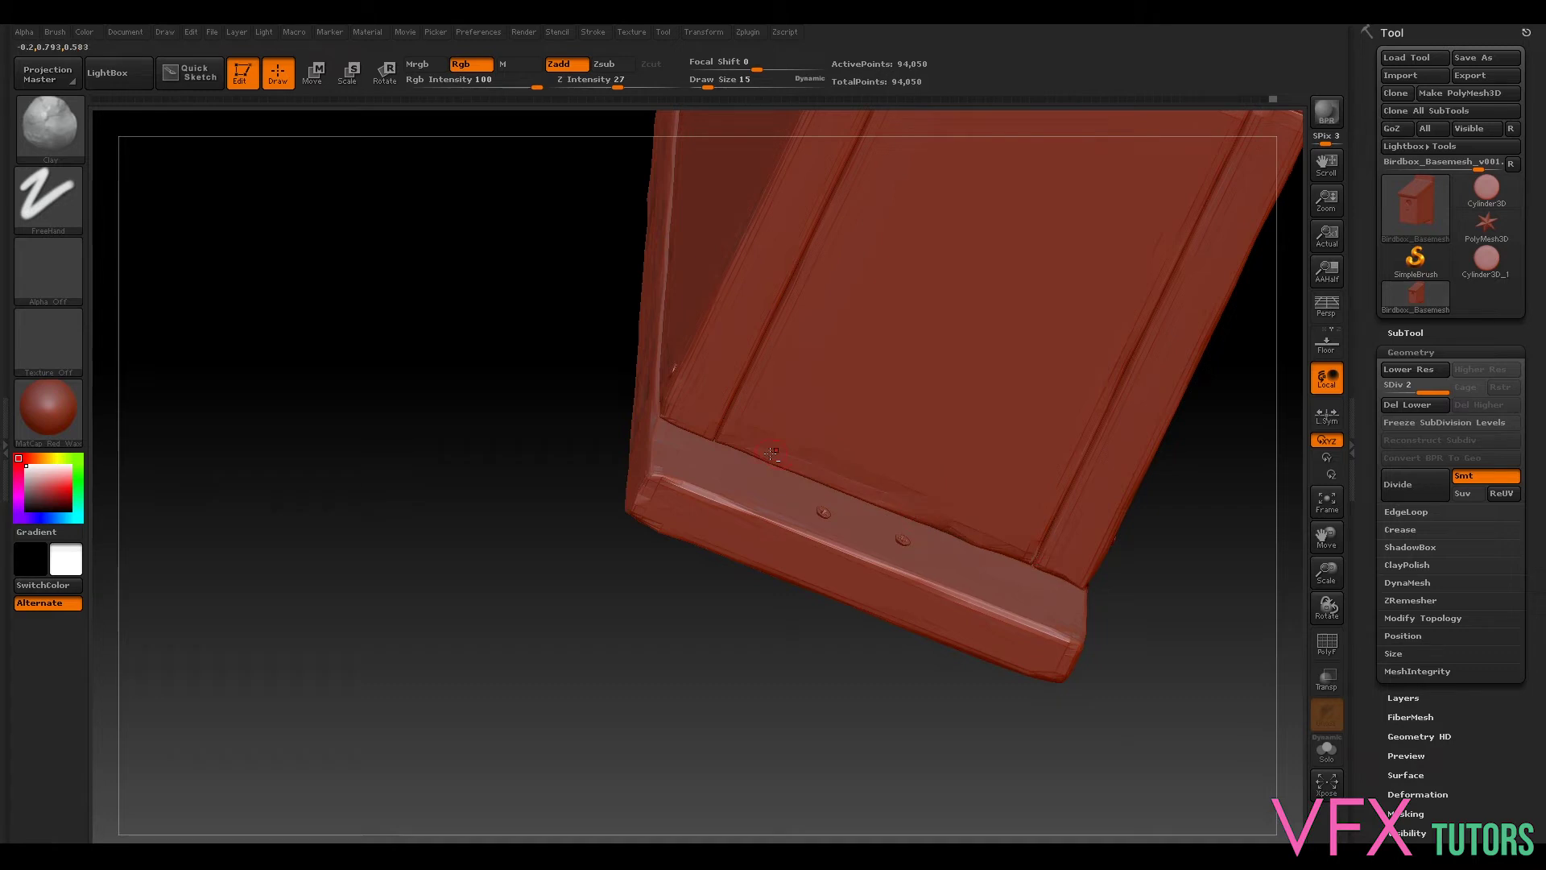
left_click_drag(1224, 617, 1134, 533)
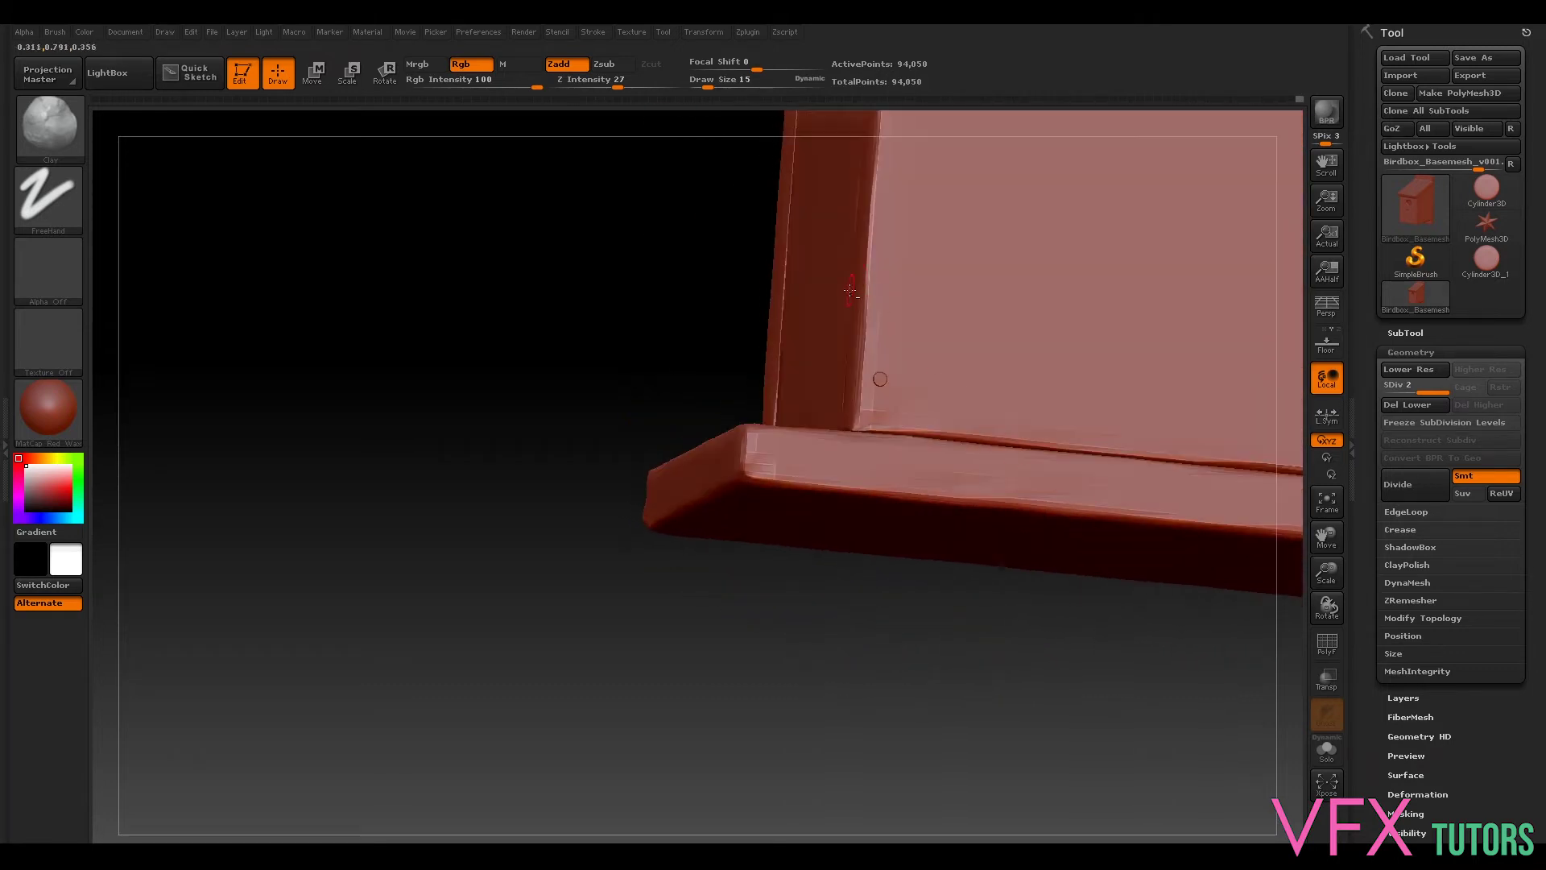
left_click_drag(868, 284, 870, 245)
mouse_move(592, 644)
left_mouse_down()
mouse_move(679, 697)
mouse_move(764, 668)
left_mouse_up()
Step: Frame the whole birdbox and examine the worn edges from below, the side and the front
mouse_move(1043, 411)
left_mouse_down()
mouse_move(974, 440)
mouse_move(1092, 390)
mouse_move(1143, 515)
mouse_move(1159, 628)
mouse_move(1139, 653)
left_mouse_up()
key("f")
mouse_move(1098, 583)
left_mouse_down()
mouse_move(1173, 461)
mouse_move(1136, 386)
mouse_move(1097, 411)
mouse_move(1149, 451)
mouse_move(1189, 445)
left_mouse_up()
left_click_drag(820, 766, 875, 801)
mouse_move(845, 419)
right_mouse_down("alt")
mouse_move(938, 418)
mouse_move(989, 486)
mouse_move(982, 446)
right_mouse_up("alt")
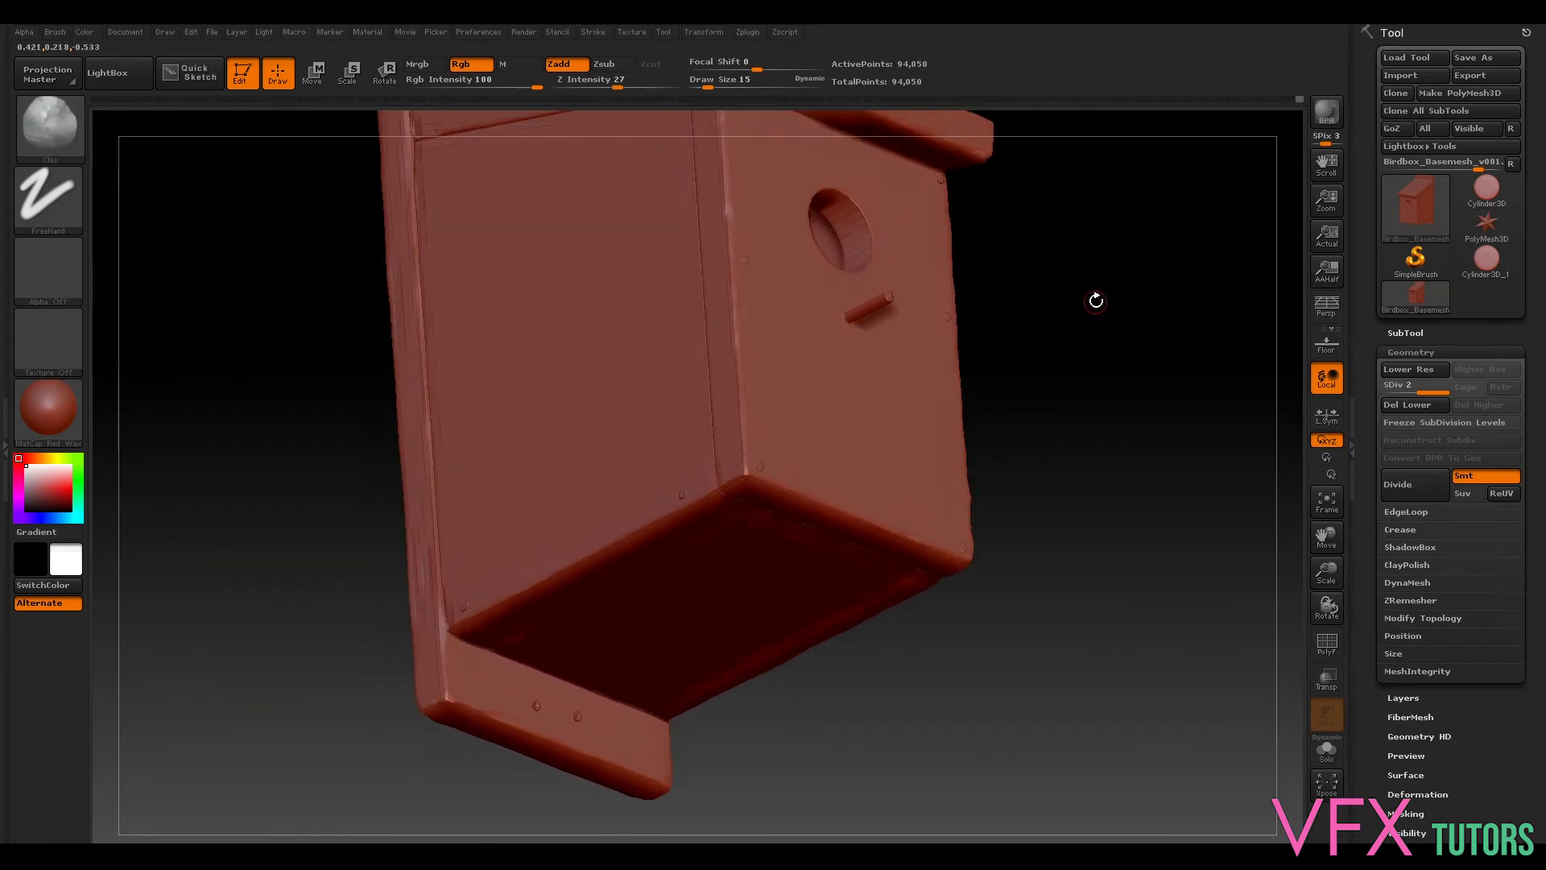
left_click_drag(1089, 295, 977, 367)
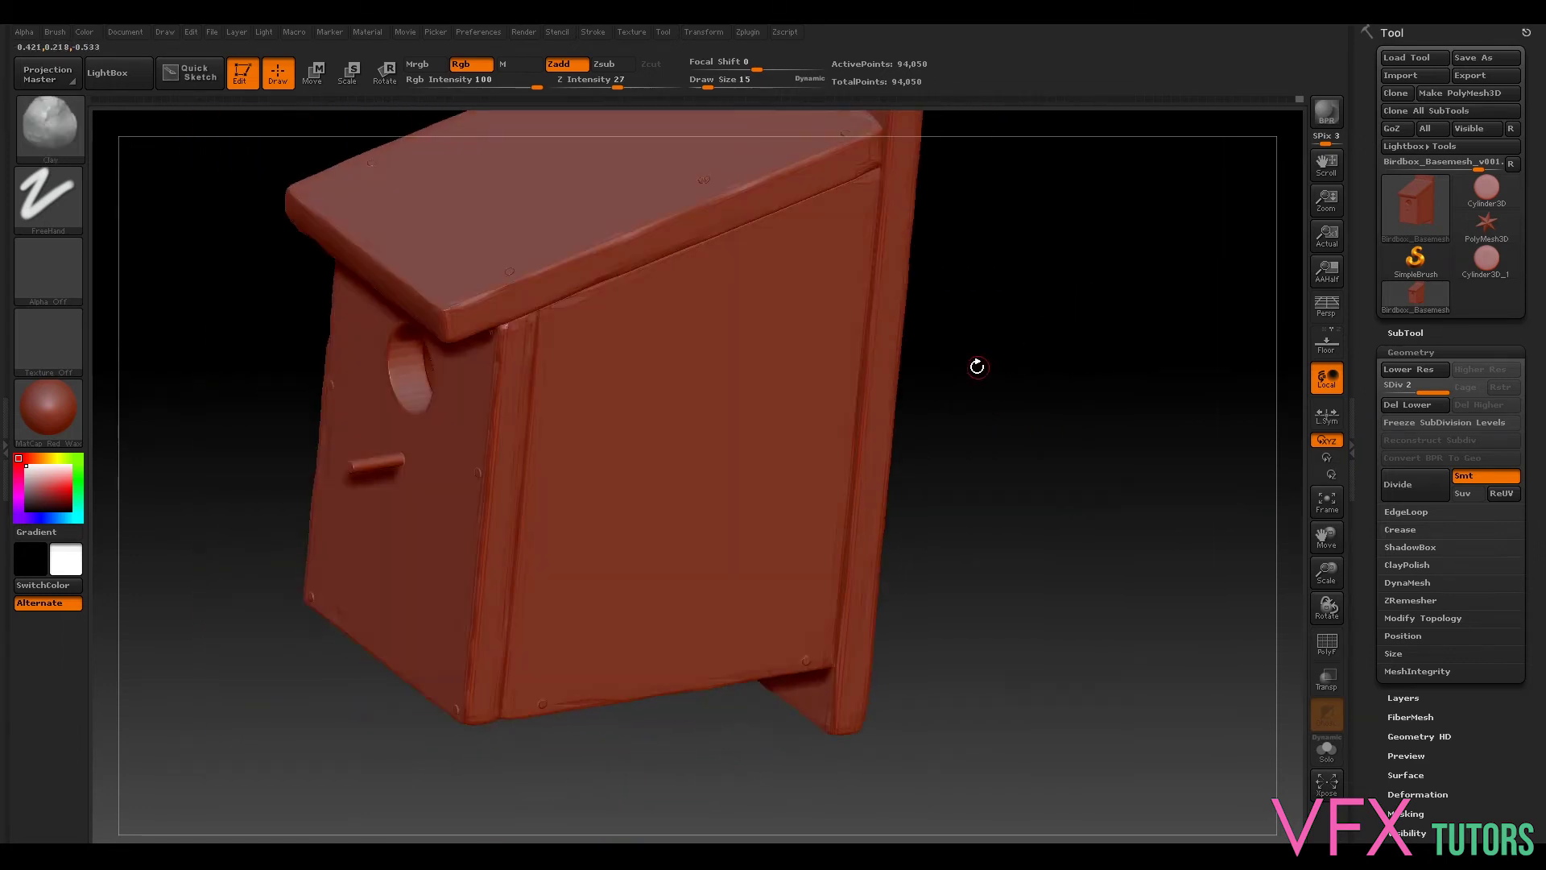
left_click_drag(971, 450, 1200, 448)
left_click_drag(339, 440, 423, 448)
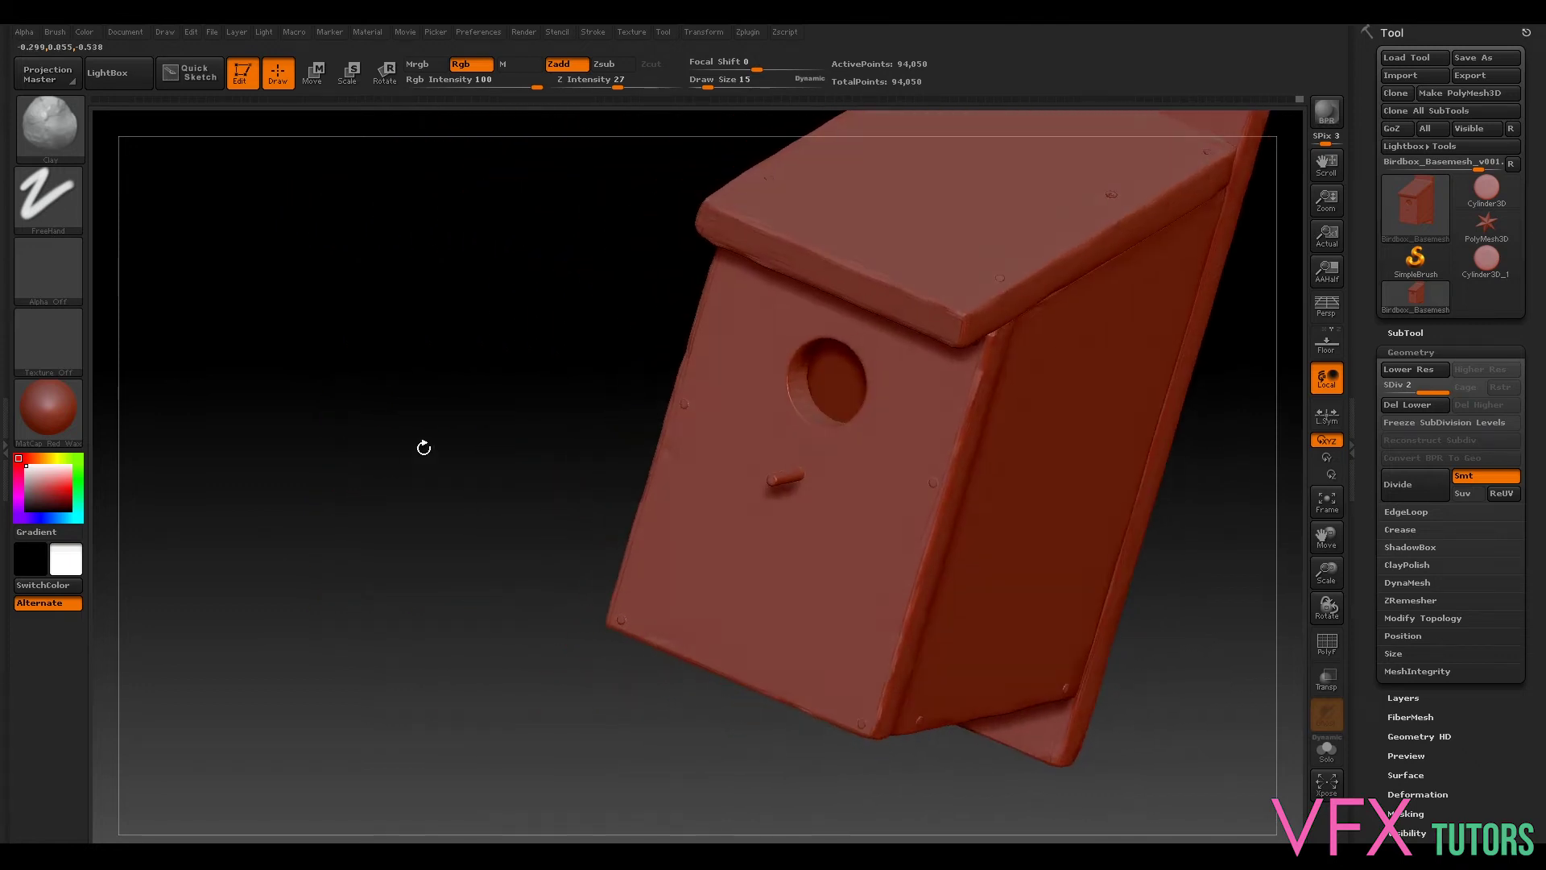
Step: Wear down the rim of the round entrance hole on the front panel with Clay strokes all the way around
left_click_drag(551, 333, 627, 572)
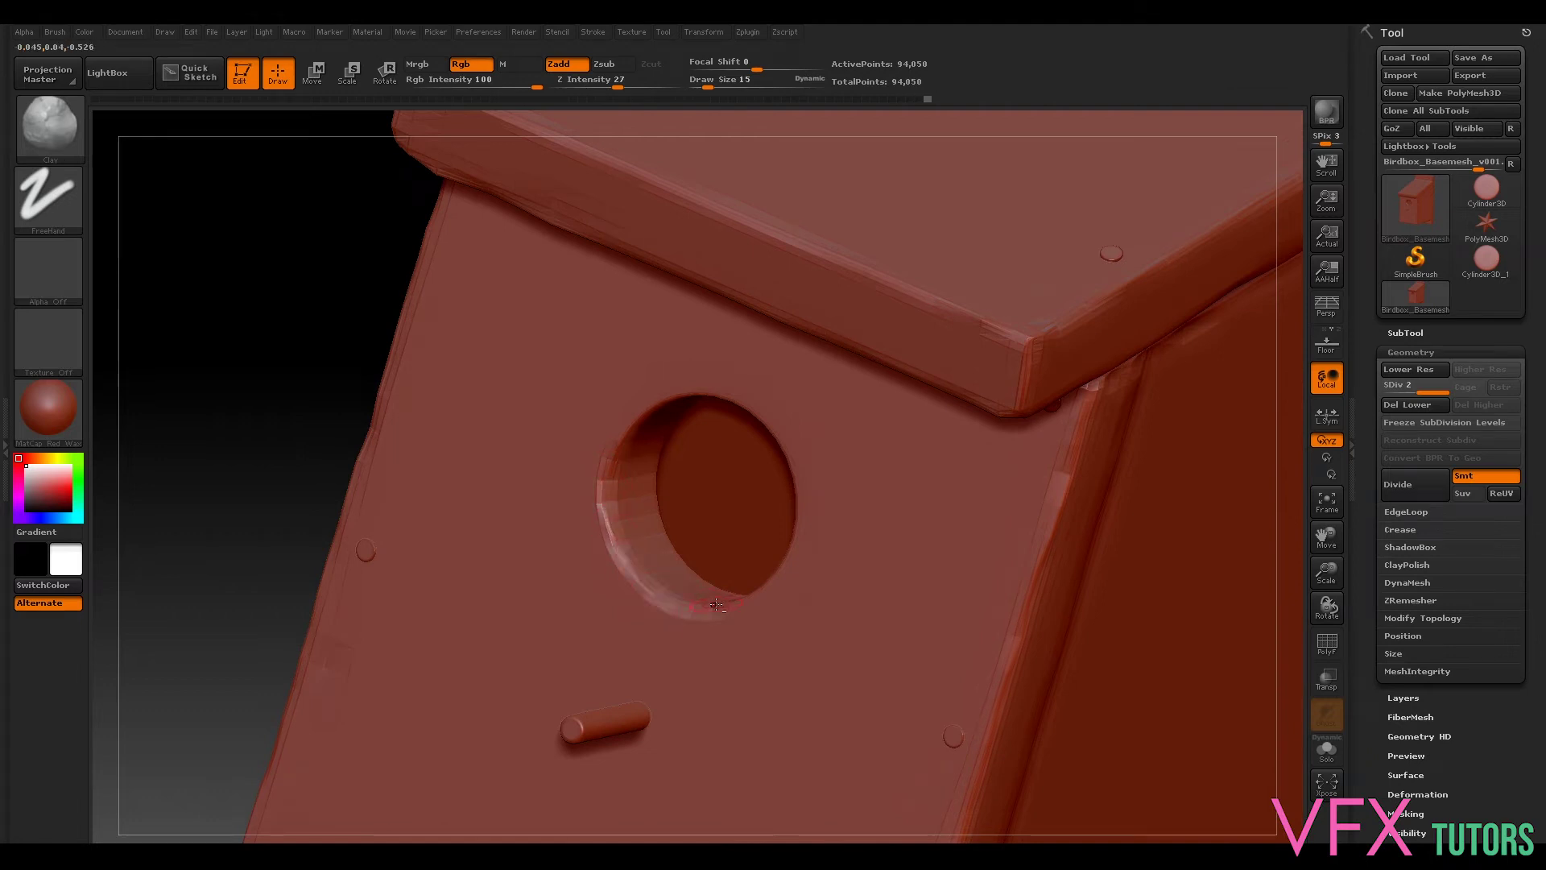
left_click_drag(304, 418, 751, 352)
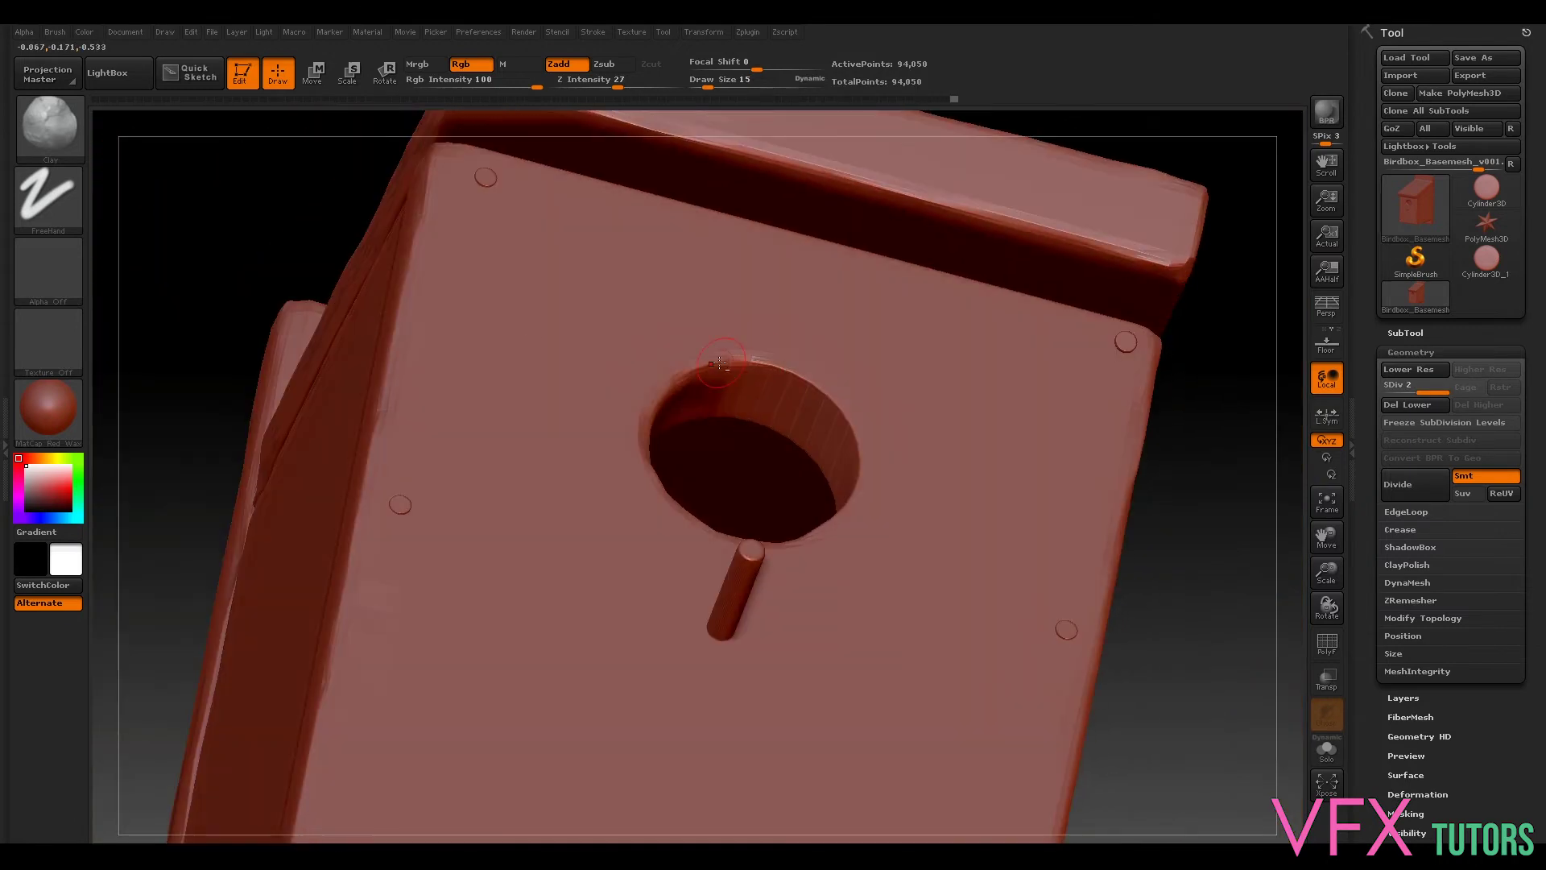
left_click_drag(907, 520, 809, 504)
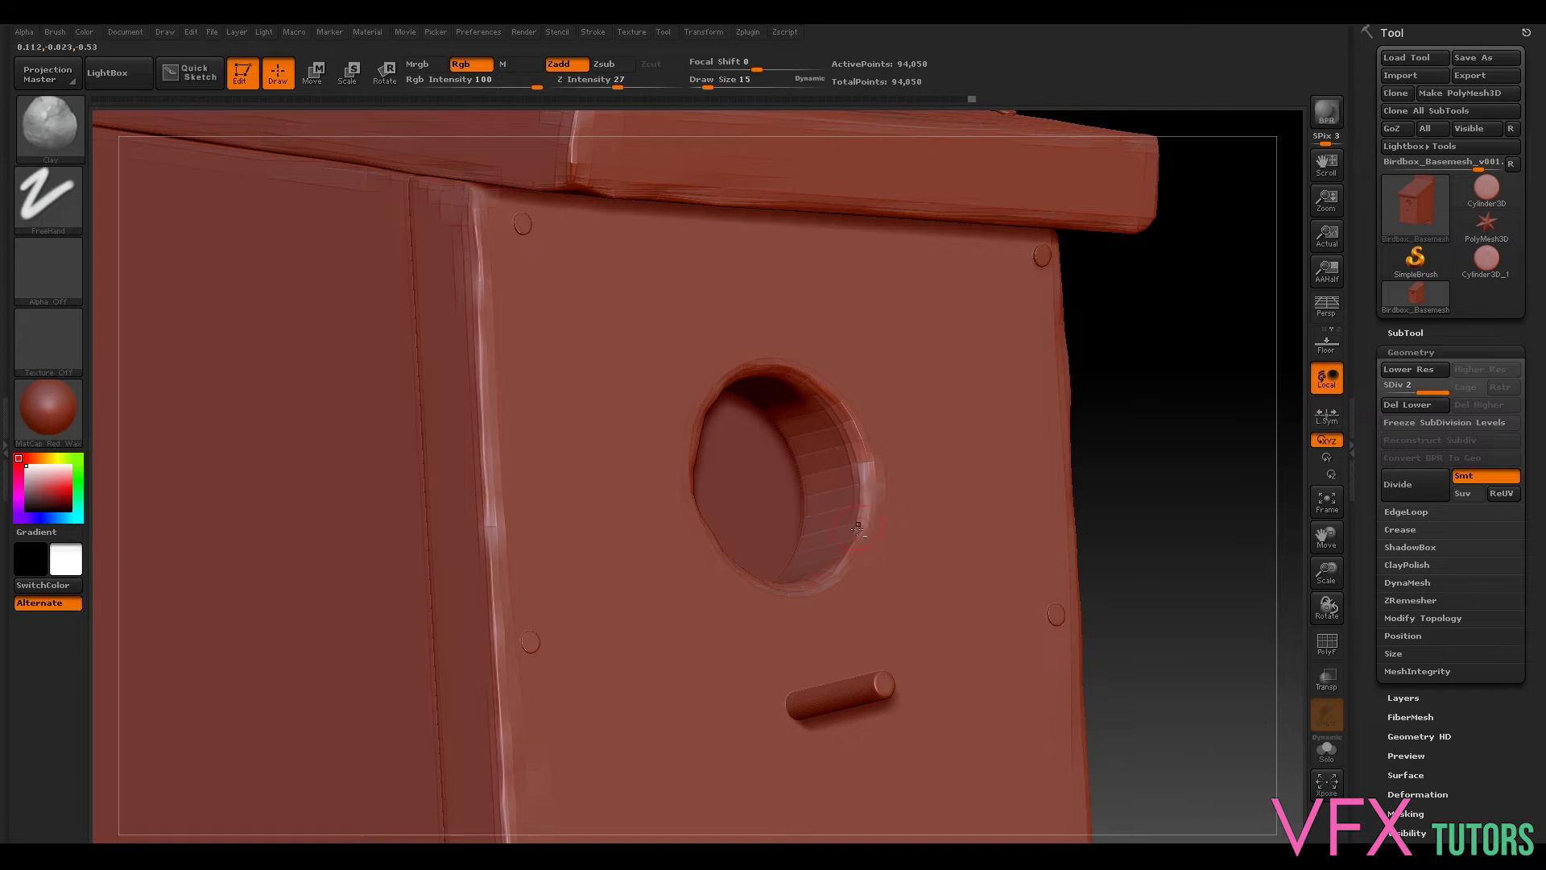
mouse_move(950, 612)
left_mouse_down()
mouse_move(797, 600)
mouse_move(775, 578)
left_mouse_up()
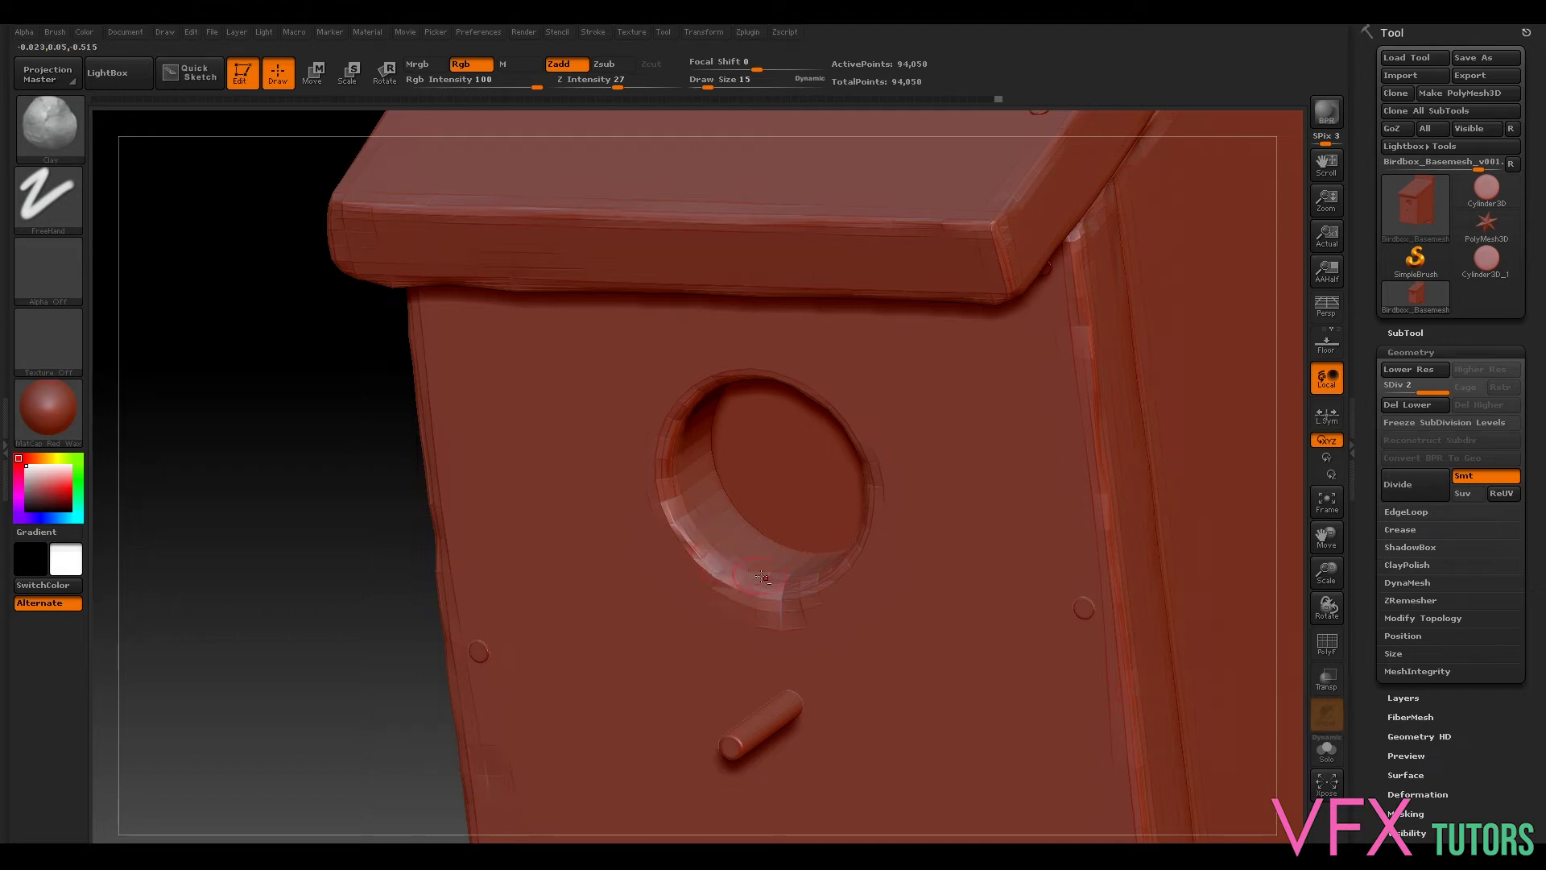
left_click_drag(720, 577, 718, 581)
left_click_drag(338, 549, 679, 595)
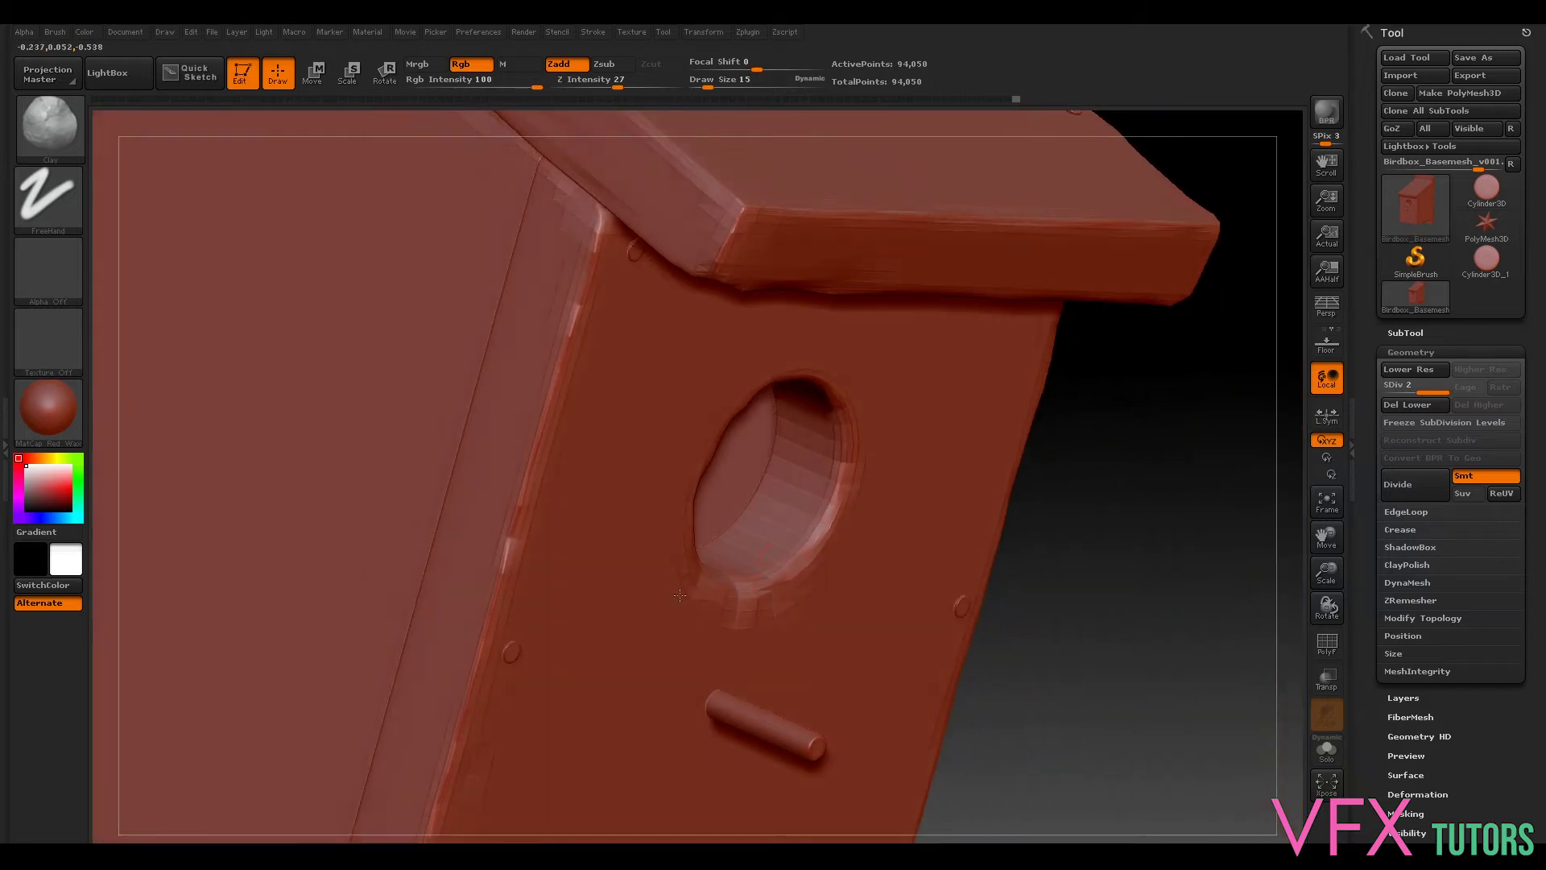
left_click_drag(824, 538, 803, 534)
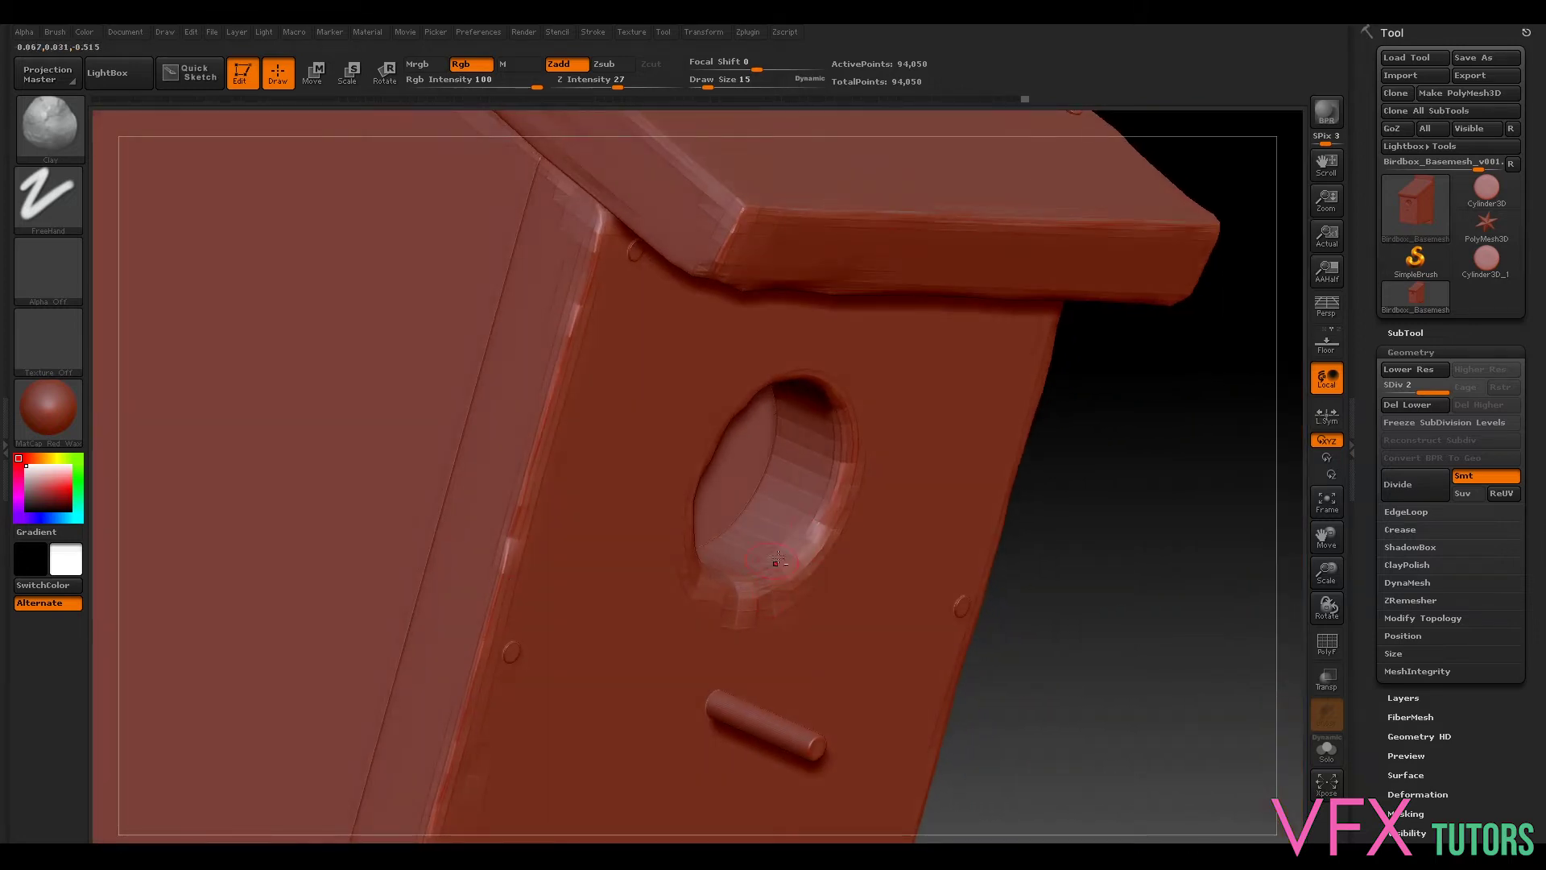
left_click_drag(1060, 539, 213, 626)
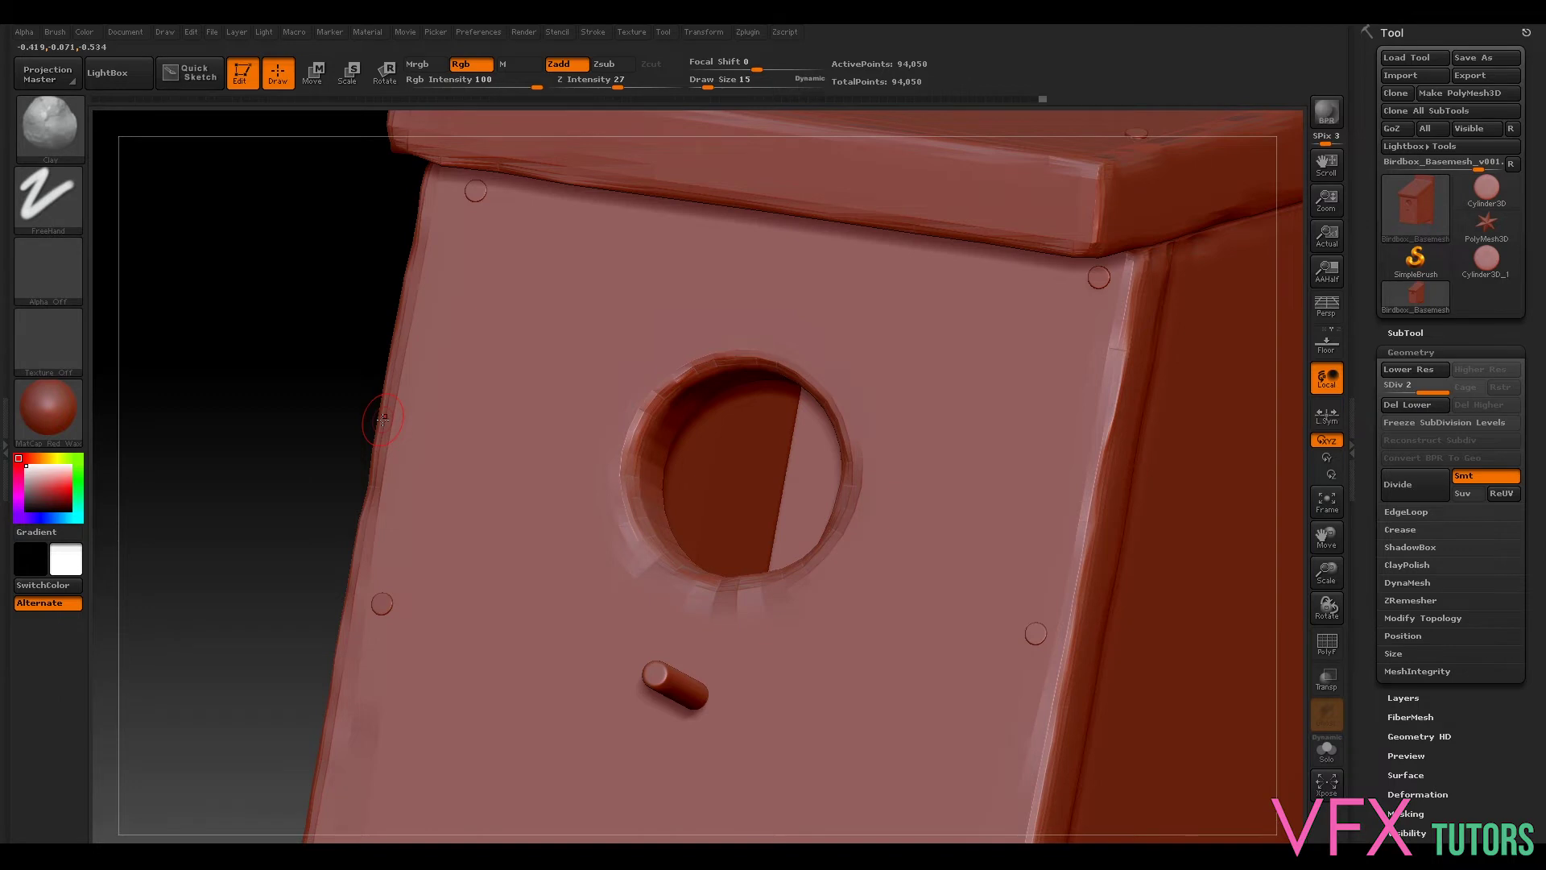
Step: Set the draw size to 10 and work on the perch below the entrance hole up close
left_click_drag(387, 373, 685, 283)
left_click_drag(210, 396, 196, 425)
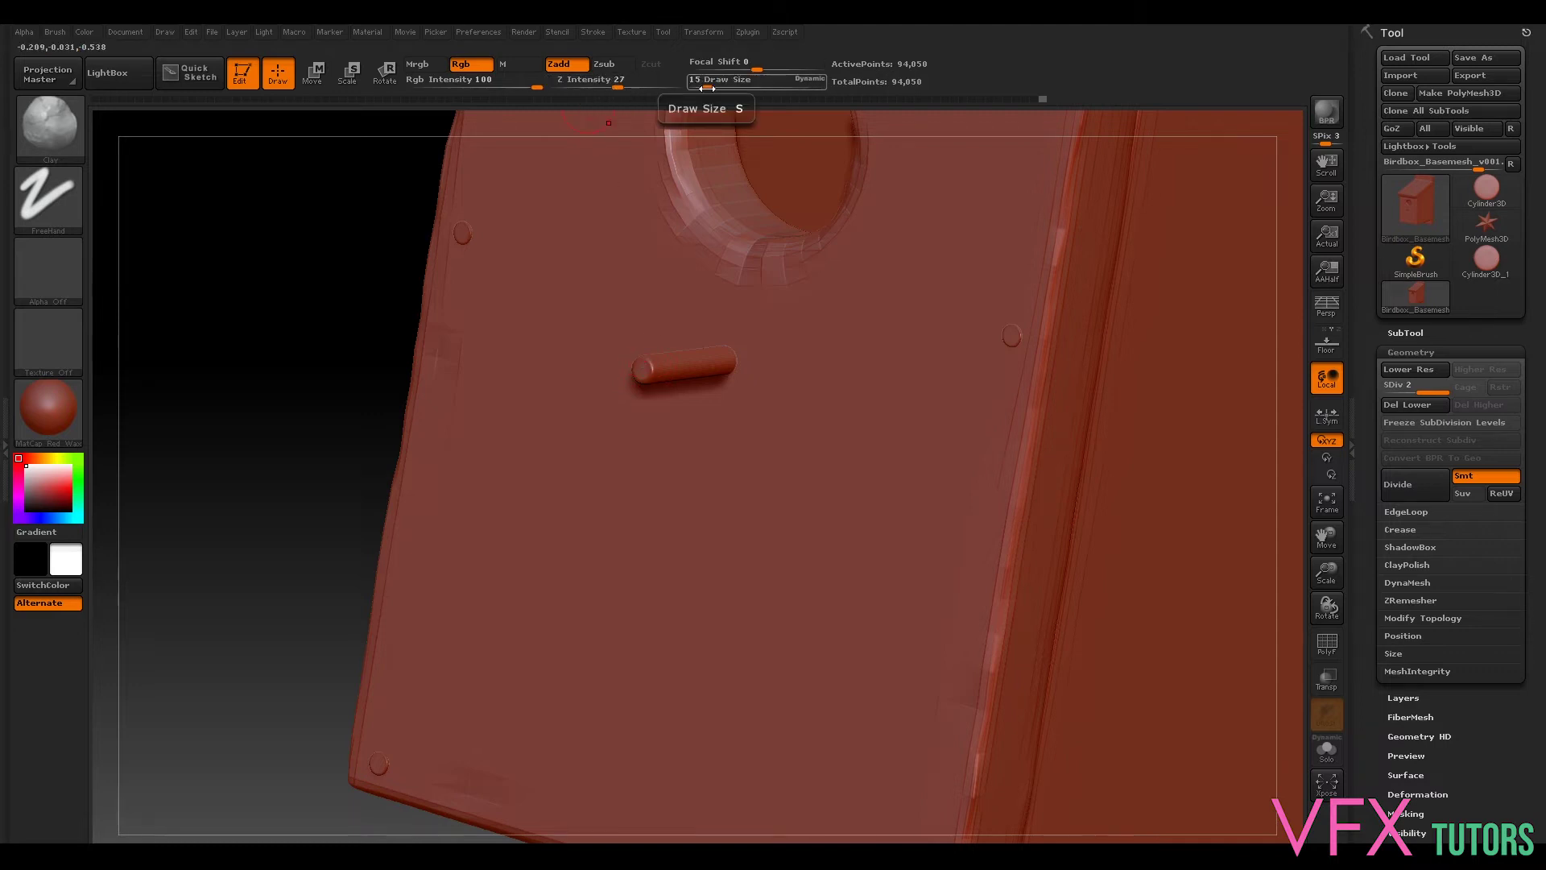
left_click_drag(705, 88, 705, 88)
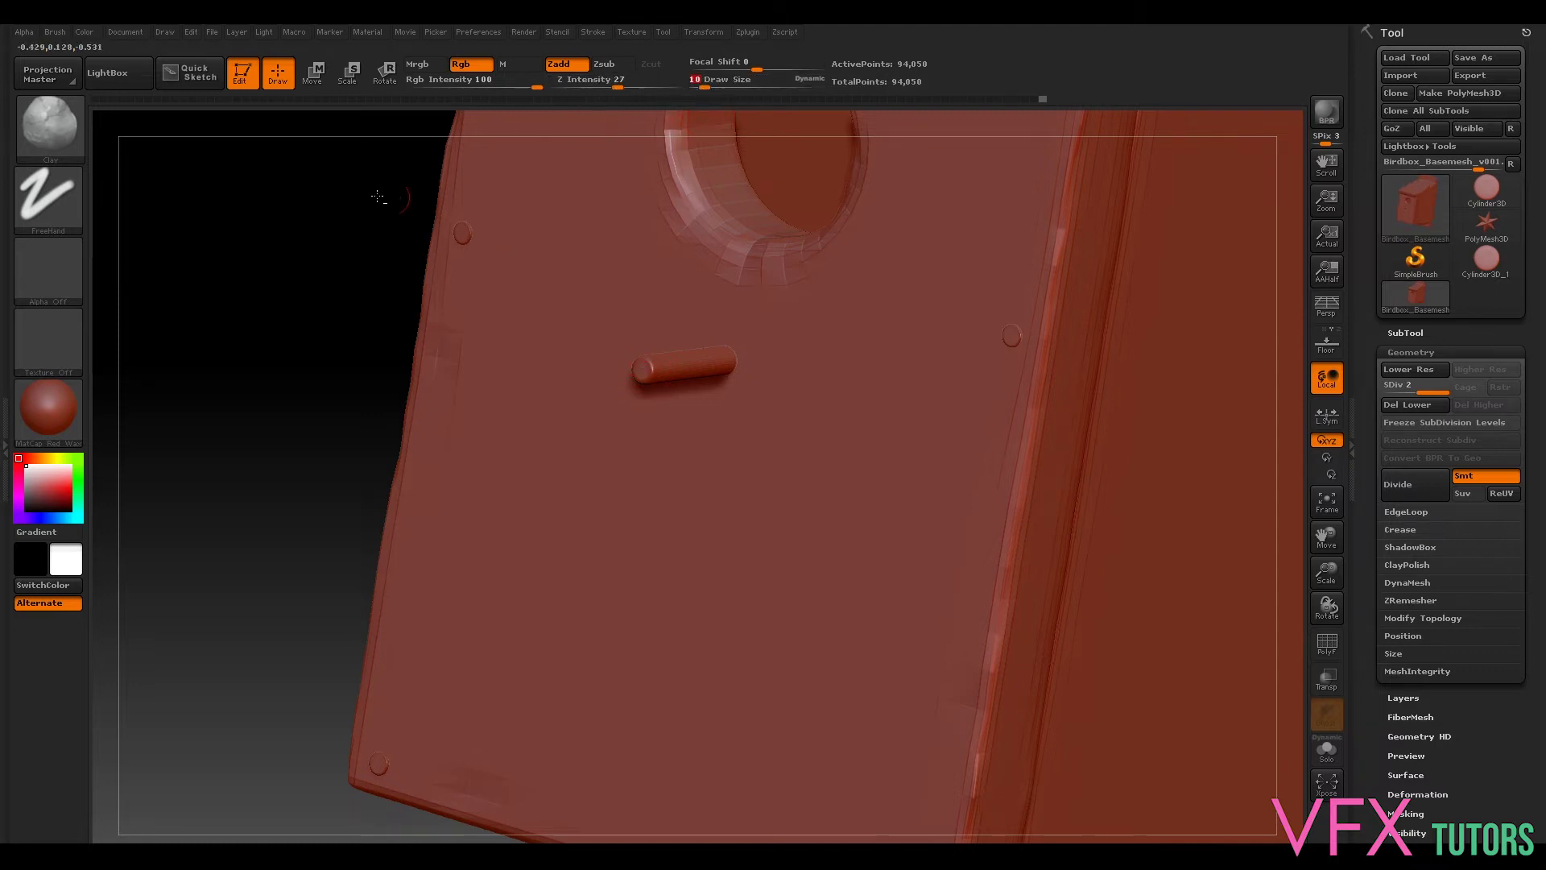
mouse_move(345, 258)
left_mouse_down("alt")
mouse_move(290, 282)
mouse_move(397, 346)
mouse_move(317, 331)
mouse_move(445, 318)
mouse_move(362, 276)
mouse_move(515, 334)
mouse_move(549, 311)
mouse_move(625, 373)
mouse_move(541, 501)
mouse_move(355, 383)
mouse_move(393, 390)
left_mouse_up("alt")
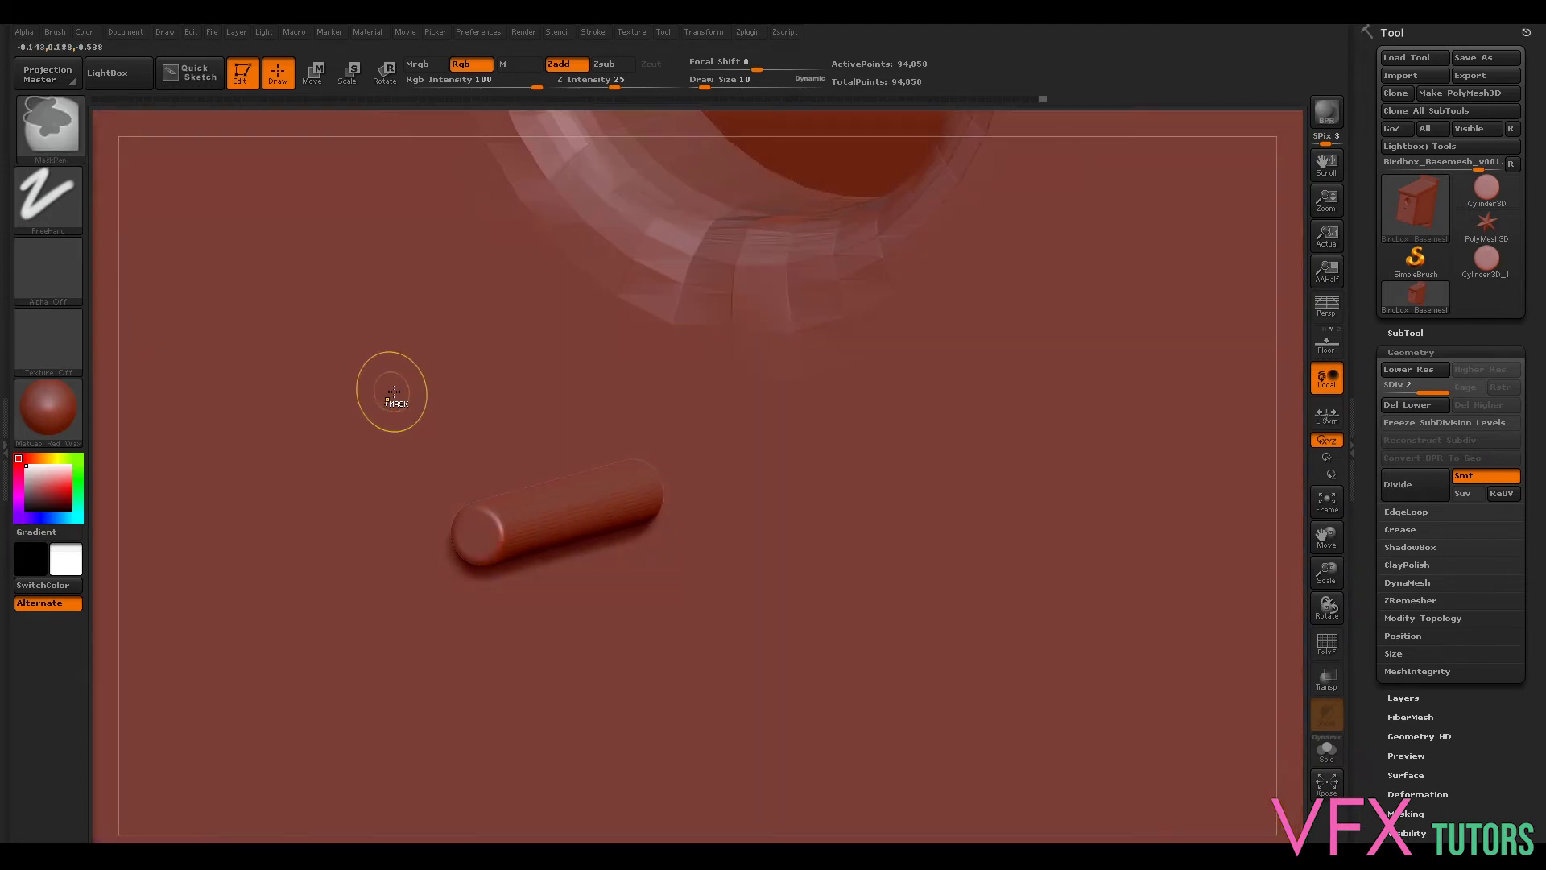
mouse_move(958, 521)
left_mouse_down()
mouse_move(1036, 628)
mouse_move(1046, 577)
mouse_move(765, 506)
mouse_move(1217, 675)
mouse_move(1237, 615)
mouse_move(953, 448)
left_mouse_up()
left_click_drag(747, 739, 734, 765)
Step: Restore the birdbox to an earlier point in the undo history, before the entrance hole rim and perch were worn
left_click_drag(1131, 266, 1083, 220)
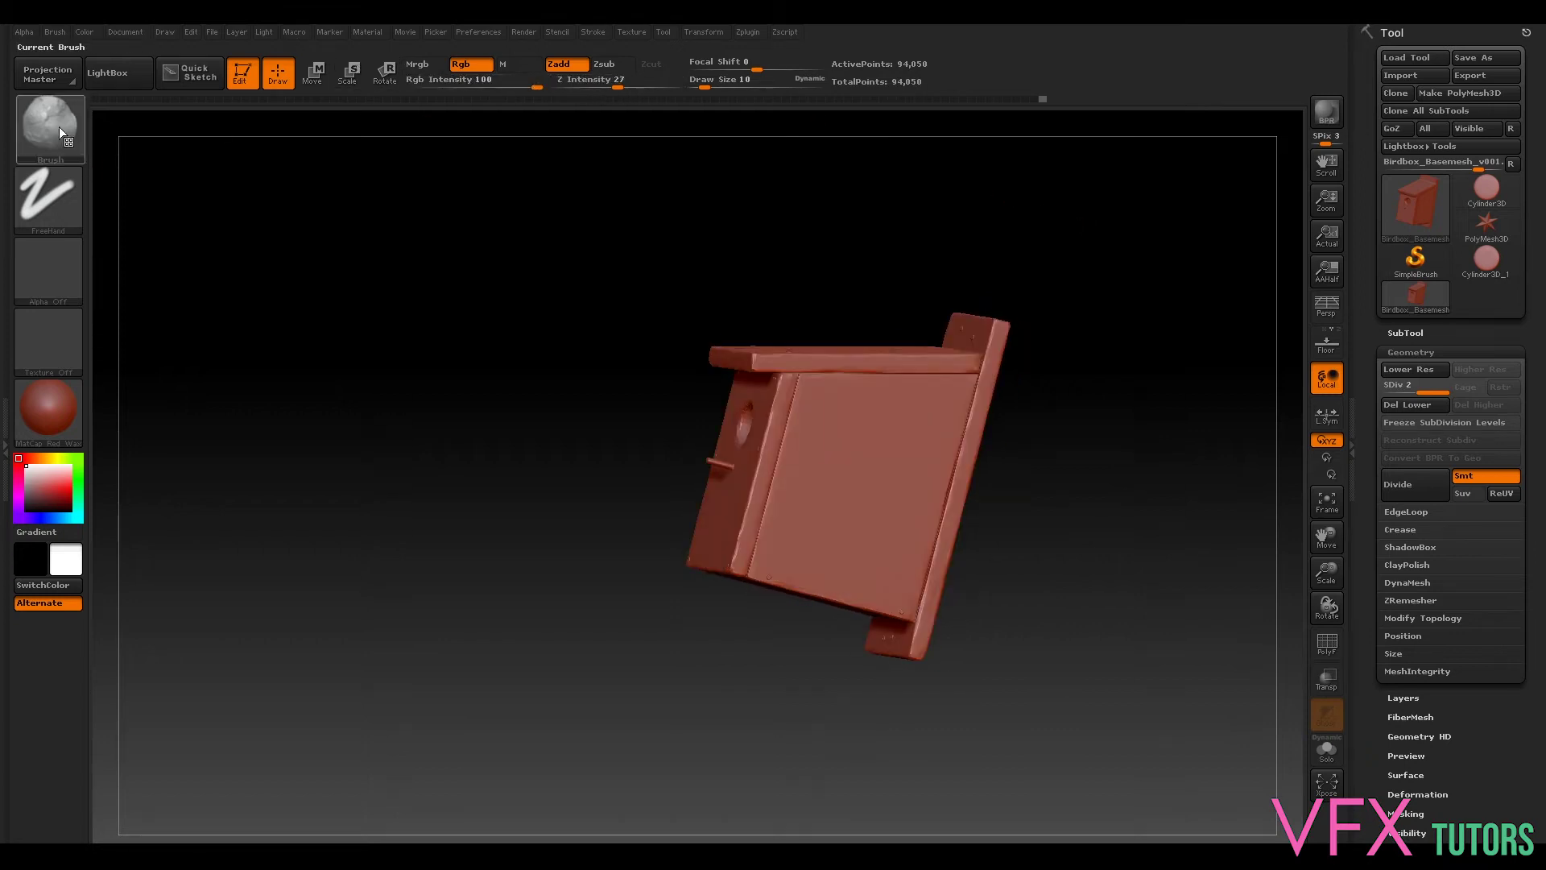
left_click_drag(710, 95, 762, 97)
left_click(749, 98)
left_click(883, 481)
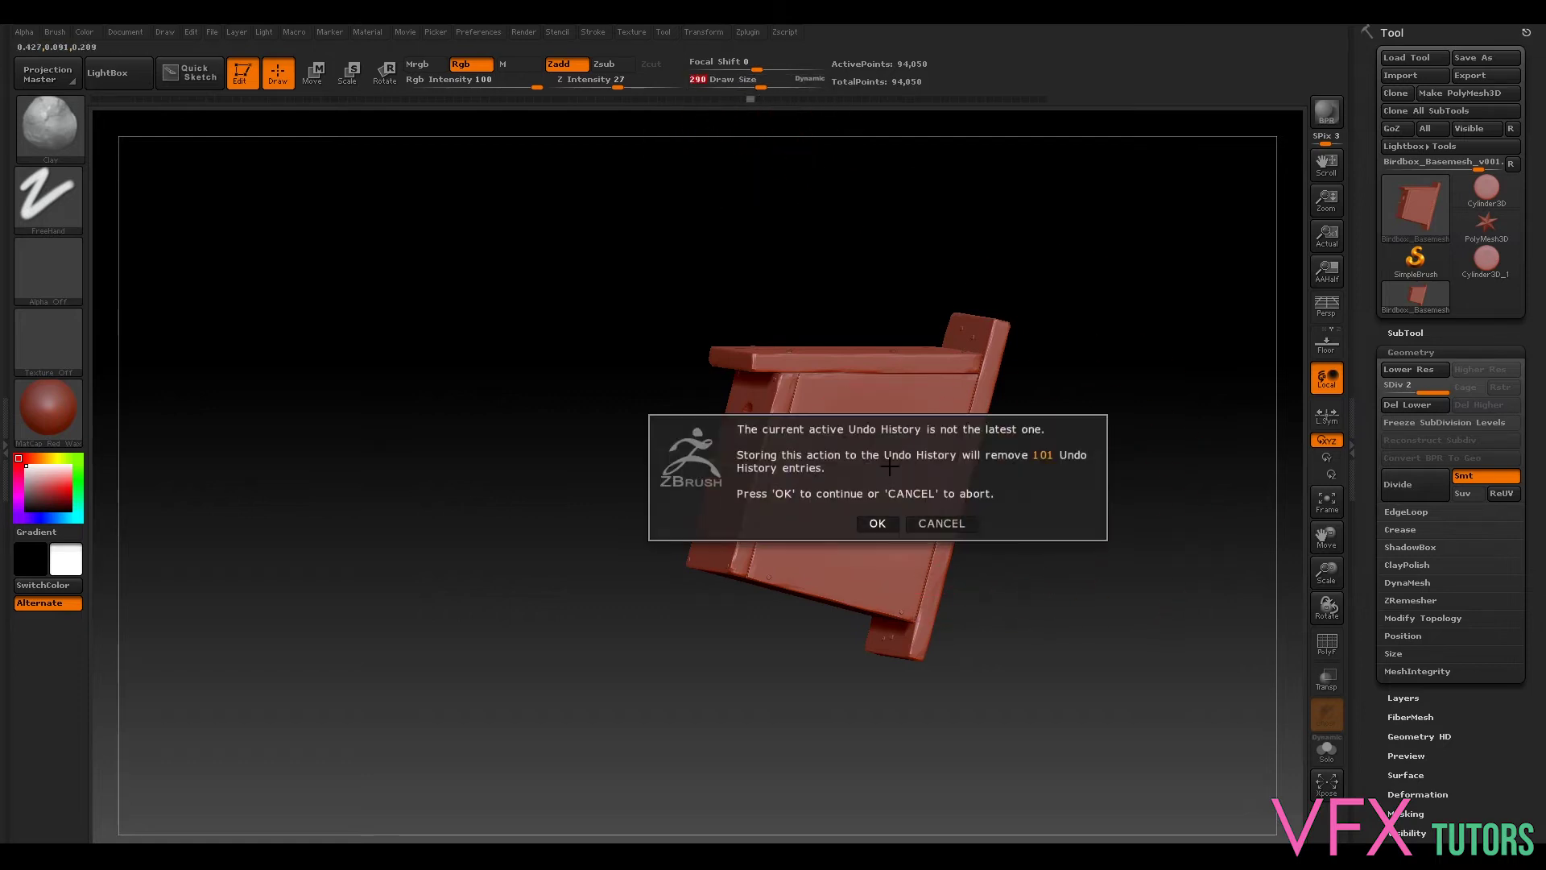
left_click(942, 524)
left_click_drag(1070, 577, 905, 469)
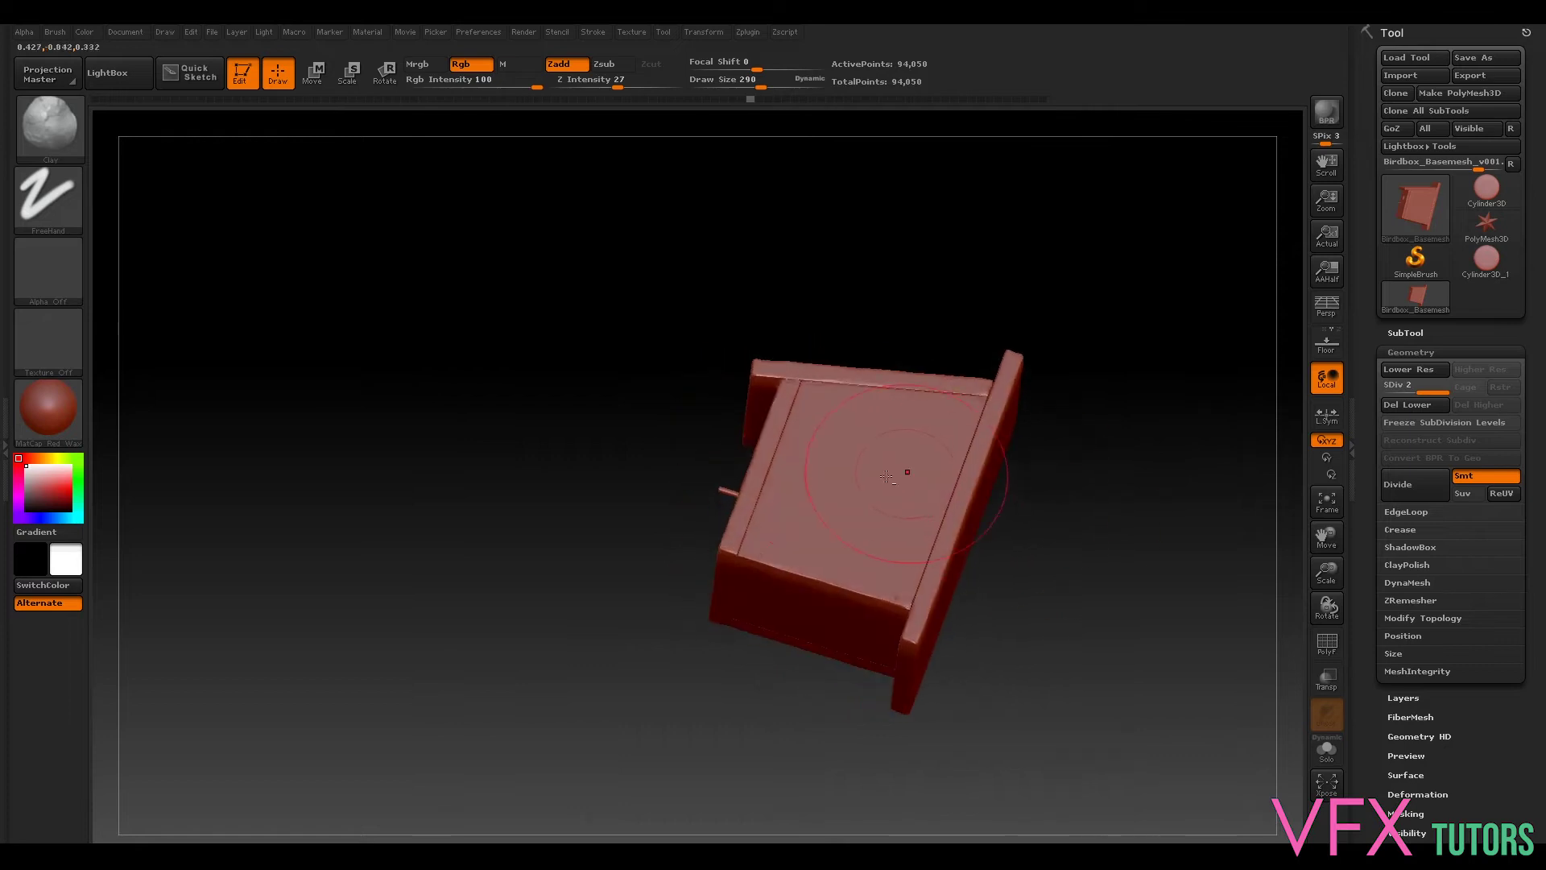
left_click(904, 469)
left_click(939, 522)
left_click_drag(1043, 614, 926, 435)
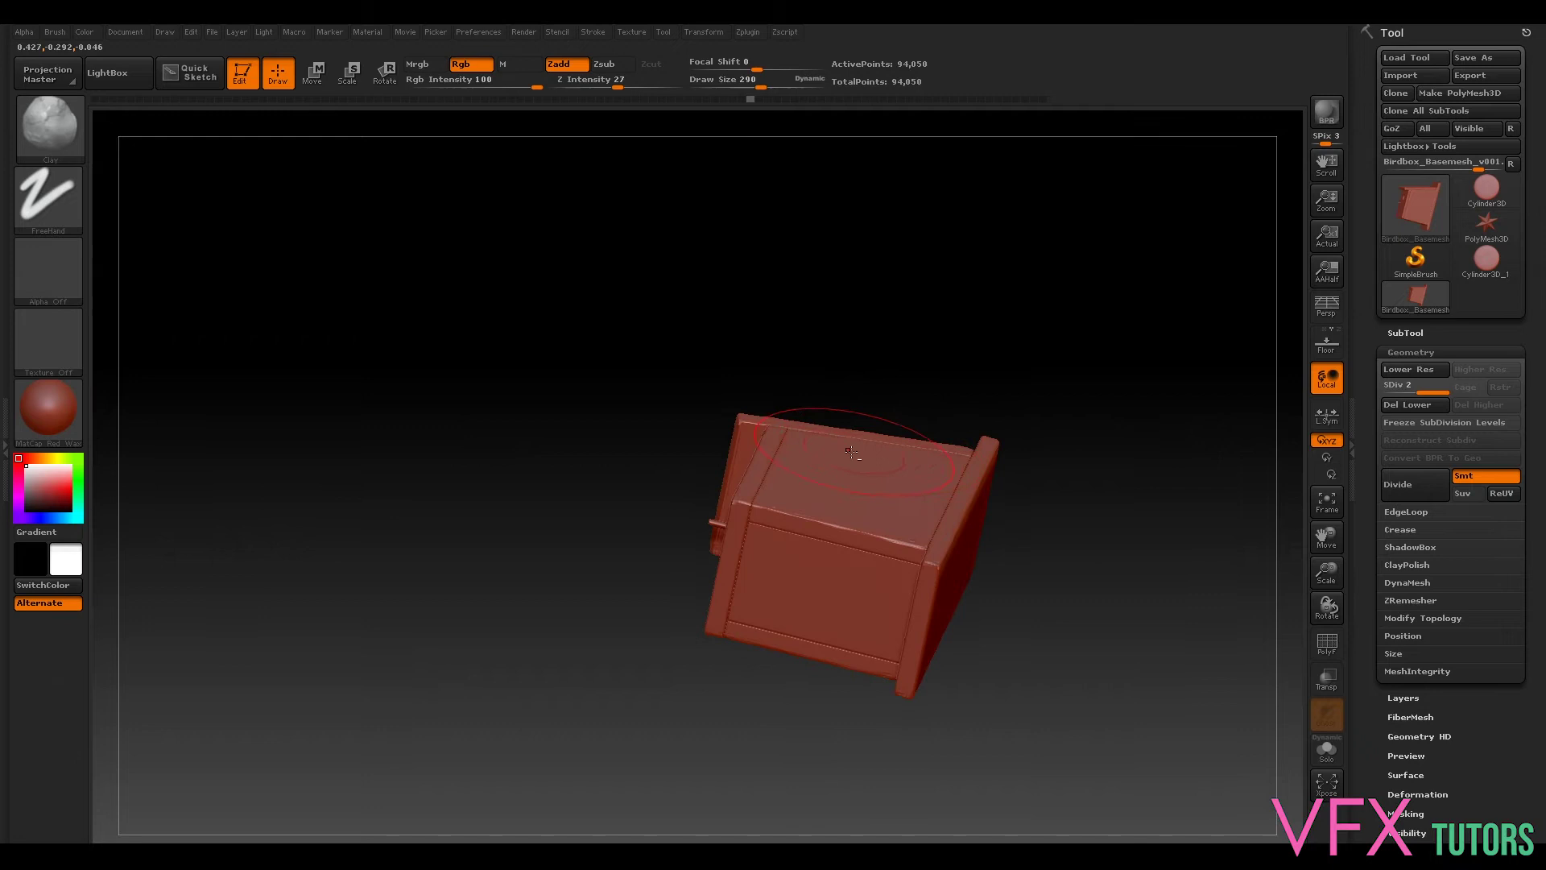
left_click(867, 463)
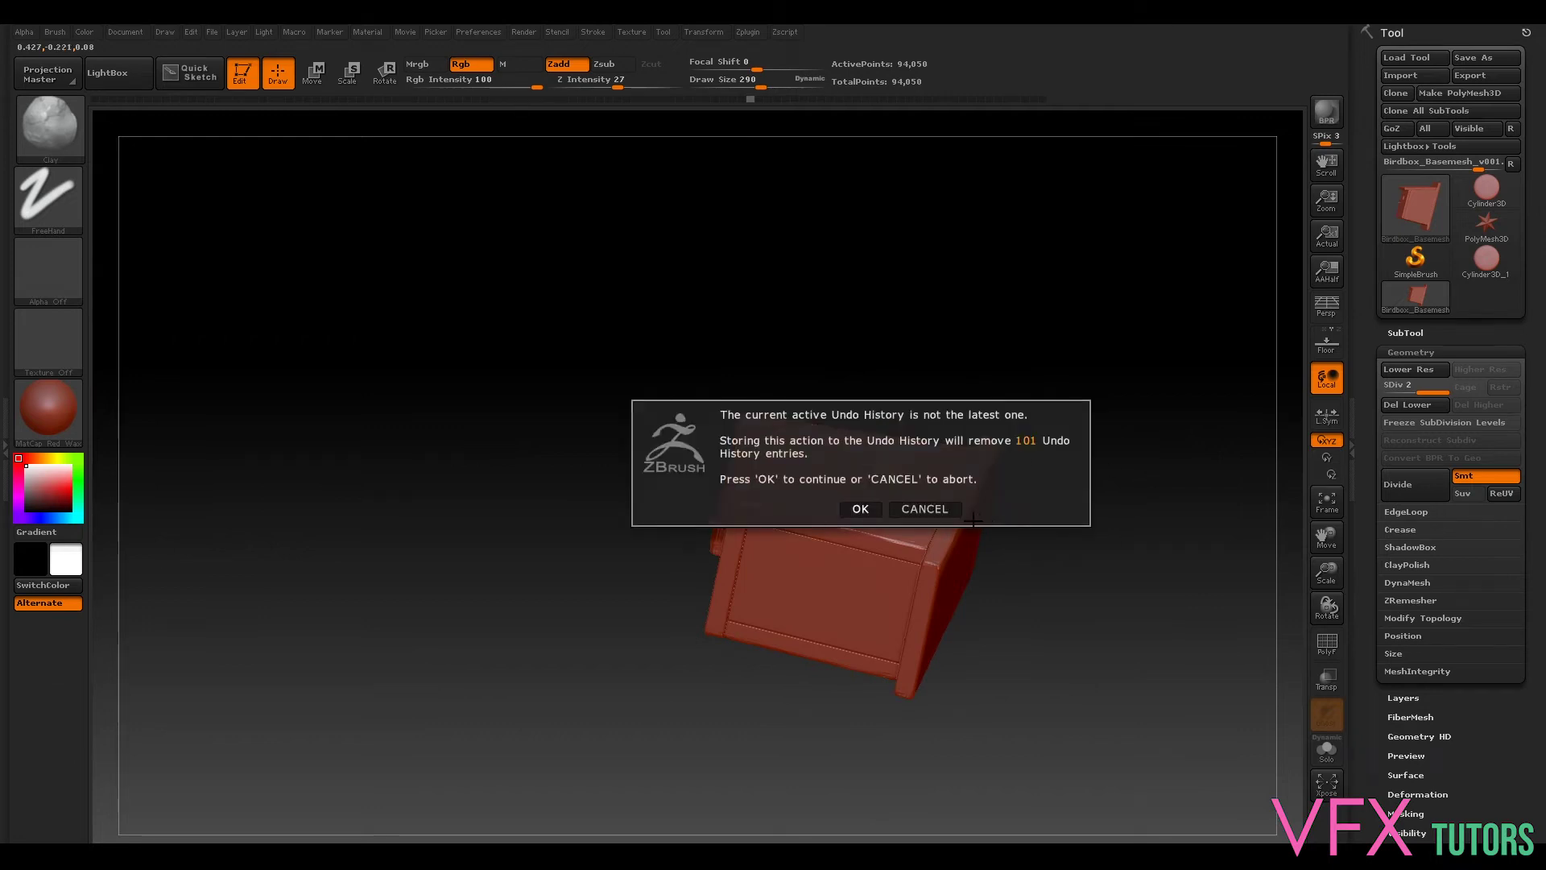
left_click(940, 509)
Step: Set the draw size to 28, start a Clay stroke on the entrance hole rim and accept removing the newer undo history entries
mouse_move(1055, 569)
left_mouse_down()
mouse_move(1095, 636)
mouse_move(1149, 663)
mouse_move(1121, 762)
mouse_move(1142, 616)
left_mouse_up()
mouse_move(1128, 412)
left_mouse_down()
mouse_move(1138, 428)
mouse_move(1195, 404)
mouse_move(1170, 379)
left_mouse_up()
mouse_move(1084, 421)
left_mouse_down()
mouse_move(1063, 318)
mouse_move(1029, 258)
mouse_move(1055, 330)
mouse_move(1108, 384)
mouse_move(1101, 424)
left_mouse_up()
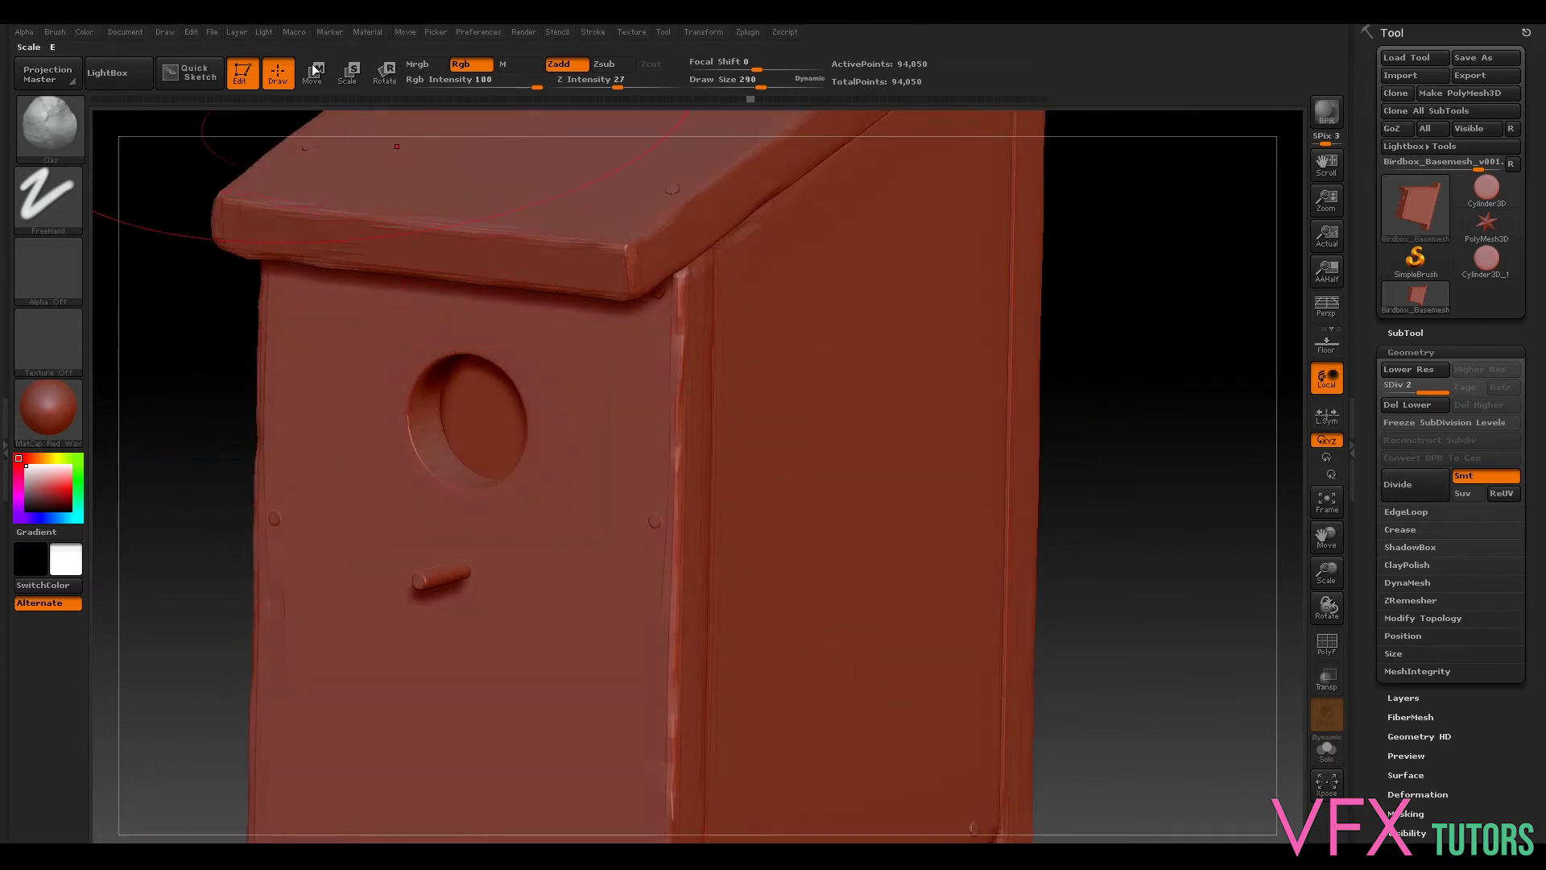
left_click(727, 87)
type("28")
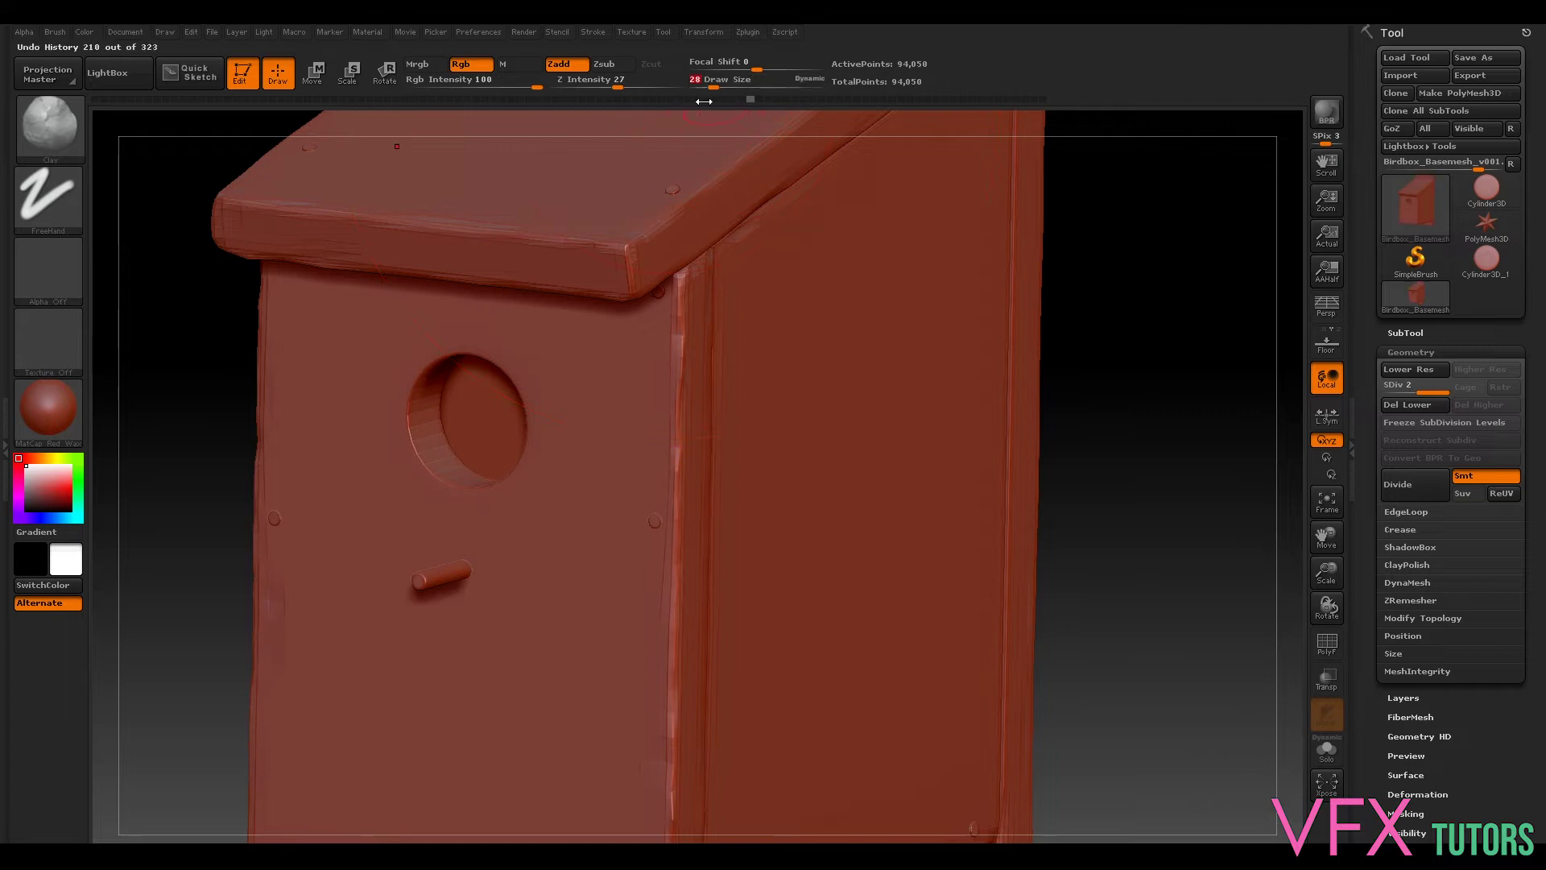
left_click(411, 418)
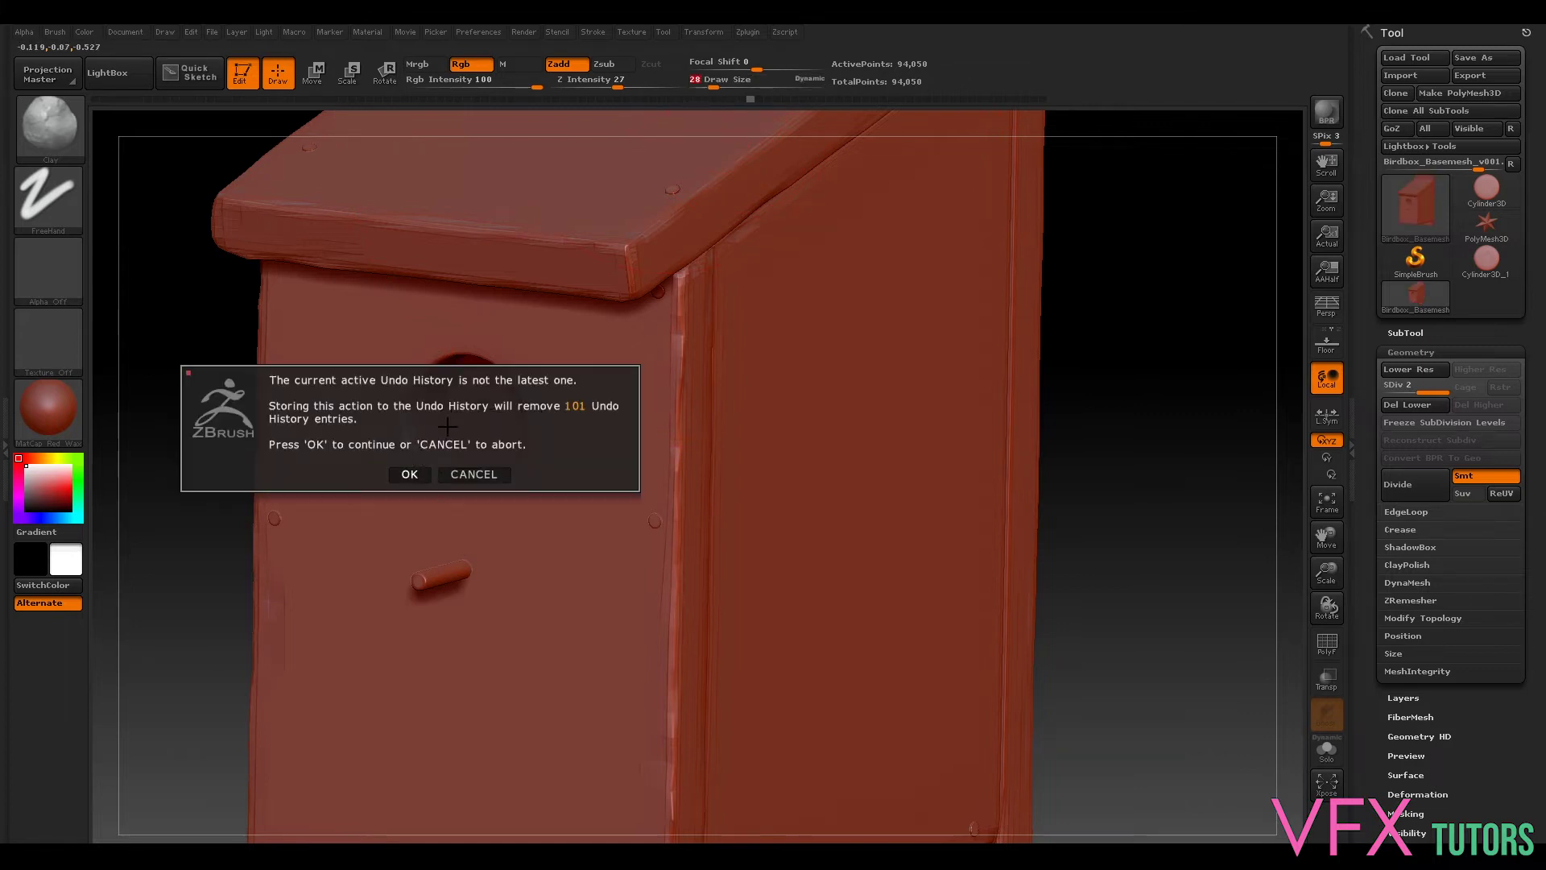
left_click(410, 475)
Step: Try wearing down the side and lower rim of the entrance hole with Clay strokes
left_click_drag(411, 444, 425, 461)
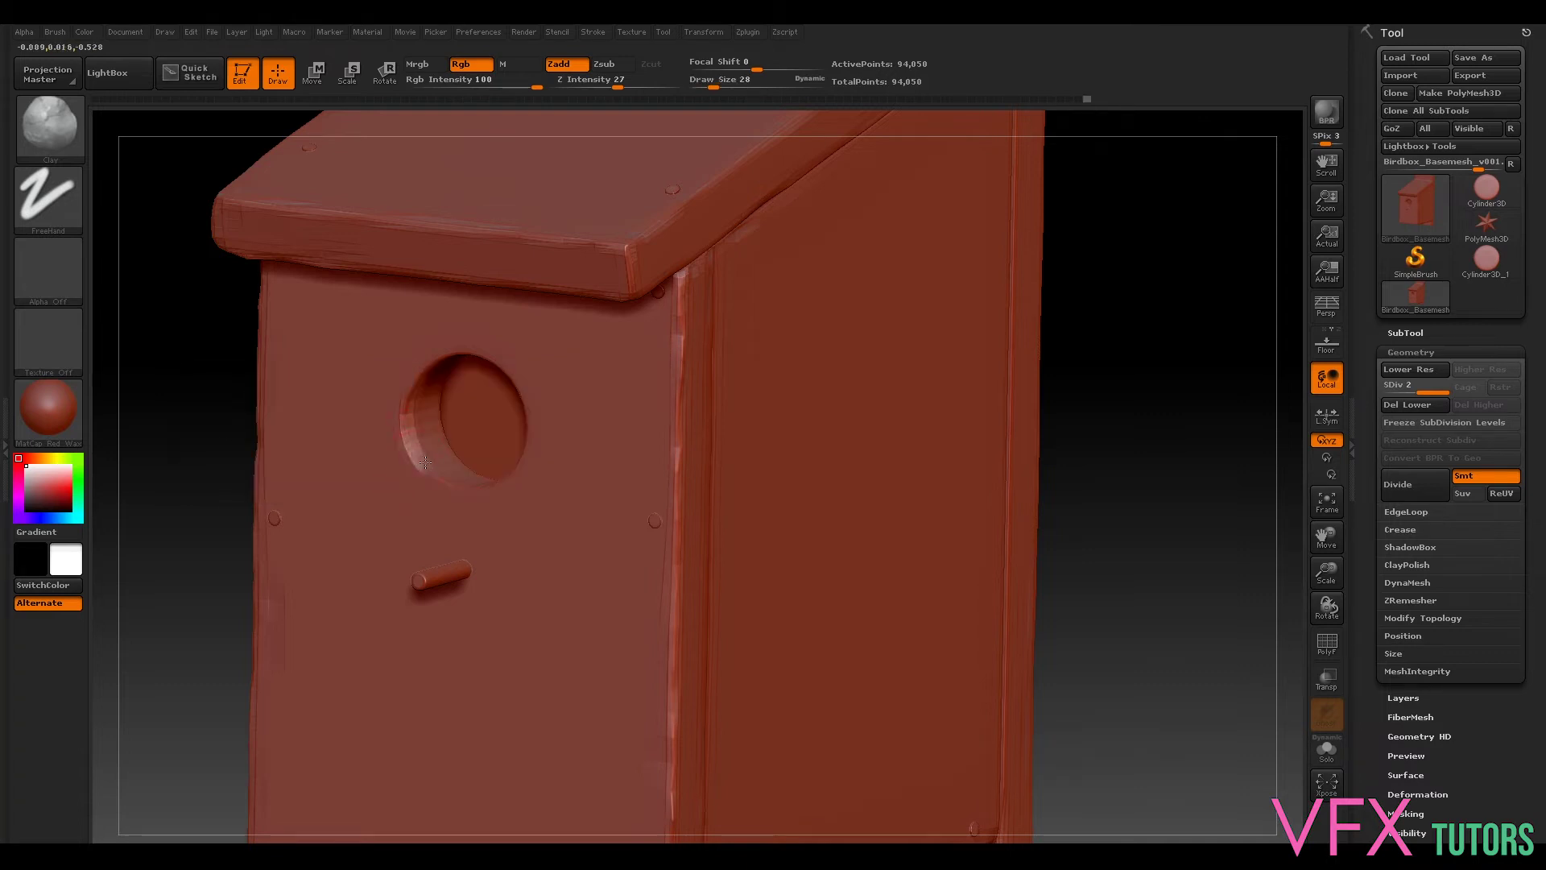
left_click_drag(1164, 546, 753, 504)
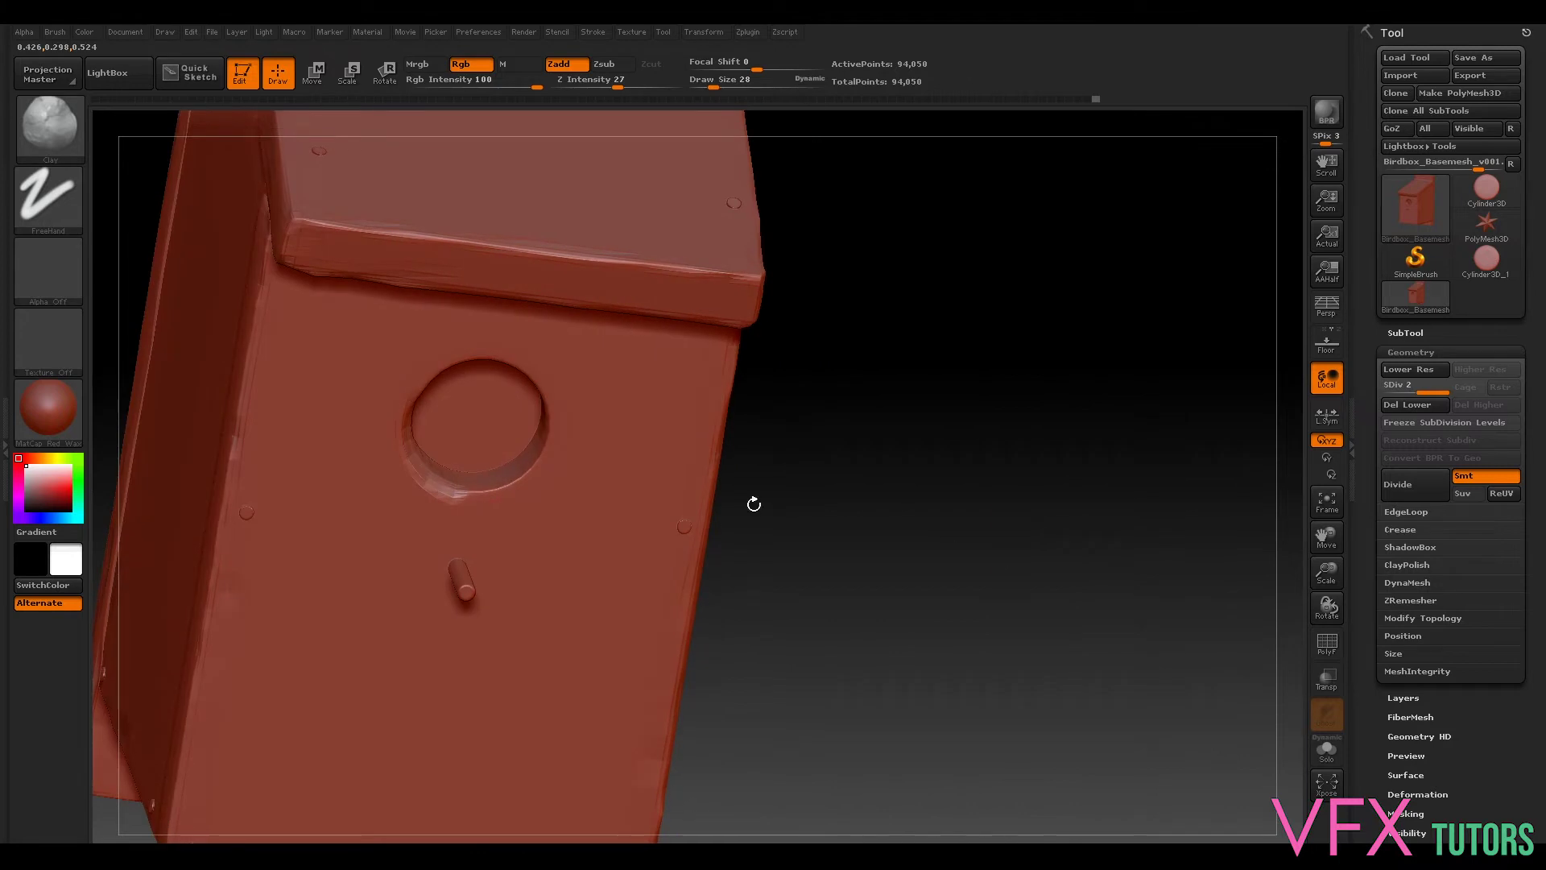
mouse_move(454, 493)
left_mouse_down()
mouse_move(487, 495)
mouse_move(539, 459)
left_mouse_up()
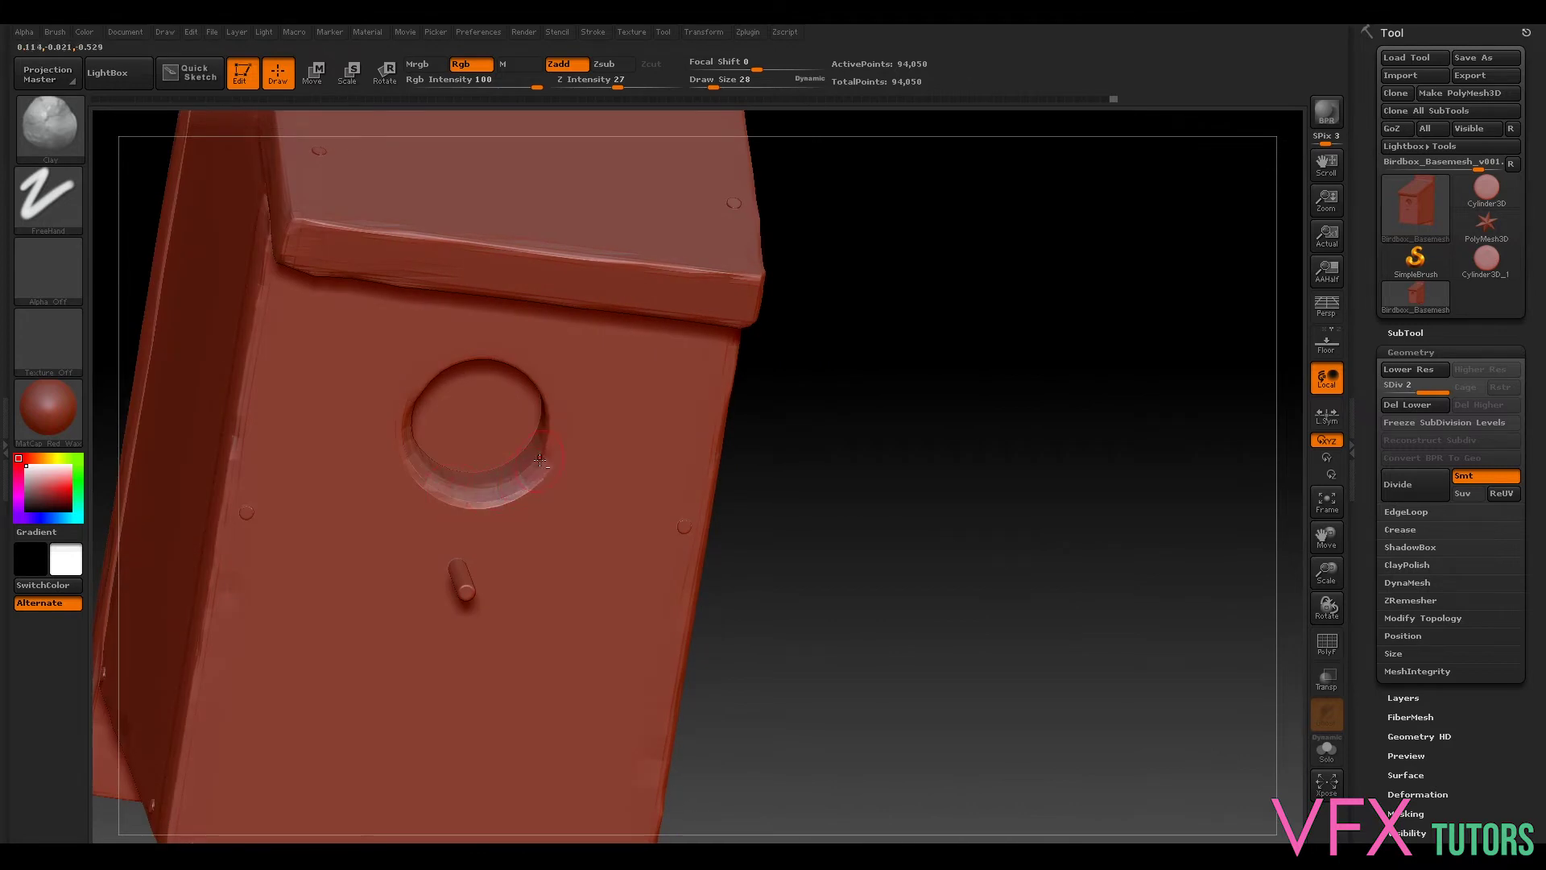
left_click_drag(1106, 575, 773, 153)
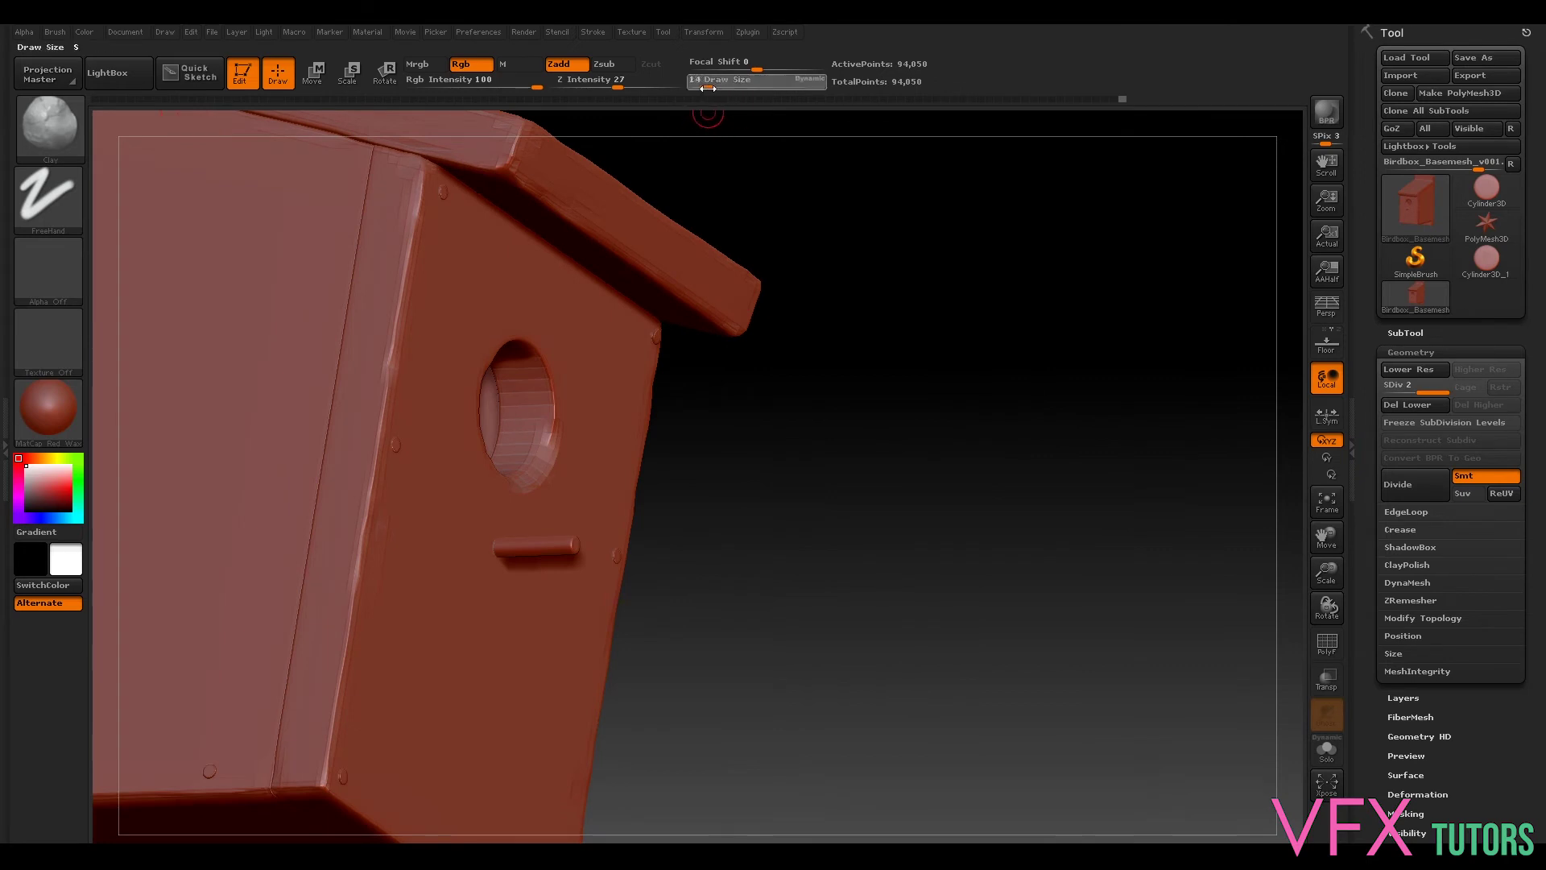
Step: Set the draw size to 32, try lighter rim strokes at Z Intensity 9, and undo all Clay strokes on the entrance hole
left_click_drag(706, 87, 716, 87)
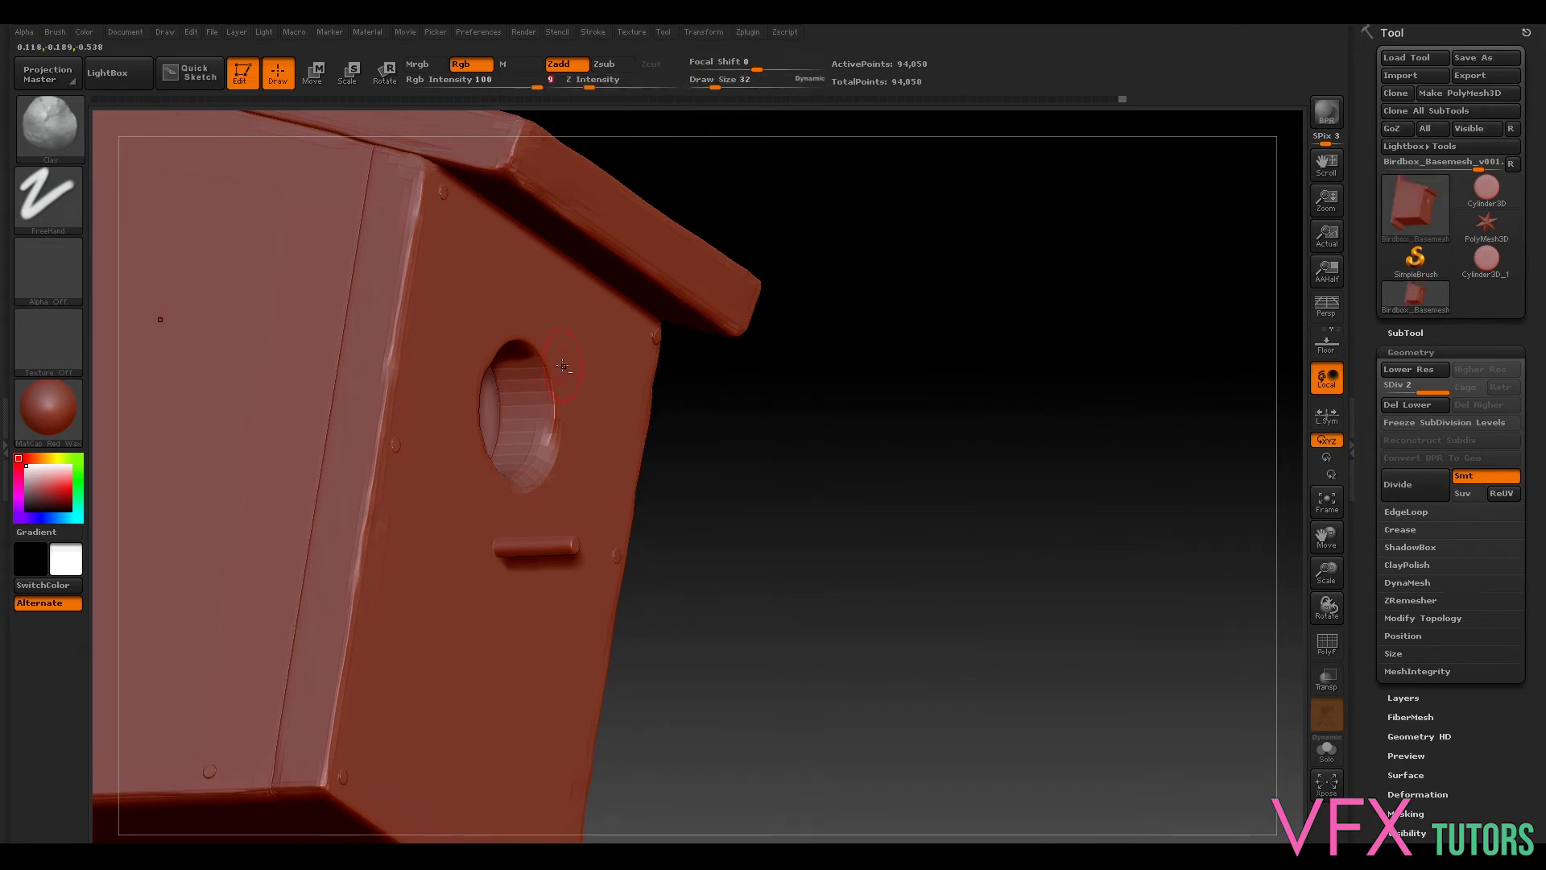
left_click_drag(705, 407, 388, 327)
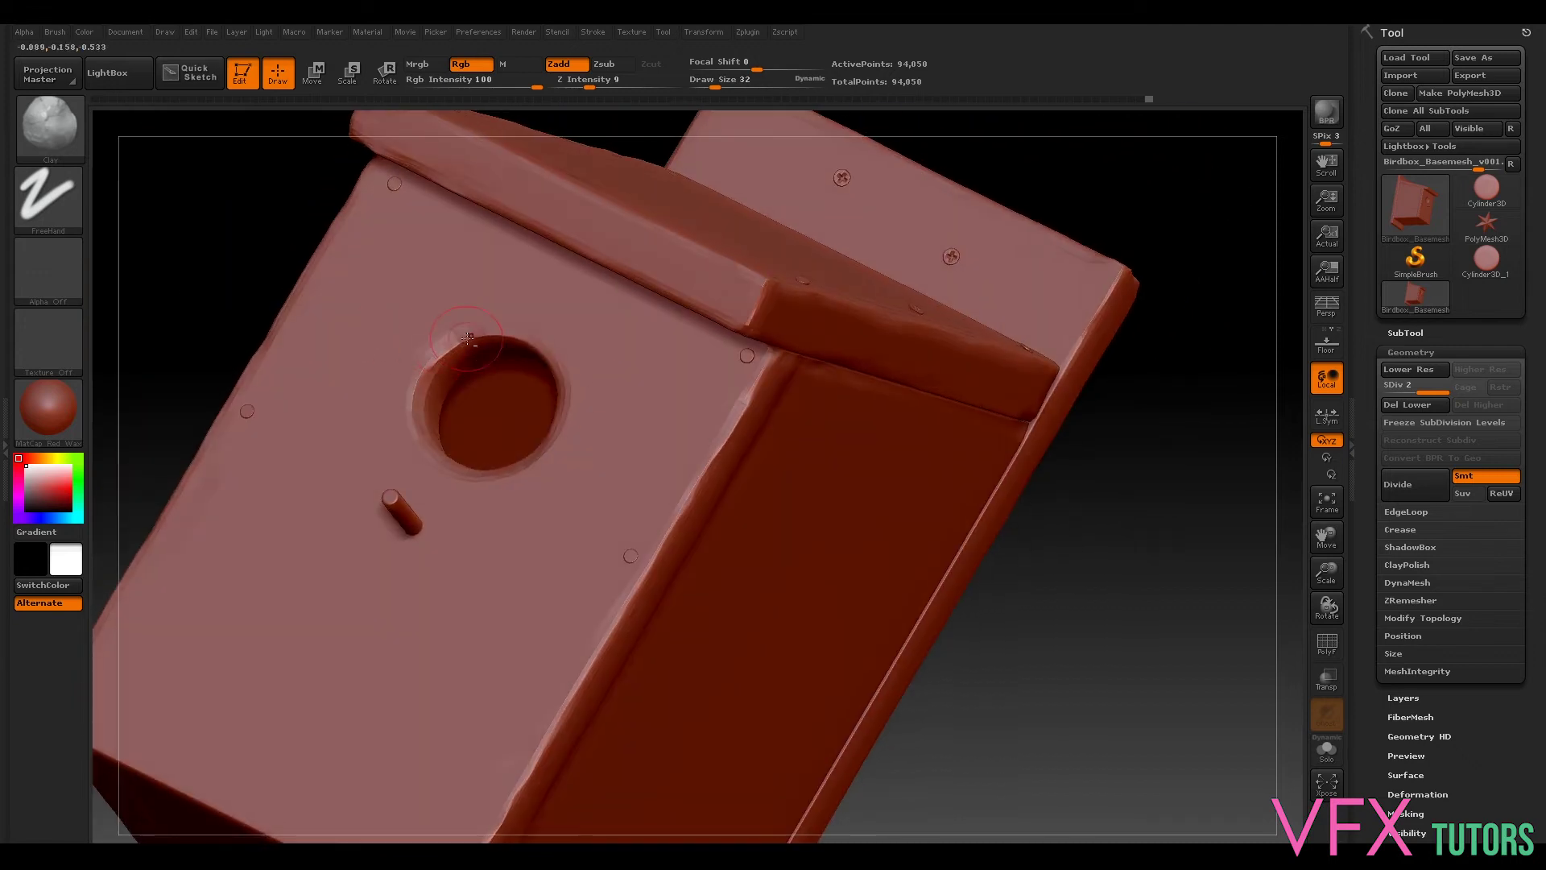
key("ctrl")
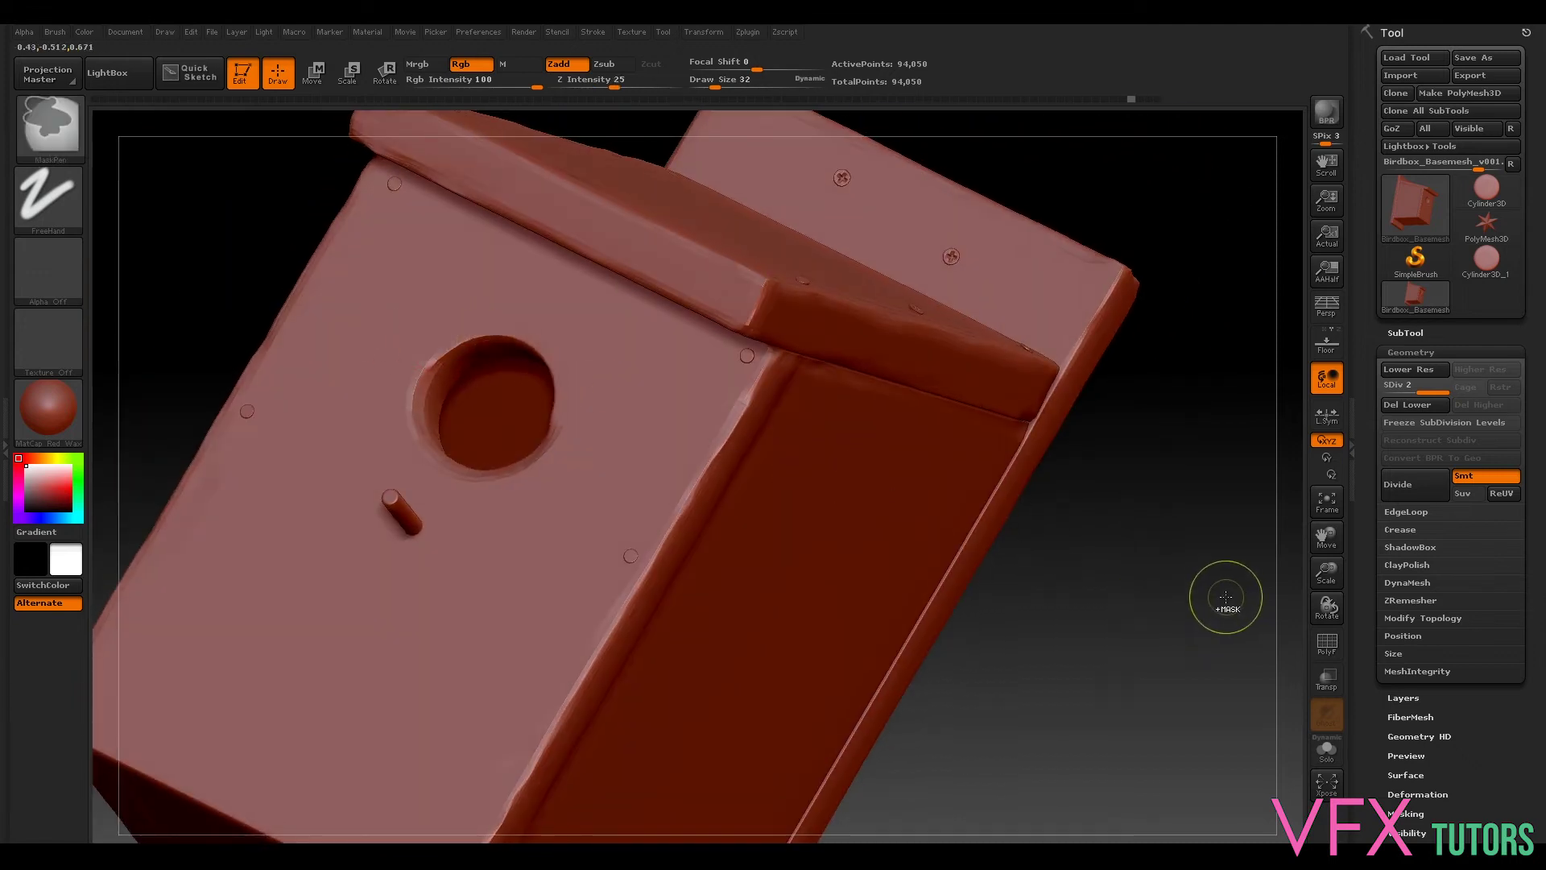
key("ctrl+z")
key("ctrl+z")
key("ctrl+z")
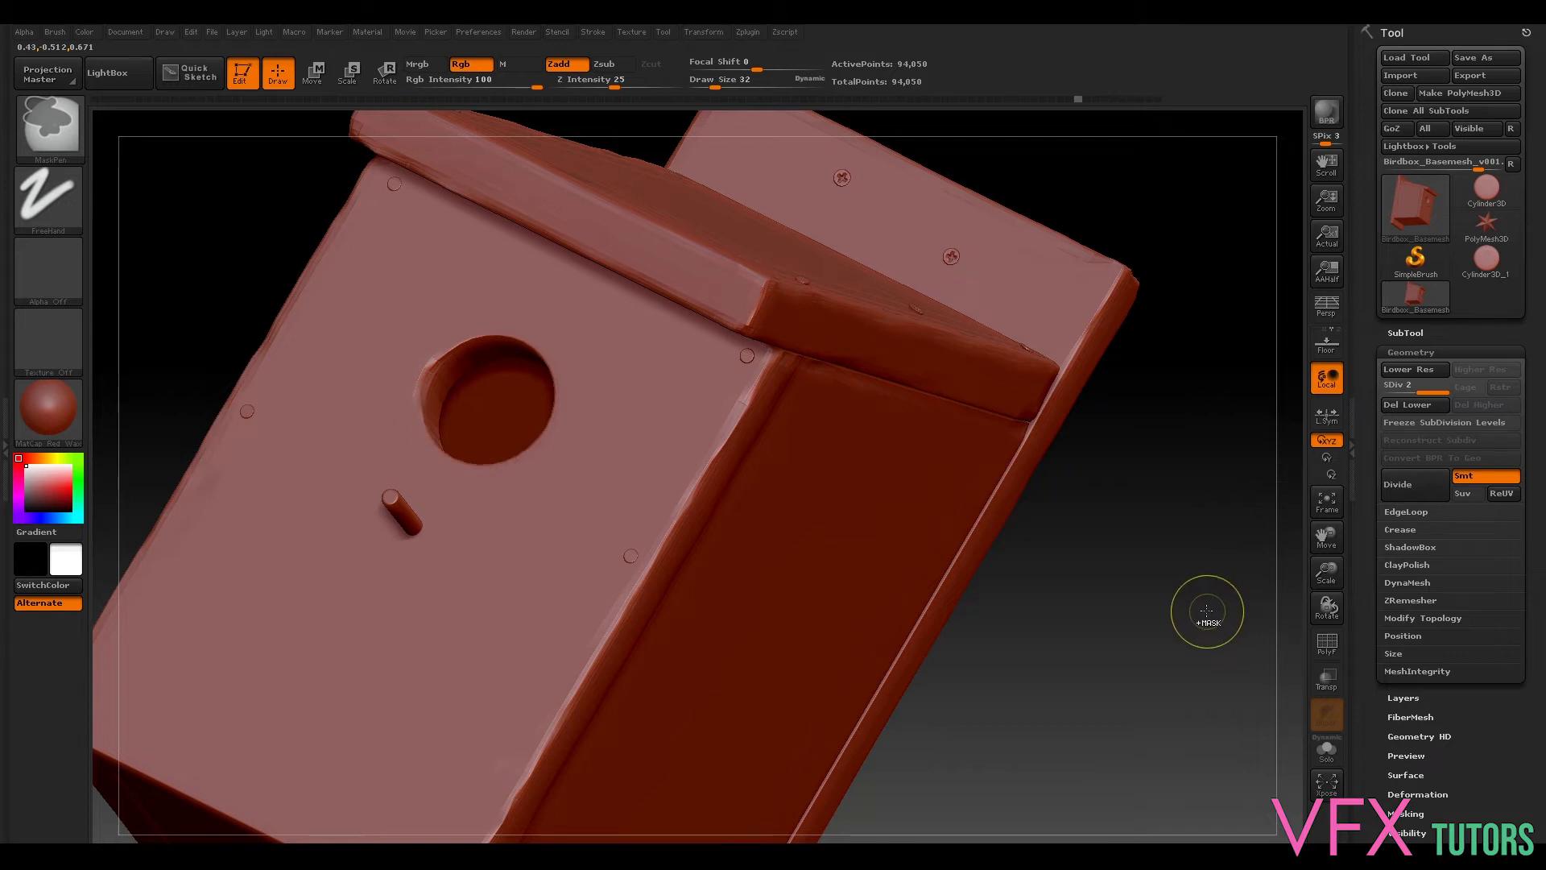
Step: Set Z Intensity to 7 and gently wear down the entrance hole rim with Clay strokes all the way around
left_click_drag(610, 88, 584, 89)
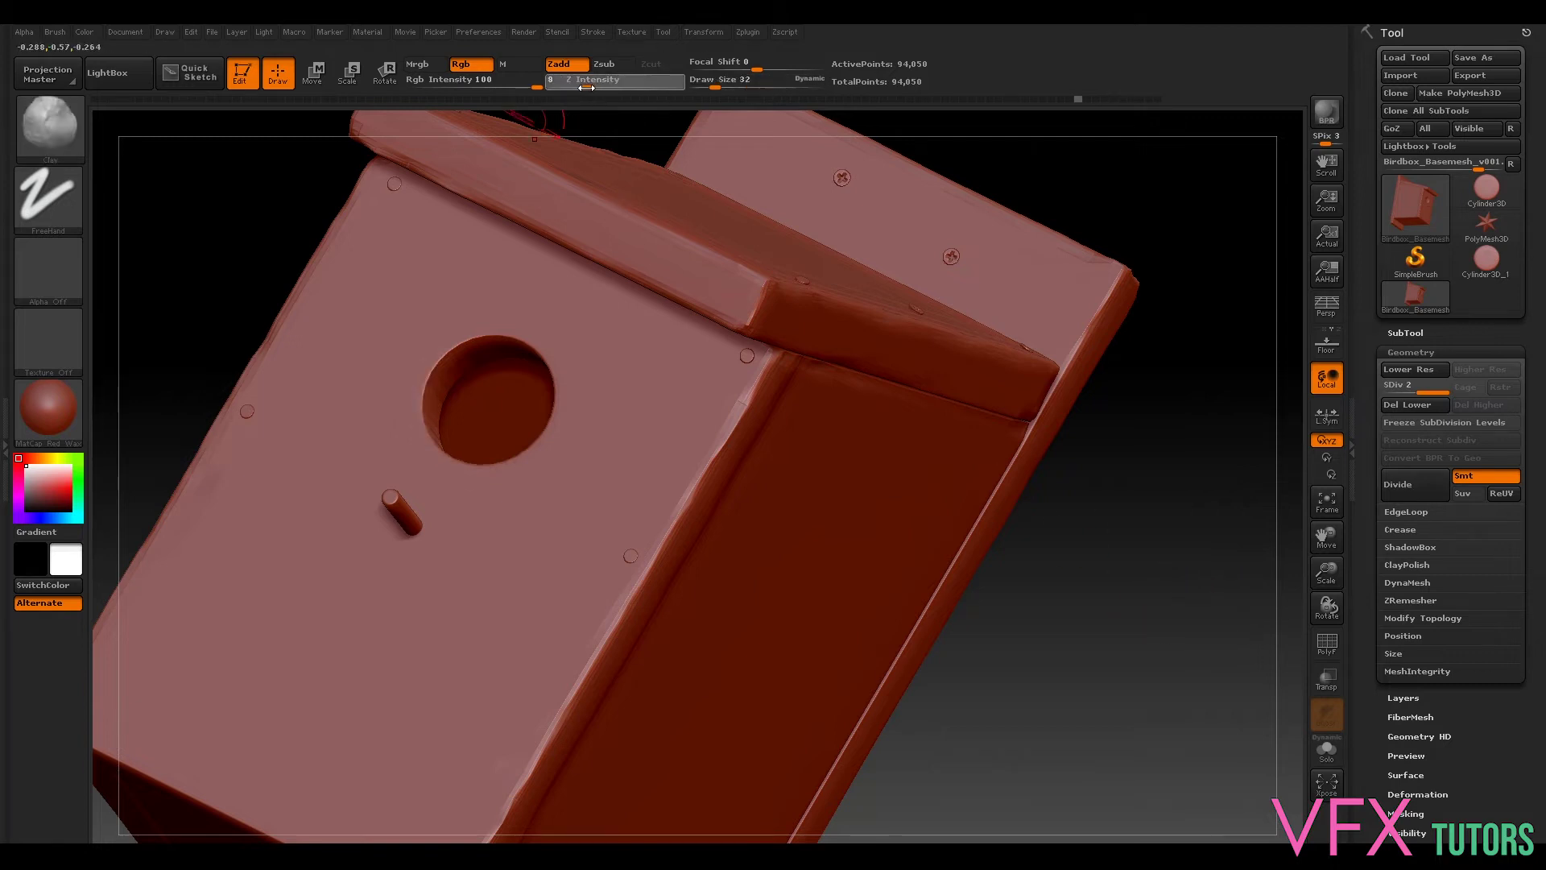
left_click_drag(258, 231, 421, 363)
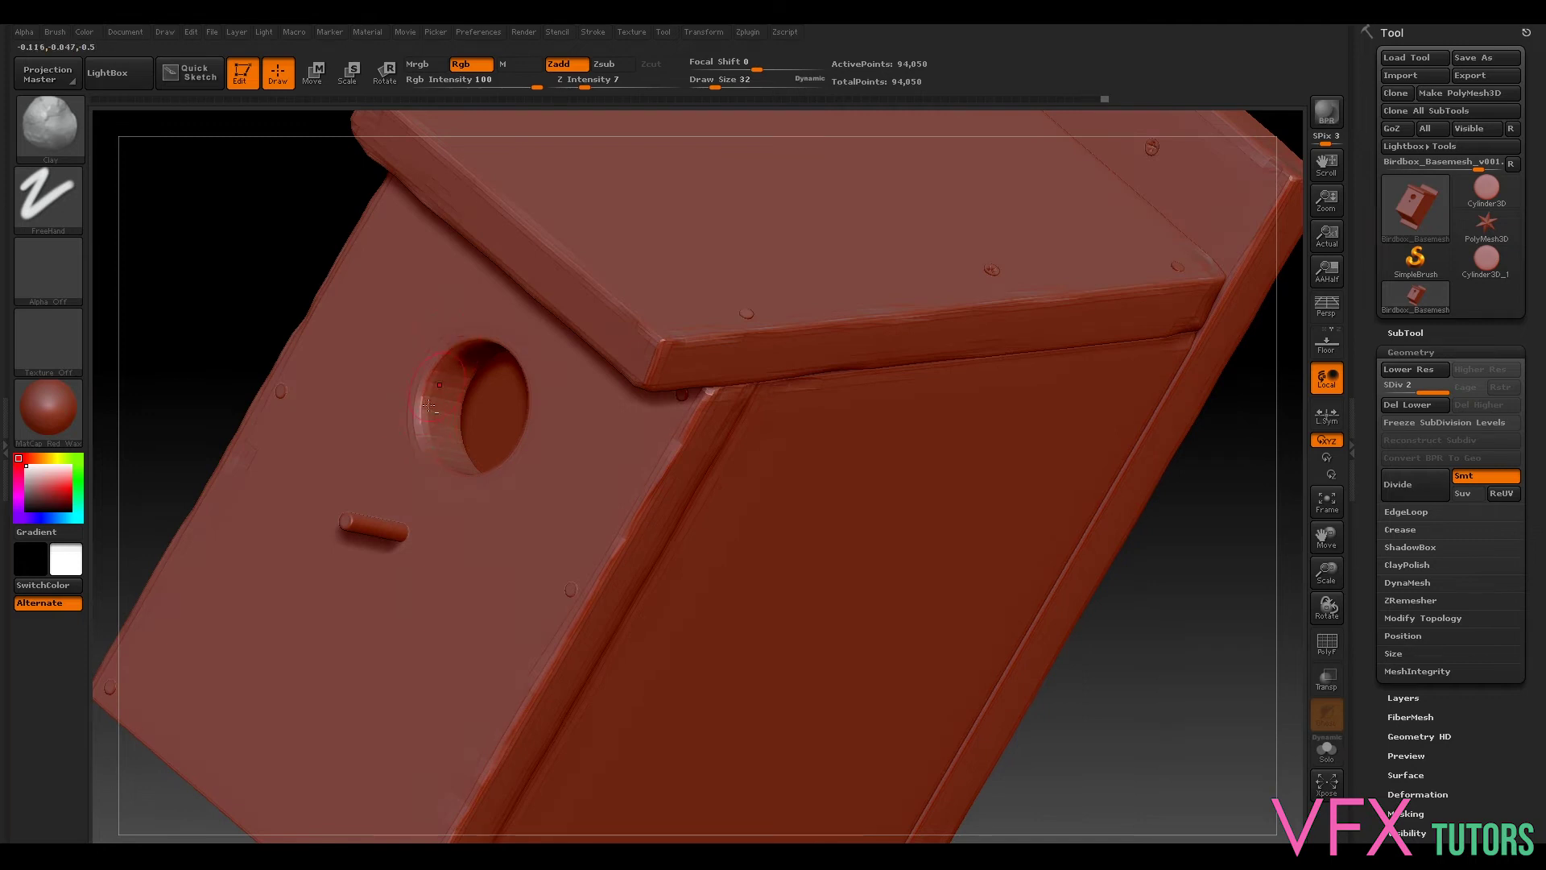
left_click_drag(252, 286, 485, 469)
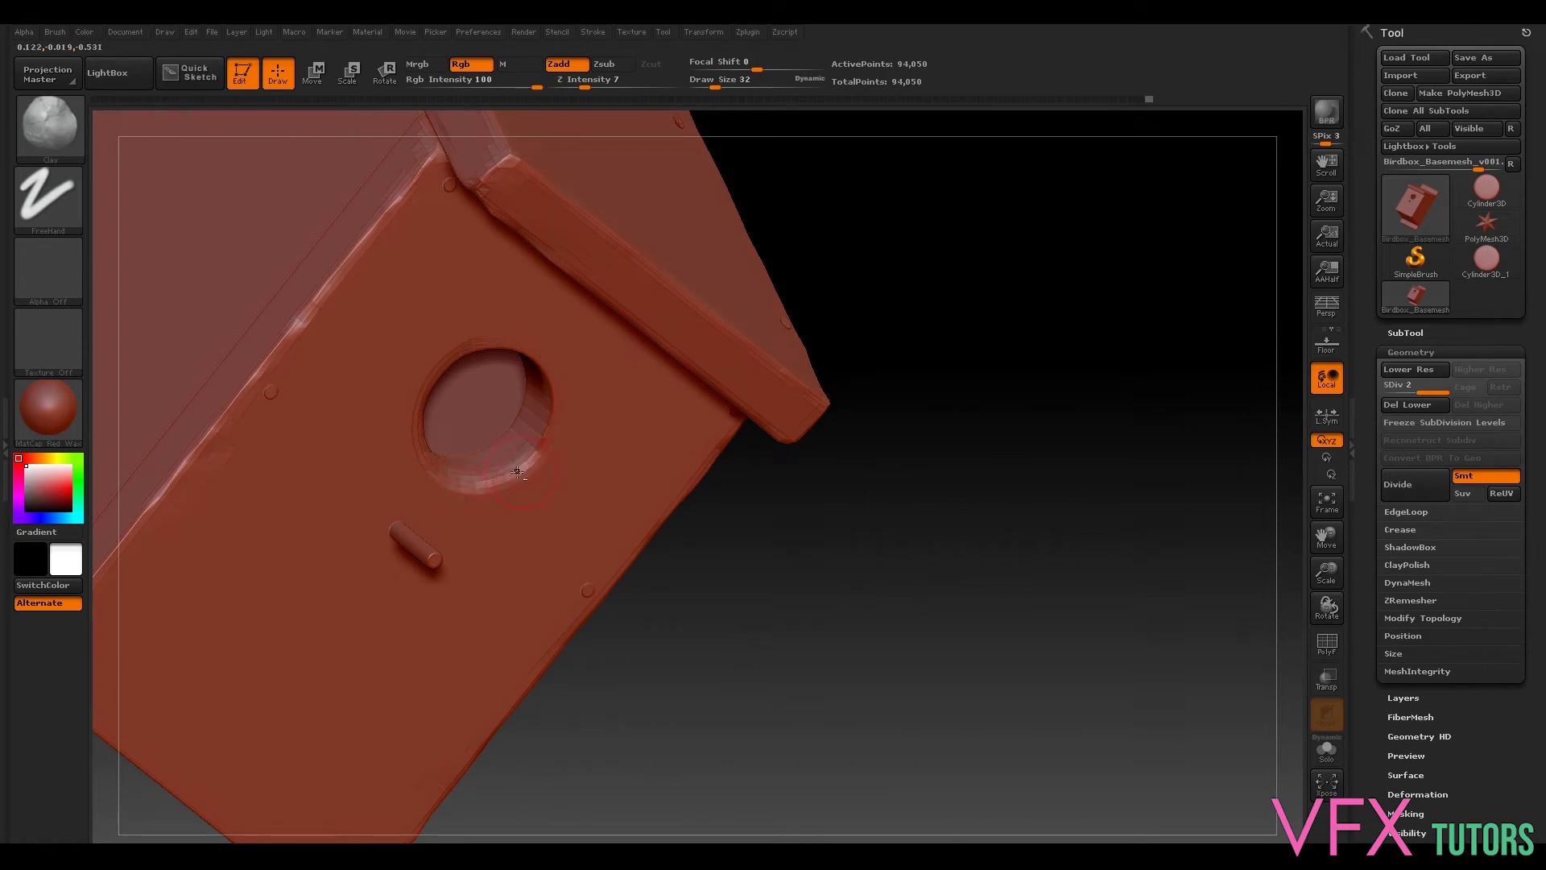
left_click_drag(853, 622, 656, 624)
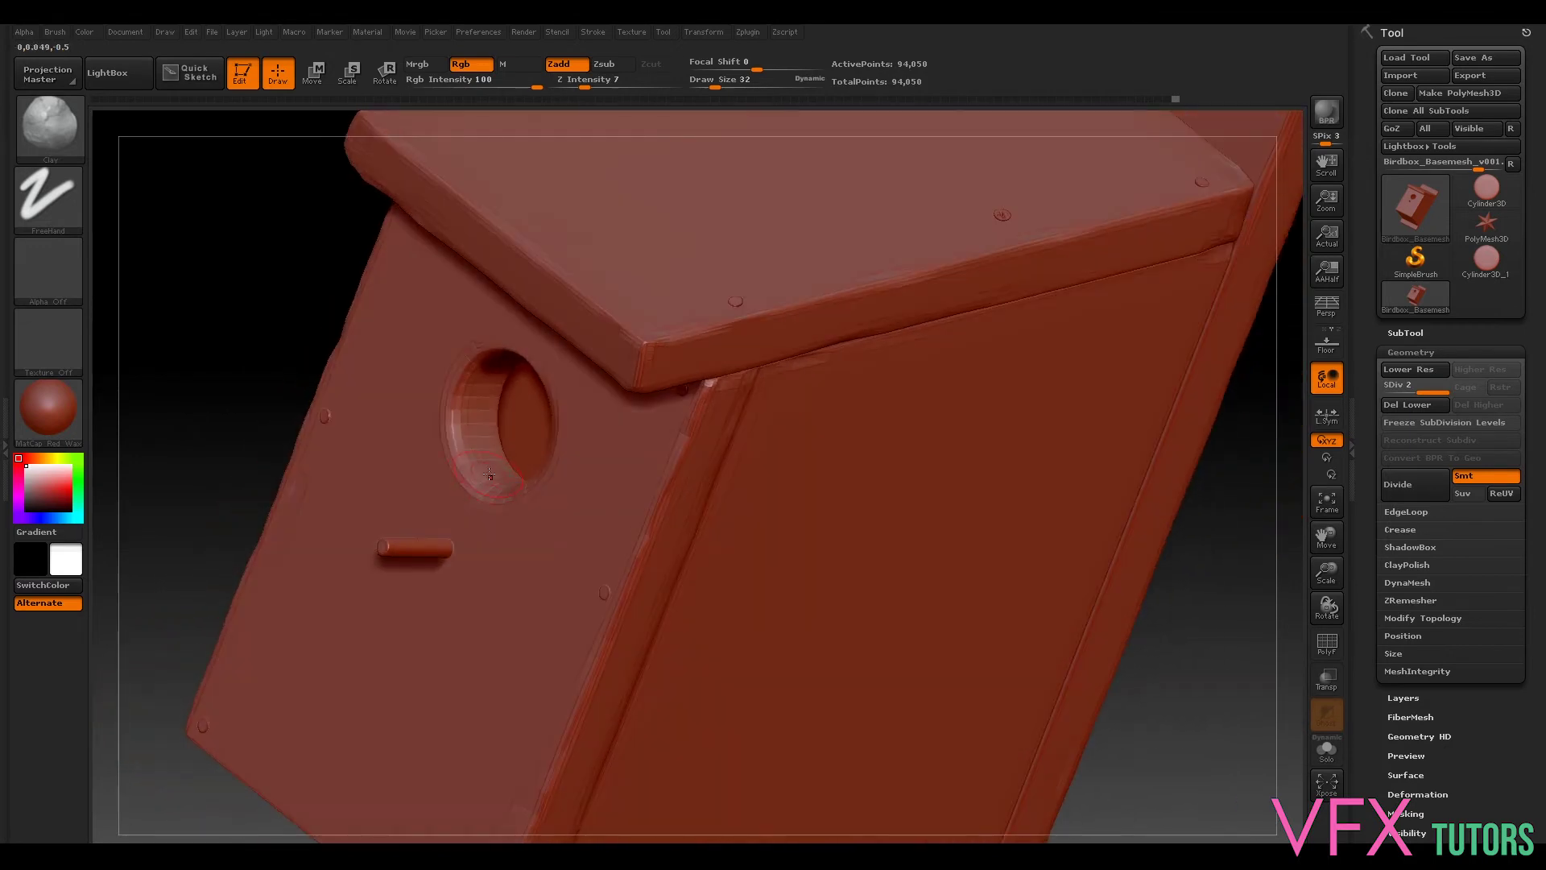
left_click_drag(1164, 741, 1208, 708)
left_click_drag(1104, 670, 845, 592)
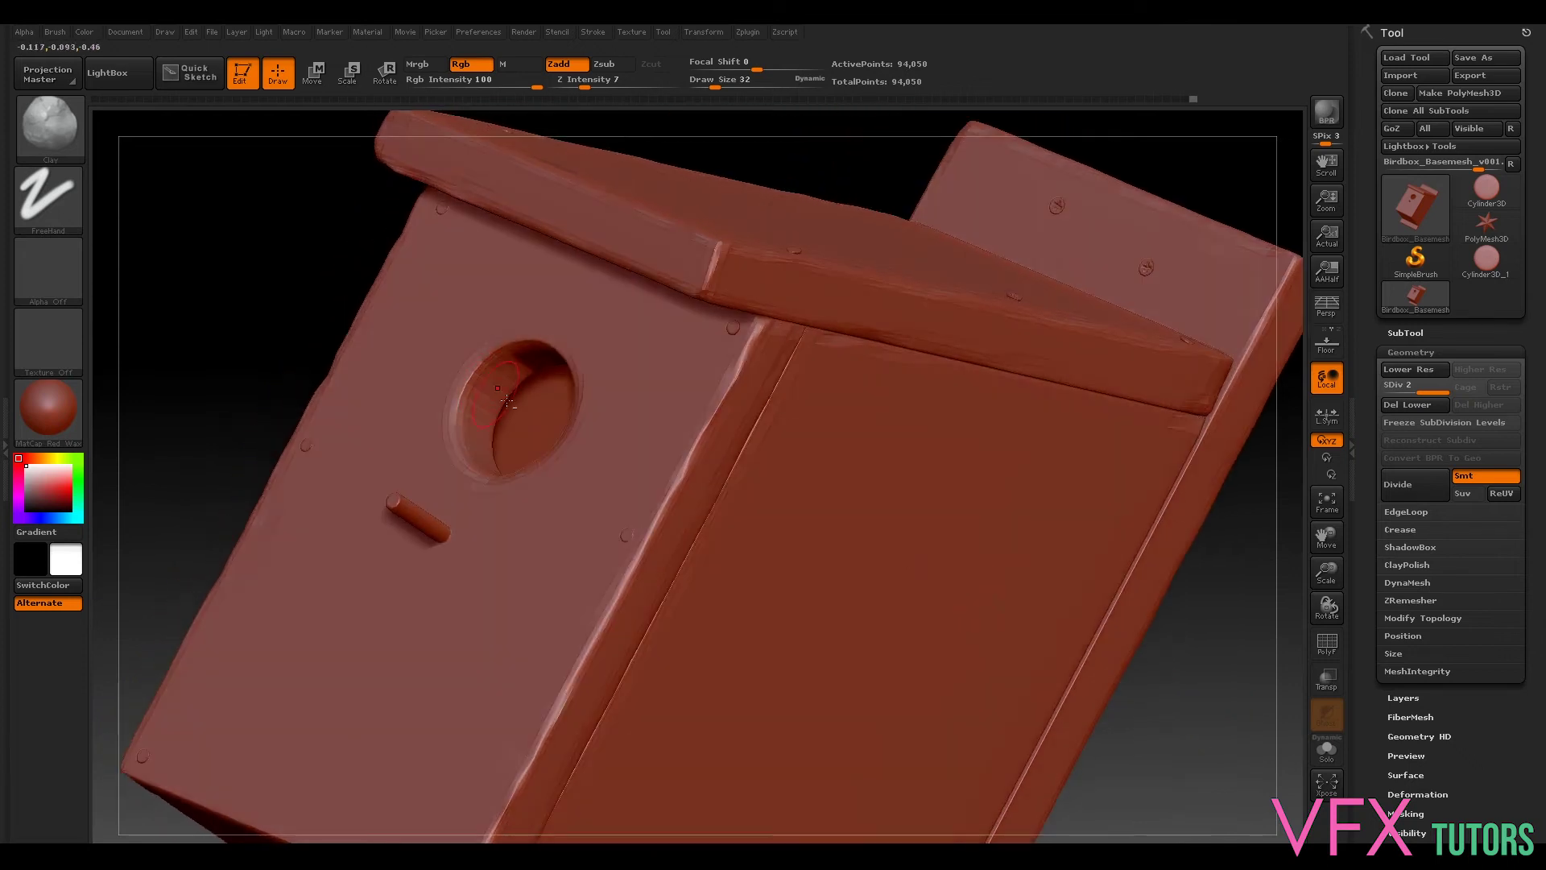
left_click_drag(1196, 790, 1429, 757)
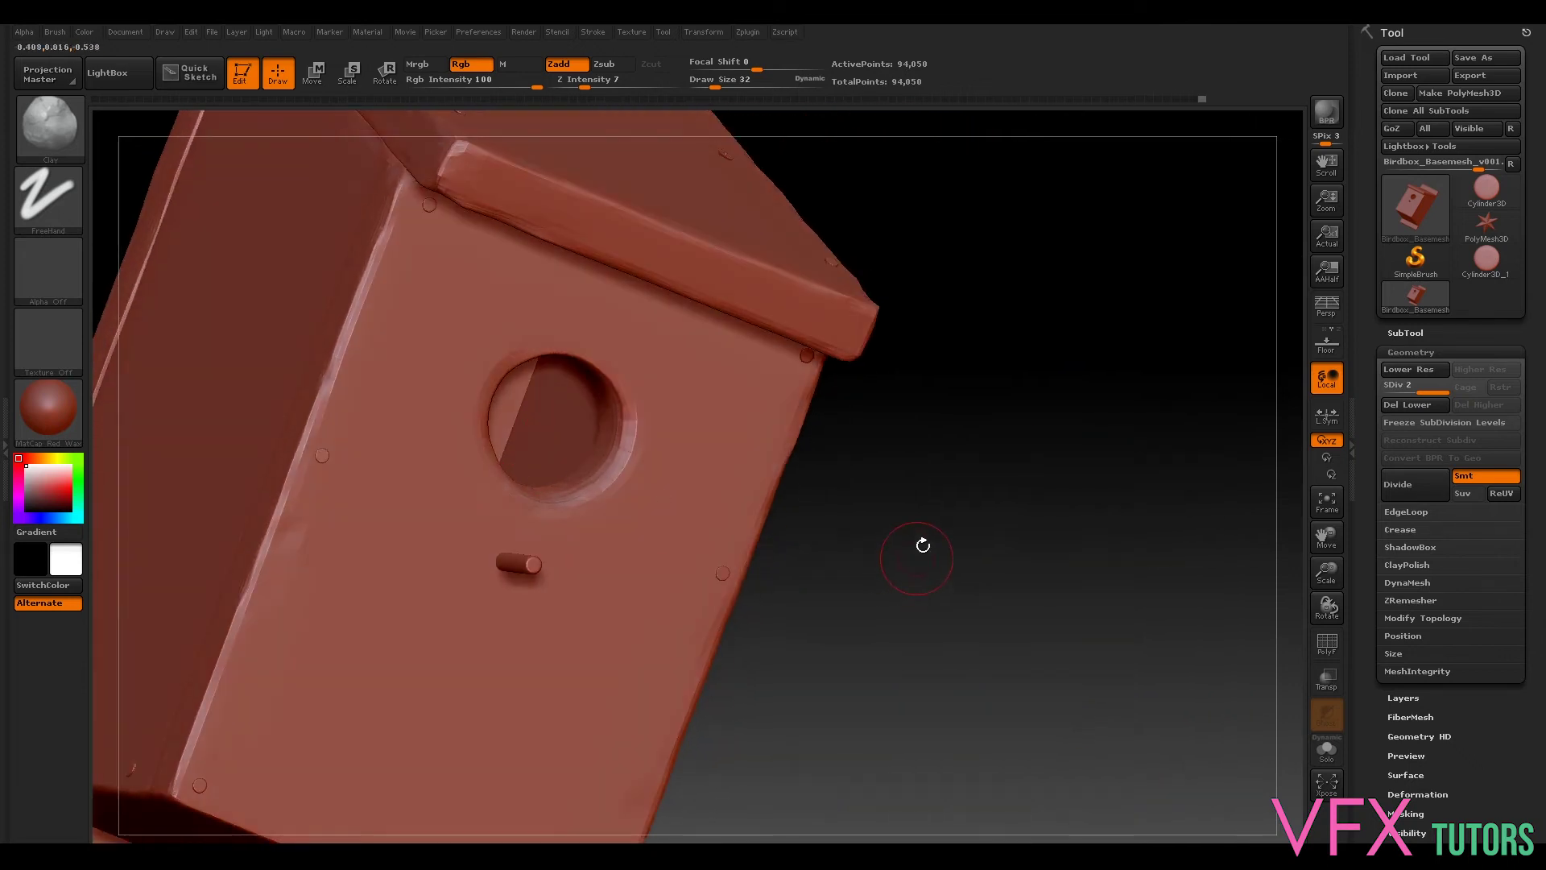
Step: Add light Clay wear along the edges where the side panel meets the back board
left_click_drag(1059, 535, 1112, 571)
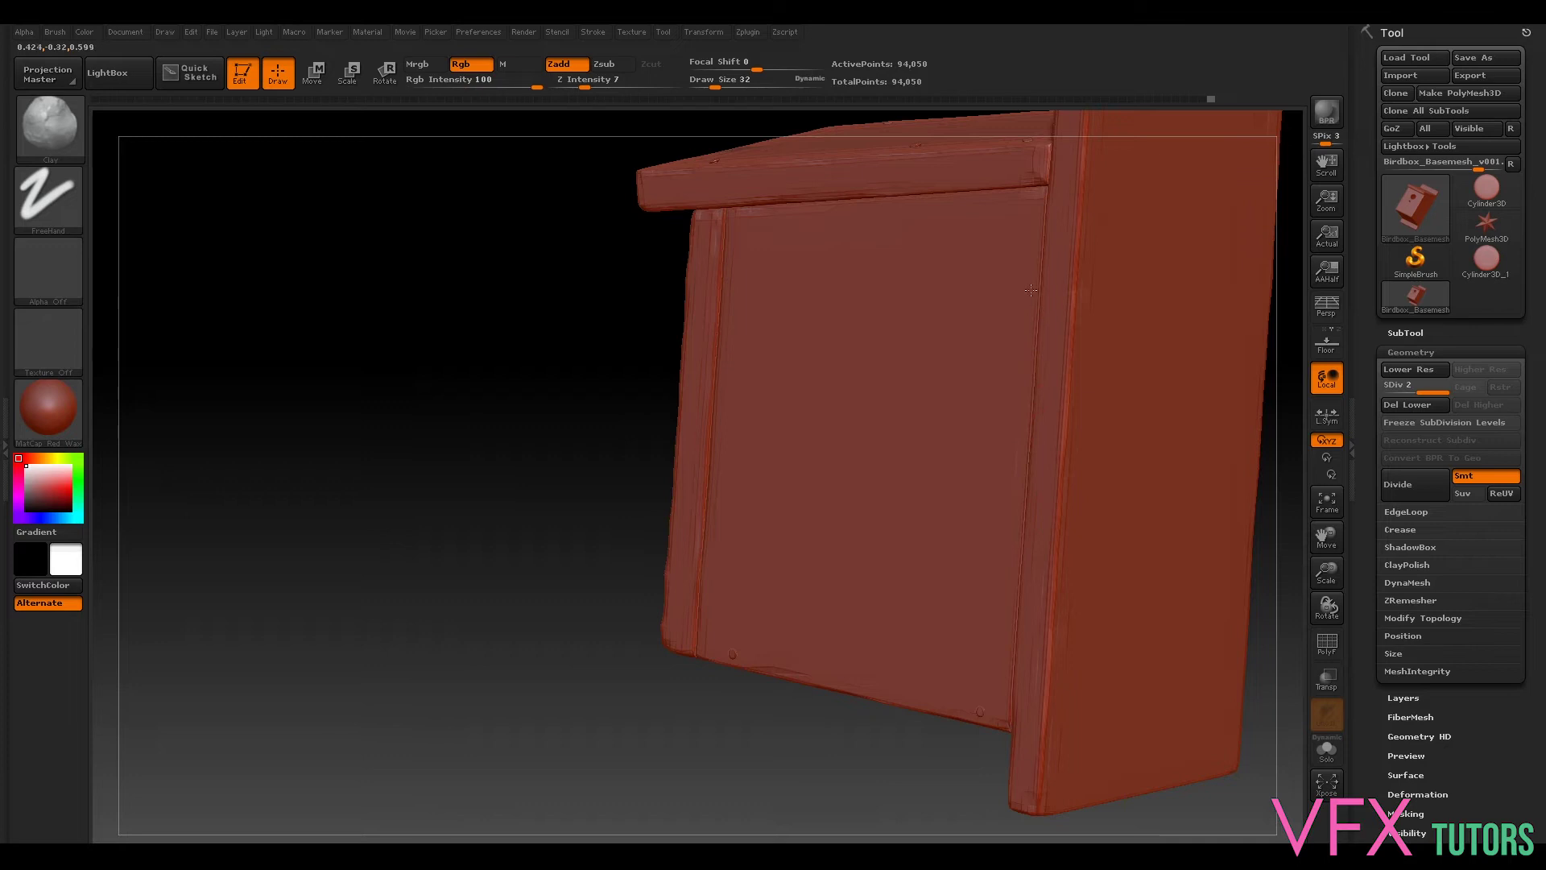
left_click_drag(350, 509, 471, 455)
left_click_drag(1083, 645, 1136, 550)
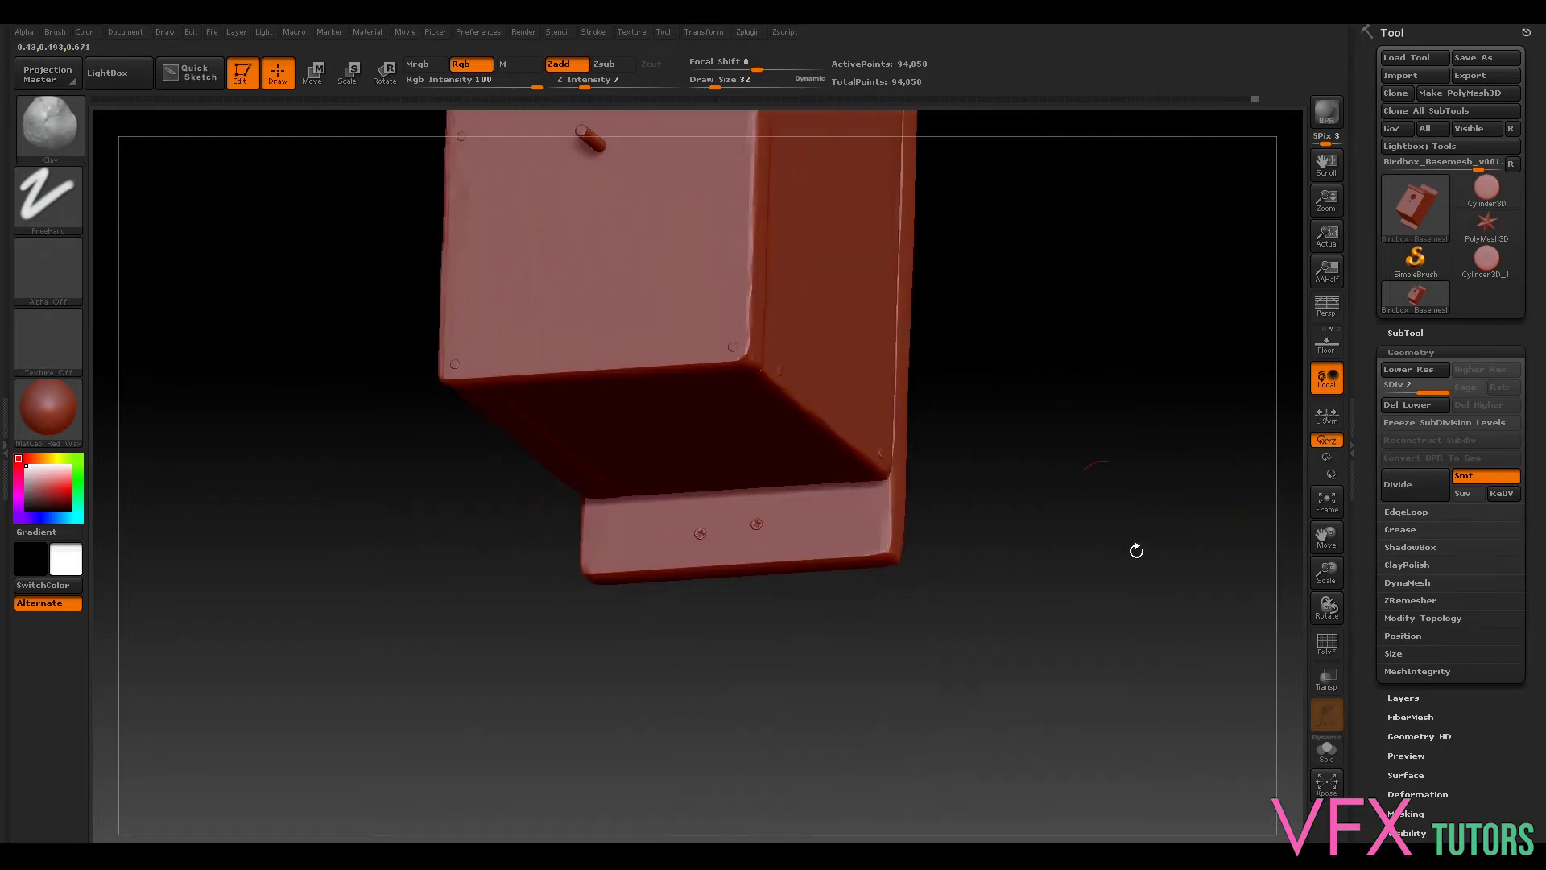
left_click_drag(1183, 645, 1063, 539)
Step: Soften the upper corner and adjoining edge of the back board above the roof with Clay strokes
mouse_move(1022, 293)
left_mouse_down("alt")
mouse_move(1056, 534)
mouse_move(995, 549)
left_mouse_up("alt")
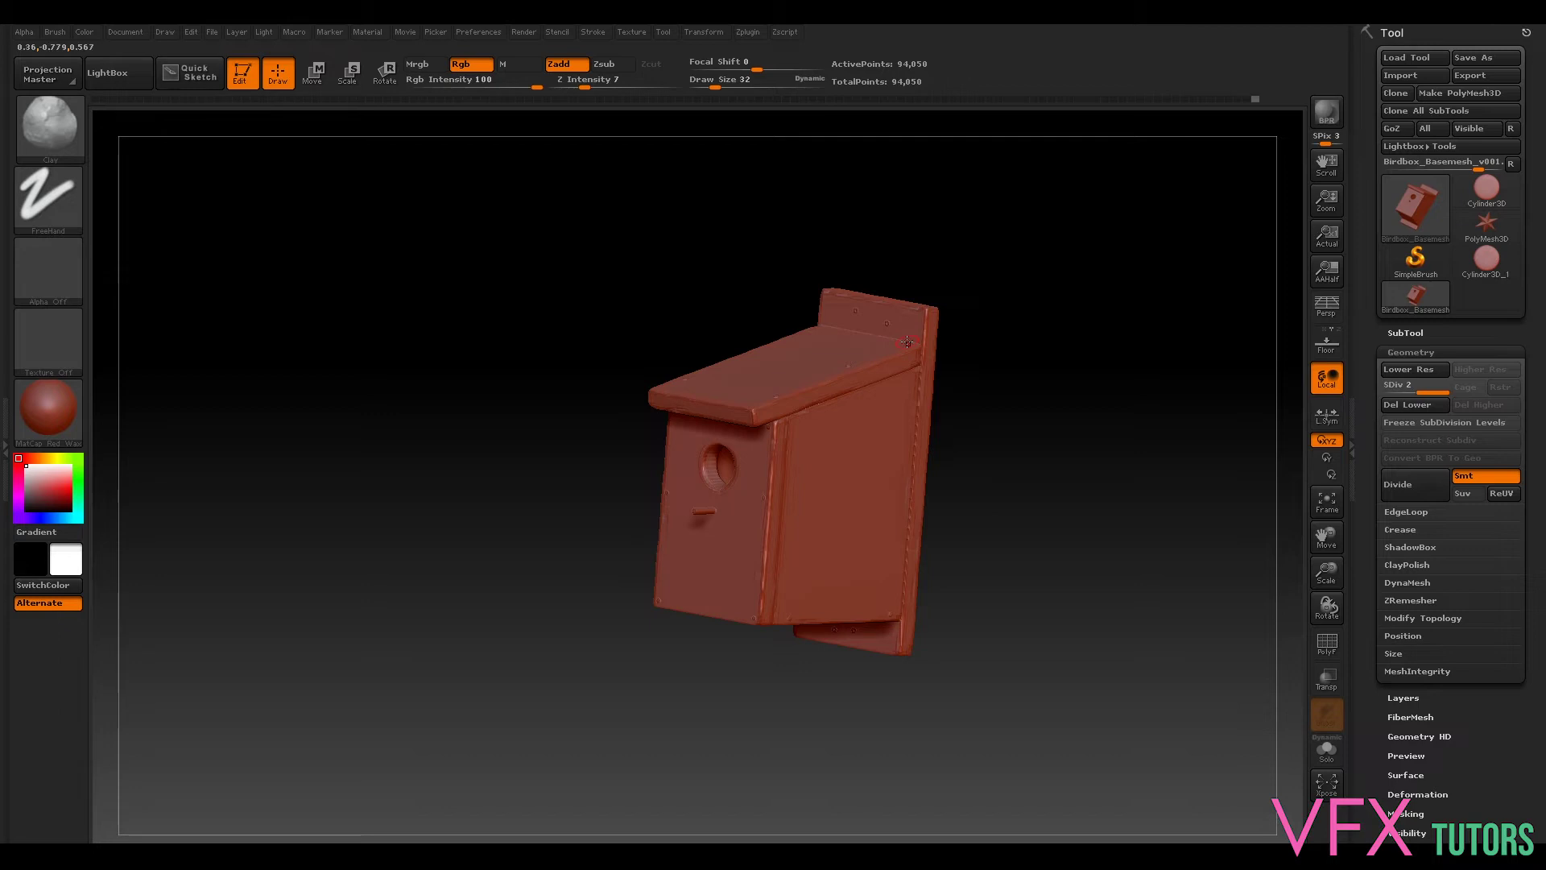
left_click_drag(1031, 266, 1017, 360, "alt")
left_click_drag(962, 486, 1094, 524, "alt")
left_click_drag(998, 341, 1052, 317, "alt")
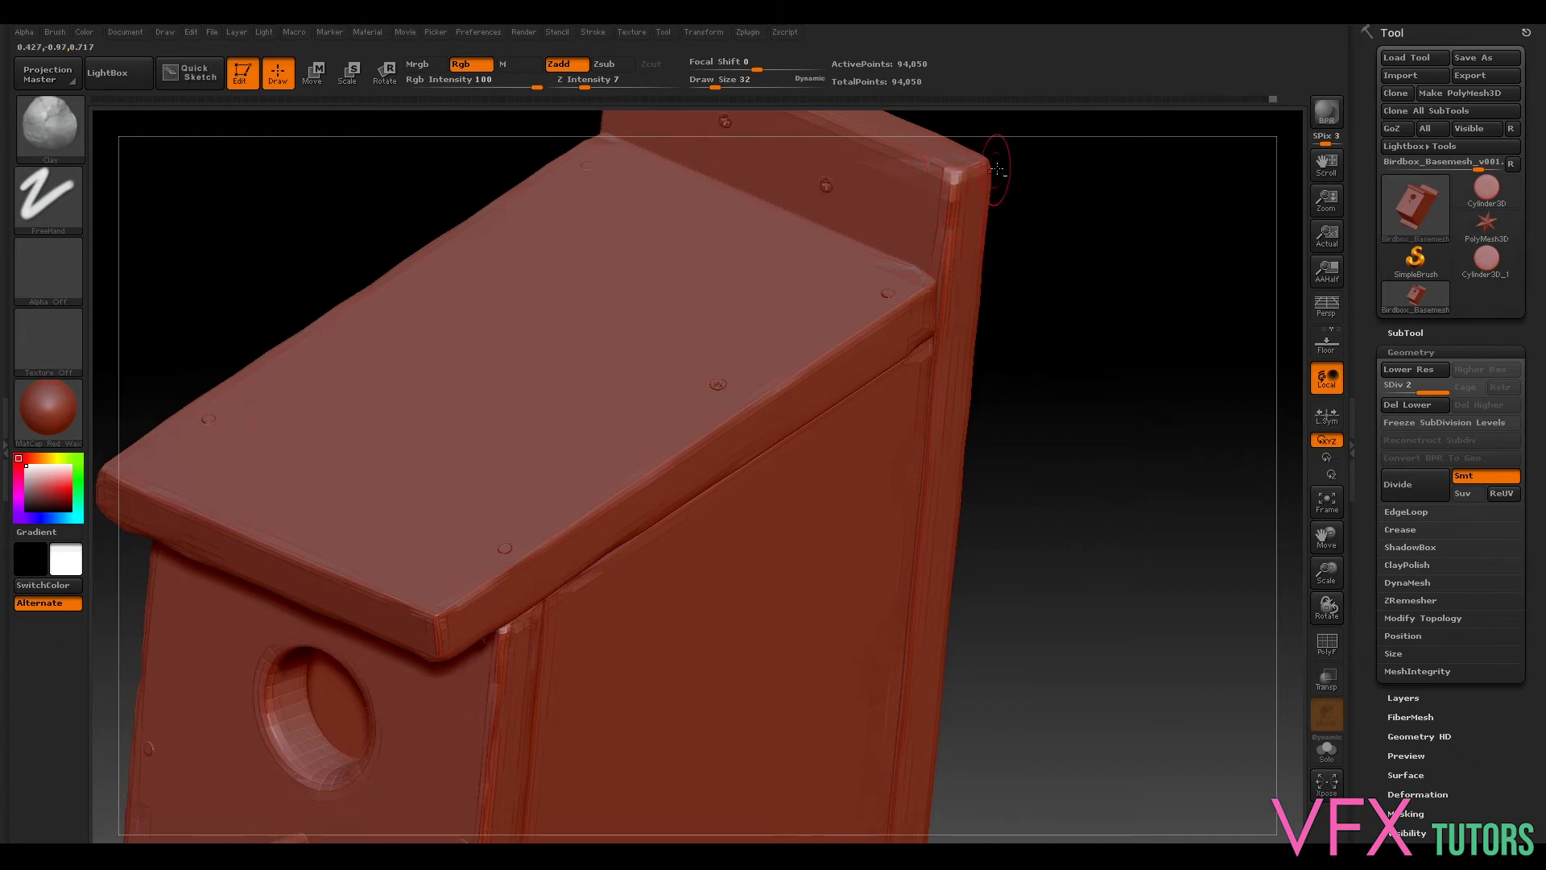
Step: Wear down the bottom edge of the front panel and the lower end of the back board with Clay strokes
left_click_drag(1076, 655, 1133, 560)
left_click_drag(1146, 645, 1127, 483, "alt")
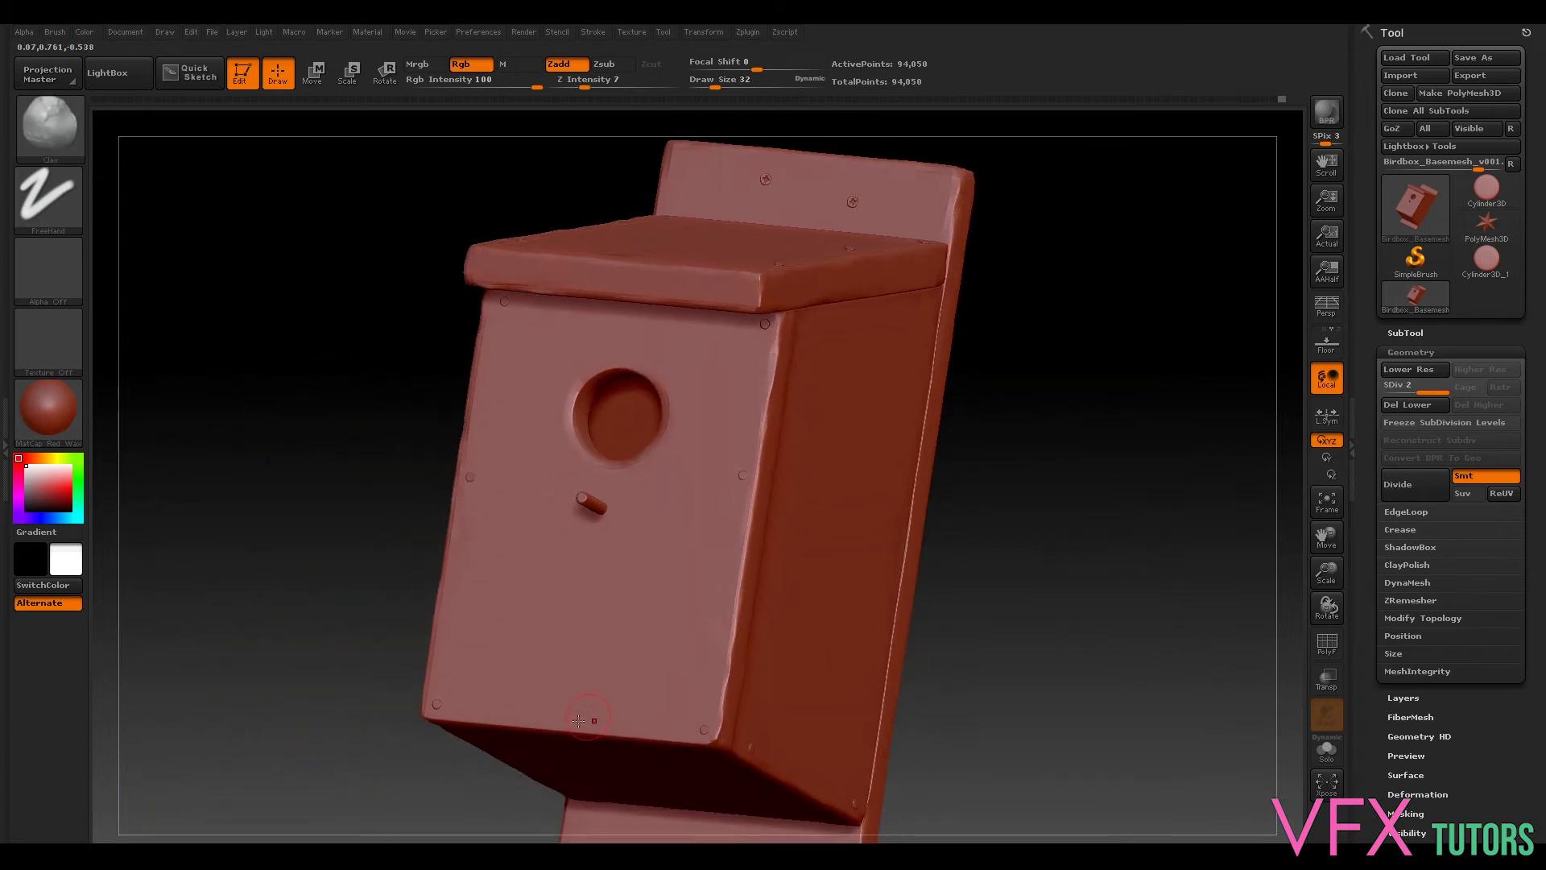
left_click_drag(584, 728, 1057, 479)
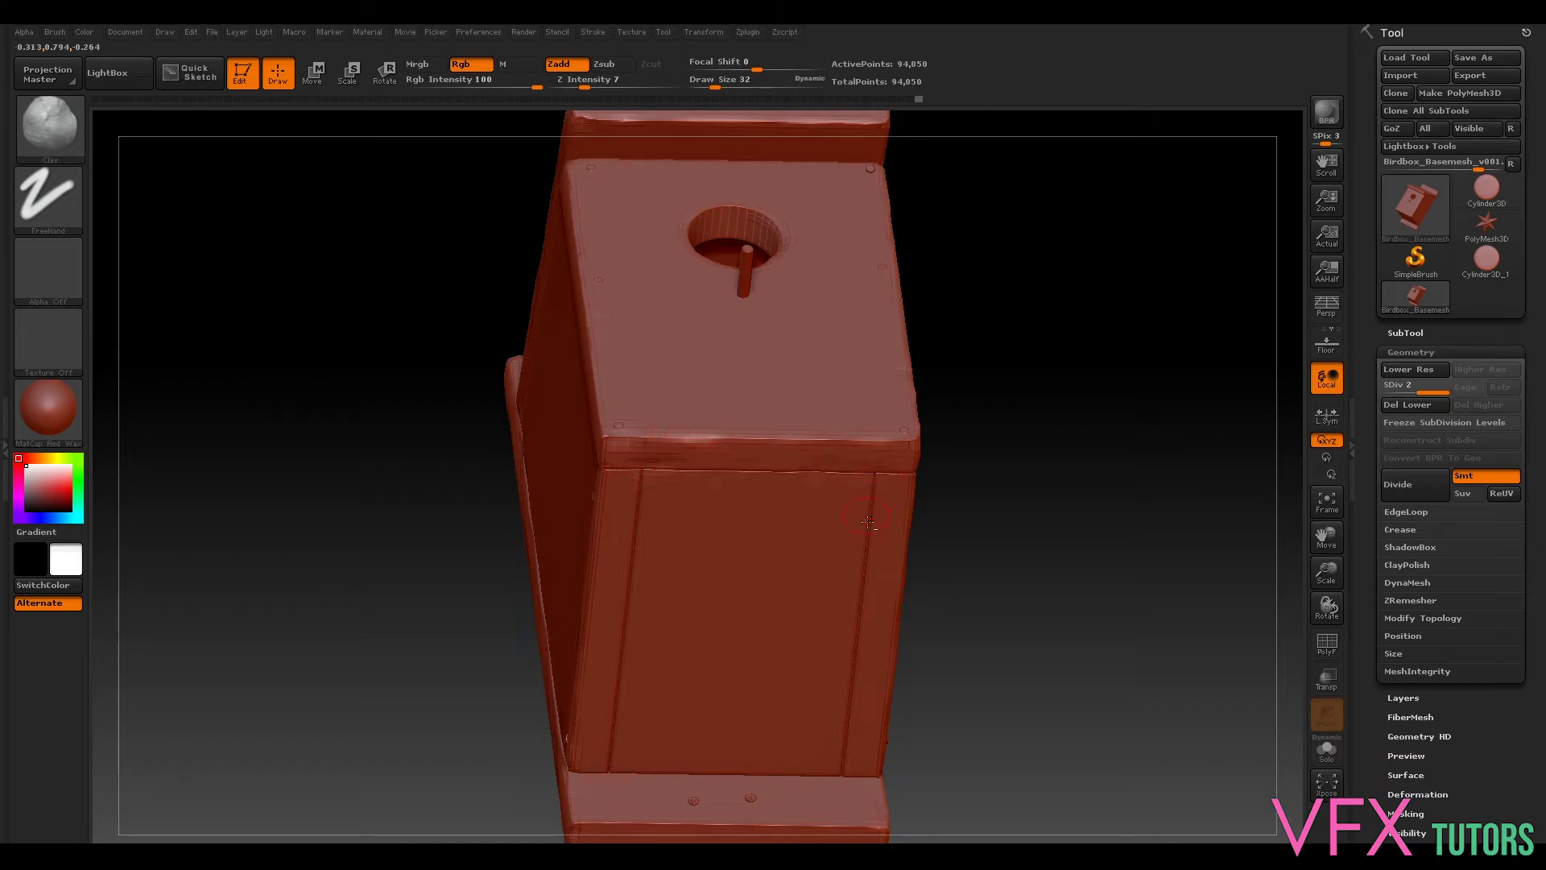
left_click_drag(910, 725, 888, 665)
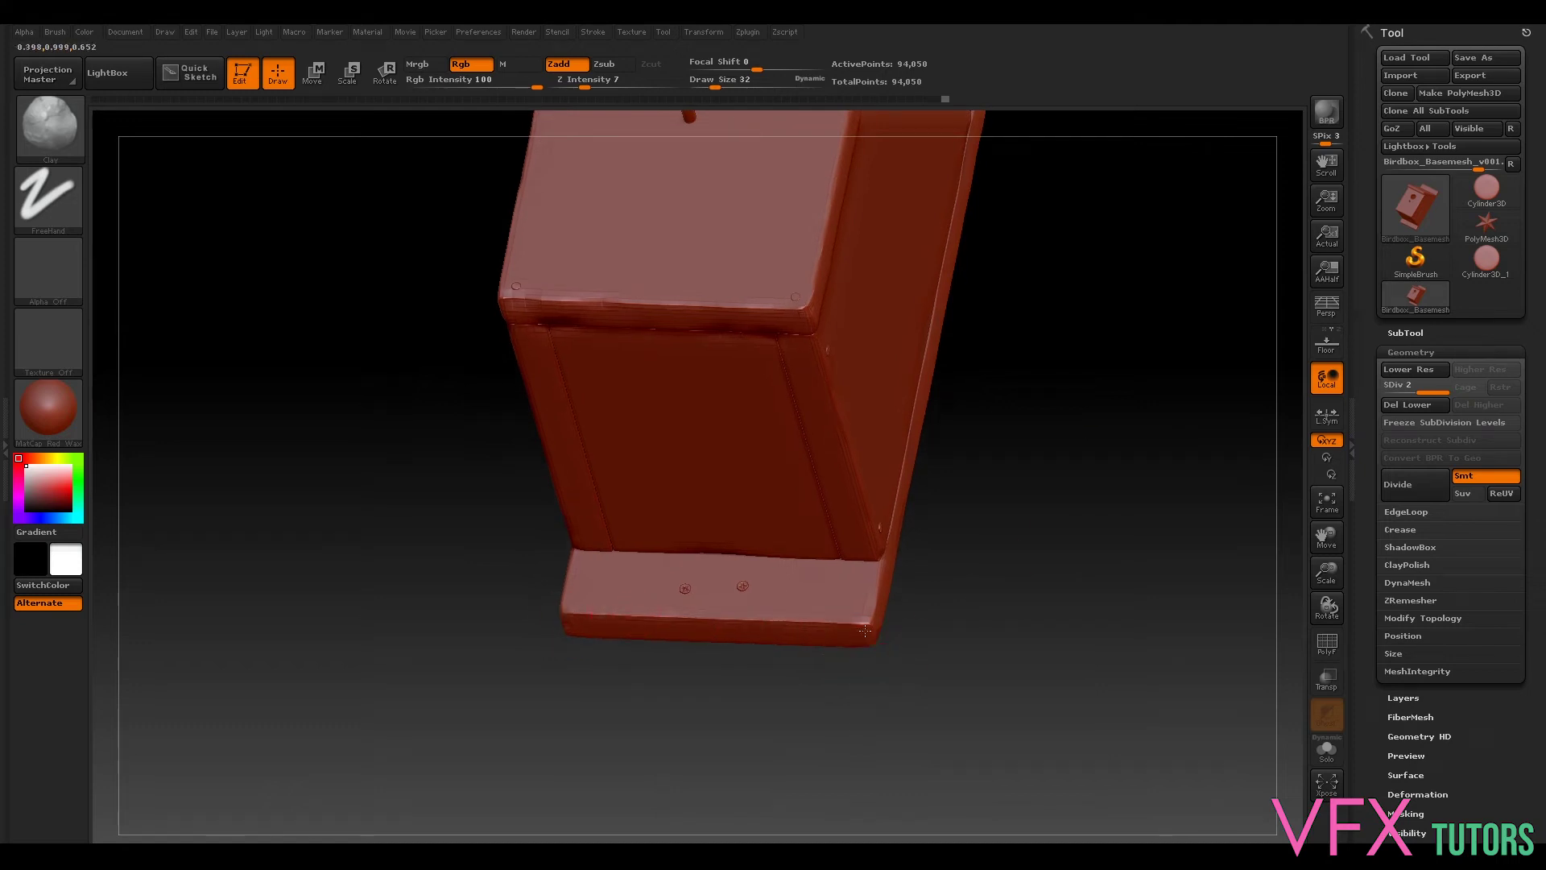
Step: Add Clay wear to the opposite side's front corner edge and the long edge of the back board
left_click_drag(1004, 607, 1087, 409)
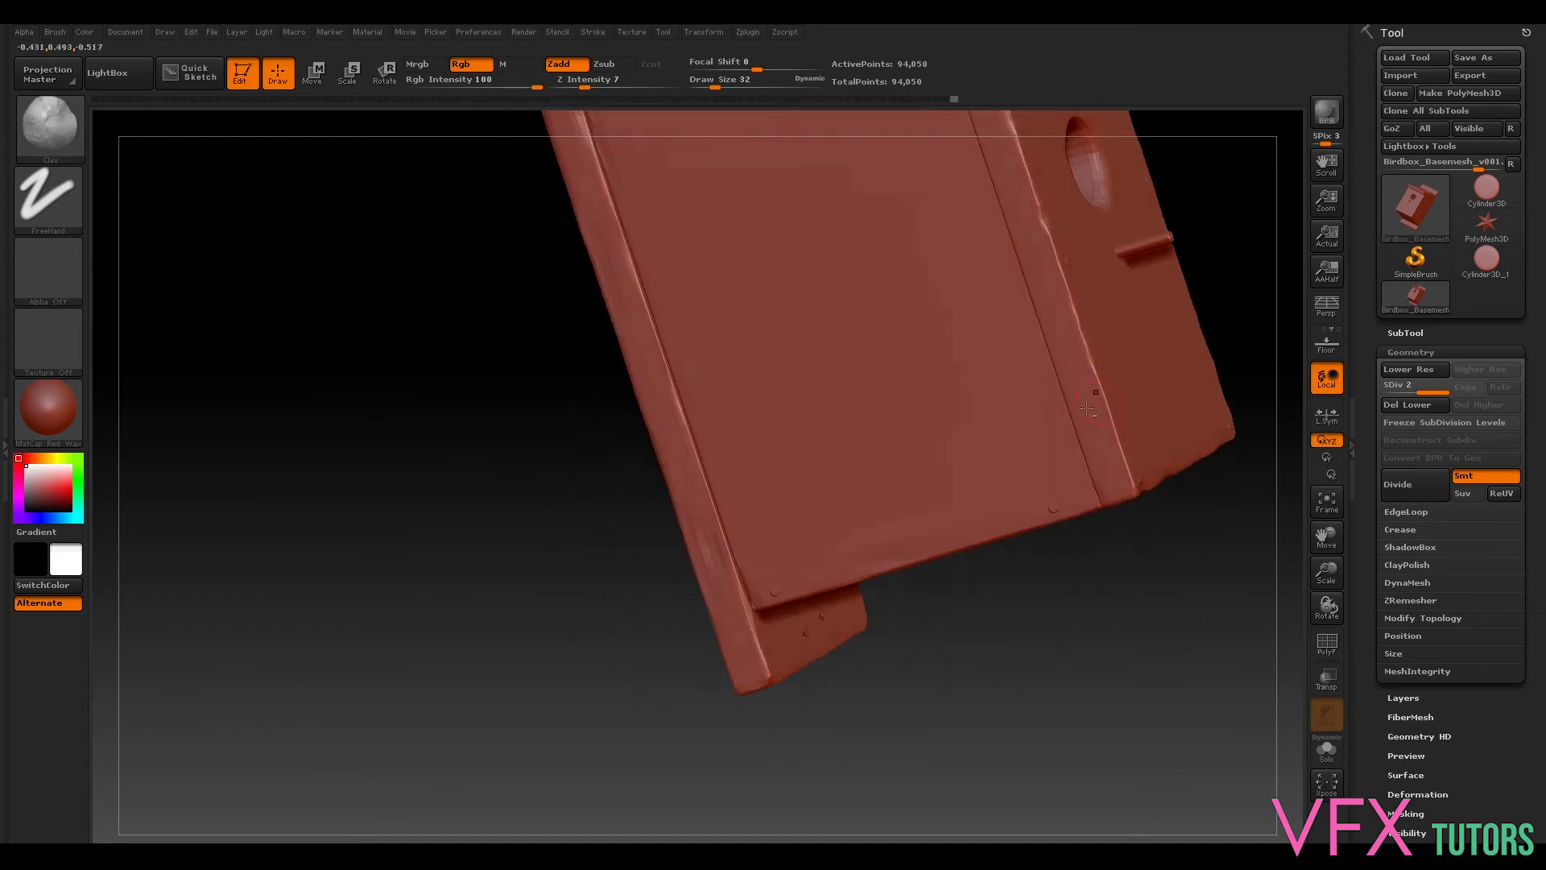
left_click_drag(1137, 789, 1204, 370)
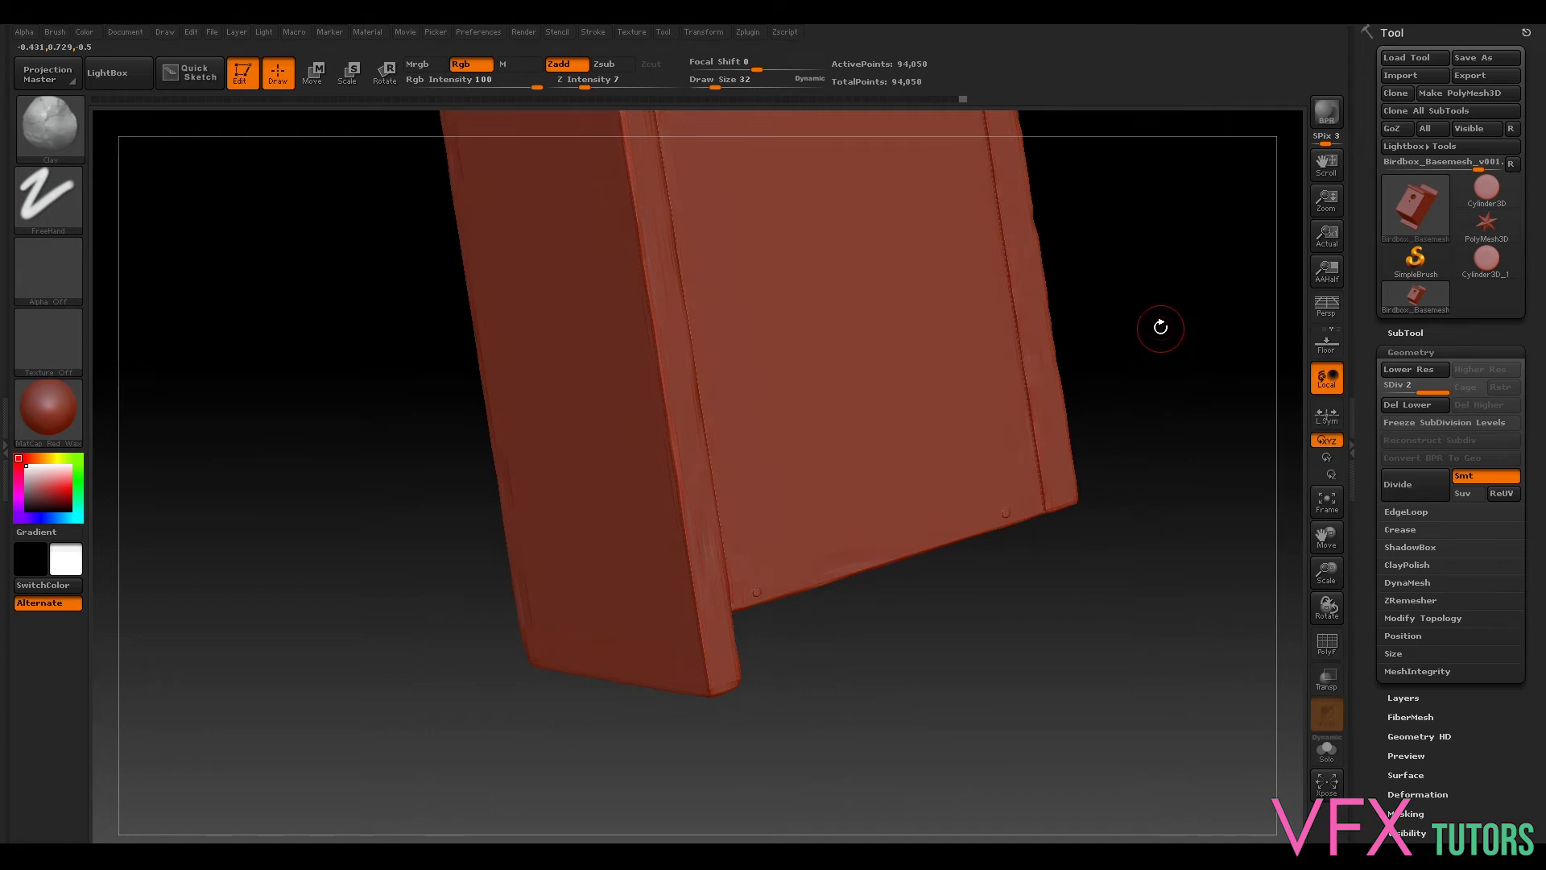
left_click_drag(1107, 397, 1087, 487)
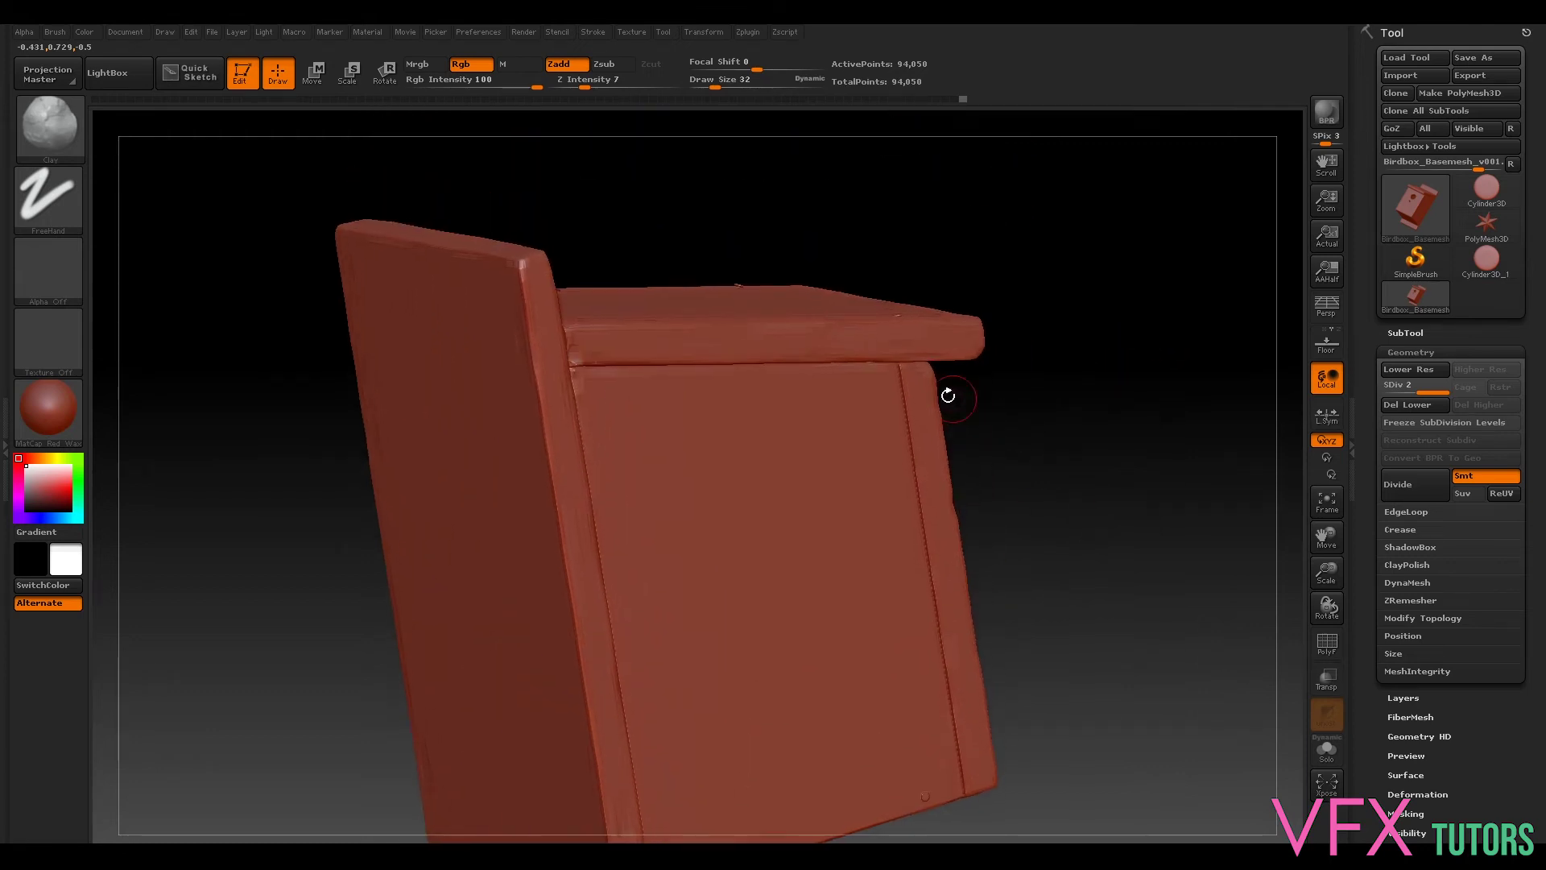
left_click_drag(1169, 449, 855, 411)
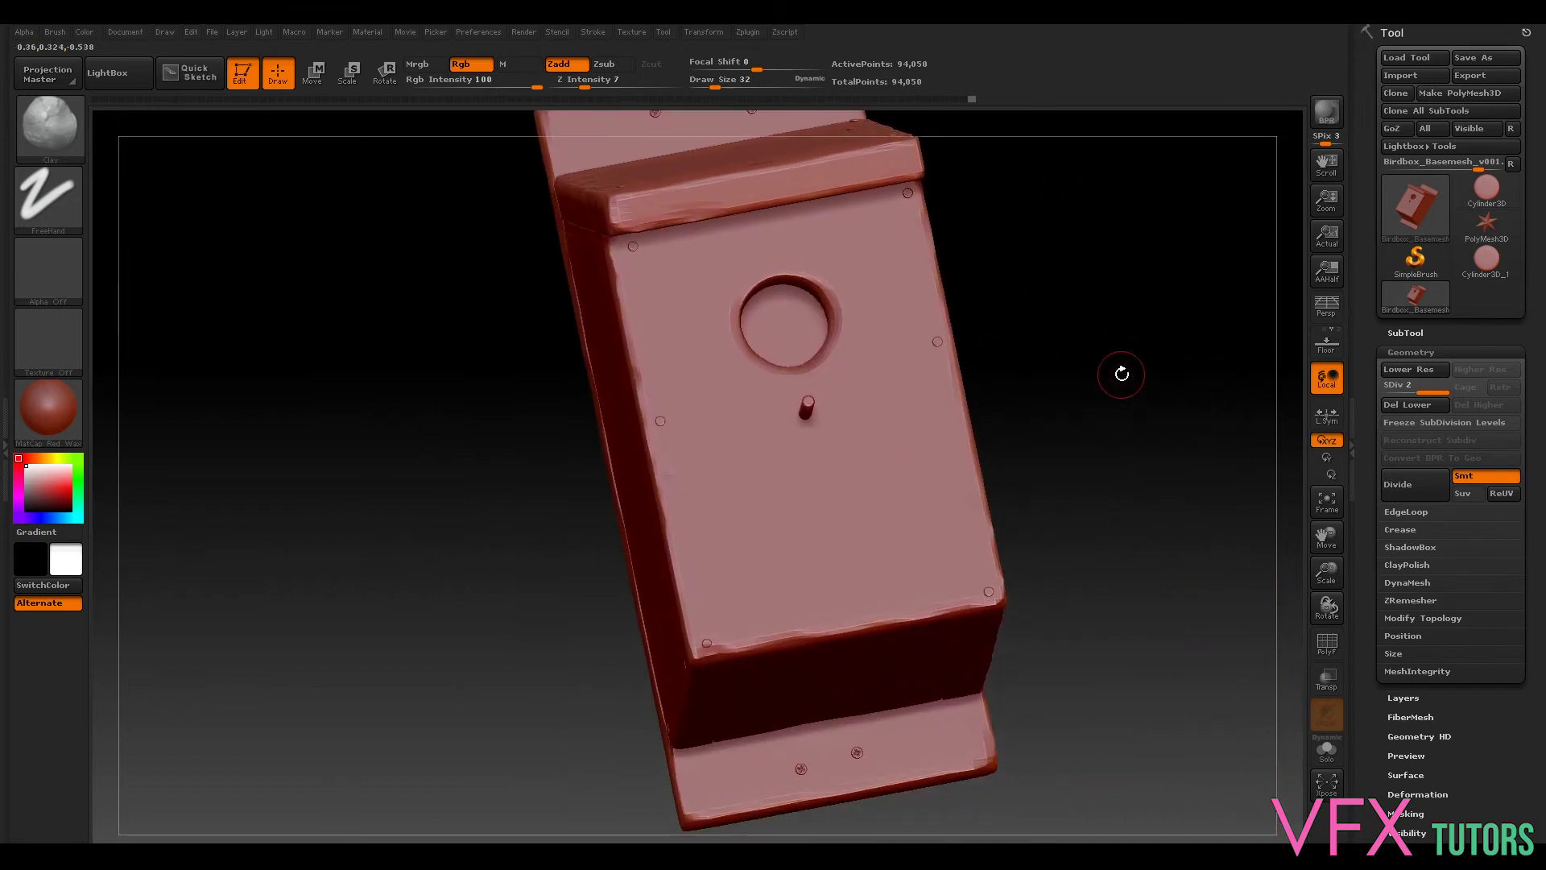
Step: Divide the birdbox mesh once more to reach subdivision level 3
left_click_drag(1122, 369, 1094, 413)
left_click_drag(1214, 446, 1142, 455)
mouse_move(1245, 611)
left_mouse_down()
mouse_move(1083, 628)
mouse_move(1115, 561)
mouse_move(1028, 324)
mouse_move(1028, 266)
left_mouse_up()
key("ctrl")
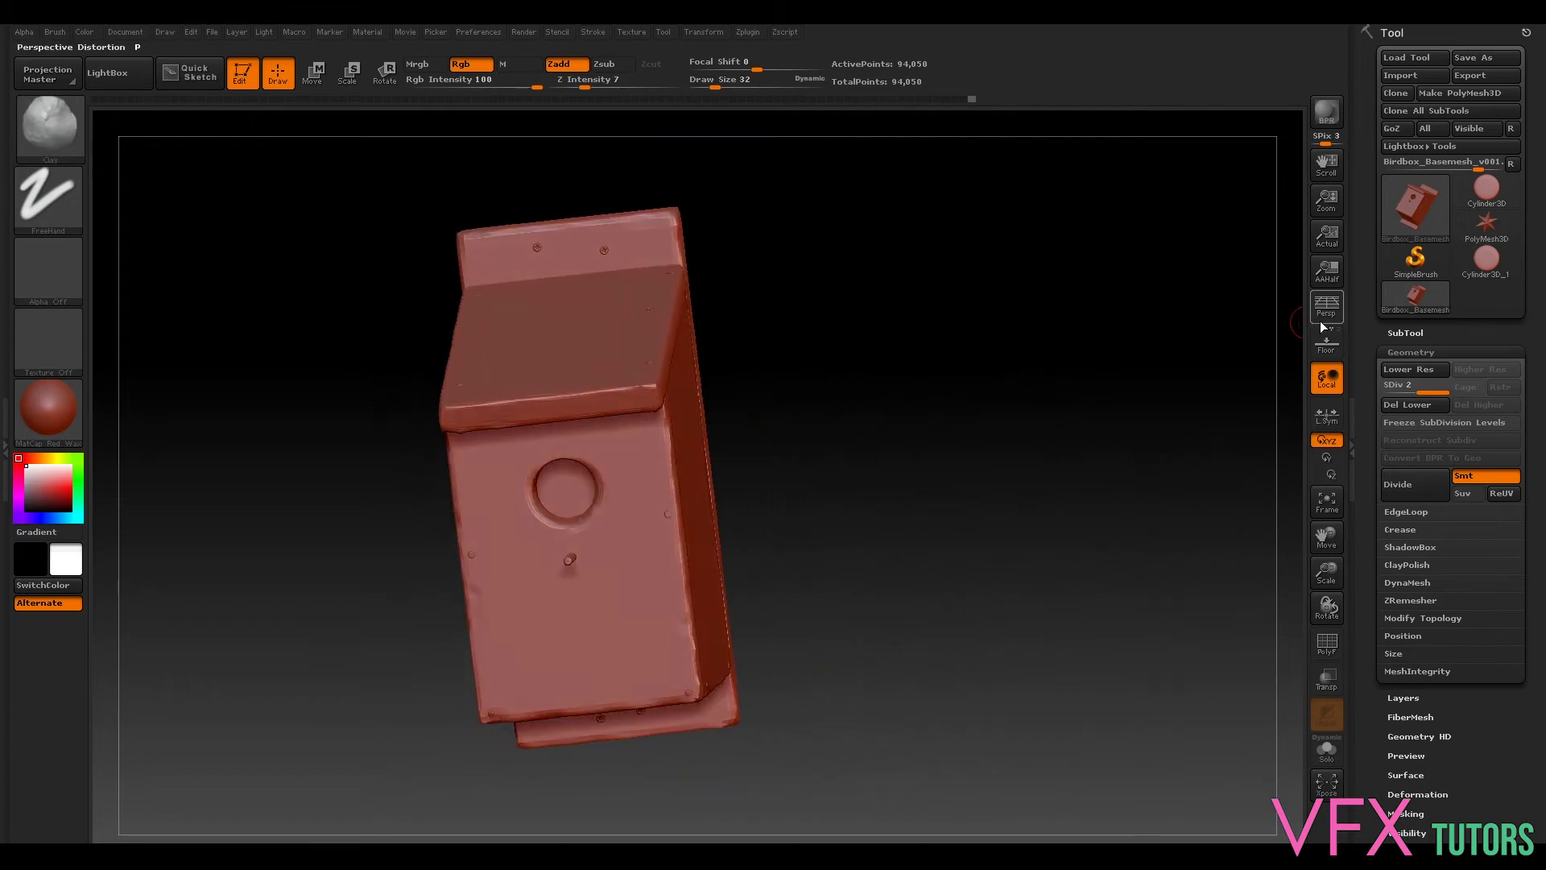
left_click(1417, 483)
left_click_drag(1063, 491, 1040, 424)
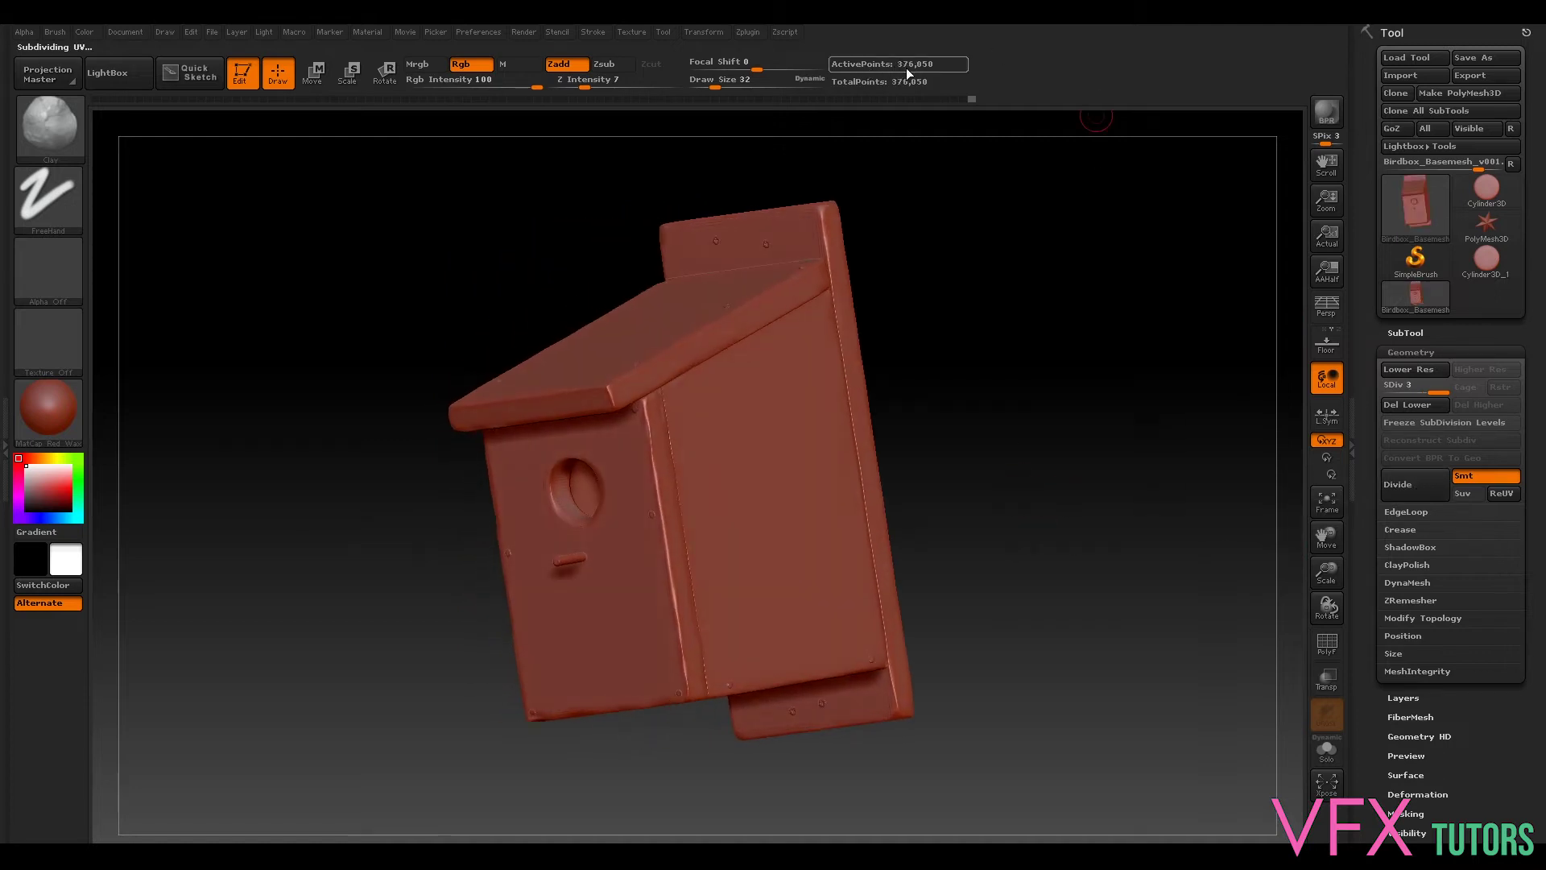
Step: Divide the birdbox mesh once more to reach subdivision level 4 and check its wireframe
left_click(1401, 484)
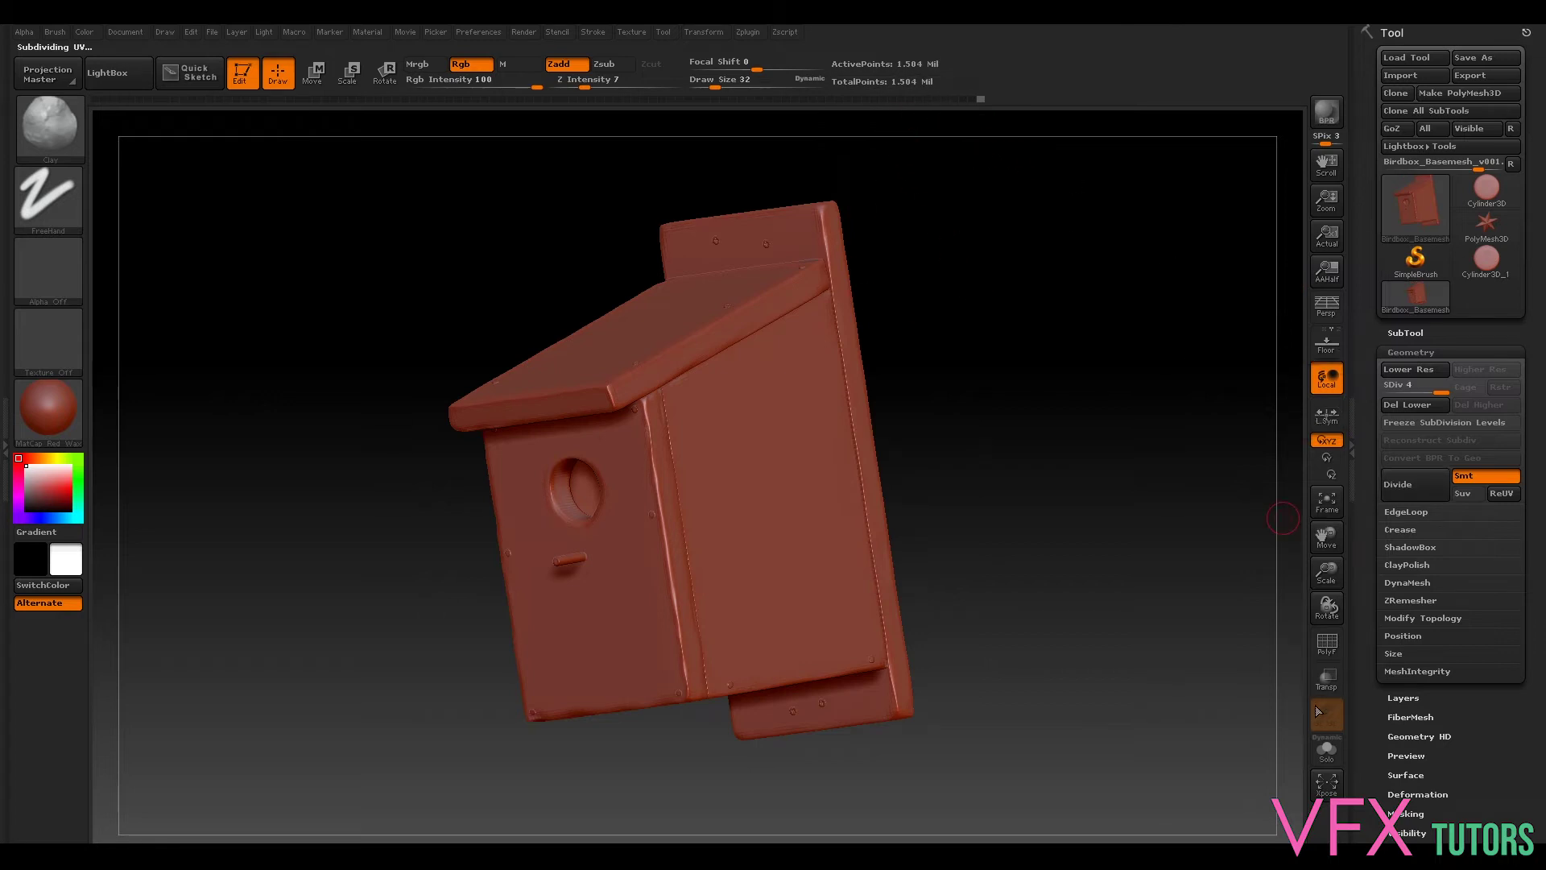
left_click(1321, 645)
left_click(1320, 645)
right_click_drag(1062, 362, 1140, 367, "alt")
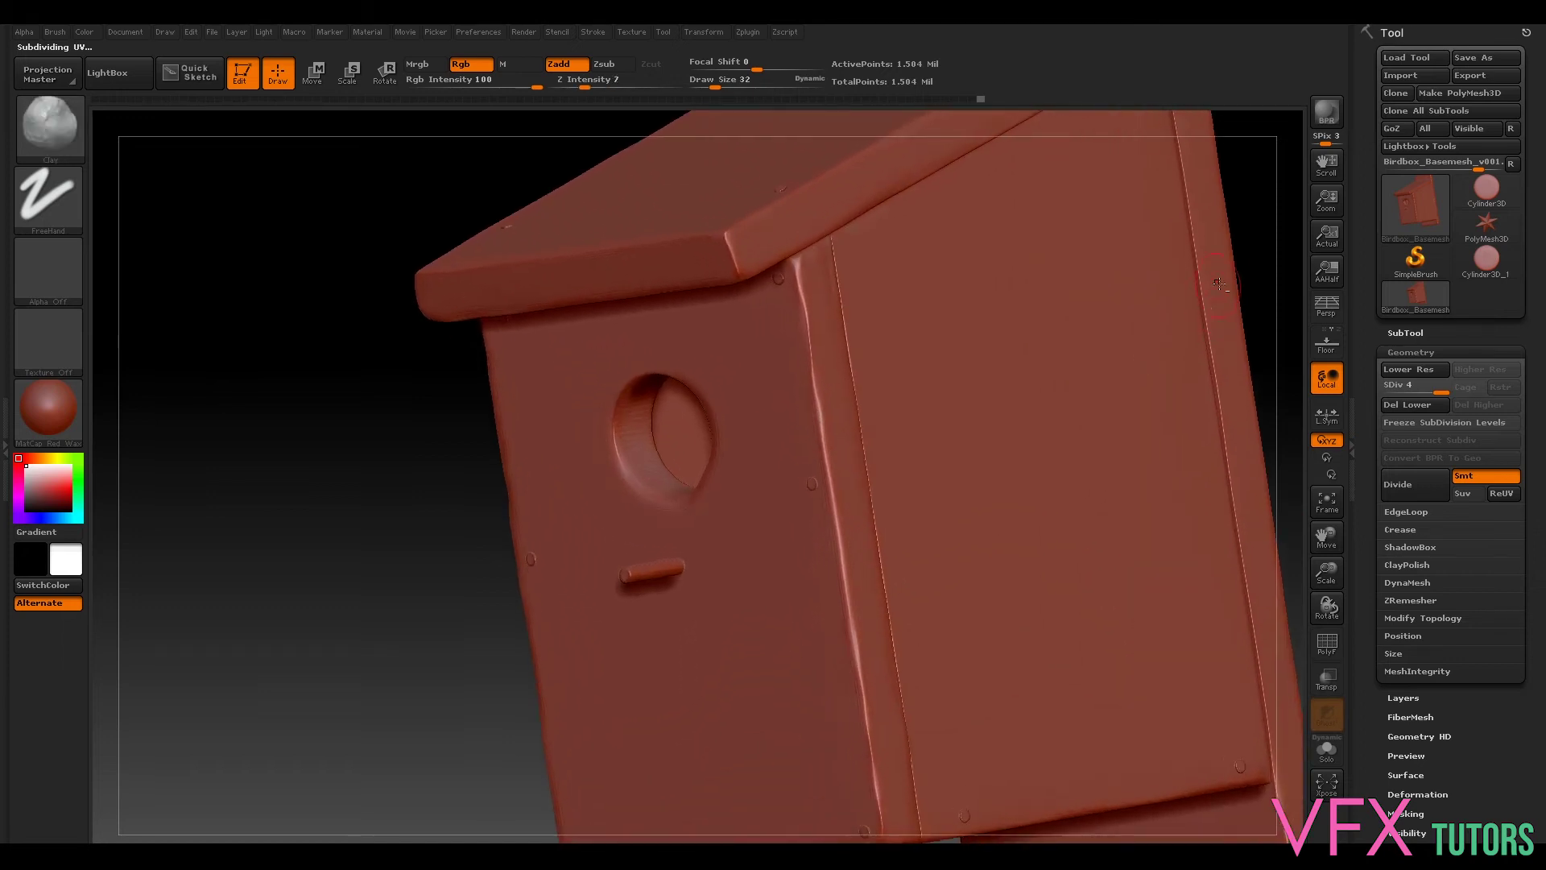
mouse_move(1248, 234)
right_mouse_down("alt")
mouse_move(1067, 380)
mouse_move(1156, 249)
mouse_move(1102, 436)
mouse_move(1059, 346)
mouse_move(954, 637)
mouse_move(959, 621)
right_mouse_up("alt")
right_click_drag(1097, 386, 1095, 309)
right_click_drag(1041, 620, 966, 441)
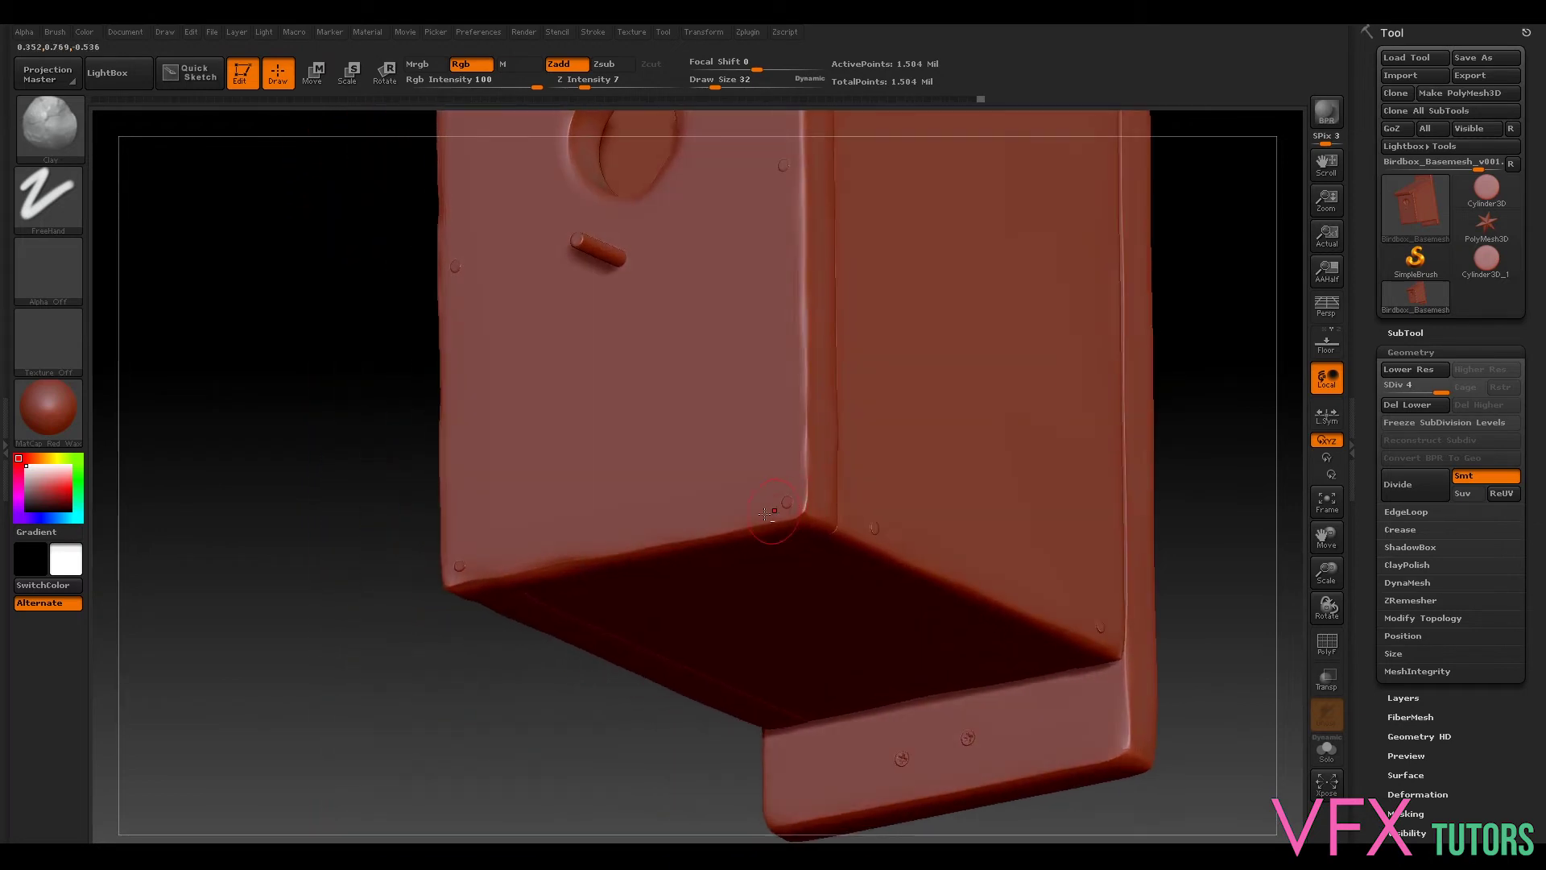
key("shift")
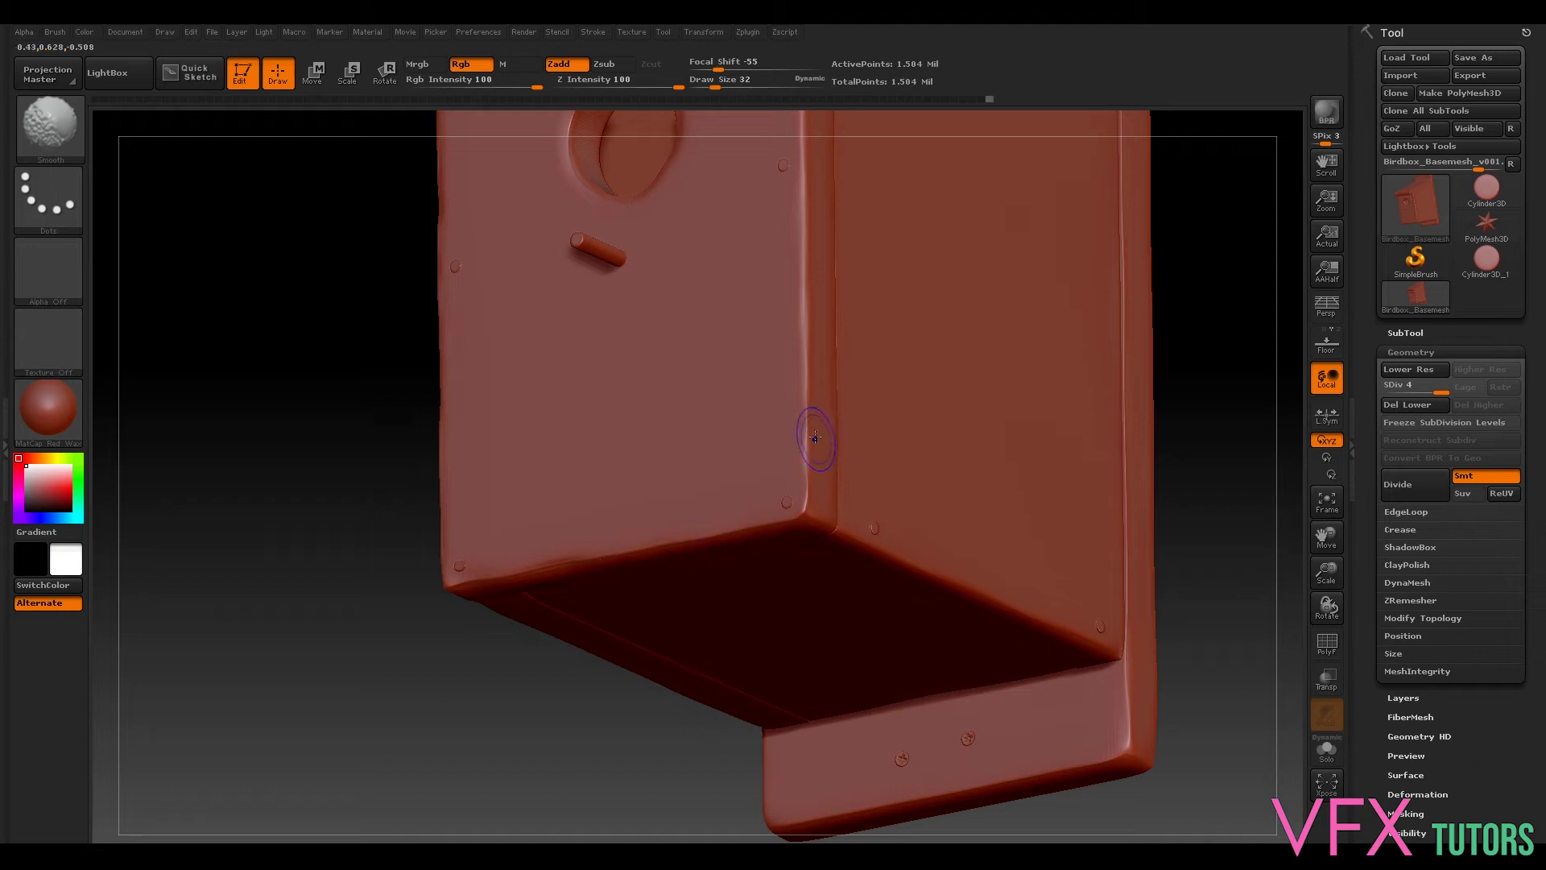
Step: Choose the Fracture brush with a FreeHand stroke and set its Z Intensity to 10
left_click(35, 121)
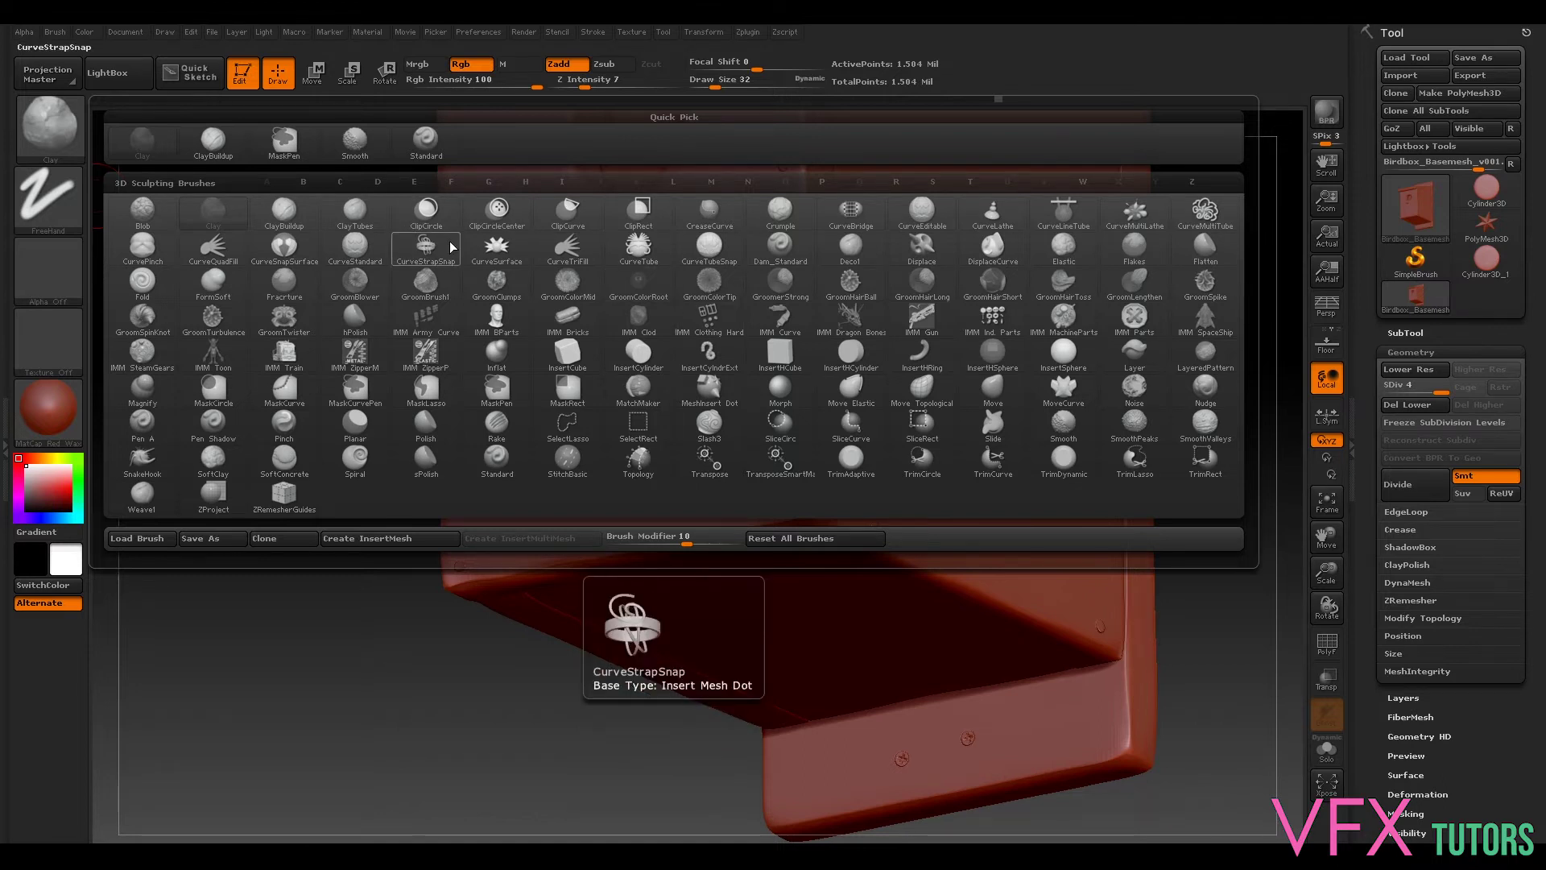
key("f")
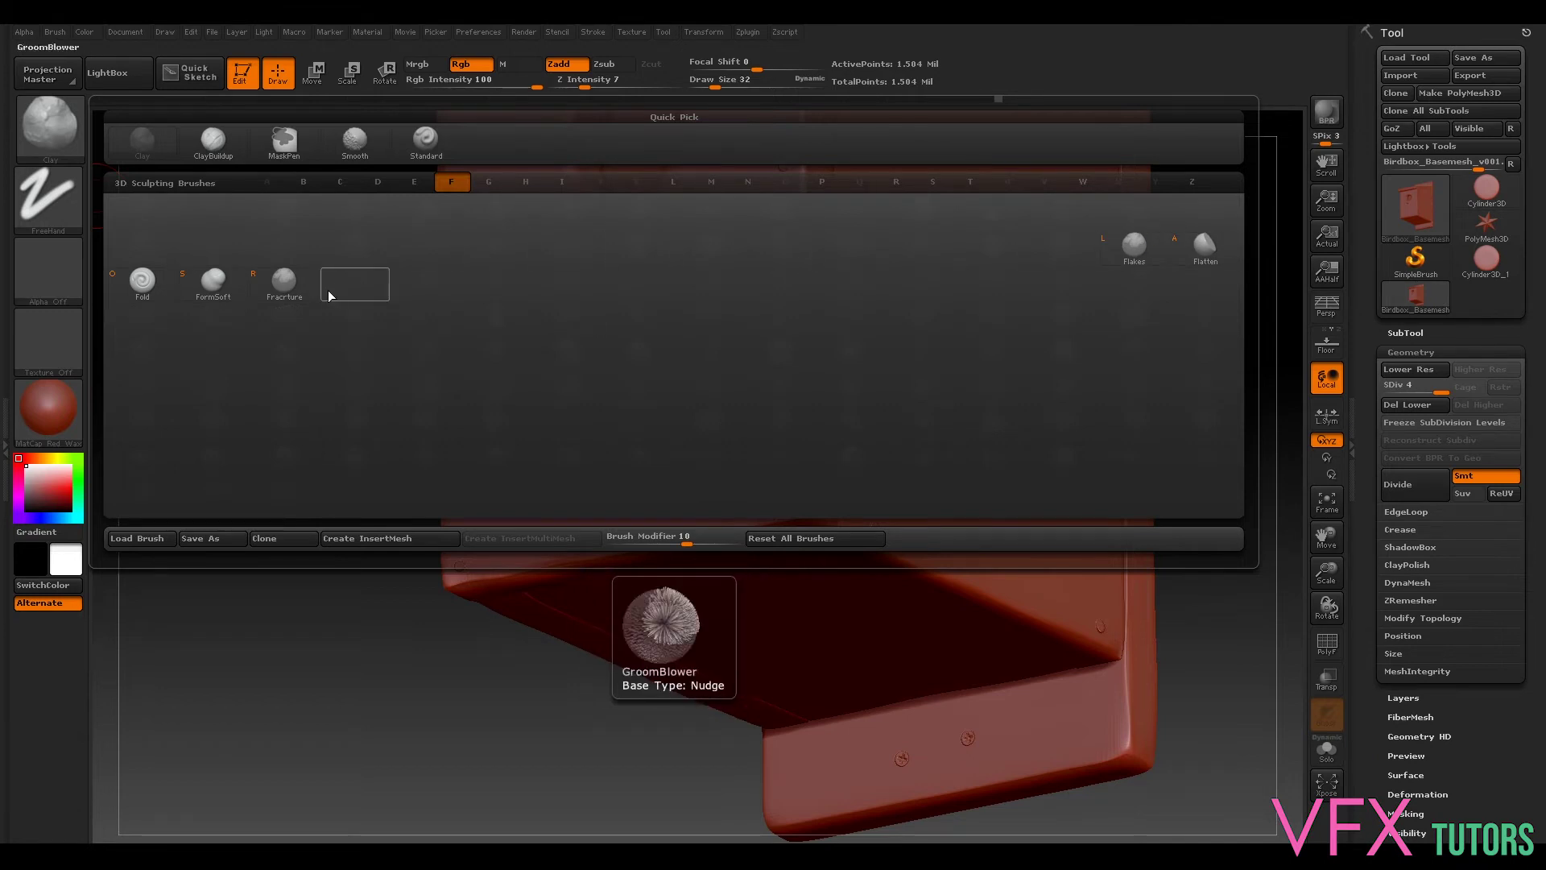
left_click(295, 284)
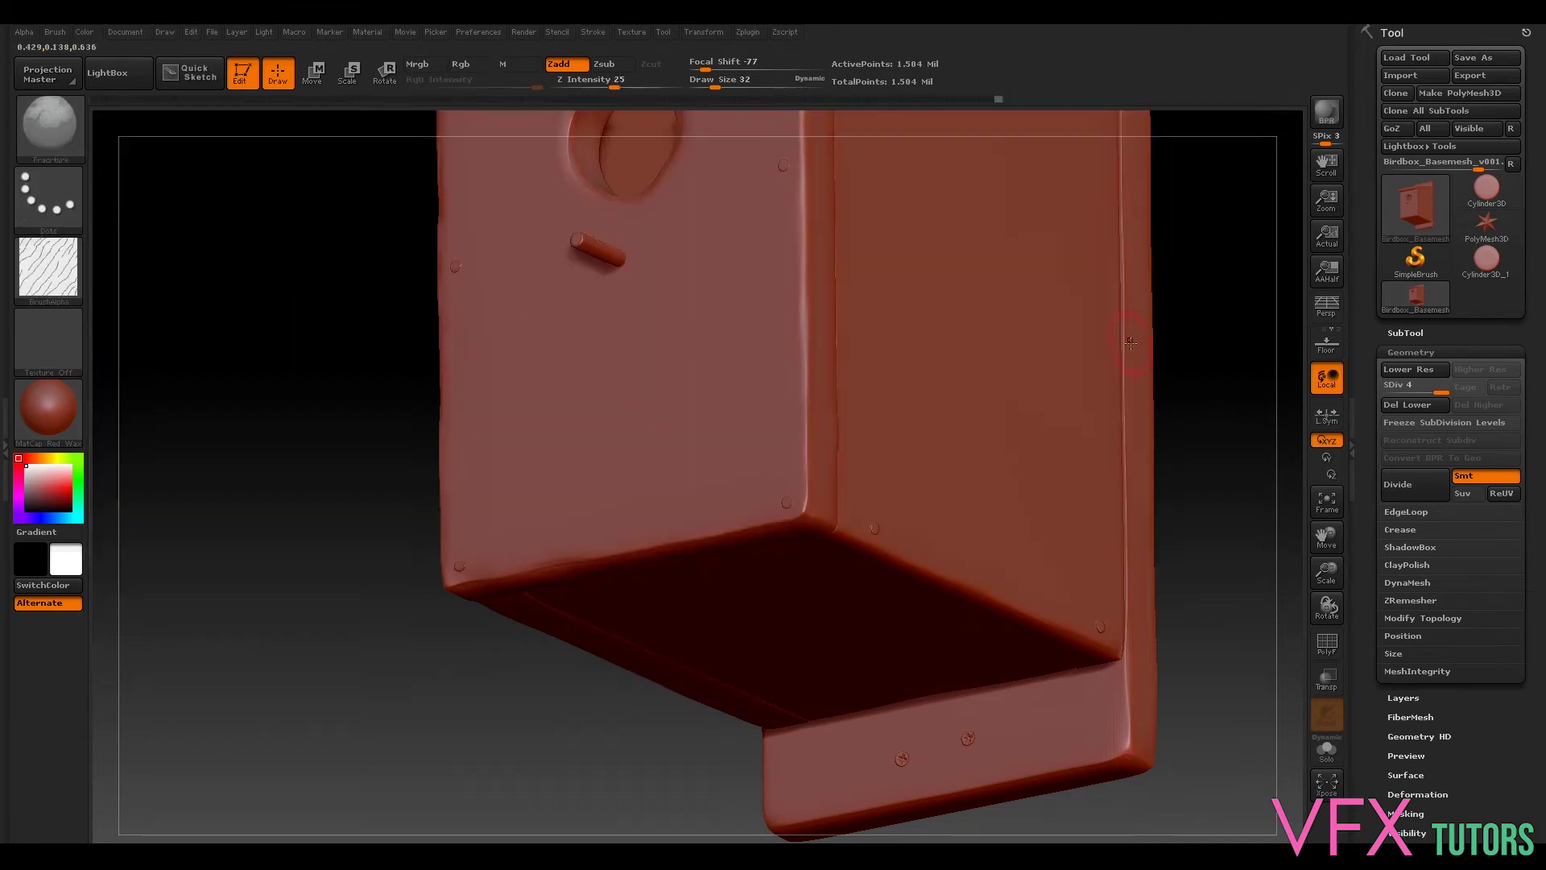
left_click_drag(1268, 354, 132, 244)
left_click(50, 191)
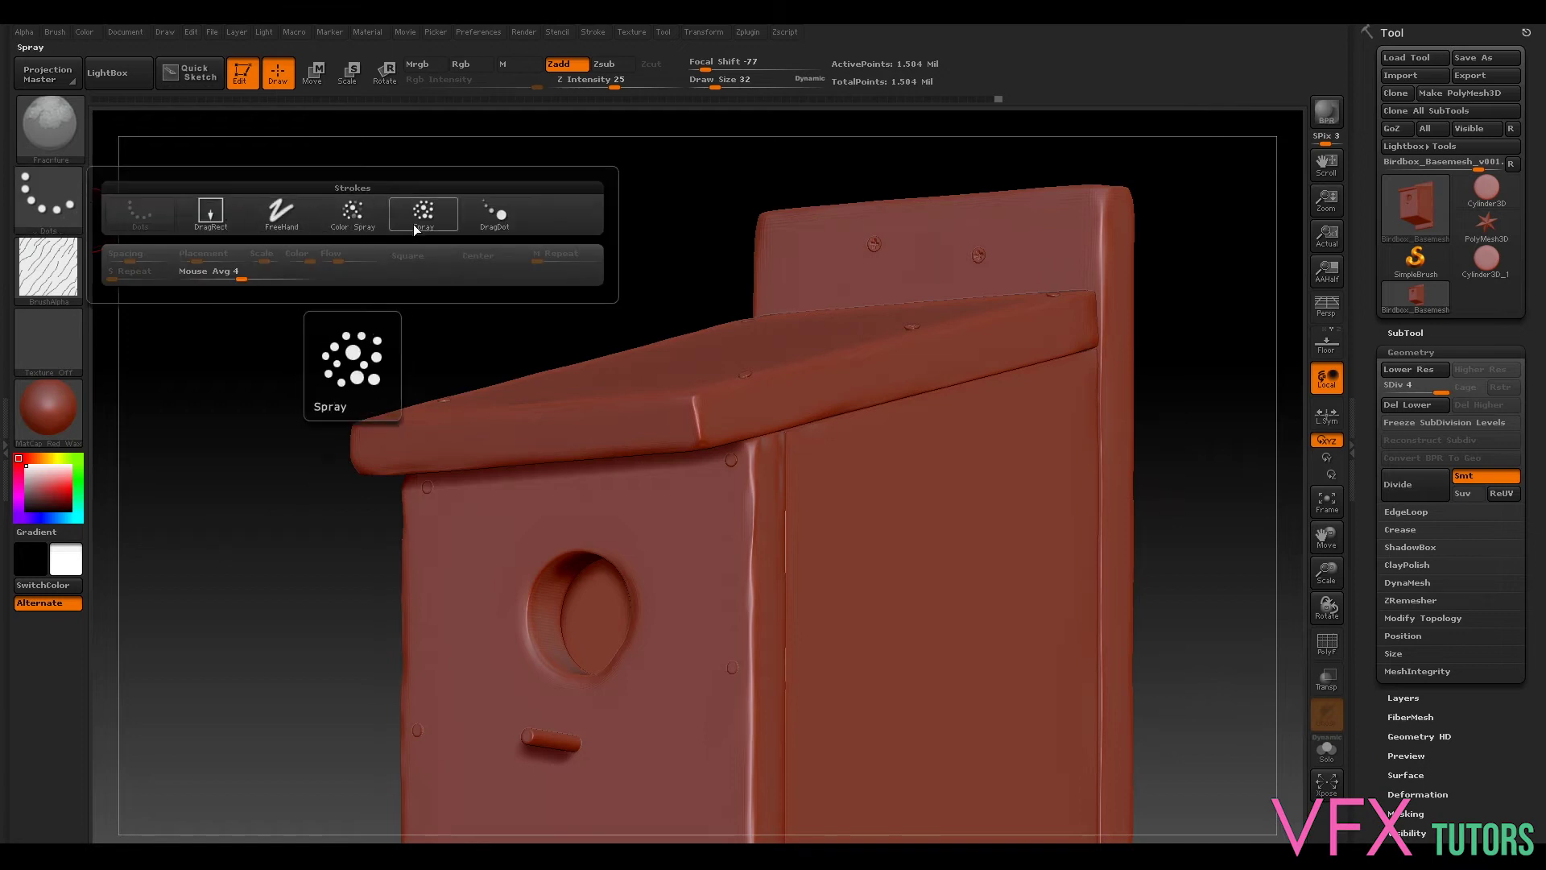
left_click(282, 213)
left_click_drag(1194, 335, 765, 112)
left_click_drag(615, 87, 593, 88)
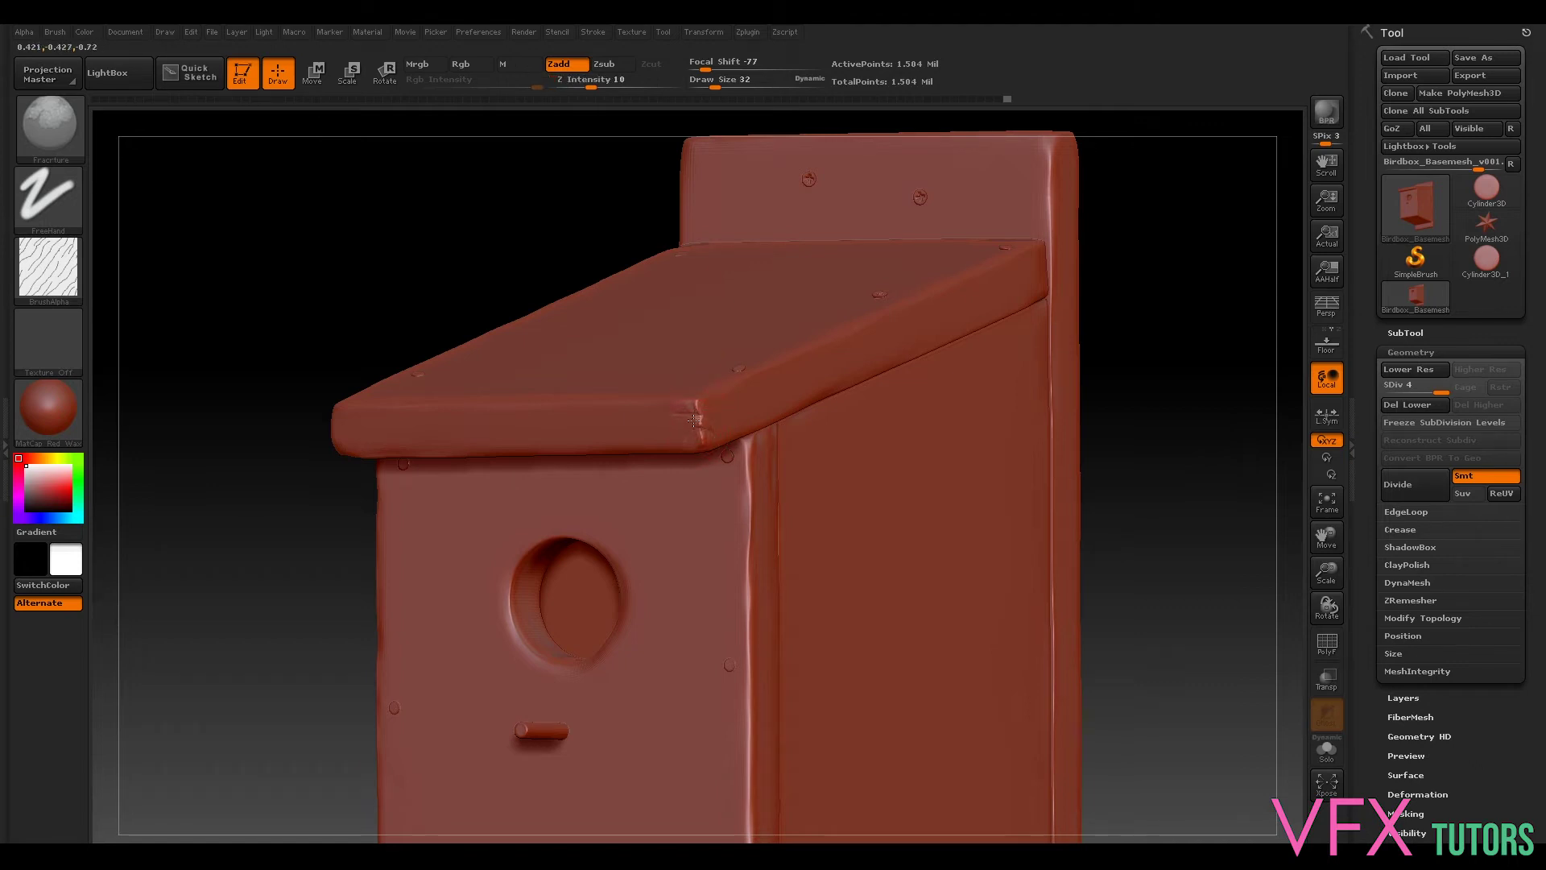
Step: Sculpt Fracture wood grain onto the roof board's front corner, front face and long side face
left_click_drag(1252, 373, 1103, 229)
left_click_drag(1162, 273, 1200, 306, "alt")
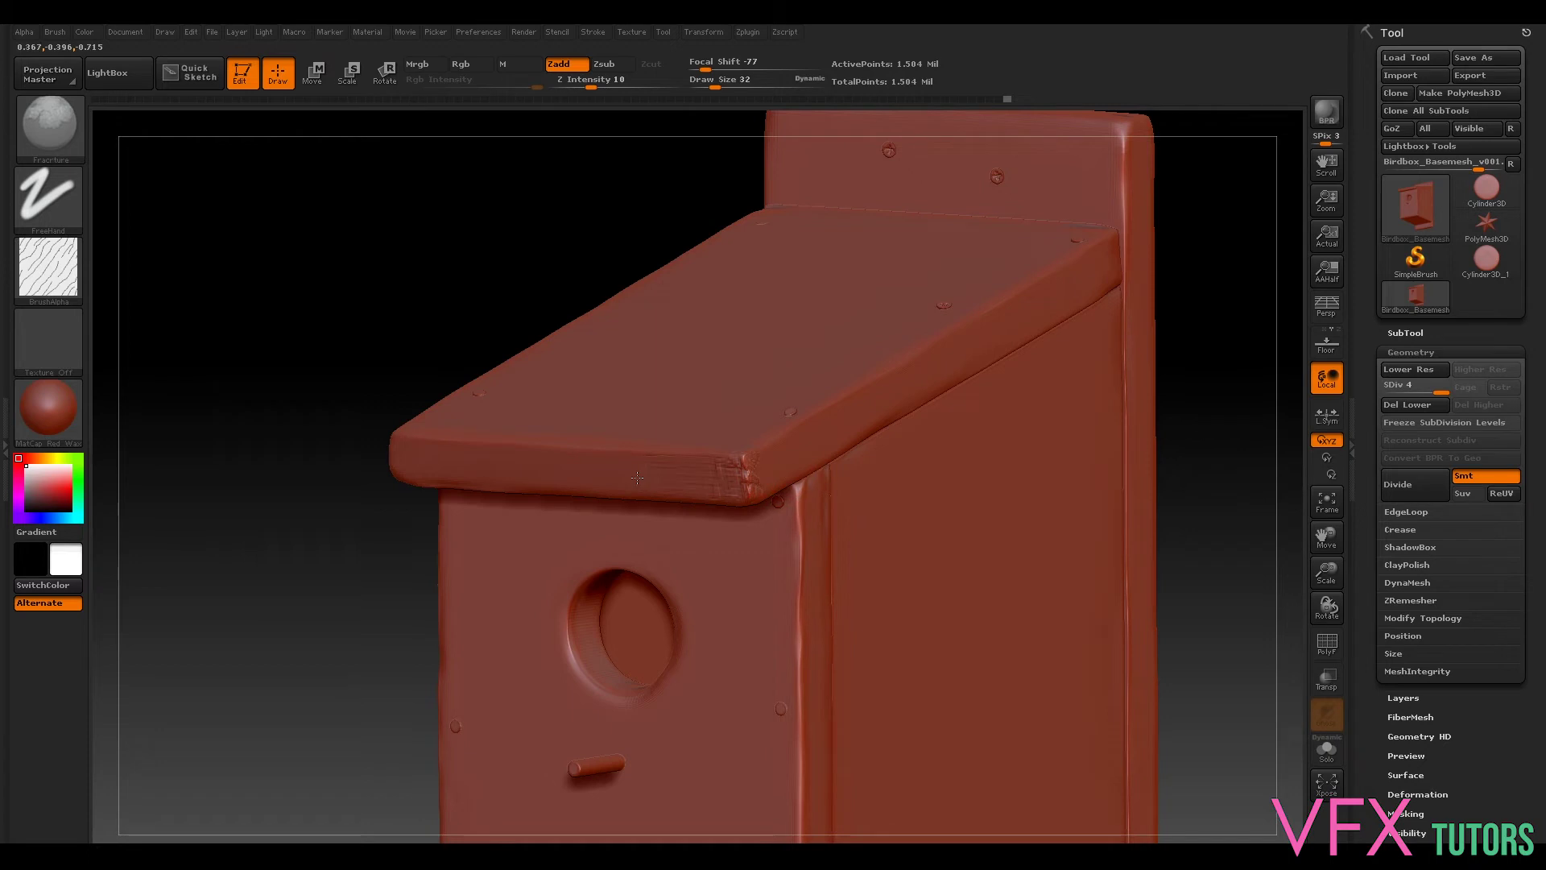
mouse_move(345, 438)
left_mouse_down()
mouse_move(370, 293)
mouse_move(1006, 419)
mouse_move(958, 447)
mouse_move(994, 461)
mouse_move(731, 483)
left_mouse_up()
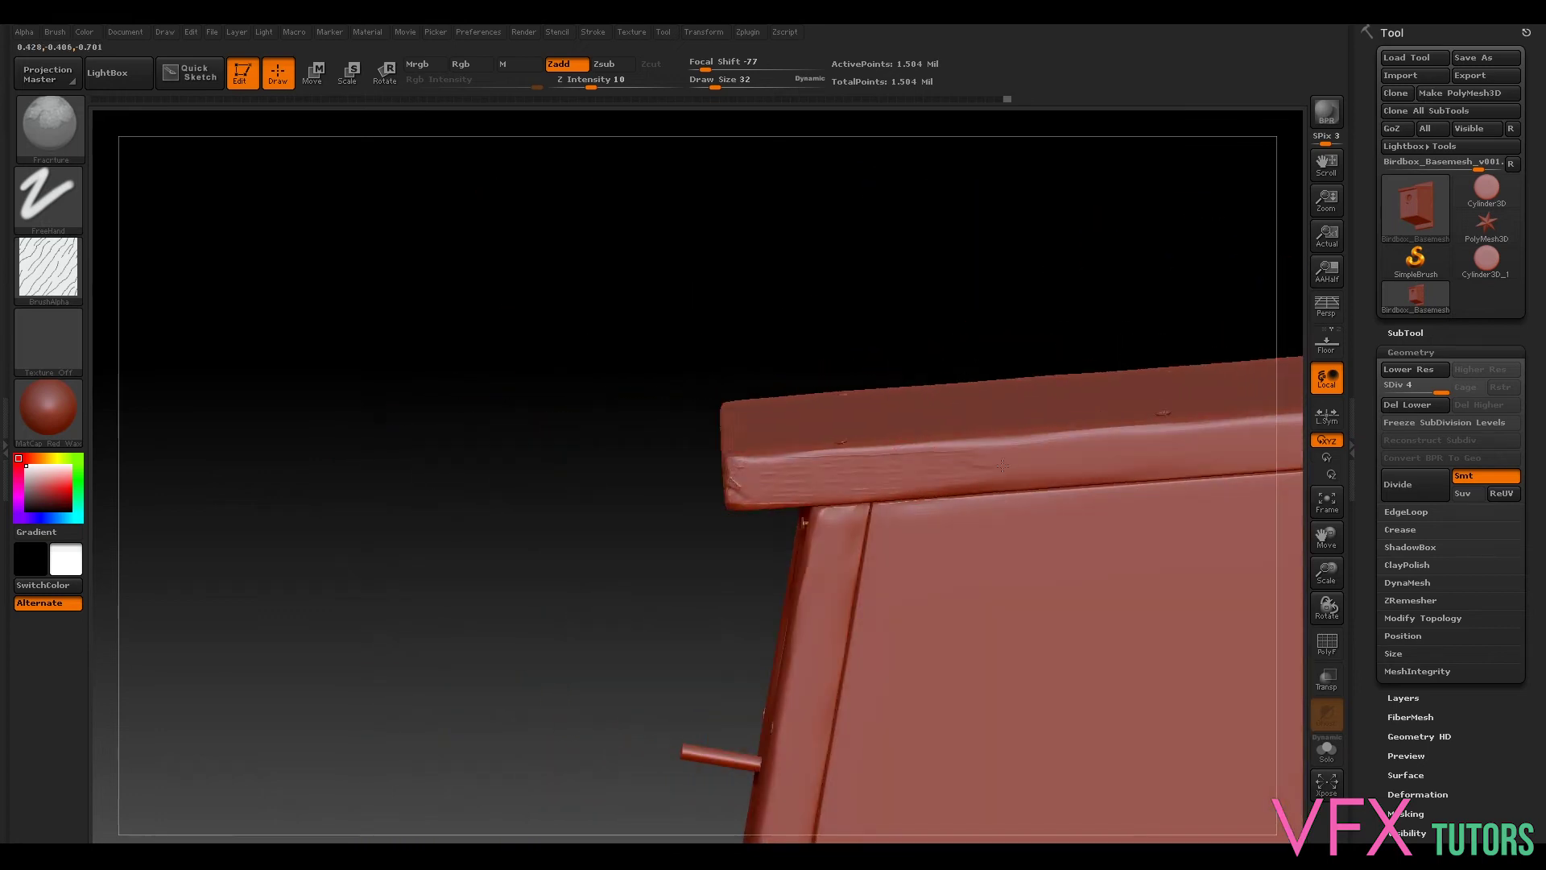
left_click_drag(1197, 245, 722, 352)
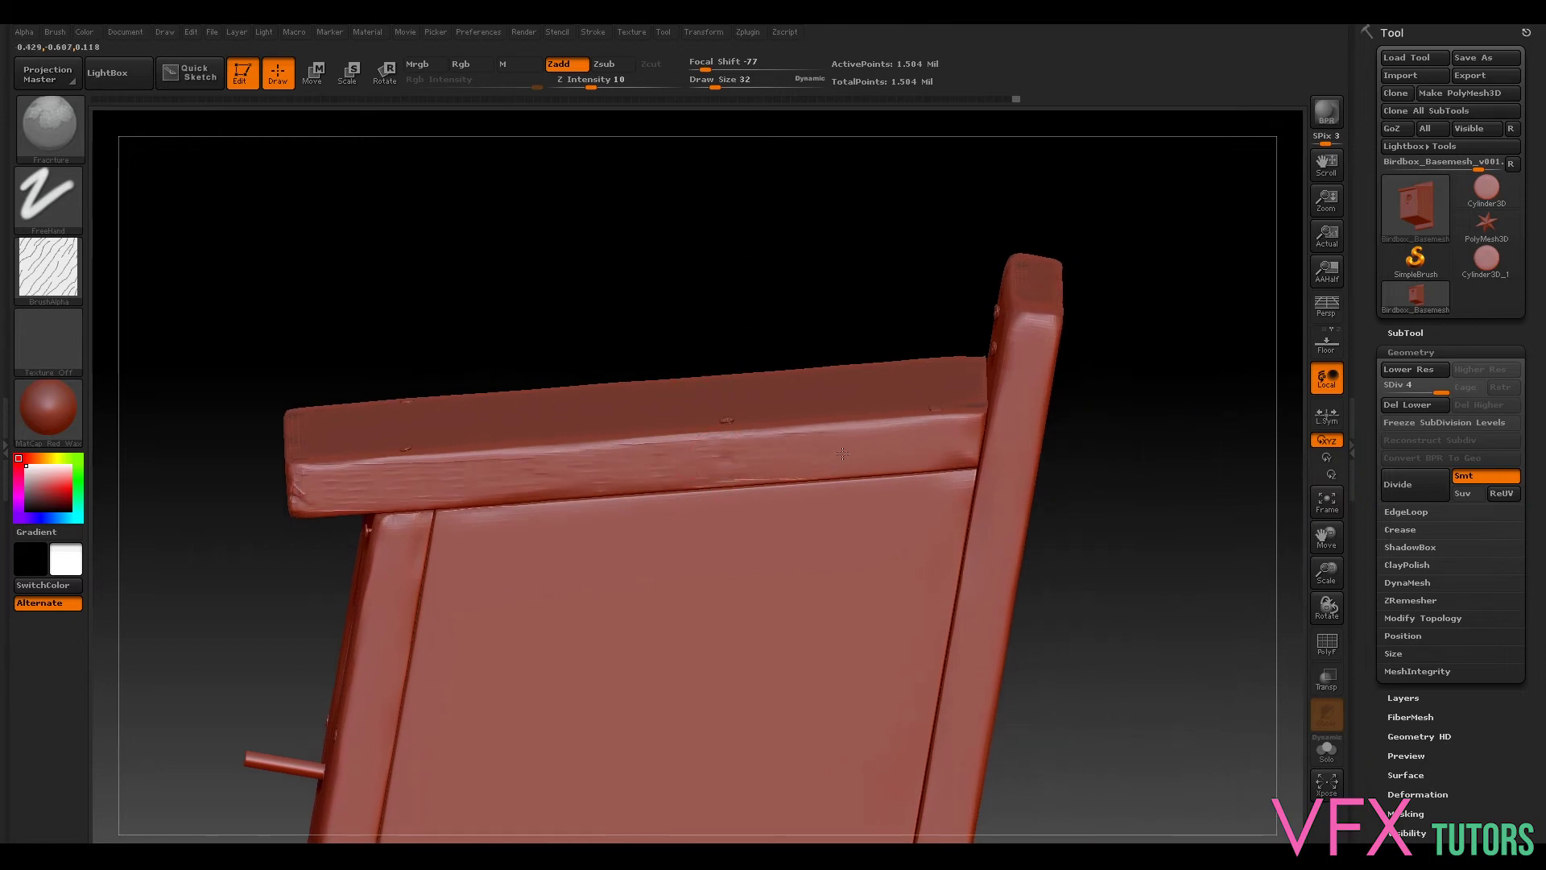
left_click_drag(1159, 414, 1127, 540)
mouse_move(1091, 347)
right_mouse_down("alt")
mouse_move(1048, 417)
mouse_move(1099, 417)
mouse_move(1086, 372)
right_mouse_up("alt")
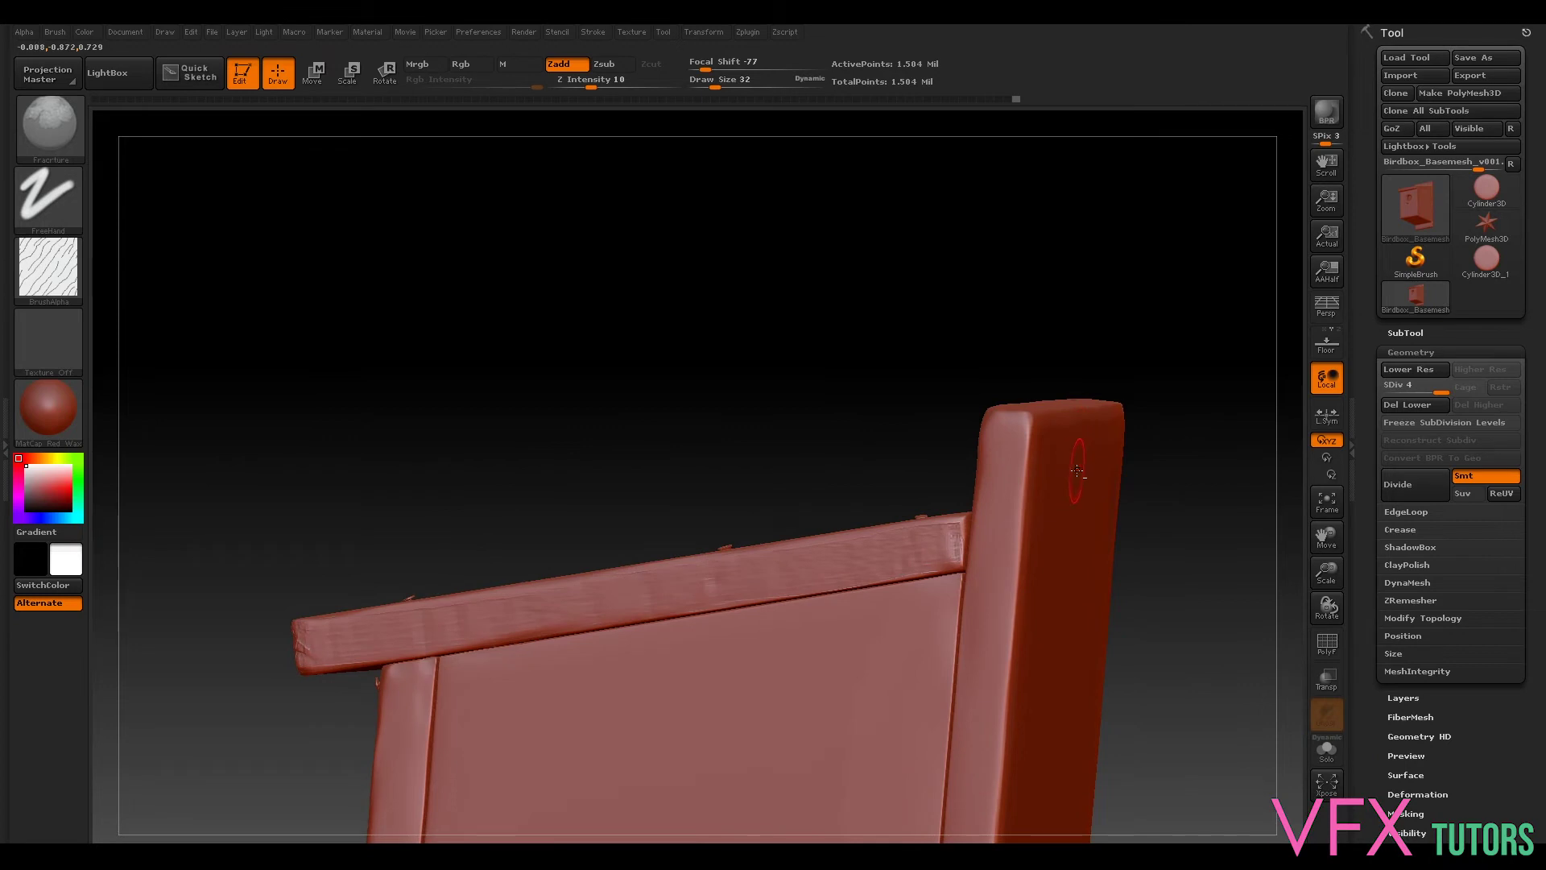
Step: Smooth the grain on the rear part of the roof's side face and rework it with Fracture at draw size 37
key("shift")
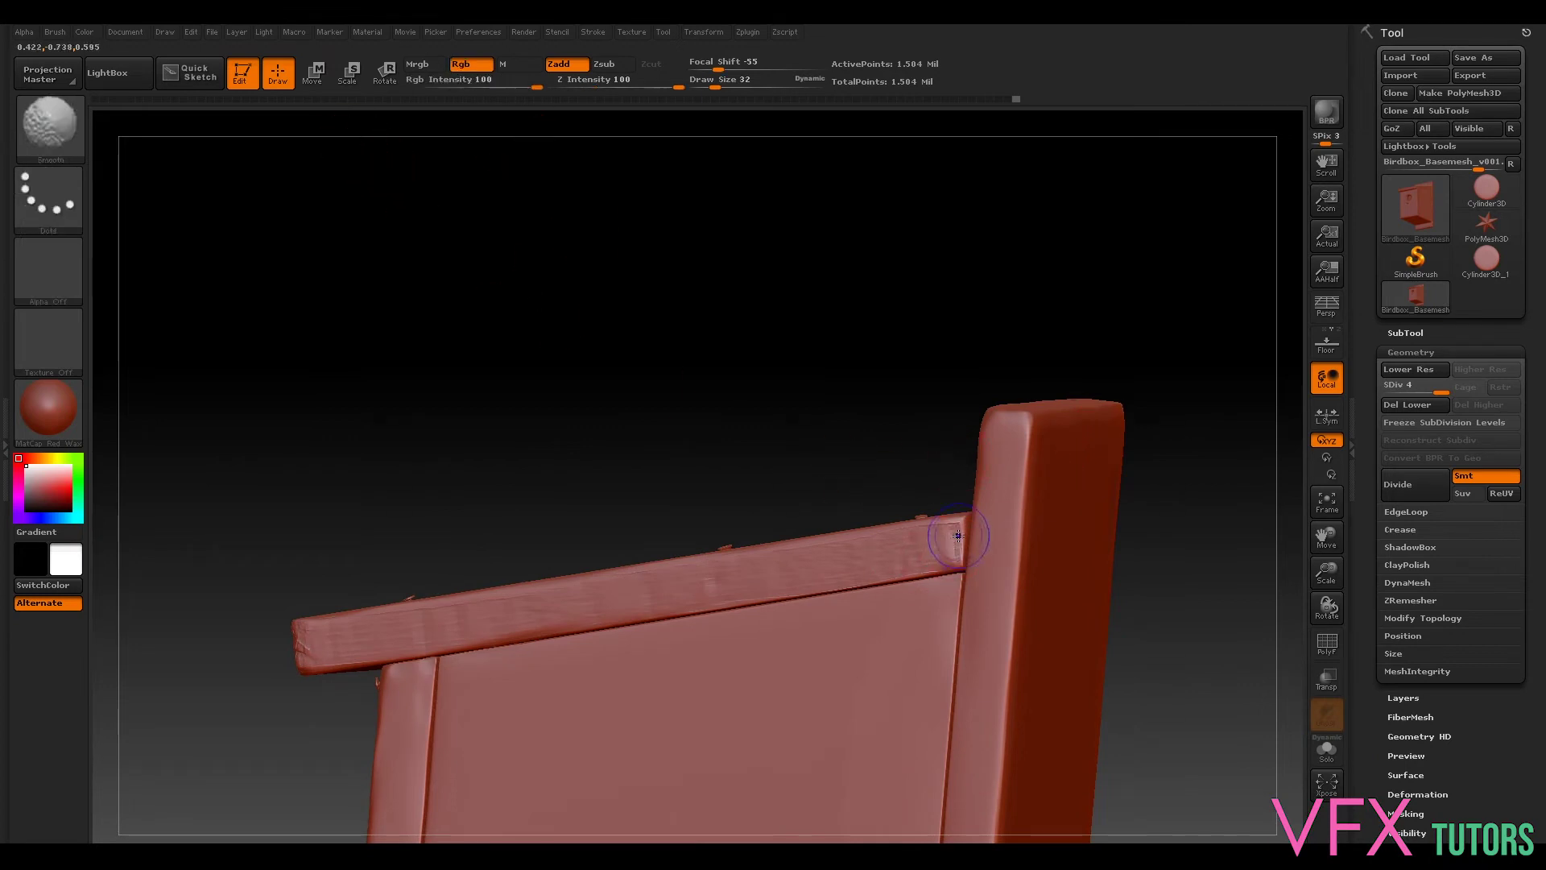
left_click_drag(949, 528, 837, 554, "shift")
key("shift")
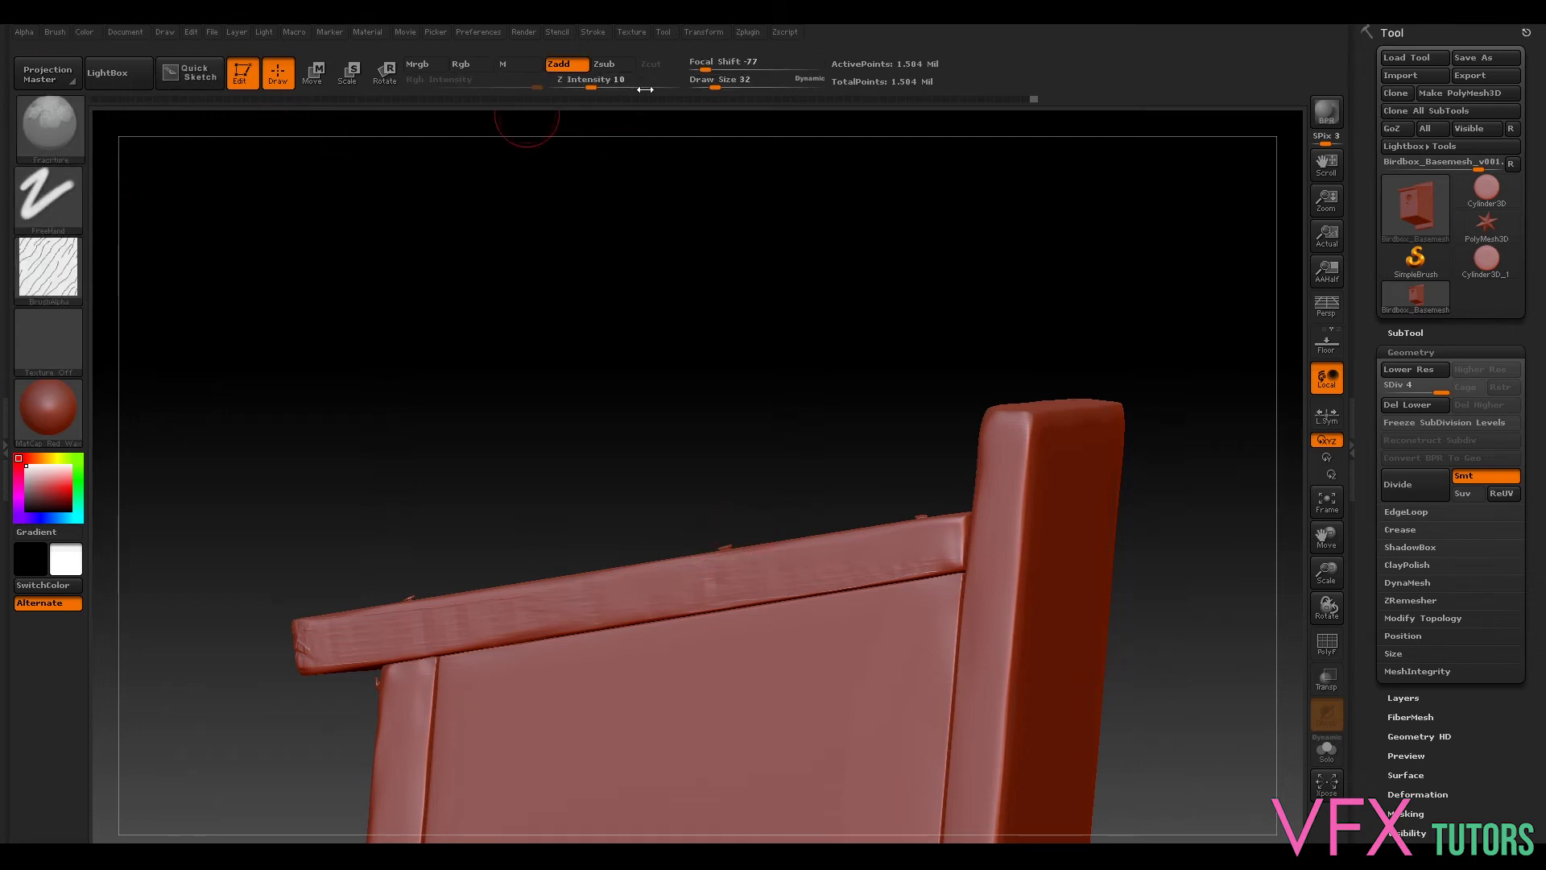
left_click(715, 85)
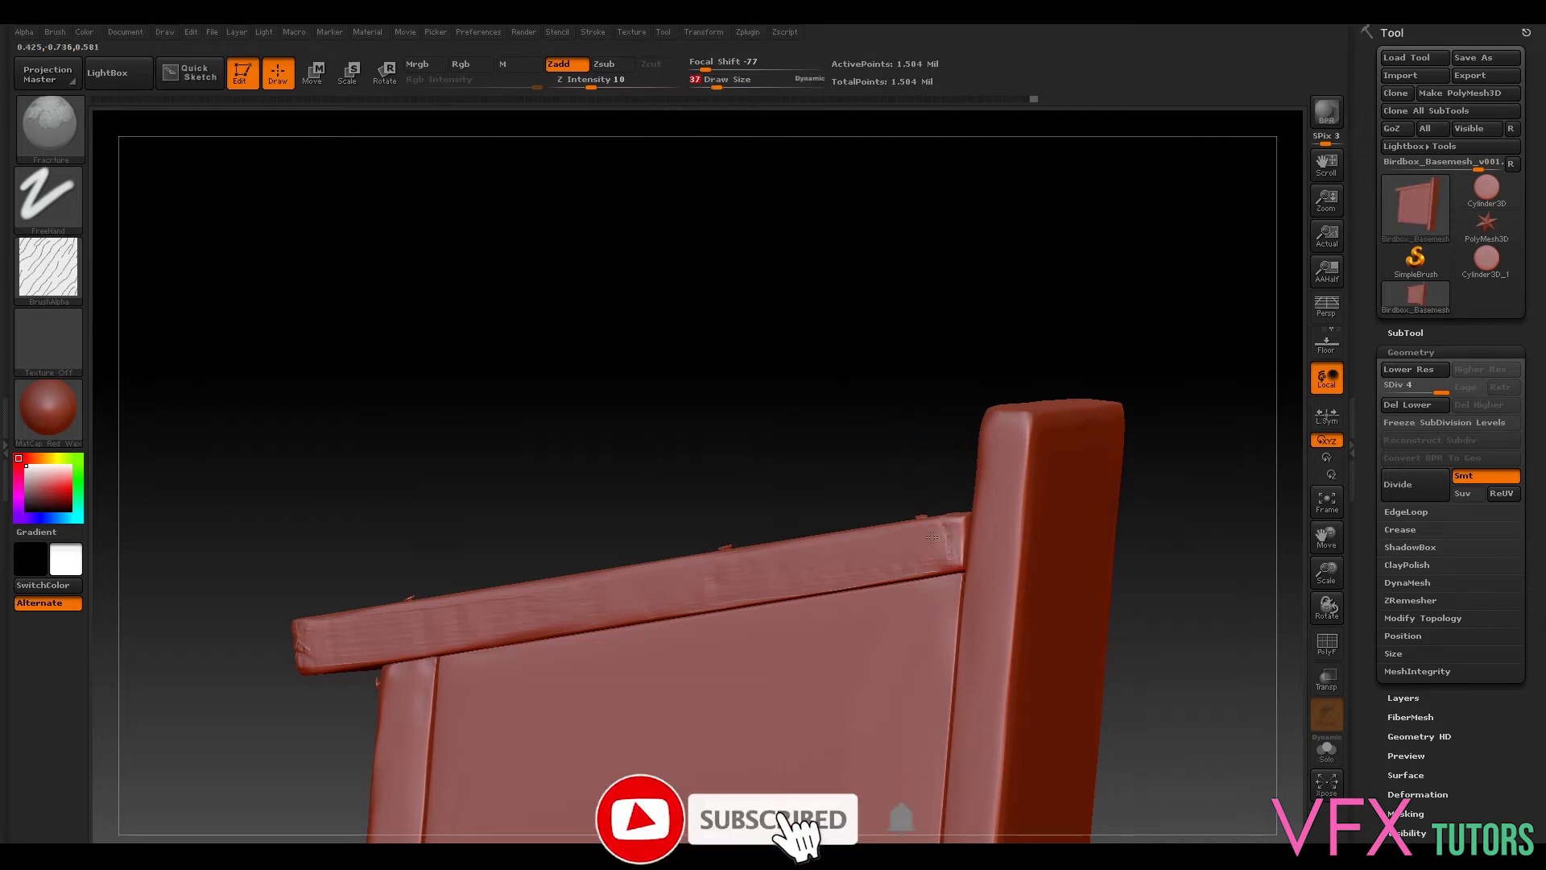
left_click_drag(635, 469, 1047, 419)
Step: Add finer Fracture grain along the roof's side face at draw size 20, using Z Intensity 4 and finally 6
left_click_drag(590, 86, 574, 87)
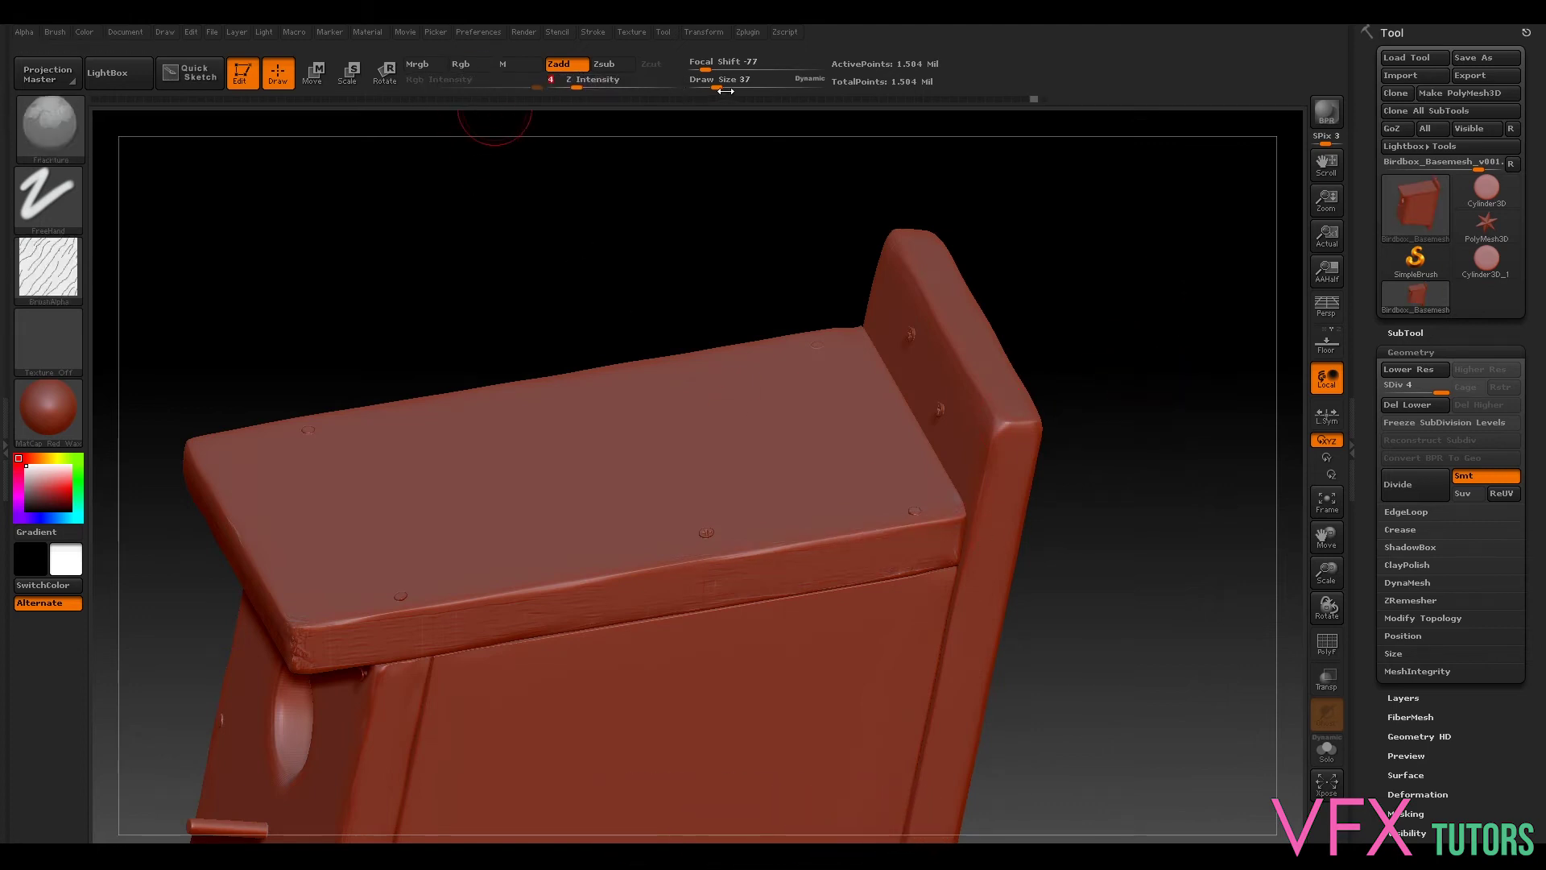
left_click_drag(712, 97, 706, 97)
mouse_move(1079, 318)
left_mouse_down()
mouse_move(1139, 302)
mouse_move(1100, 427)
mouse_move(1084, 386)
mouse_move(978, 371)
left_mouse_up()
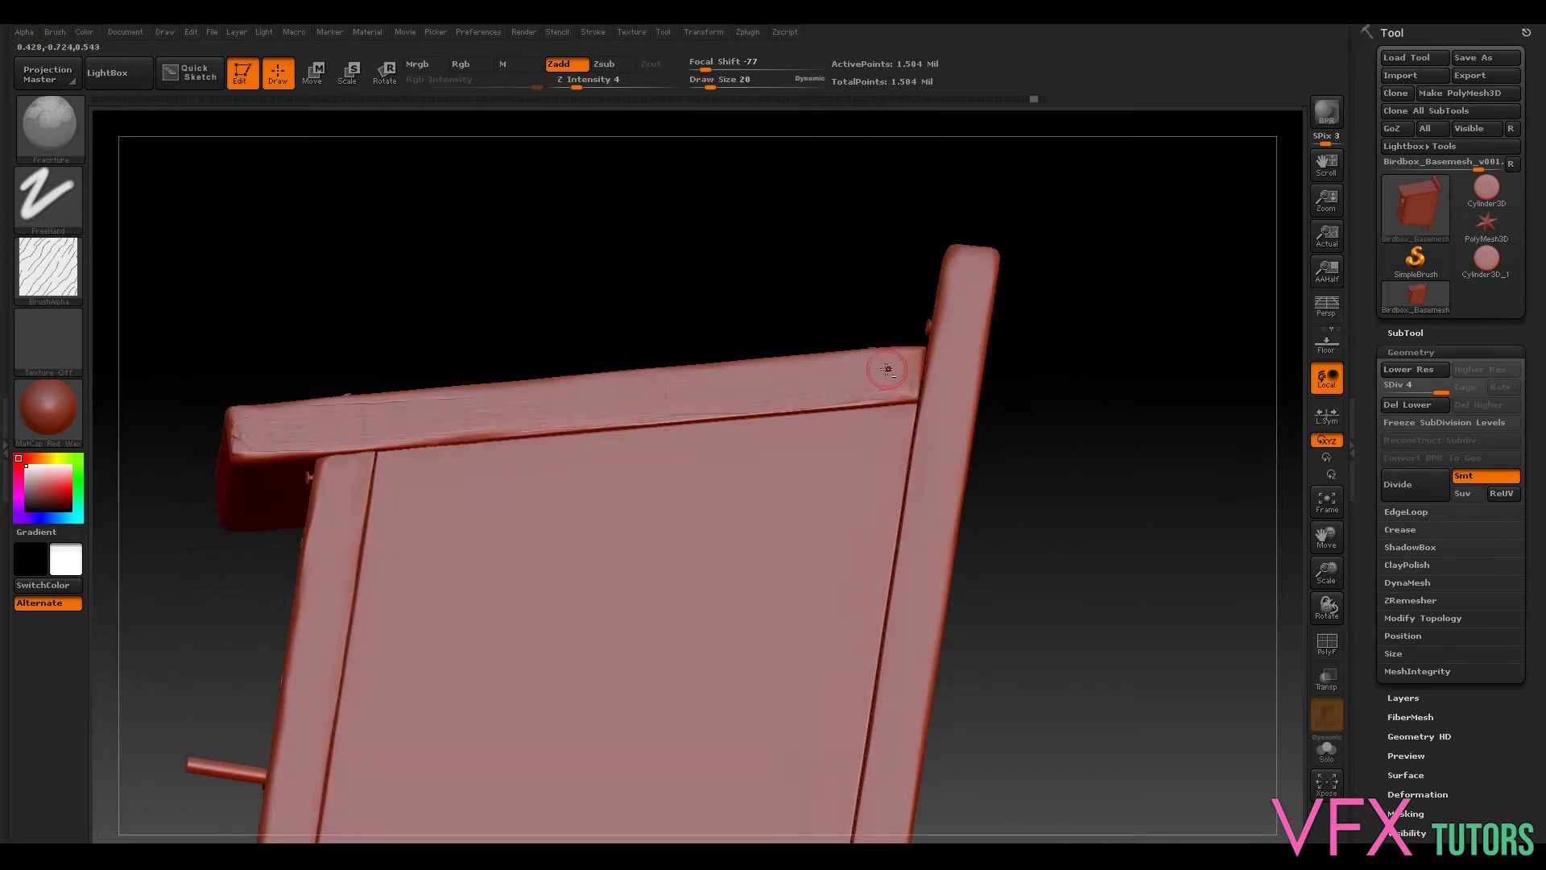
left_click_drag(1079, 386, 742, 143)
left_click_drag(577, 87, 582, 87)
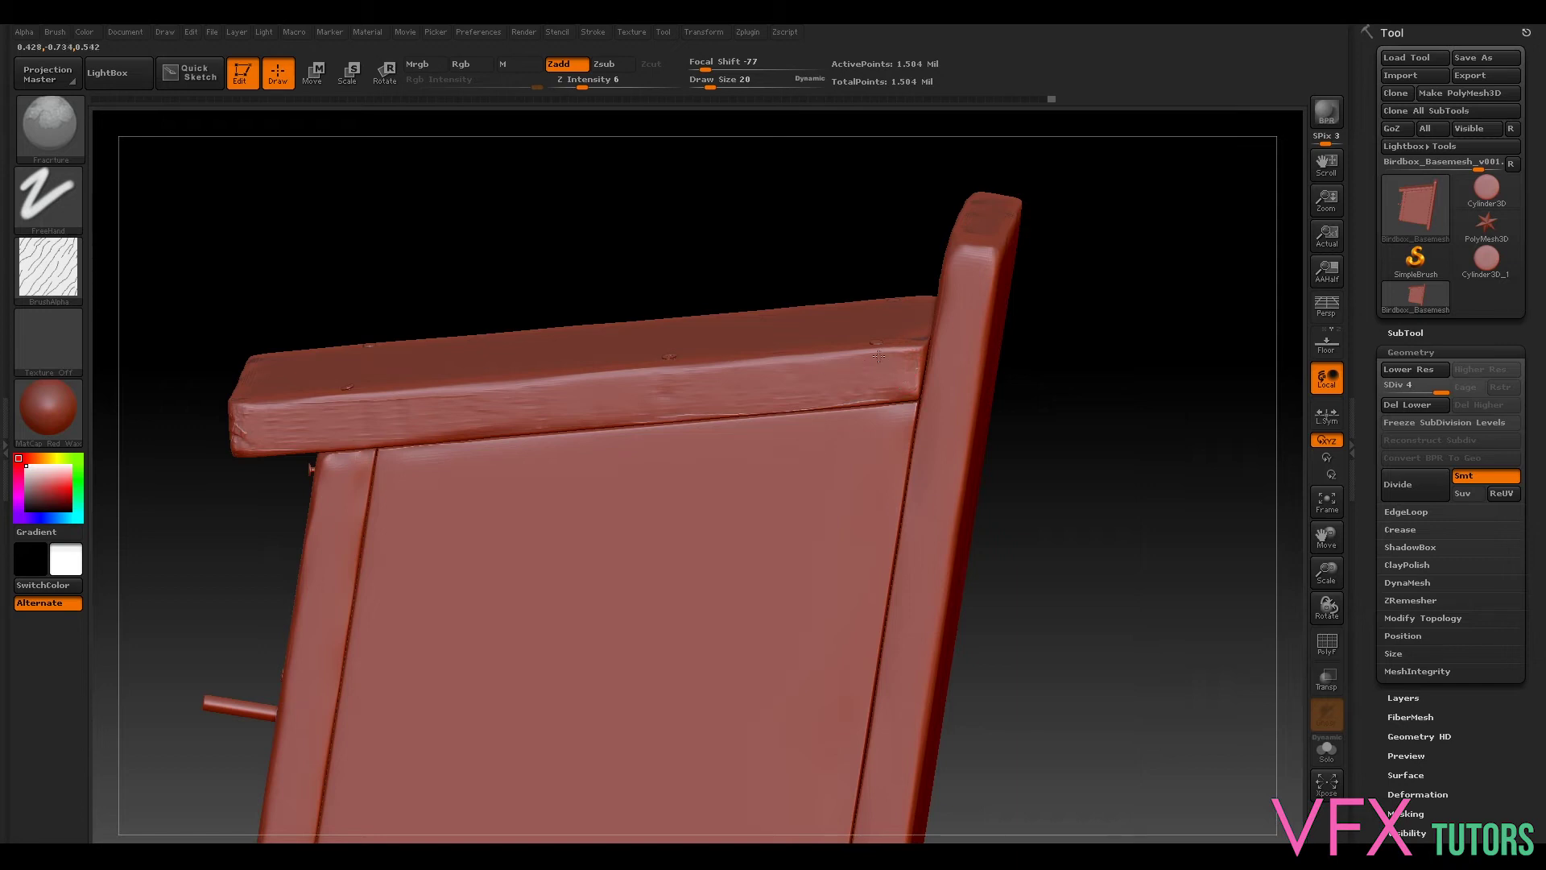
left_click_drag(1170, 395, 1093, 452)
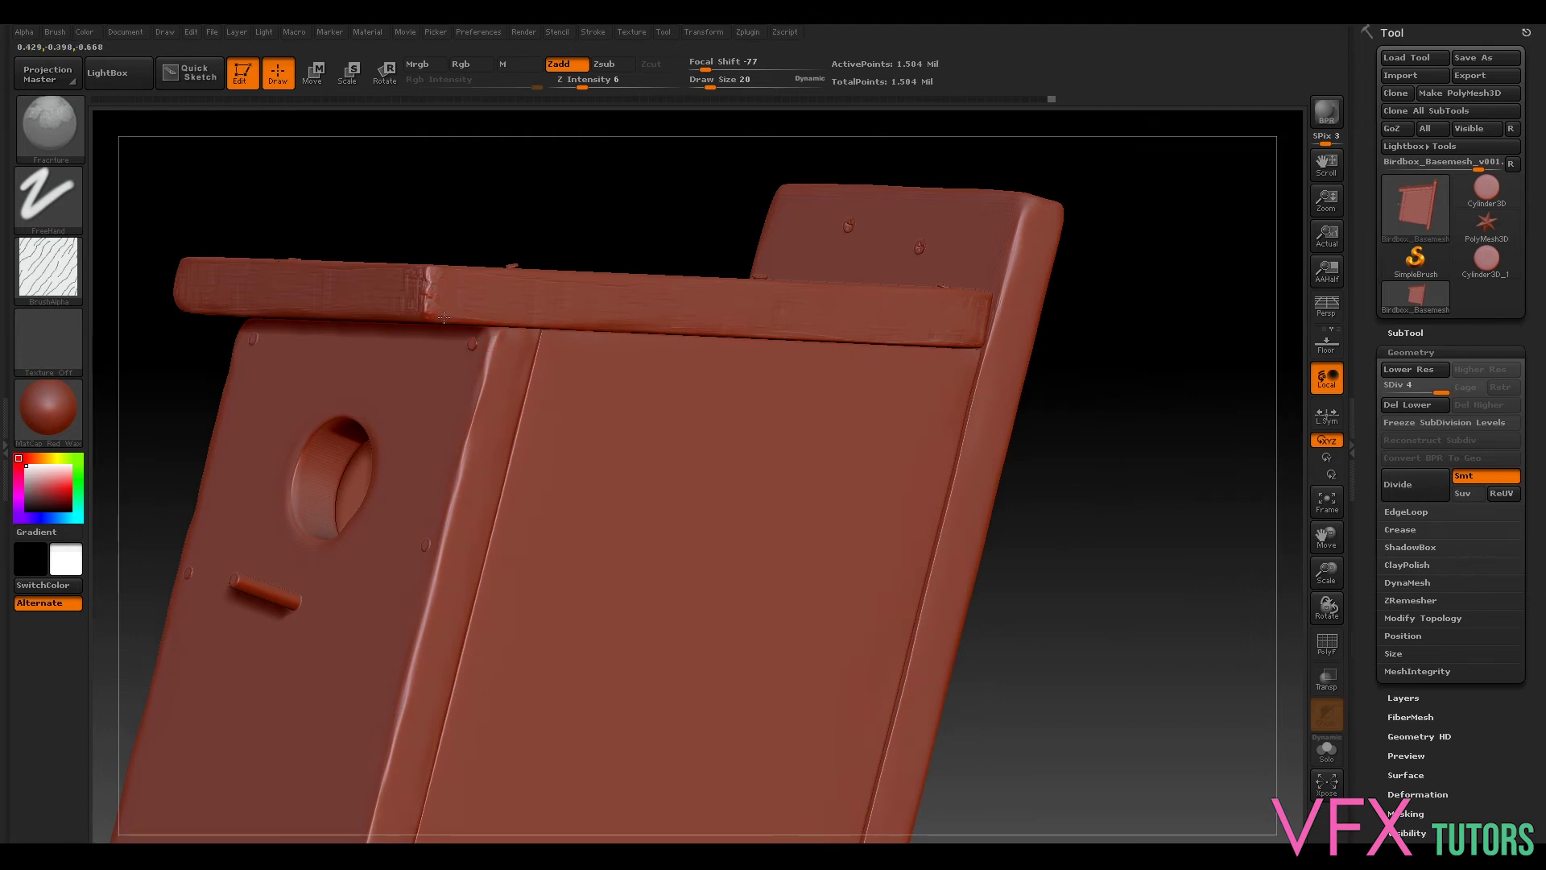
Step: Set the Fracture brush's Z Intensity to 8 and deepen the chipping on the roof's front corner
left_click_drag(580, 86, 587, 86)
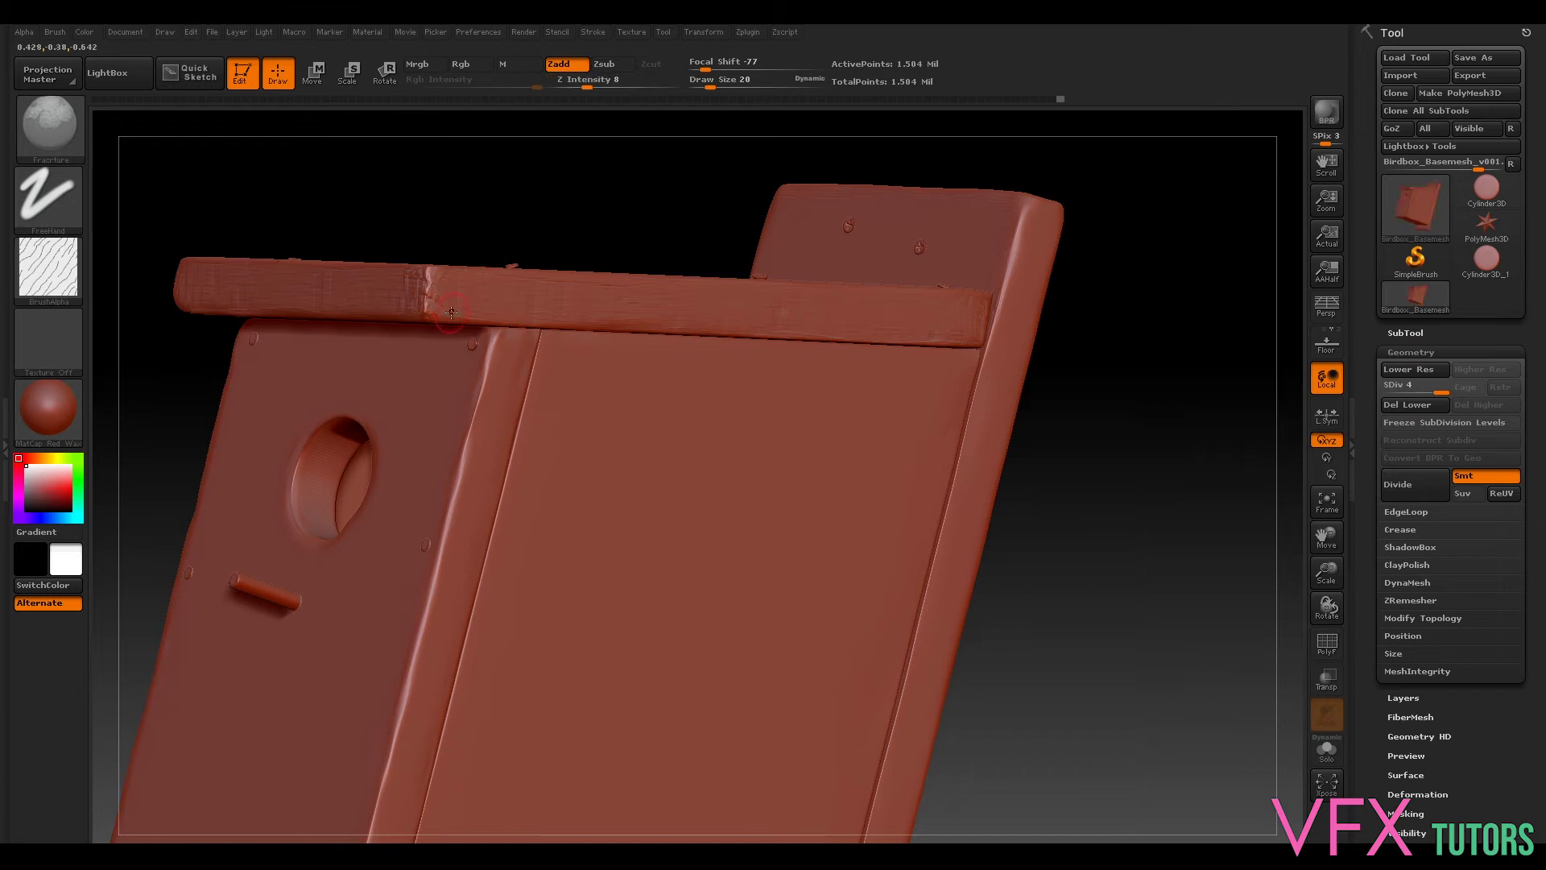
left_click_drag(446, 253, 556, 196)
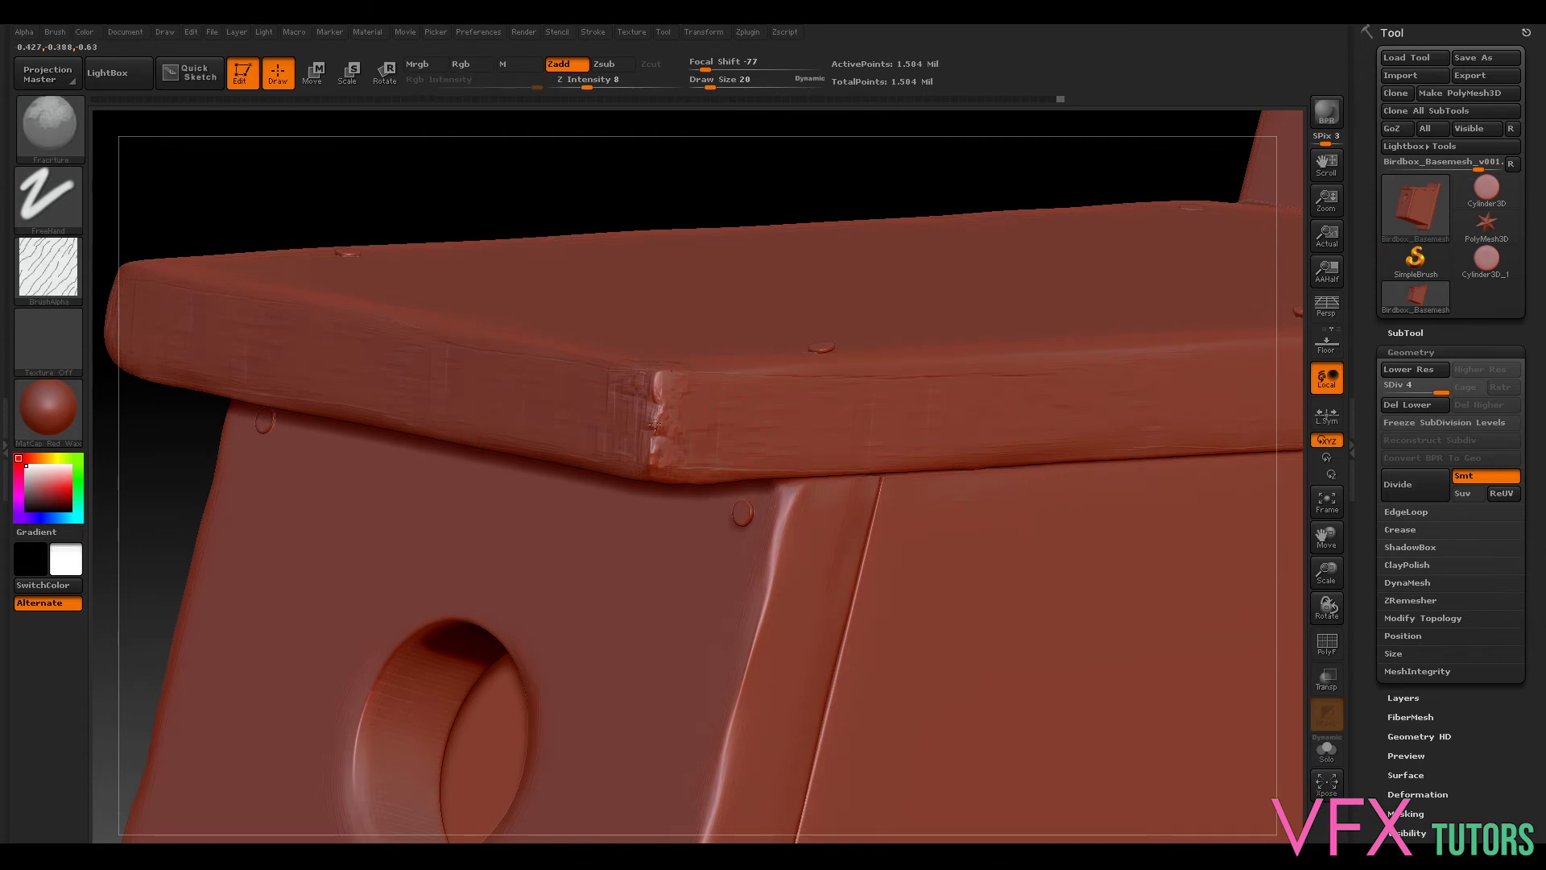
left_click_drag(593, 190, 675, 389)
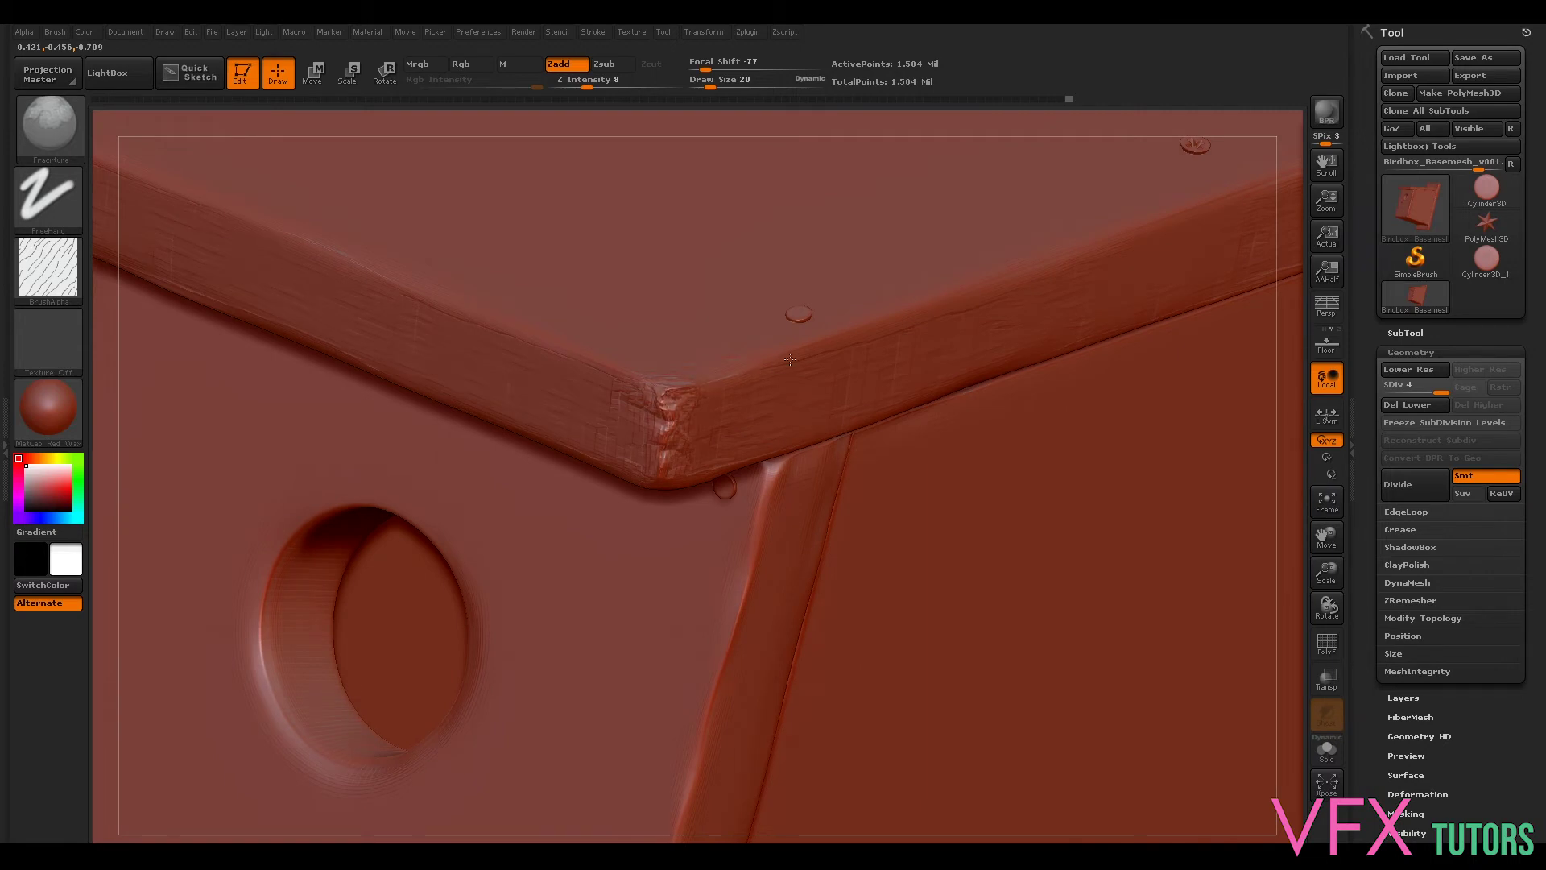
Step: Set the brush's Z Intensity to 13 and roughen the roof's long upper side edge with Fracture strokes
mouse_move(1067, 480)
right_mouse_down()
mouse_move(1148, 649)
mouse_move(911, 520)
mouse_move(926, 533)
right_mouse_up()
right_click_drag(1213, 652, 966, 556)
left_click(622, 87)
left_click_drag(594, 88, 603, 88)
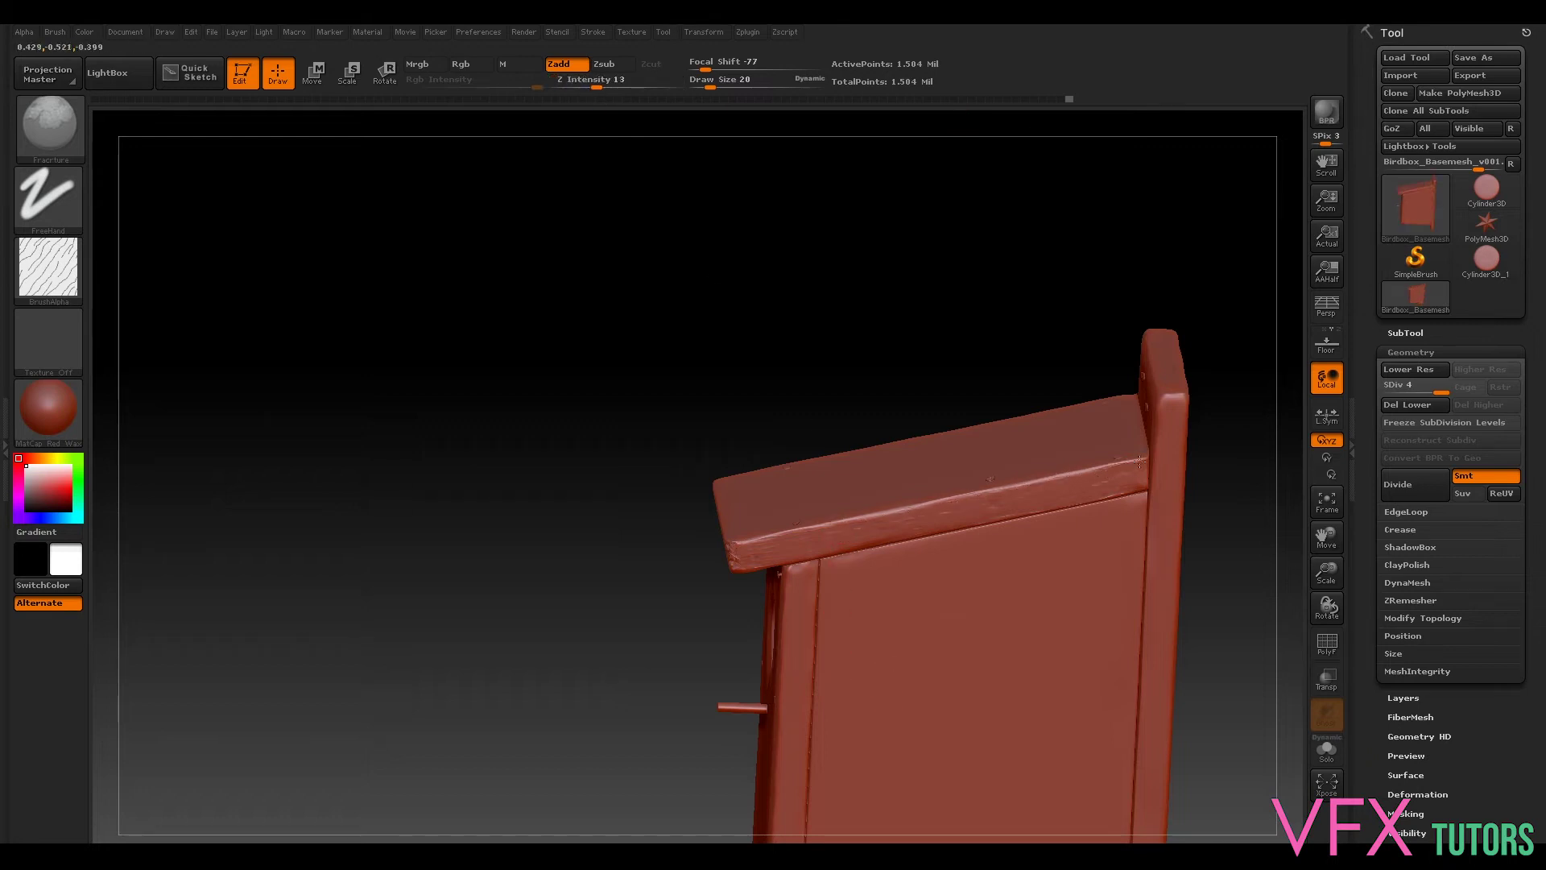
Step: Chip the edges of the roof's front face and its opposite lower corner with Fracture strokes
right_click_drag(1245, 579, 282, 443)
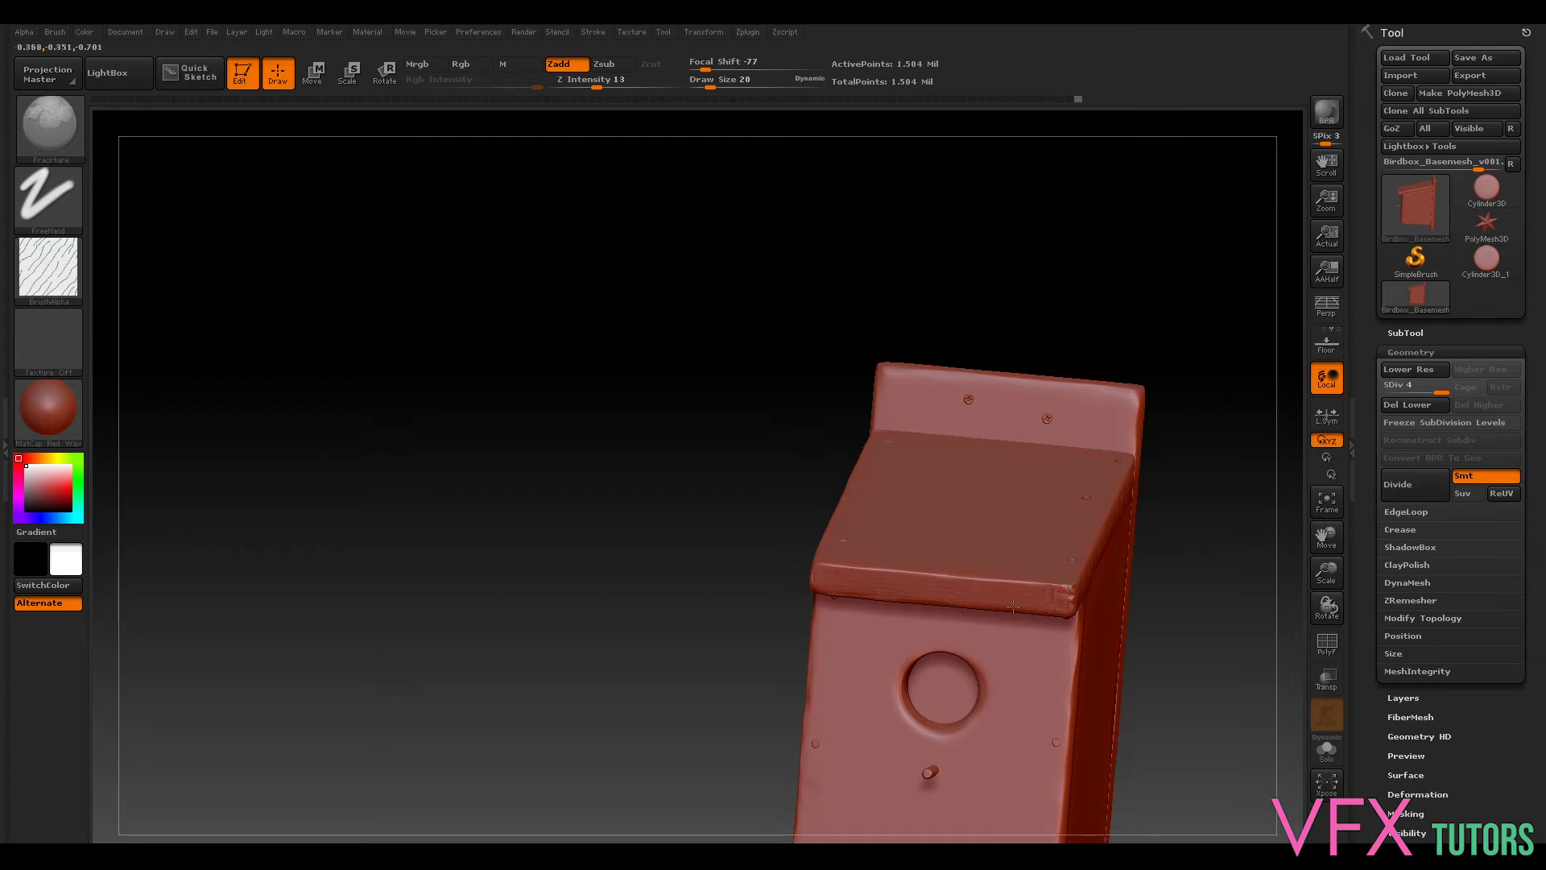
right_click_drag(818, 592, 816, 489)
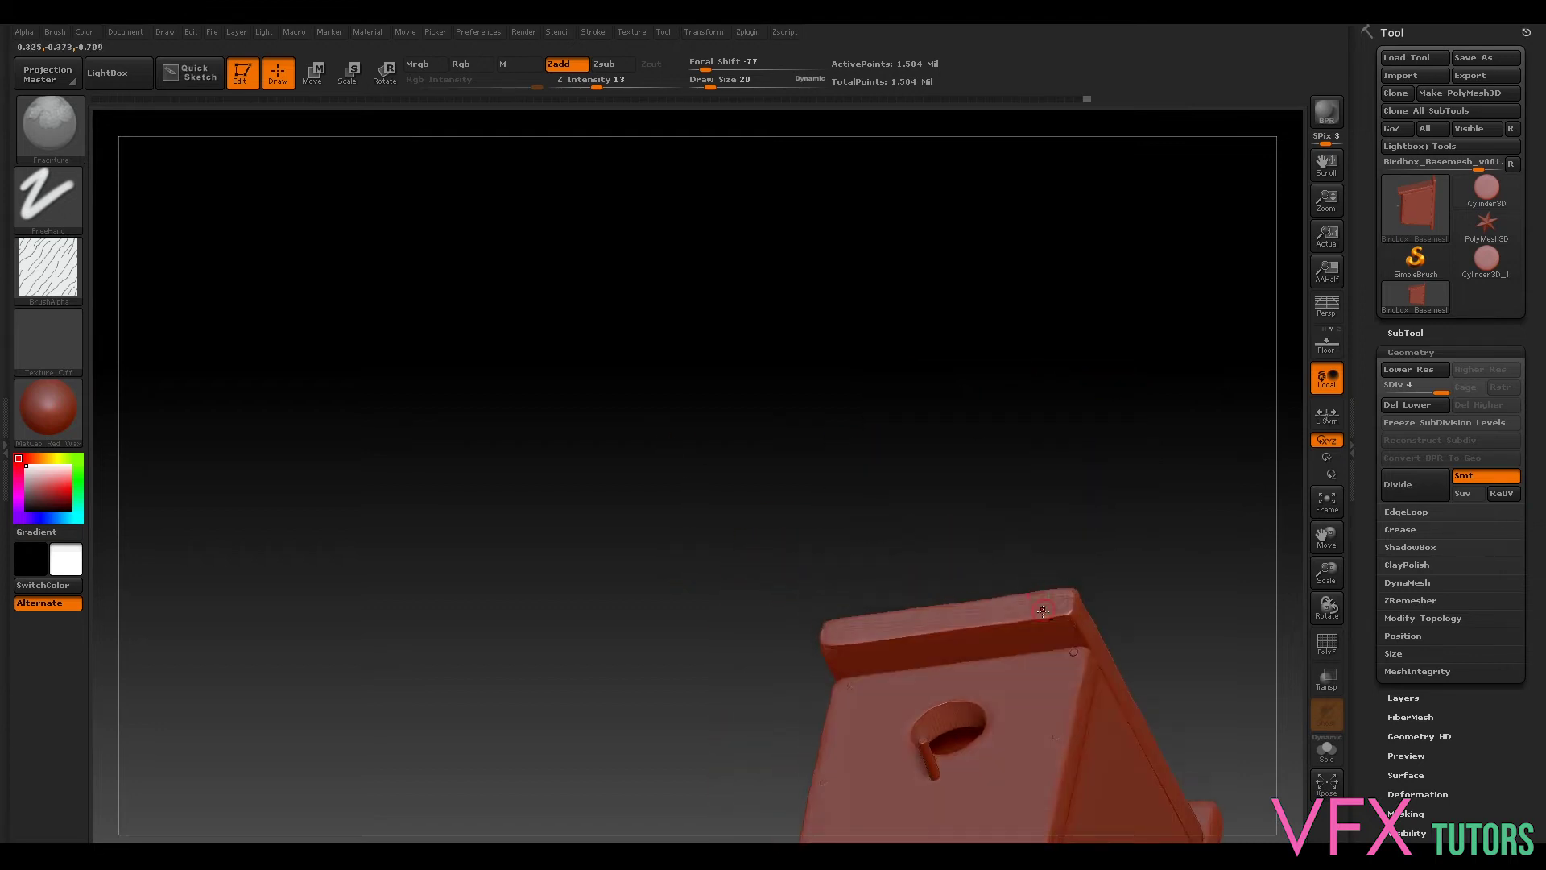
mouse_move(871, 637)
right_mouse_down()
mouse_move(956, 483)
mouse_move(991, 355)
mouse_move(871, 279)
mouse_move(1013, 390)
right_mouse_up()
key("ctrl")
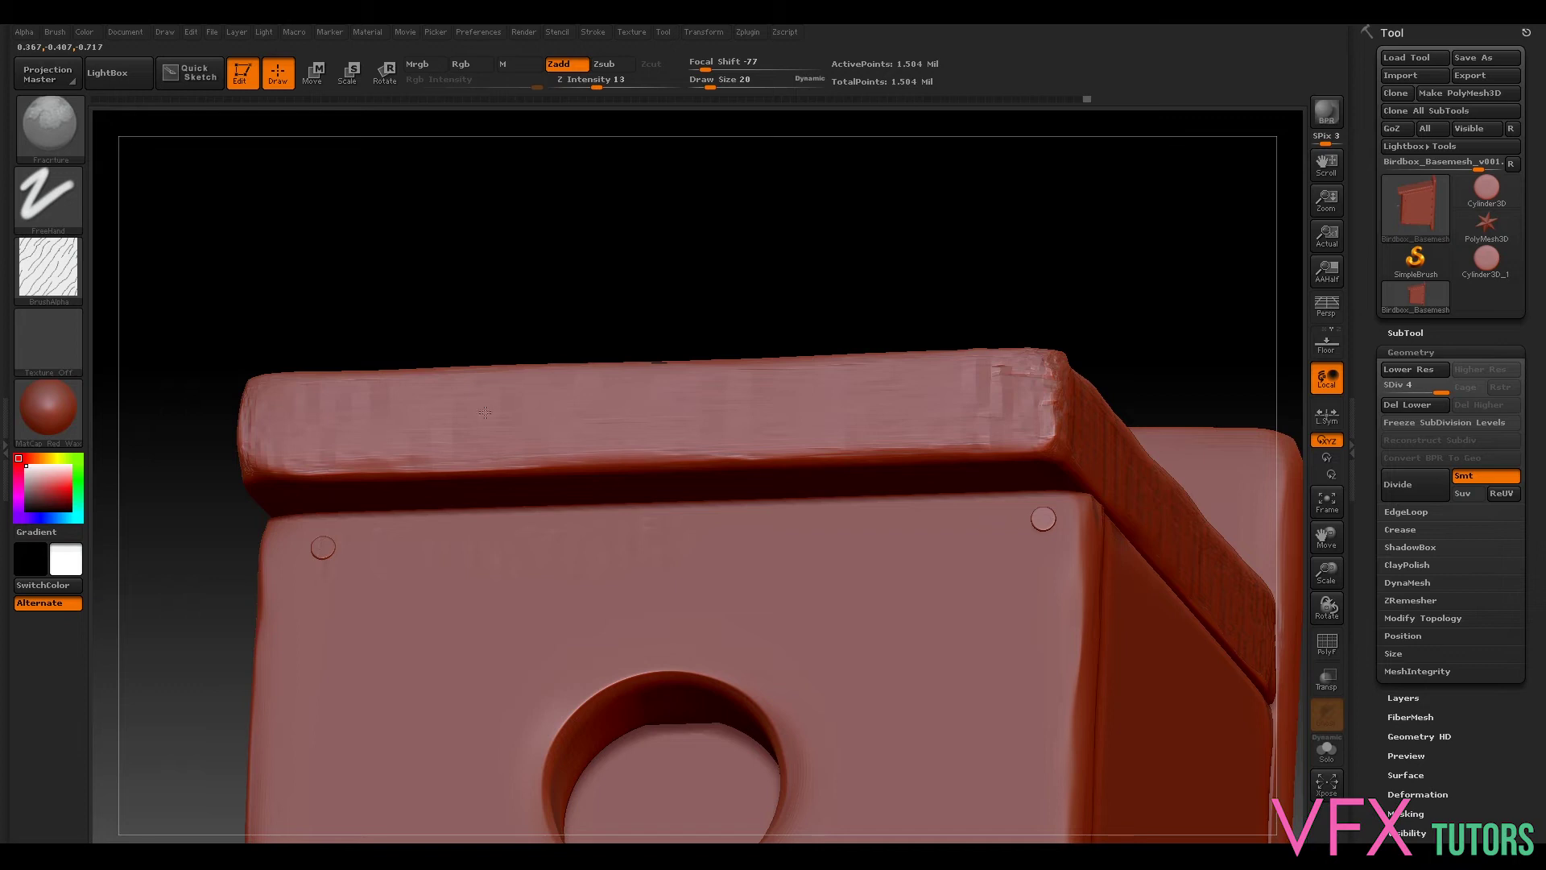
mouse_move(1104, 327)
right_mouse_down()
mouse_move(1136, 218)
mouse_move(1092, 325)
right_mouse_up()
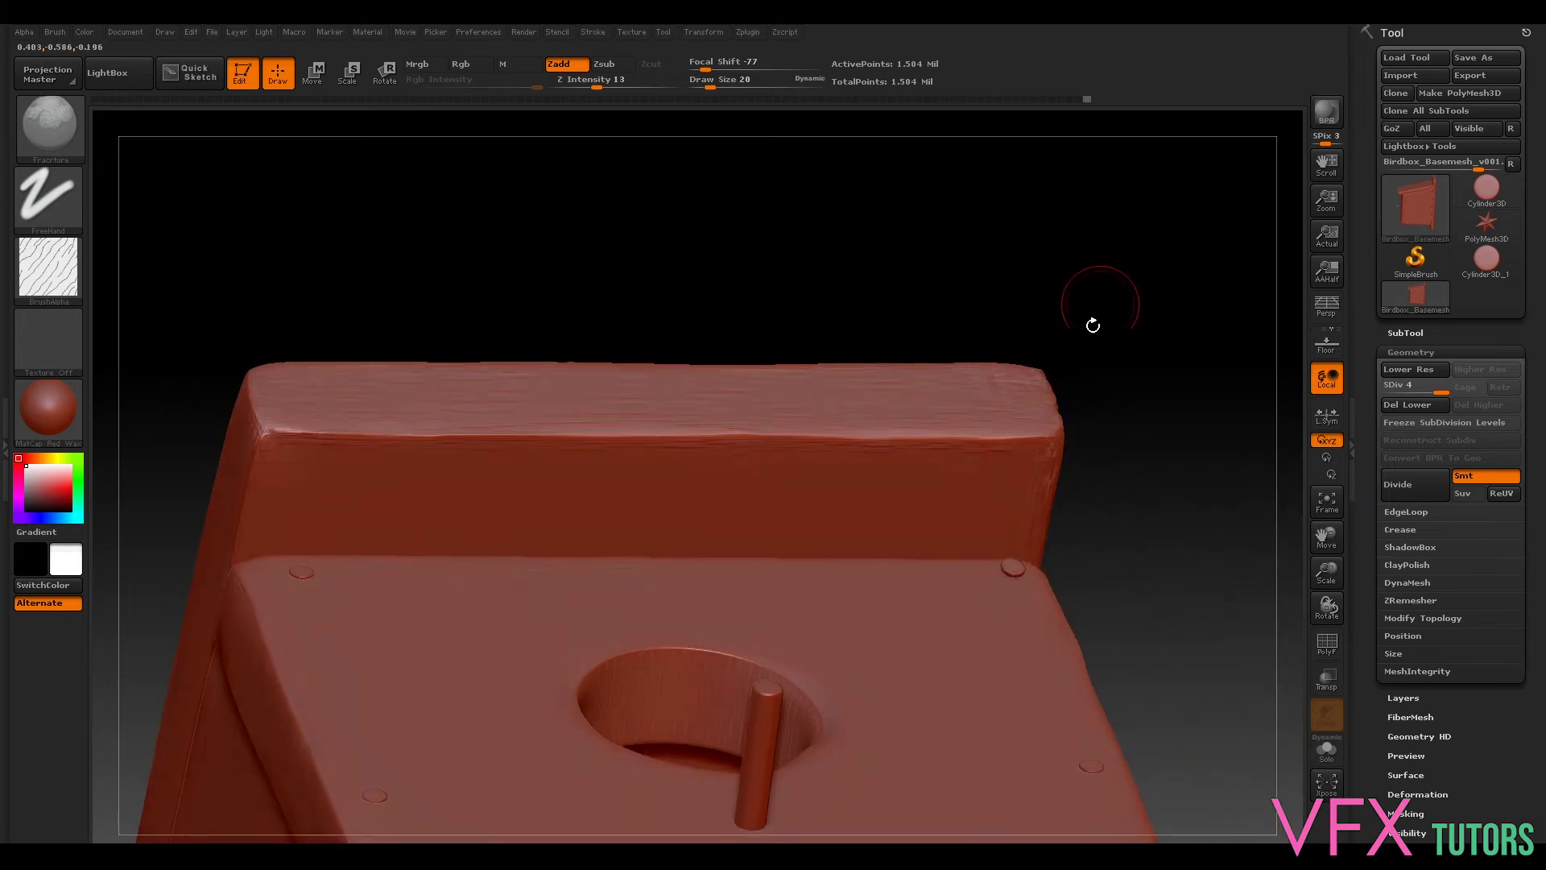
mouse_move(289, 433)
left_mouse_down()
mouse_move(262, 431)
mouse_move(315, 444)
left_mouse_up()
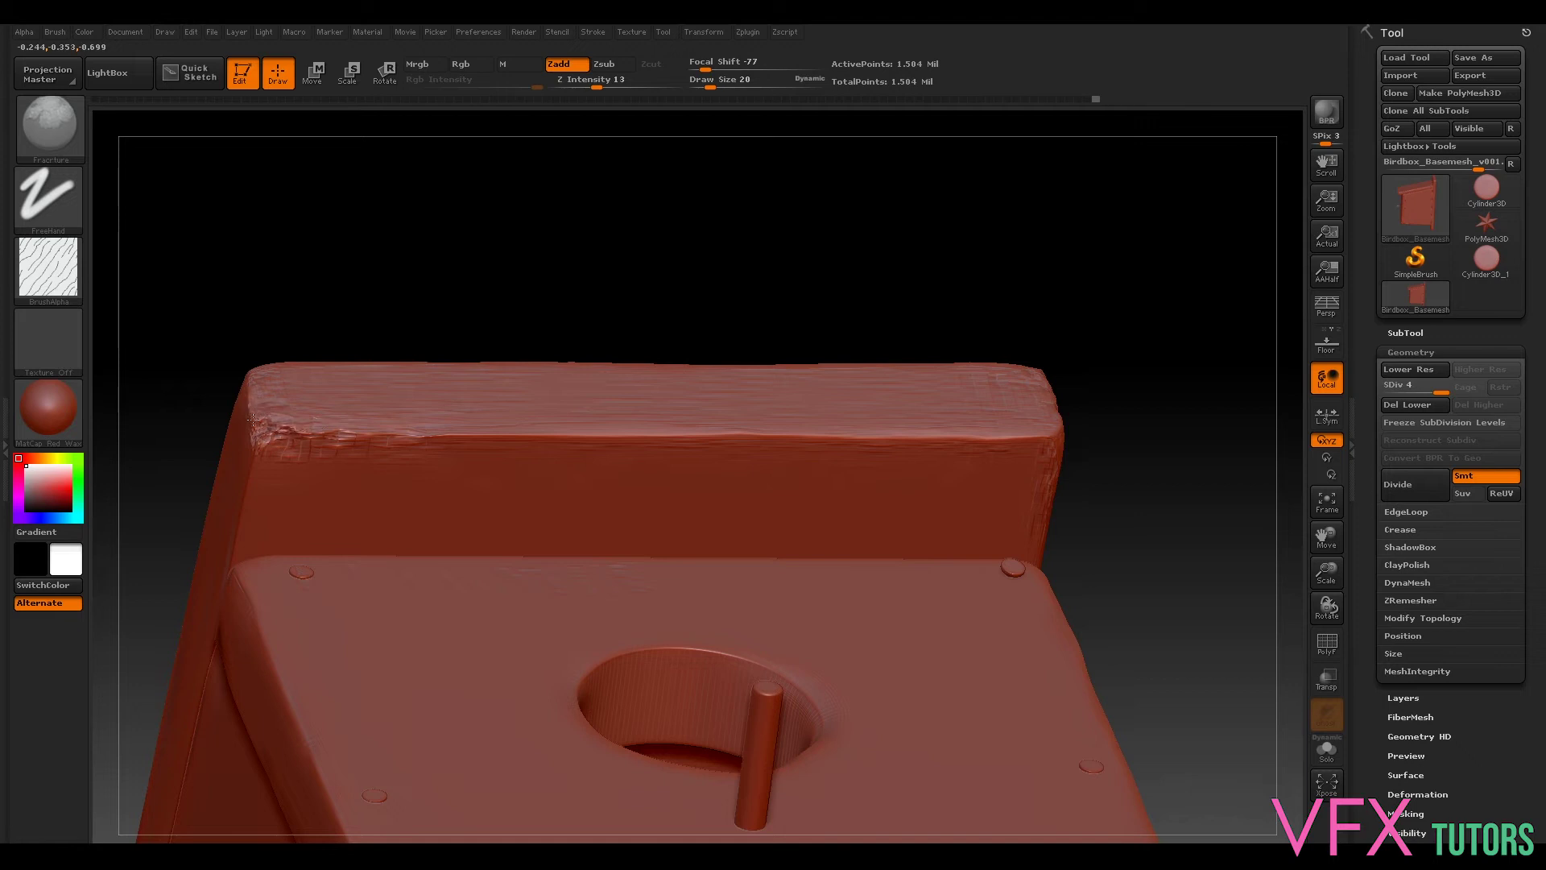
mouse_move(1283, 510)
left_mouse_down()
mouse_move(1239, 449)
mouse_move(1057, 395)
mouse_move(468, 540)
mouse_move(499, 537)
left_mouse_up()
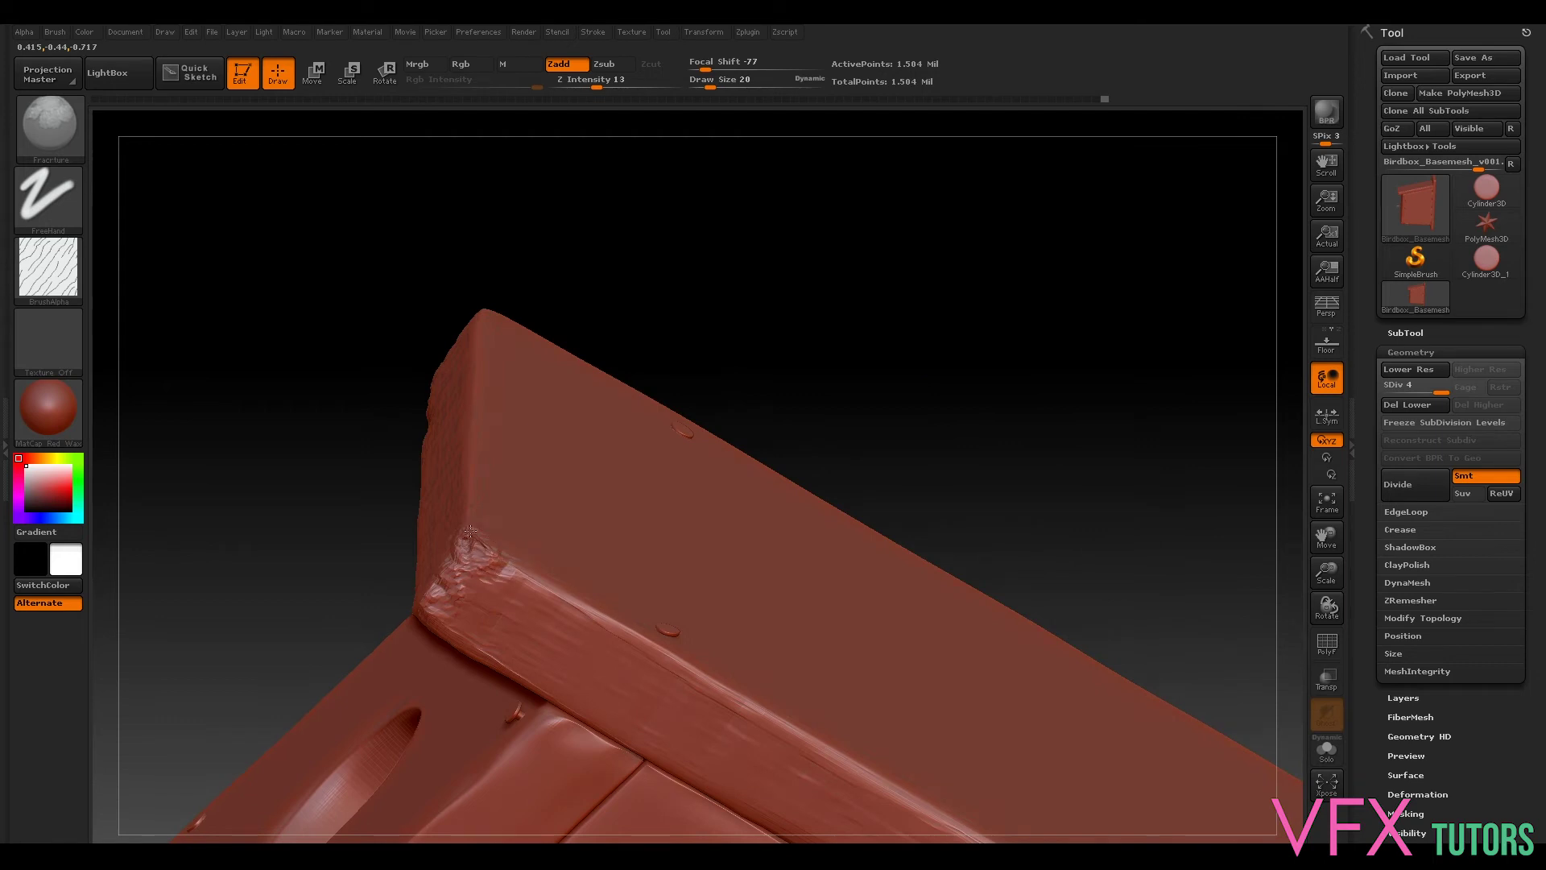
Step: Smooth the heavy chipping on the roof's upper front corner and resculpt the damage with Fracture strokes
key("shift")
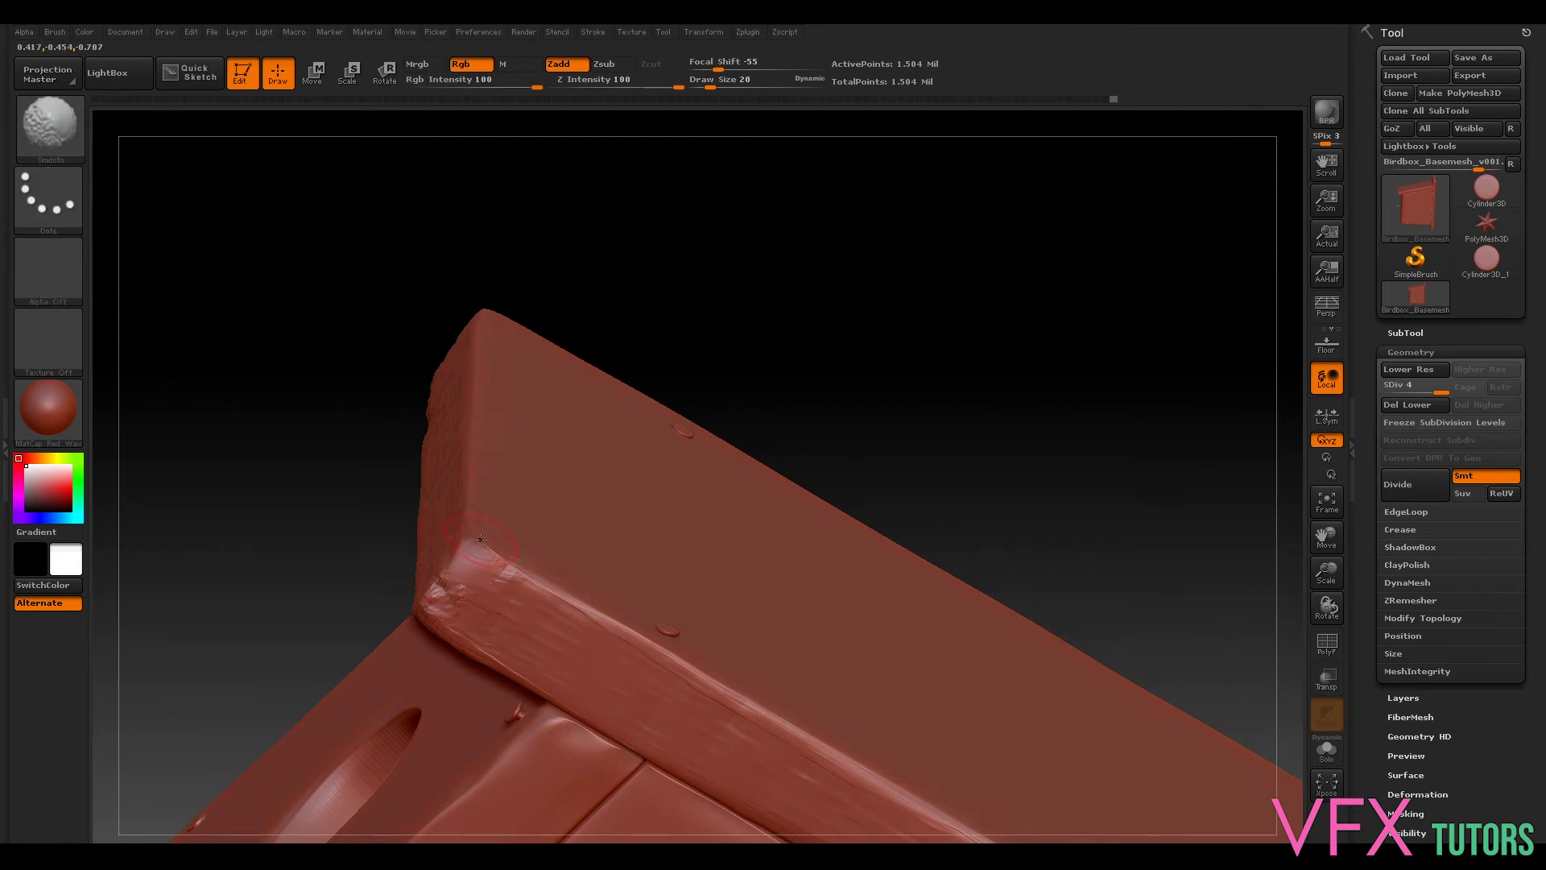
key("shift")
mouse_move(445, 573)
left_mouse_down("shift")
mouse_move(435, 604)
mouse_move(459, 549)
left_mouse_up("shift")
right_click_drag(476, 536, 475, 484)
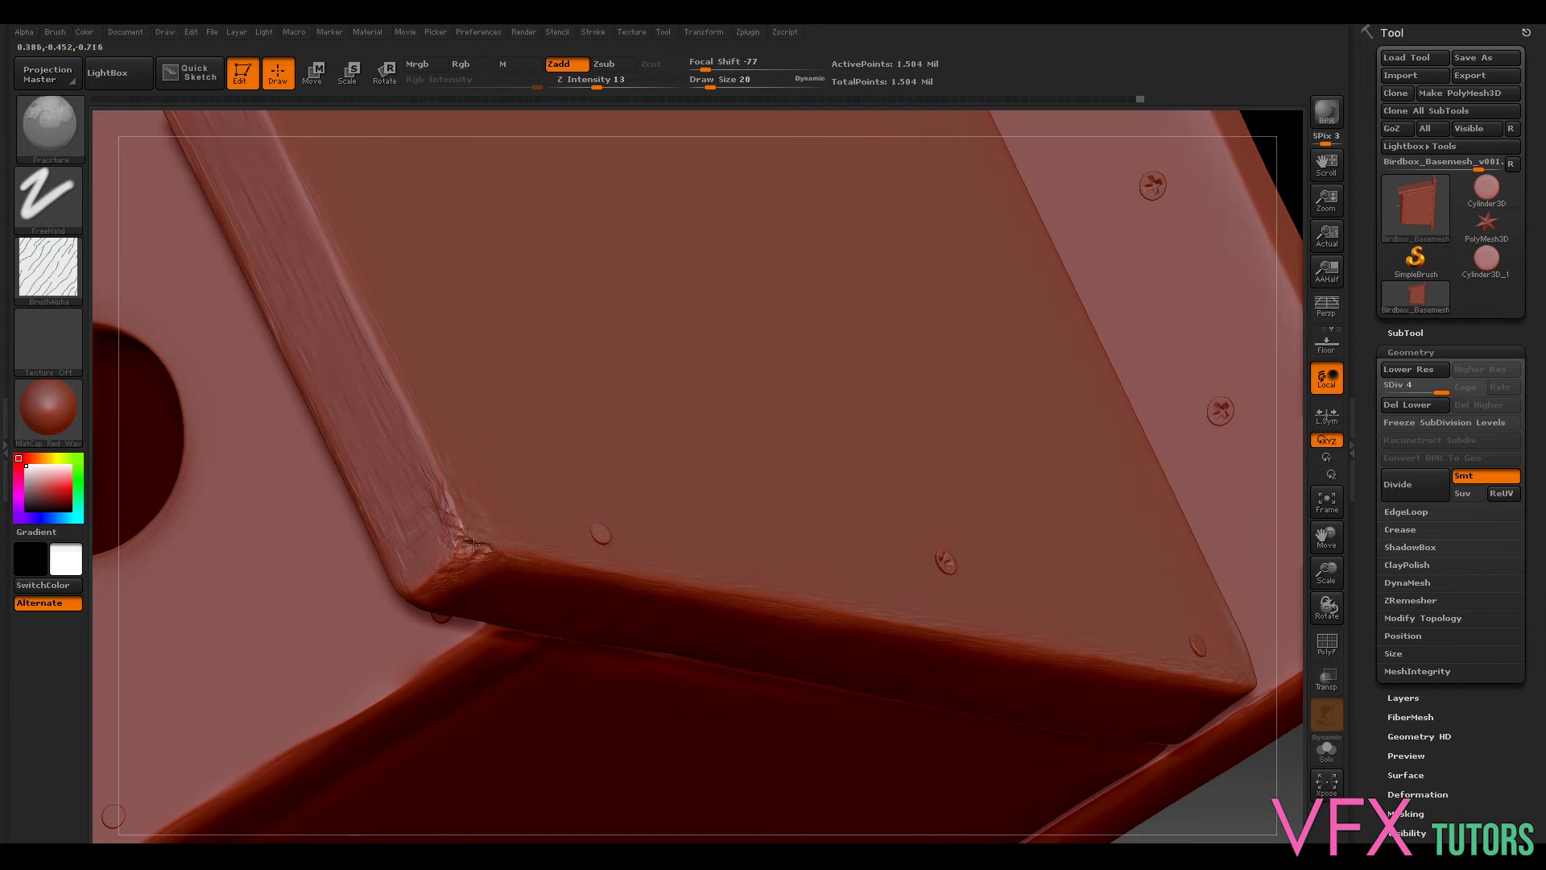
left_click_drag(474, 545, 473, 540, "shift")
key("alt+shift")
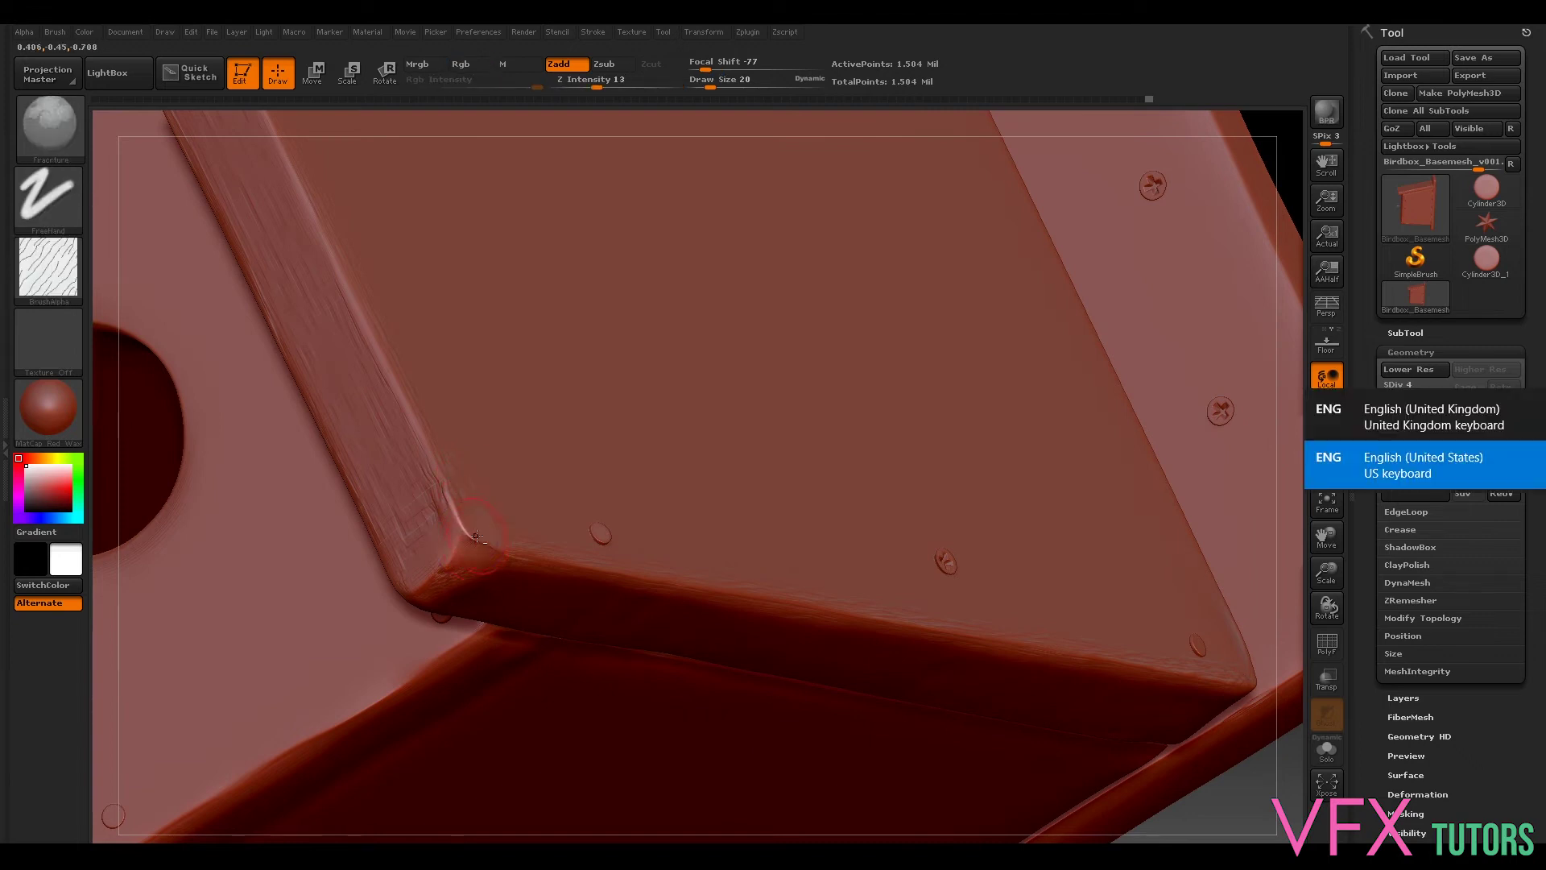
mouse_move(465, 535)
left_mouse_down()
mouse_move(454, 552)
mouse_move(472, 519)
left_mouse_up()
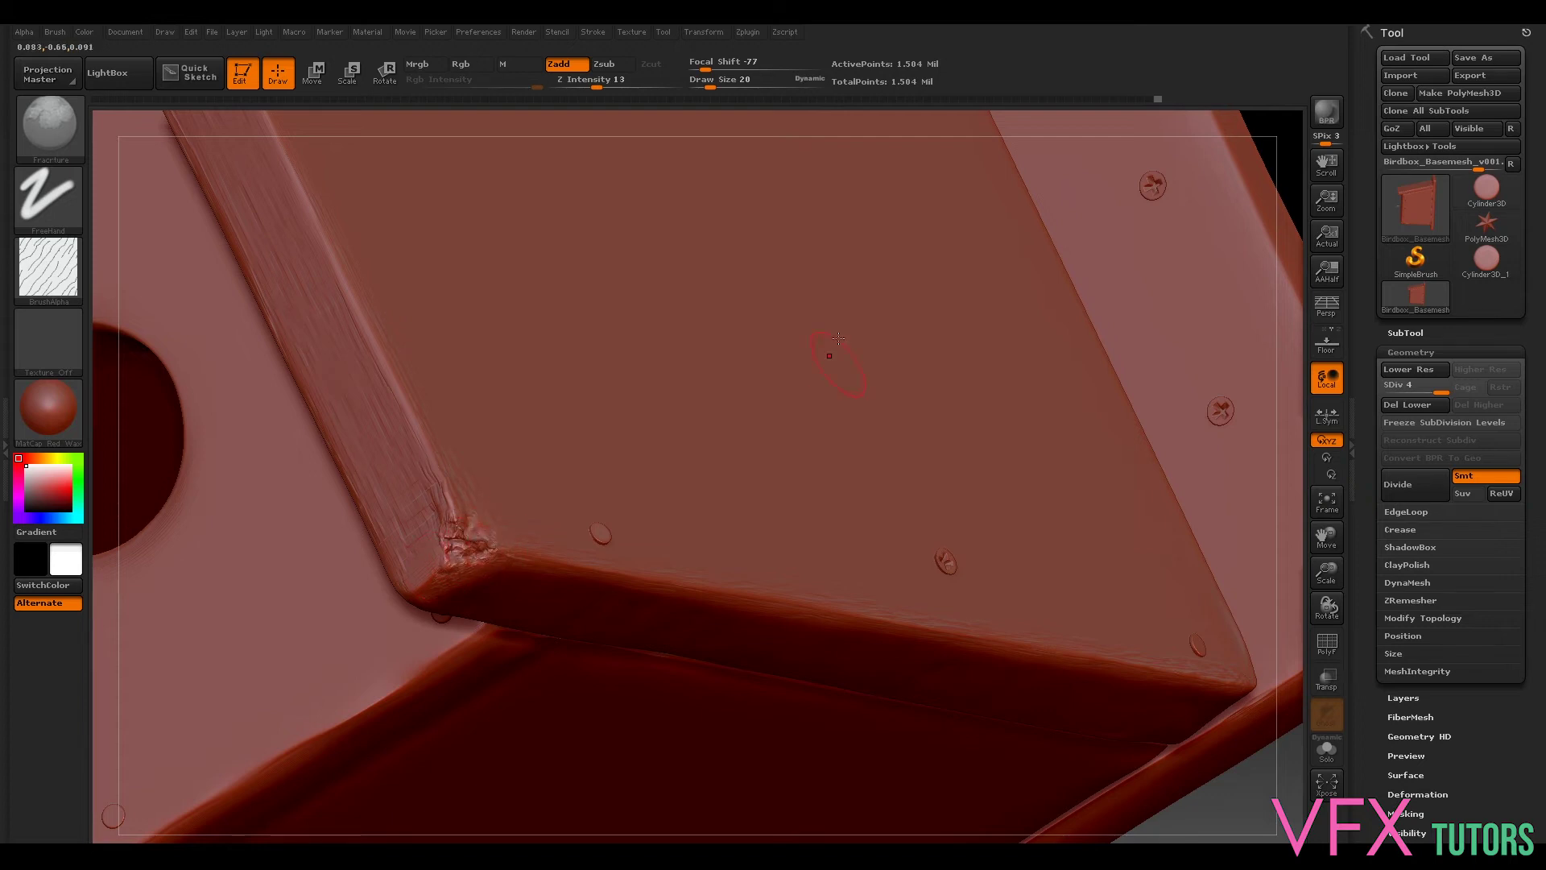
right_click_drag(994, 380, 1182, 376, "alt")
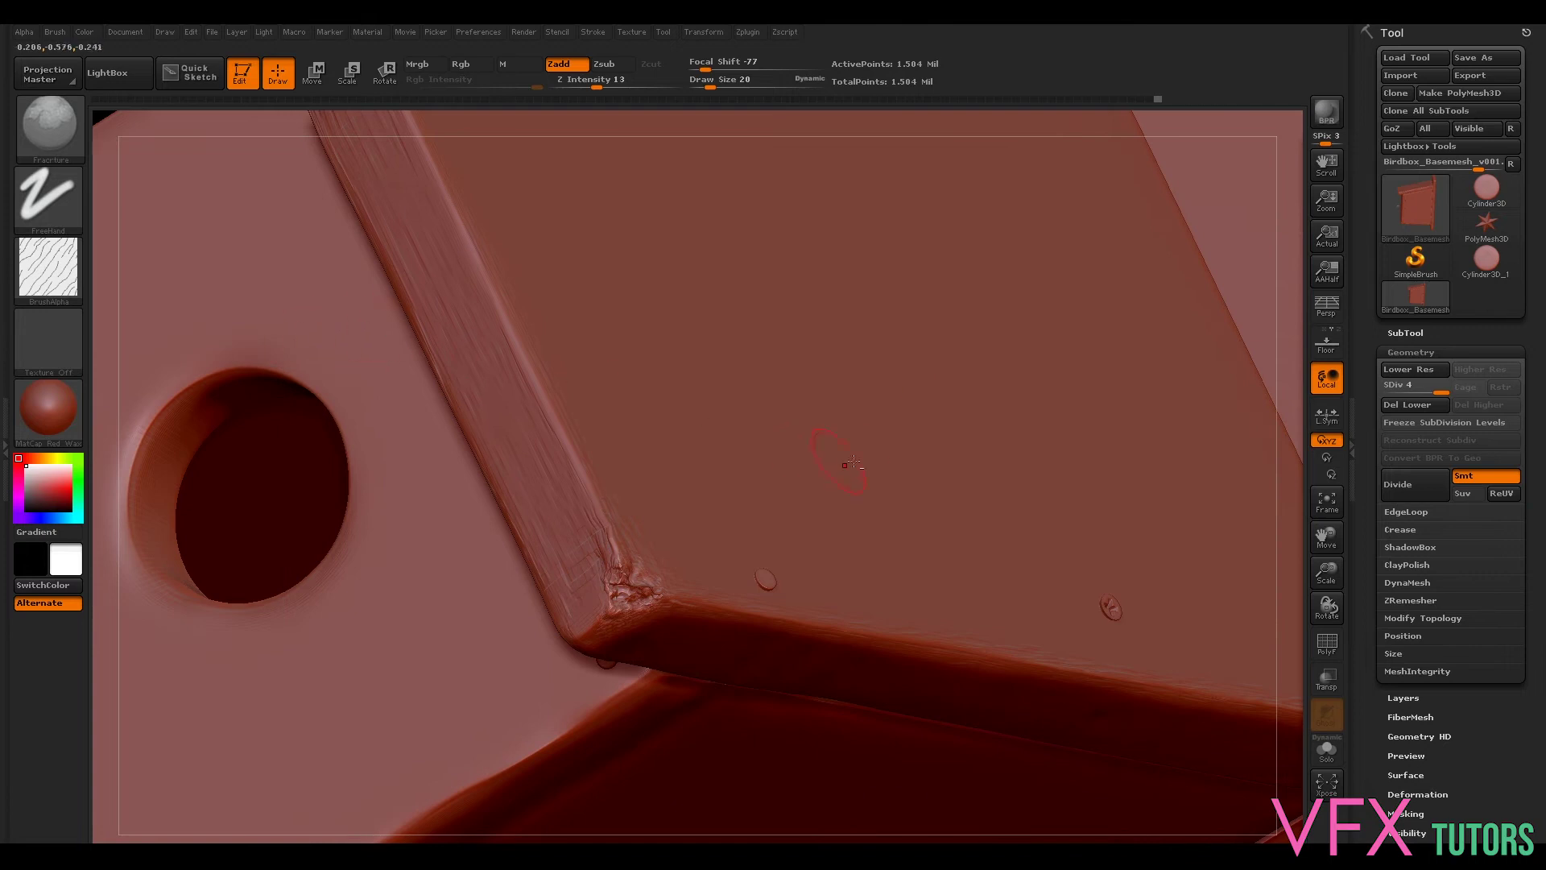
Step: Smooth the heavy chipping on the roof's front corner above the side panel and resculpt it with lighter Fracture strokes
right_click_drag(853, 464, 1115, 266, "alt")
key("shift")
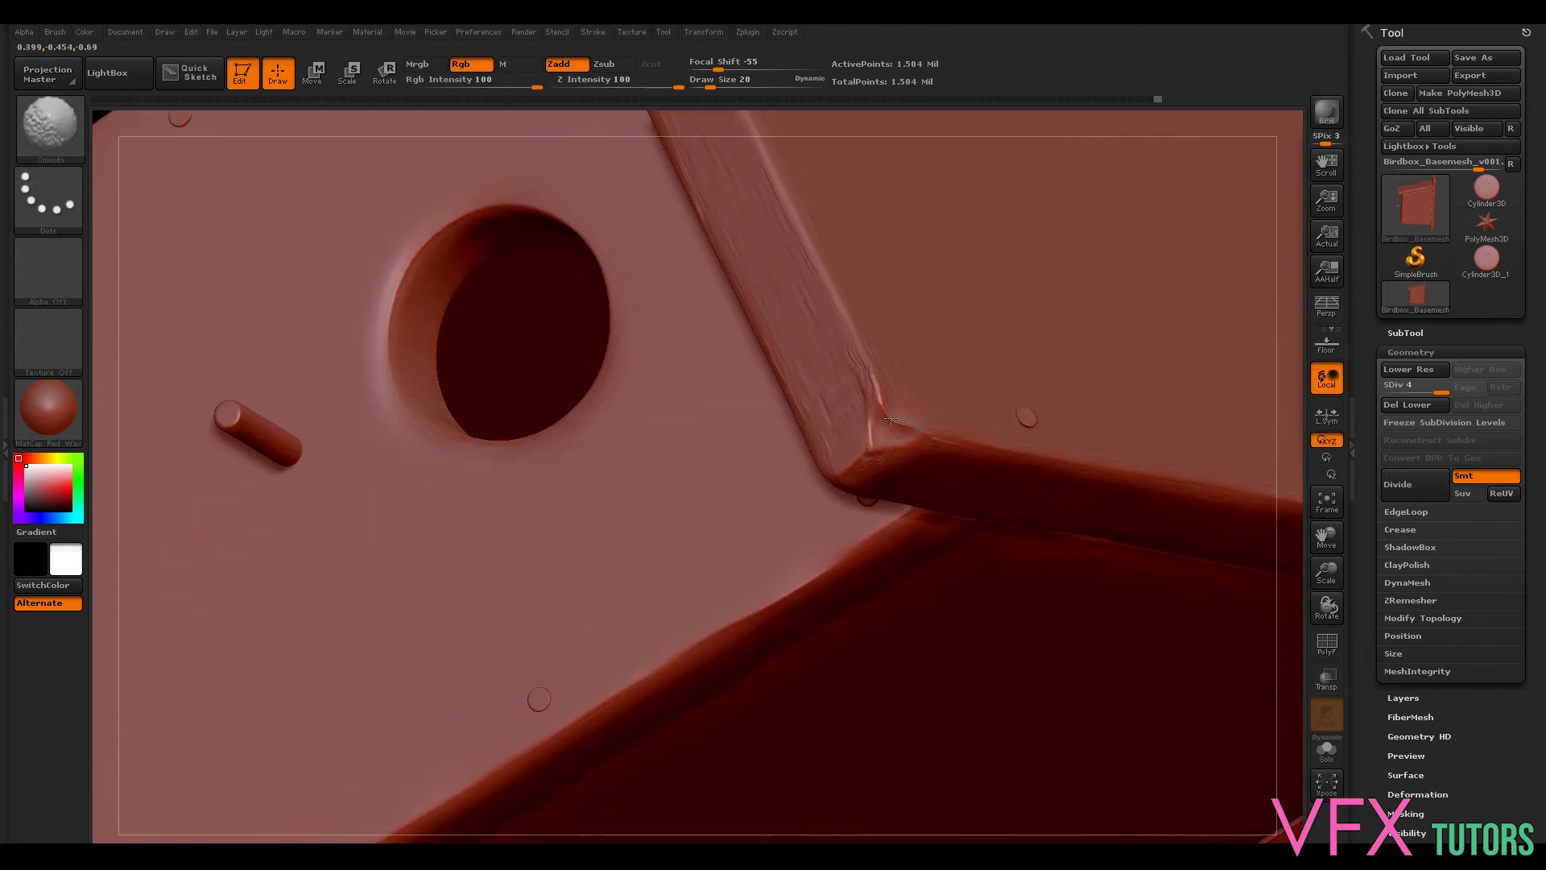
key("ctrl")
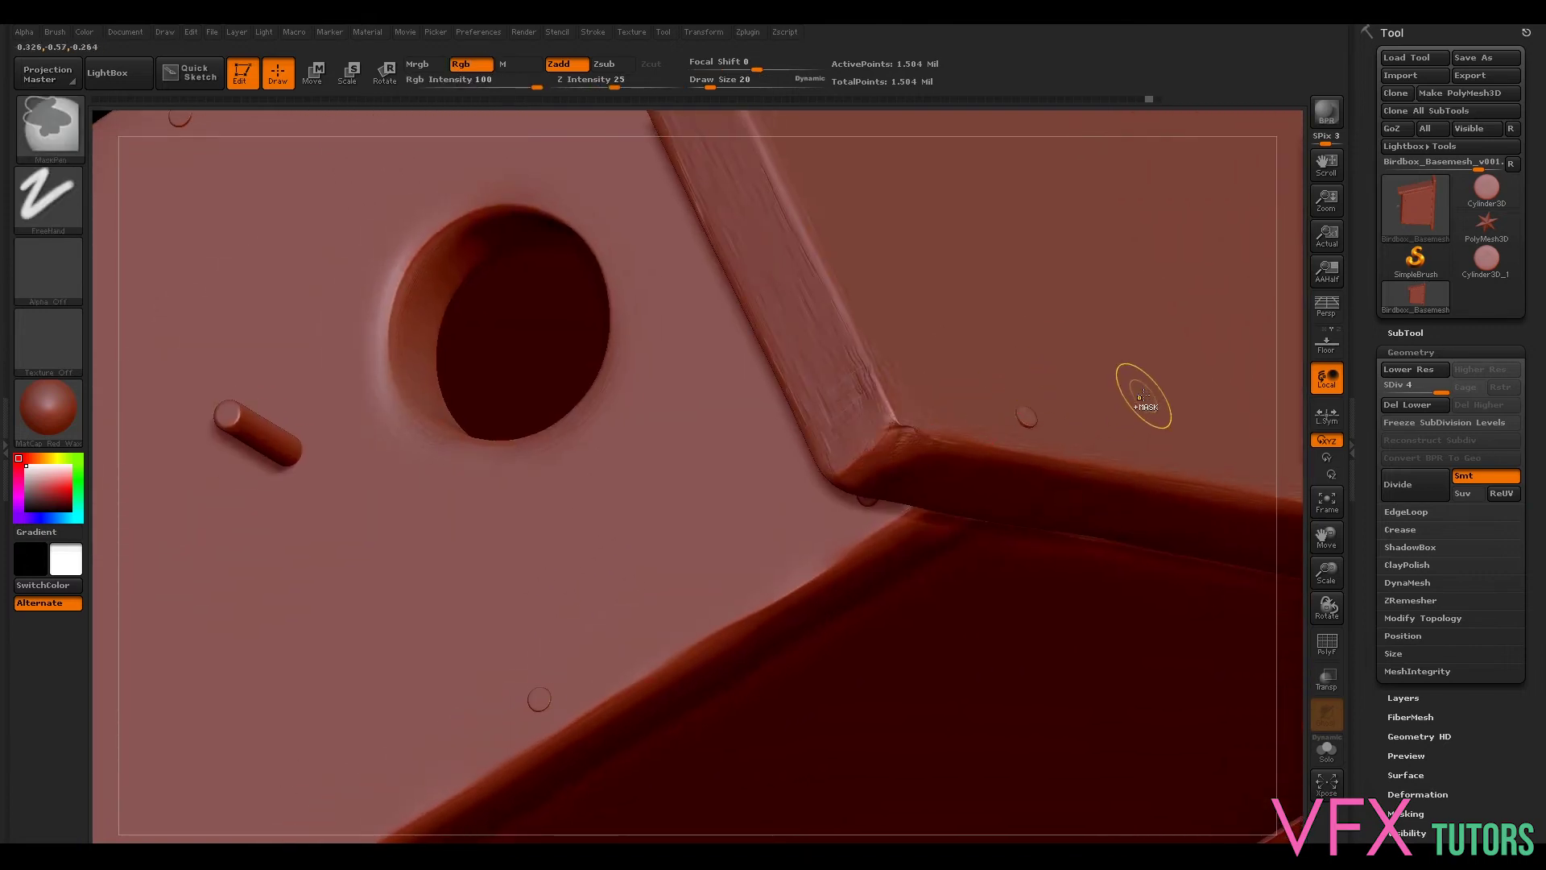
mouse_move(966, 483)
left_mouse_down("shift")
mouse_move(1001, 477)
mouse_move(937, 432)
left_mouse_up("shift")
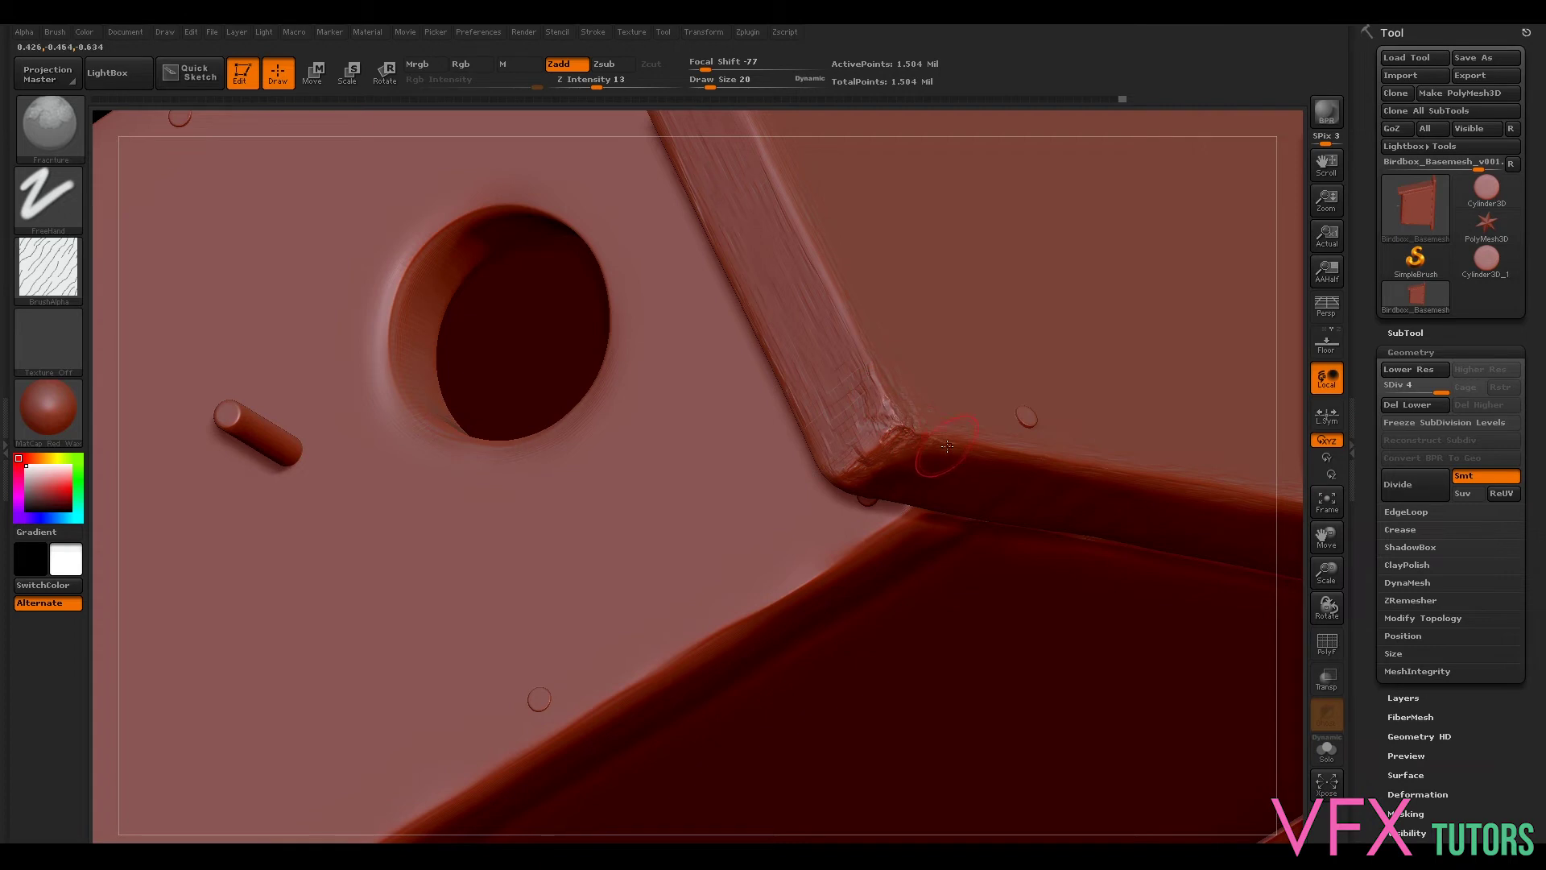
right_click_drag(1128, 510, 889, 244, "ctrl")
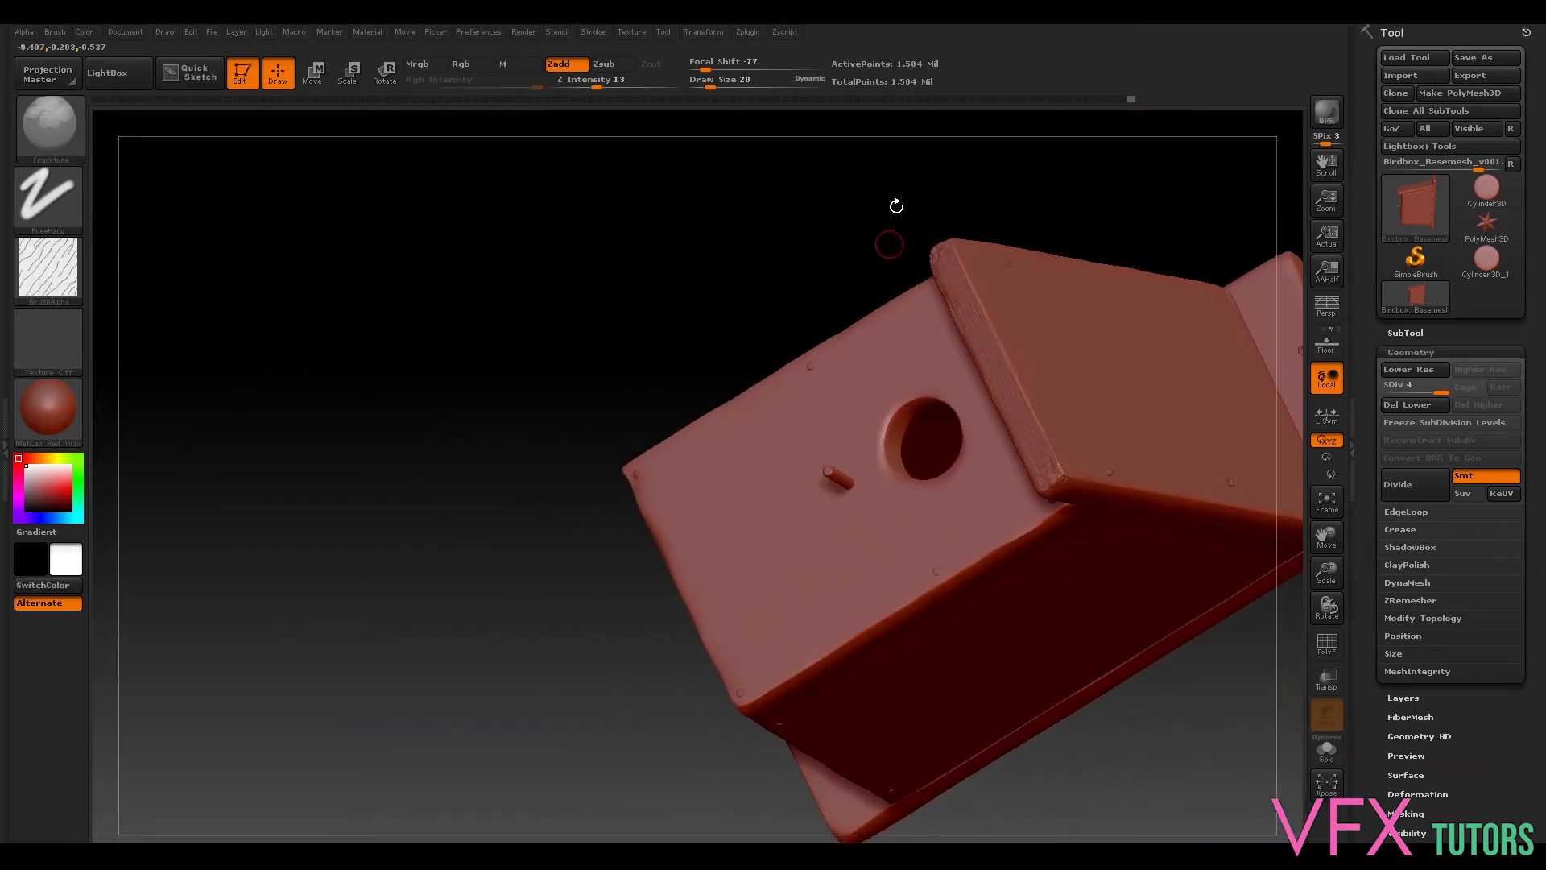
Step: Try a Fracture stroke with Draw Size 50 down the front board's side edge and undo it
left_click_drag(1141, 200, 1035, 283)
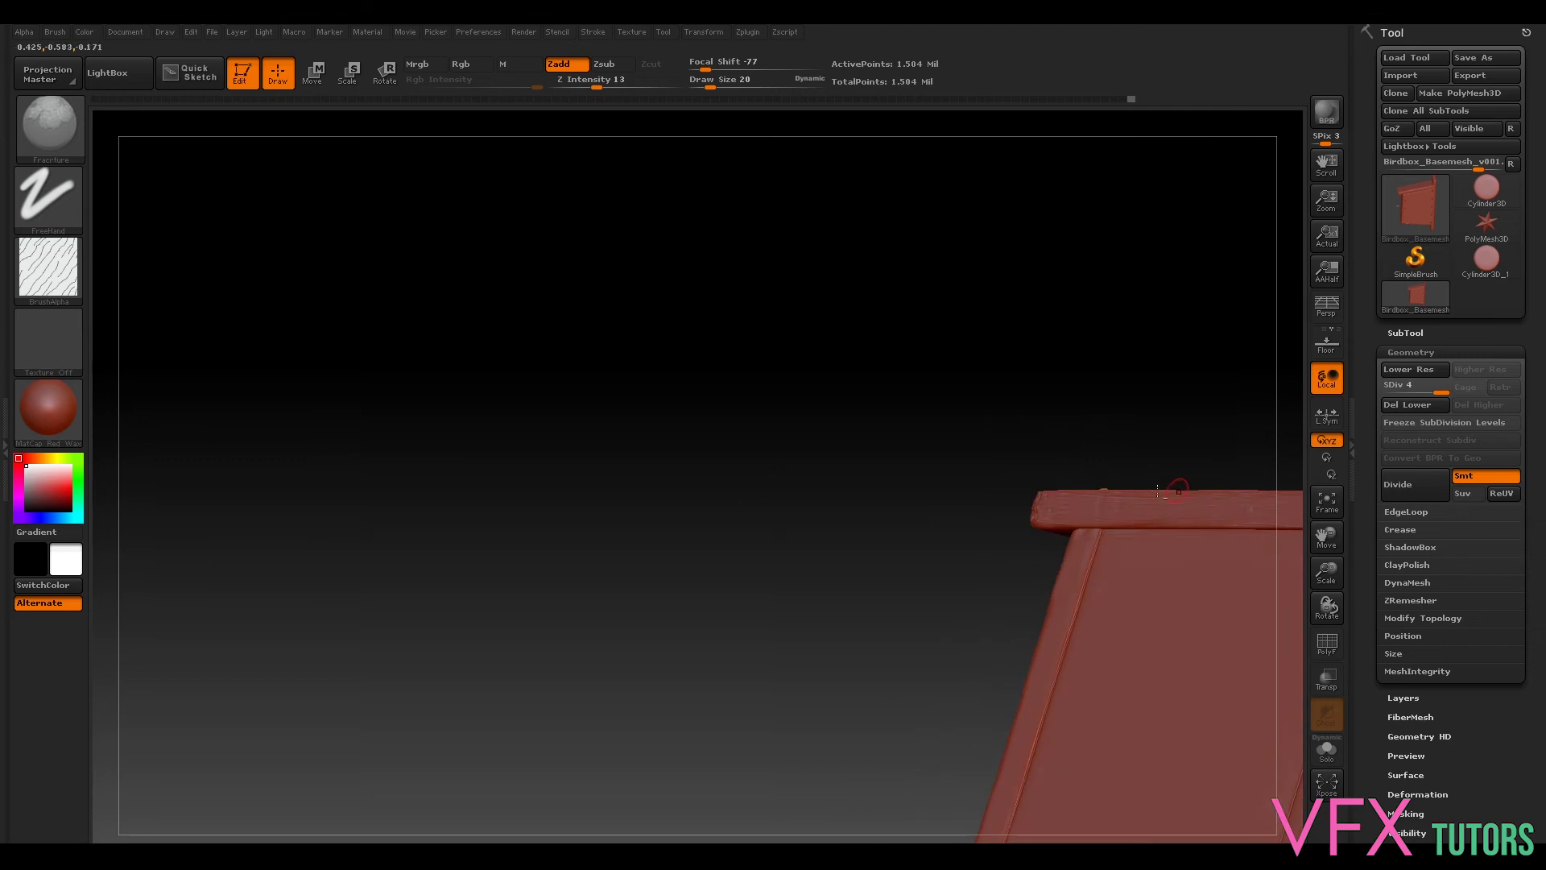
left_click_drag(1021, 397, 893, 358)
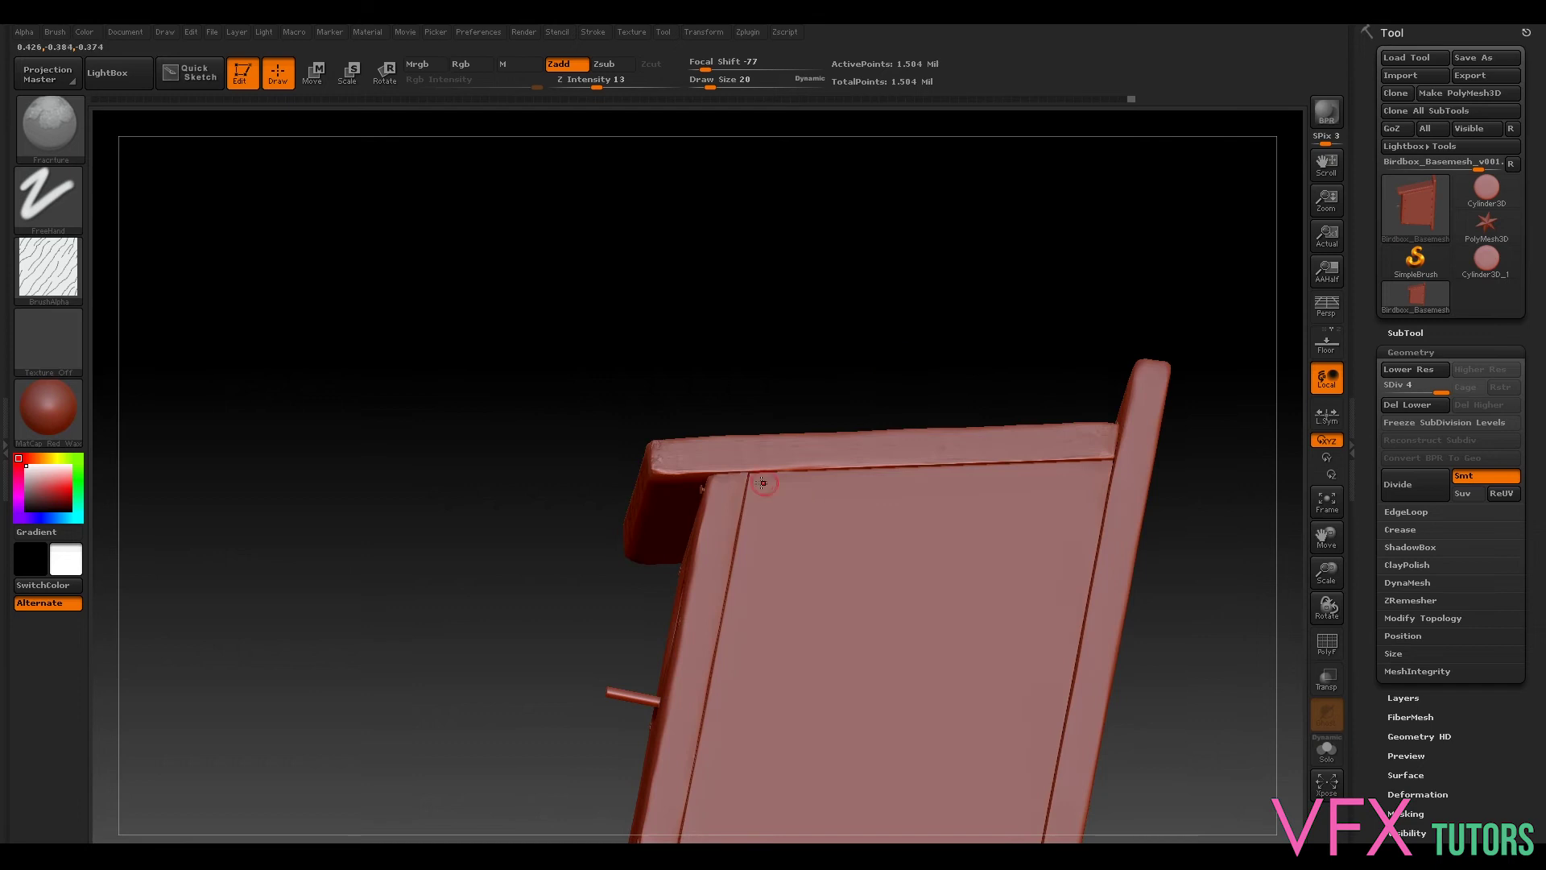
left_click_drag(797, 300, 794, 359)
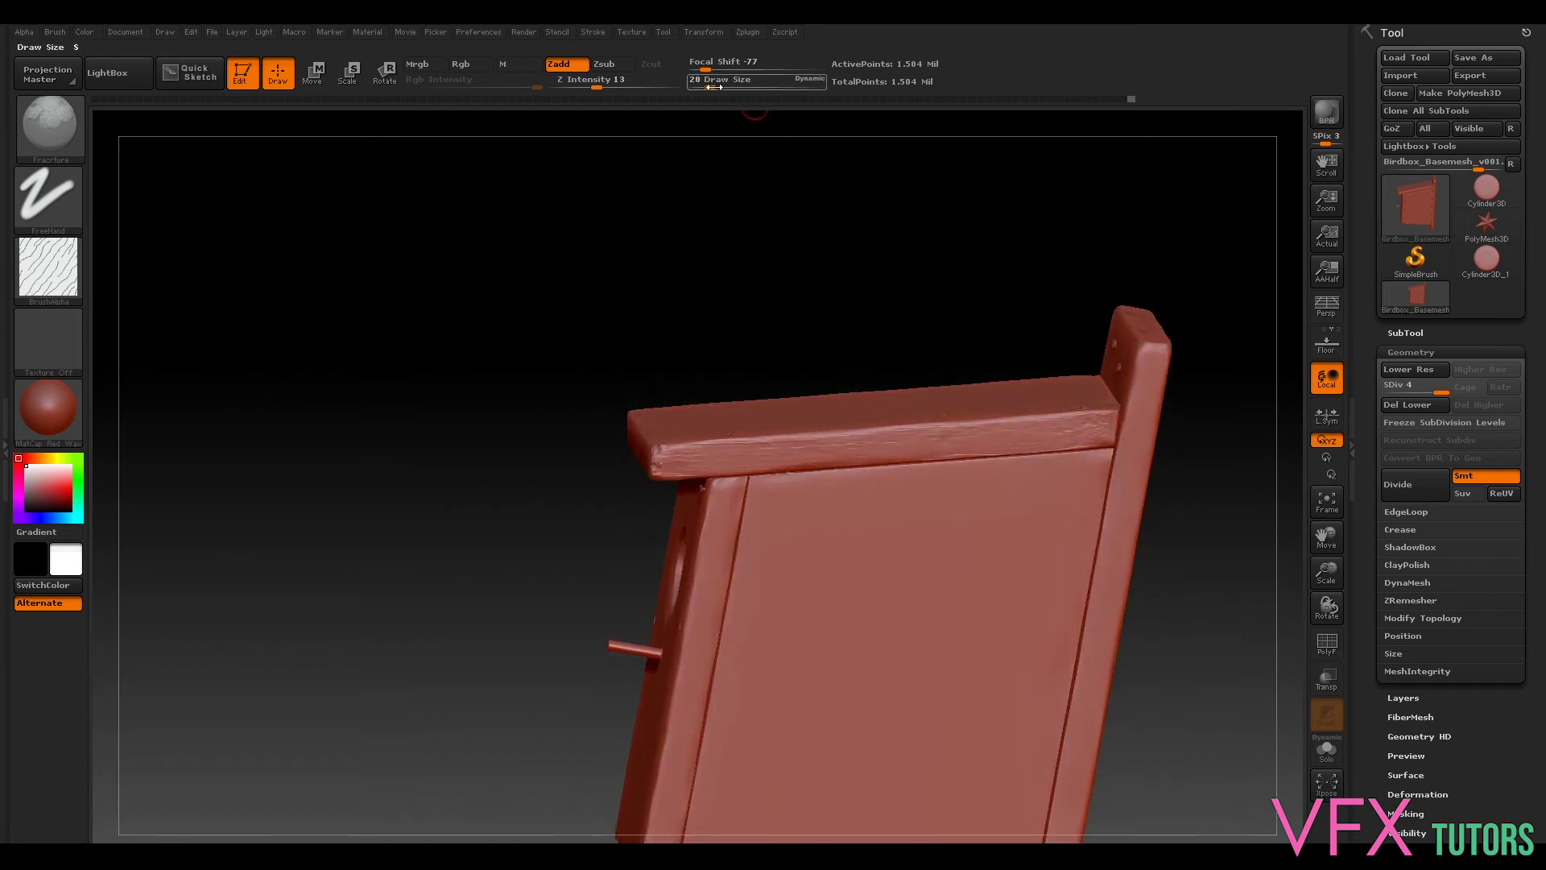
left_click_drag(713, 87, 720, 87)
left_click_drag(729, 483, 718, 554)
key("ctrl+z")
Step: Try Fracture grain along the front board's side edge with Draw Size 45 and Z Intensity 13, and undo it
left_click_drag(596, 85, 576, 85)
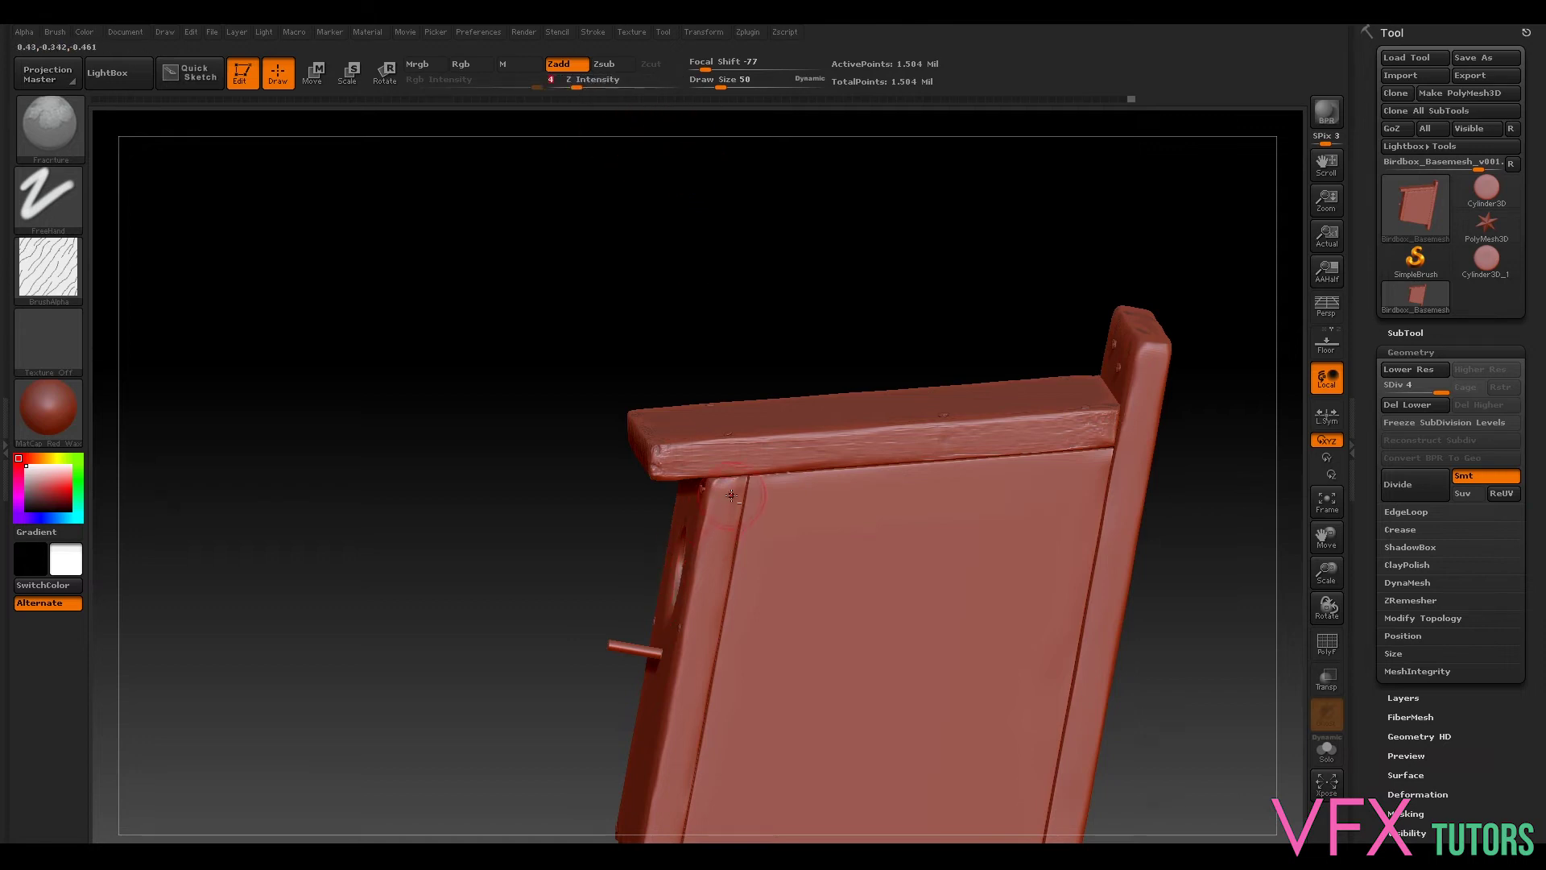
left_click_drag(721, 87, 719, 87)
left_click_drag(577, 86, 597, 87)
left_click_drag(732, 509, 675, 779)
mouse_move(596, 724)
left_mouse_down()
mouse_move(521, 537)
mouse_move(524, 473)
mouse_move(511, 483)
mouse_move(1042, 273)
mouse_move(1032, 244)
left_mouse_up()
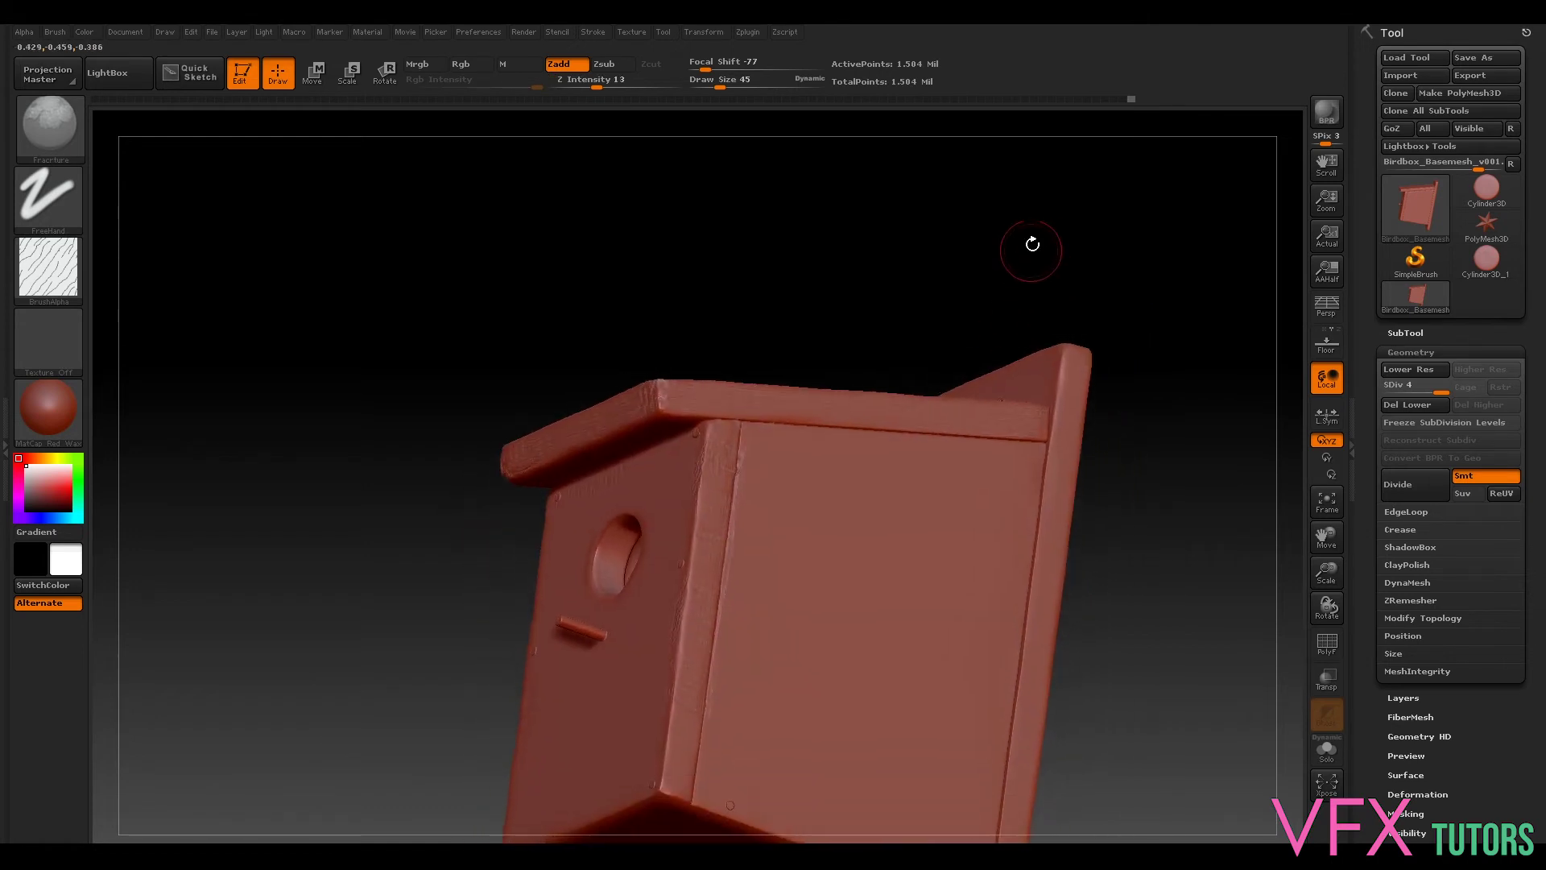
left_click_drag(904, 217, 925, 148)
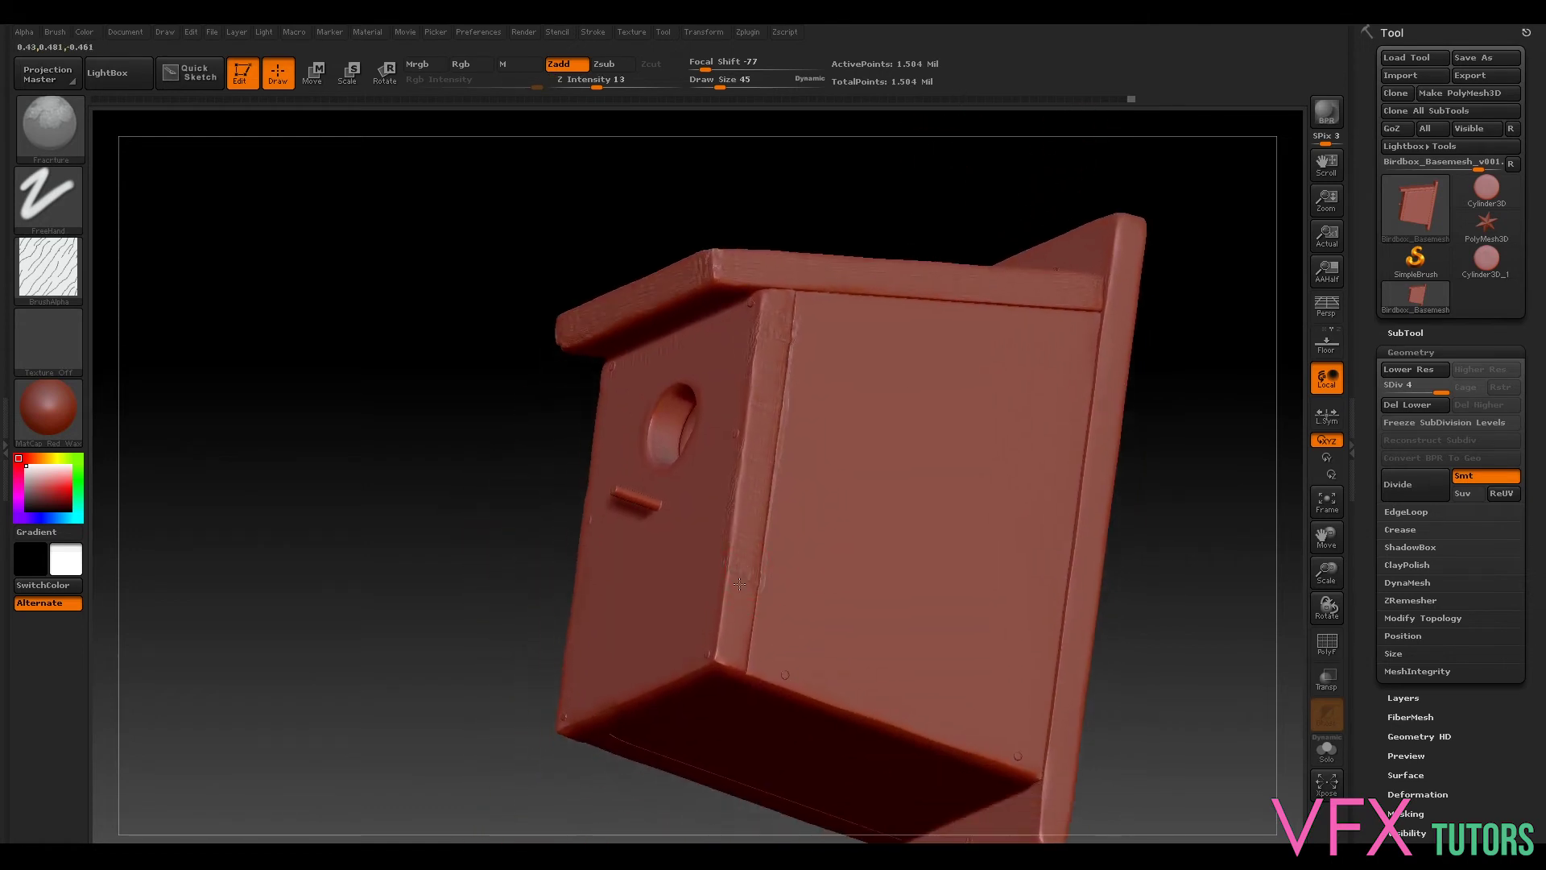
key("ctrl")
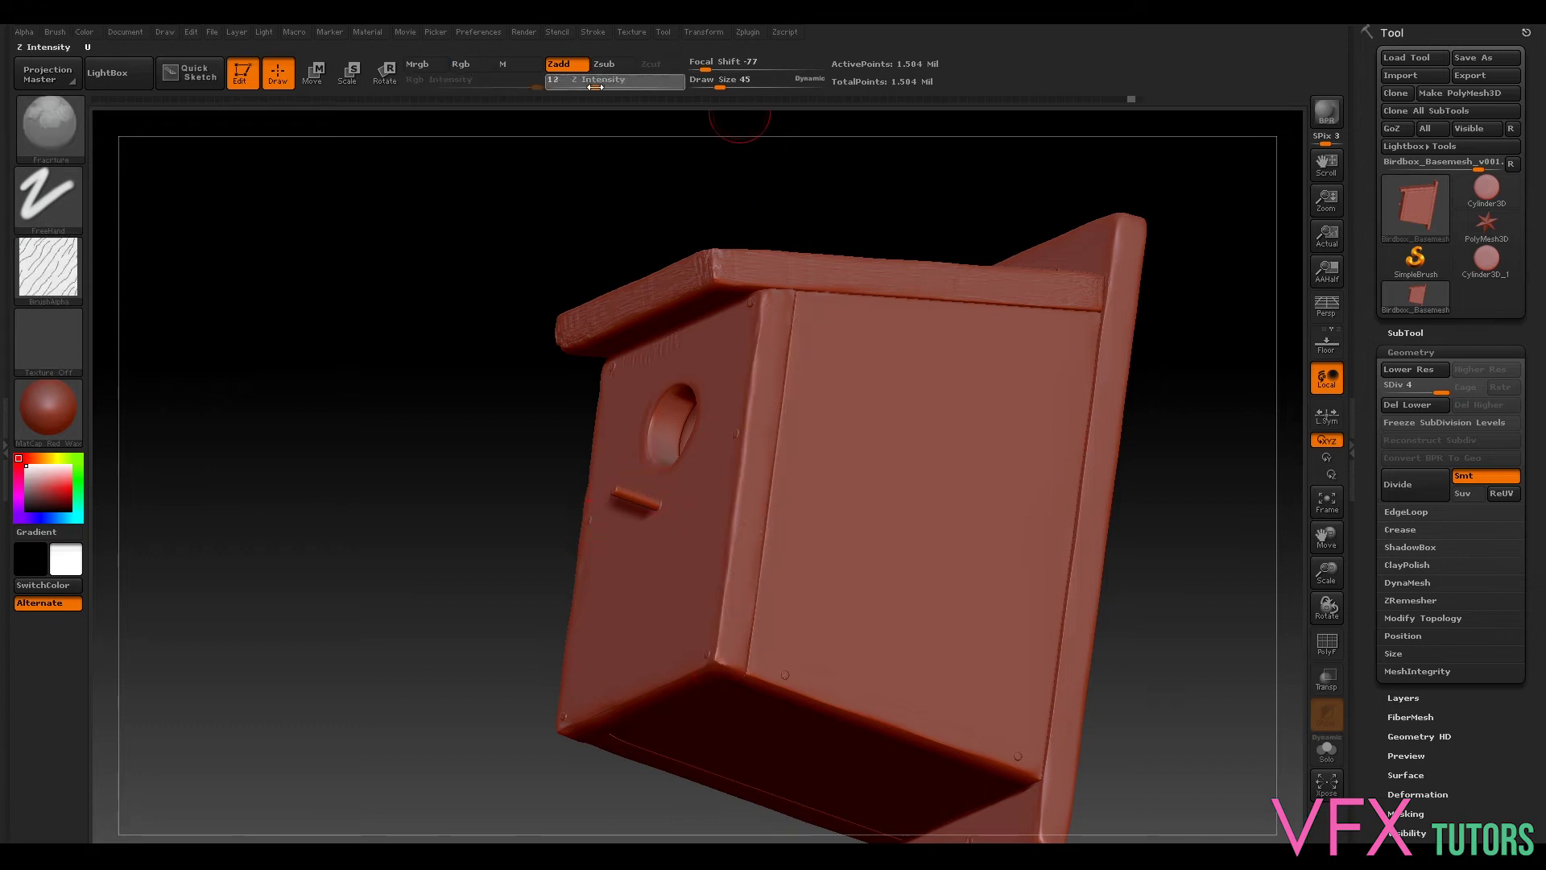
Step: Set the Z Intensity to 10 and the Draw Size to 24, and carve Fracture grain along the front board's side edge
left_click_drag(717, 87, 711, 87)
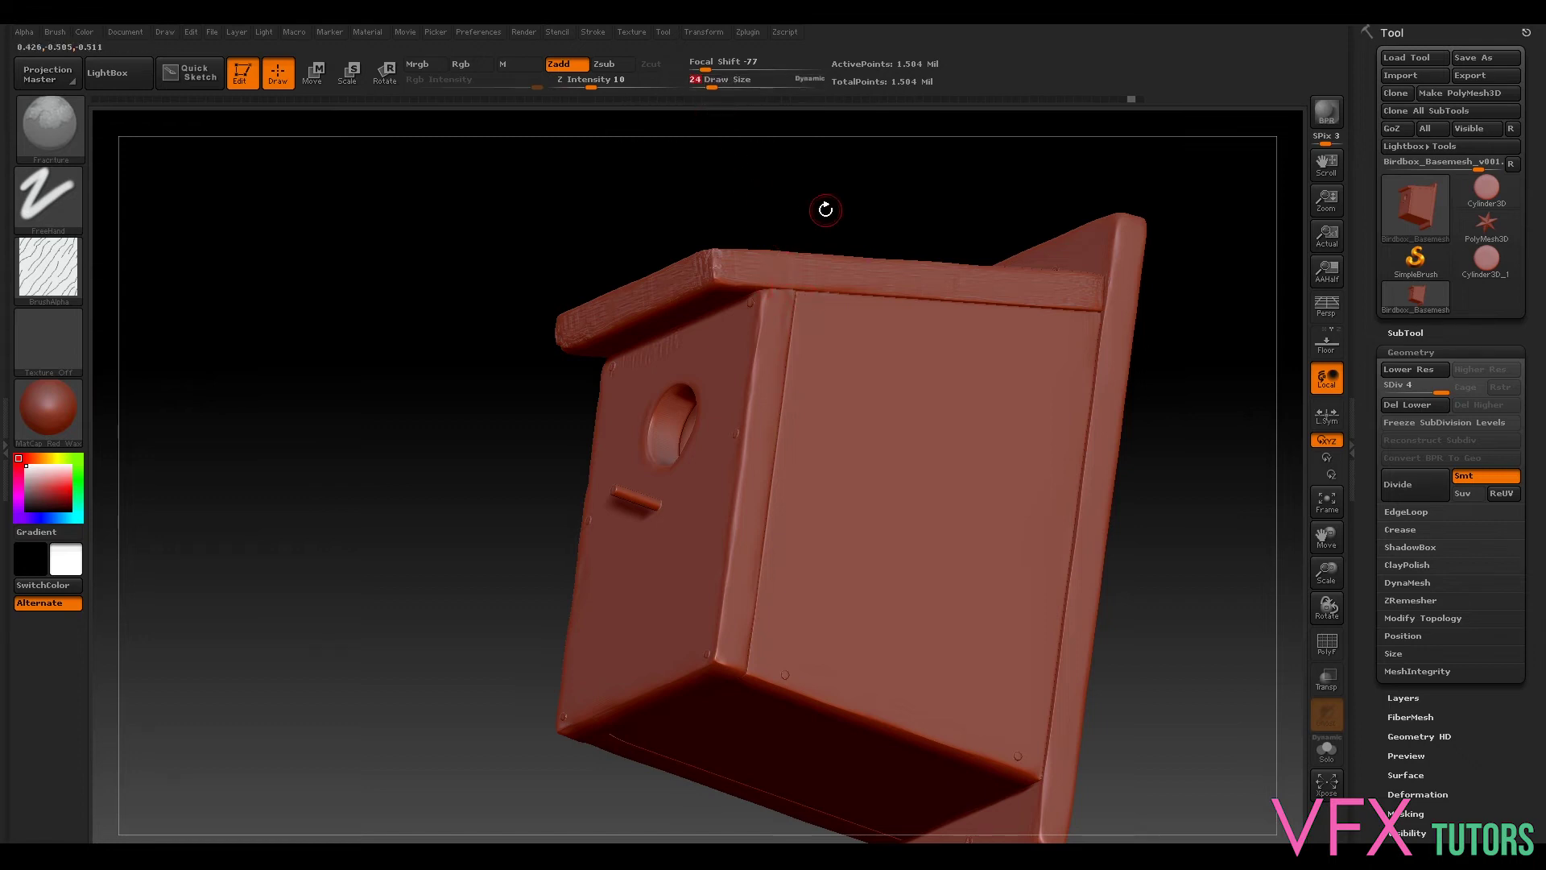
left_click_drag(822, 210, 809, 230)
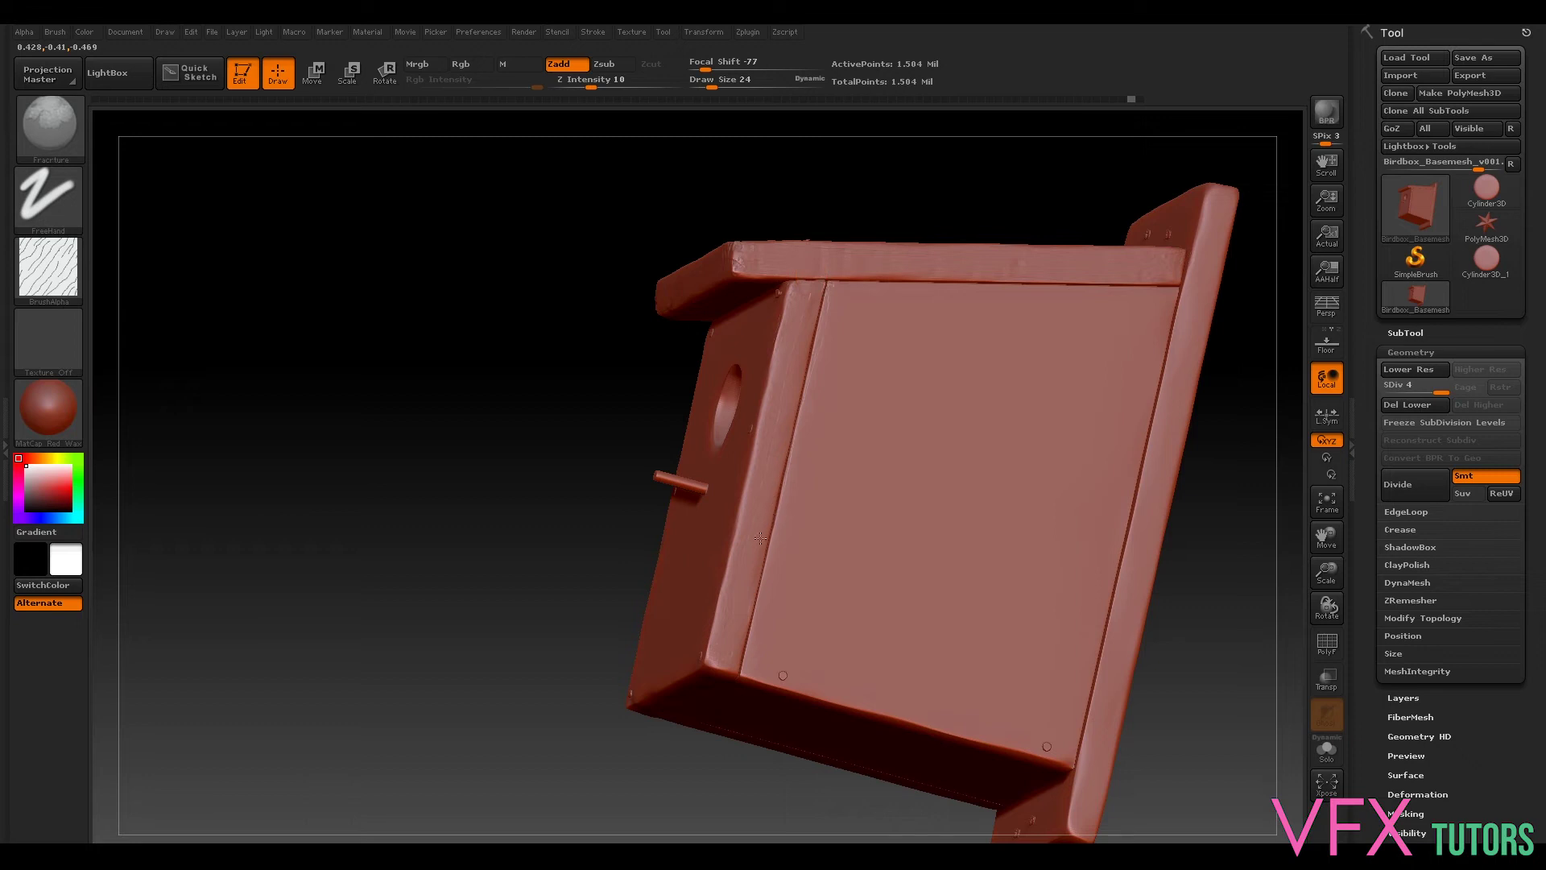
left_click_drag(393, 459, 923, 341)
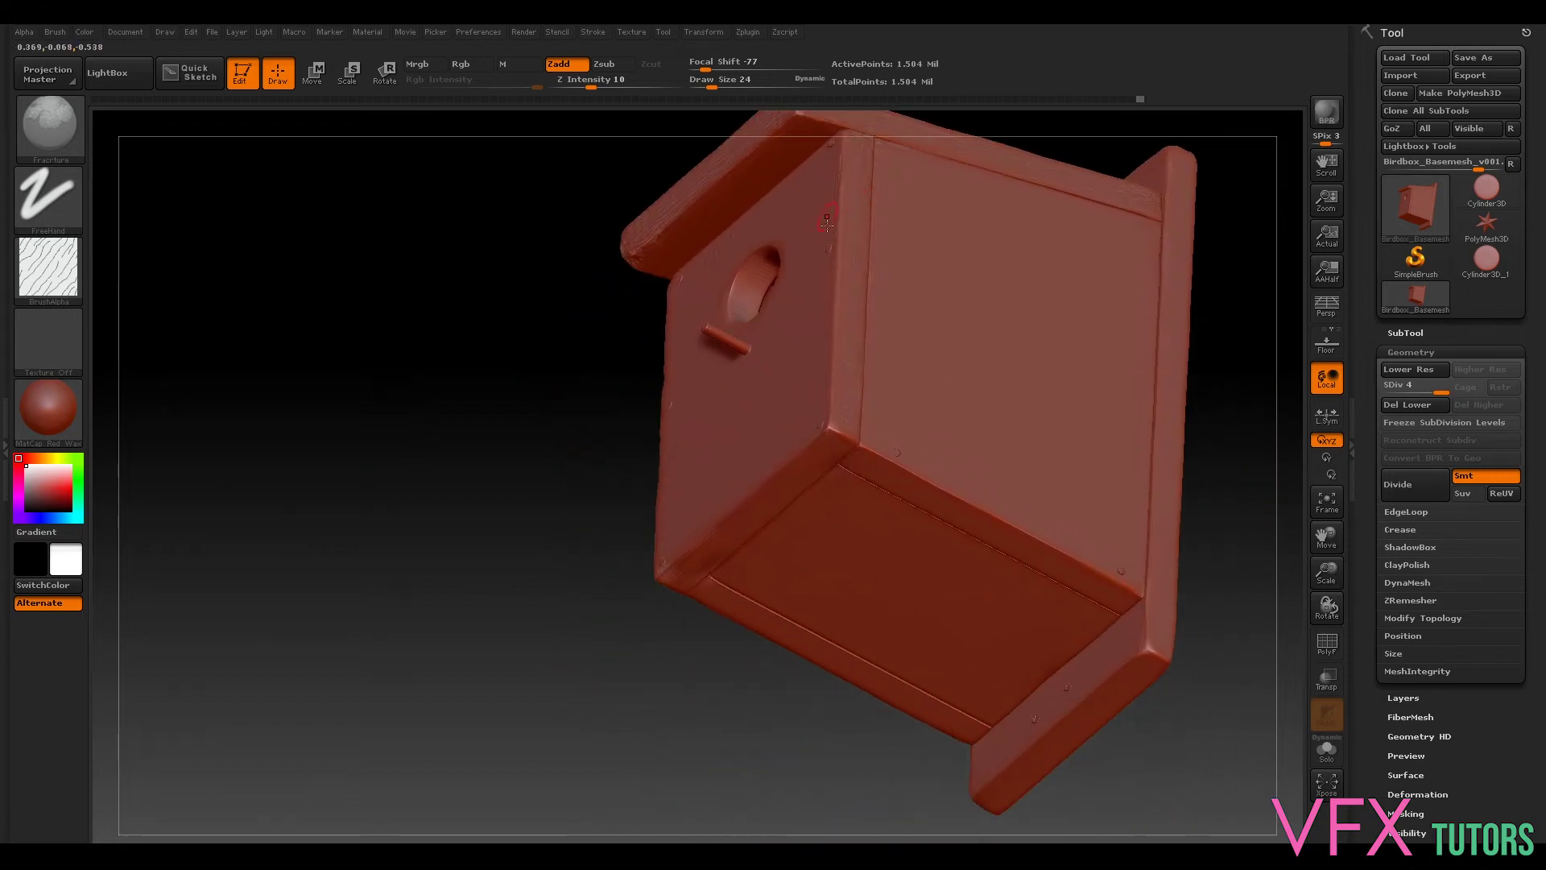
left_click_drag(504, 249, 319, 257)
Step: Roughen the front board's long vertical corner and its lower corner with Fracture strokes
mouse_move(1042, 287)
right_mouse_down("alt")
mouse_move(1016, 364)
mouse_move(918, 332)
mouse_move(929, 386)
right_mouse_up("alt")
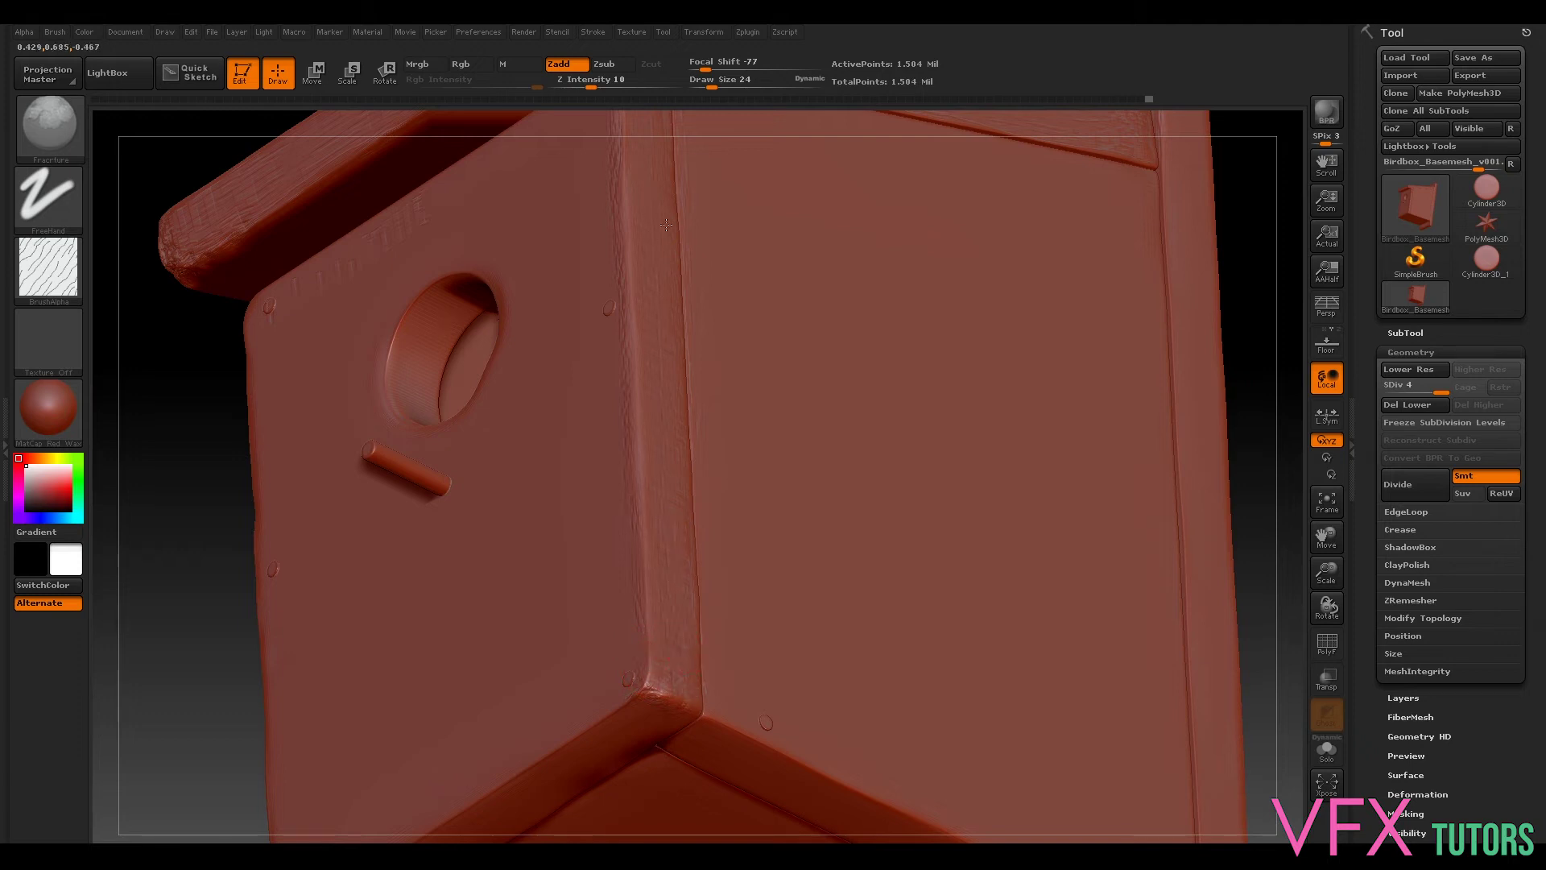
right_click_drag(818, 184, 636, 253)
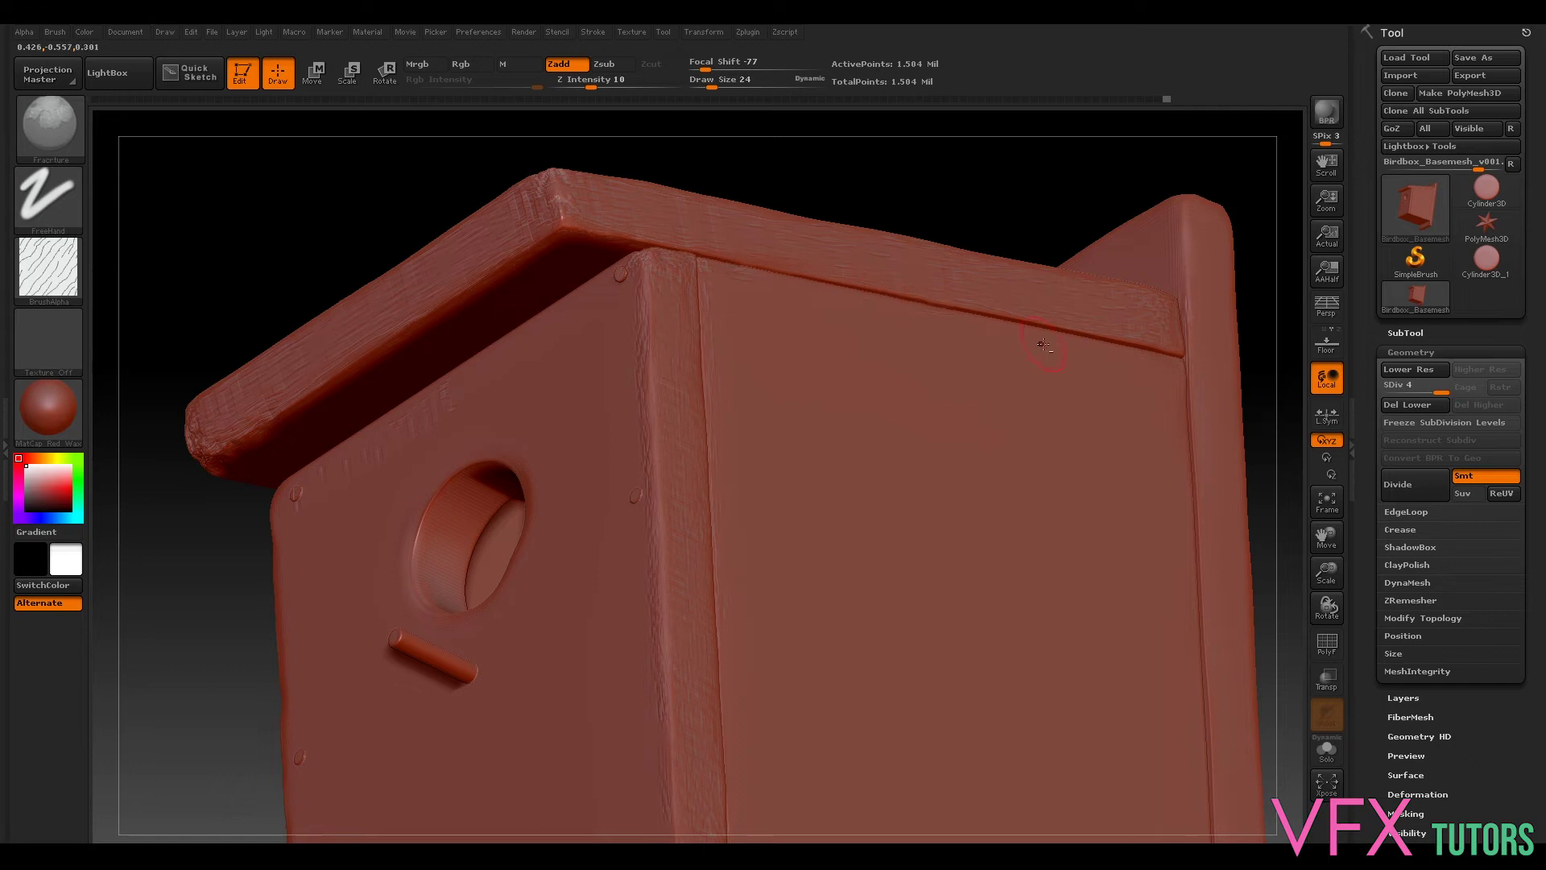
right_click_drag(676, 805, 698, 335, "alt")
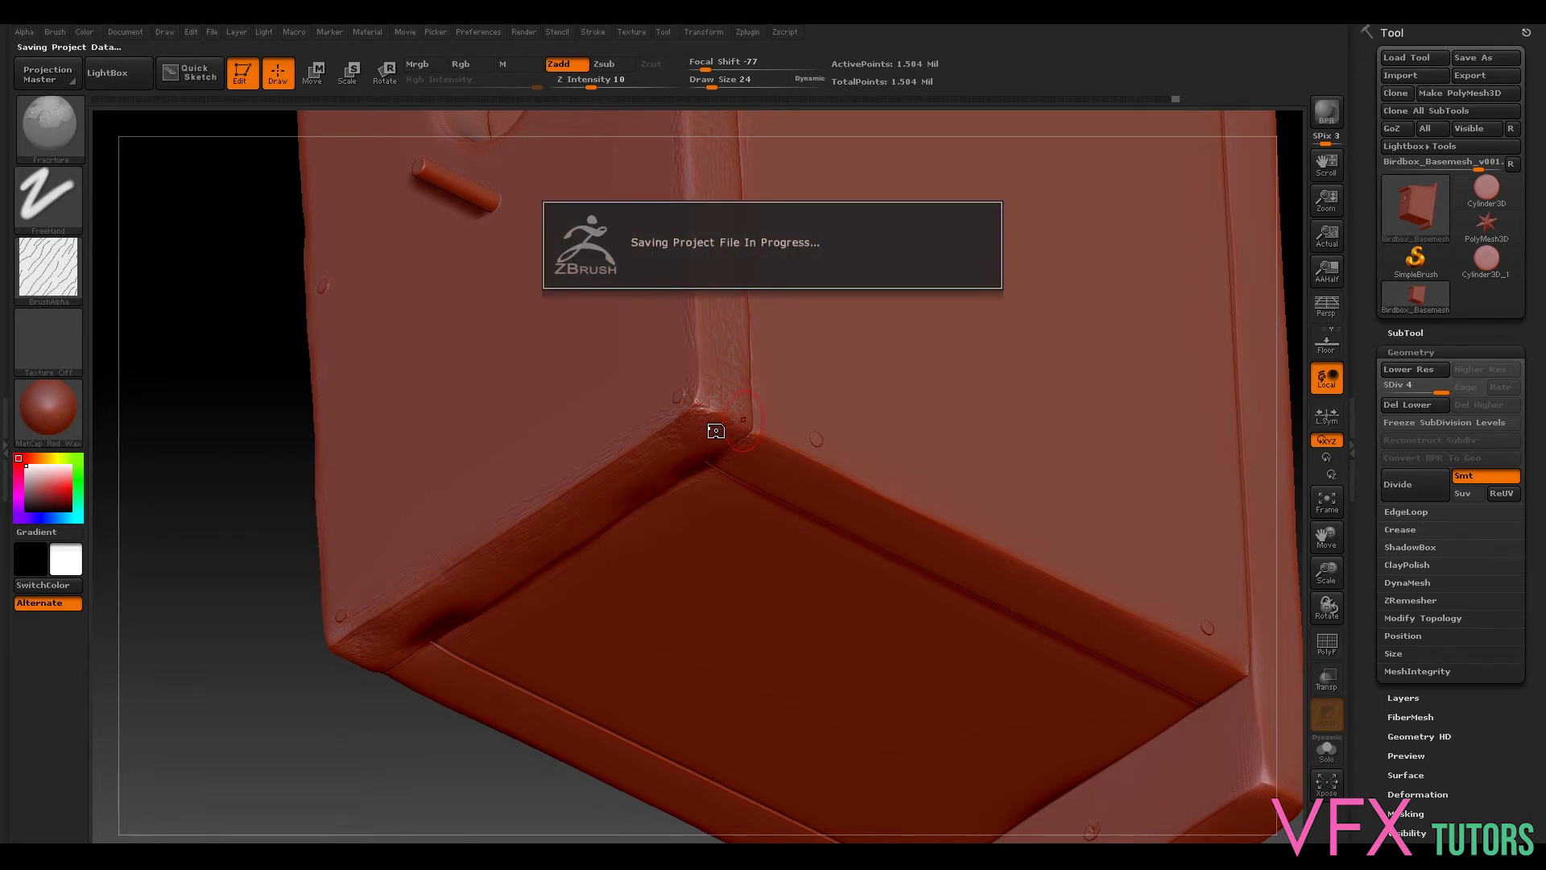
right_click_drag(714, 429, 716, 430, "ctrl")
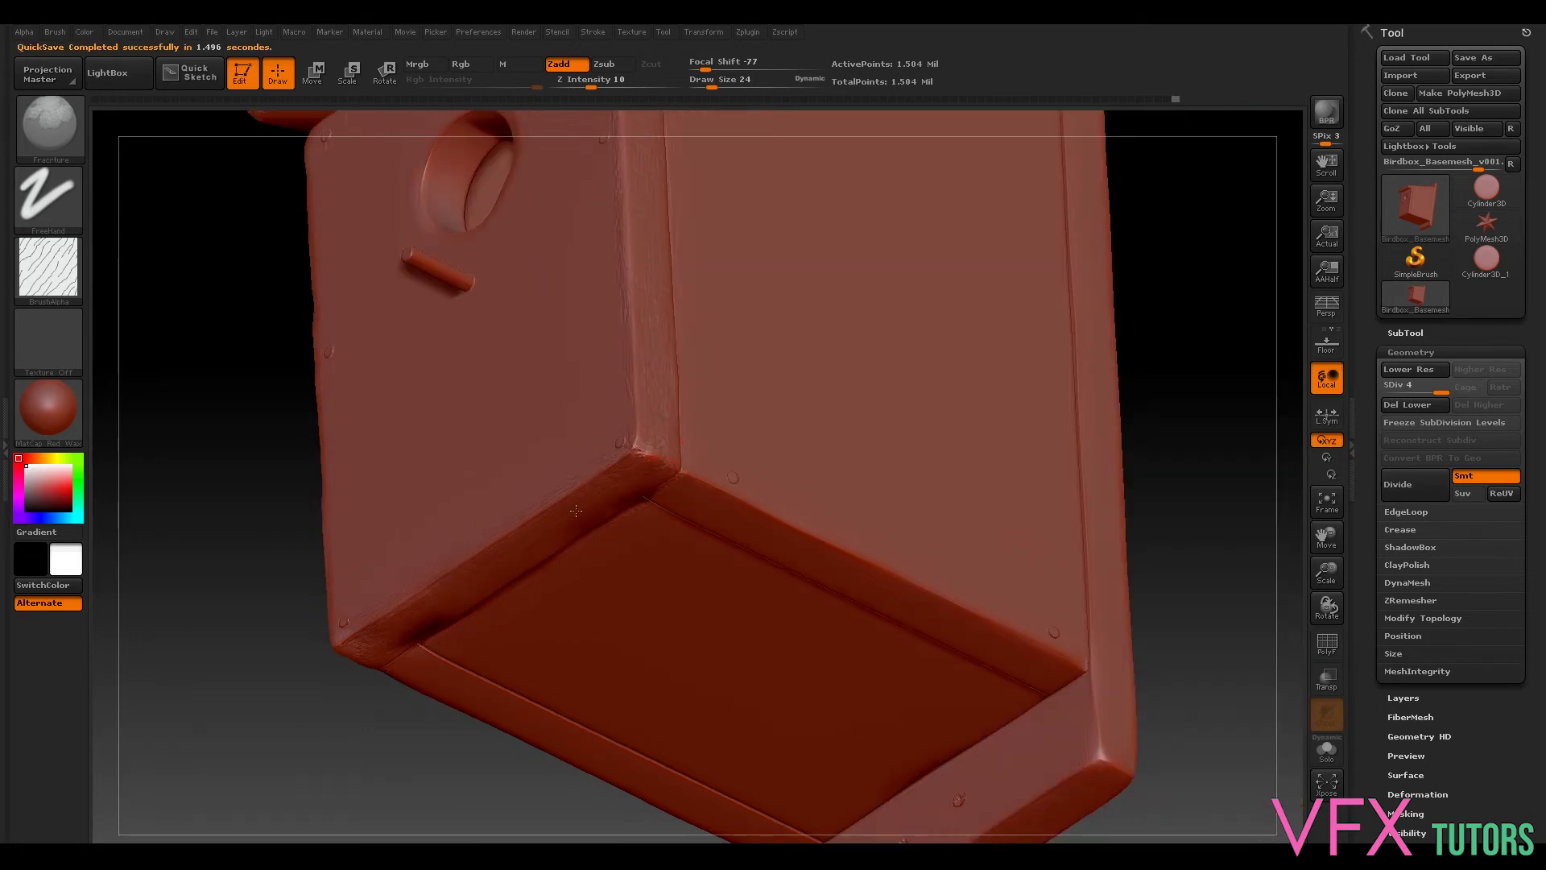
Step: Carve Fracture grain and chips along the bottom edges of the front board and the adjoining side panel
right_click_drag(422, 602, 668, 519)
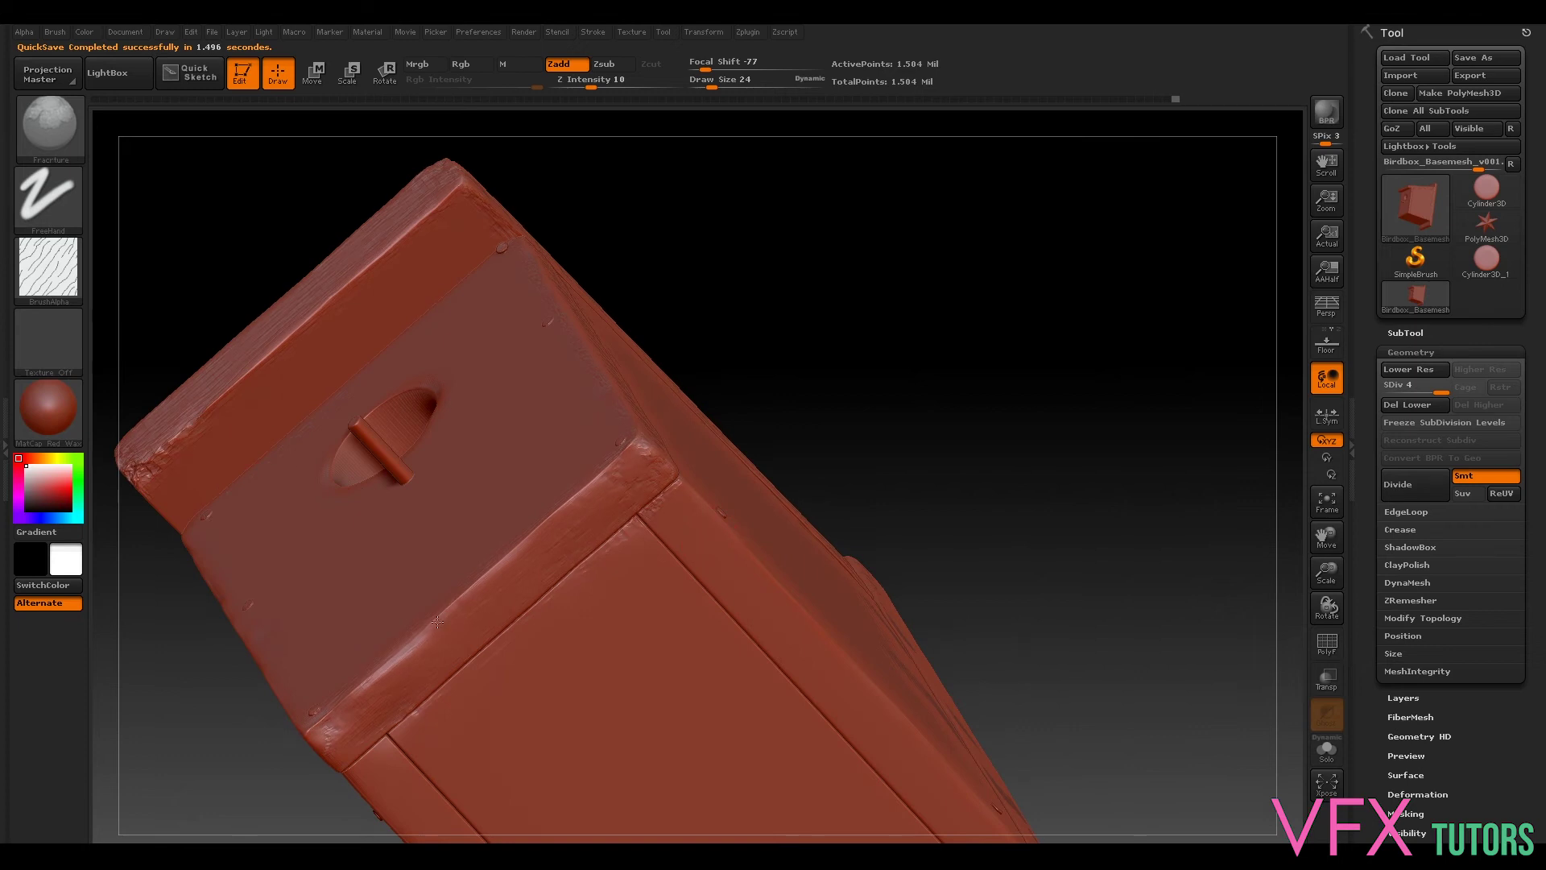
right_click_drag(973, 335, 435, 752)
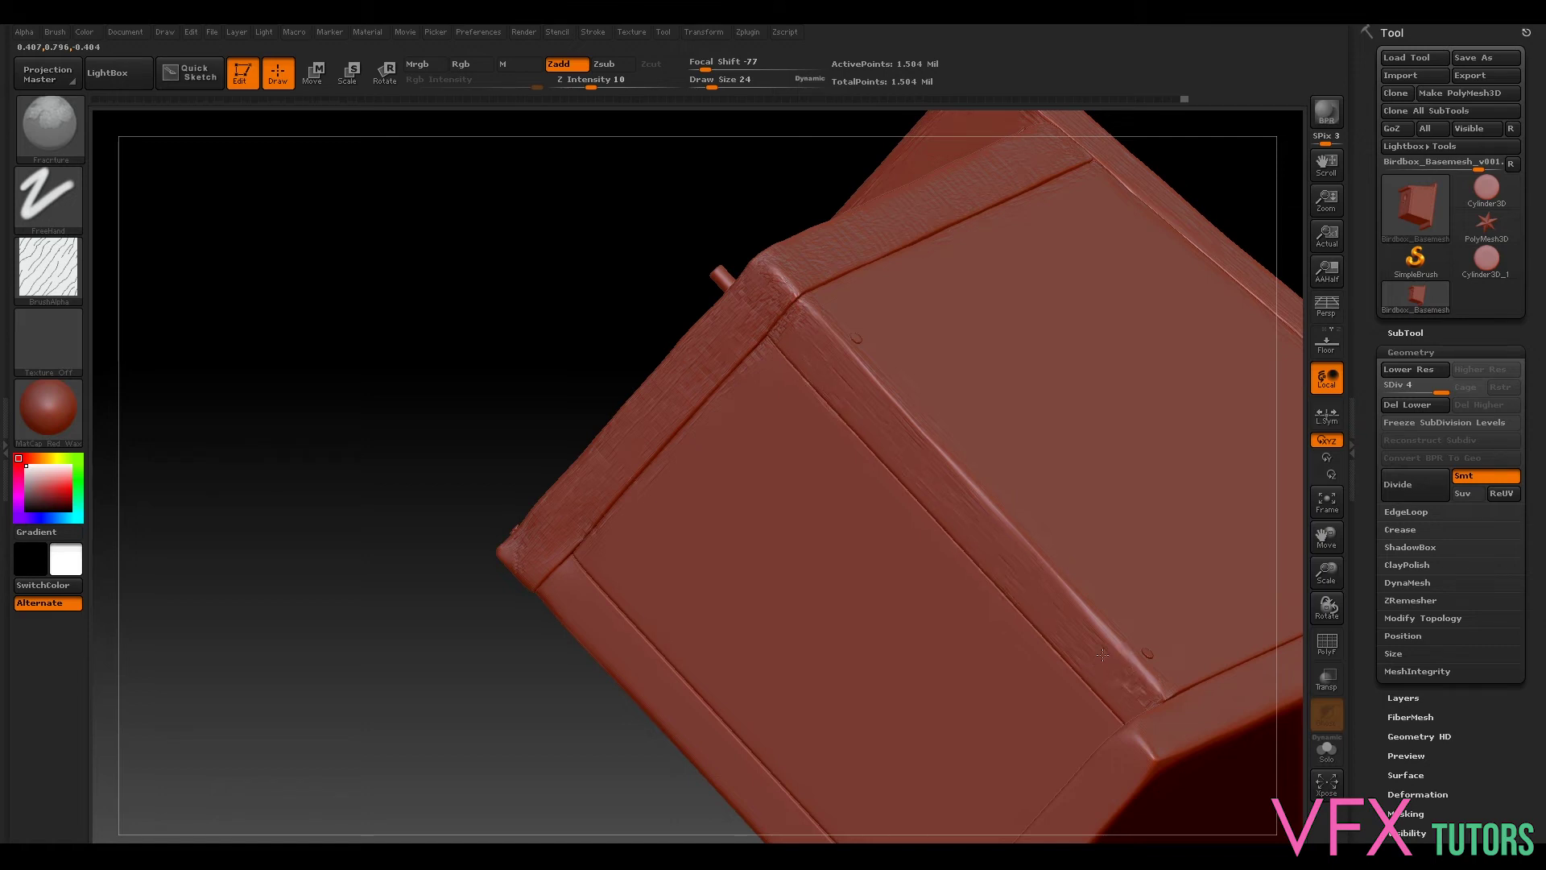
left_click_drag(379, 276, 626, 236)
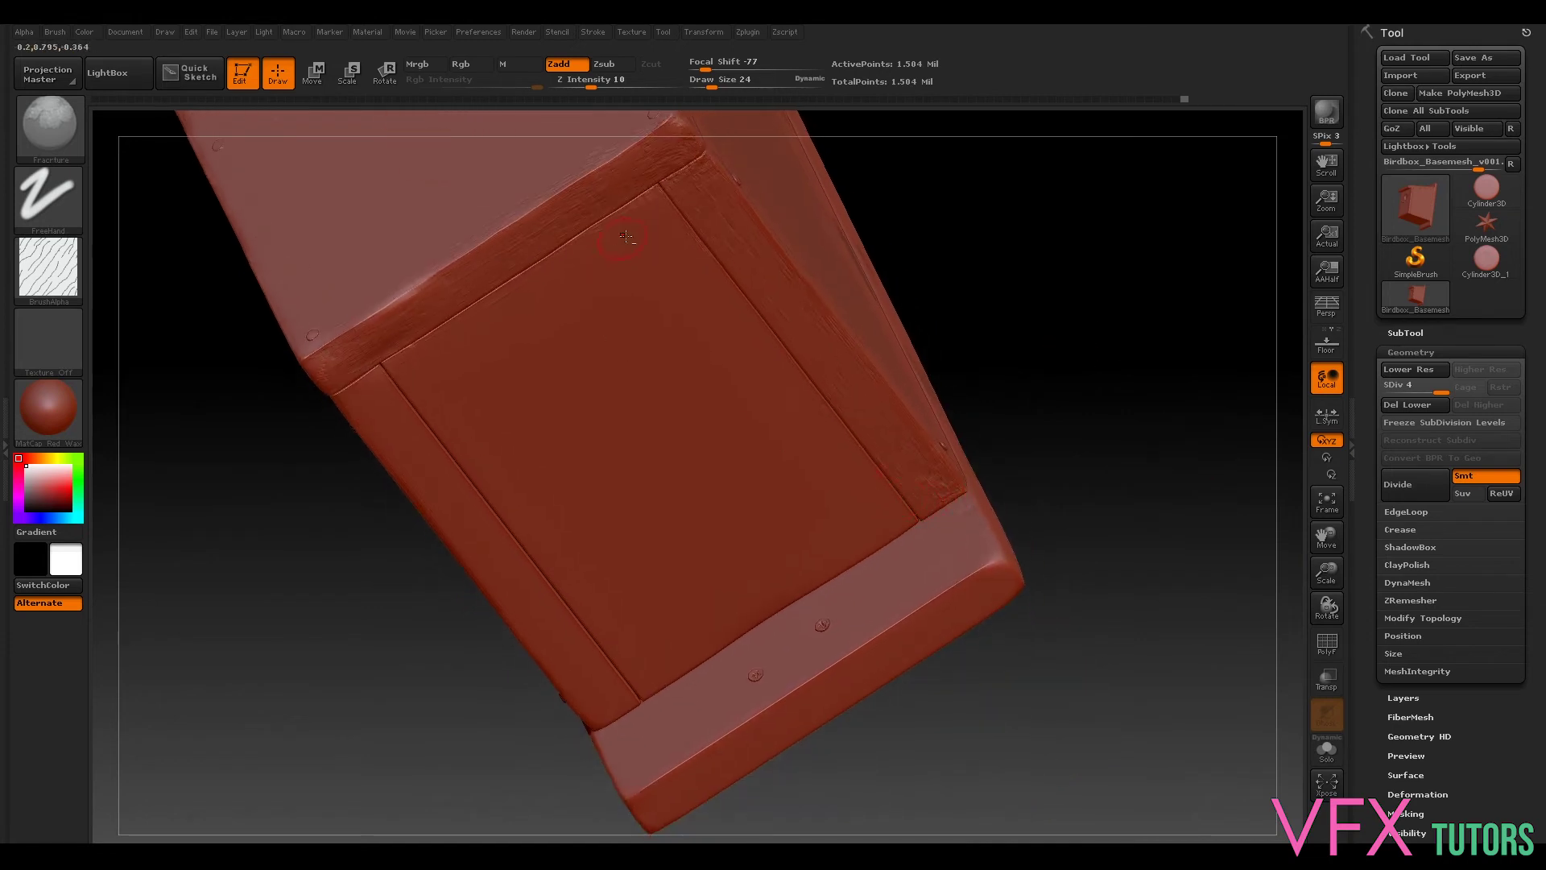
Step: Try broad Fracture strokes across the birdbox's bottom panel with the Draw Size raised to 208 and Z Intensity 8
left_click_drag(712, 86, 746, 96)
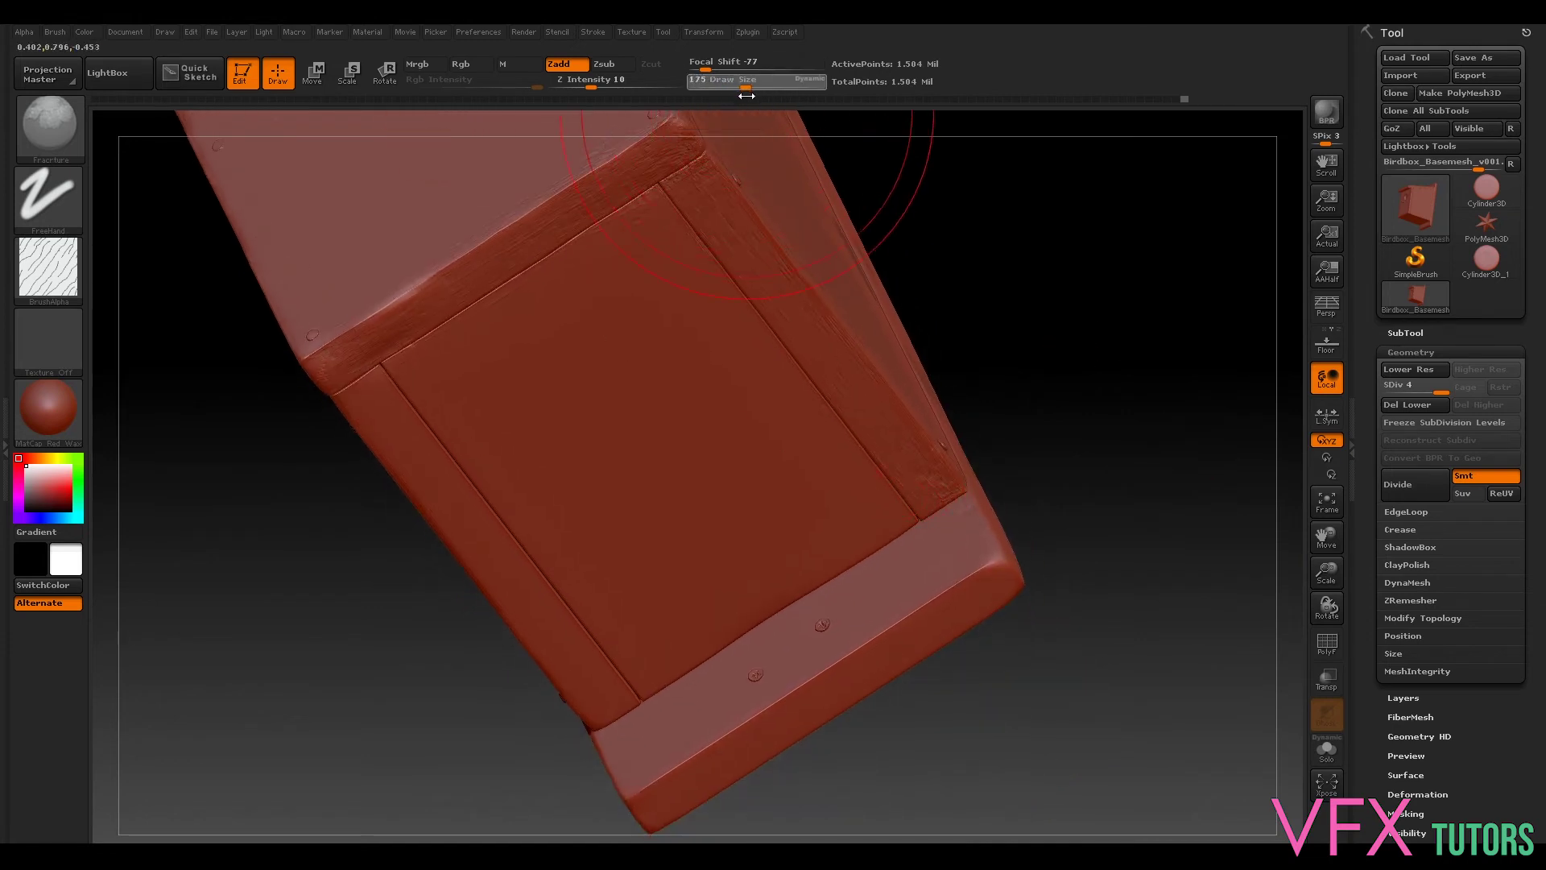
mouse_move(499, 459)
left_mouse_down()
mouse_move(725, 378)
mouse_move(628, 419)
left_mouse_up()
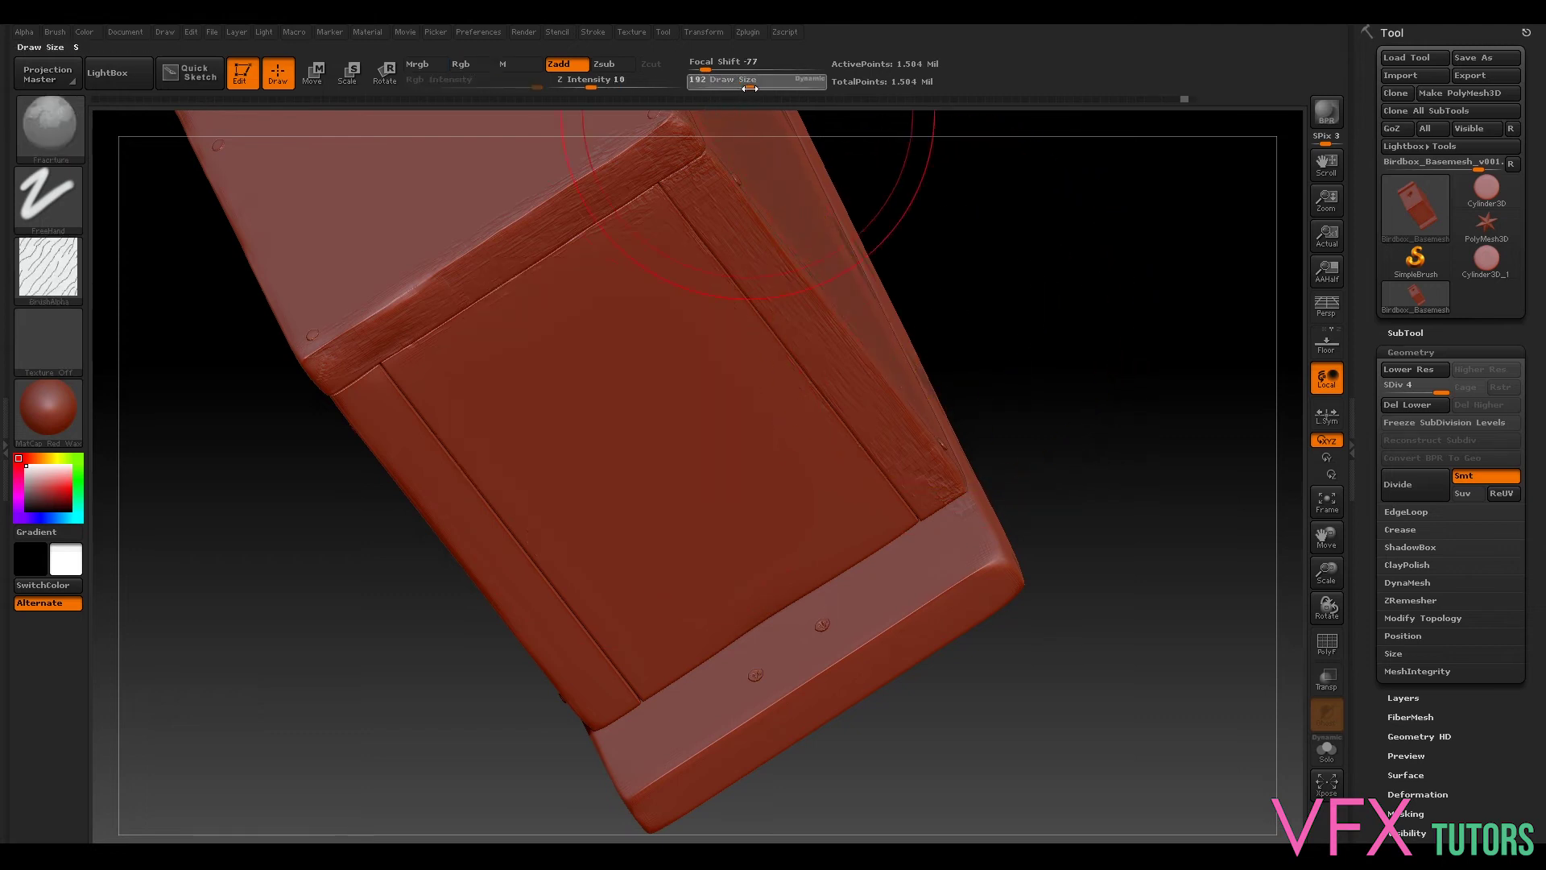
left_click(594, 80)
type("11")
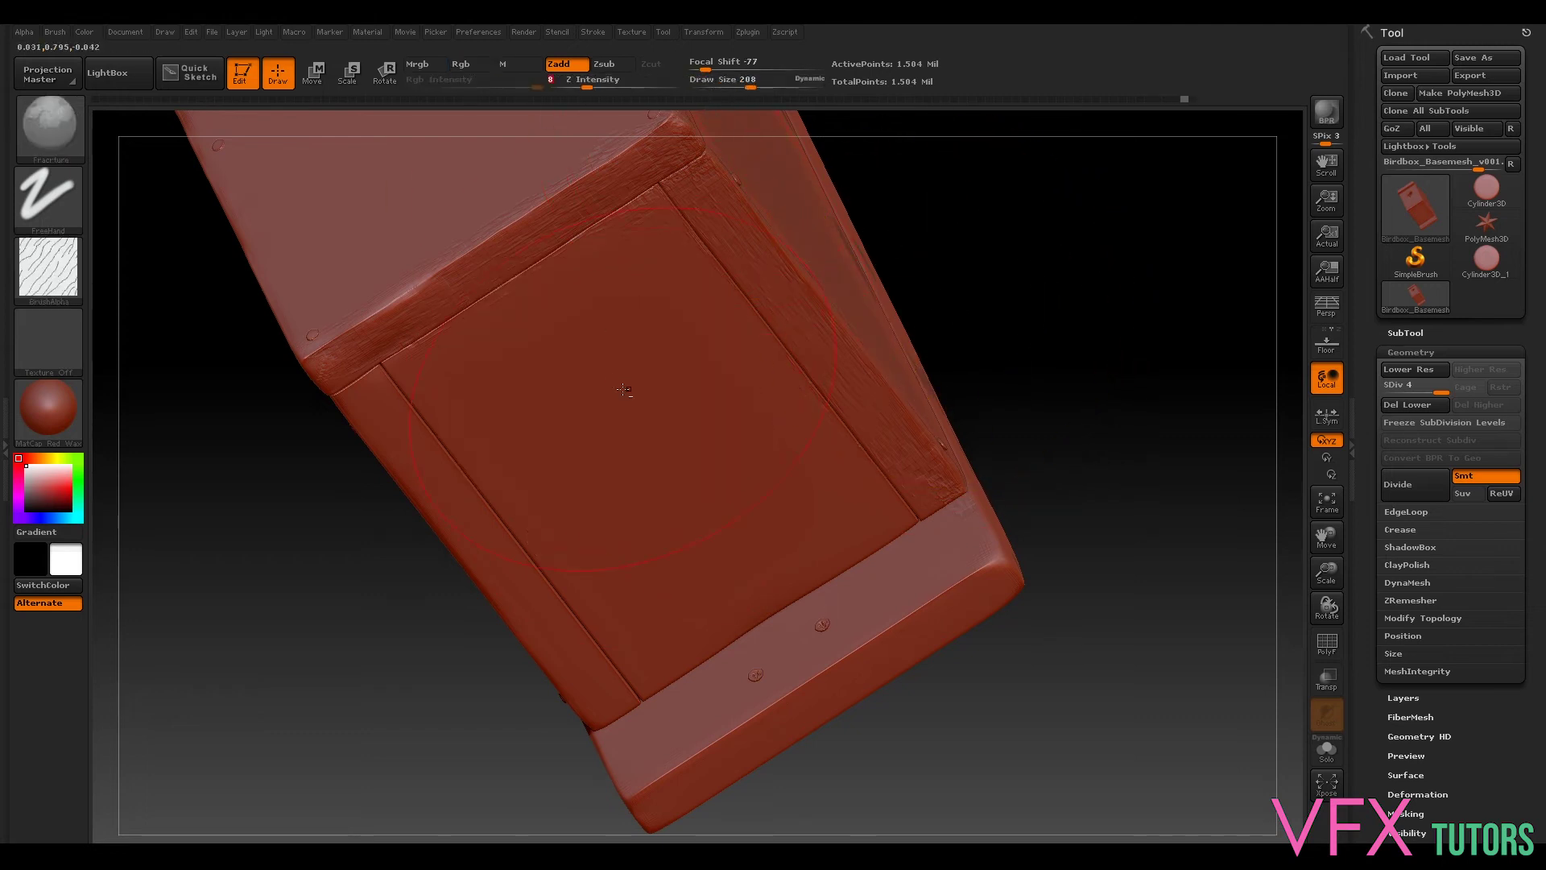
mouse_move(483, 419)
left_mouse_down()
mouse_move(644, 322)
mouse_move(706, 348)
left_mouse_up()
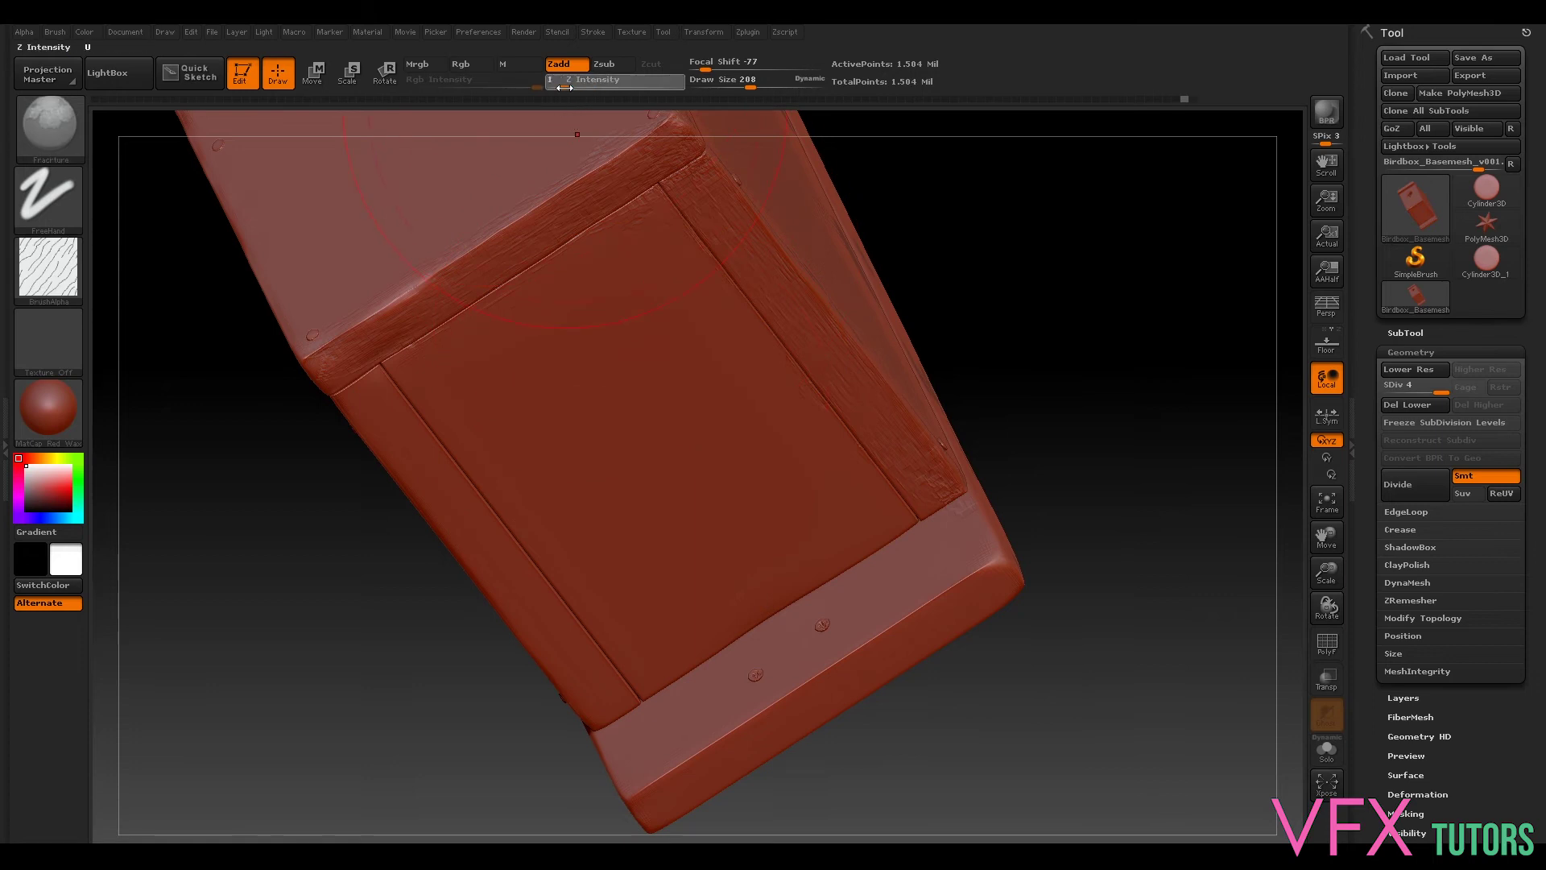
Step: Set the Z Intensity to 1 and brush faint Fracture grain across the bottom panel
left_click(580, 83)
type("1")
left_click_drag(619, 370, 709, 628)
left_click_drag(1041, 382, 1077, 319)
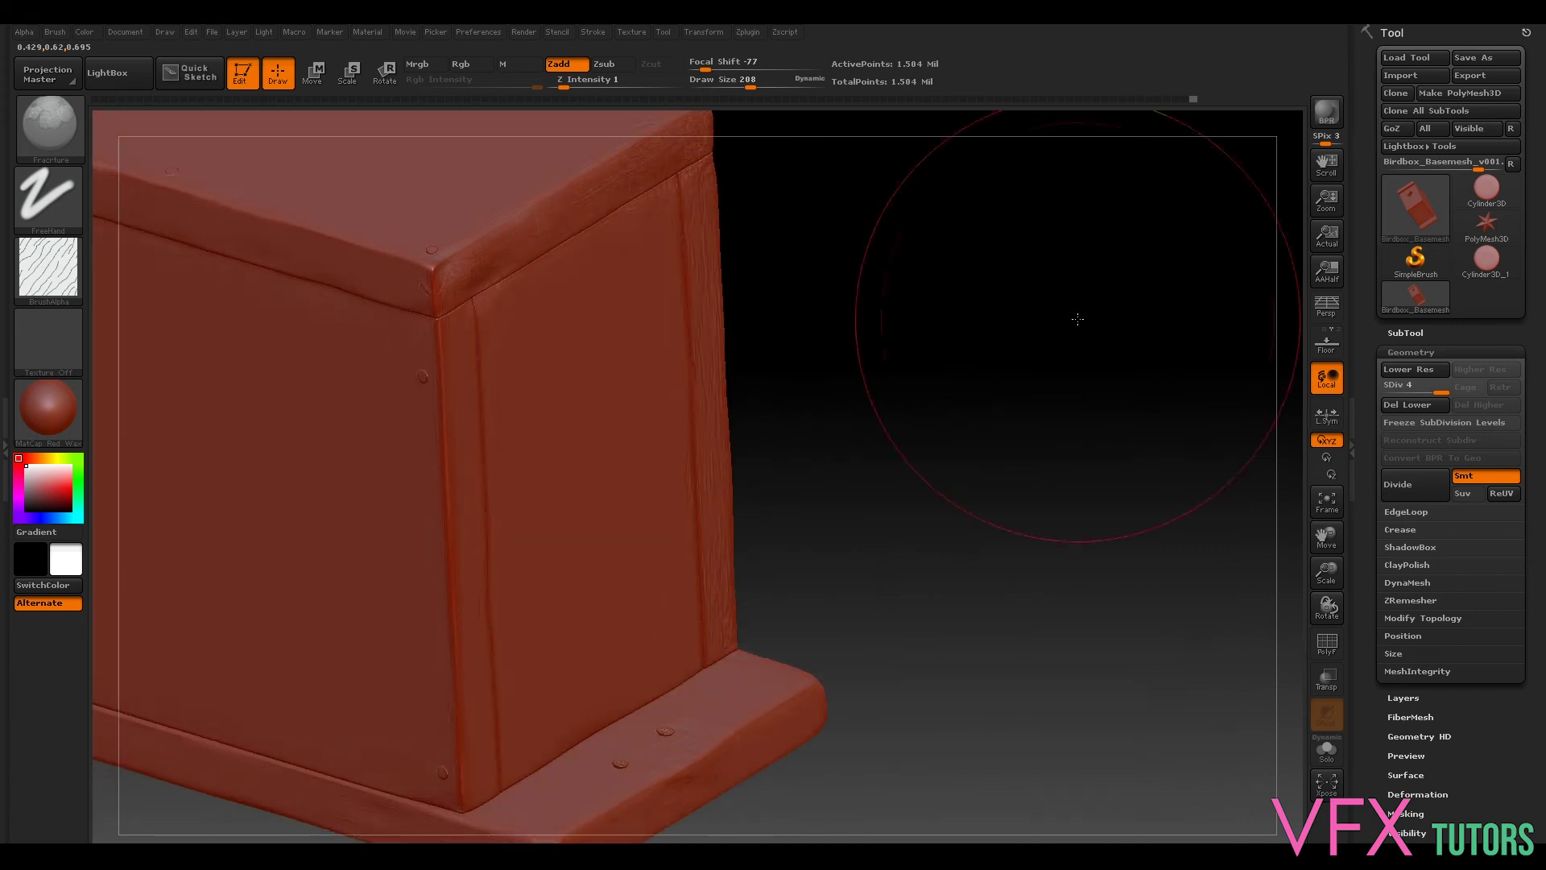
Step: Set the Draw Size to 20 and the Z Intensity to 10, and chip the weathered side panel's lower edge with Fracture strokes
left_click(749, 87)
key("Return")
left_click(580, 87)
type("30")
key("Return")
left_click_drag(948, 282, 1012, 375)
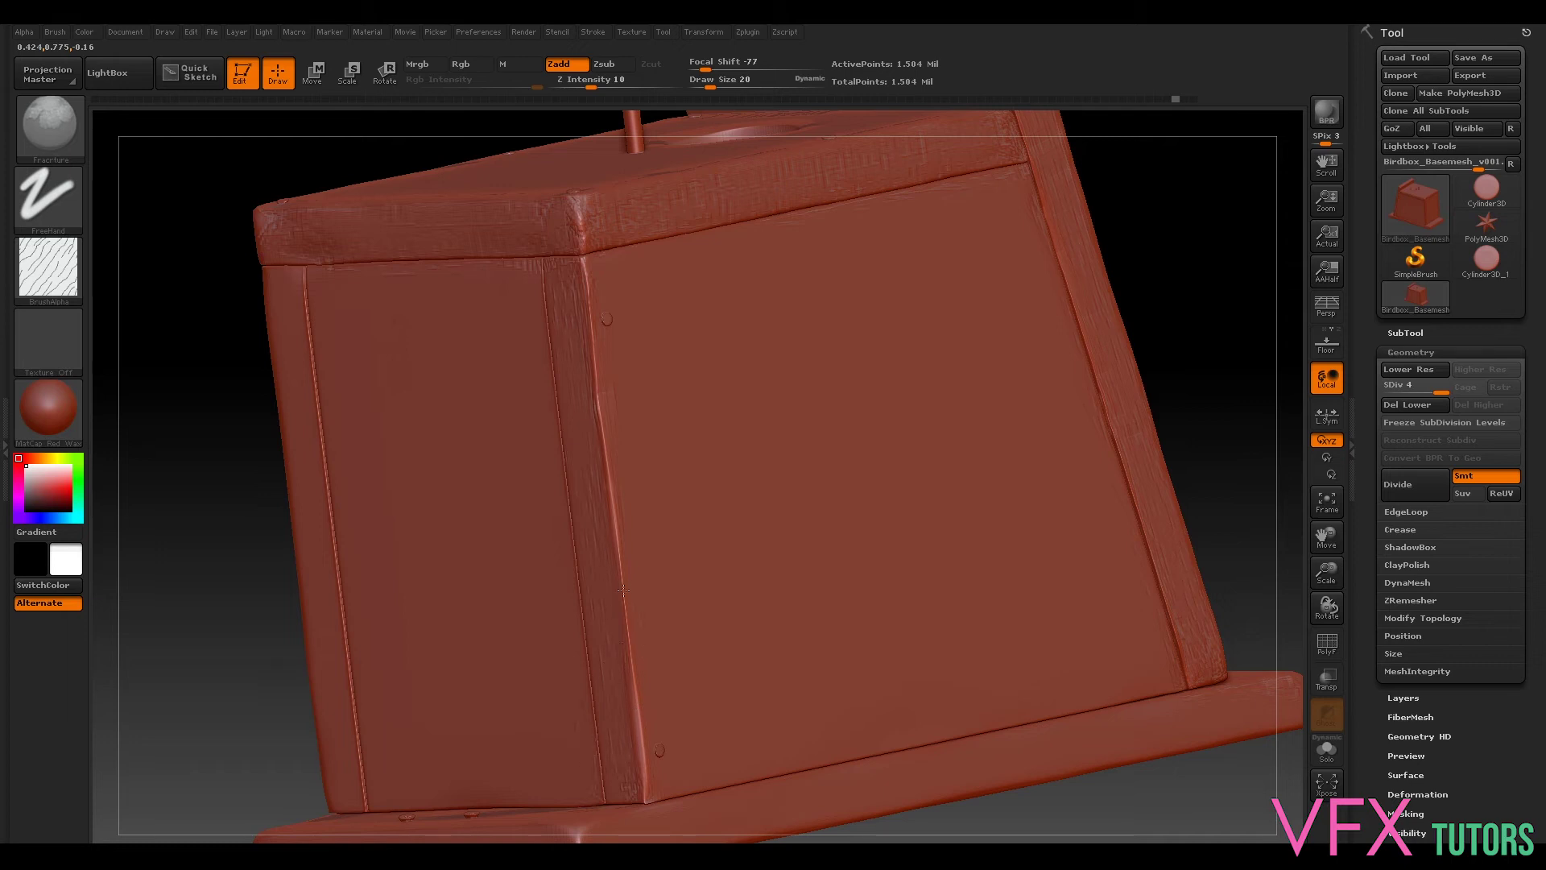
Step: Set the Z Intensity to 11 and roughen the opposite side panel's bottom edge with Fracture strokes
left_click_drag(1190, 282, 872, 413)
left_click_drag(944, 364, 1542, 224, "alt")
left_click_drag(386, 295, 773, 295)
left_click_drag(1062, 135, 828, 314, "alt")
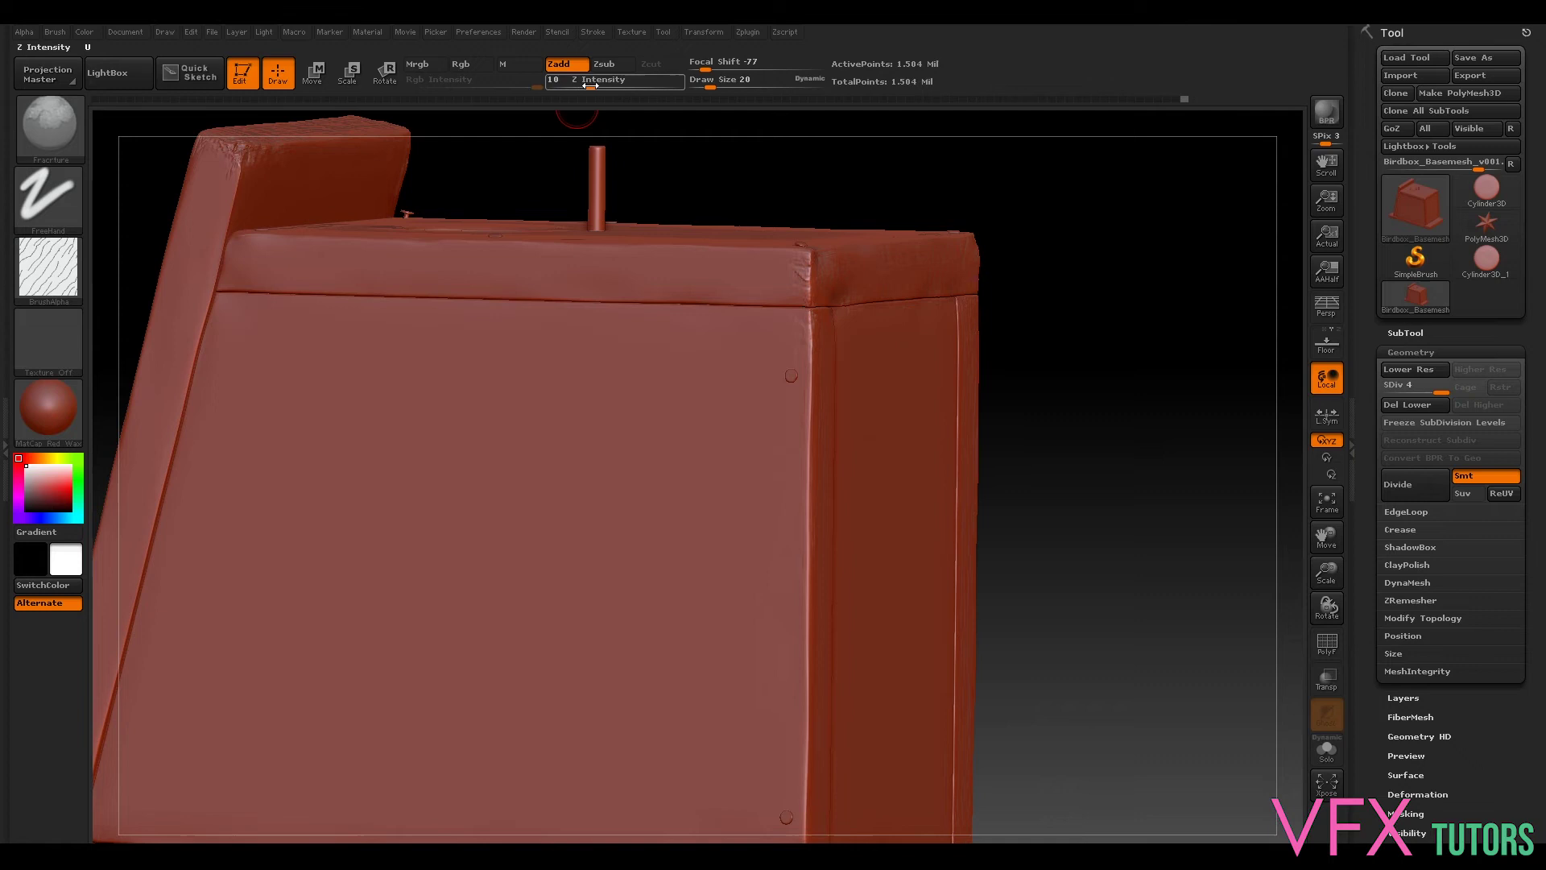
left_click_drag(590, 85, 593, 85)
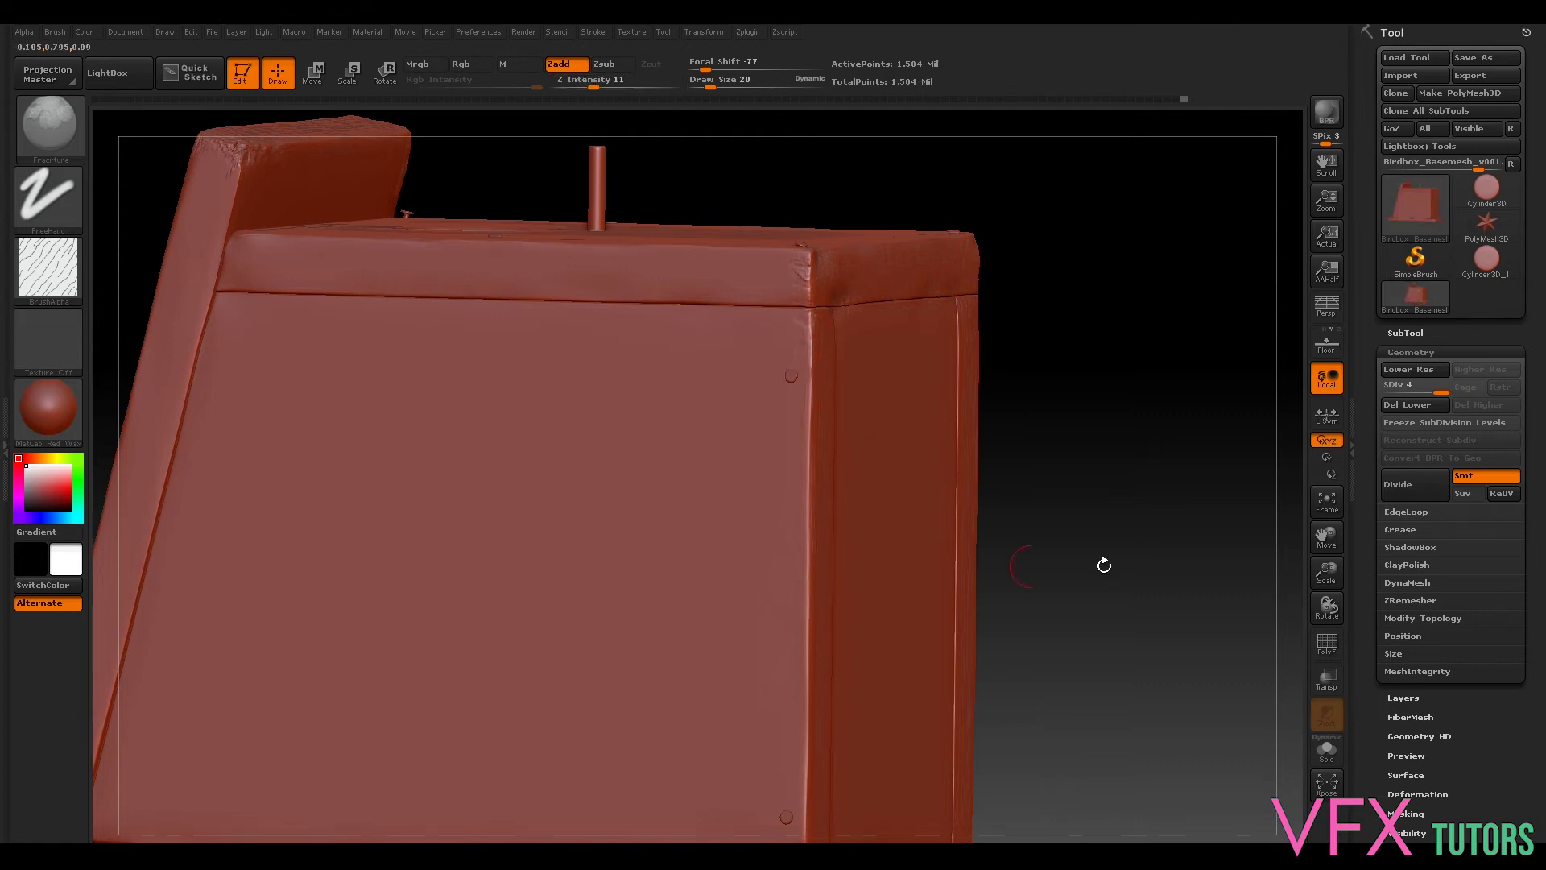
left_click_drag(1152, 562, 1131, 303, "alt")
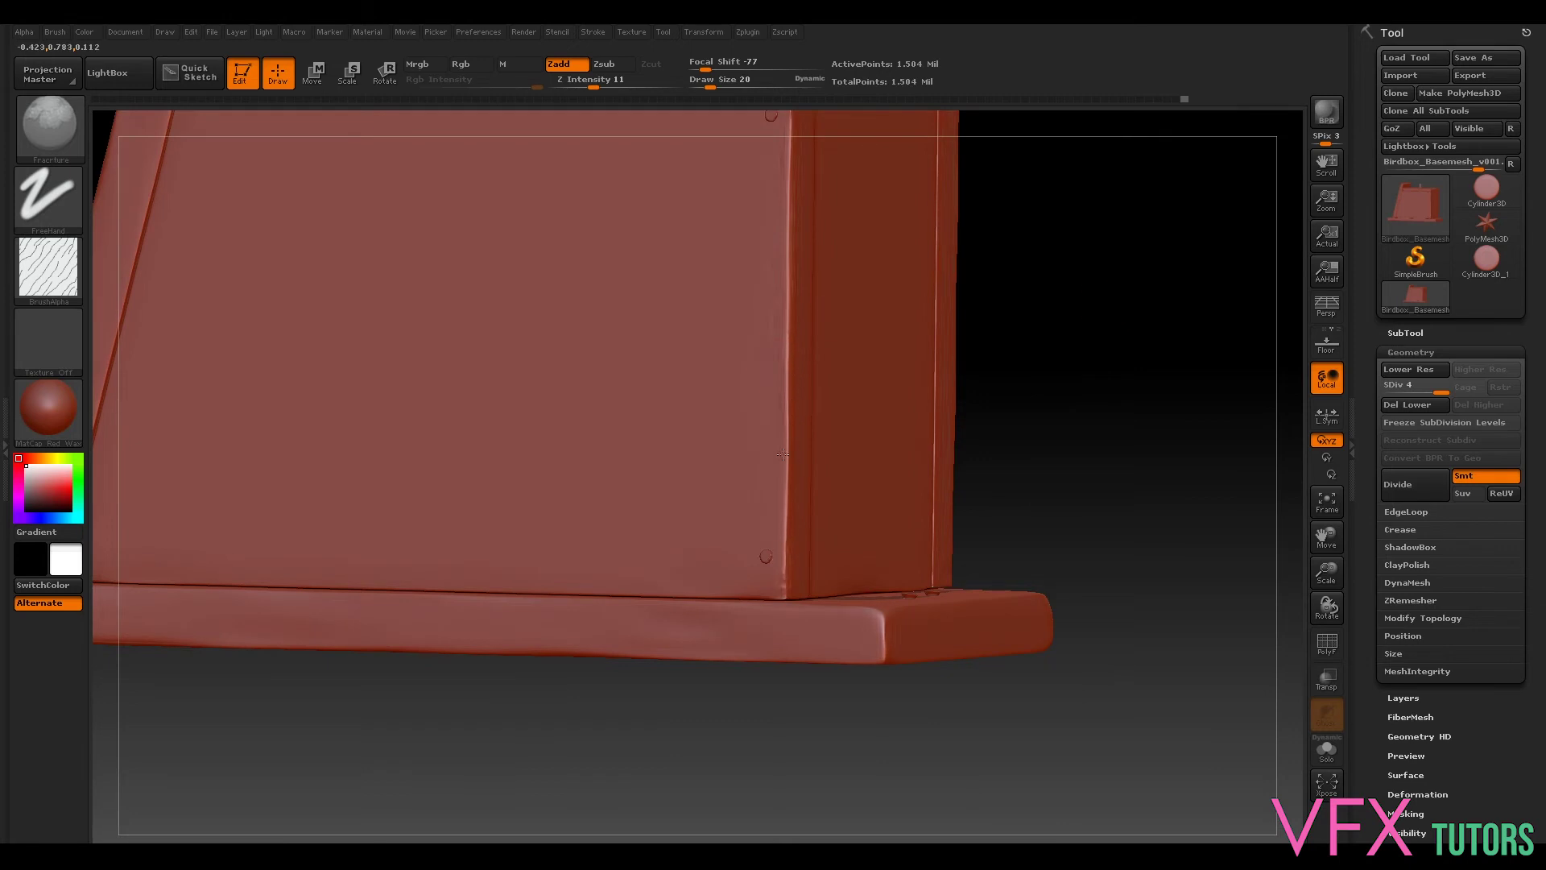
left_click_drag(1128, 349, 805, 590)
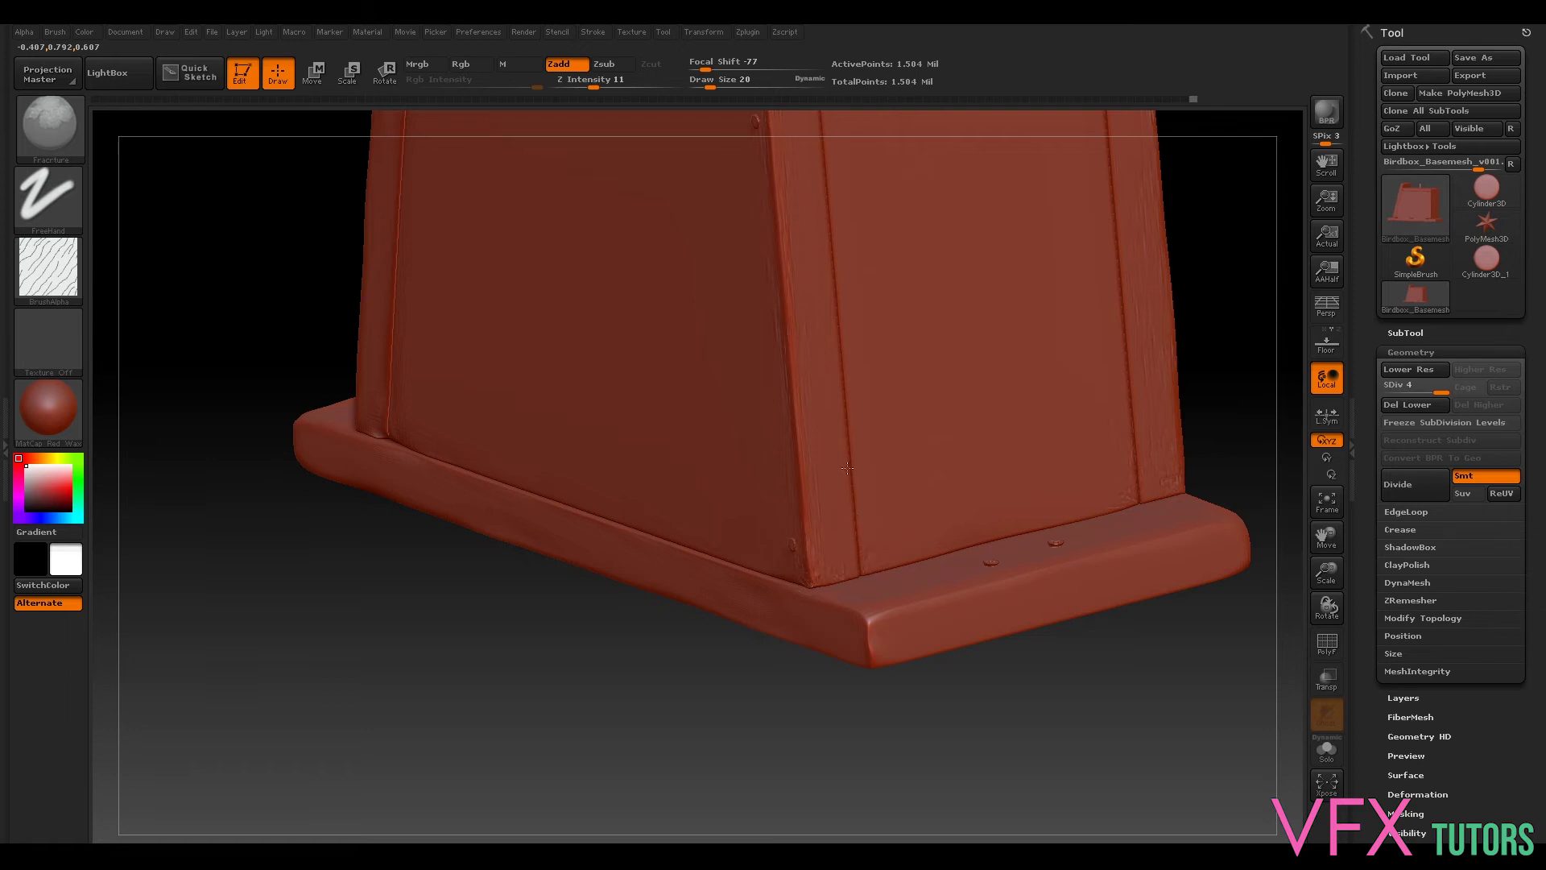
Step: Carve Fracture grain and chips along the front board's other side edge and lower corner
left_click_drag(1229, 197, 1203, 555)
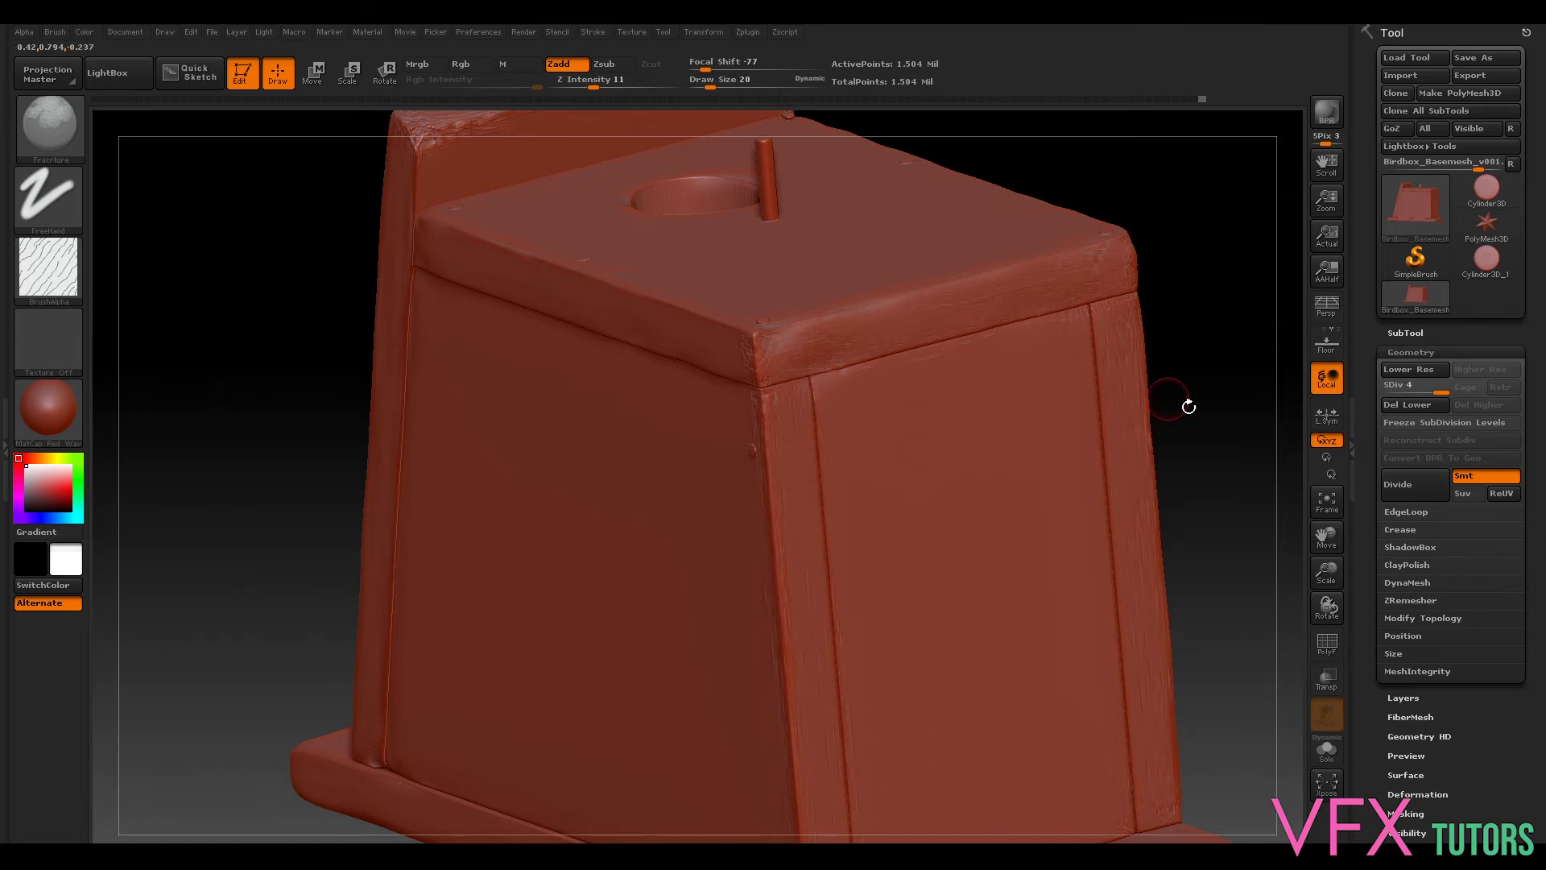
left_click_drag(243, 420, 1019, 570)
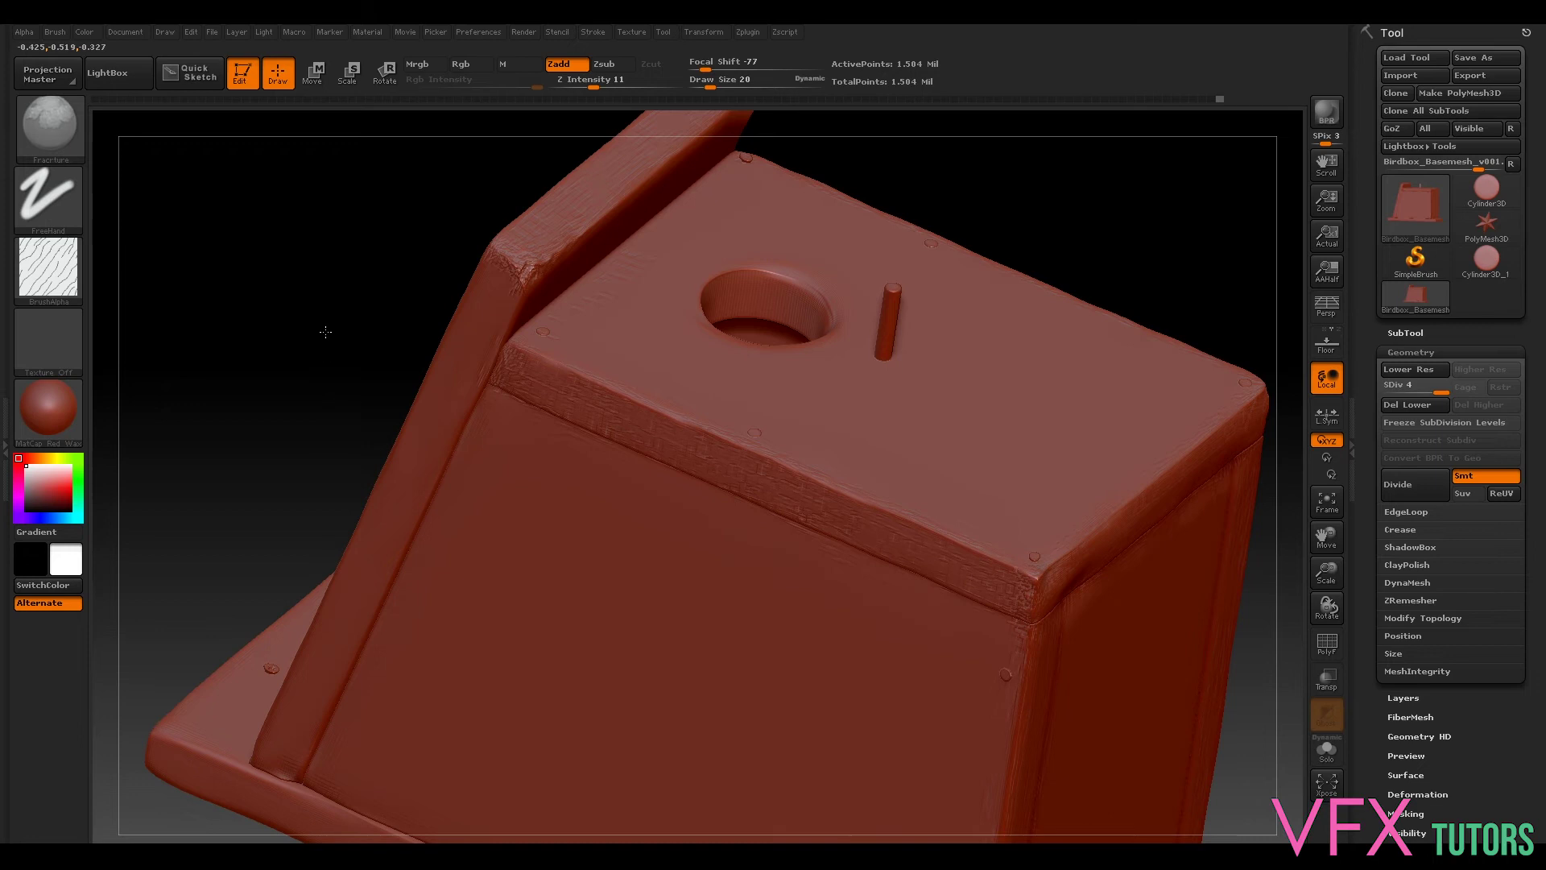
left_click_drag(325, 331, 472, 281)
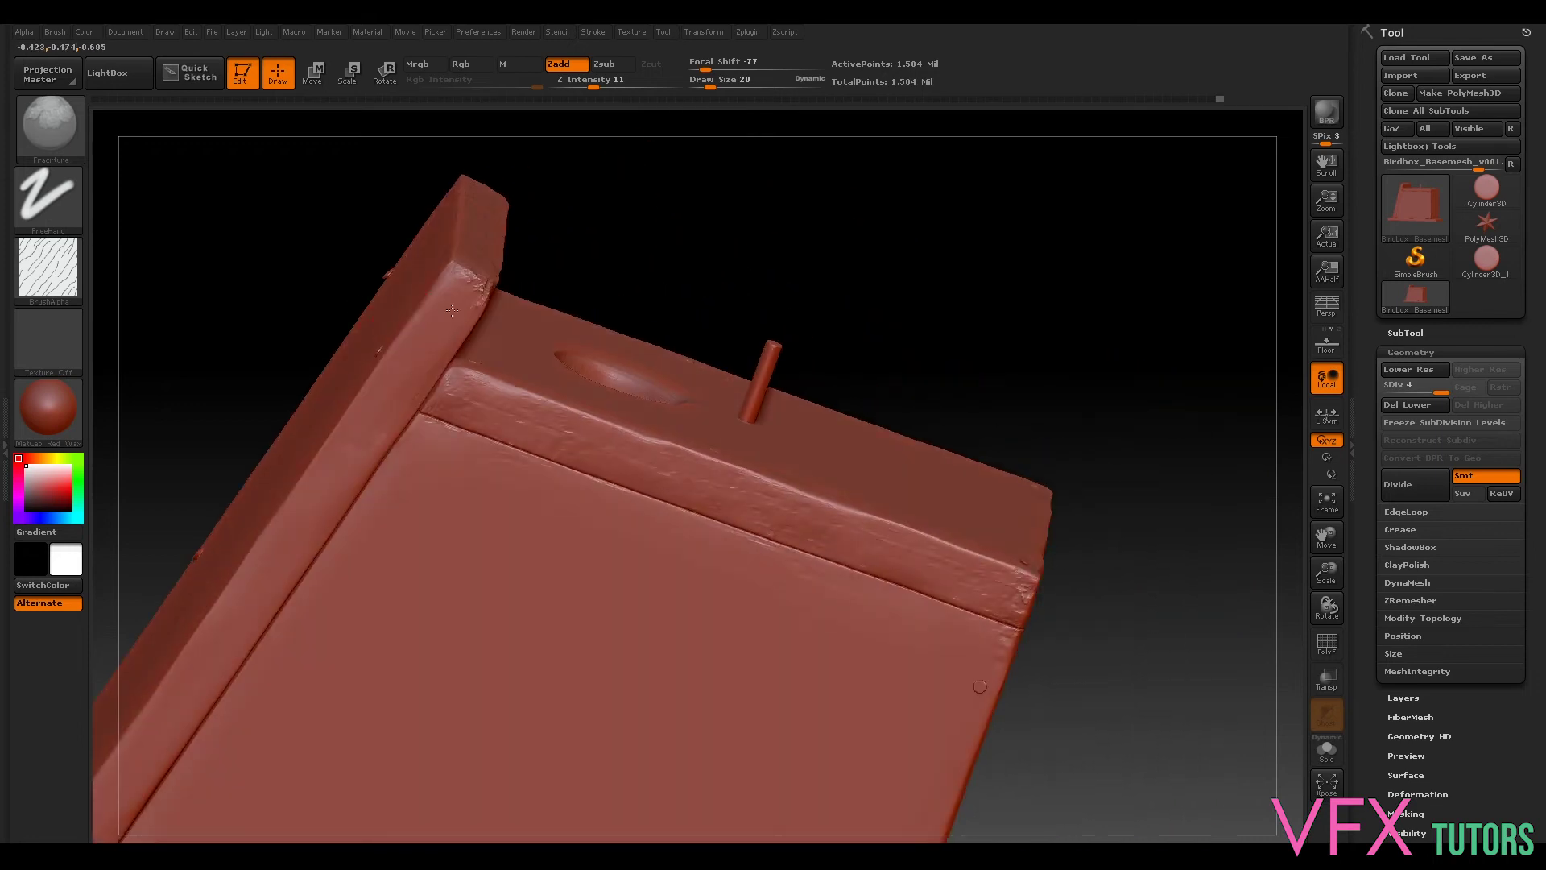
Step: Carve Fracture grain along the roof's opposite side edge, from the front corner to the back board
left_click_drag(669, 207, 728, 166)
left_click_drag(1043, 437, 1030, 419)
left_click_drag(1025, 802, 1196, 372)
left_click_drag(1166, 240, 1103, 273)
left_click_drag(463, 173, 545, 229)
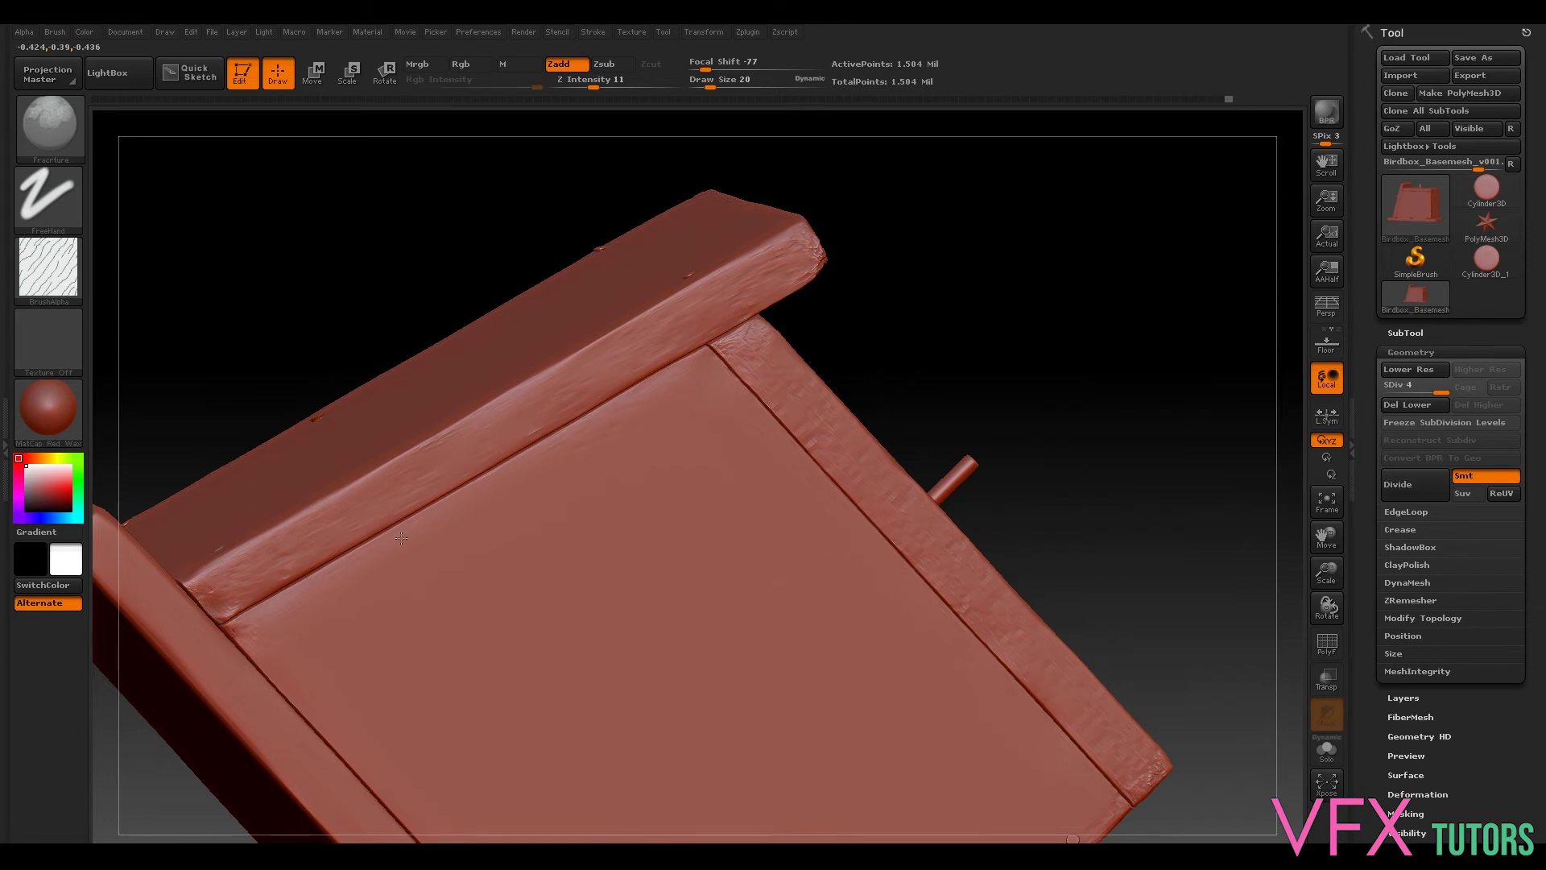
Step: Carve Fracture grain and chips along the back board's top edge and upper corners
left_click_drag(852, 272, 865, 412)
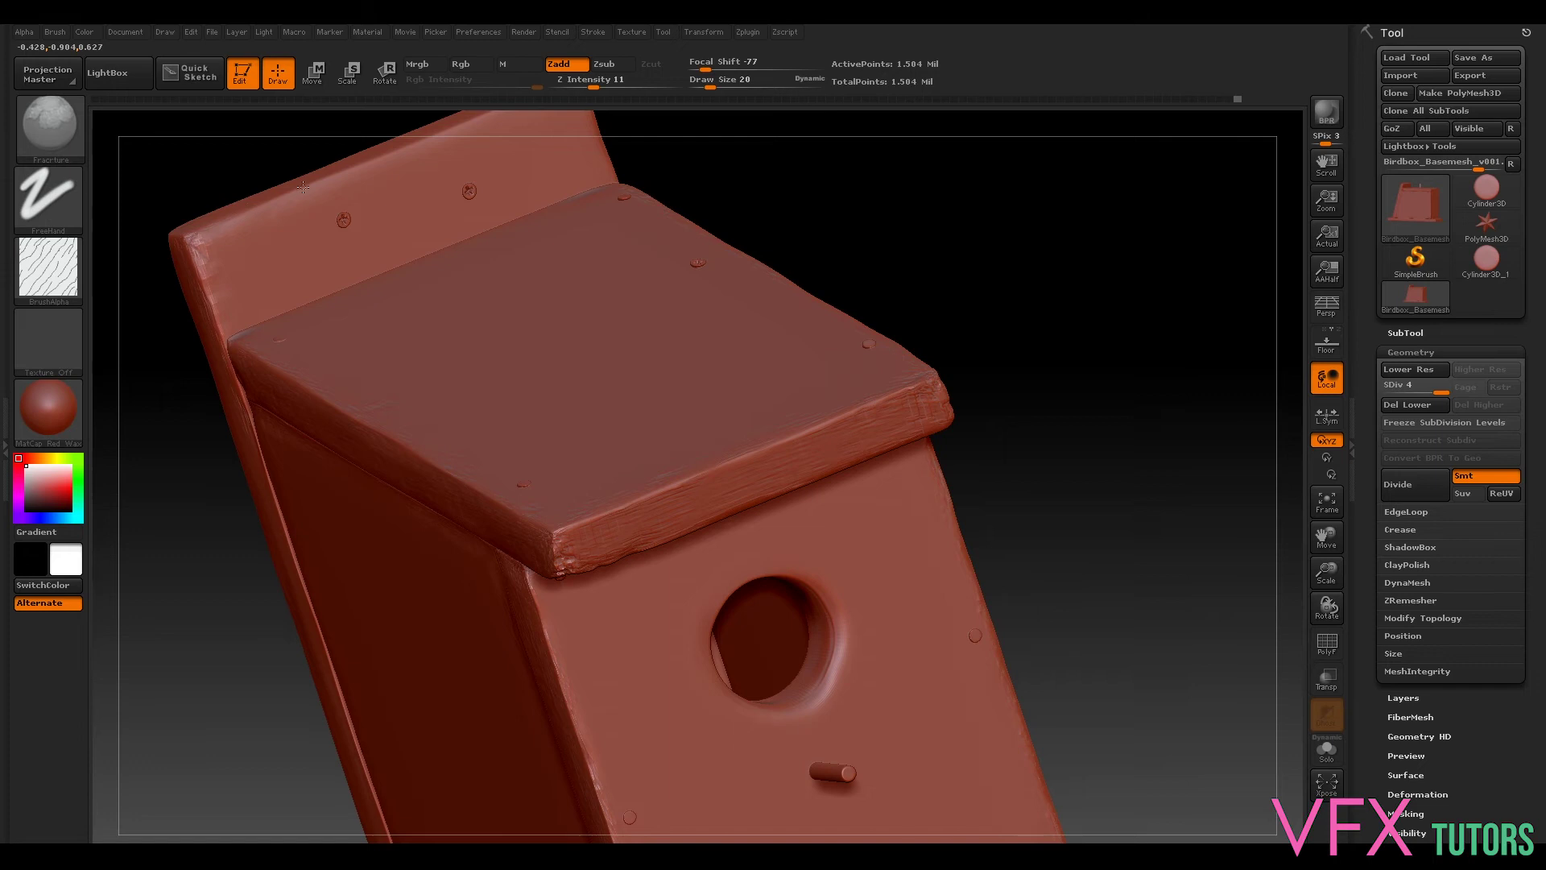
left_click_drag(921, 179, 1086, 326)
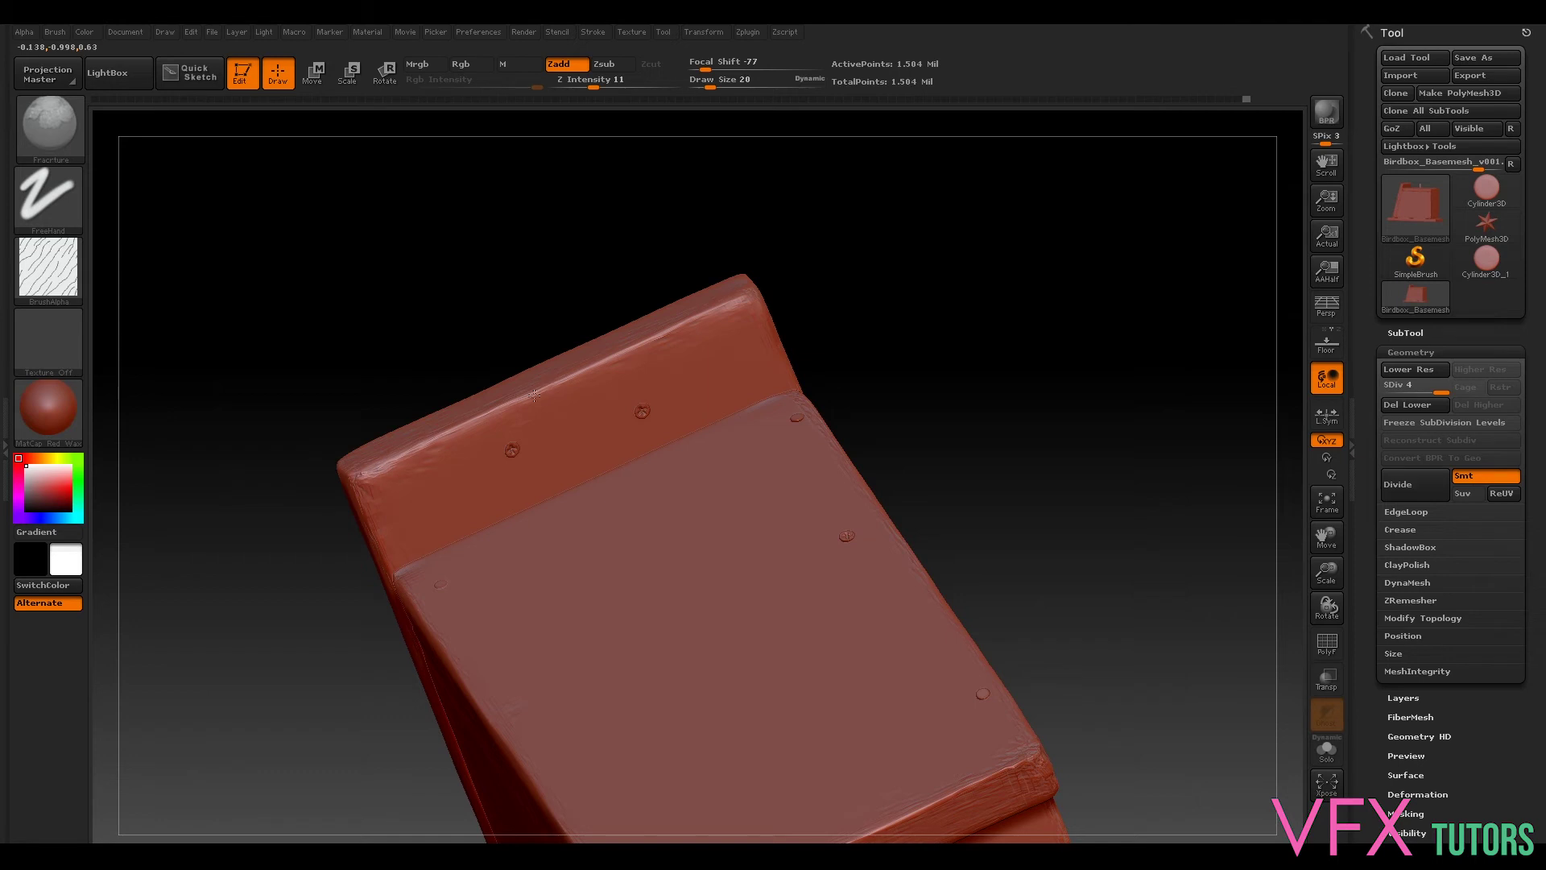
left_click_drag(997, 383, 878, 143)
Step: Chip and roughen the rim of the front board's entrance hole all round with Fracture strokes
left_click_drag(988, 298, 971, 340)
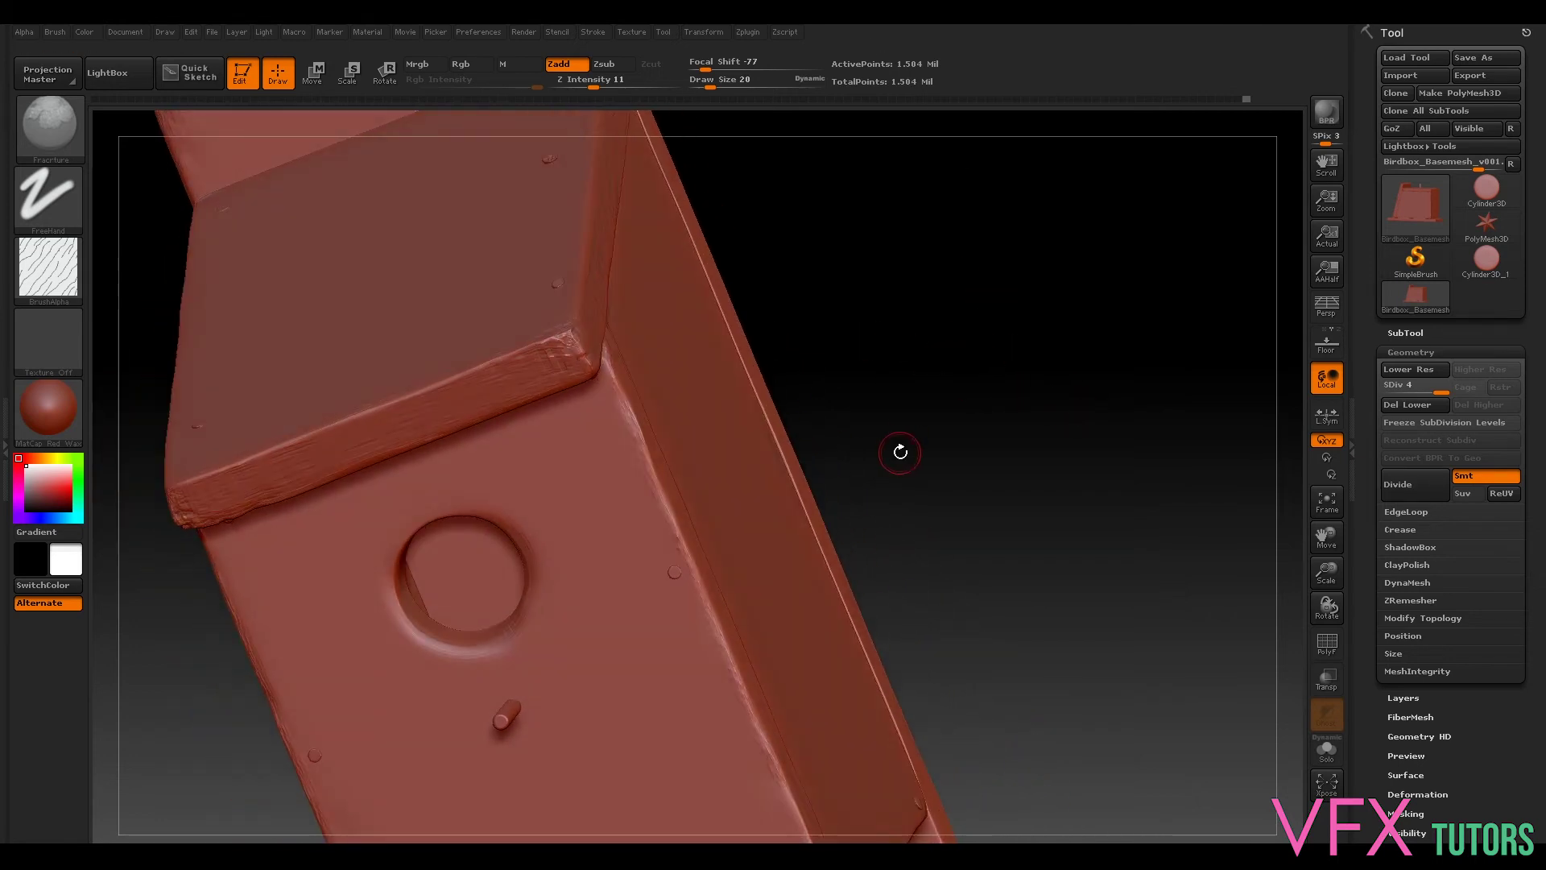
left_click_drag(1059, 325, 1218, 321)
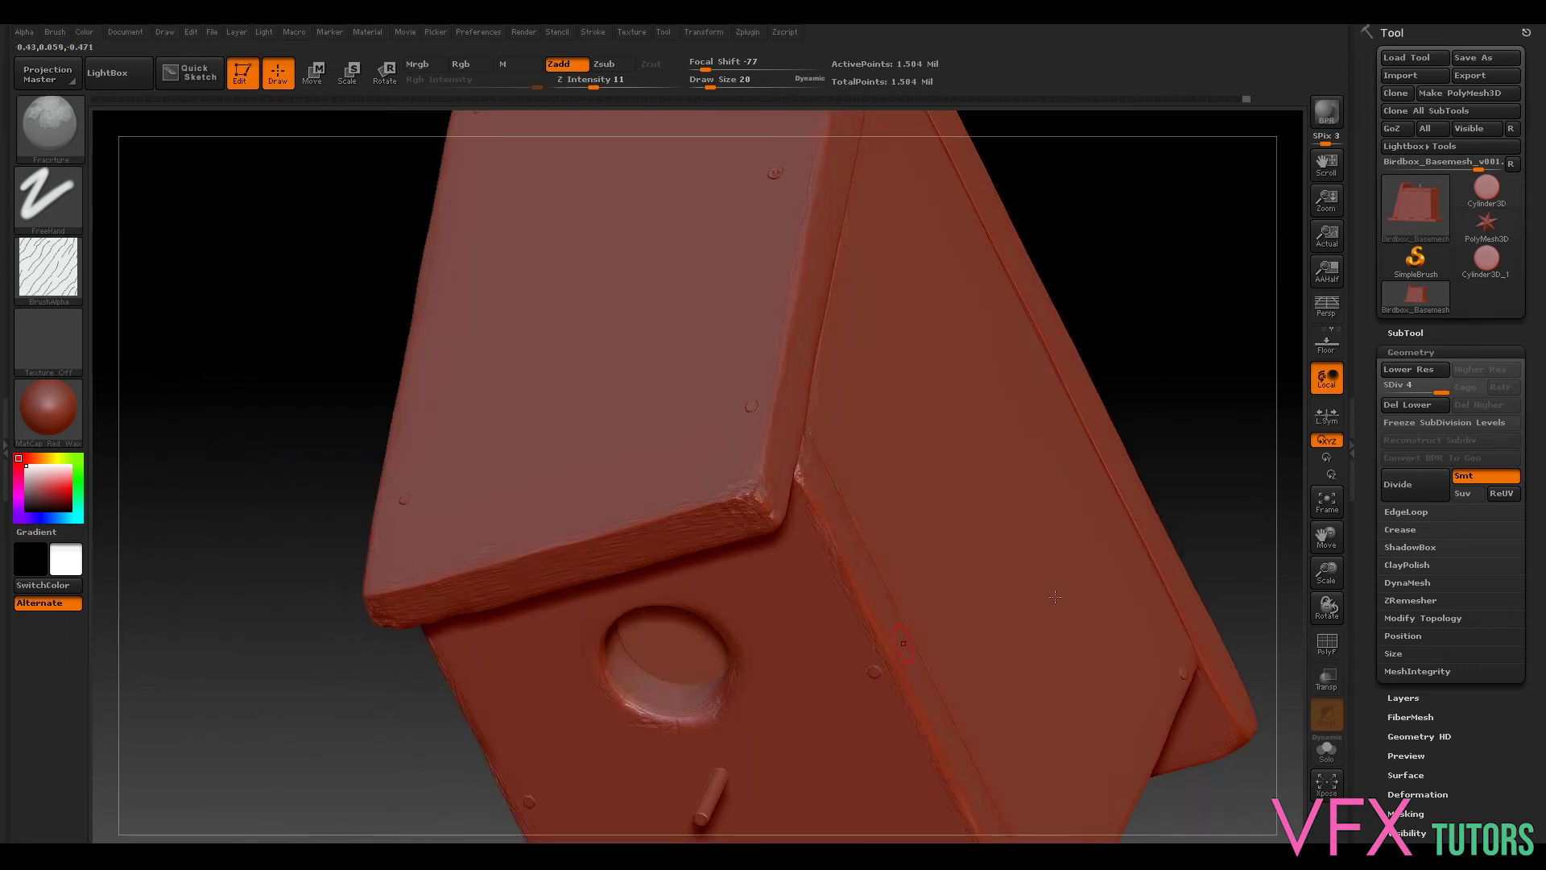
left_click_drag(1128, 215, 1159, 190)
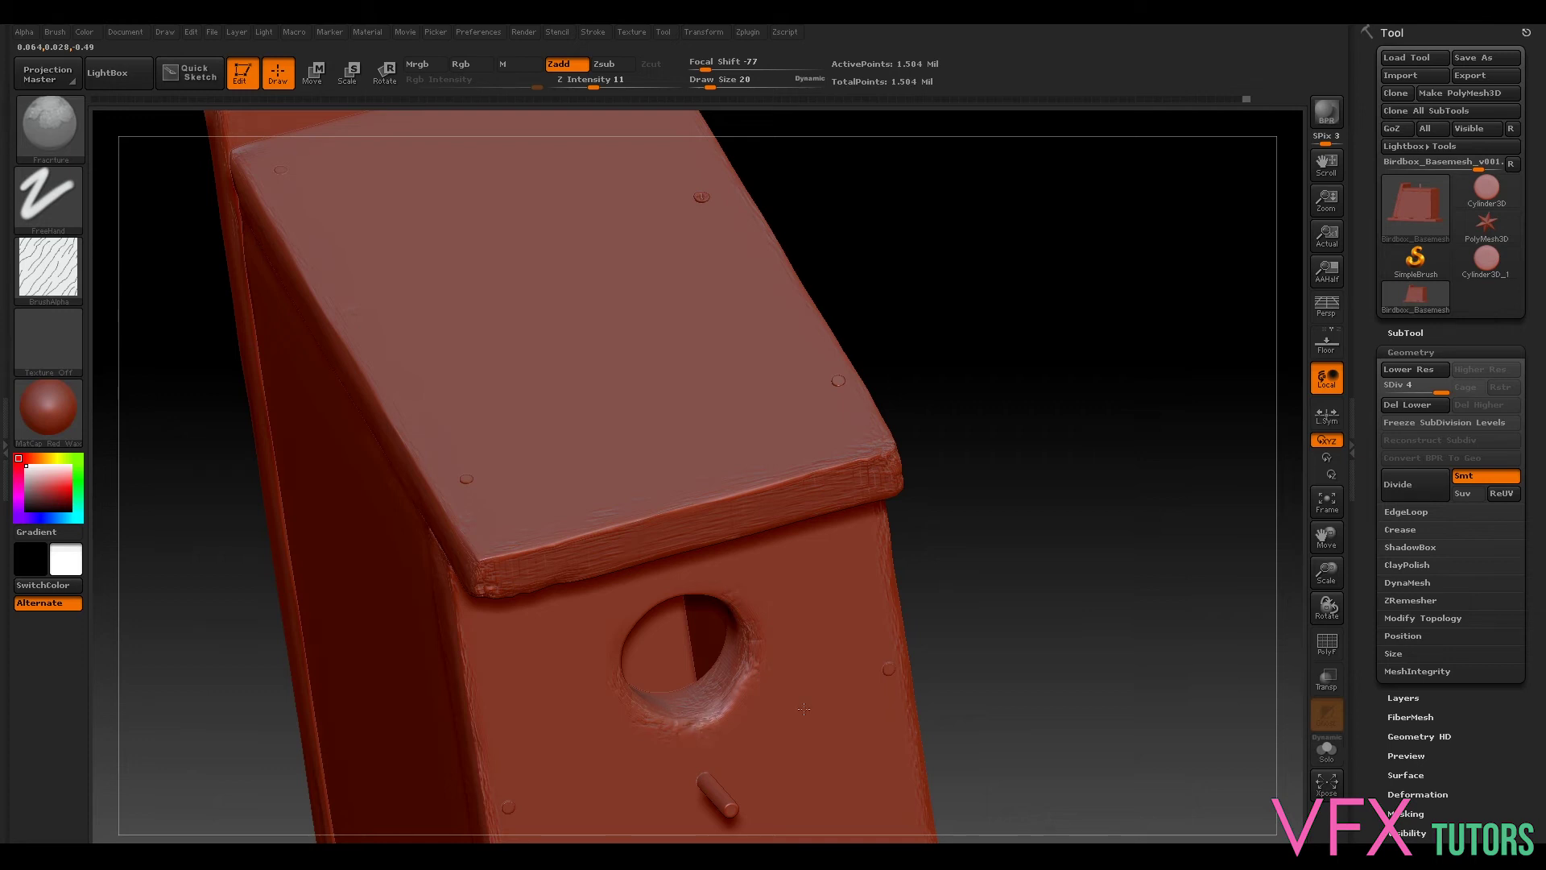
left_click_drag(1028, 604, 1079, 351)
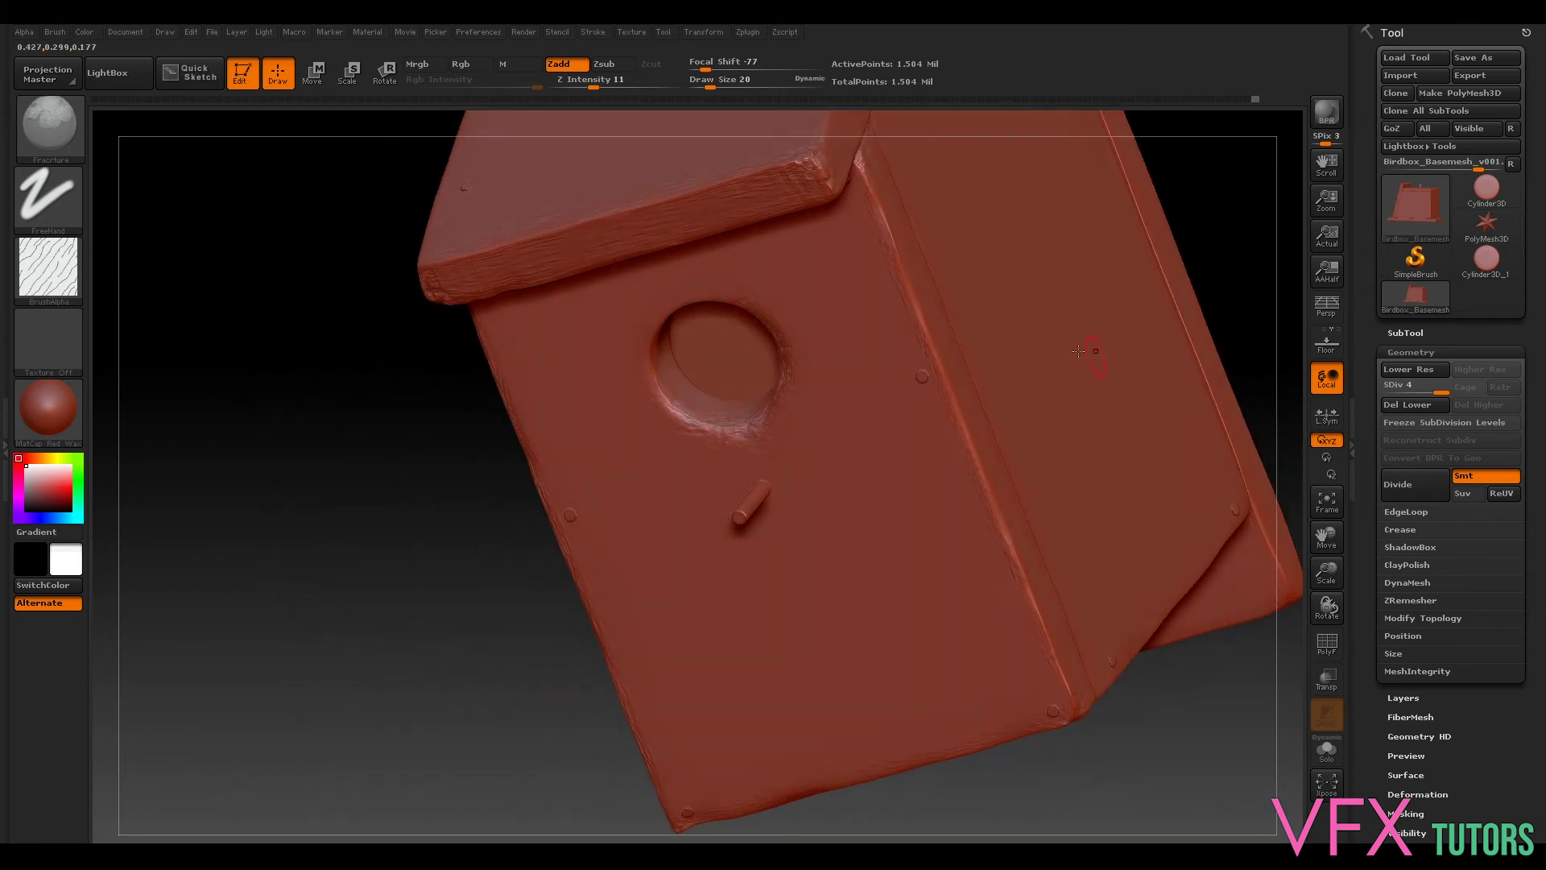
left_click_drag(394, 564, 365, 459)
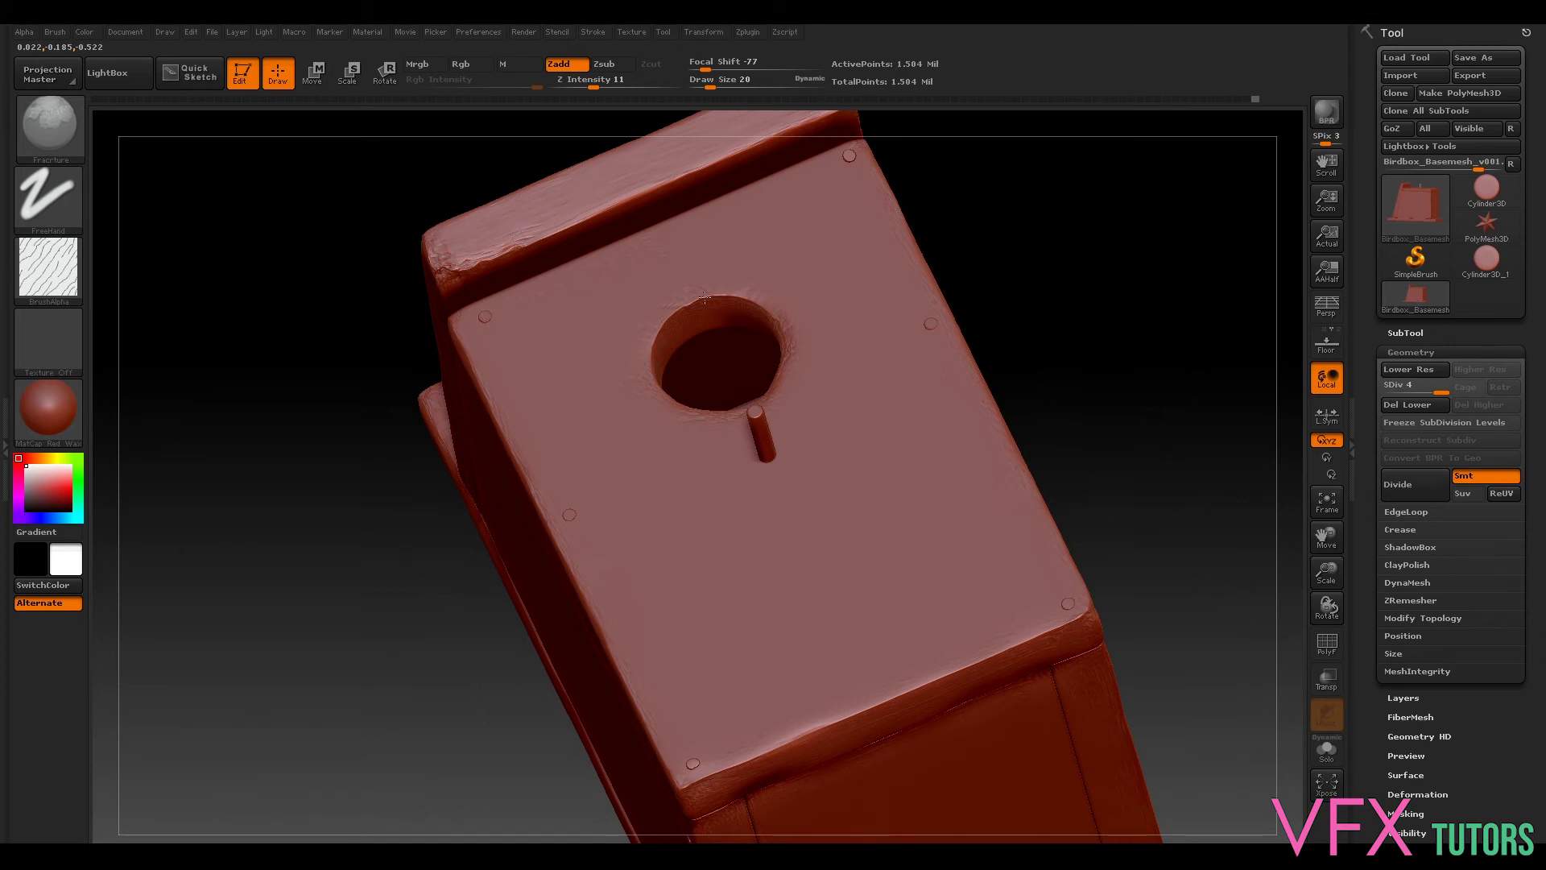
left_click_drag(306, 547, 426, 717)
right_click_drag(699, 448, 785, 519, "ctrl")
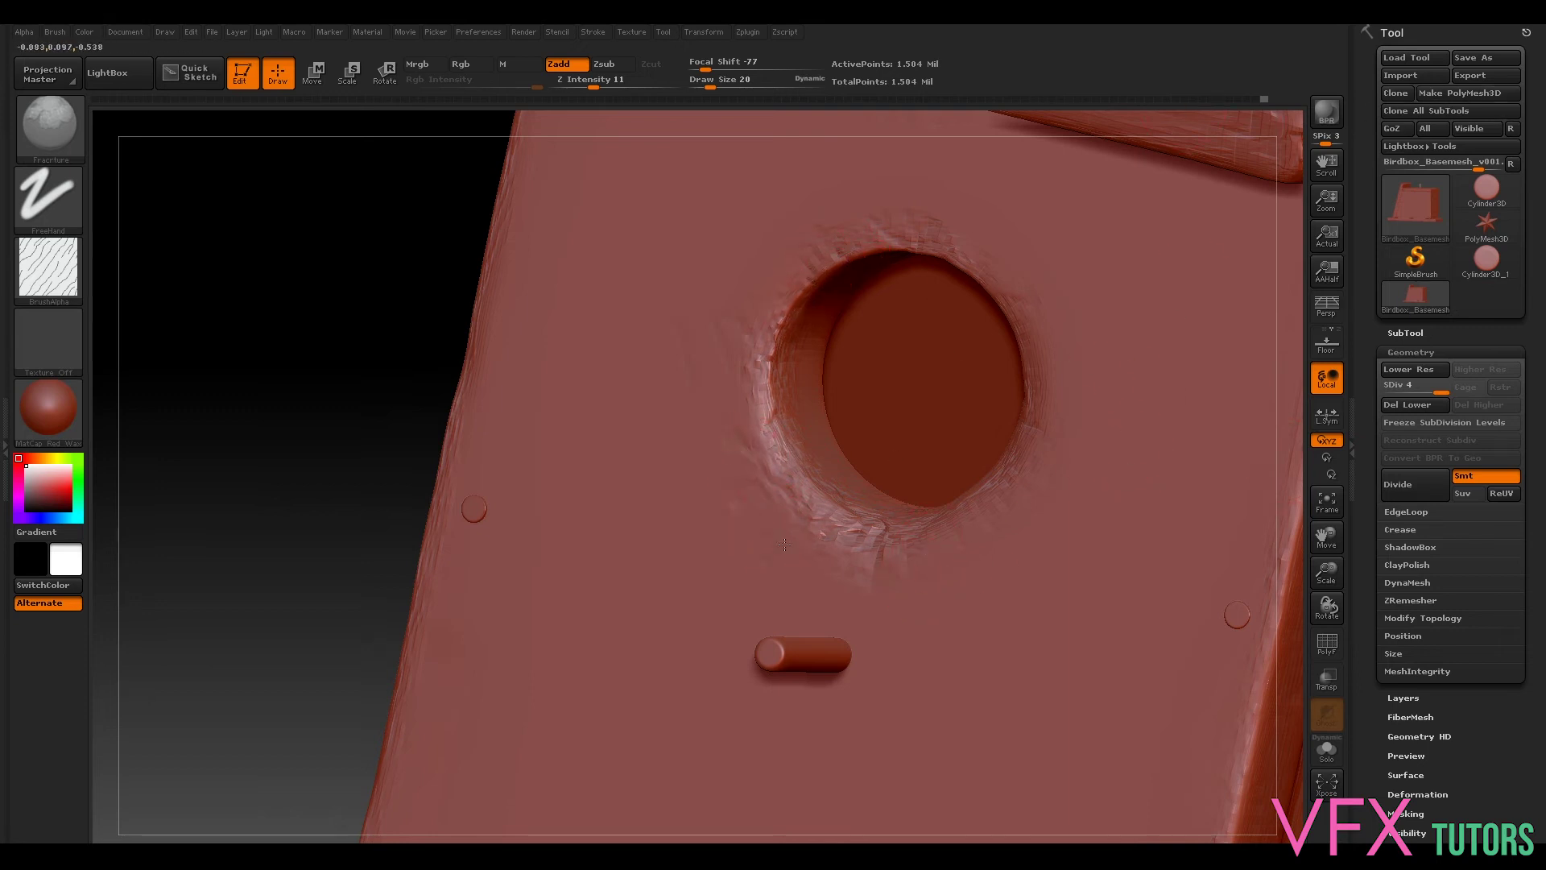
mouse_move(773, 538)
left_mouse_down()
mouse_move(838, 570)
mouse_move(962, 564)
left_mouse_up()
left_click_drag(316, 527, 290, 507)
mouse_move(554, 448)
left_mouse_down()
mouse_move(534, 476)
mouse_move(552, 428)
mouse_move(690, 614)
mouse_move(739, 649)
mouse_move(726, 640)
left_mouse_up()
Step: Set the Z Intensity to 7 and carve Fracture grain along the perch, lightly smoothing it
mouse_move(712, 503)
left_mouse_down()
mouse_move(717, 534)
mouse_move(759, 466)
mouse_move(707, 155)
left_mouse_up()
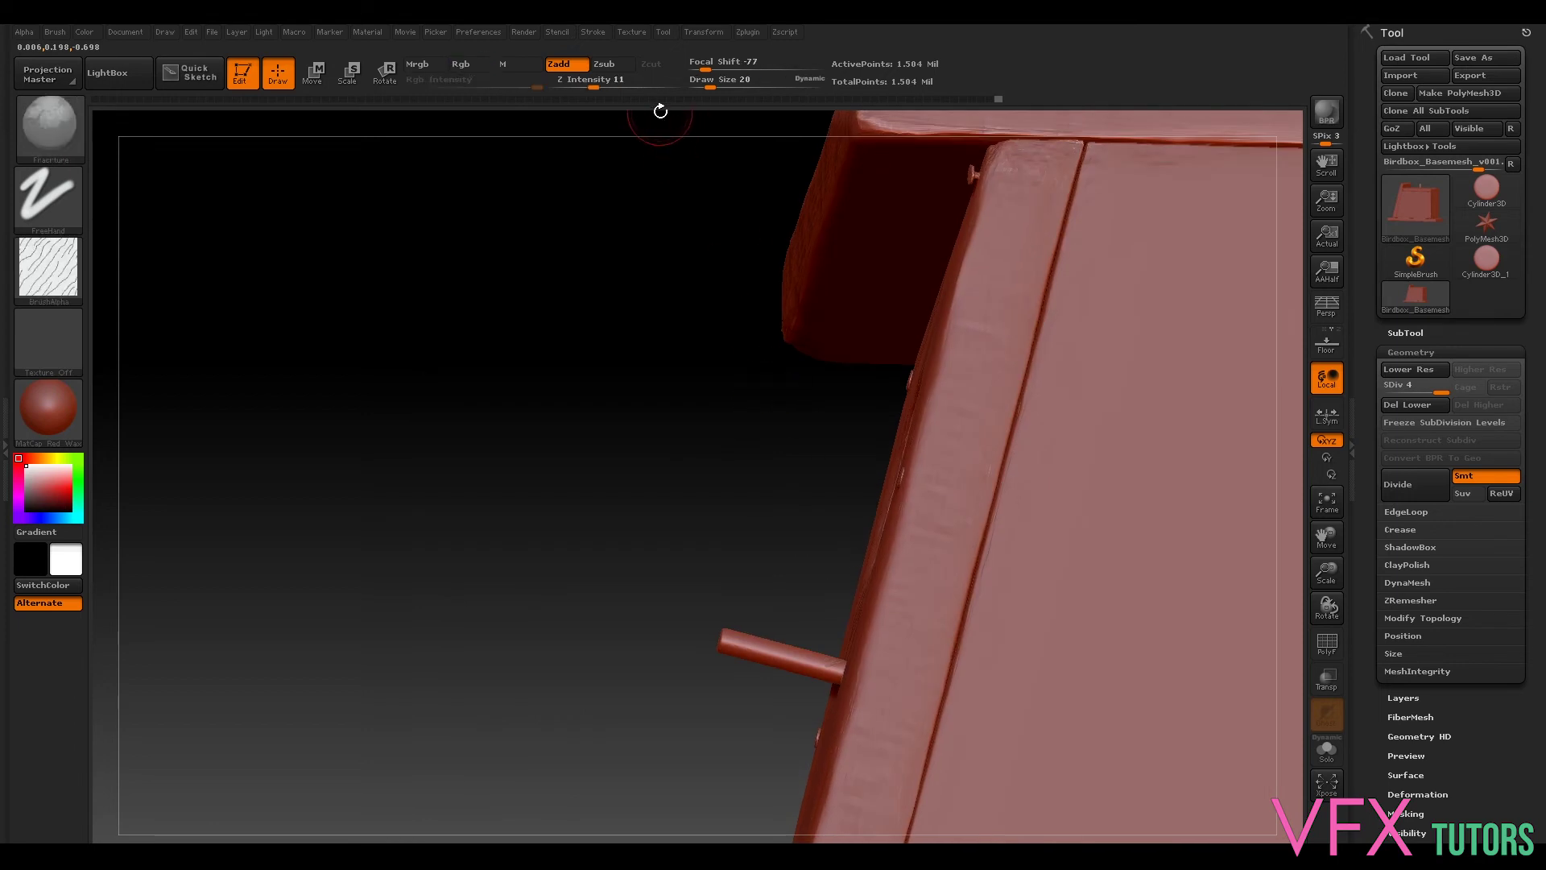
left_click(585, 82)
key("Return")
left_click_drag(611, 481, 765, 552)
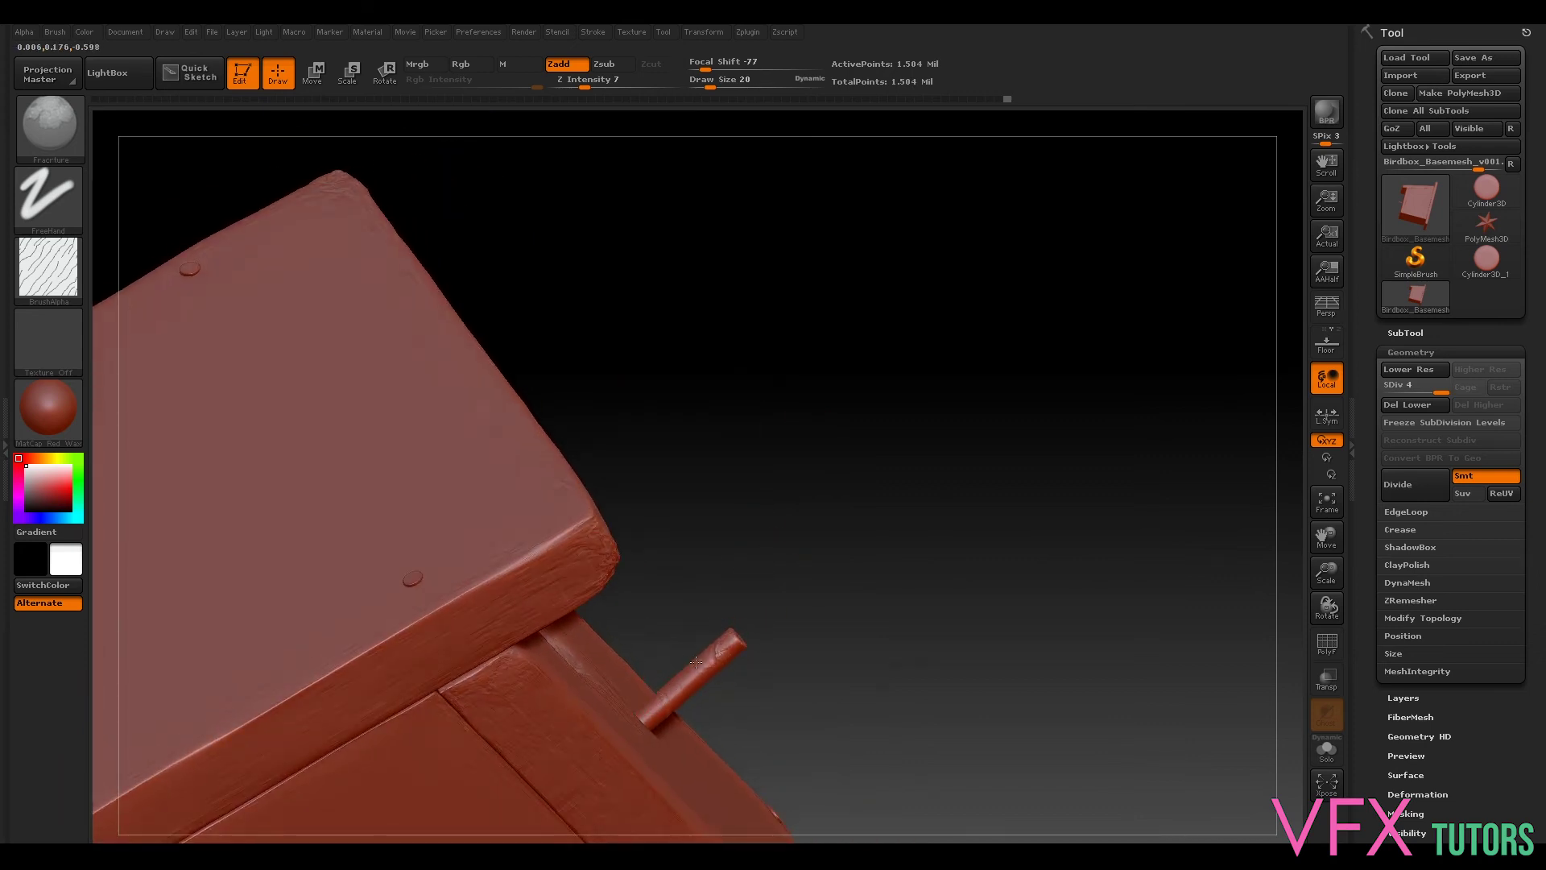
mouse_move(663, 705)
left_mouse_down()
mouse_move(886, 612)
mouse_move(904, 535)
mouse_move(748, 524)
mouse_move(758, 603)
mouse_move(658, 688)
left_mouse_up()
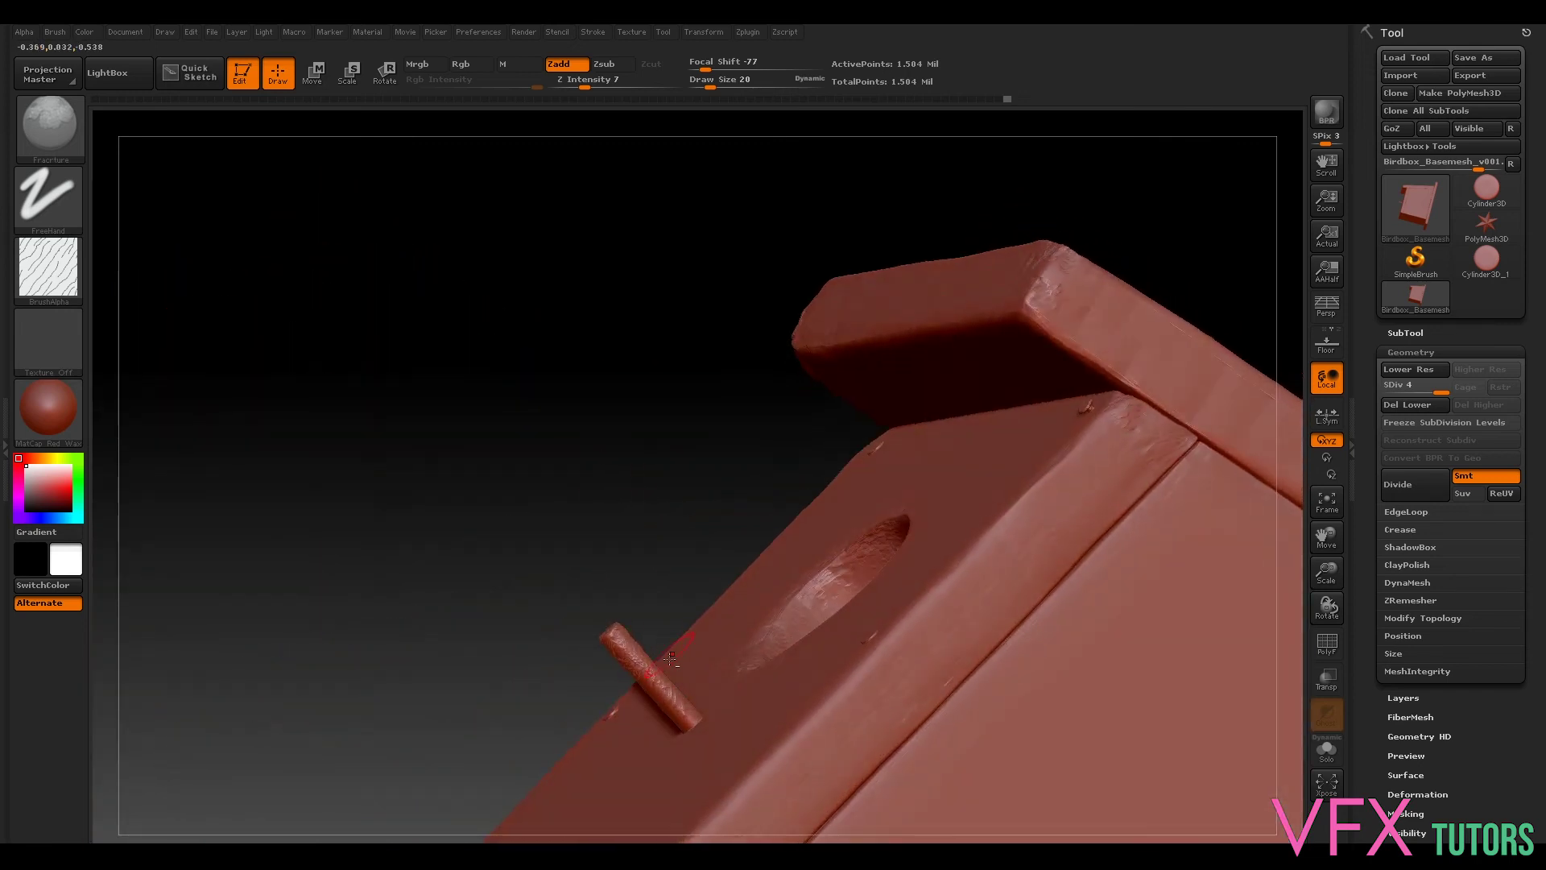
mouse_move(536, 497)
left_mouse_down()
mouse_move(534, 541)
mouse_move(535, 447)
left_mouse_up()
key("shift")
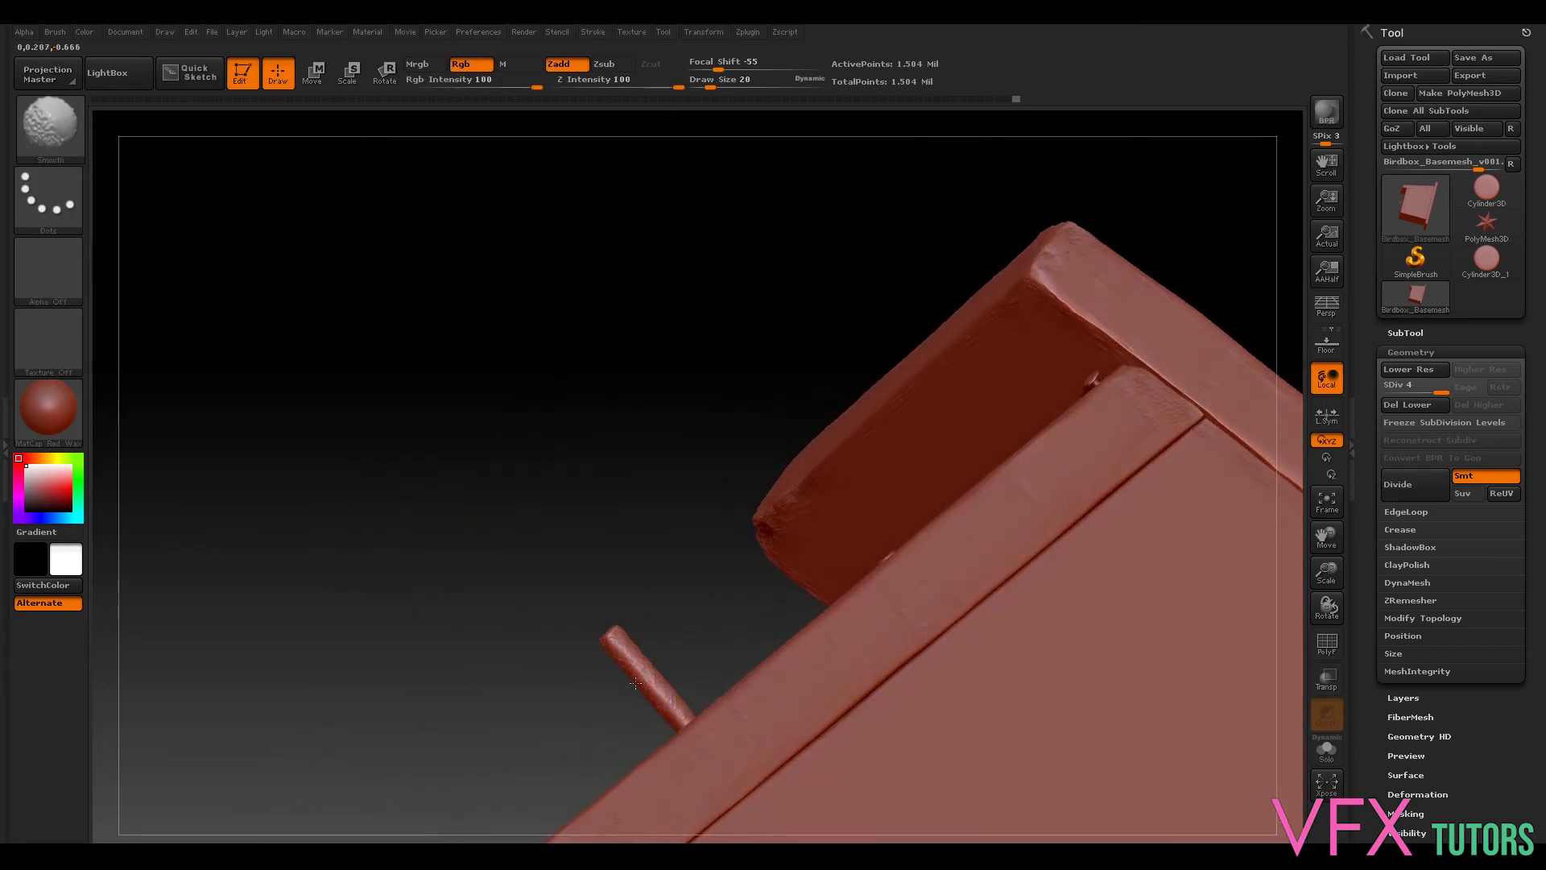
mouse_move(573, 644)
left_mouse_down()
mouse_move(523, 615)
mouse_move(580, 652)
left_mouse_up()
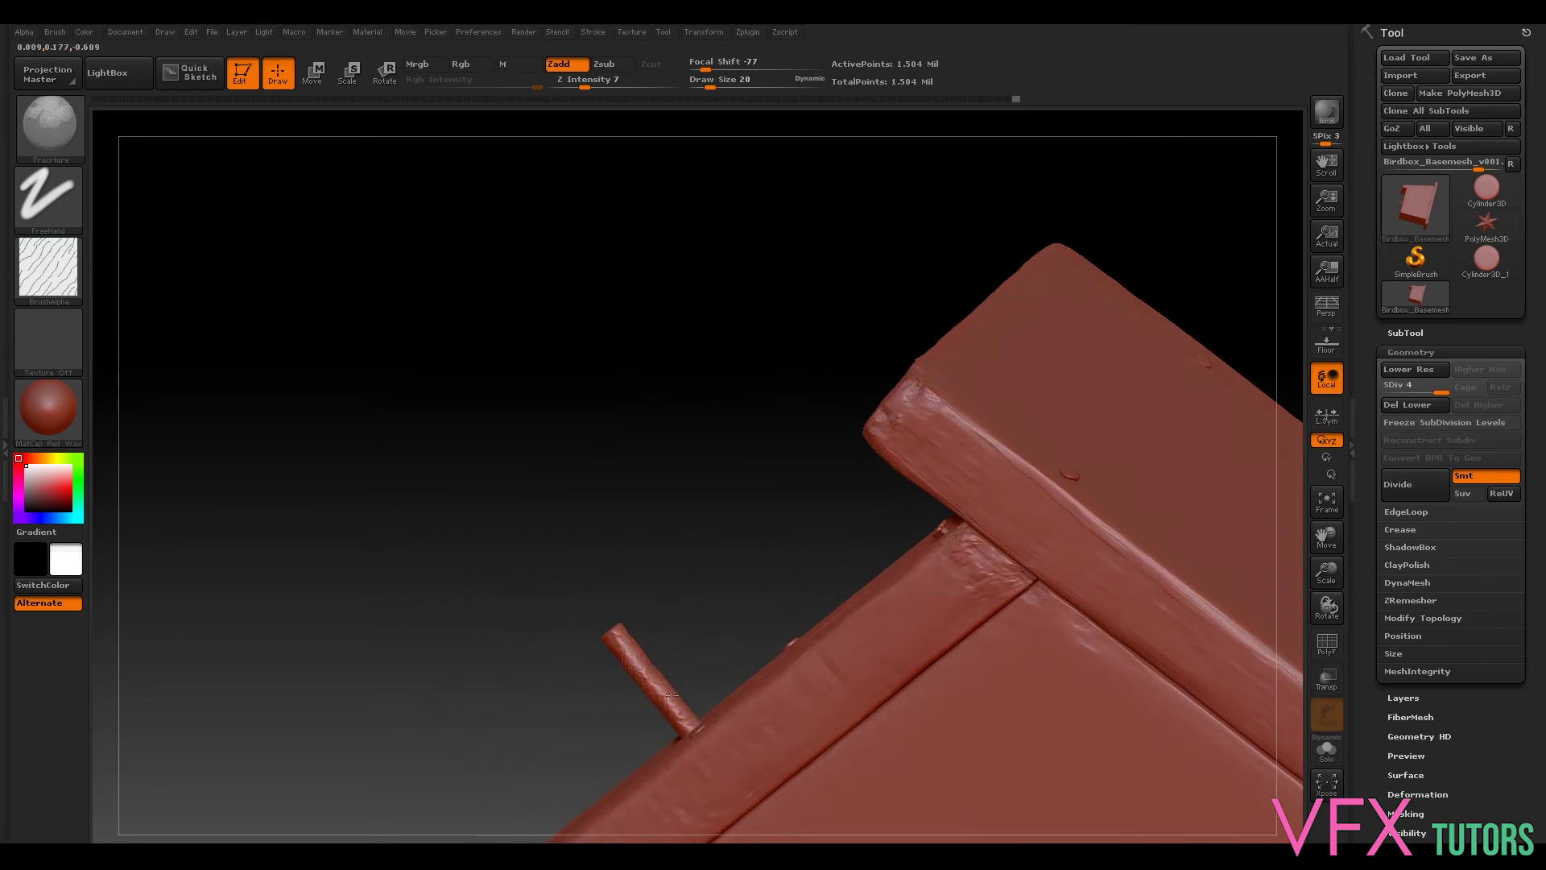
Step: Continue the Fracture grain around the perch's top, underside and tip, smoothing over rough strokes
mouse_move(635, 581)
left_mouse_down()
mouse_move(638, 525)
mouse_move(556, 516)
mouse_move(625, 559)
mouse_move(606, 573)
left_mouse_up()
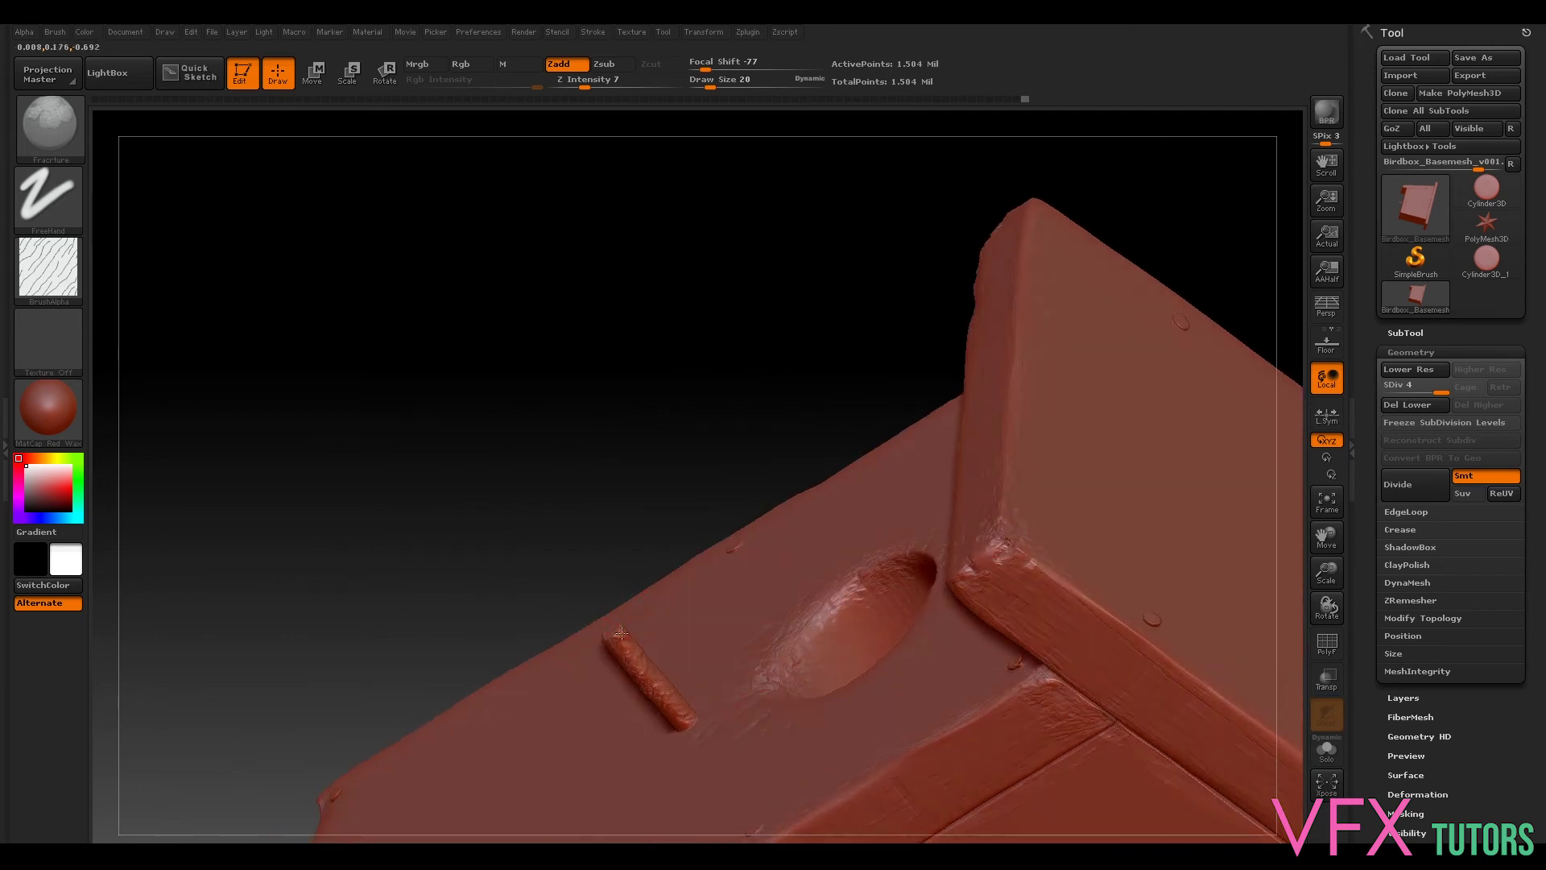
left_click_drag(531, 517, 628, 655)
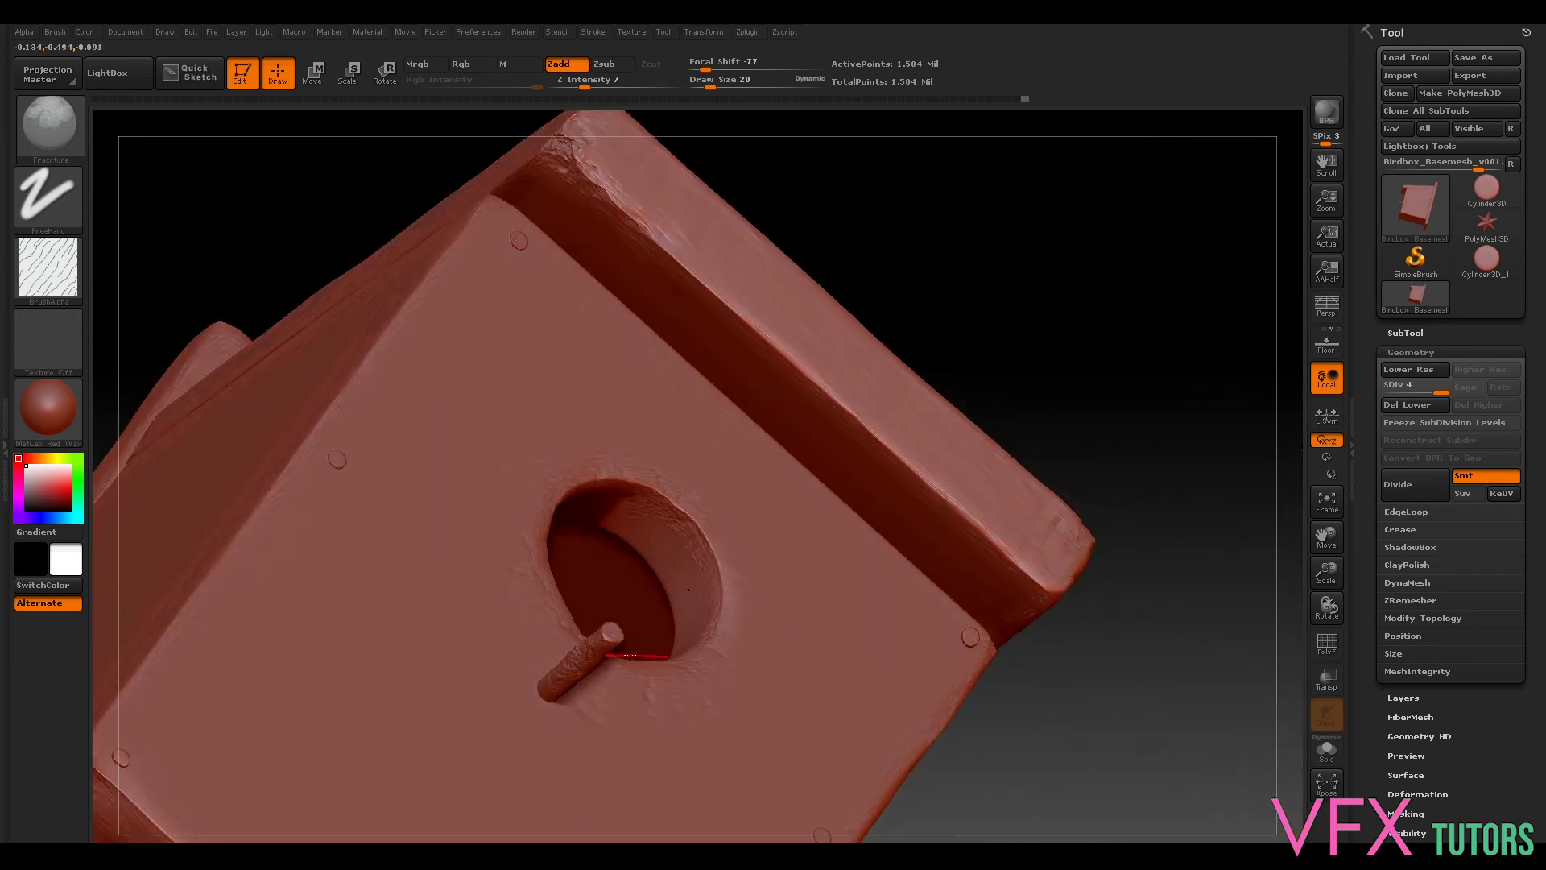
right_click_drag(615, 661, 556, 681)
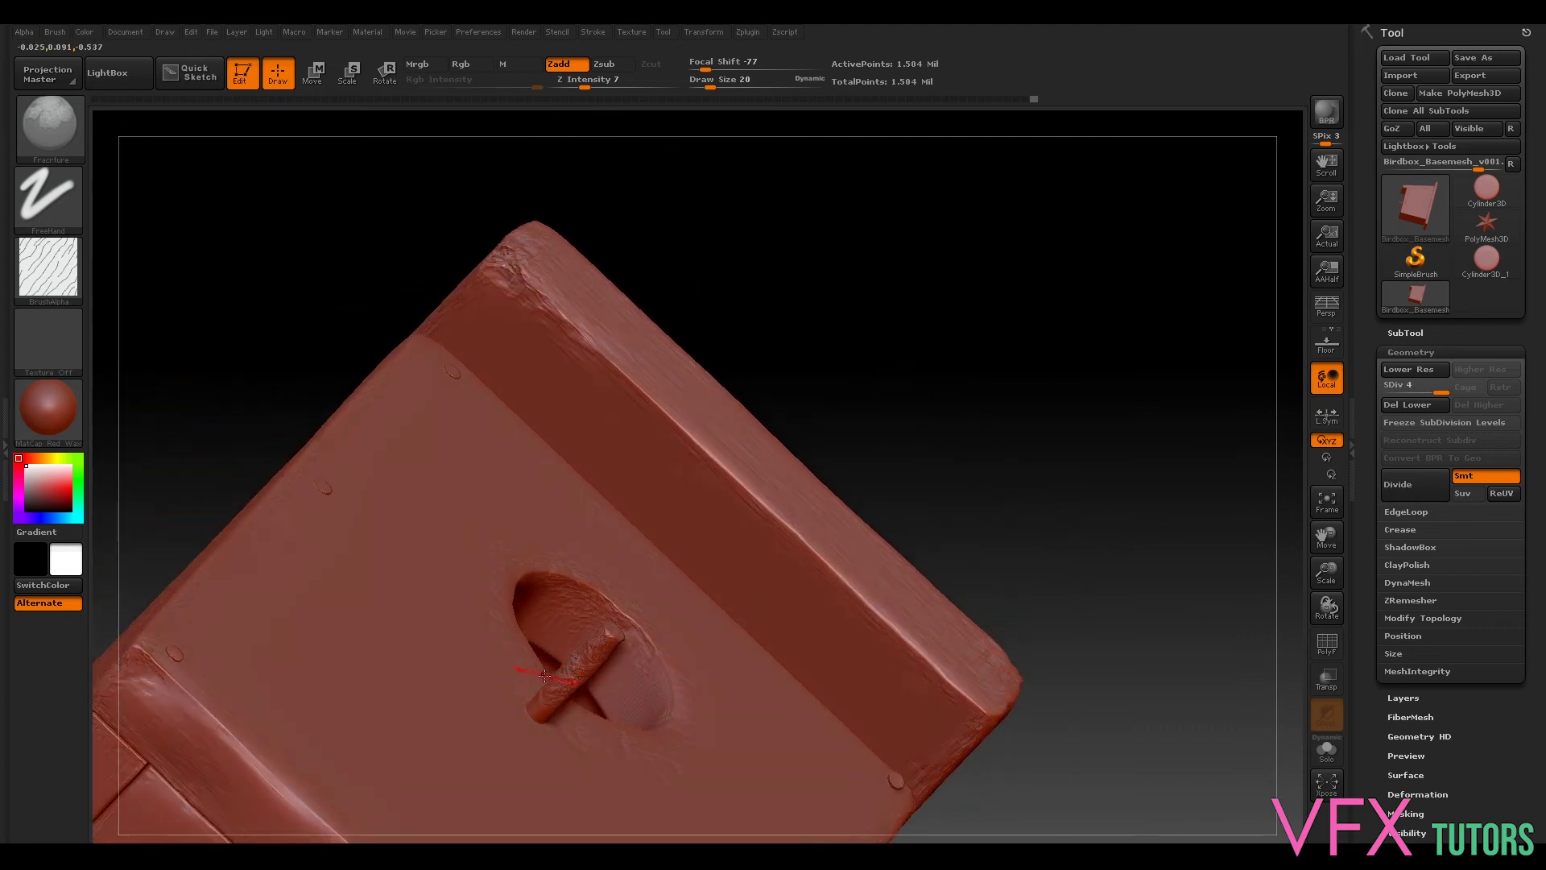
key("shift")
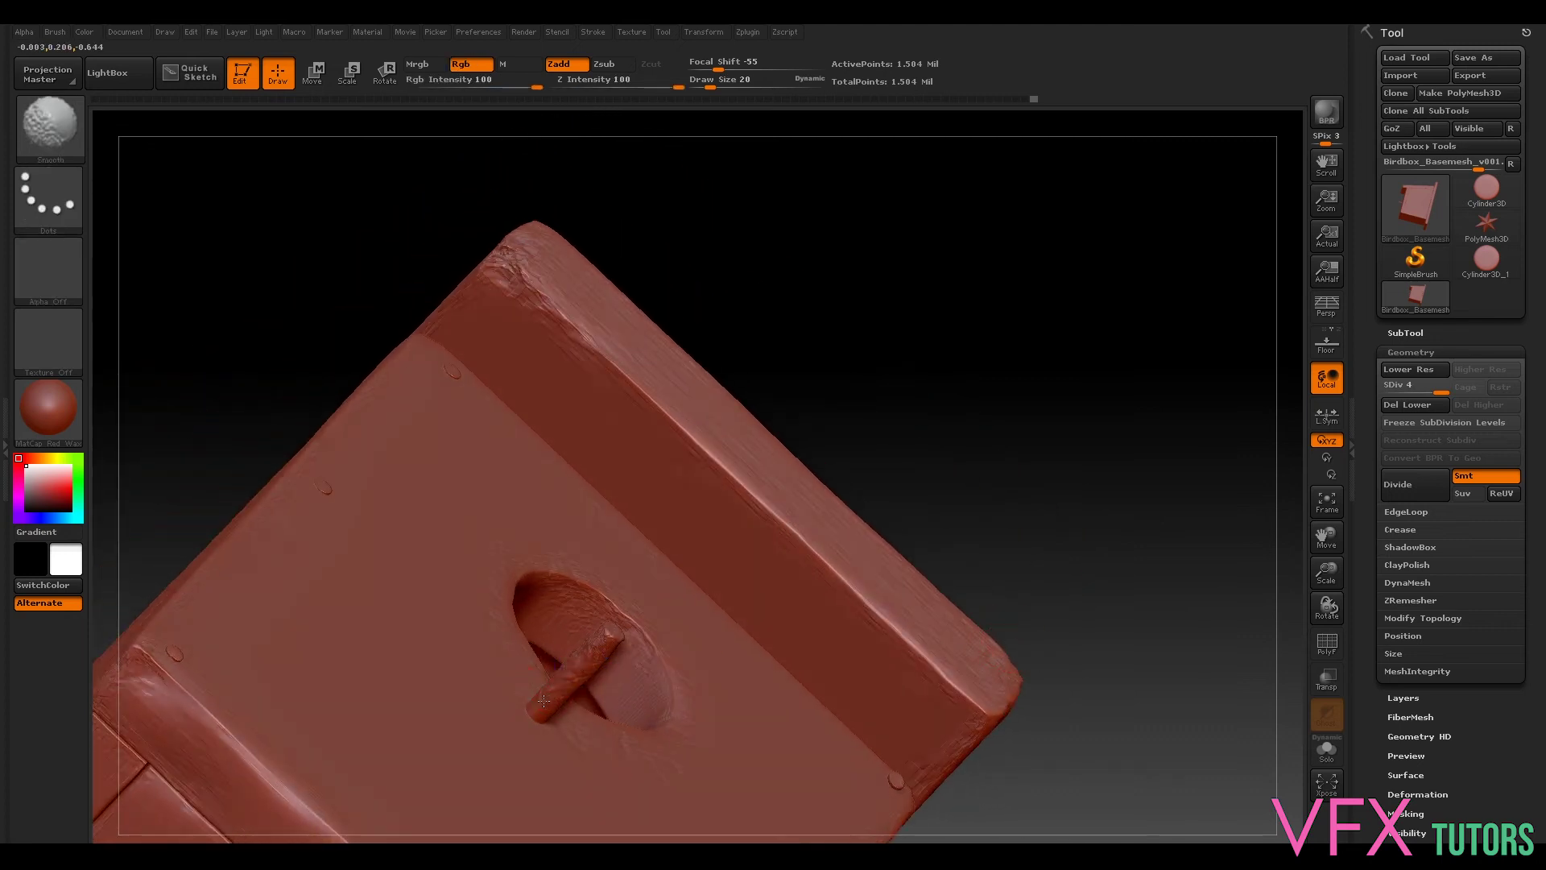
mouse_move(908, 449)
right_mouse_down()
mouse_move(829, 379)
mouse_move(785, 436)
right_mouse_up()
left_click_drag(522, 383, 616, 451)
key("shift")
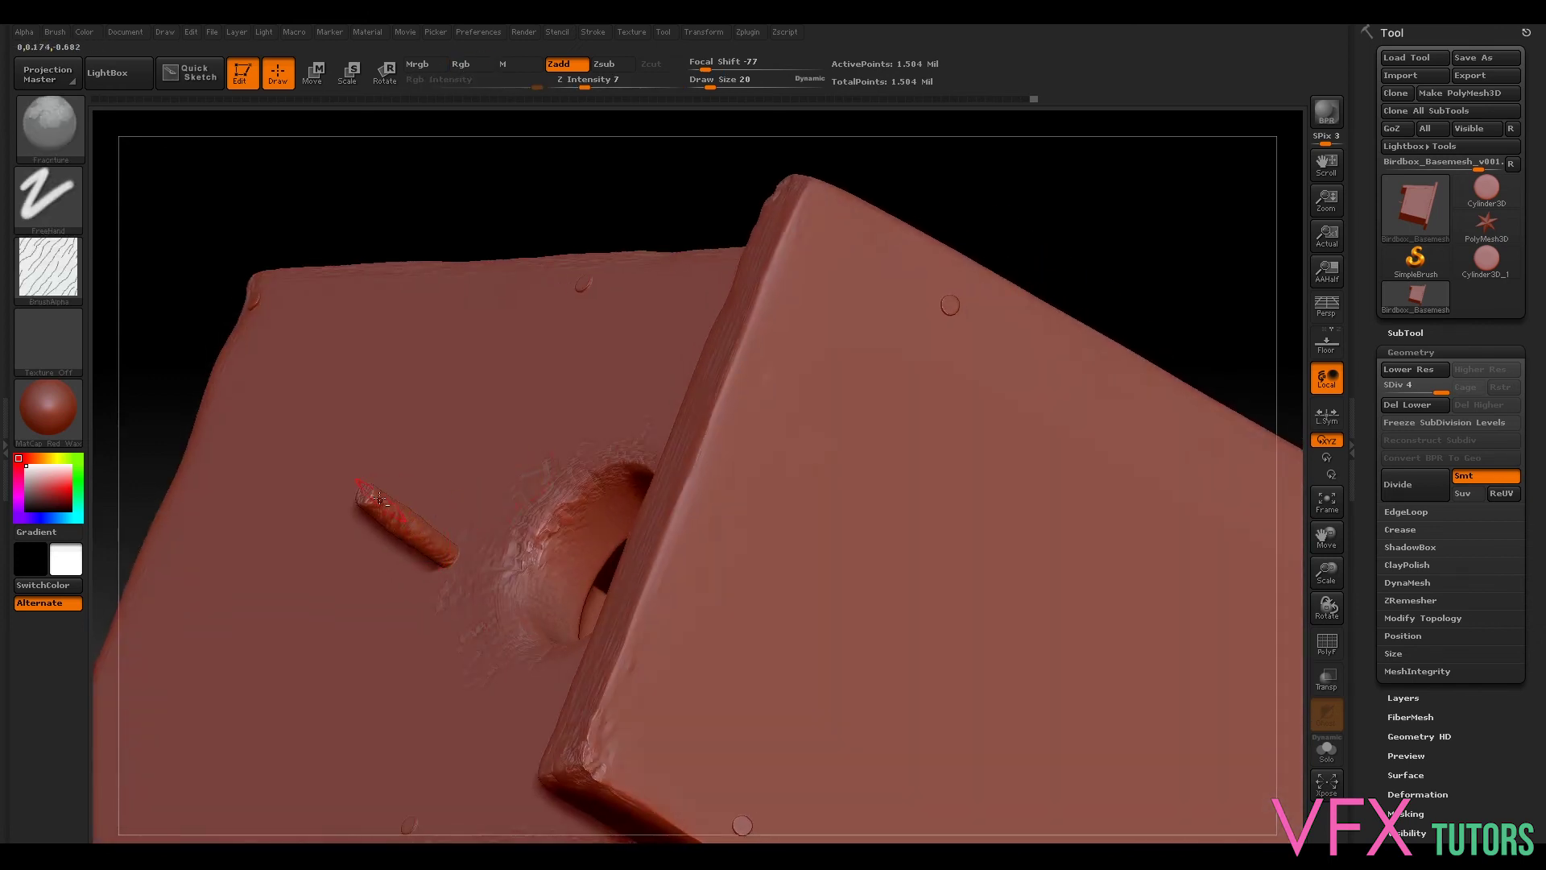
left_click_drag(552, 238, 555, 121)
right_click_drag(797, 628, 666, 325, "alt")
right_click_drag(692, 435, 1268, 427, "alt")
left_click_drag(354, 430, 383, 351)
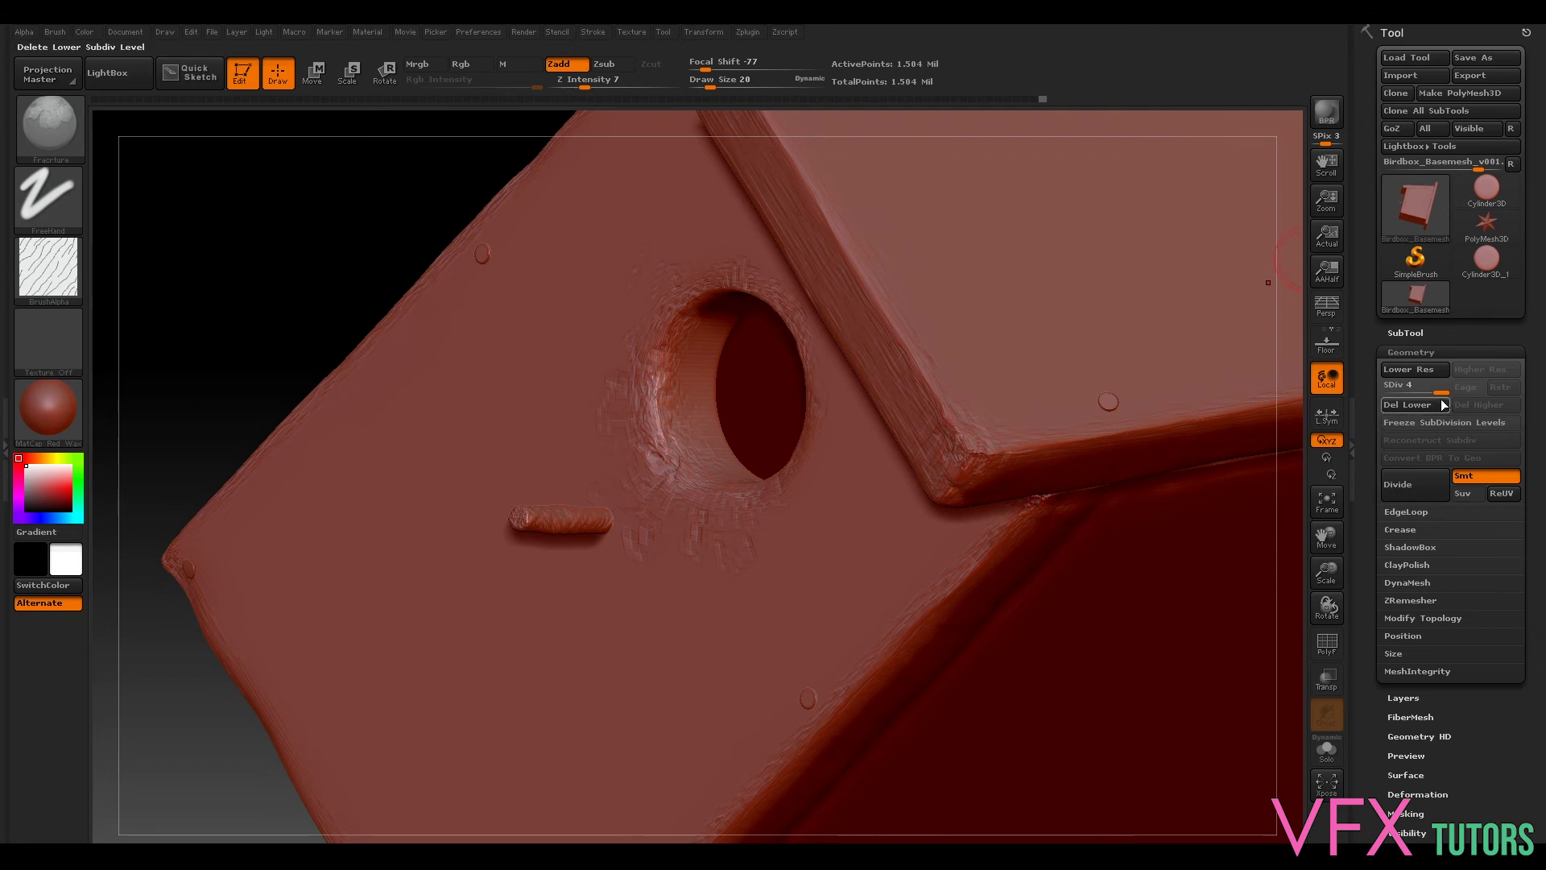
Step: Divide the mesh to subdivision level 5 and carve Fracture grain into one side of the entrance hole's inner wall
left_click(1410, 482)
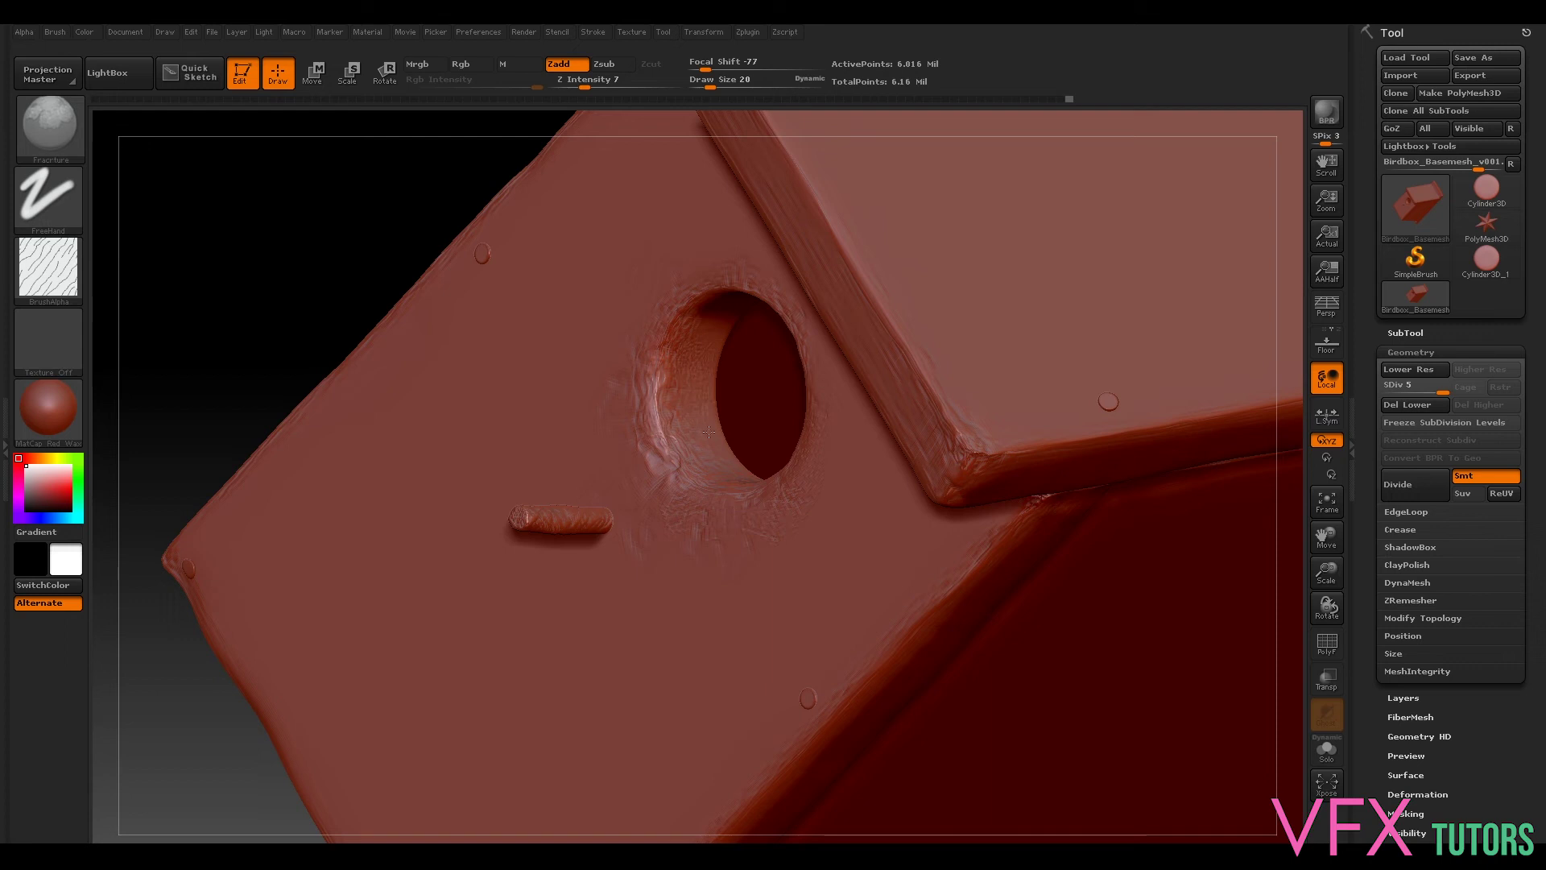
left_click_drag(423, 265, 416, 139)
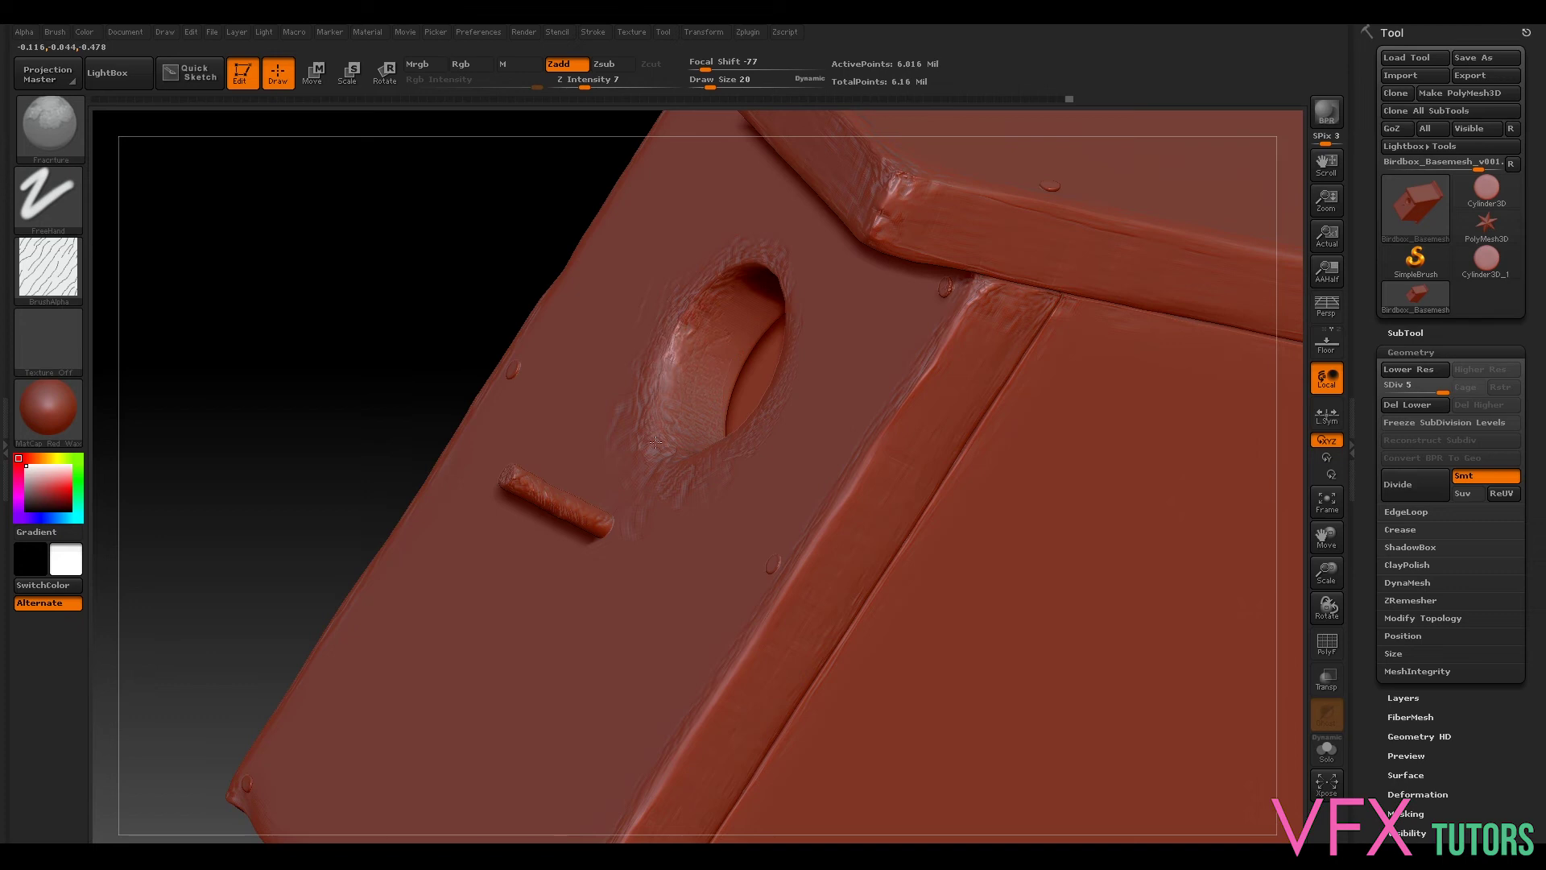
left_click_drag(384, 187, 404, 179)
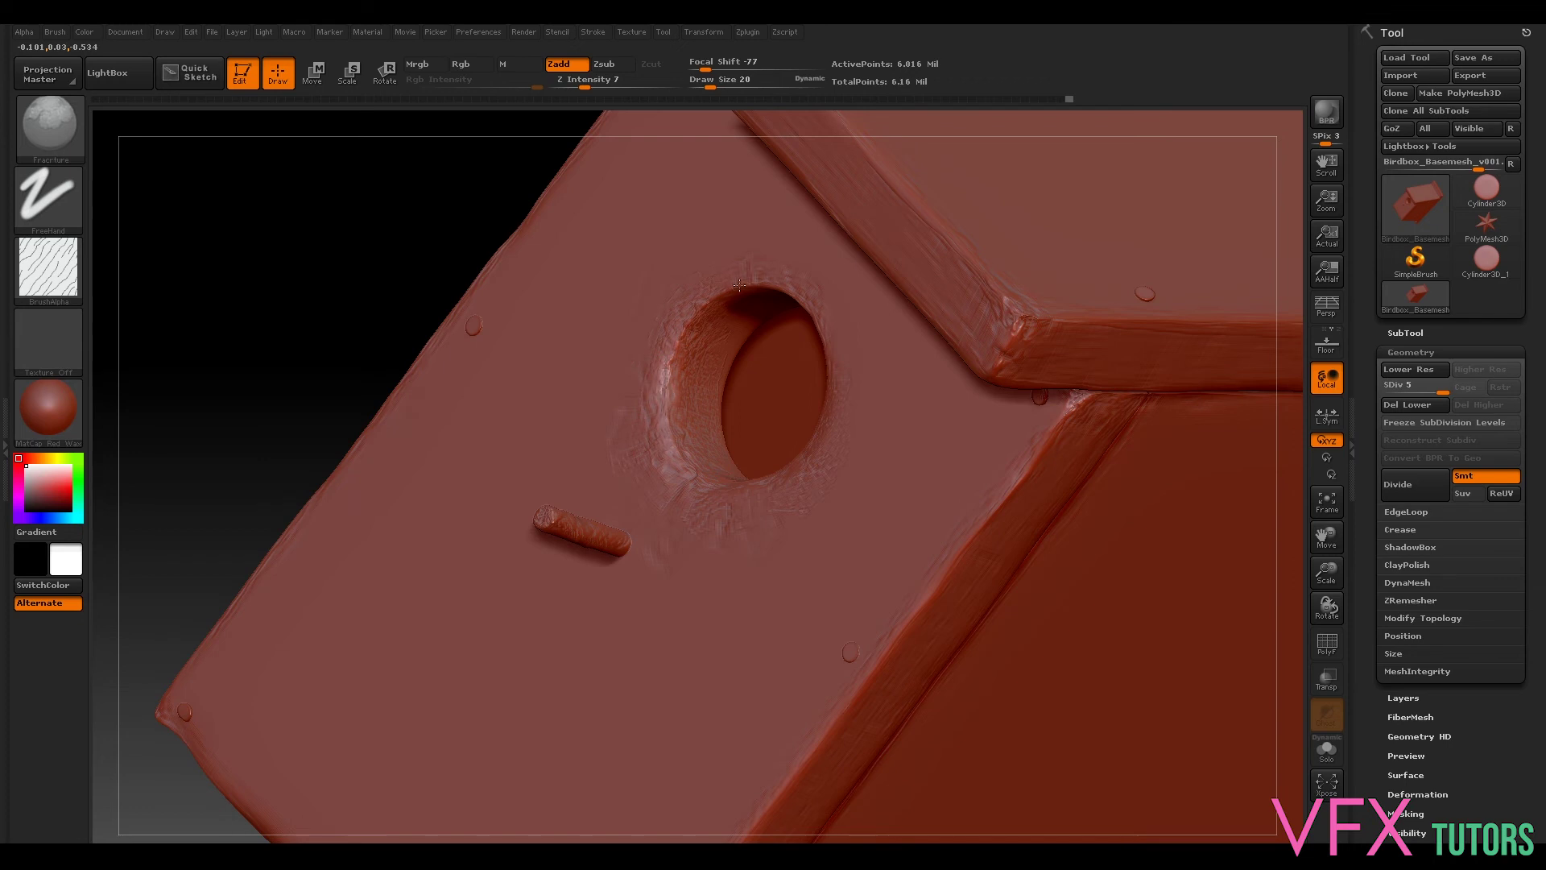
left_click_drag(459, 233, 480, 224)
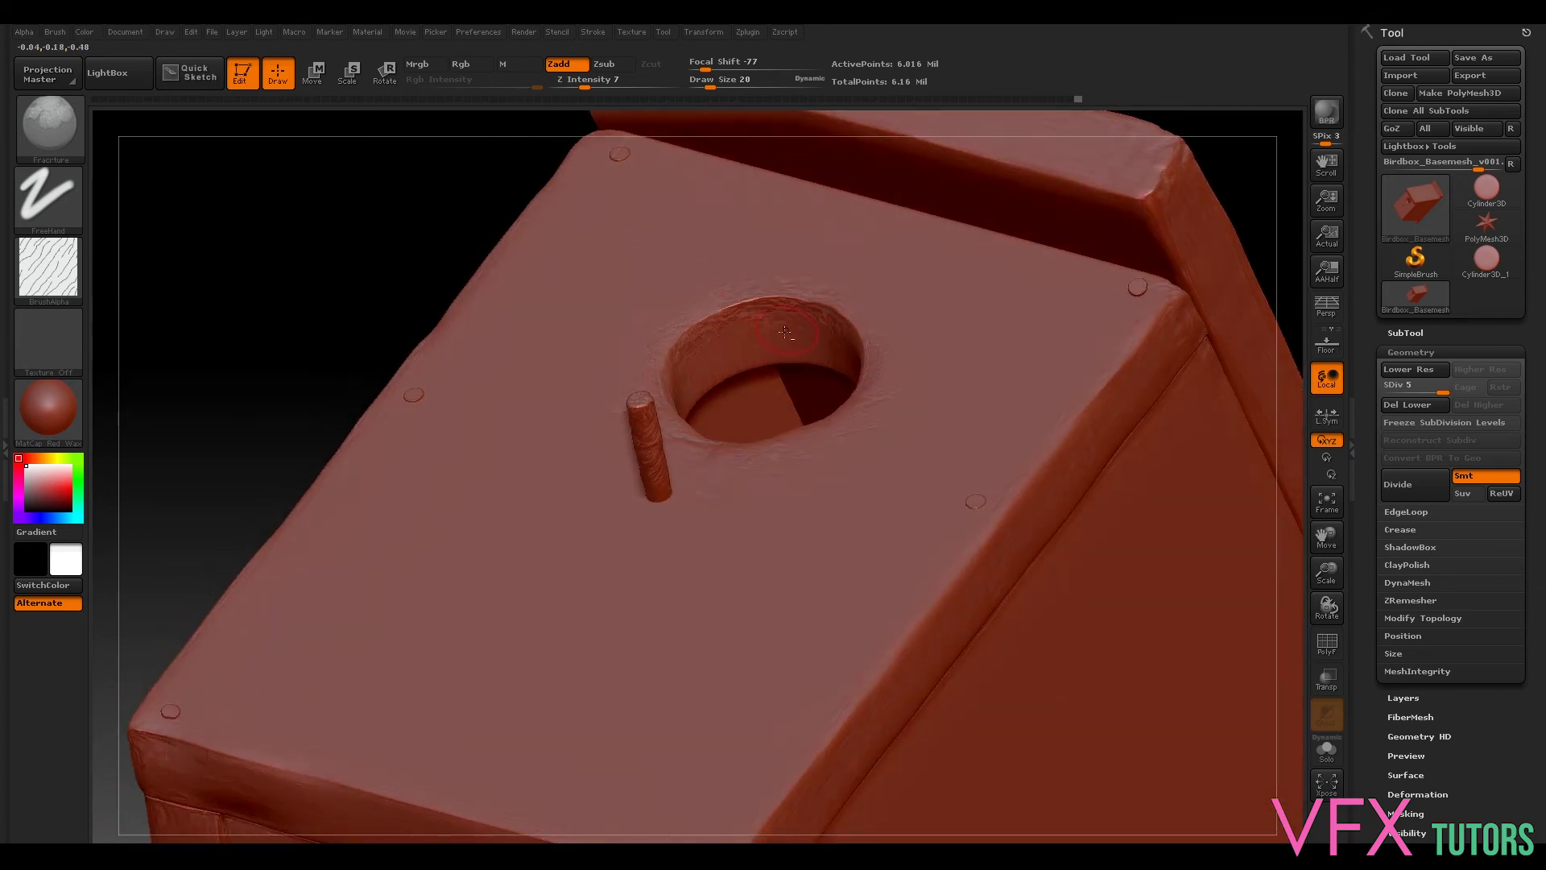
left_click_drag(407, 193, 354, 246)
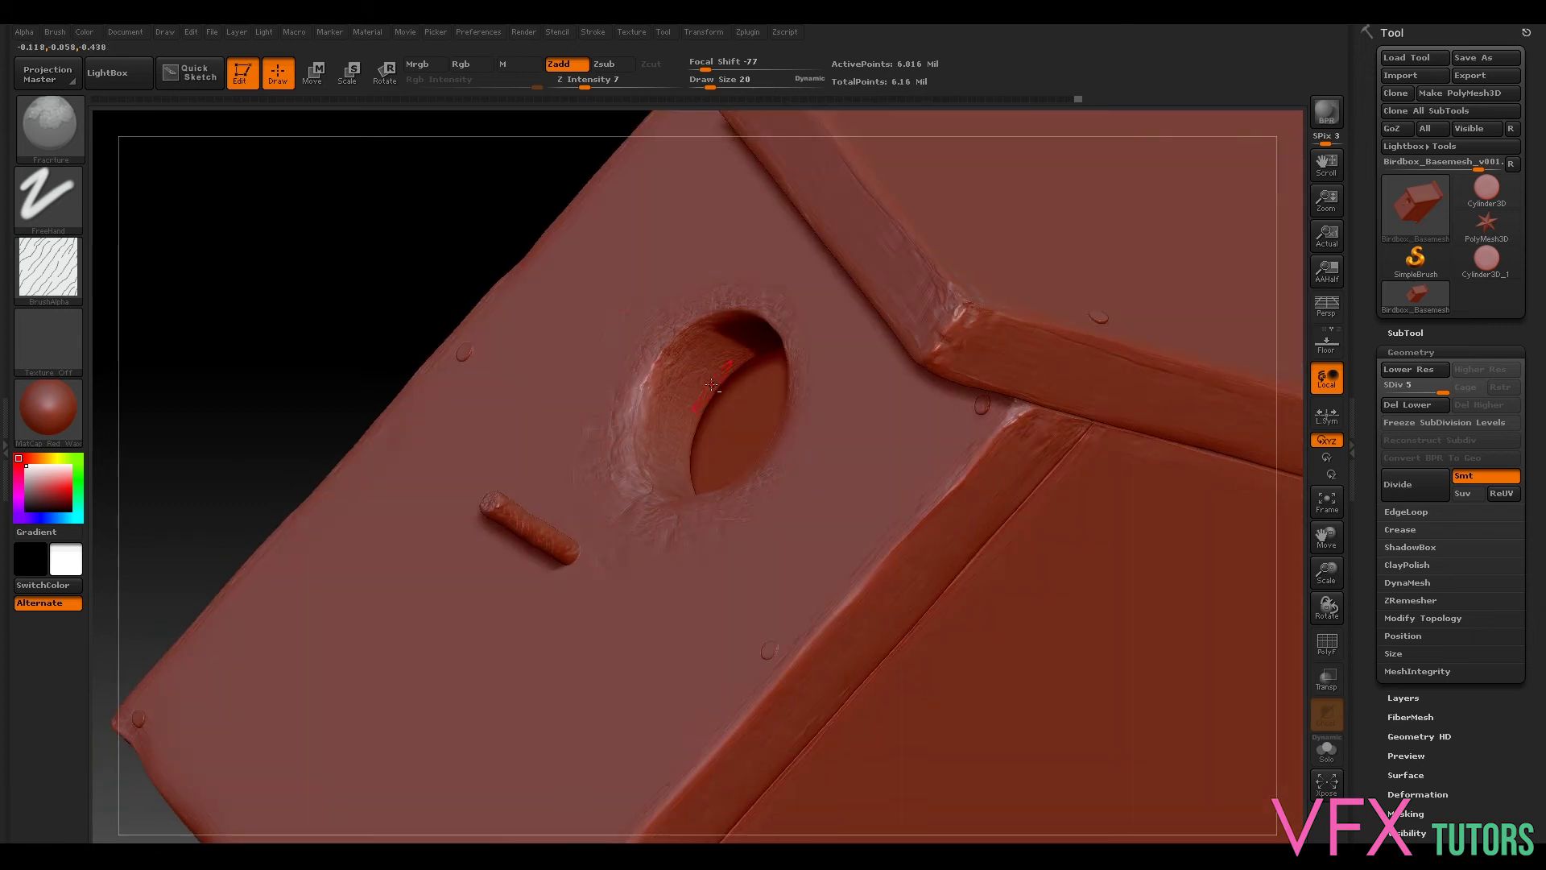
Step: Carve Fracture grain into the opposite side of the entrance hole's inner wall and its lower rim
left_click_drag(390, 224, 926, 402)
left_click_drag(1023, 437, 932, 386)
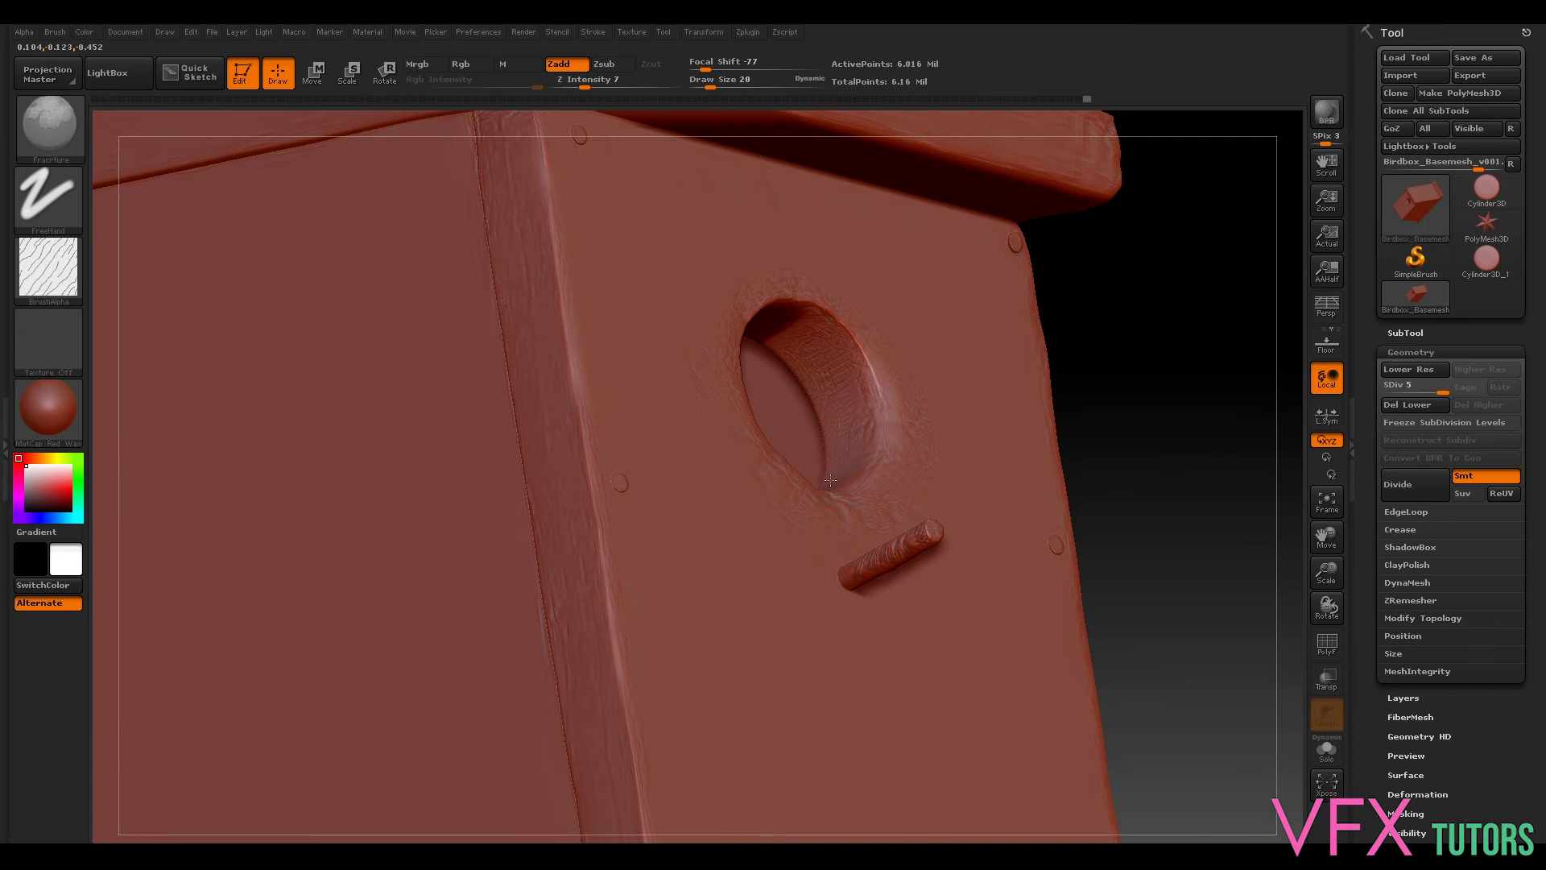
left_click_drag(855, 465, 801, 527)
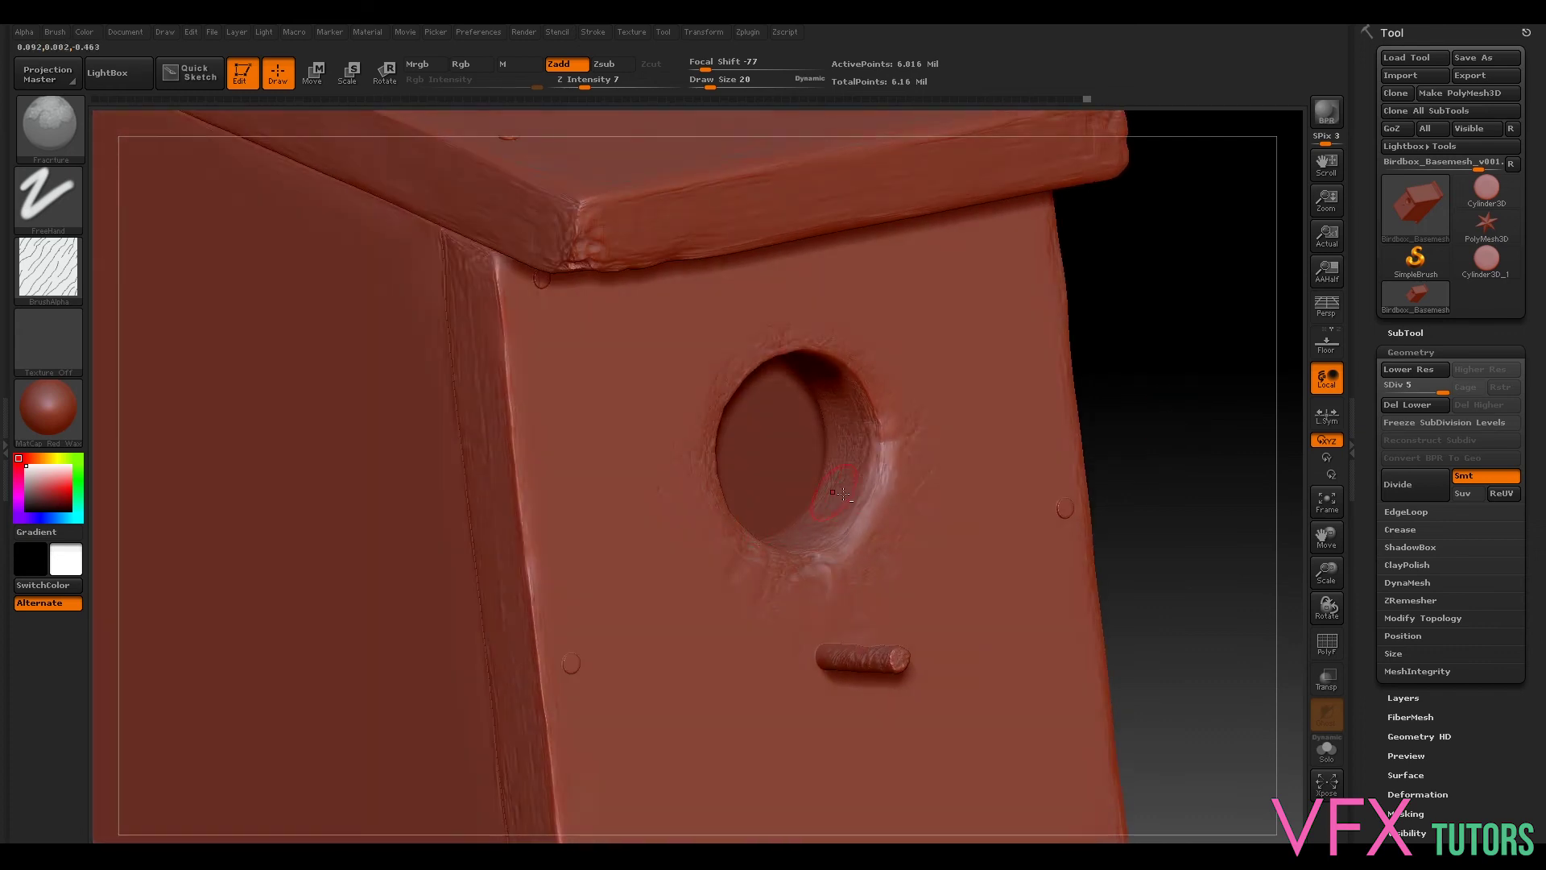
left_click_drag(1186, 408, 813, 364)
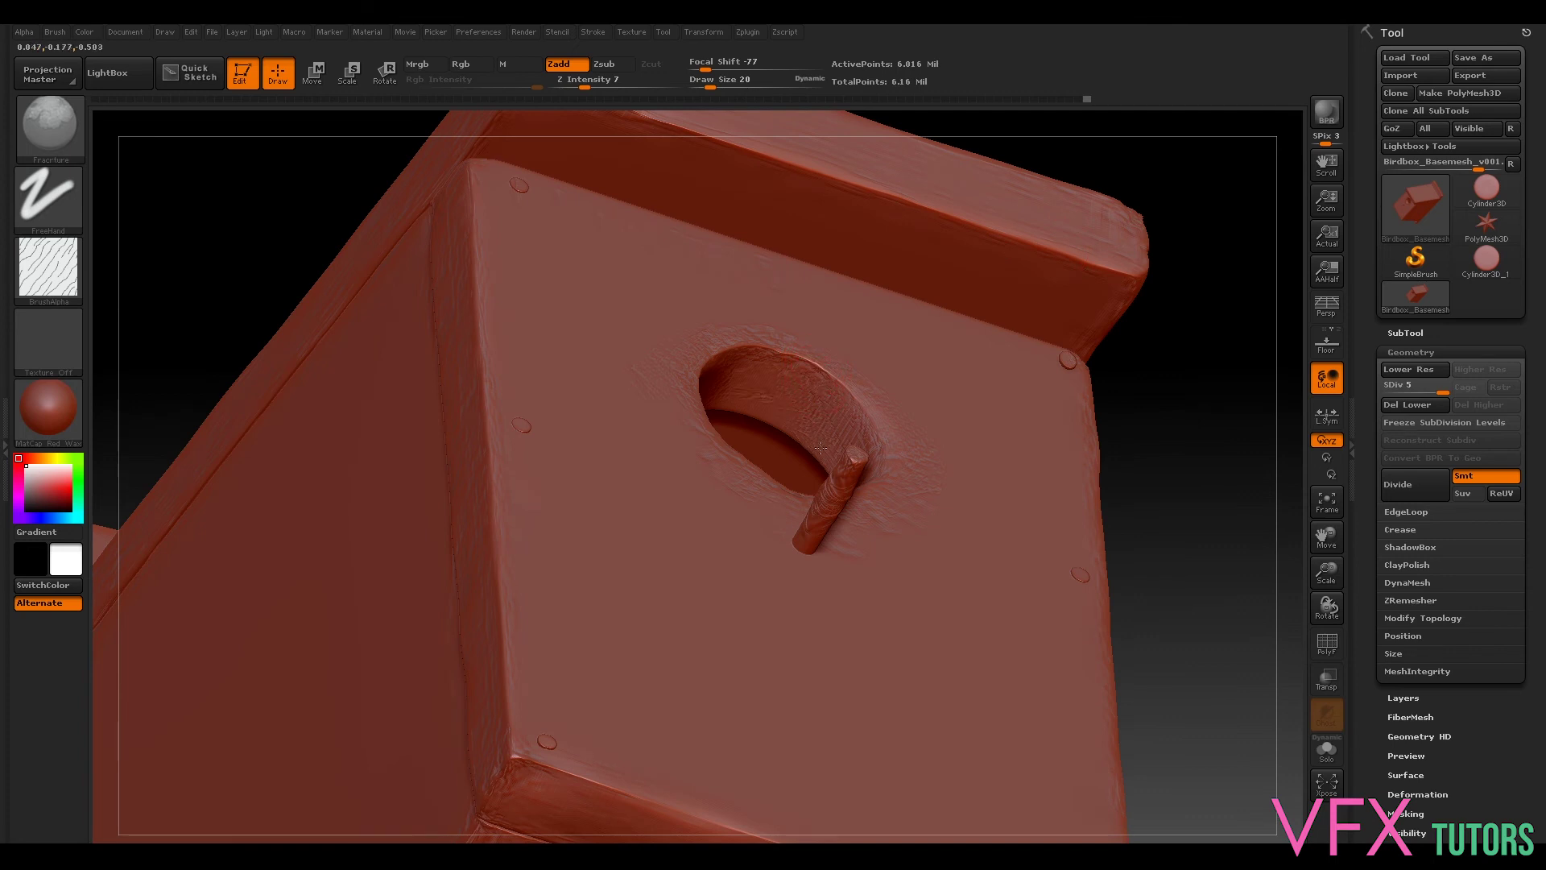
left_click_drag(1249, 486, 829, 567)
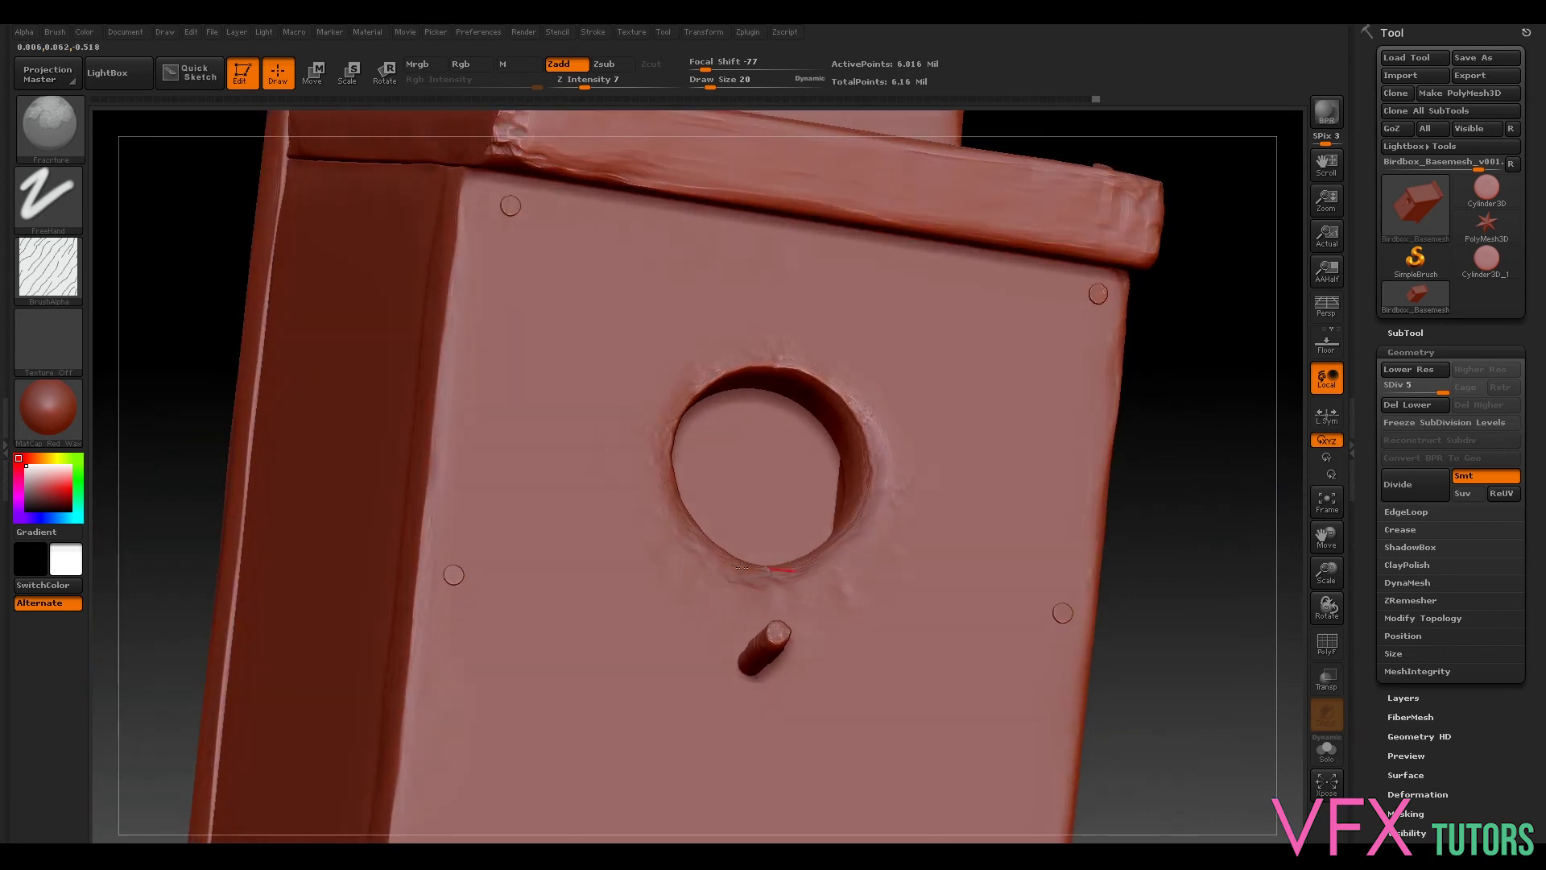
left_click_drag(1159, 518, 802, 599)
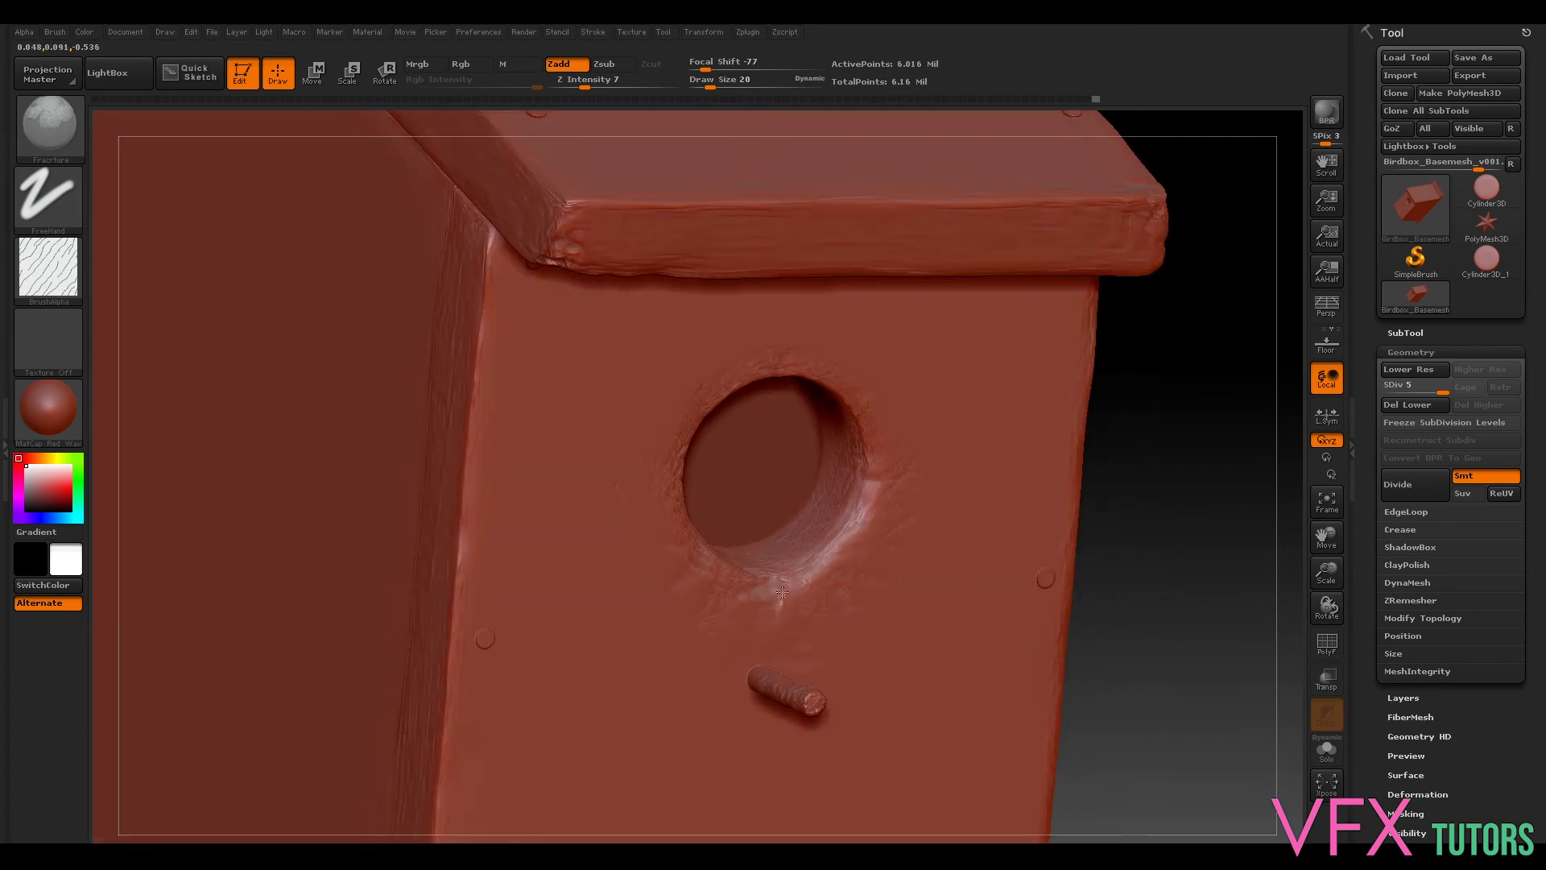
Step: Set the Z Intensity to 9 and carve finer Fracture grain across the roof's front edge
left_click_drag(1177, 472, 1101, 236)
left_click(591, 84)
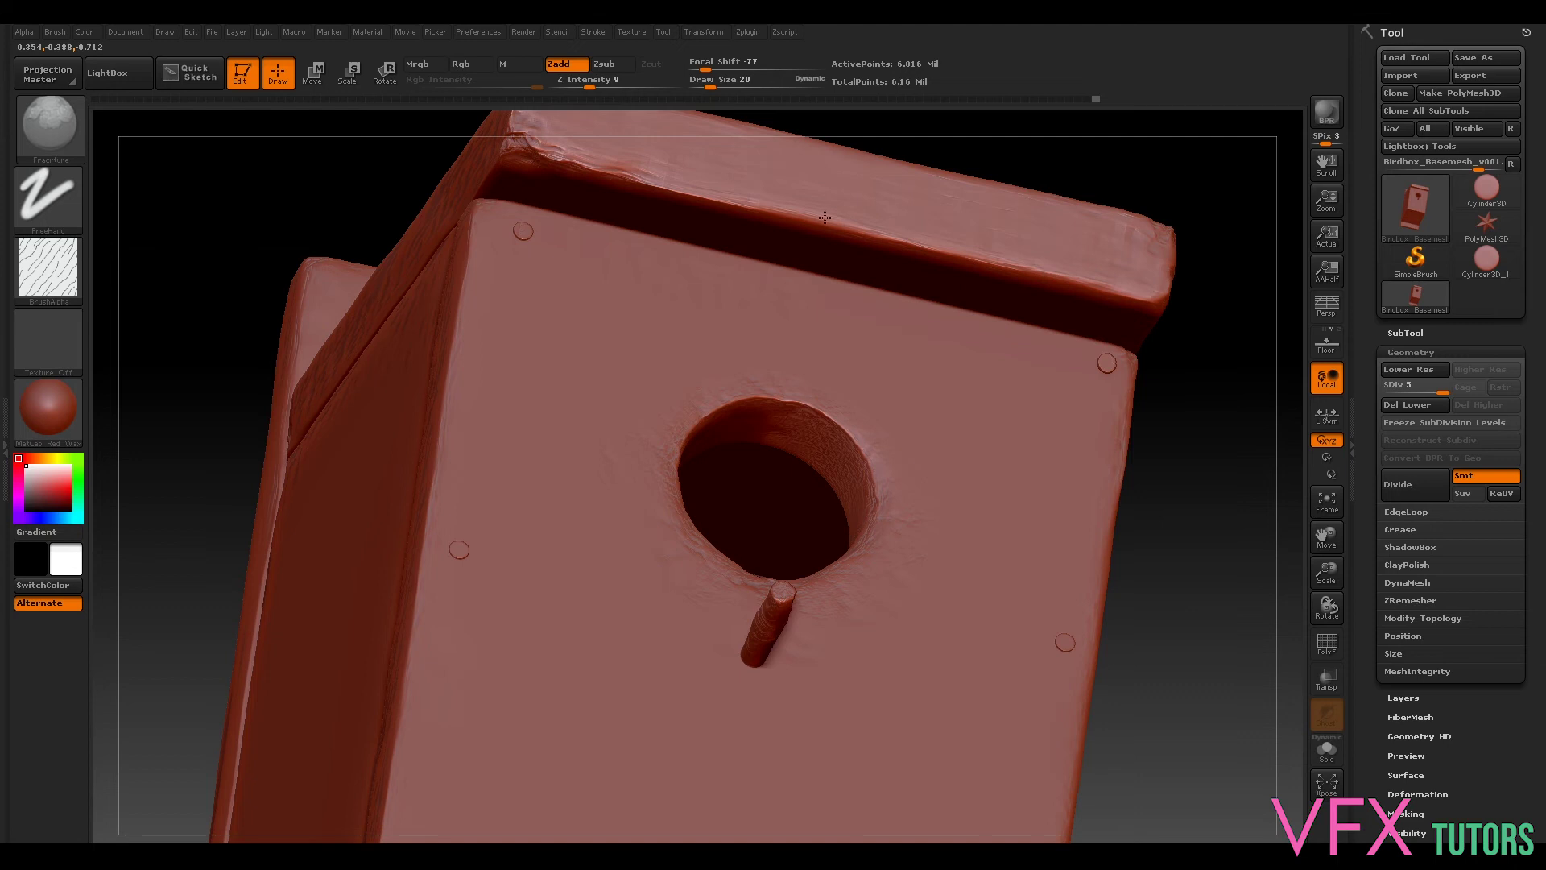
left_click_drag(1224, 497, 1074, 429)
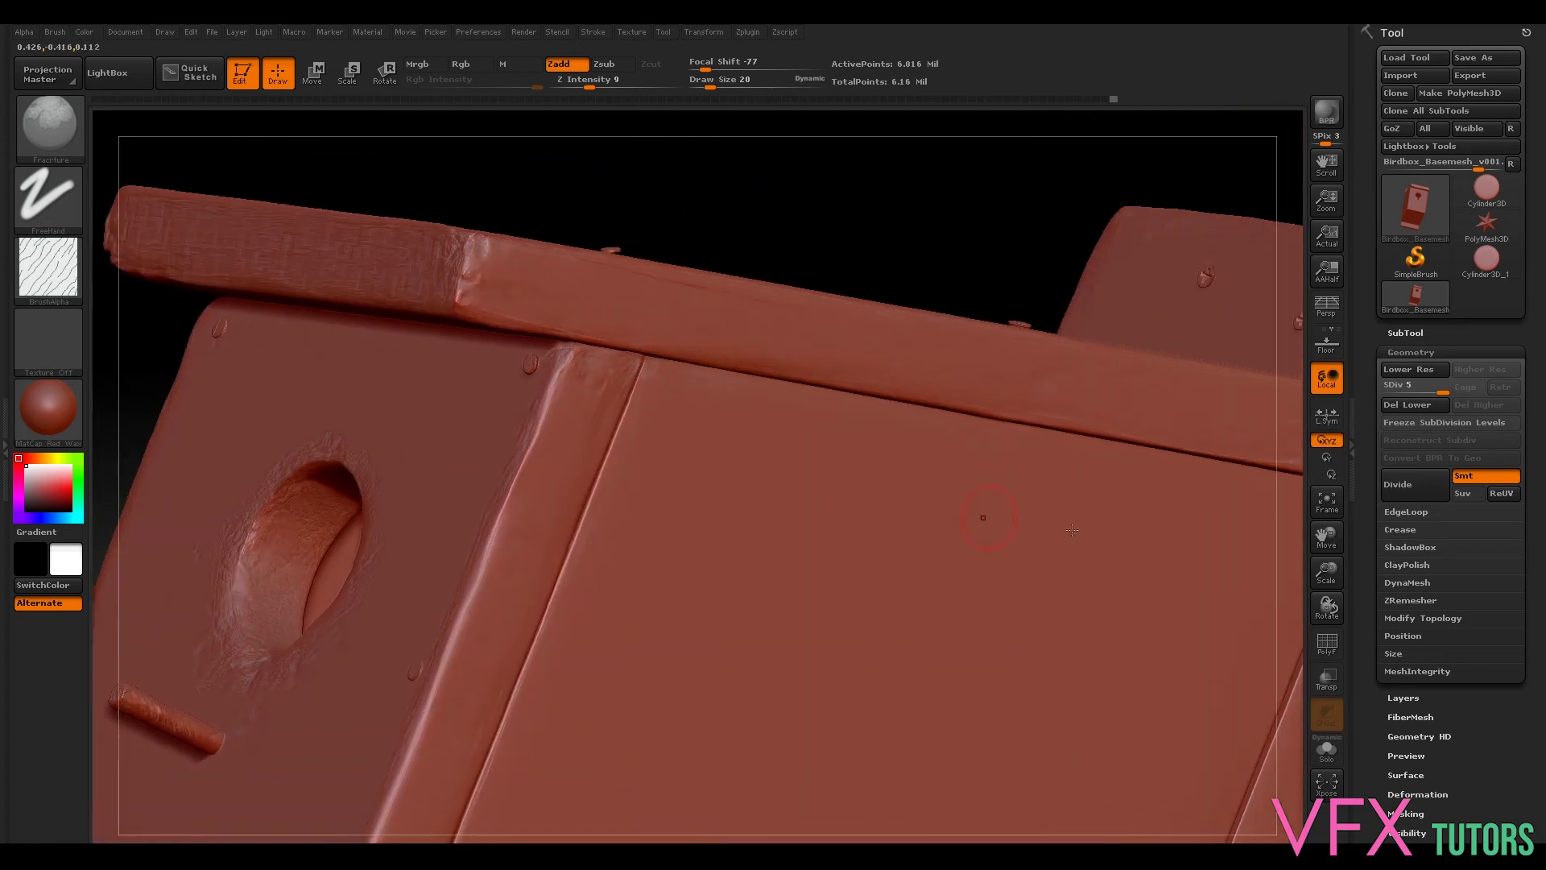
Step: Carve Fracture wood grain along the side edges of the roof and the back board
key("ctrl")
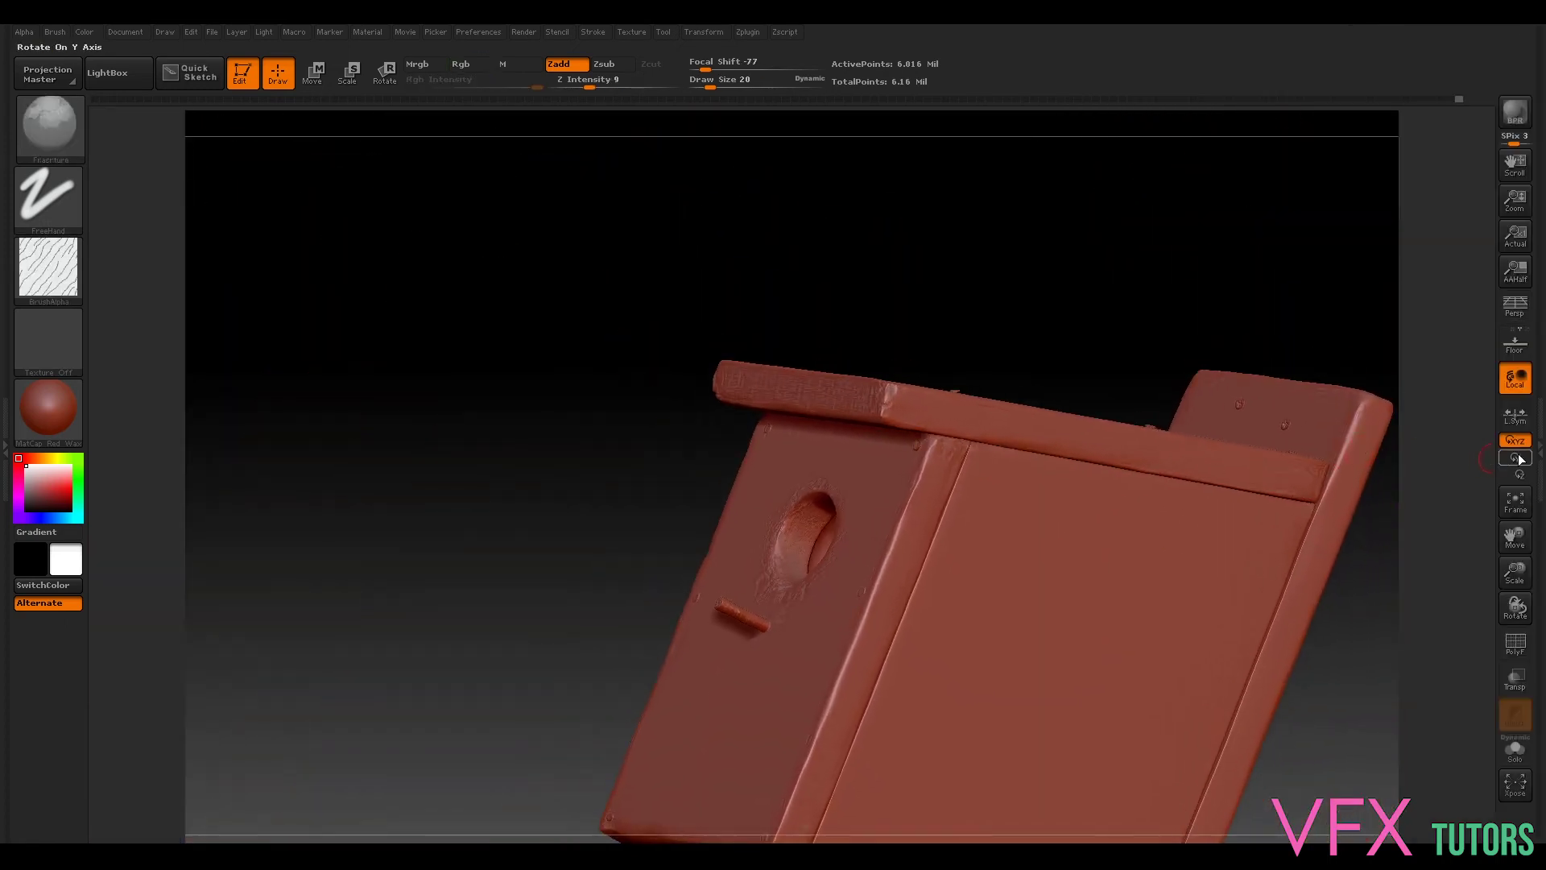
left_click(1538, 450)
left_click_drag(1075, 233, 623, 350, "alt")
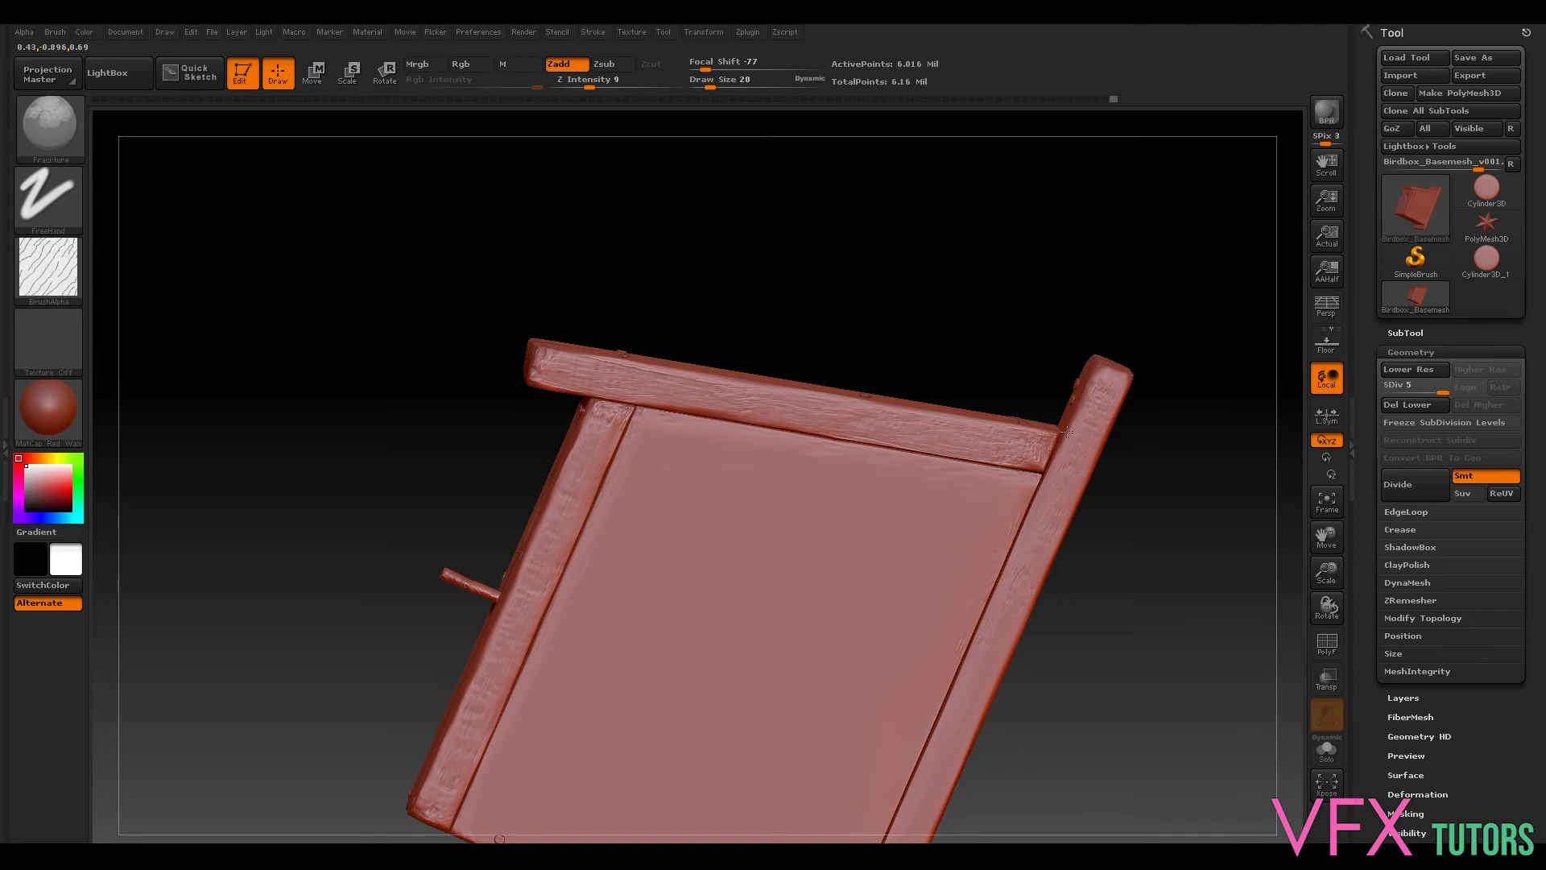
left_click_drag(1131, 572, 983, 578)
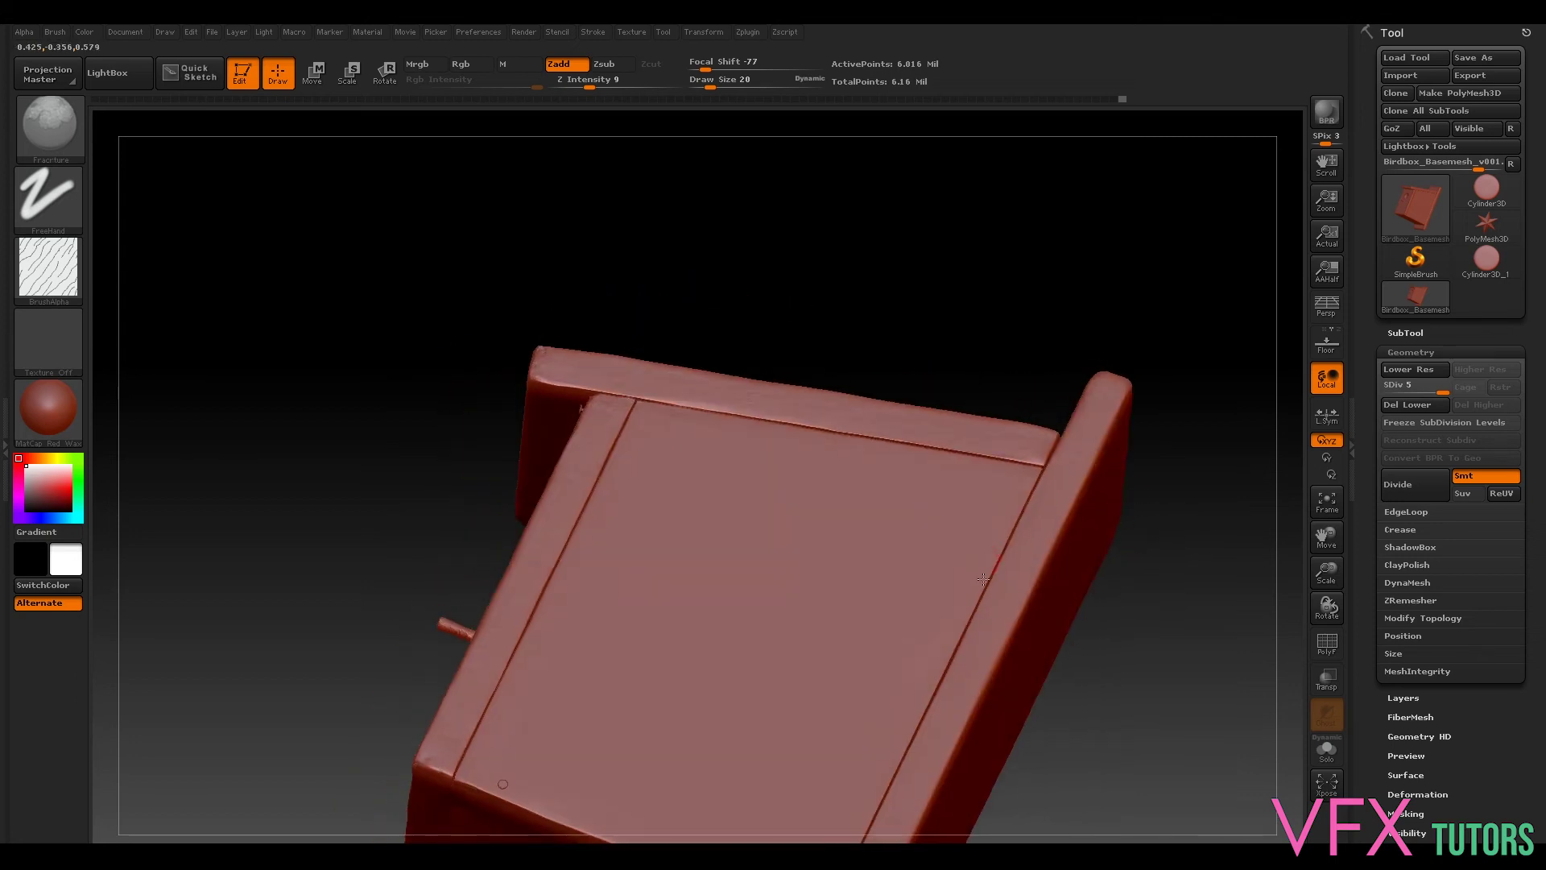
left_click_drag(1183, 665, 1126, 394)
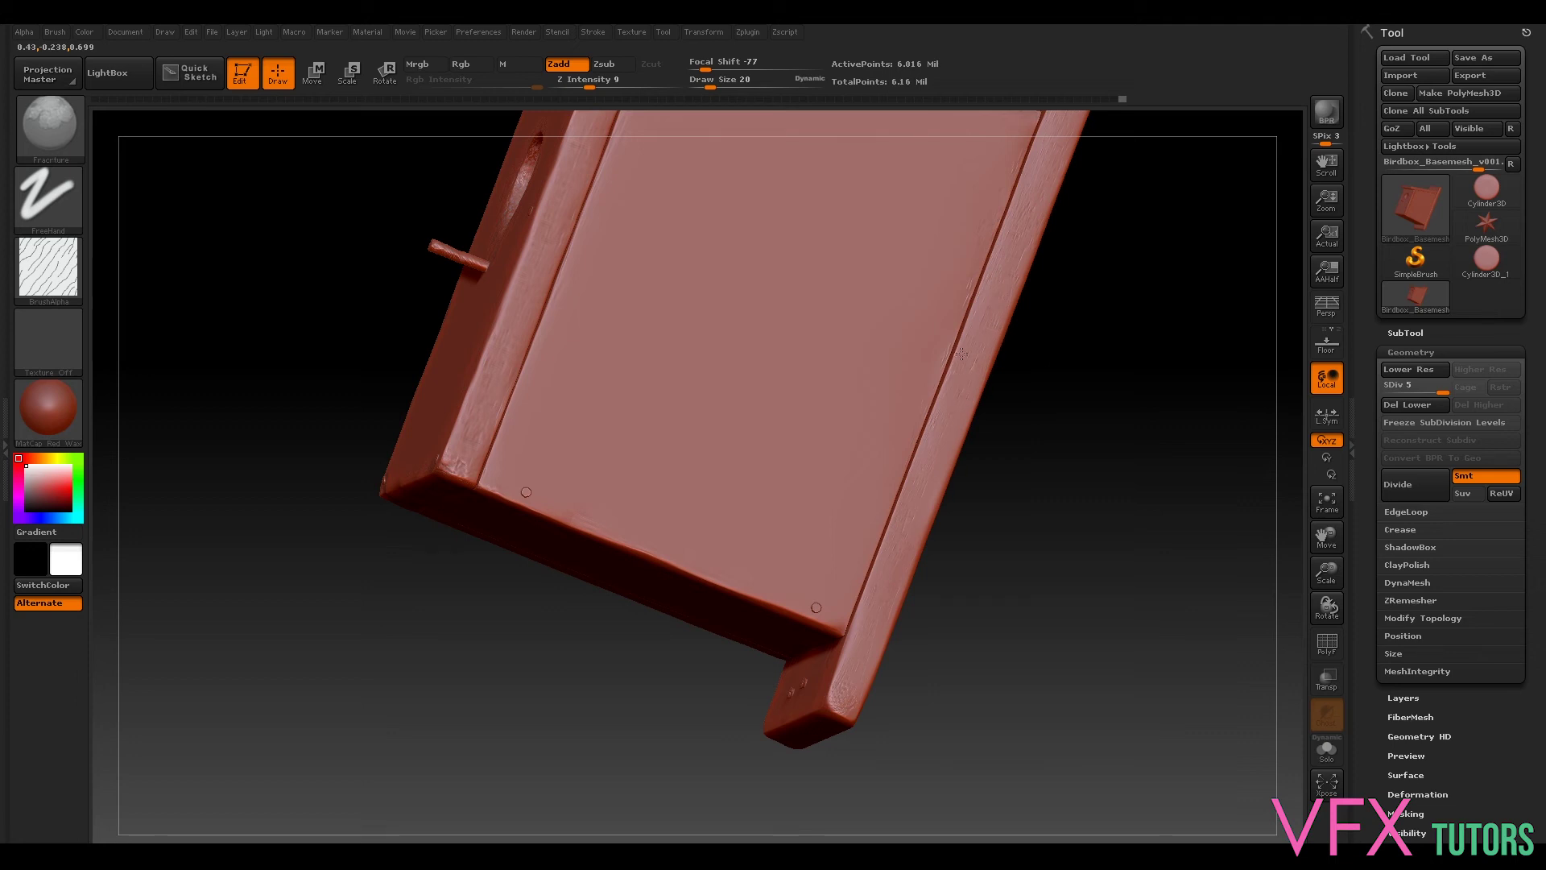
Step: Carve Fracture grain along the side panel's lower edge and across the faces of the back board's bottom end
left_click_drag(1139, 287, 1035, 596)
left_click_drag(1063, 358, 1012, 583)
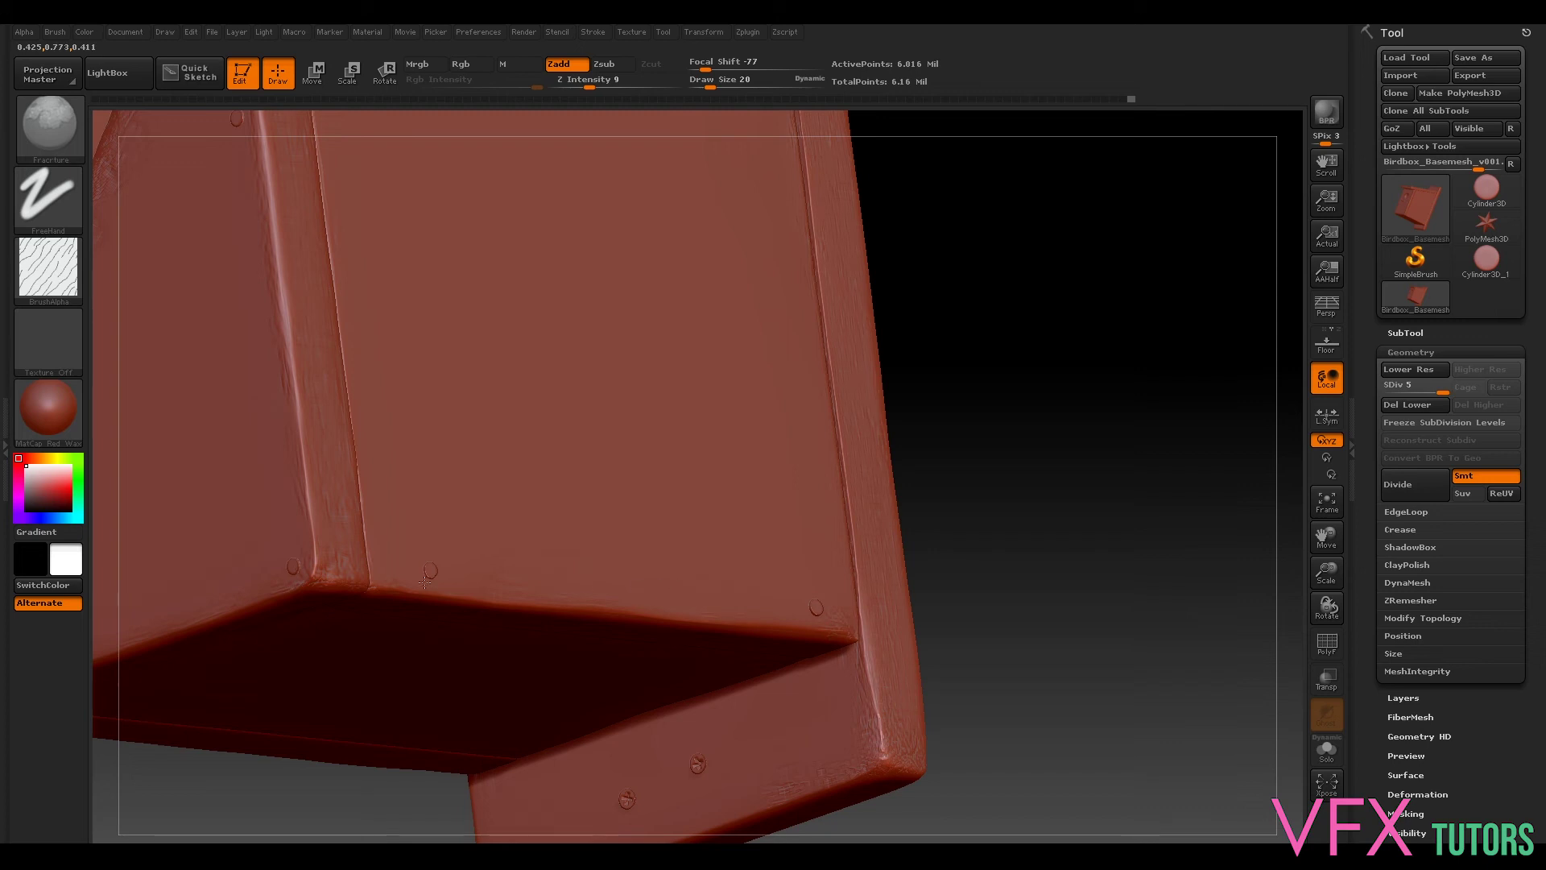
left_click_drag(1012, 504, 1075, 427)
left_click_drag(978, 587, 1256, 226, "alt")
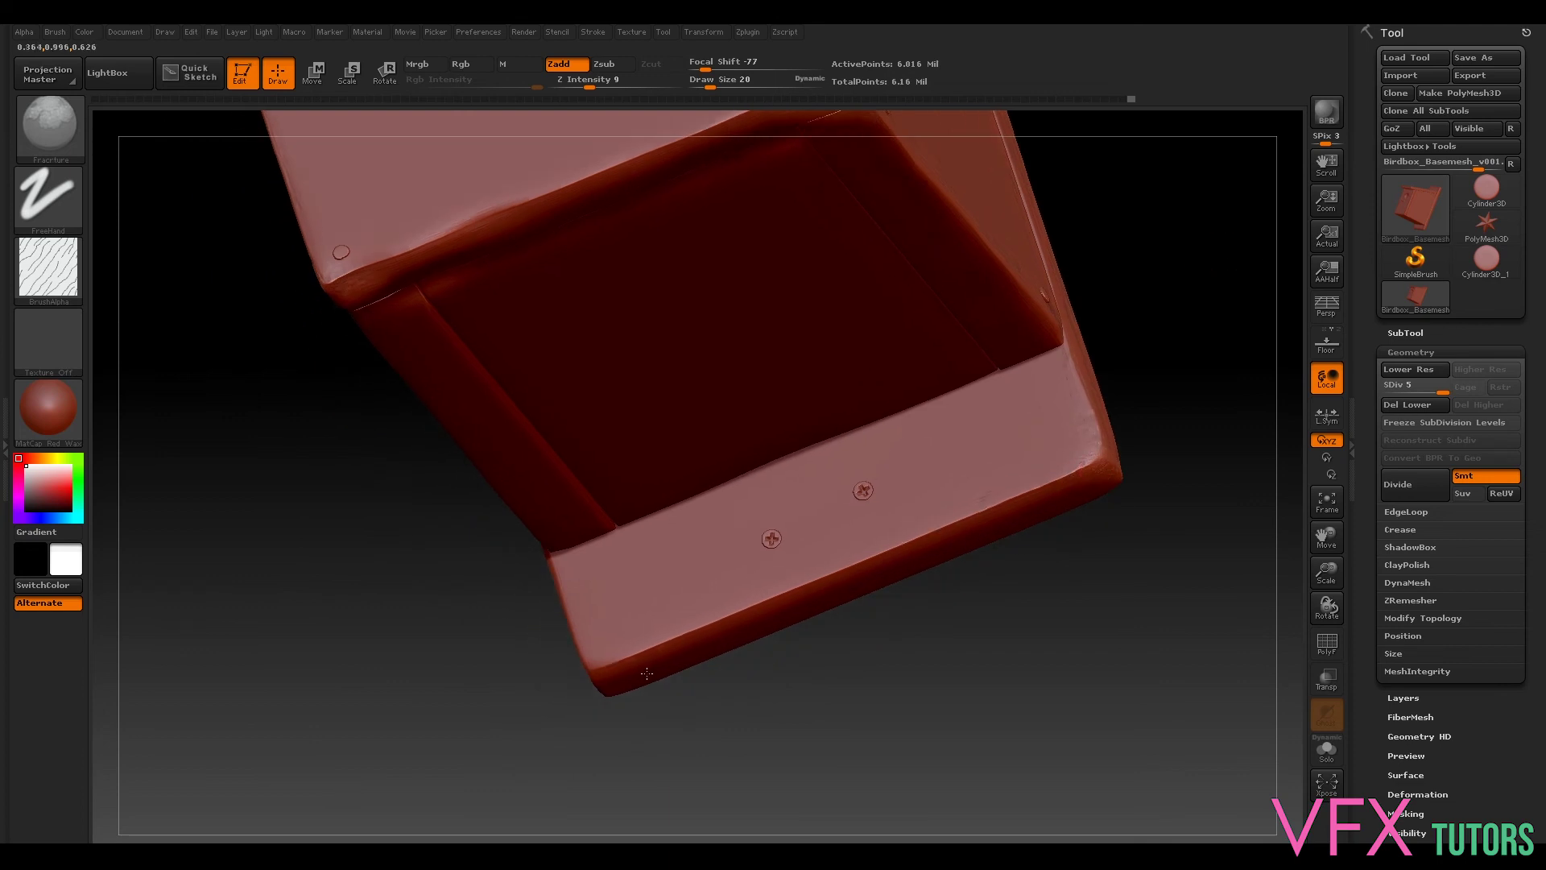
left_click_drag(945, 722, 916, 566)
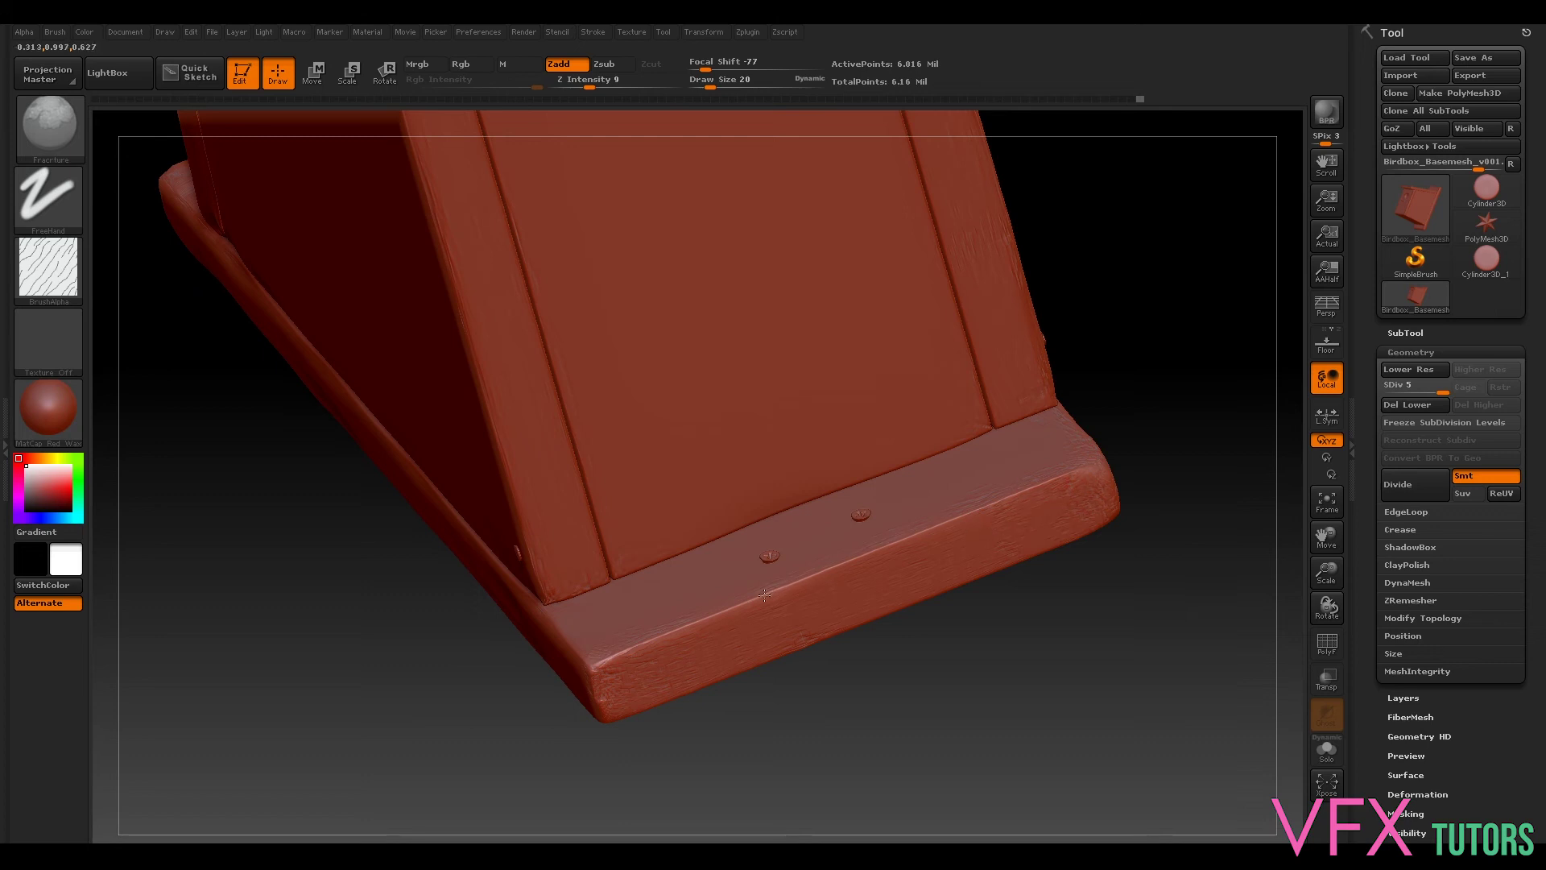
left_click_drag(563, 699, 834, 751)
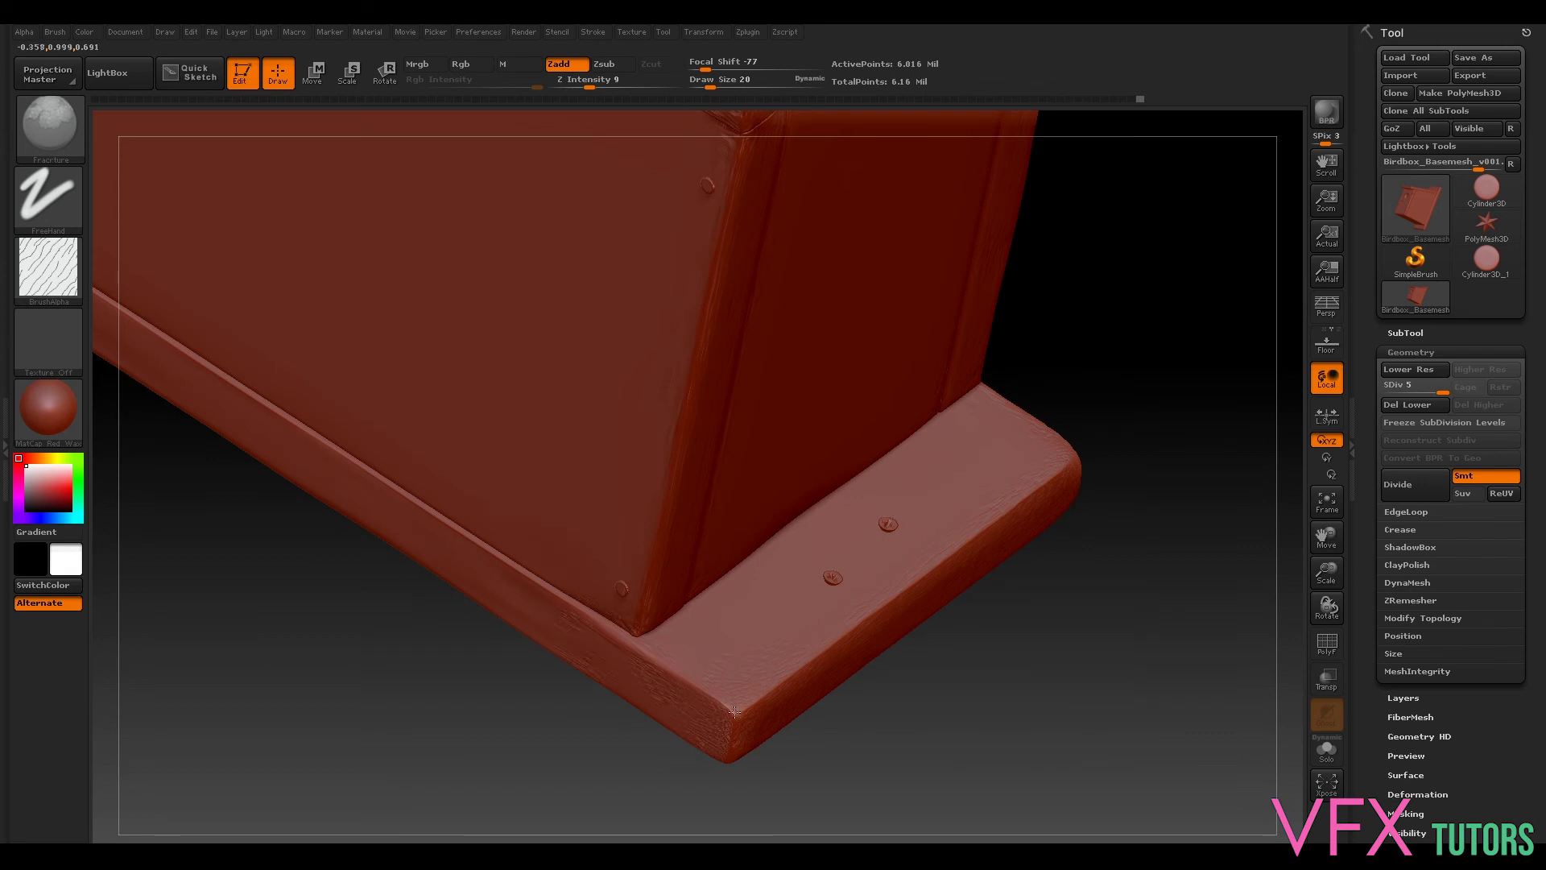
left_click_drag(1186, 749, 837, 708)
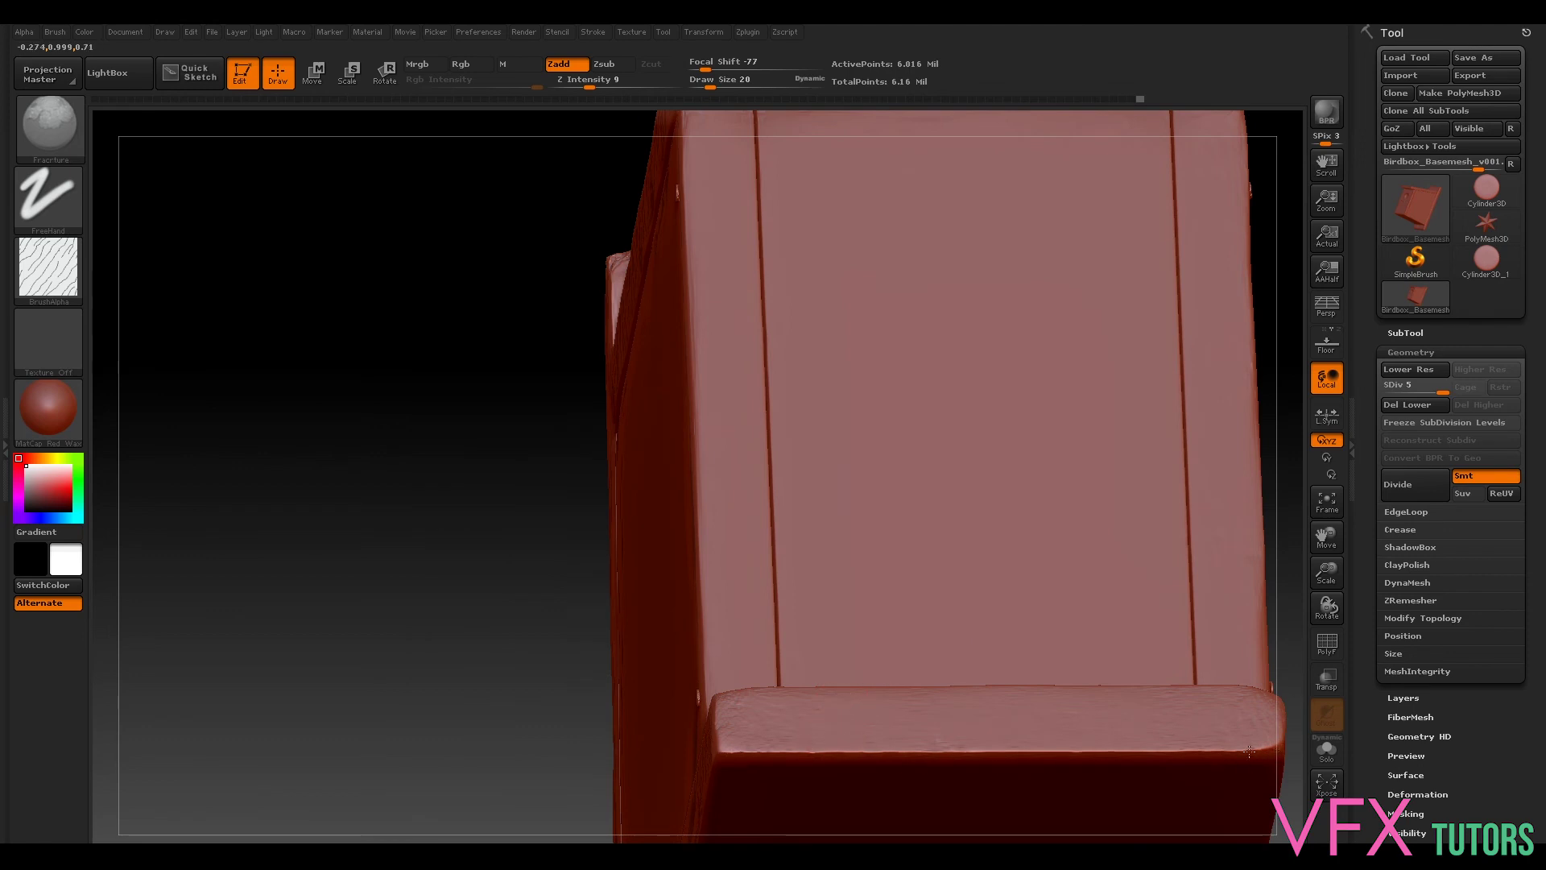
left_click_drag(878, 716, 1132, 720)
Step: Carve Fracture grain into the birdbox's underside, covering the floor panel and the bottom ends of the side panels
right_click_drag(998, 640, 858, 350, "alt")
mouse_move(1037, 486)
right_mouse_down("ctrl")
mouse_move(1019, 486)
mouse_move(1087, 486)
right_mouse_up("ctrl")
right_click_drag(1208, 499, 1098, 379, "alt")
mouse_move(1159, 278)
left_mouse_down()
mouse_move(1159, 333)
mouse_move(1139, 255)
mouse_move(1159, 475)
mouse_move(1264, 548)
mouse_move(1228, 548)
left_mouse_up()
right_click_drag(1229, 548, 1157, 519, "ctrl")
left_click_drag(730, 389, 724, 561)
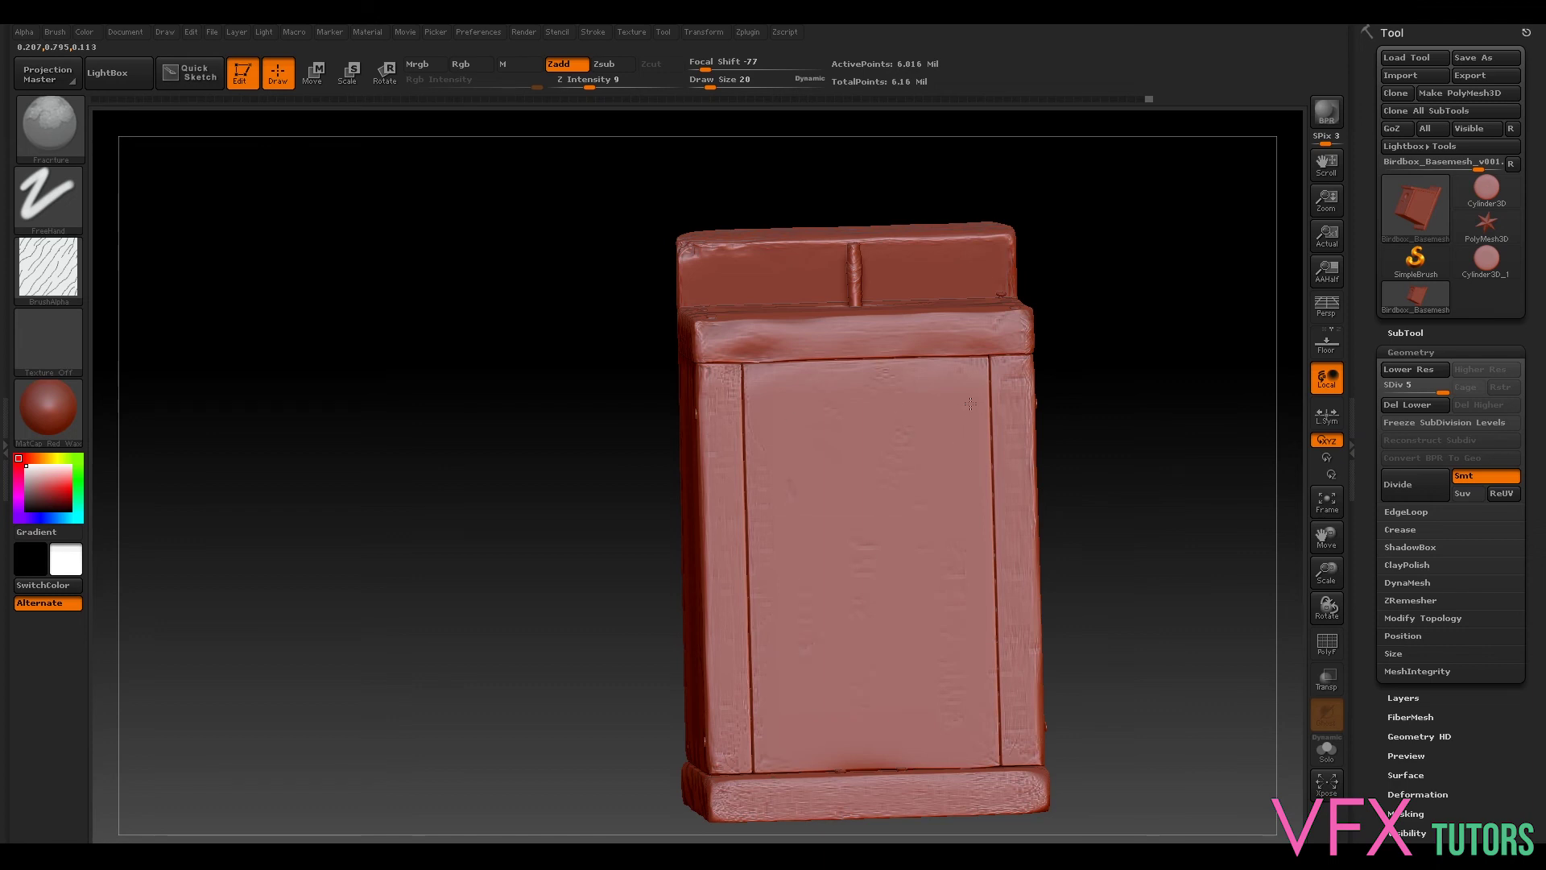
Step: Carve Fracture grain along the back board's opposite long edge and lightly over the adjoining side panel
left_click_drag(1121, 483, 1032, 373)
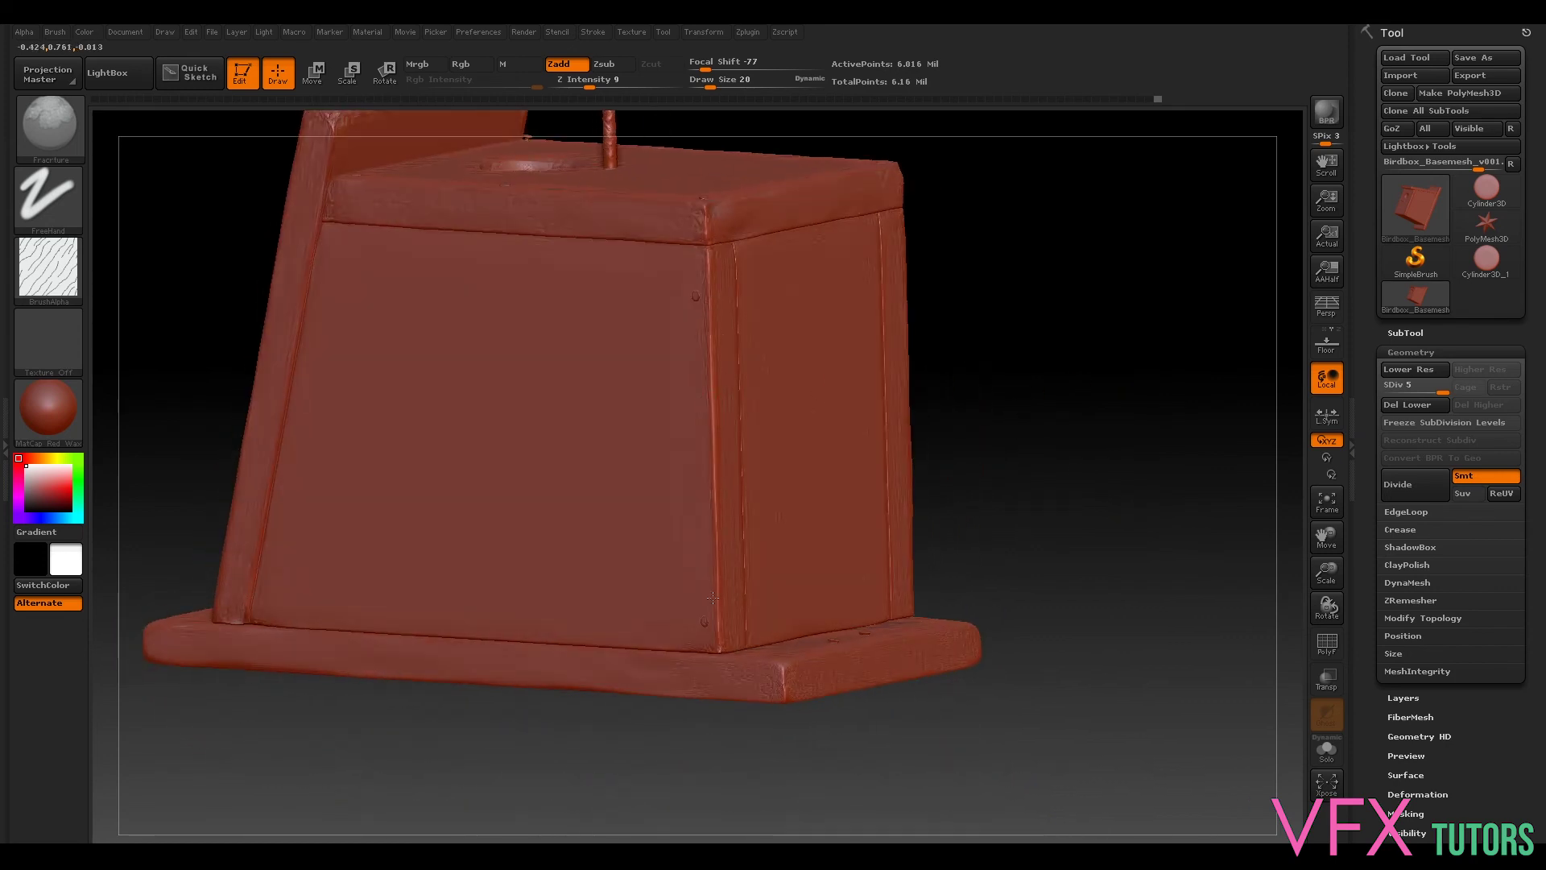
left_click_drag(1162, 520, 1097, 515)
left_click_drag(942, 467, 1157, 348, "alt")
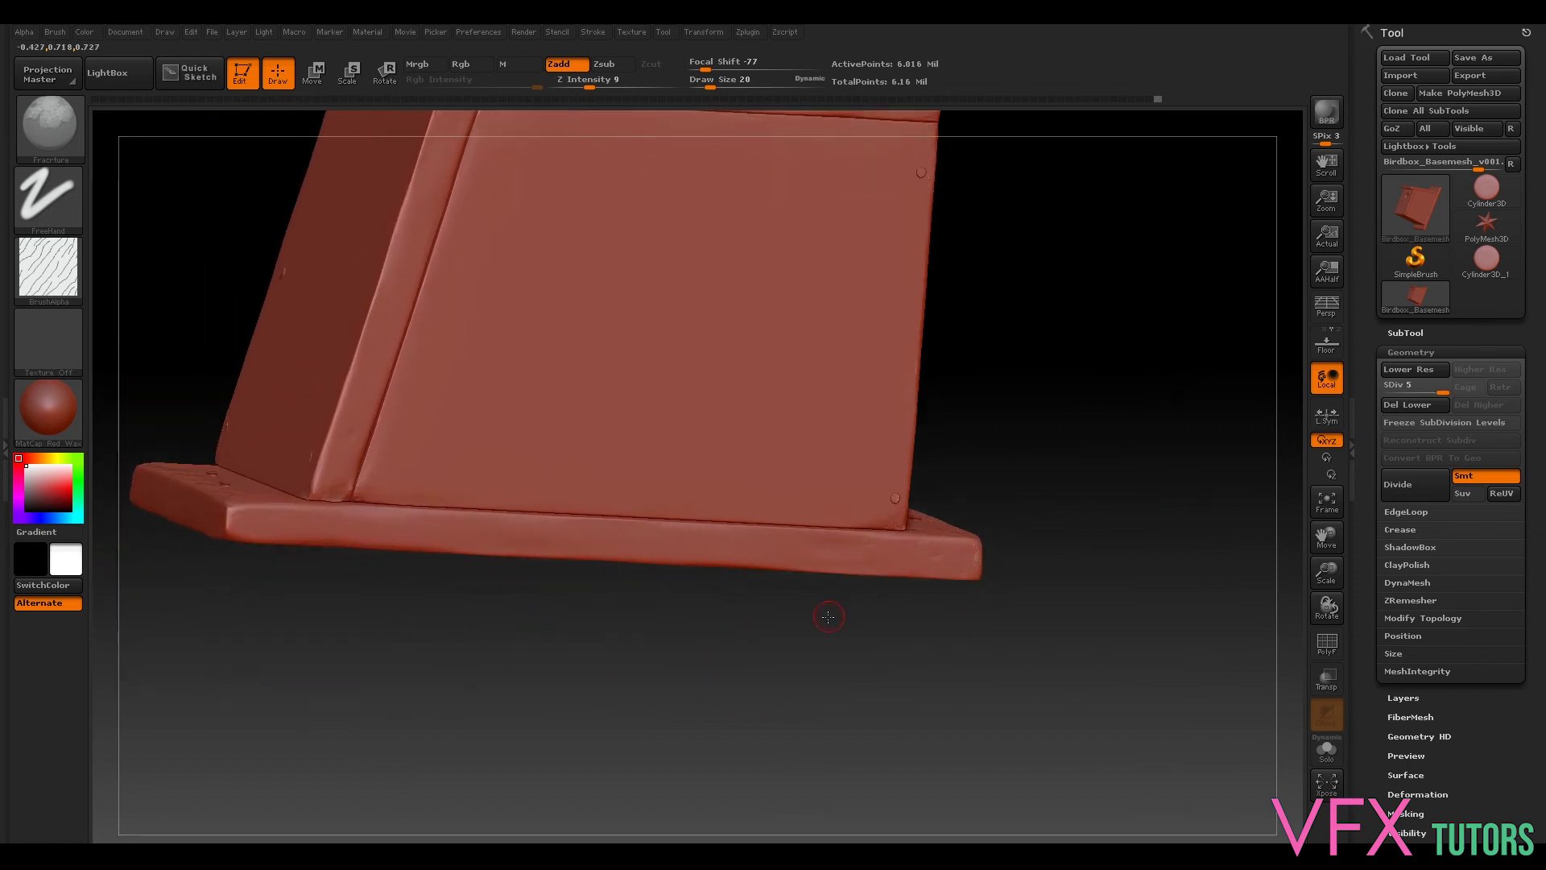
left_click_drag(828, 616, 924, 566)
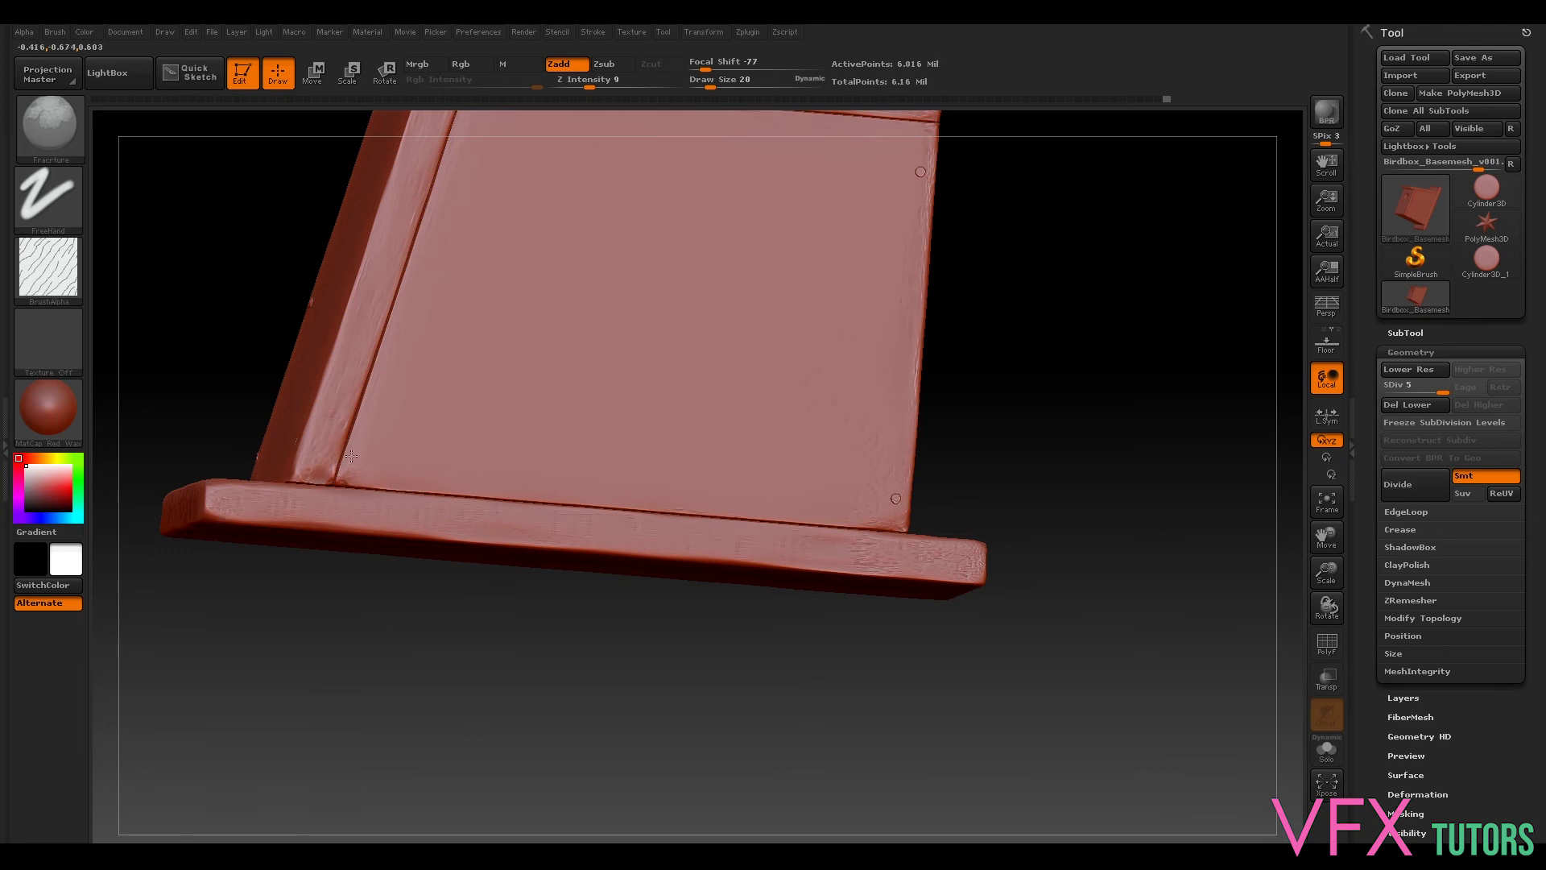
Step: Carve Fracture grain into the top end of the back board behind the roof
left_click_drag(1256, 207, 1256, 556)
left_click_drag(390, 301, 453, 173)
left_click_drag(531, 439, 838, 390)
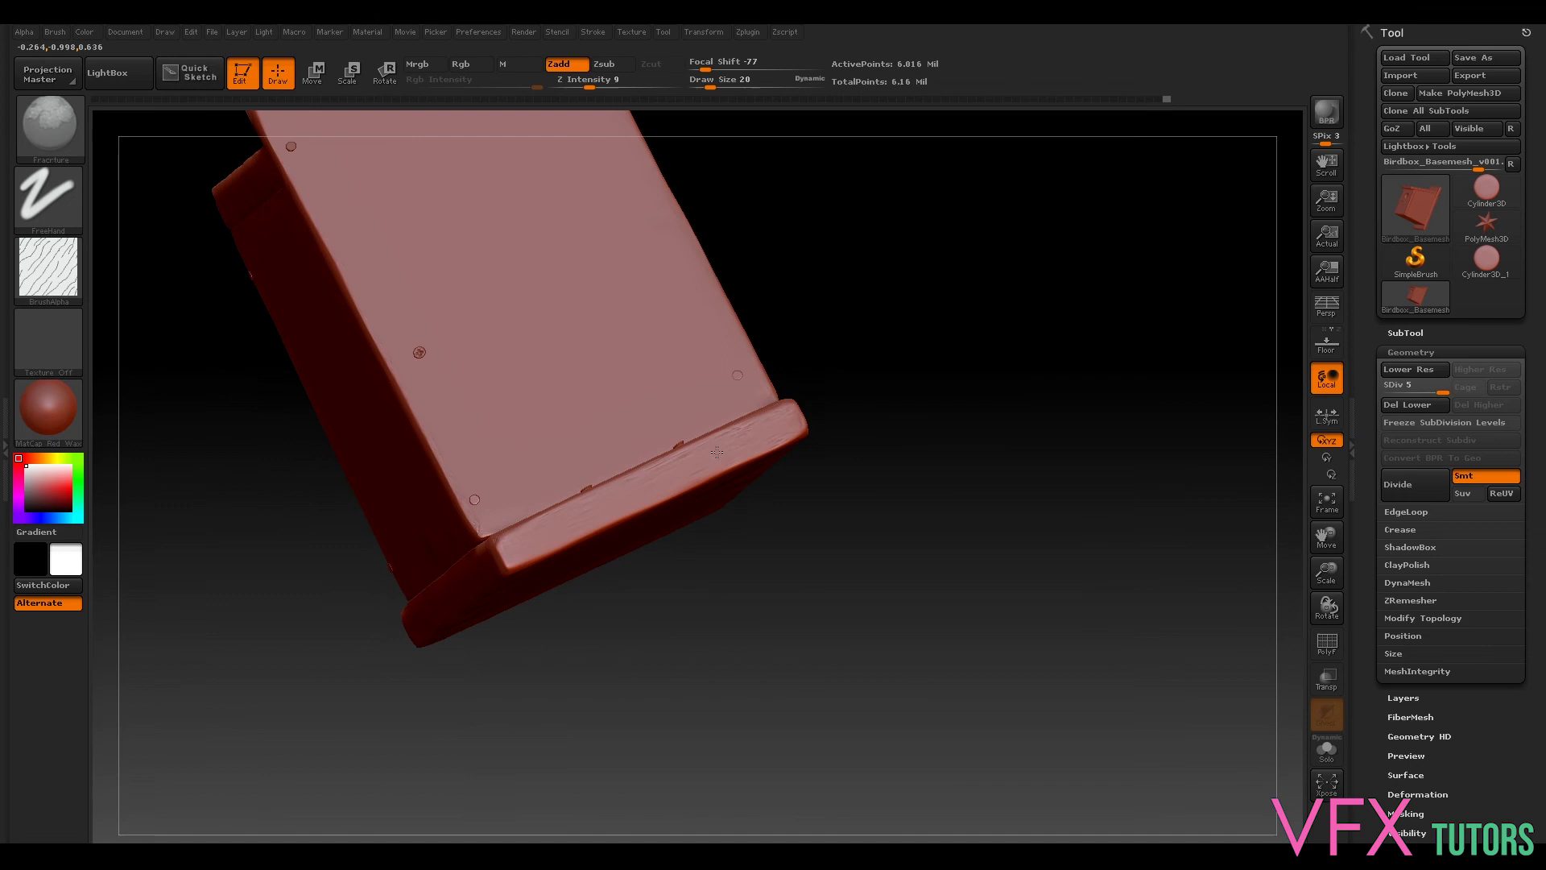
Step: Carve Fracture grain into the front board under the roof's overhang and near its lower corner
left_click_drag(851, 617, 805, 156)
left_click_drag(1172, 246, 1161, 301)
left_click_drag(1148, 412, 1121, 528)
left_click_drag(1069, 574, 1091, 451)
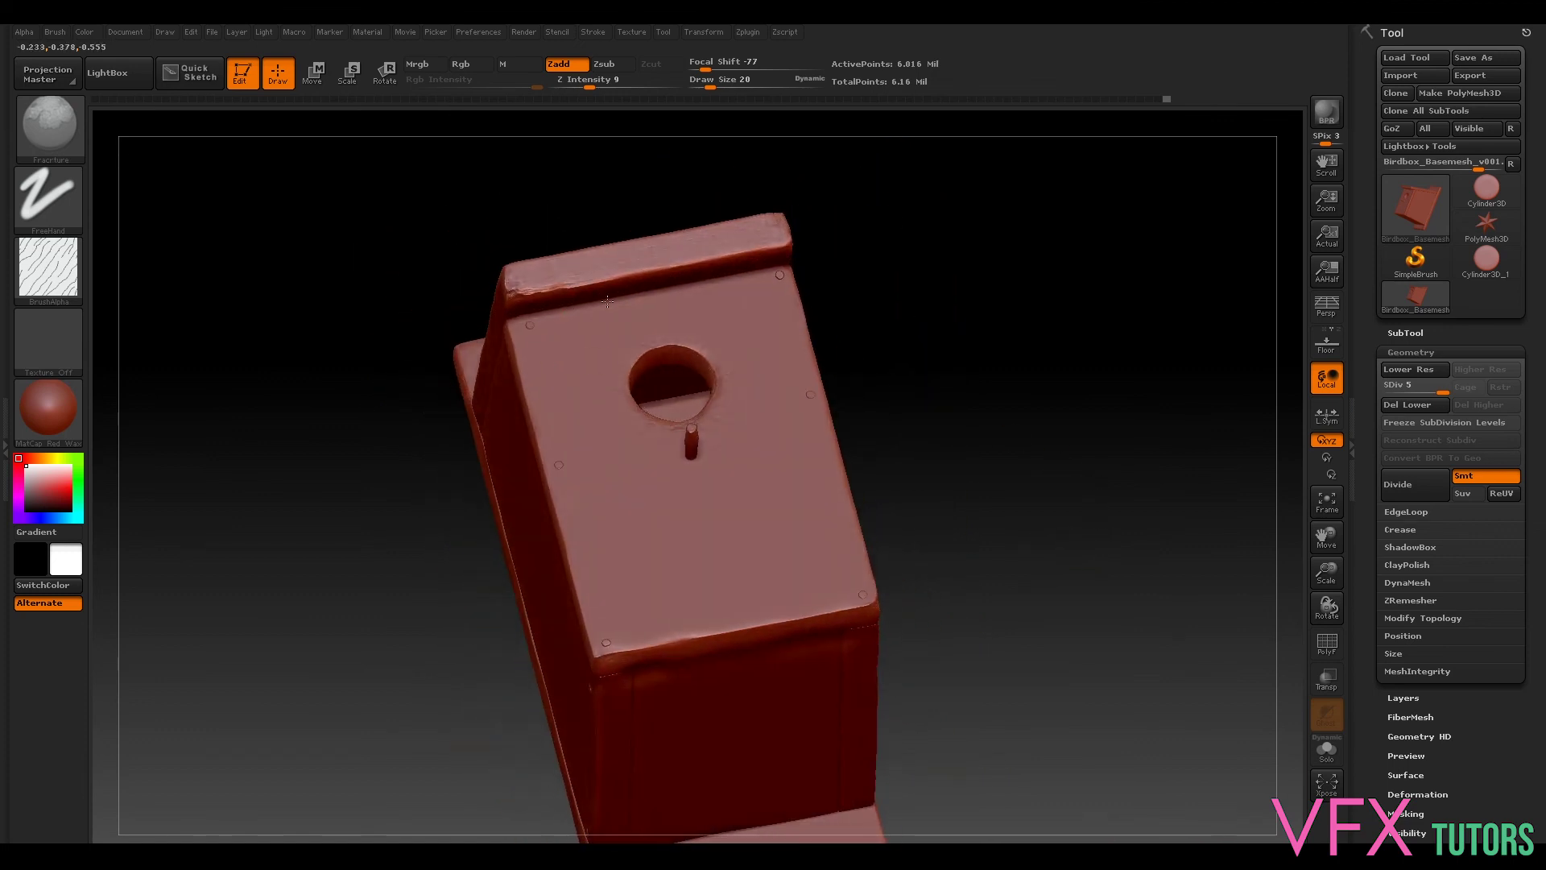
left_click_drag(976, 338, 870, 402)
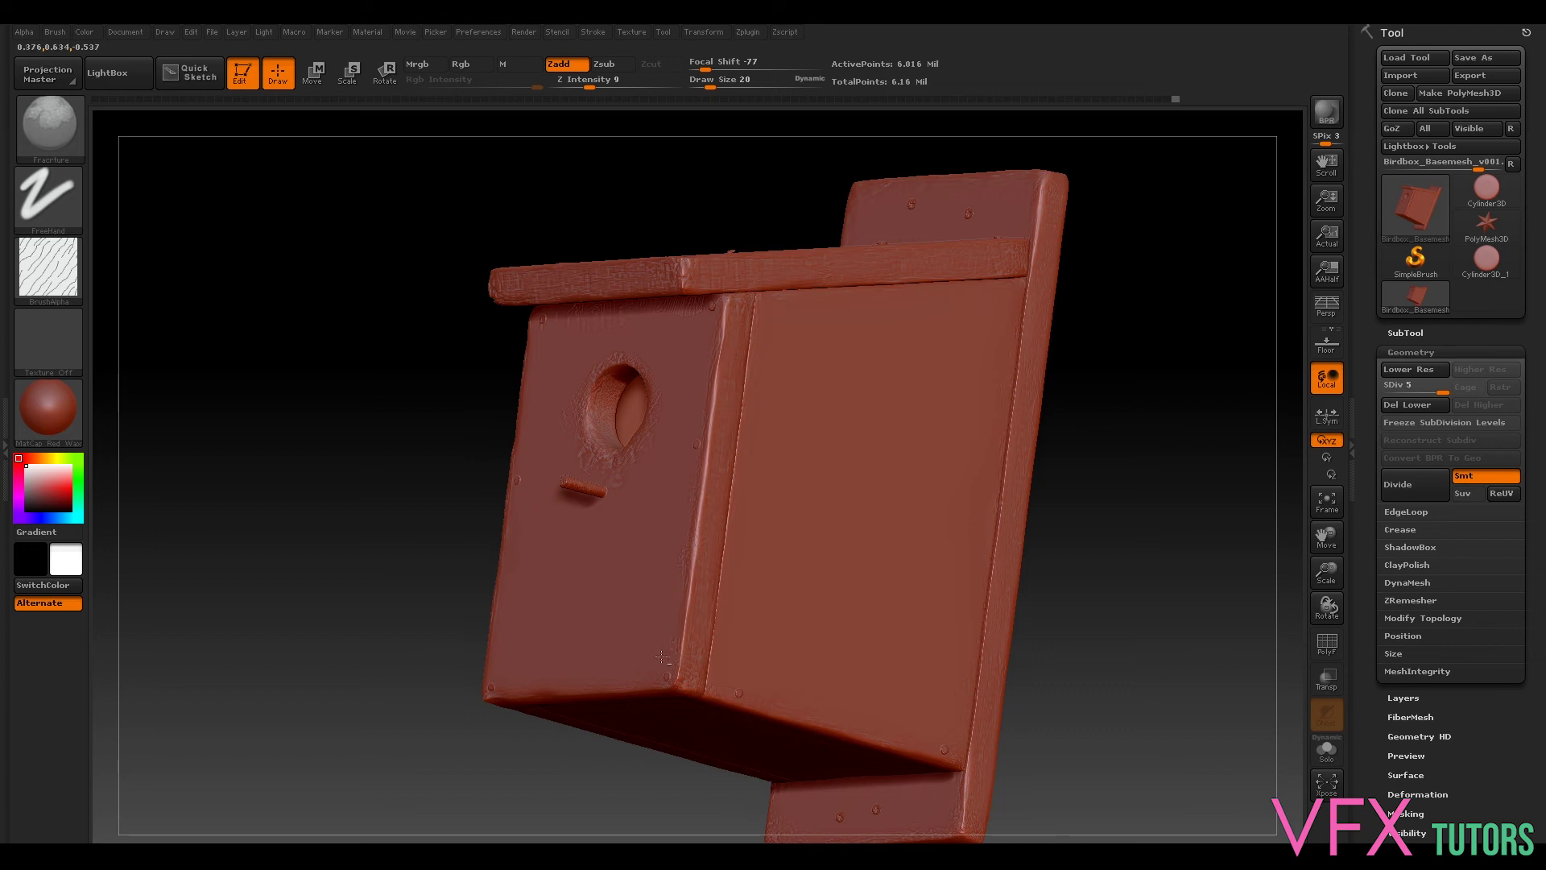
left_click_drag(1128, 475, 1047, 434)
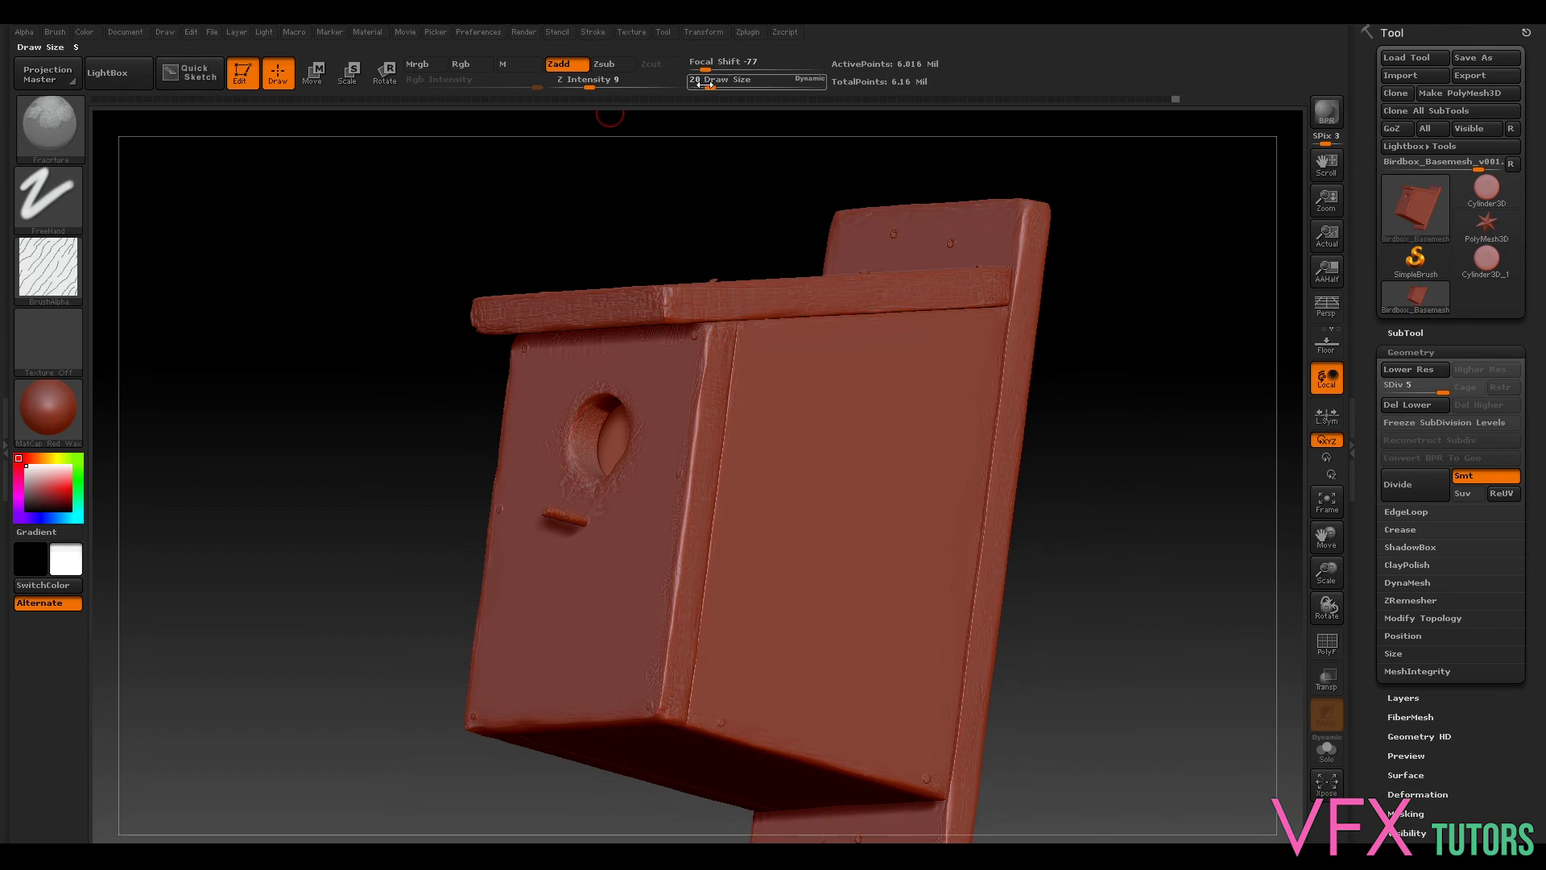
left_click_drag(708, 84, 760, 89)
left_click(865, 501)
key("ctrl+z")
Step: Set the Z Intensity to 5 and Draw Size to 24, and carve softer Fracture grain along the front board's side edge
left_click_drag(602, 81, 594, 82)
left_click_drag(758, 89, 713, 88)
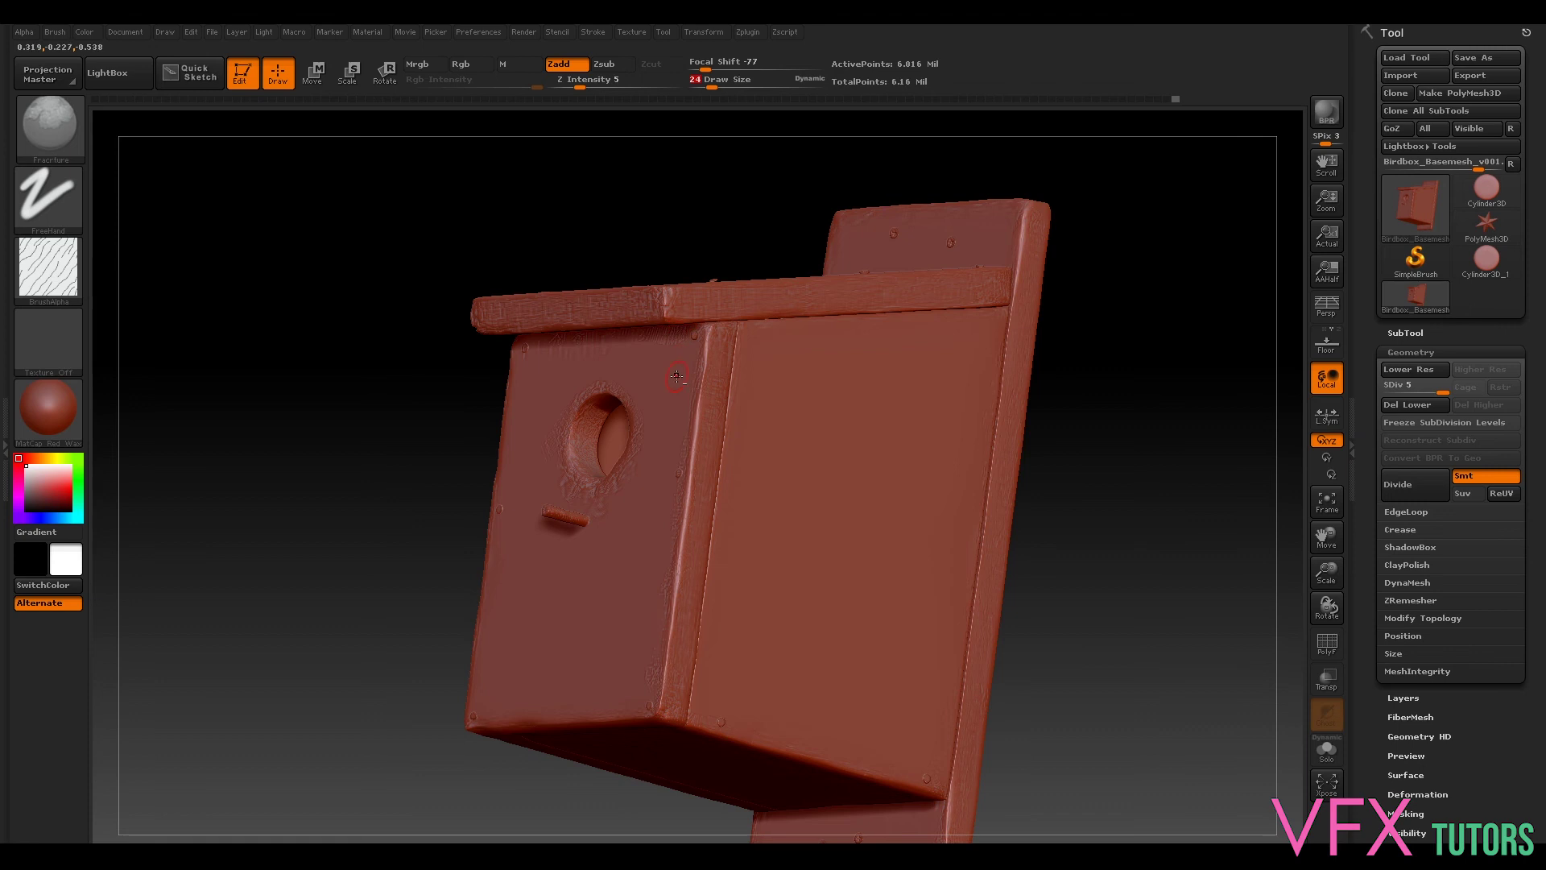
left_click_drag(360, 413, 709, 454)
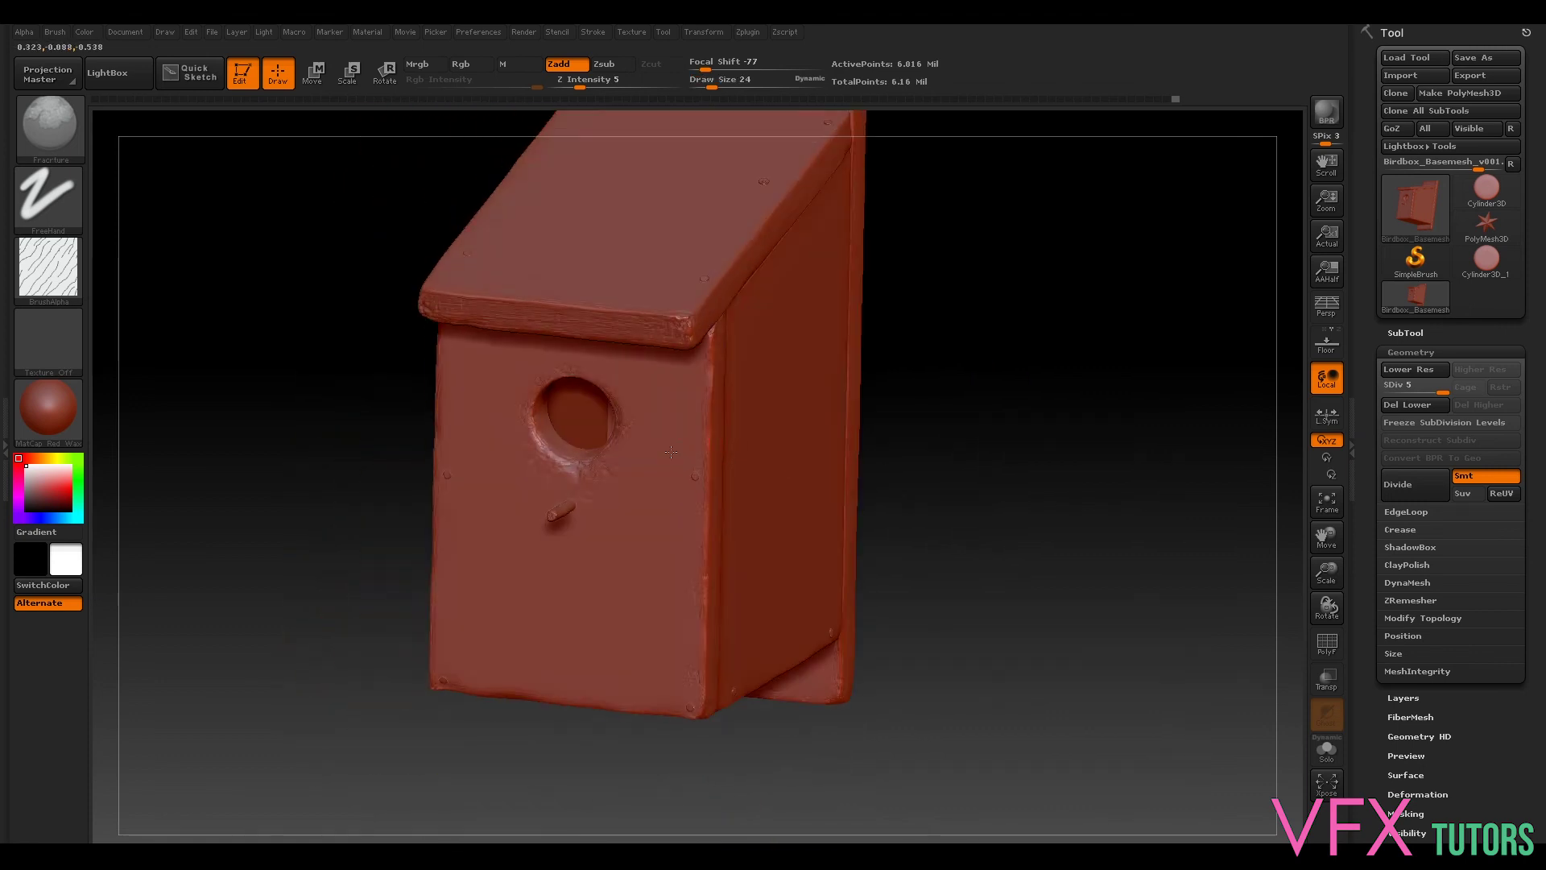
mouse_move(901, 370)
left_mouse_down()
mouse_move(1111, 372)
mouse_move(1128, 355)
left_mouse_up()
key("ctrl")
mouse_move(1076, 440)
left_mouse_down()
mouse_move(1047, 451)
mouse_move(1103, 446)
mouse_move(1058, 346)
mouse_move(1063, 379)
mouse_move(667, 459)
left_mouse_up()
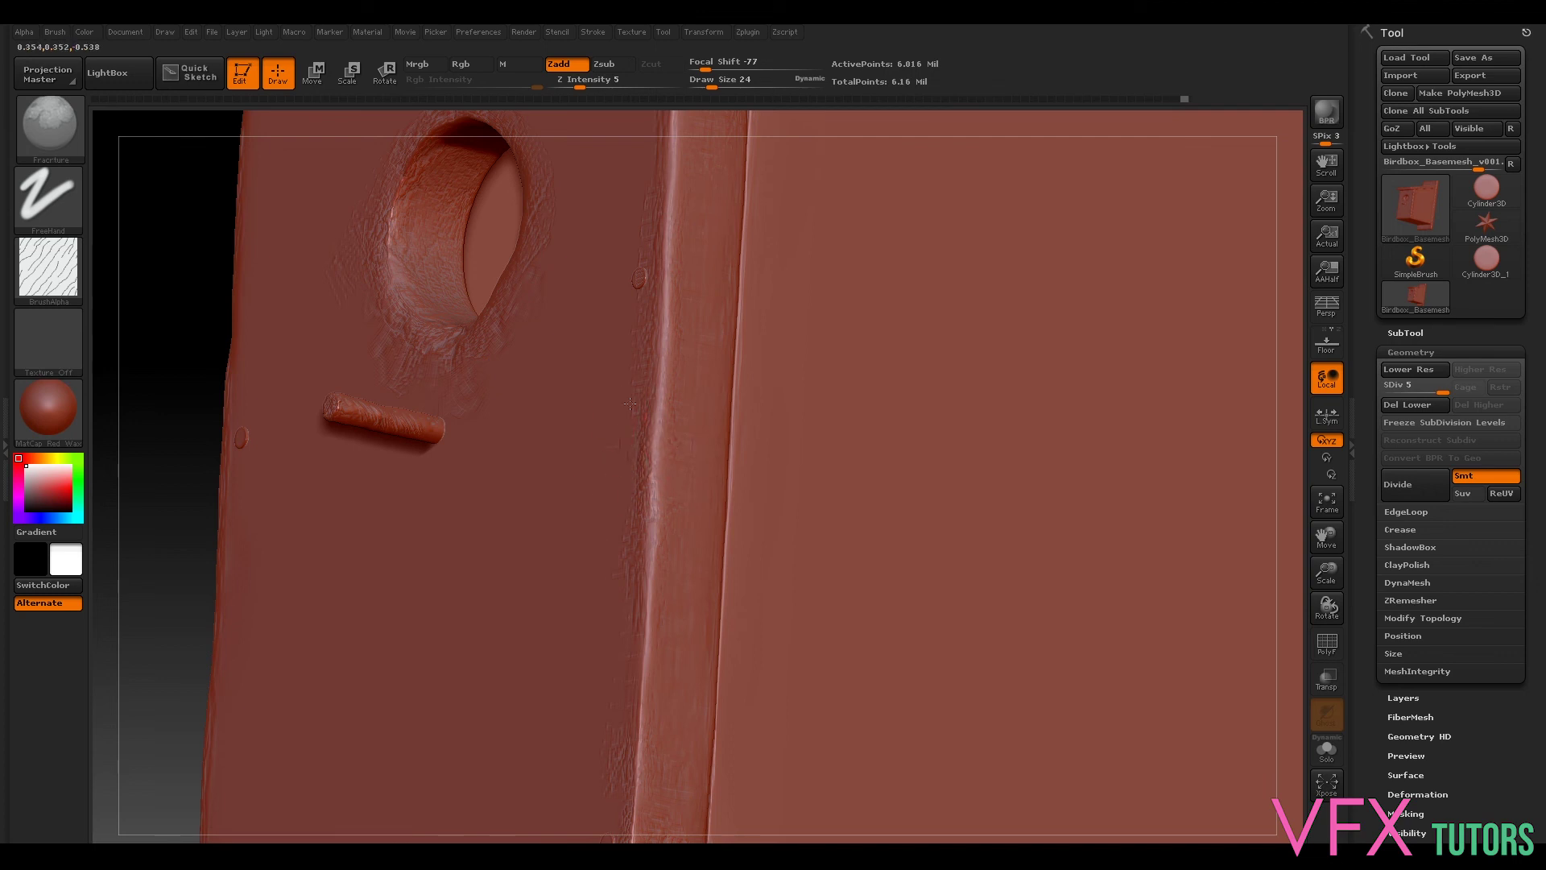
key("shift")
Step: Set the Z Intensity to 11 and carve deeper Fracture chips and grain along the front board's side edge down to its bottom corner
left_click(593, 85)
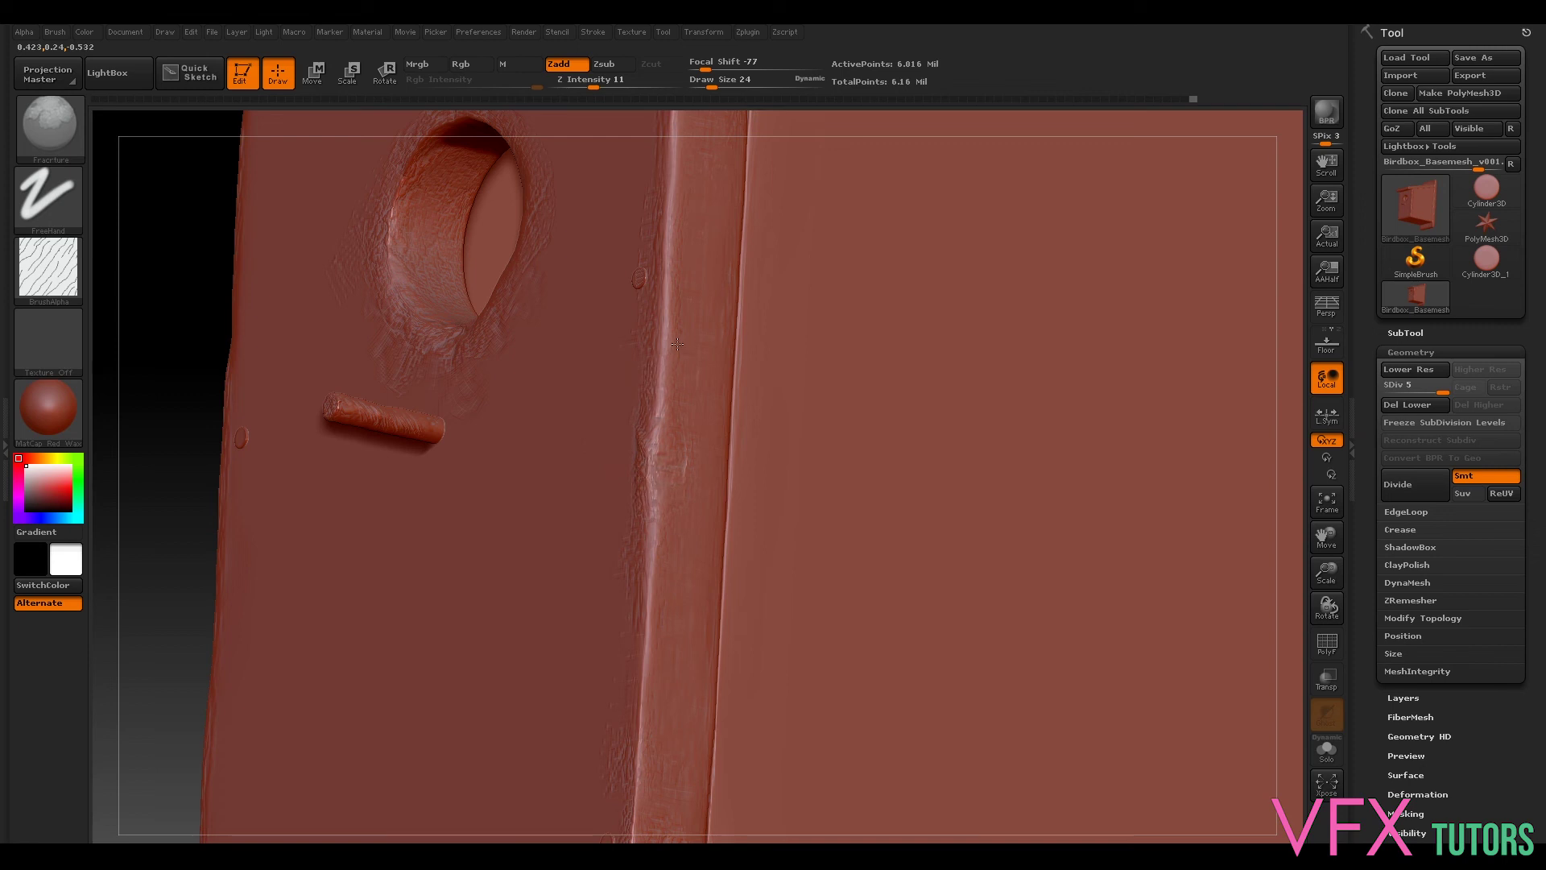
right_click_drag(710, 297, 683, 609, "alt")
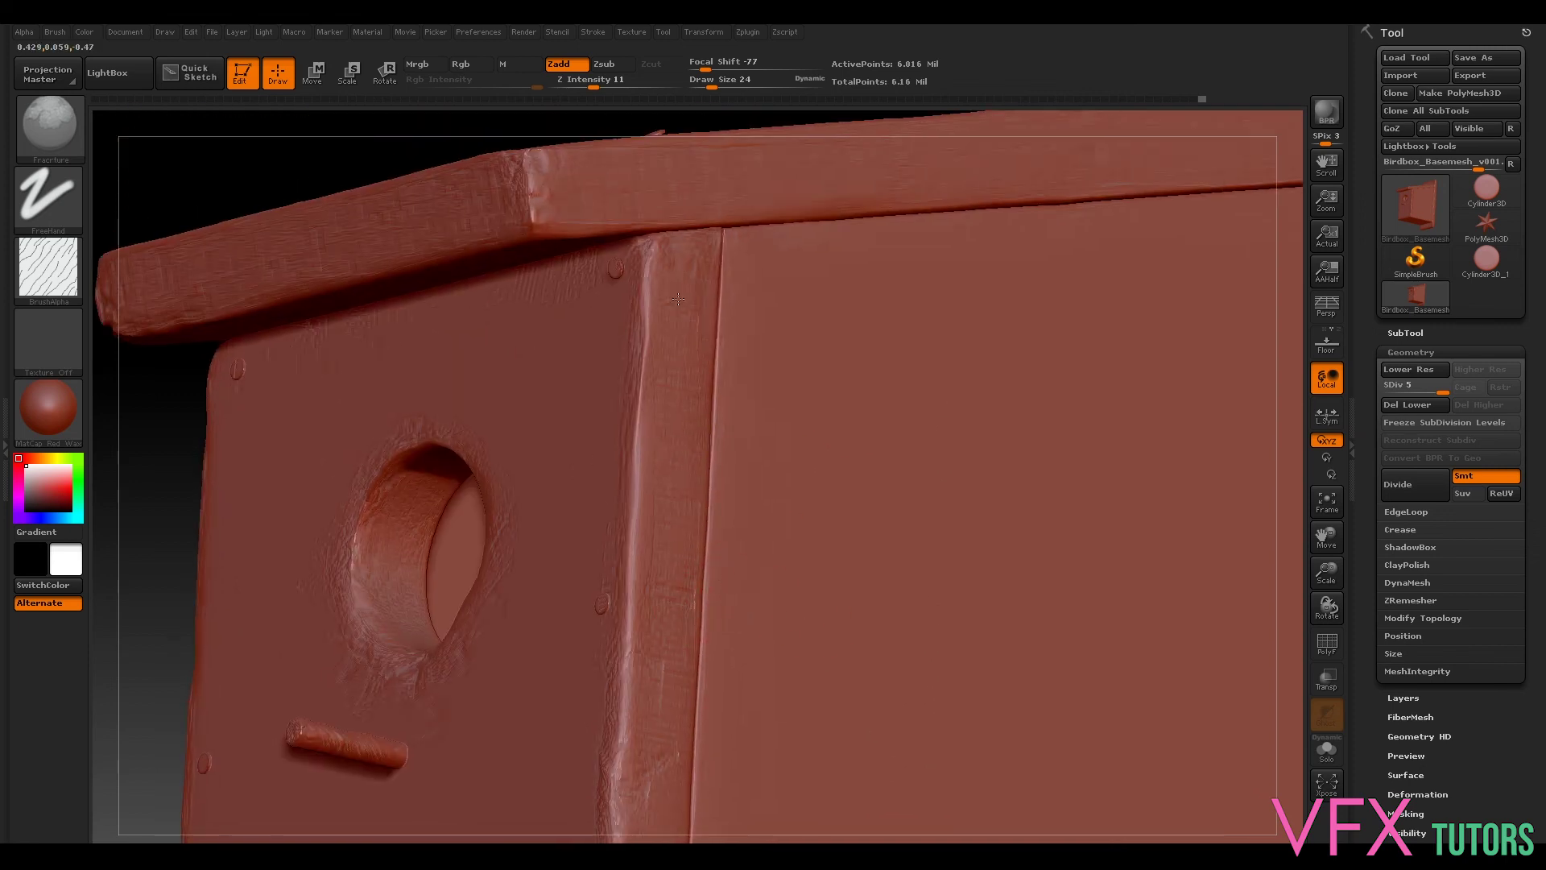
right_click_drag(664, 802, 698, 353, "alt")
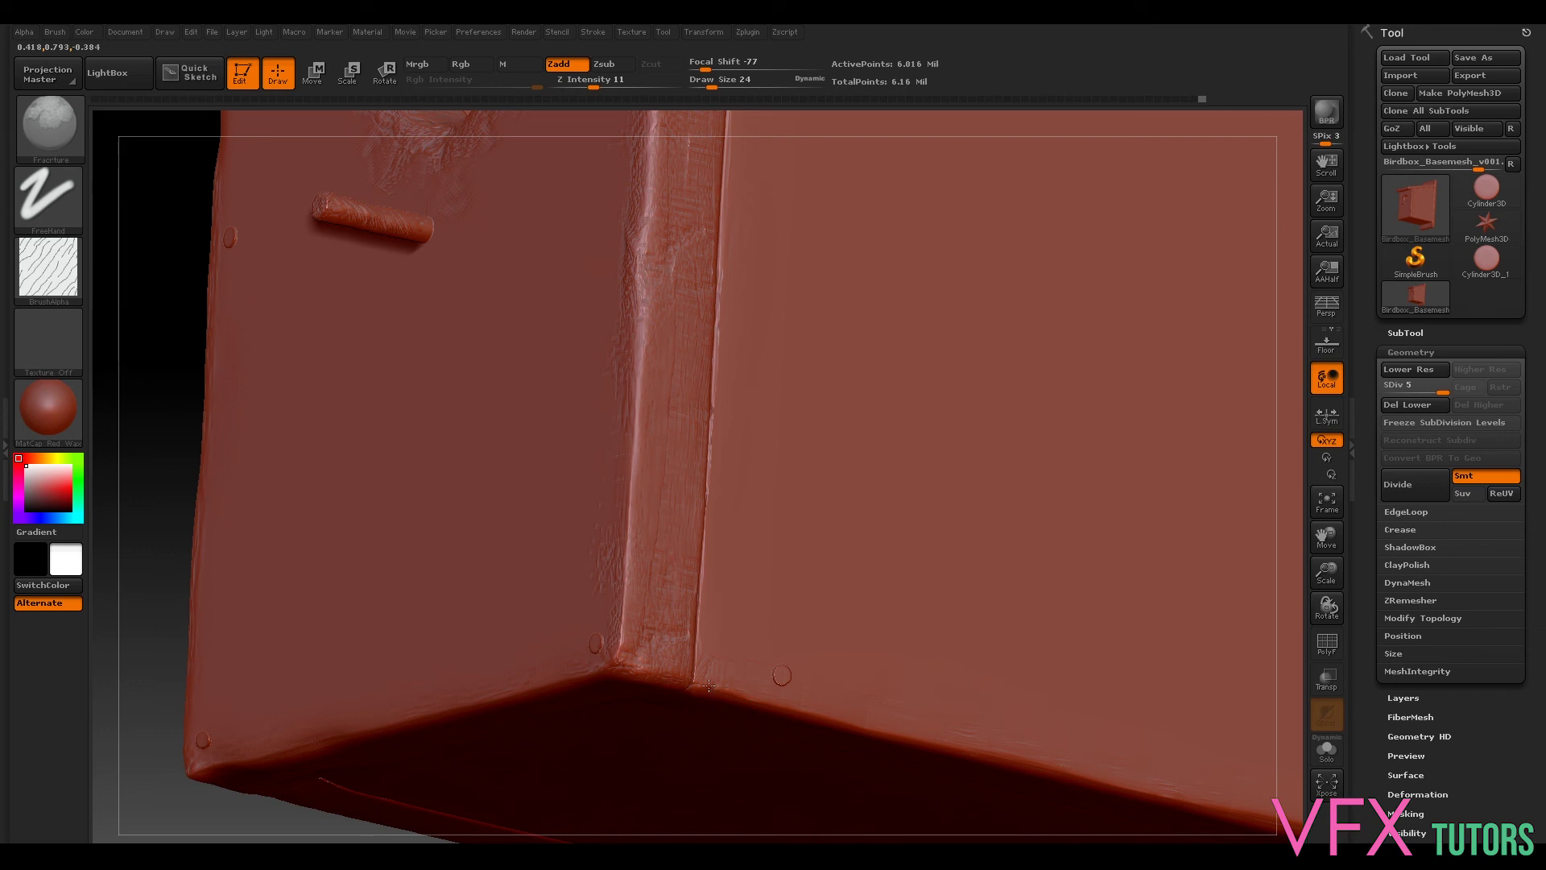
mouse_move(674, 676)
left_mouse_down()
mouse_move(648, 654)
mouse_move(632, 667)
mouse_move(664, 676)
left_mouse_up()
Step: Carve Fracture chips along the side panel's lower edge towards the back board
right_click_drag(1019, 690, 541, 542)
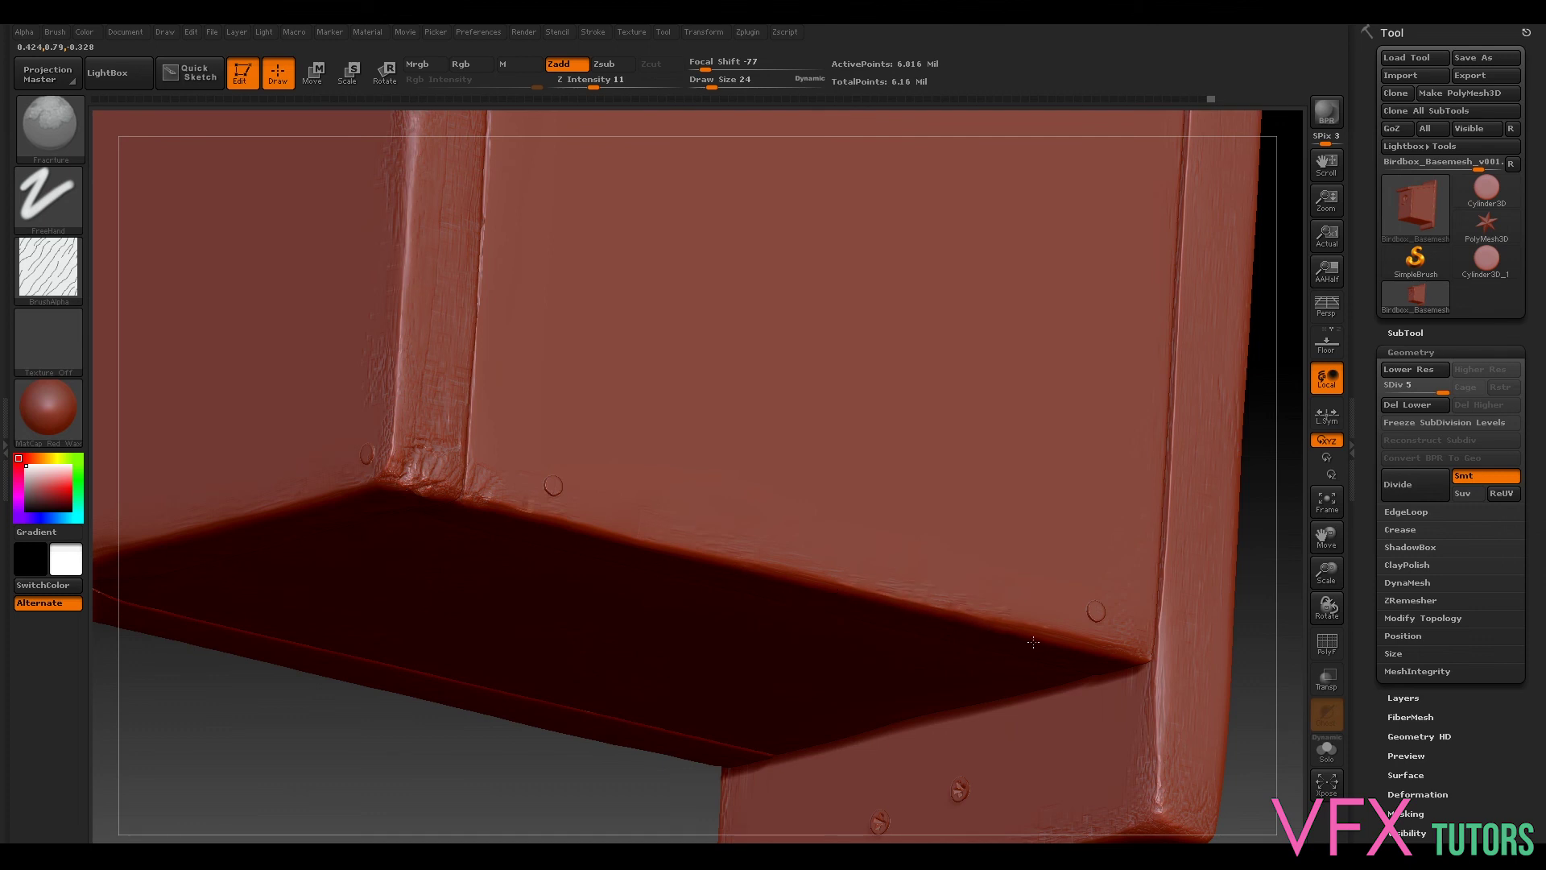
right_click_drag(1205, 501, 1012, 510)
right_click_drag(979, 456, 981, 500)
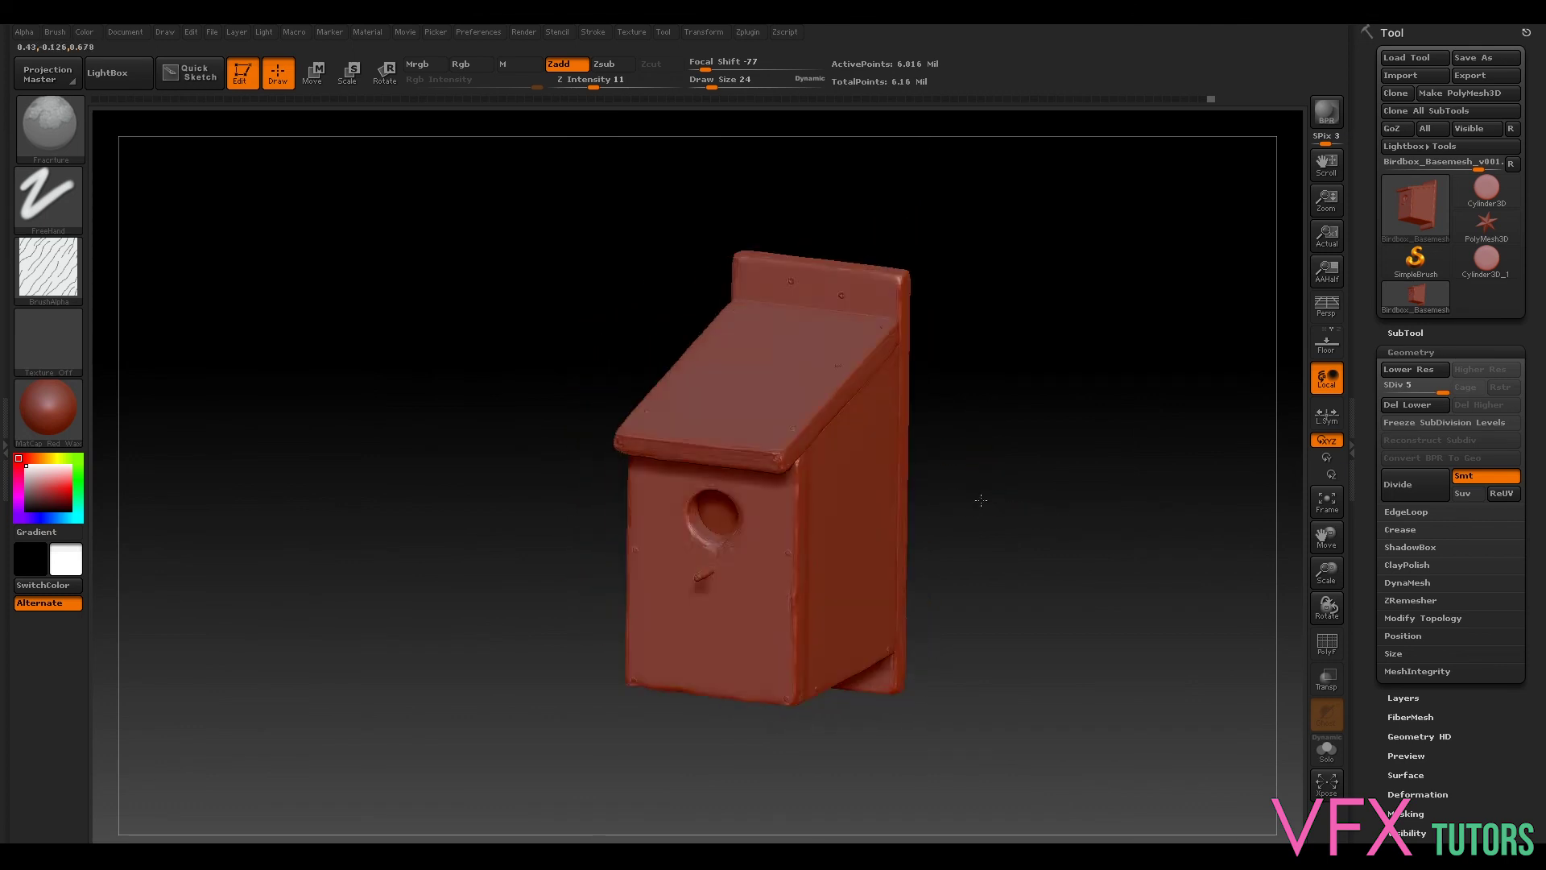
Step: Carve Fracture chips and grain into the back board's top corner and the adjoining upper edges
left_click_drag(981, 500, 962, 491)
left_click_drag(1013, 252, 950, 426, "alt")
mouse_move(951, 426)
right_mouse_down()
mouse_move(956, 386)
mouse_move(904, 449)
mouse_move(1002, 584)
mouse_move(1038, 321)
mouse_move(912, 393)
mouse_move(932, 428)
mouse_move(944, 421)
mouse_move(918, 483)
mouse_move(1042, 486)
right_mouse_up()
right_click_drag(1044, 301, 855, 283, "ctrl")
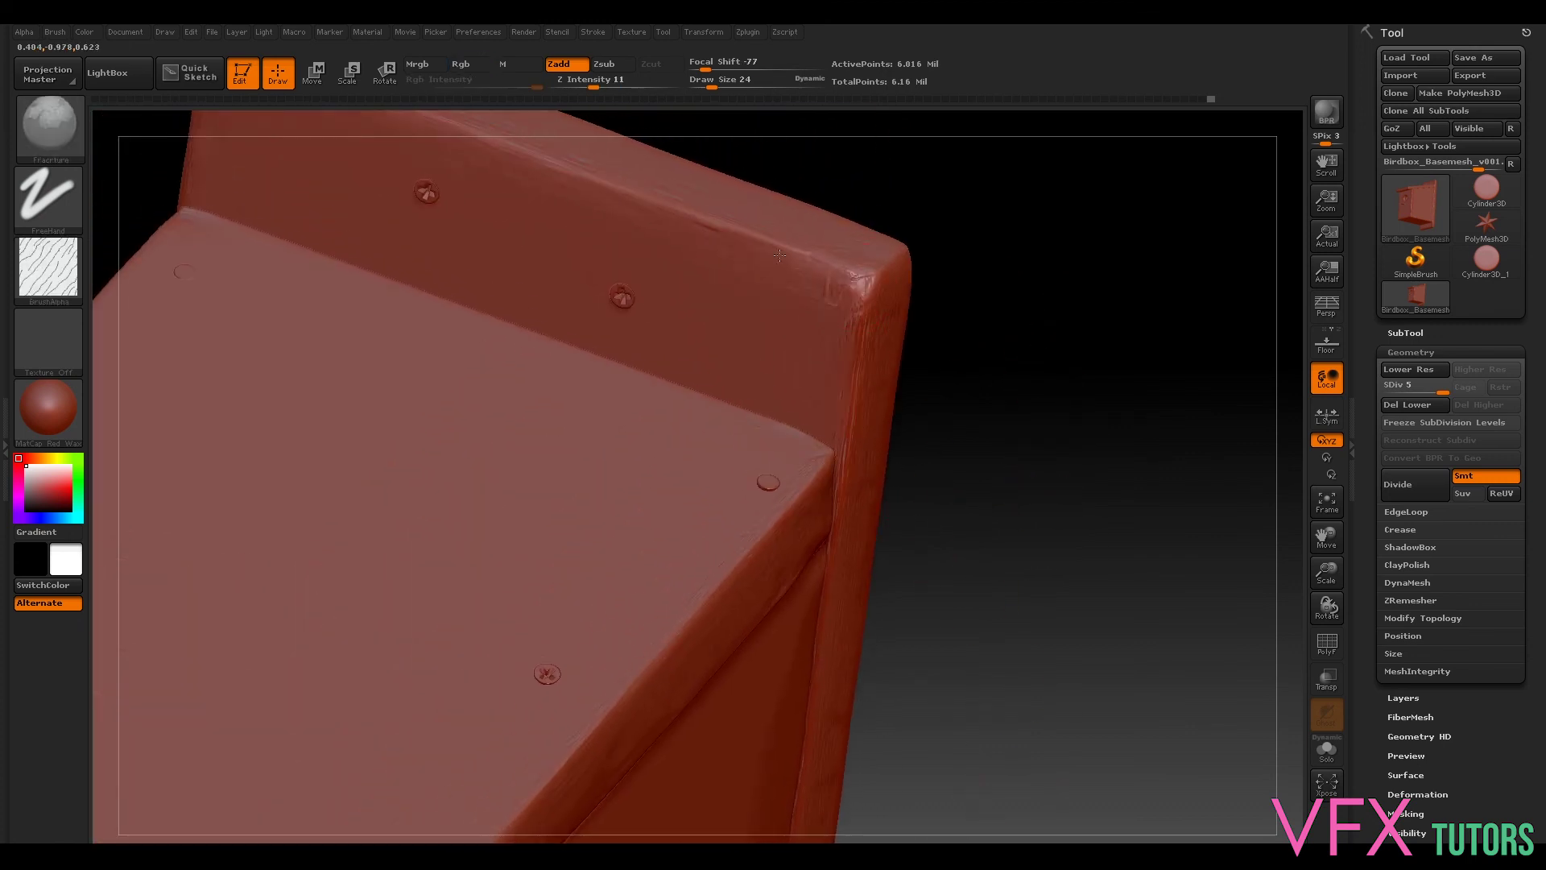
right_click_drag(1060, 304, 905, 268)
mouse_move(905, 268)
left_mouse_down()
mouse_move(890, 278)
mouse_move(906, 280)
left_mouse_up()
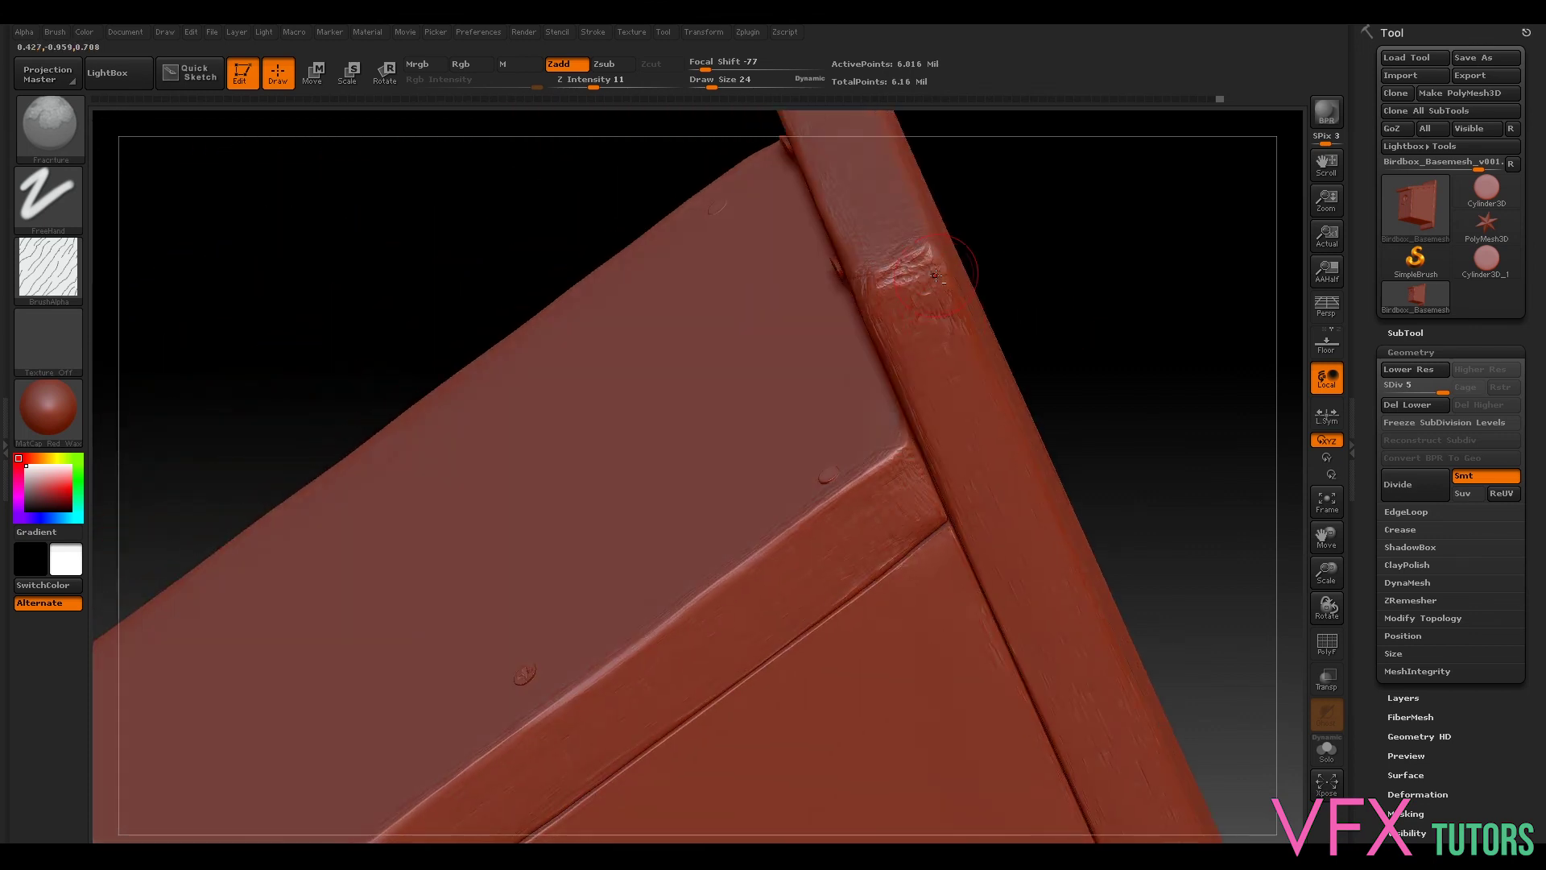
Step: Carve Fracture grain across the back board's top end face and upper rear face
mouse_move(1063, 215)
right_mouse_down()
mouse_move(535, 510)
mouse_move(1082, 444)
mouse_move(949, 492)
right_mouse_up()
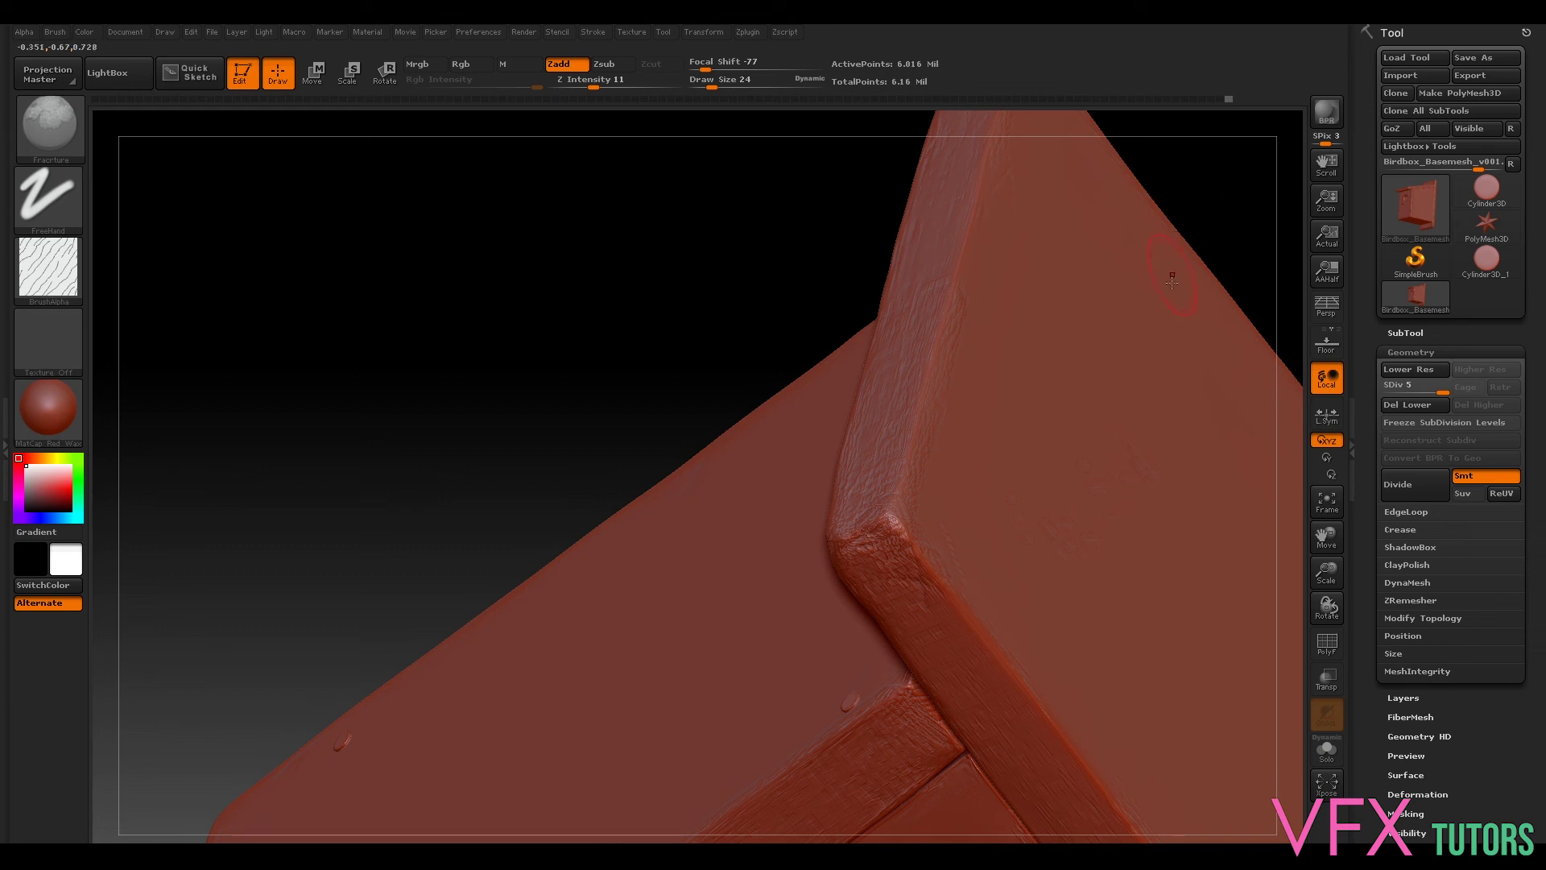
right_click_drag(214, 362, 650, 344)
right_click_drag(1215, 631, 551, 311)
mouse_move(1109, 689)
right_mouse_down("ctrl")
mouse_move(1076, 611)
mouse_move(1098, 593)
mouse_move(1238, 659)
mouse_move(999, 536)
right_mouse_up("ctrl")
left_click_drag(998, 537, 1214, 679)
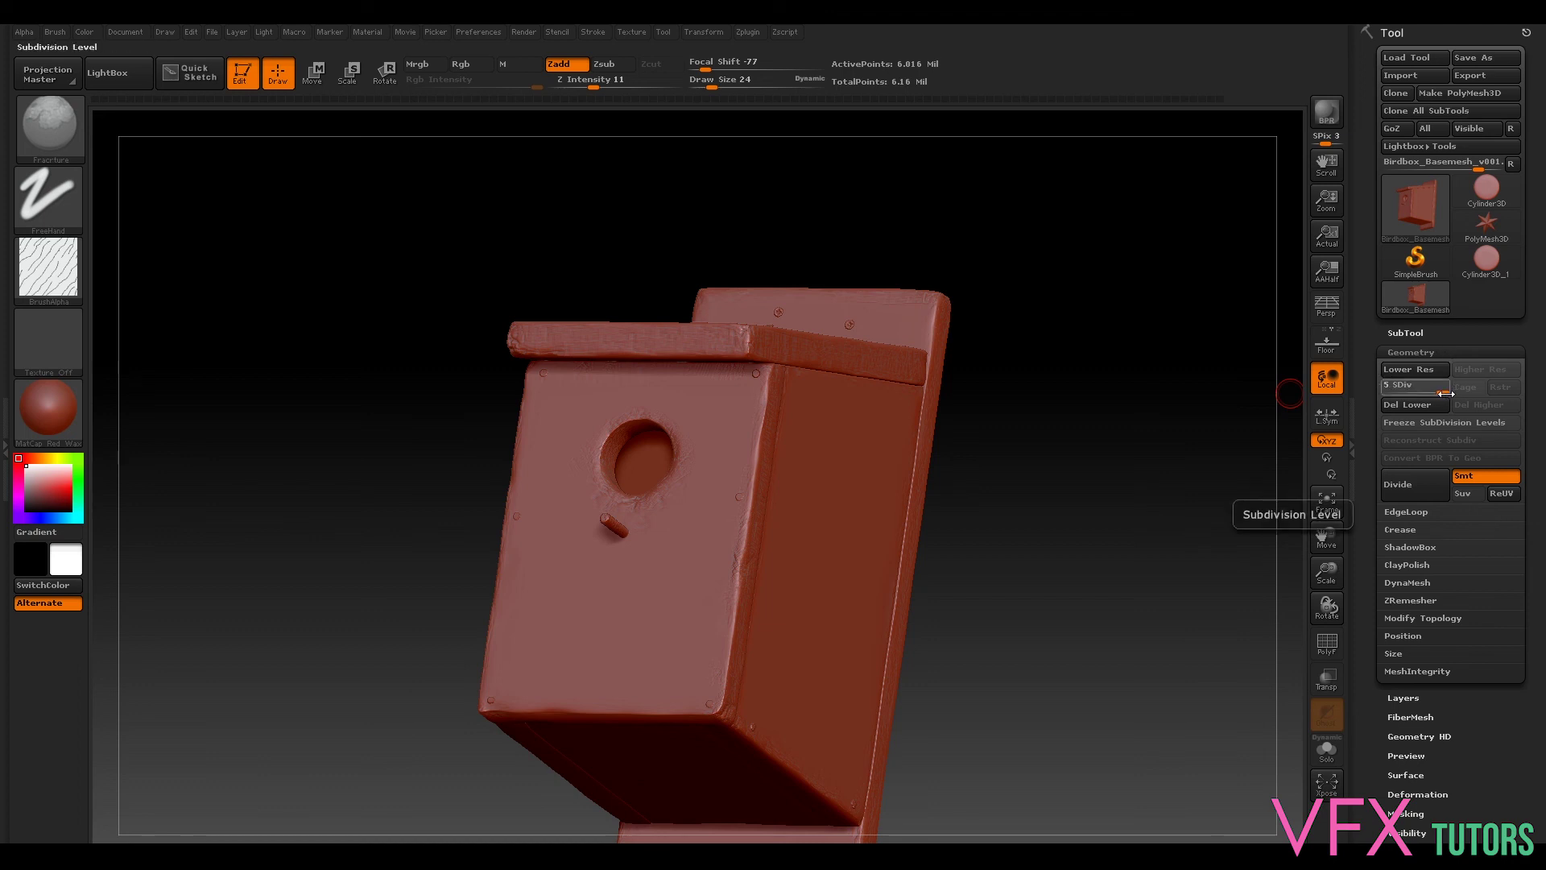
Step: Lower the mesh to subdivision level 1 and turn off the Grp option in the export settings
left_click_drag(1443, 392, 1381, 396)
mouse_move(1086, 528)
left_mouse_down()
mouse_move(1111, 585)
mouse_move(1063, 538)
left_mouse_up()
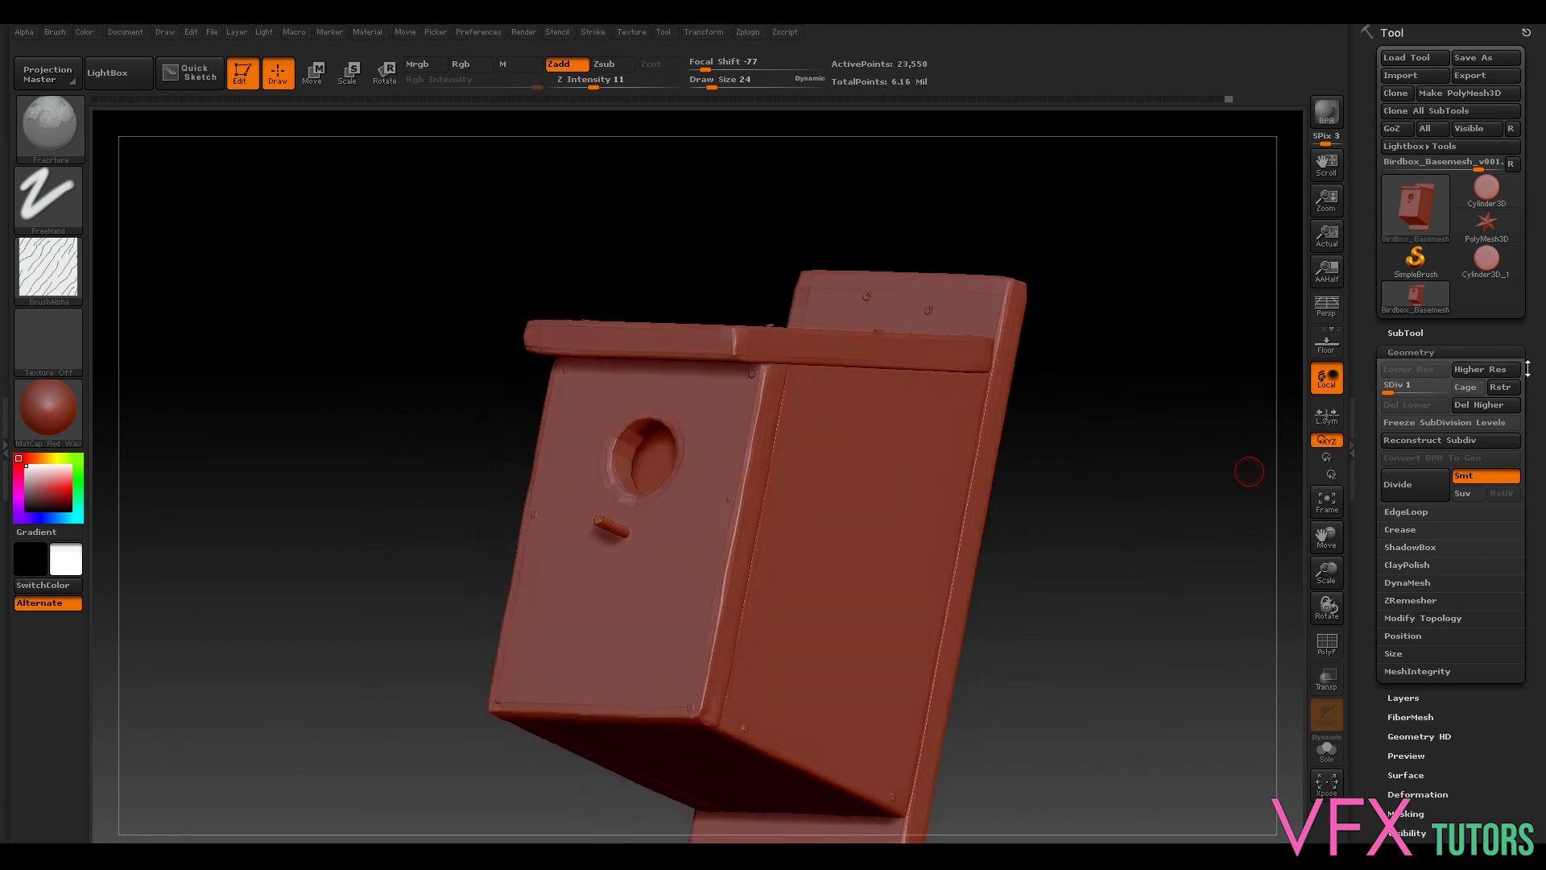
scroll(1536, 370, "down", 5)
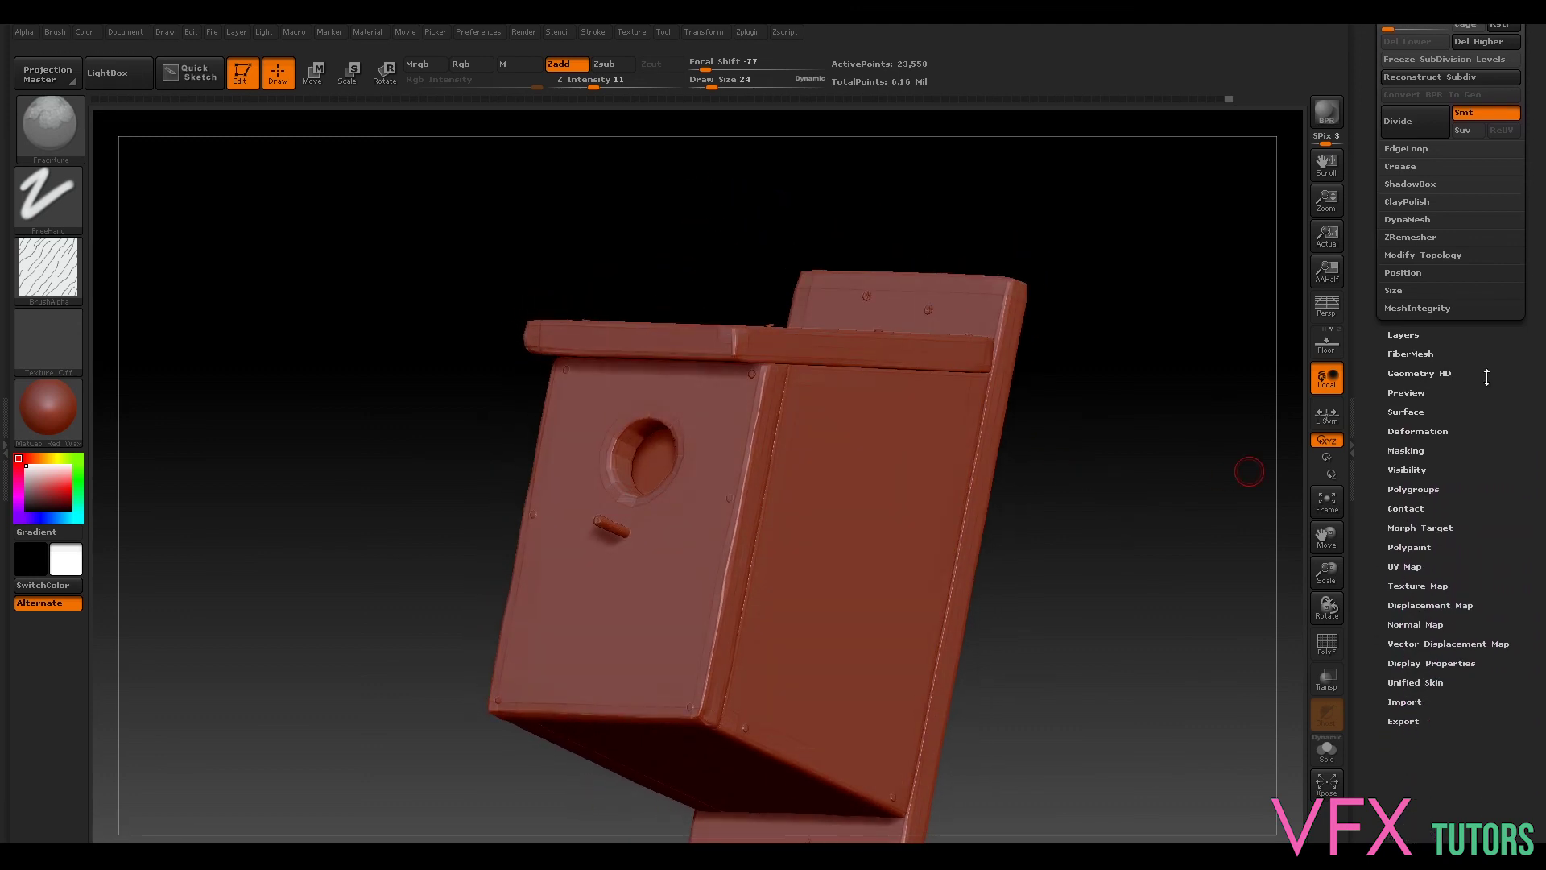
left_click(1404, 719)
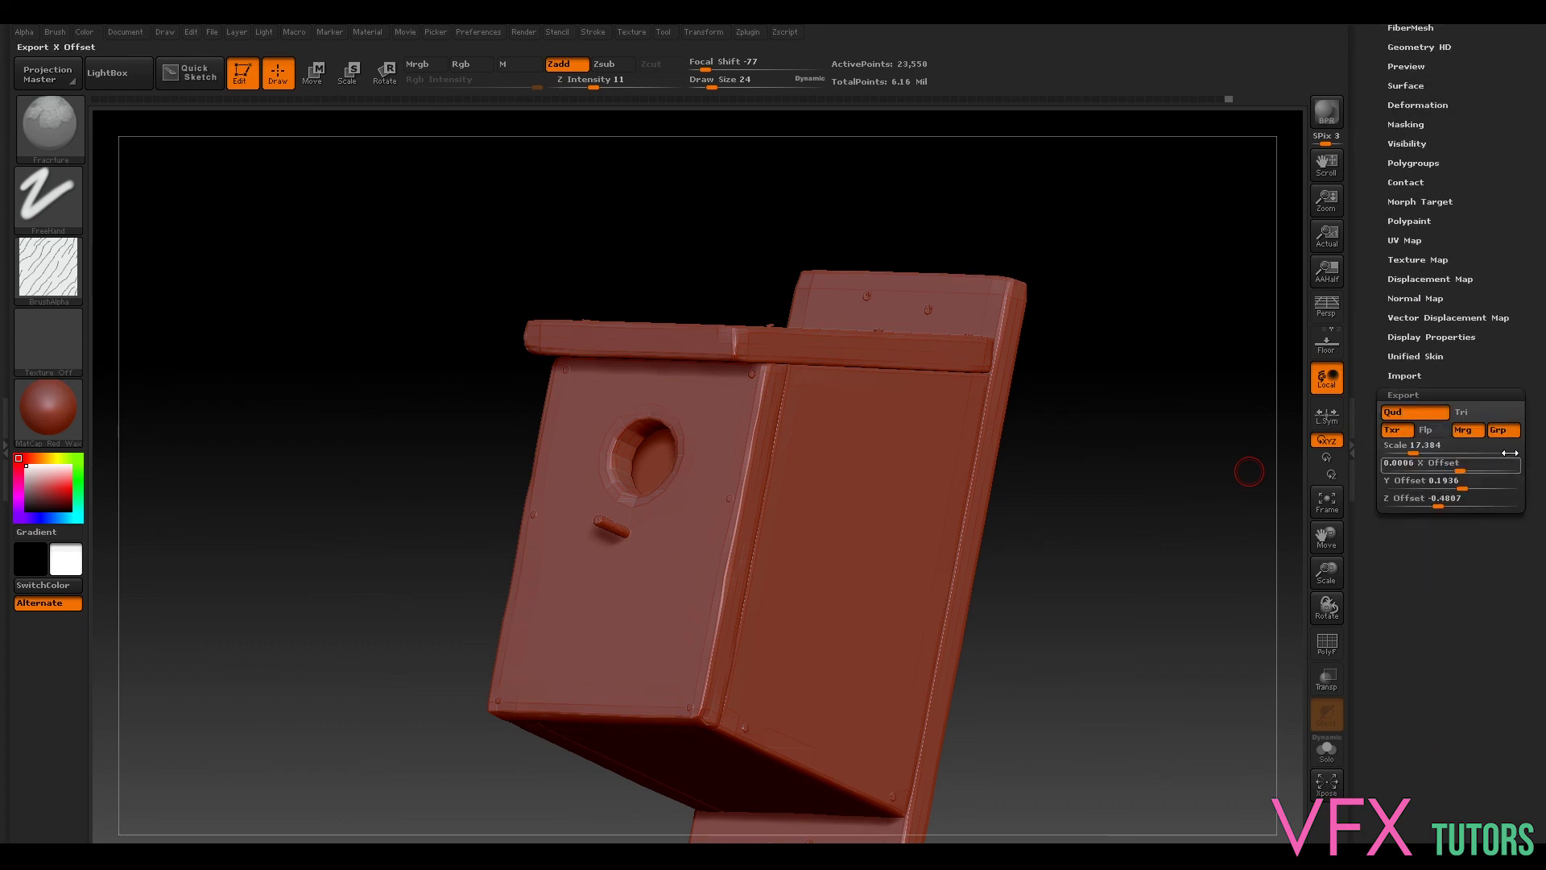
left_click(1503, 430)
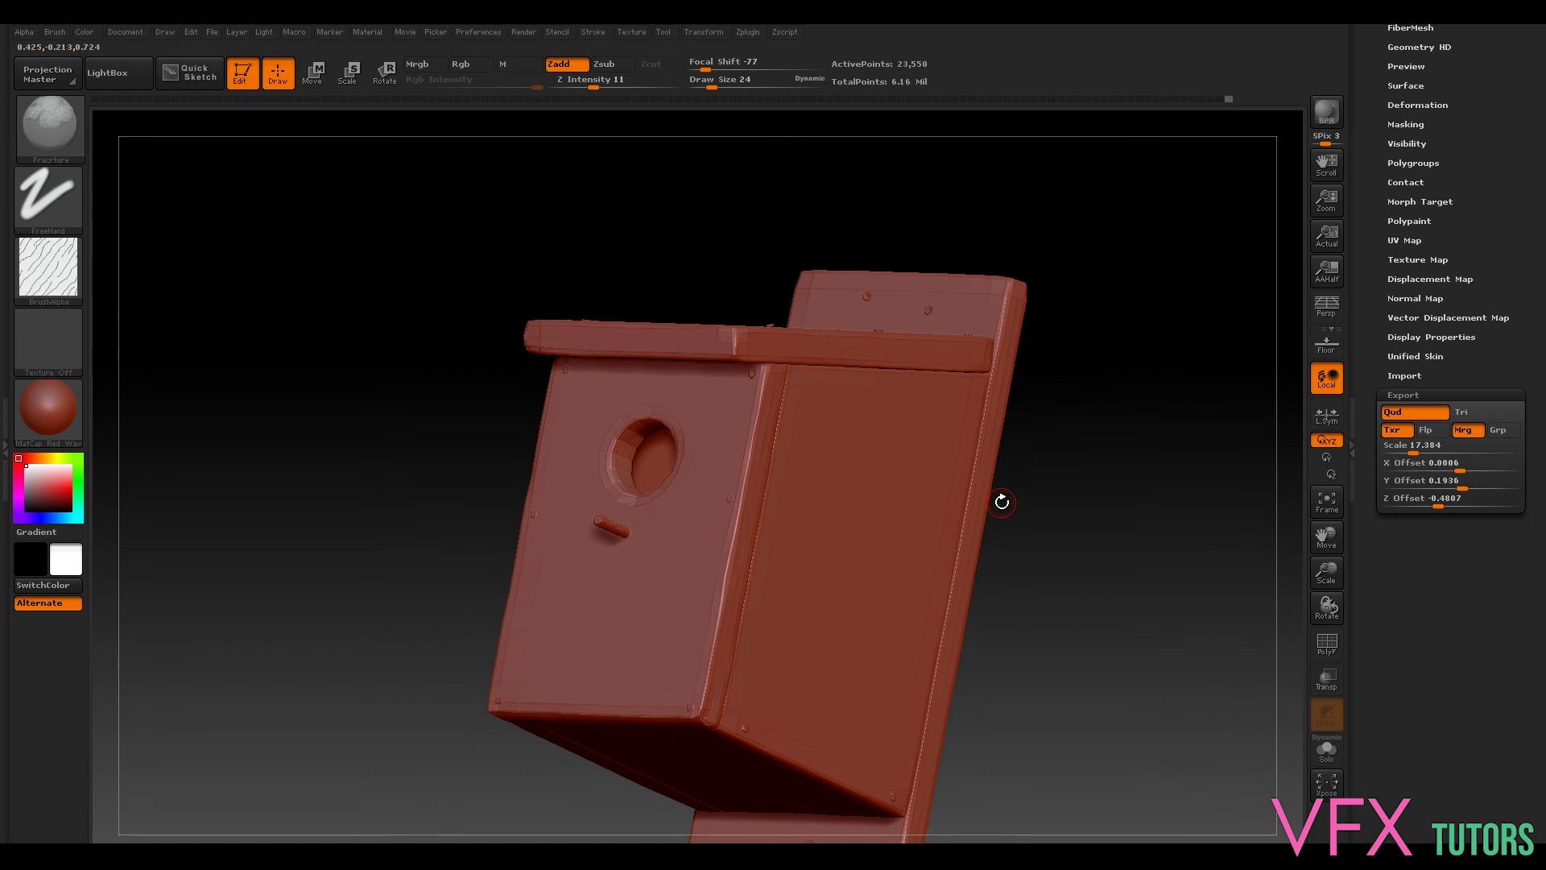
Step: Export the low-resolution mesh to the Basemesh folder as an OBJ file named Birdbox_ZBasemesh_v002
left_click_drag(1531, 363, 1517, 577)
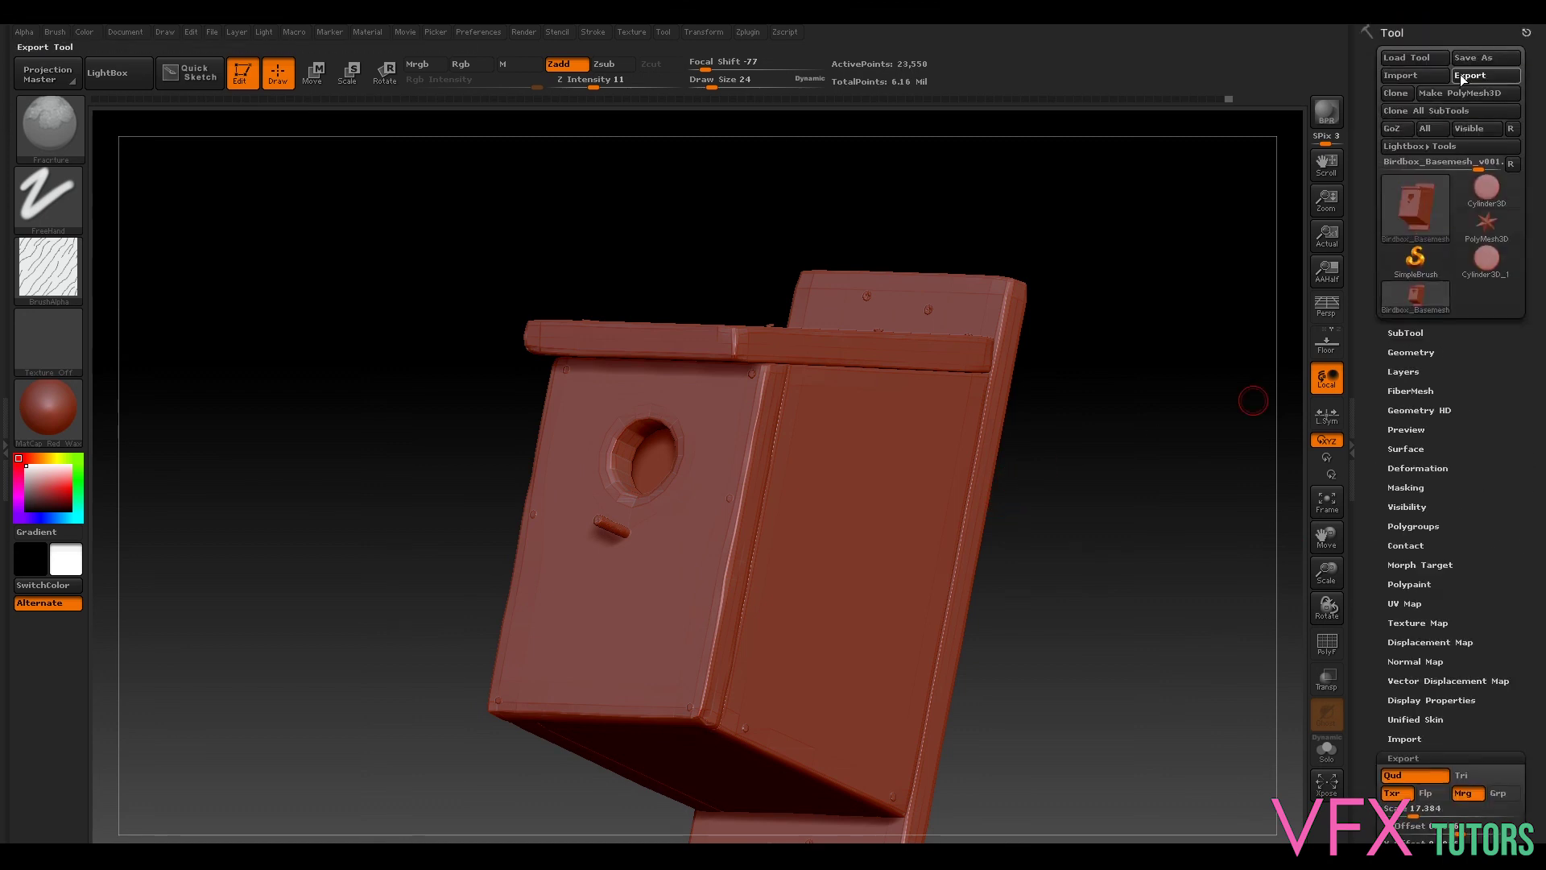
left_click(1485, 75)
left_click(200, 193)
double_click(226, 354)
left_click(225, 356)
key("BackSpace")
type("2")
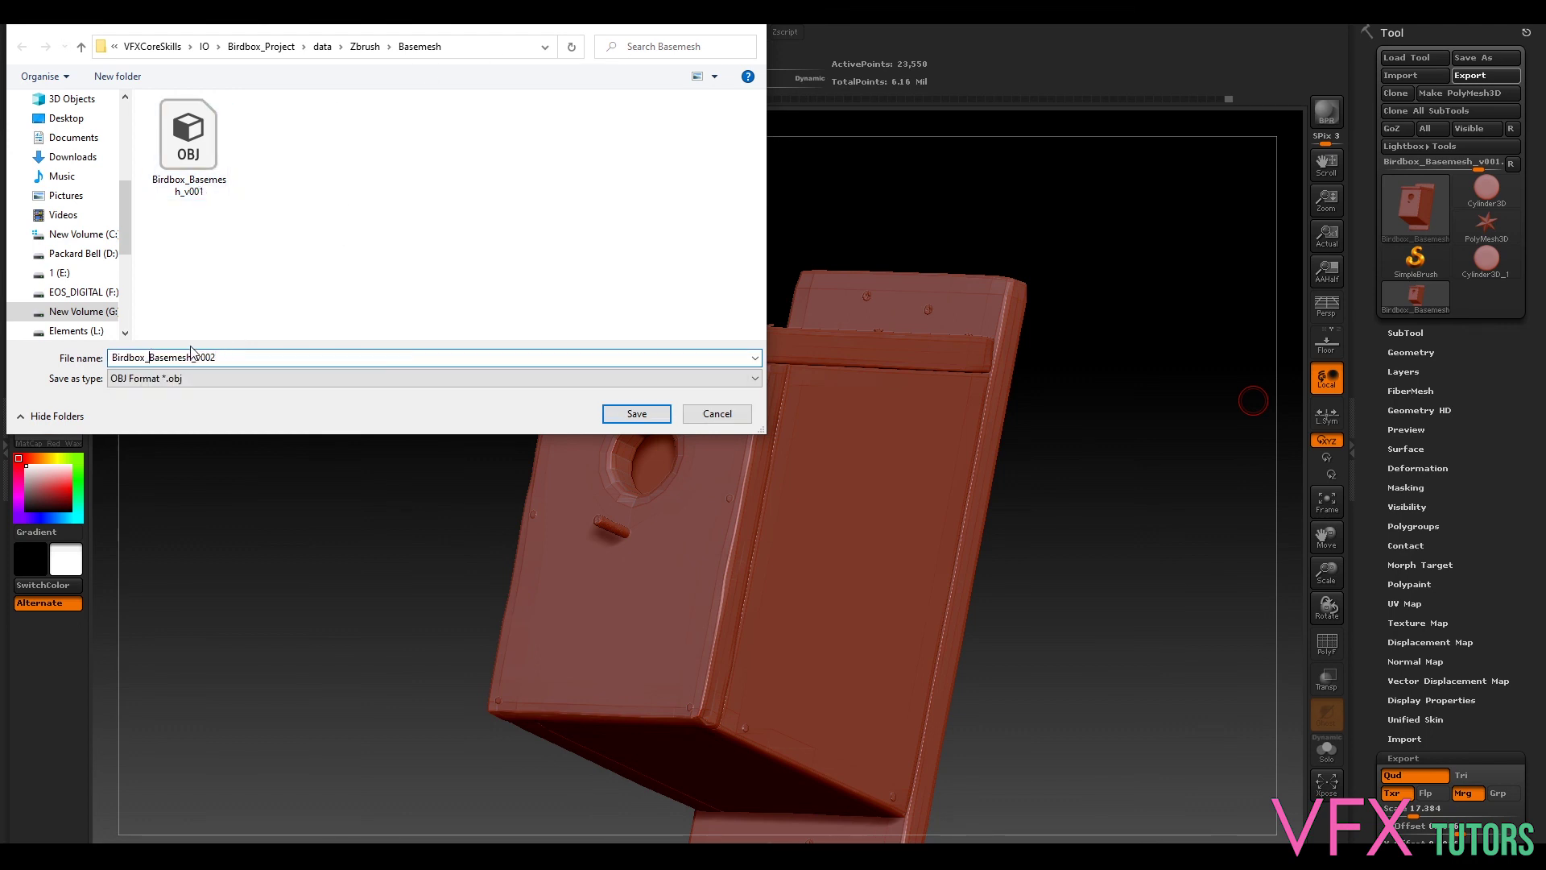
left_click(150, 357)
type("Z")
left_click(637, 413)
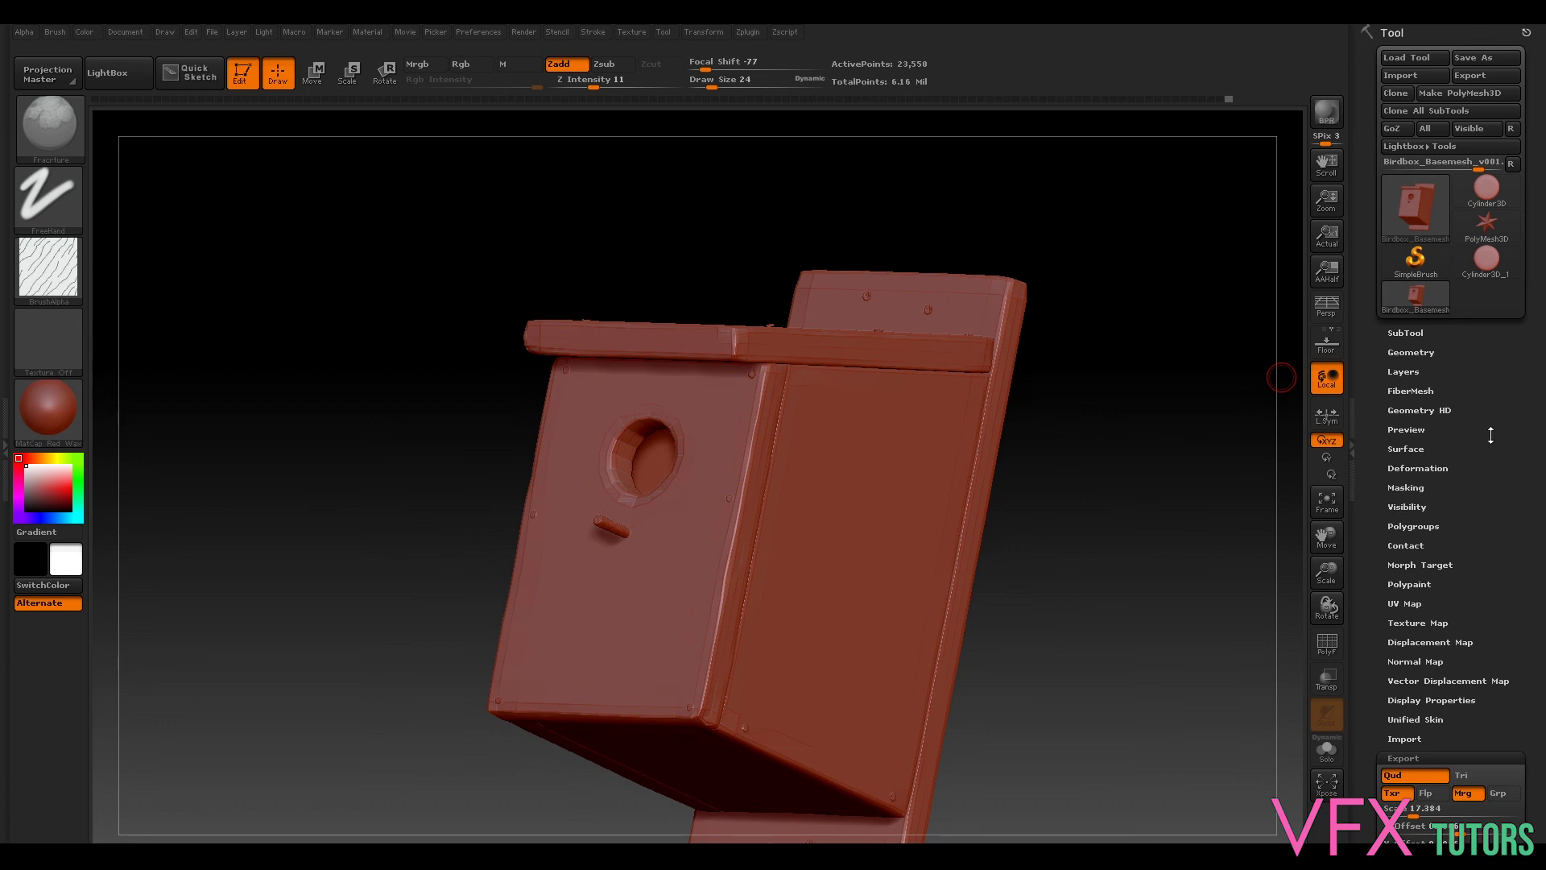
Step: Return the birdbox mesh to subdivision level 5
left_click(1416, 353)
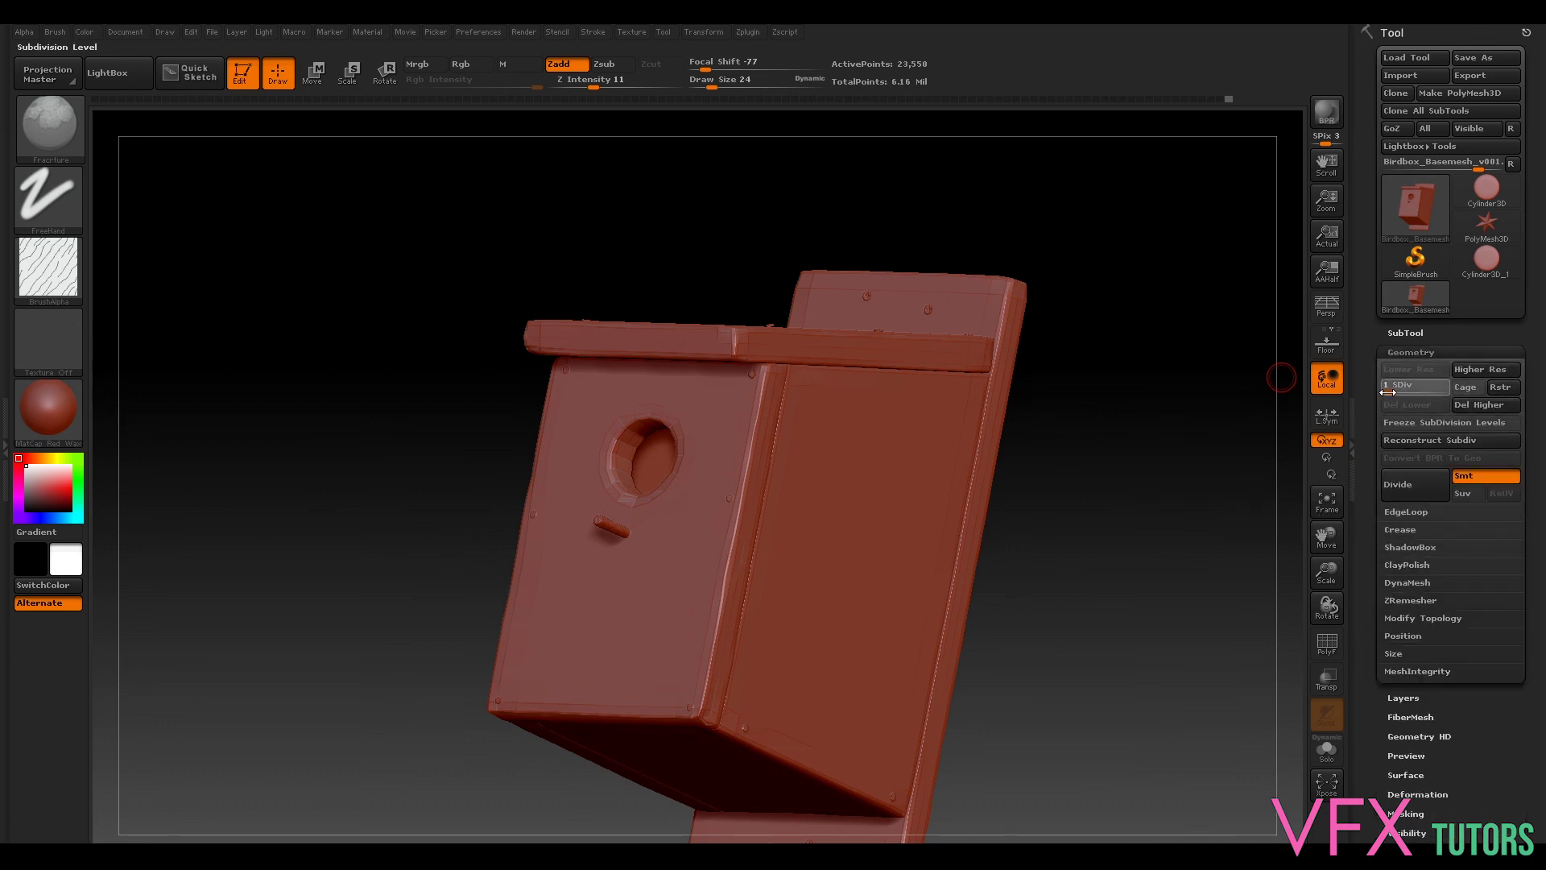
left_click_drag(1395, 392, 1464, 399)
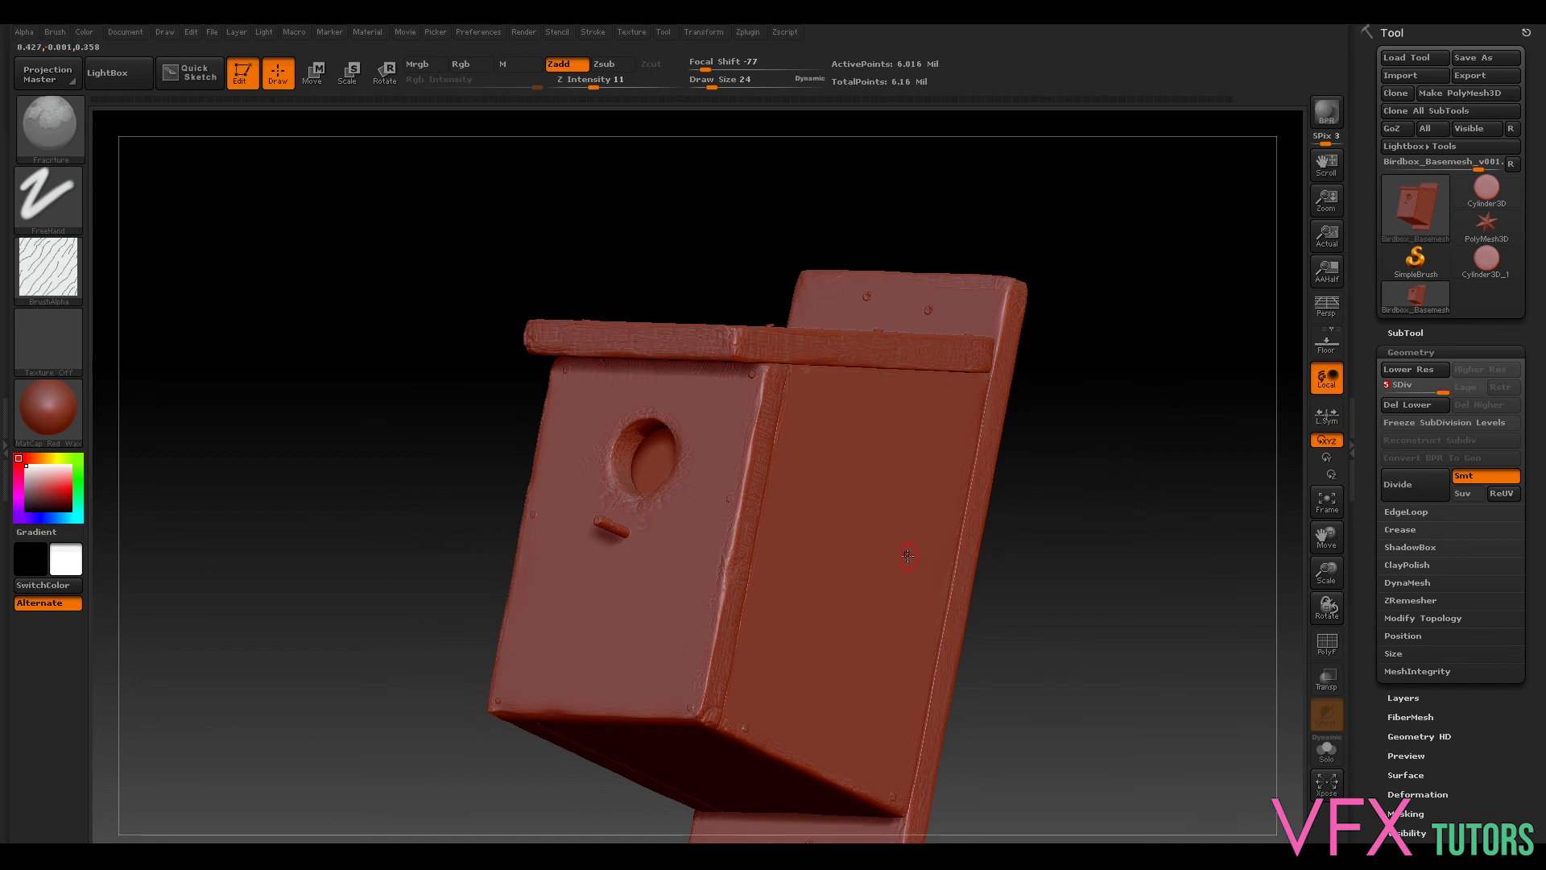
left_click_drag(1116, 379, 1116, 395)
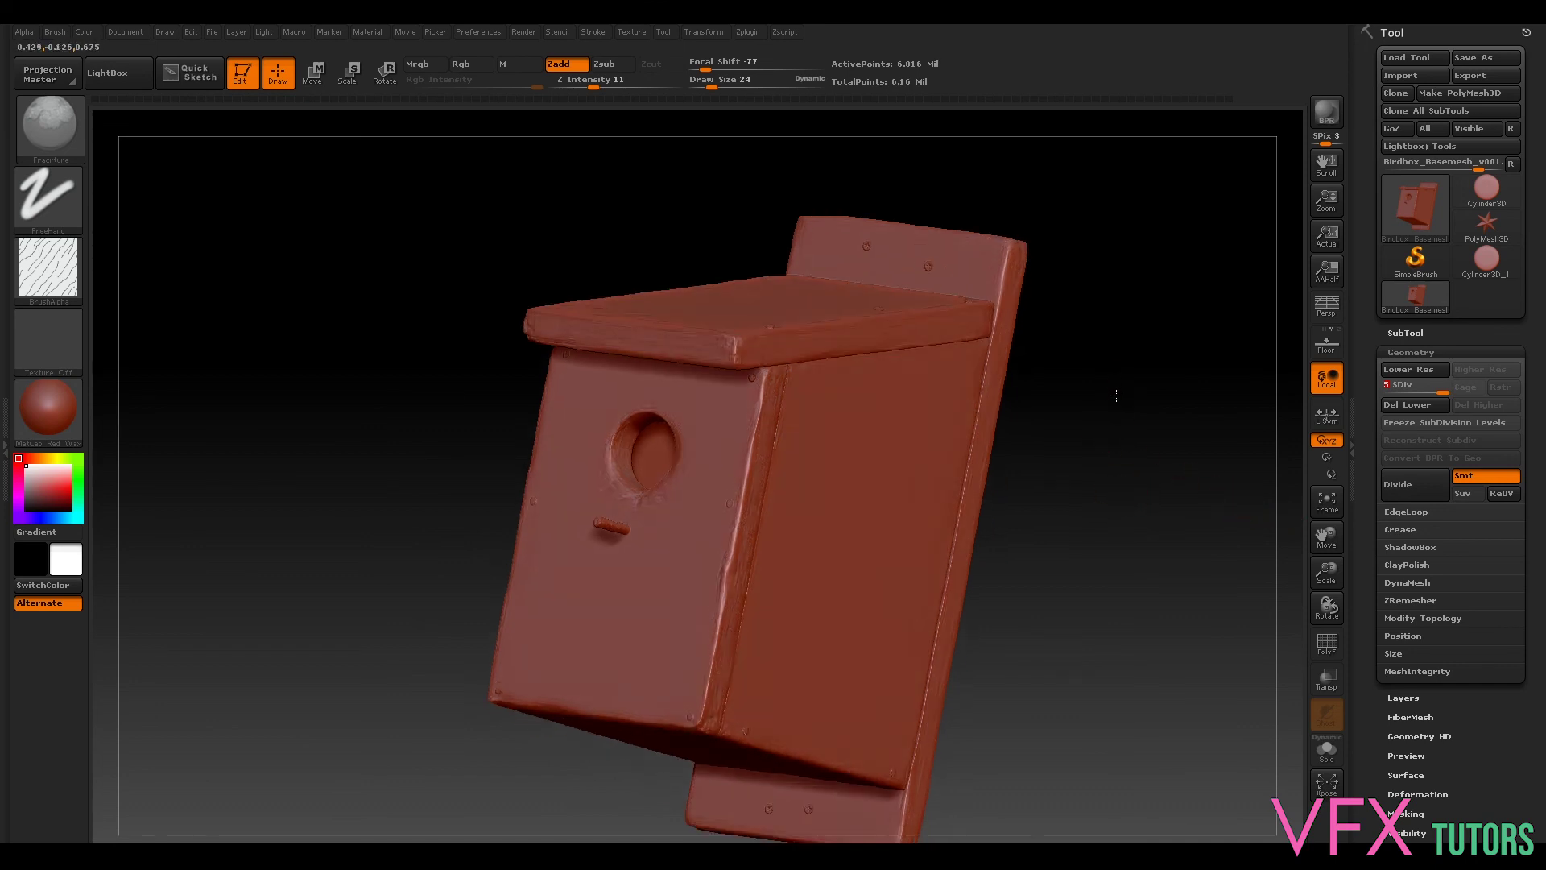
Step: Start an OBJ export of the high-resolution mesh to the Basemesh folder, reusing the file name Birdbox_ZBasemesh_v002 as its base
left_click_drag(1152, 277, 1060, 390, "alt")
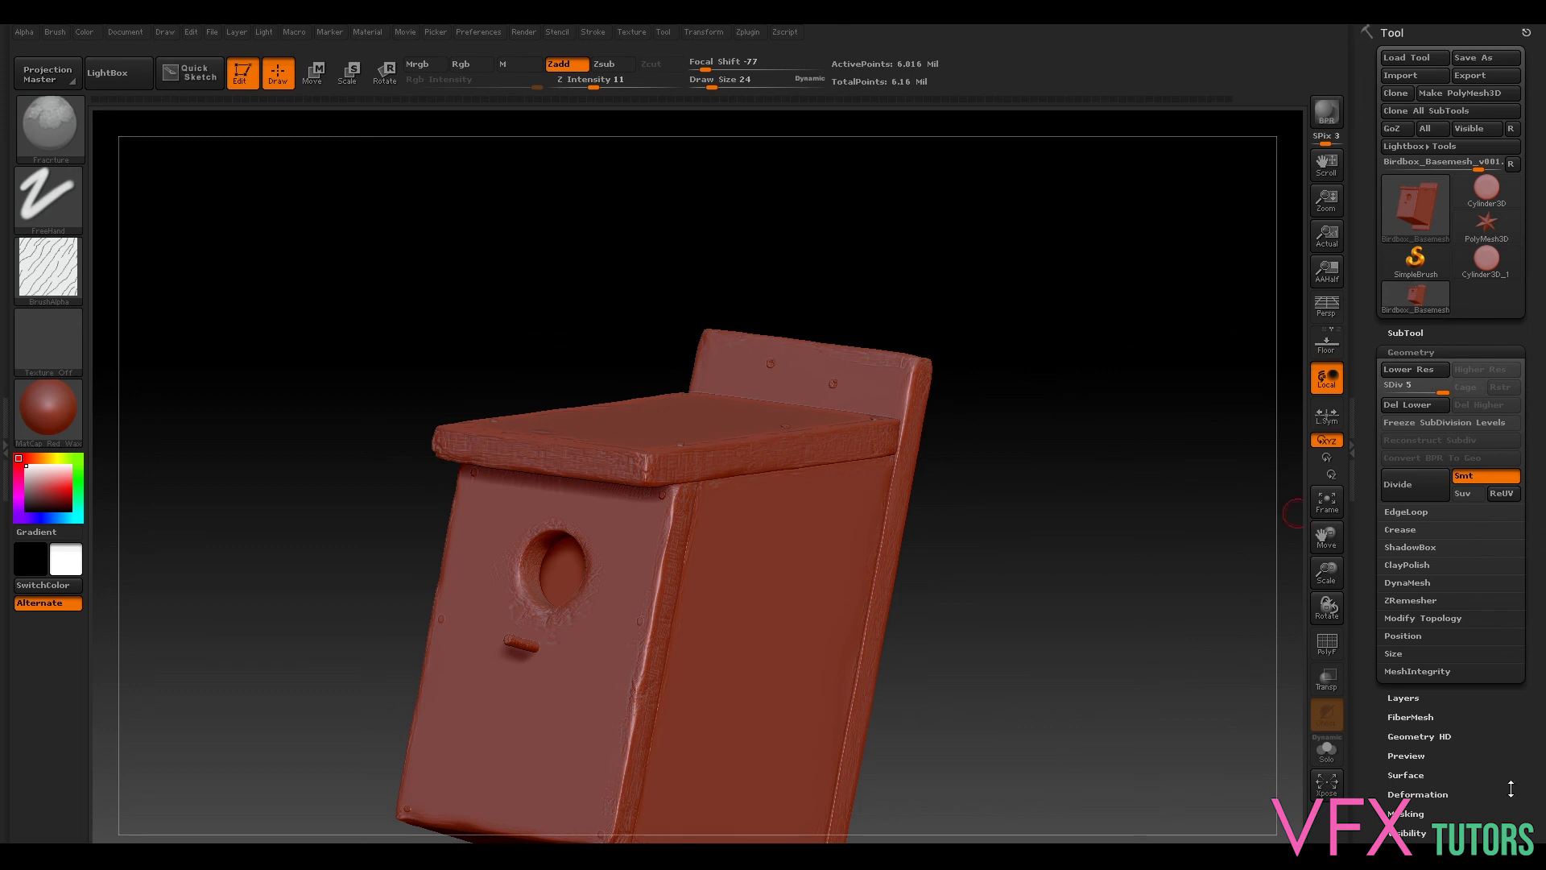
left_click(1471, 79)
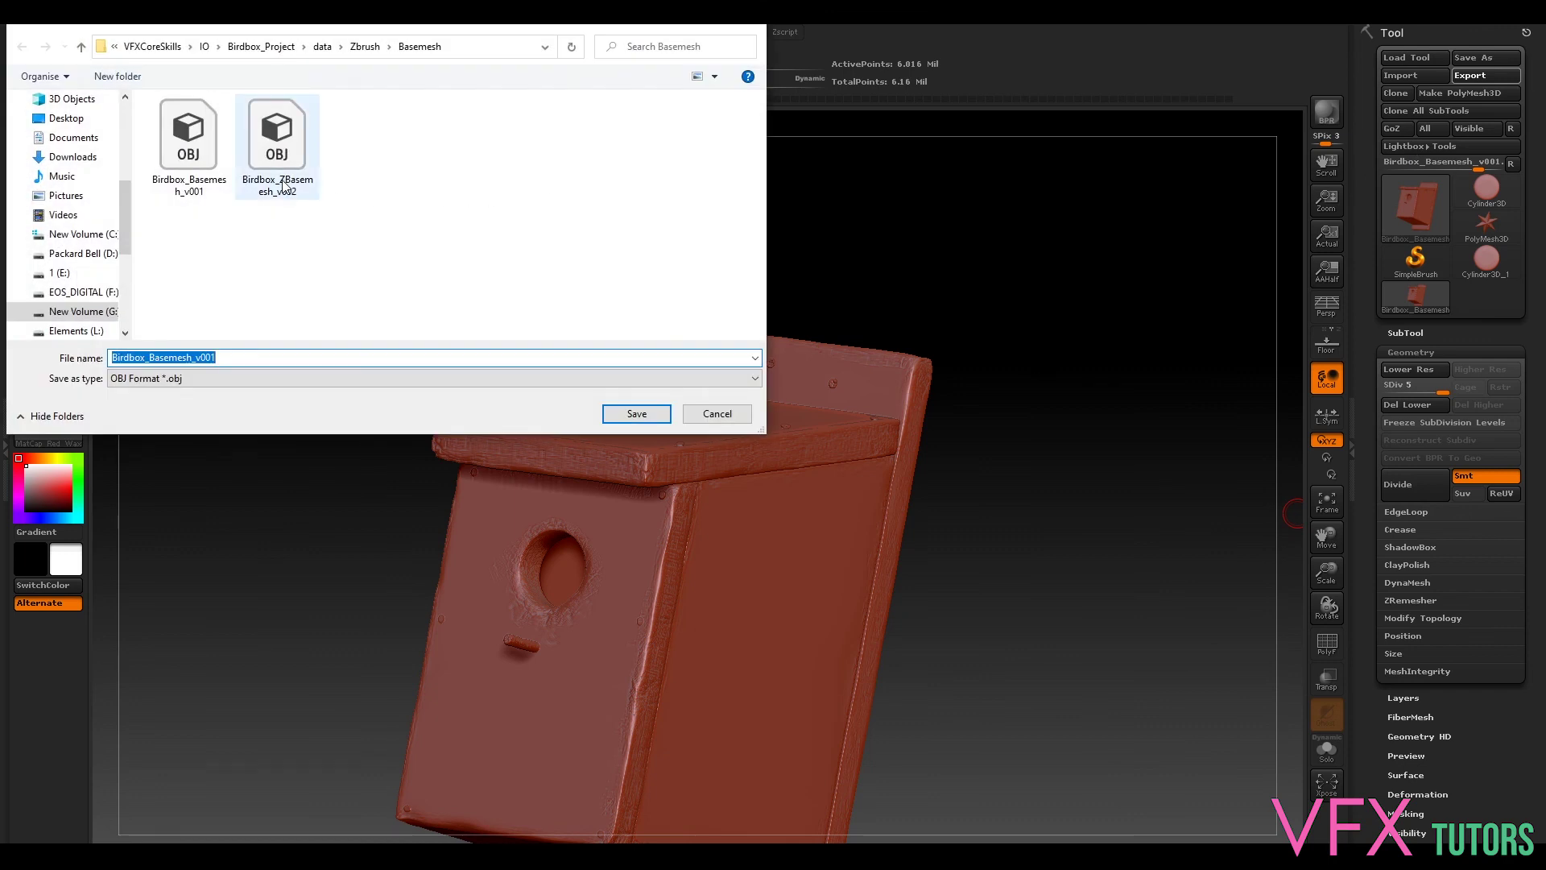
left_click(282, 186)
left_click(195, 357)
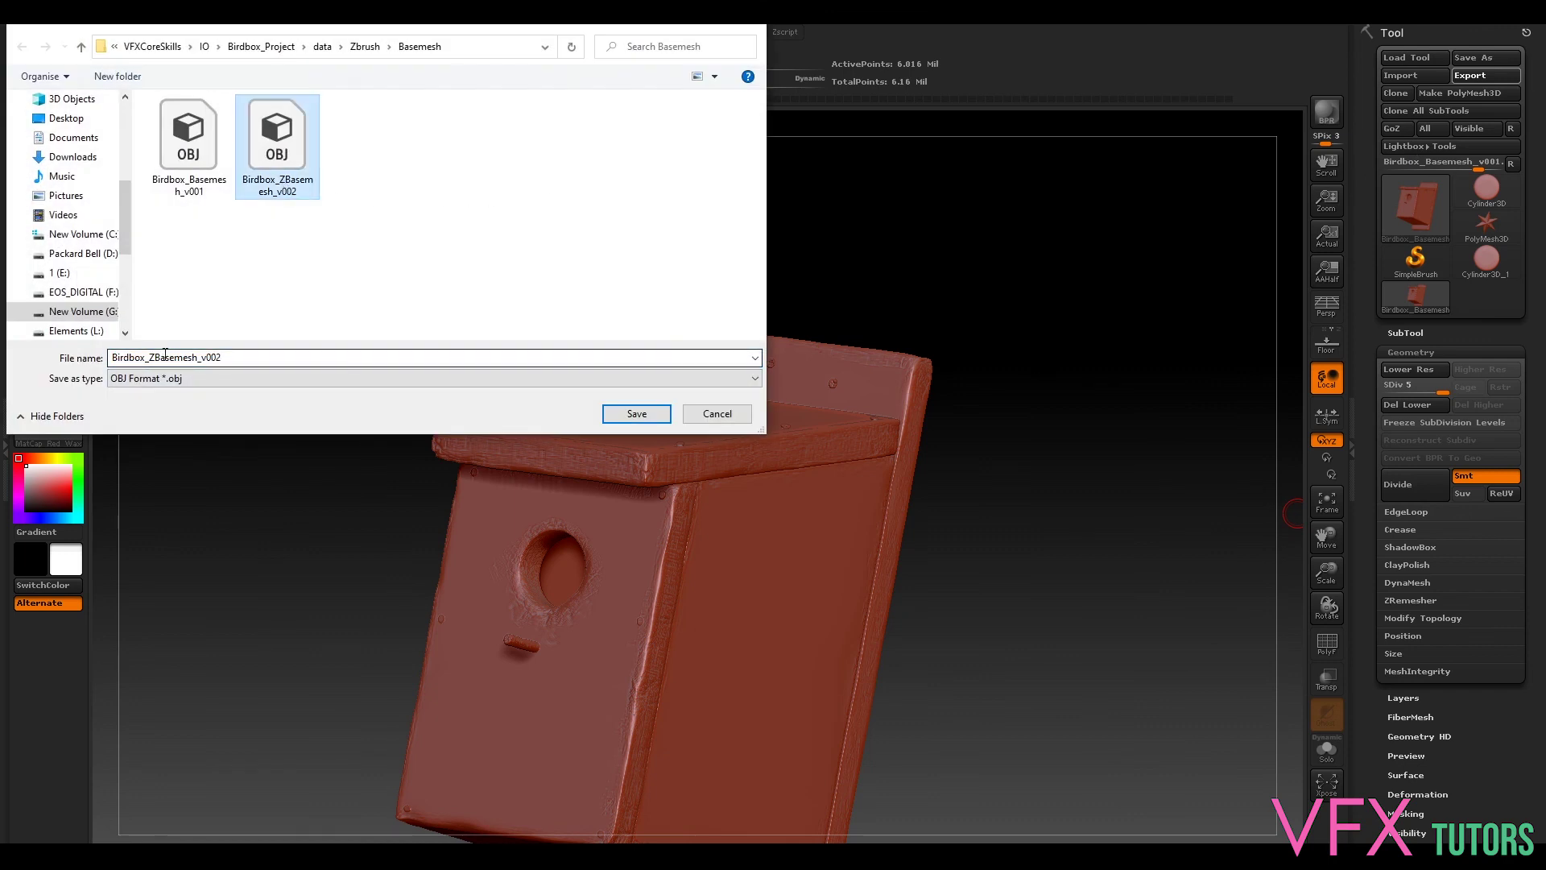
double_click(165, 355)
left_click(174, 357)
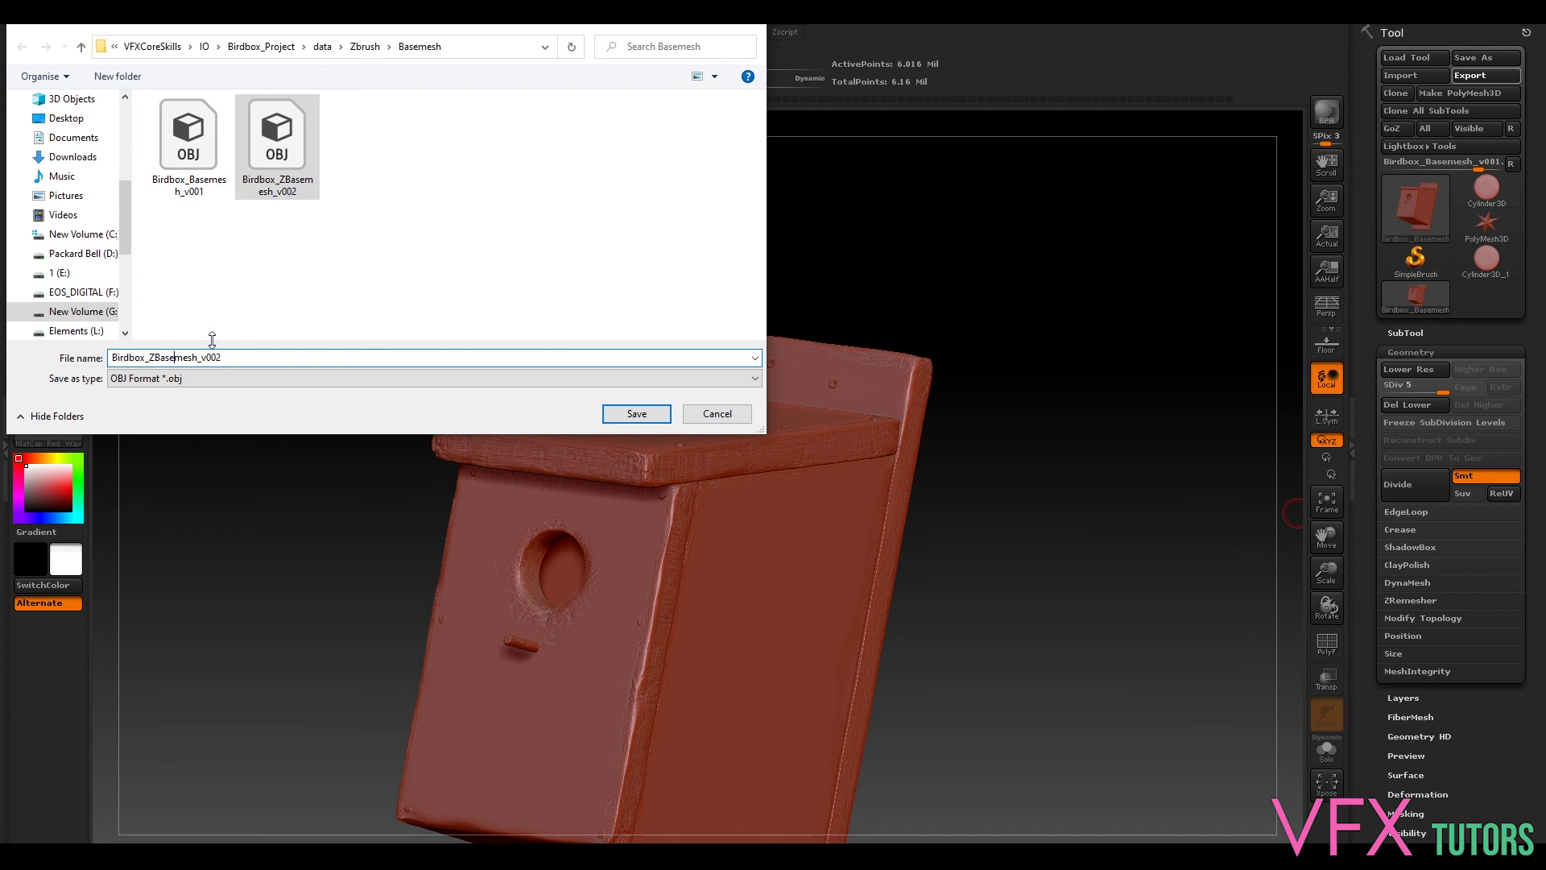
Step: Replace the ZBasemesh part of the export file name with ZmeshHIGH
key("BackSpace")
key("BackSpace")
key("BackSpace")
key("BackSpace")
left_click(179, 357)
type("HIDH")
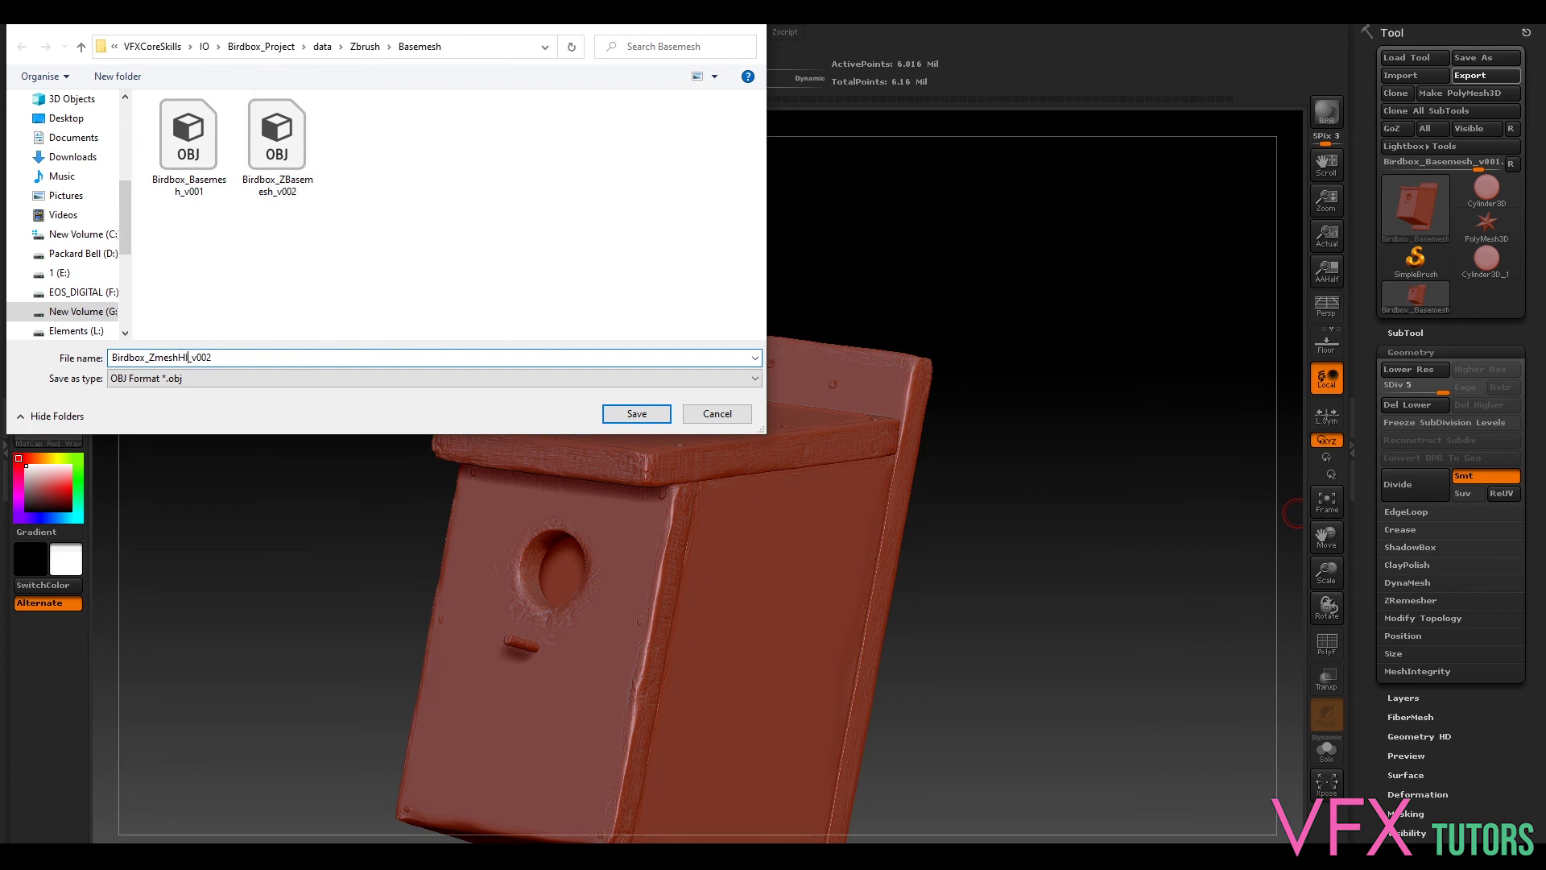
key("BackSpace")
key("BackSpace")
type("GH")
Step: Set the file name's version to v003 and save the high-resolution OBJ export
left_click(243, 361)
key("BackSpace")
type("3")
left_click(636, 413)
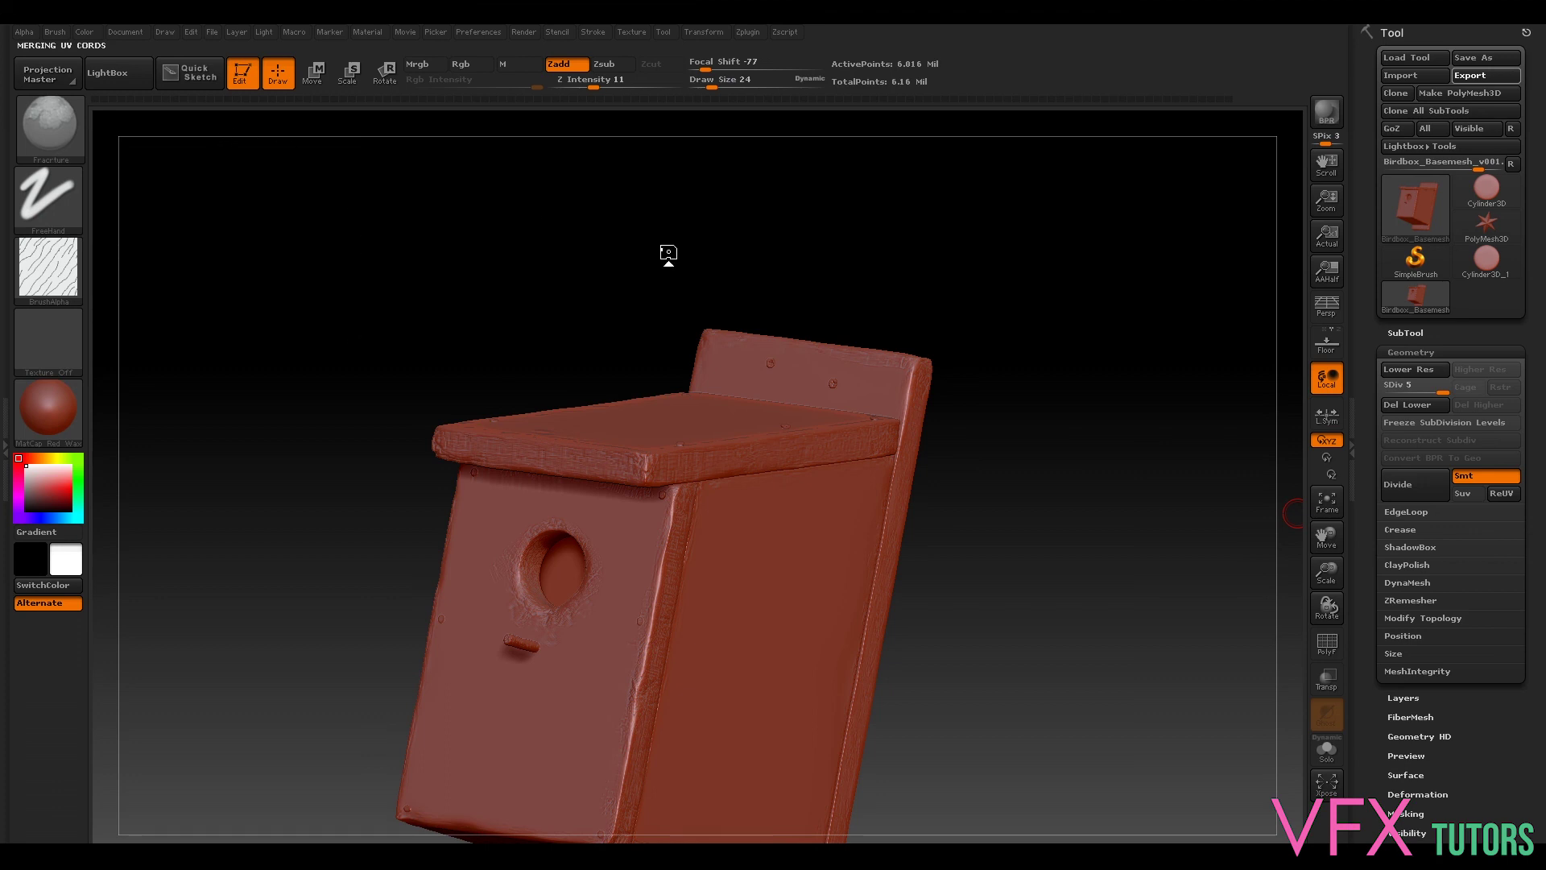